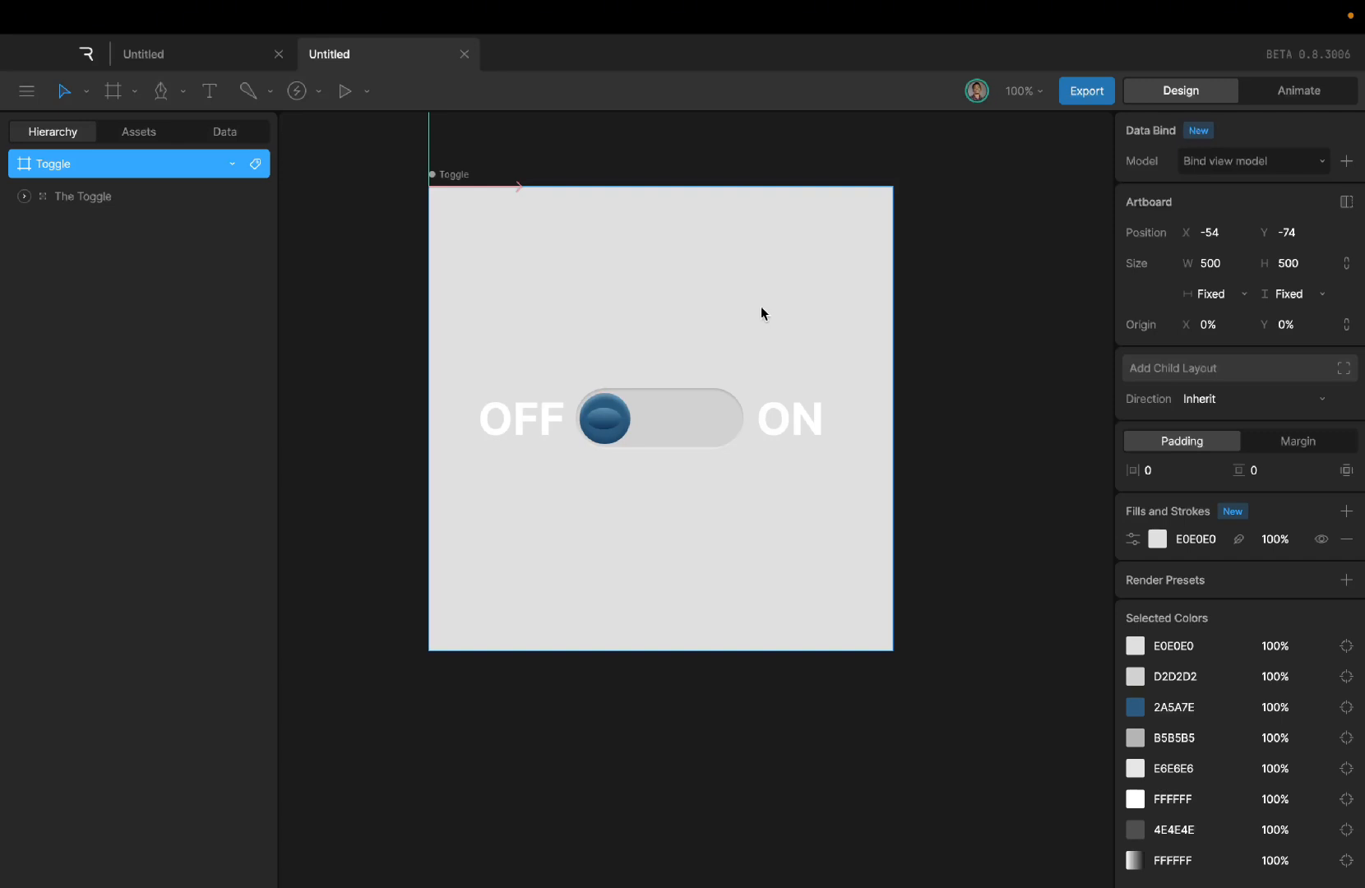
Step: Preview the finished toggle's state machine in Animate mode, switch the toggle on and off several times, and stop playback
{"action": "left_click", "coordinate": [1271, 95]}
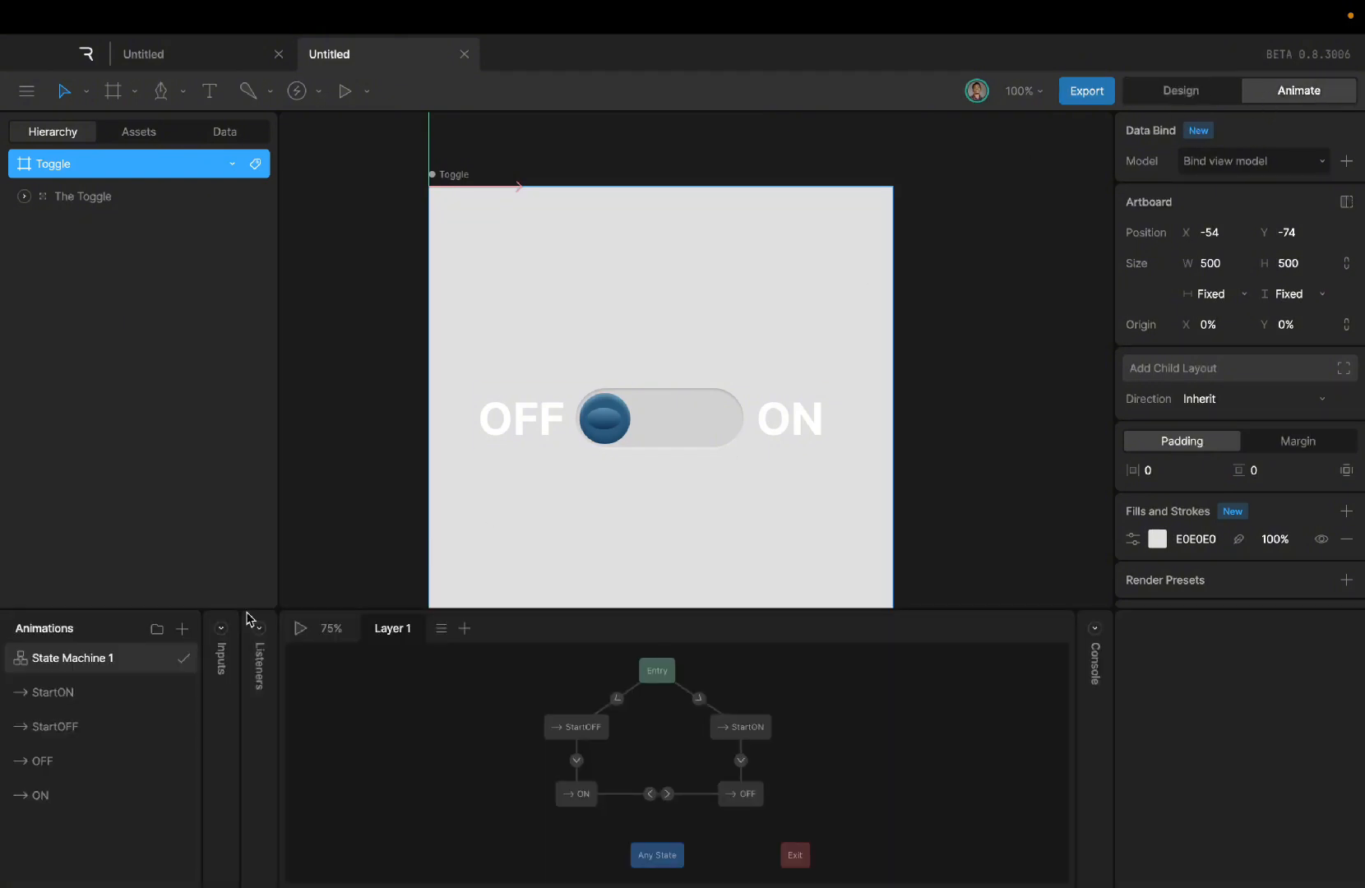
{"action": "left_click", "coordinate": [301, 628]}
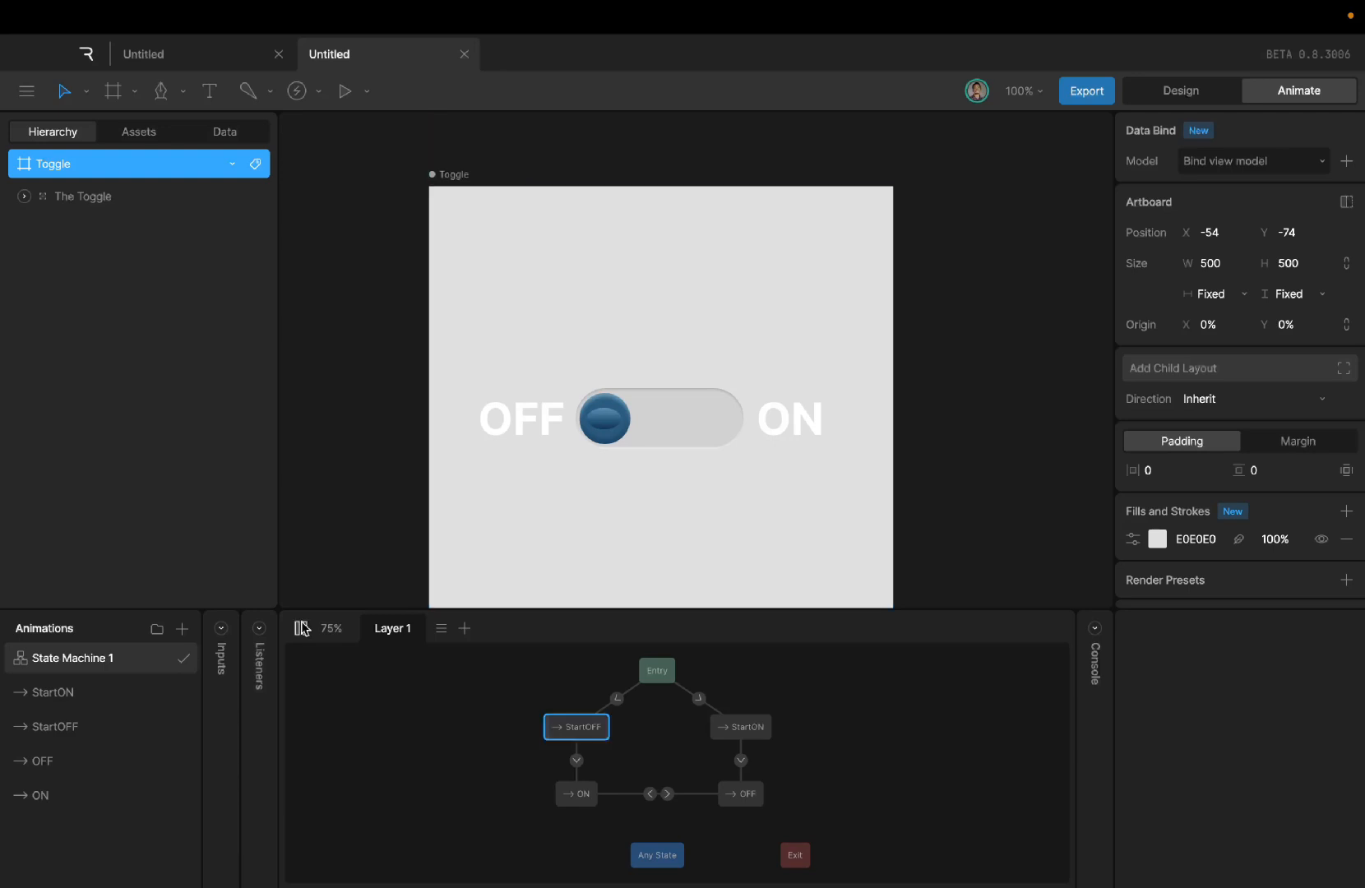
{"action": "left_click", "coordinate": [597, 425]}
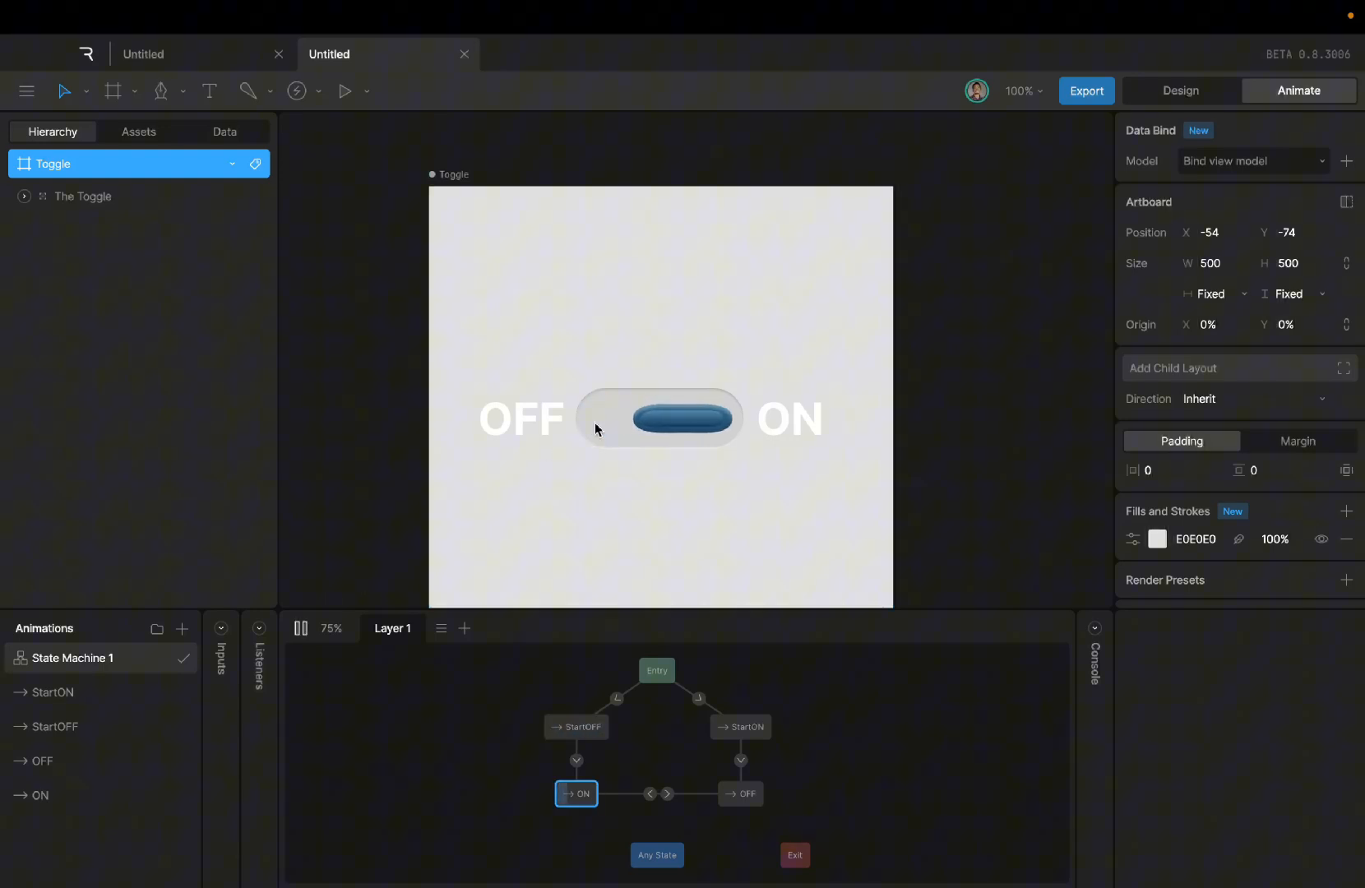
{"action": "left_click", "coordinate": [704, 416]}
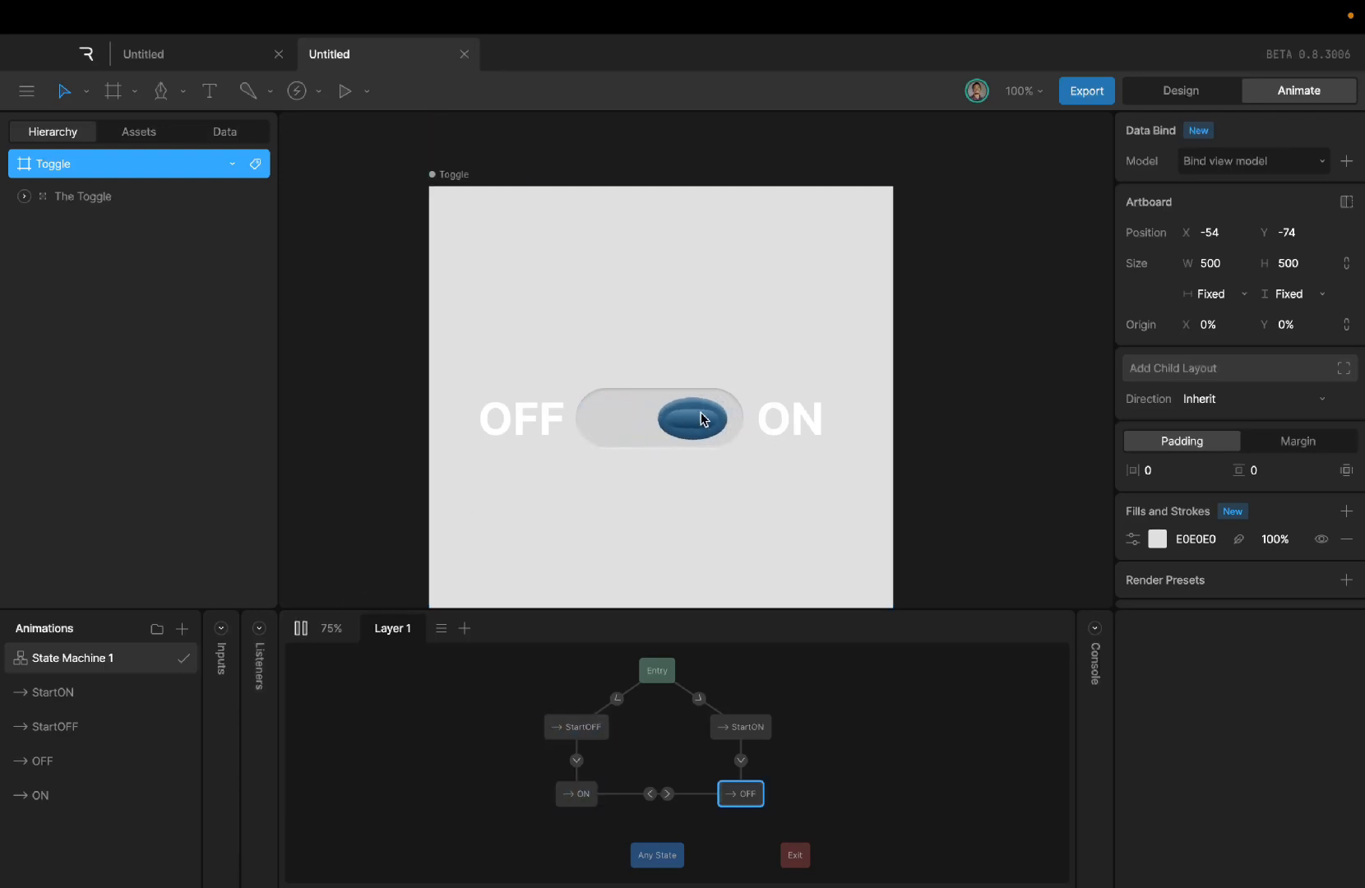
{"action": "left_click", "coordinate": [625, 424]}
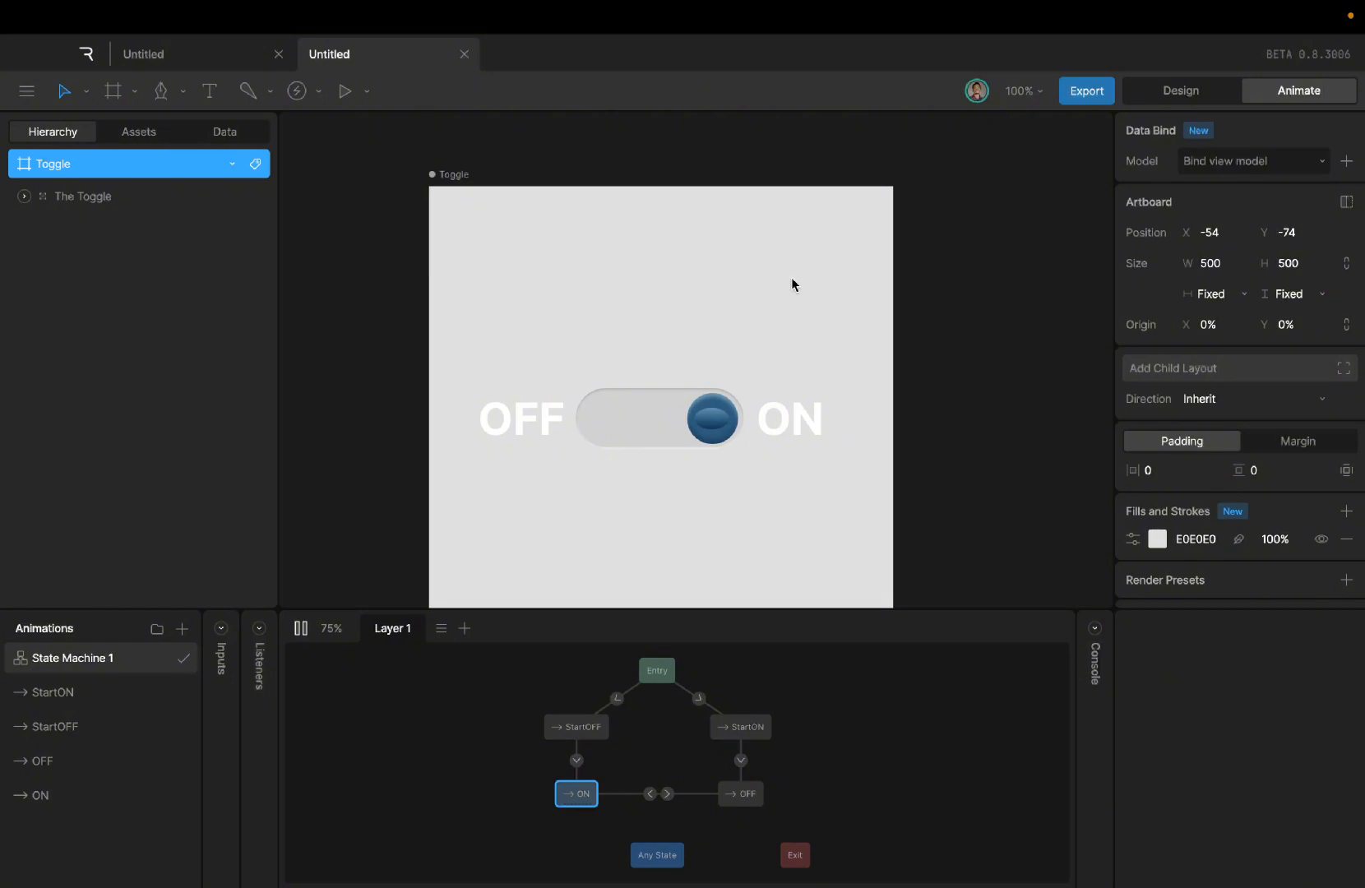
{"action": "scroll", "coordinate": [916, 262], "scroll_direction": "right", "scroll_amount": 5}
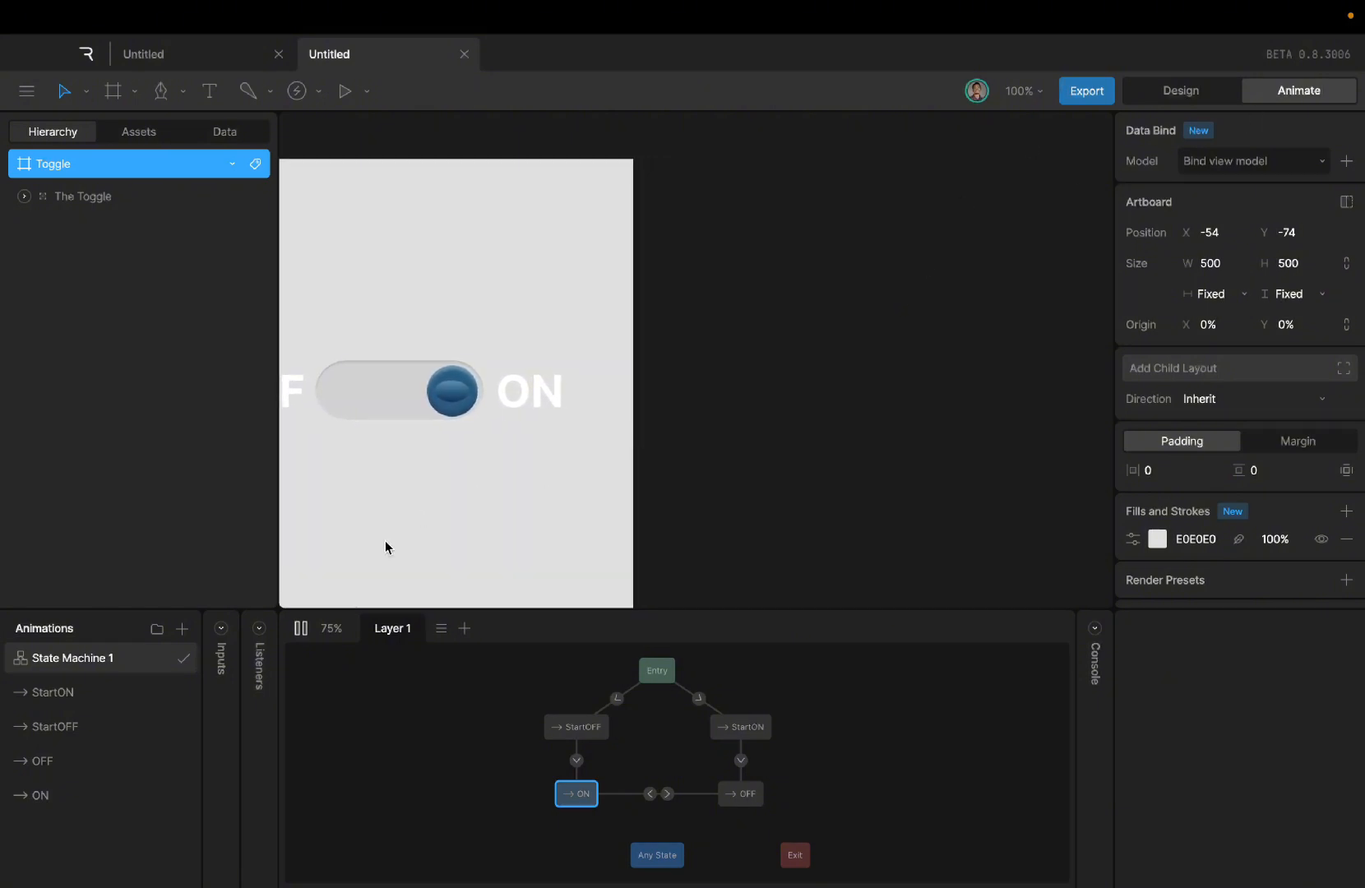
{"action": "left_click", "coordinate": [296, 630]}
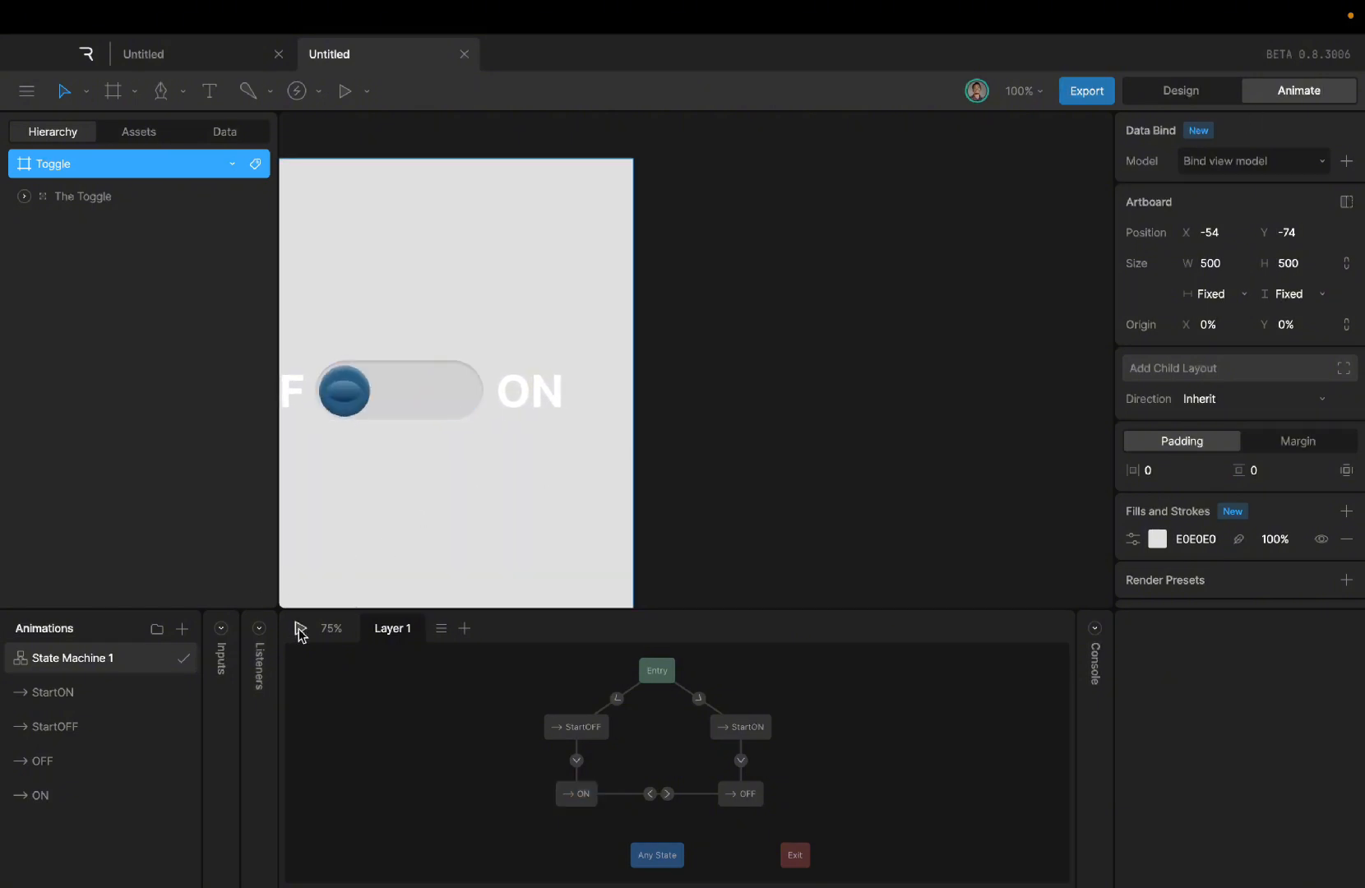
Step: Return to Design mode and draw a new artboard about 433 by 481 beside the Toggle artboard
{"action": "left_click", "coordinate": [1169, 90]}
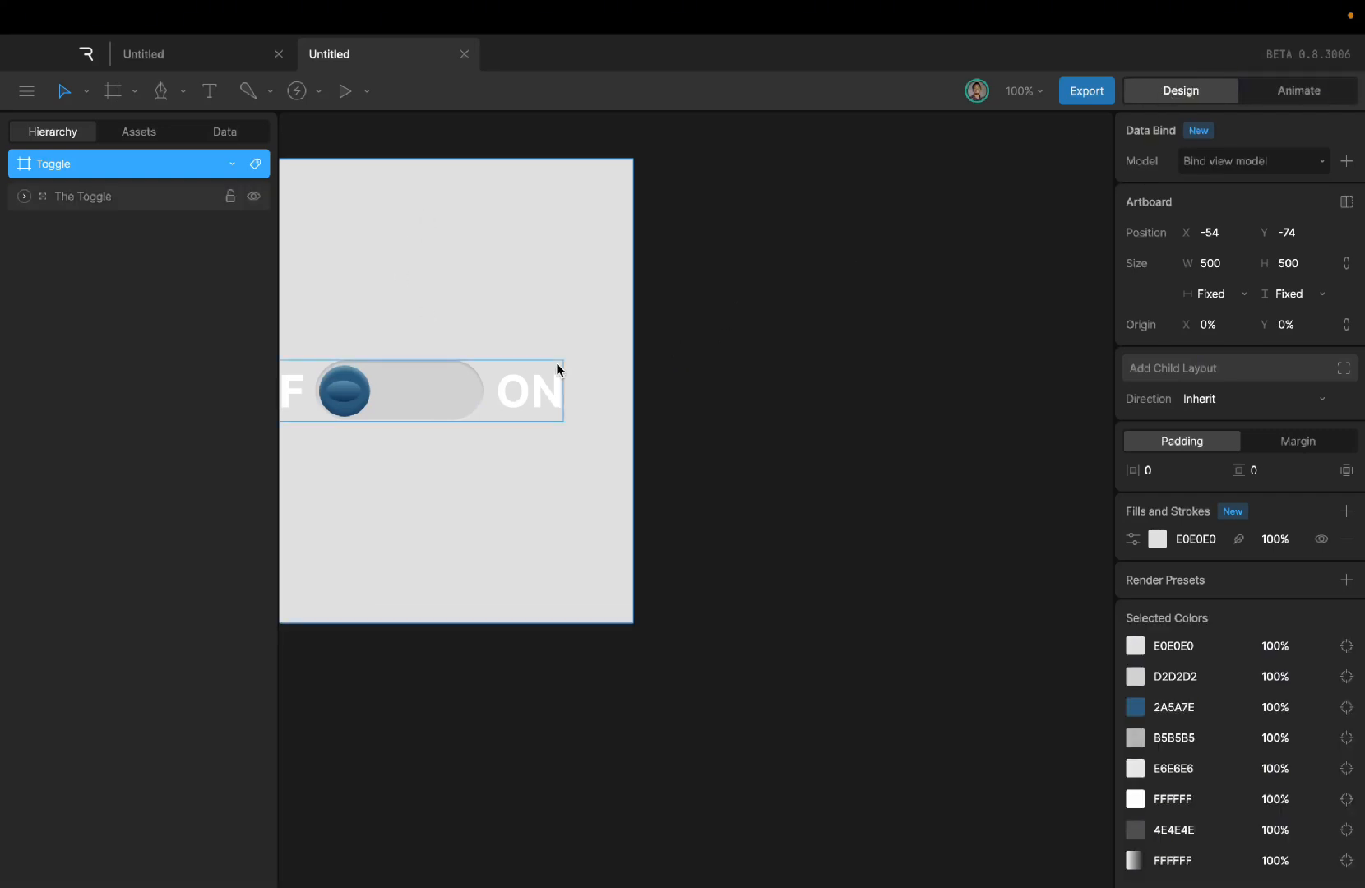
{"action": "key", "text": "a"}
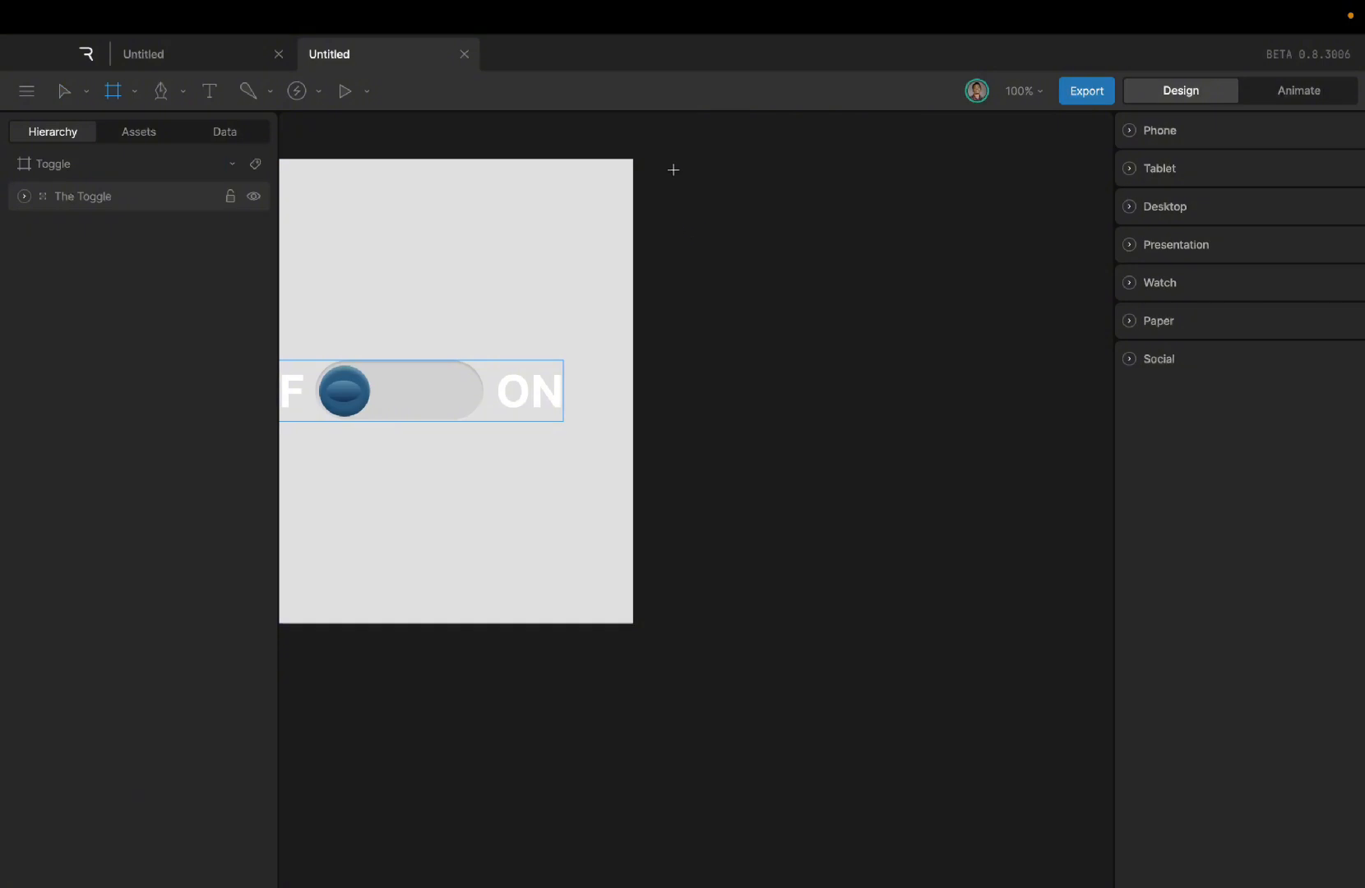
{"action": "mouse_move", "coordinate": [674, 168]}
{"action": "left_mouse_down"}
{"action": "mouse_move", "coordinate": [808, 268]}
{"action": "mouse_move", "coordinate": [1033, 637]}
{"action": "mouse_move", "coordinate": [1075, 613]}
{"action": "left_mouse_up"}
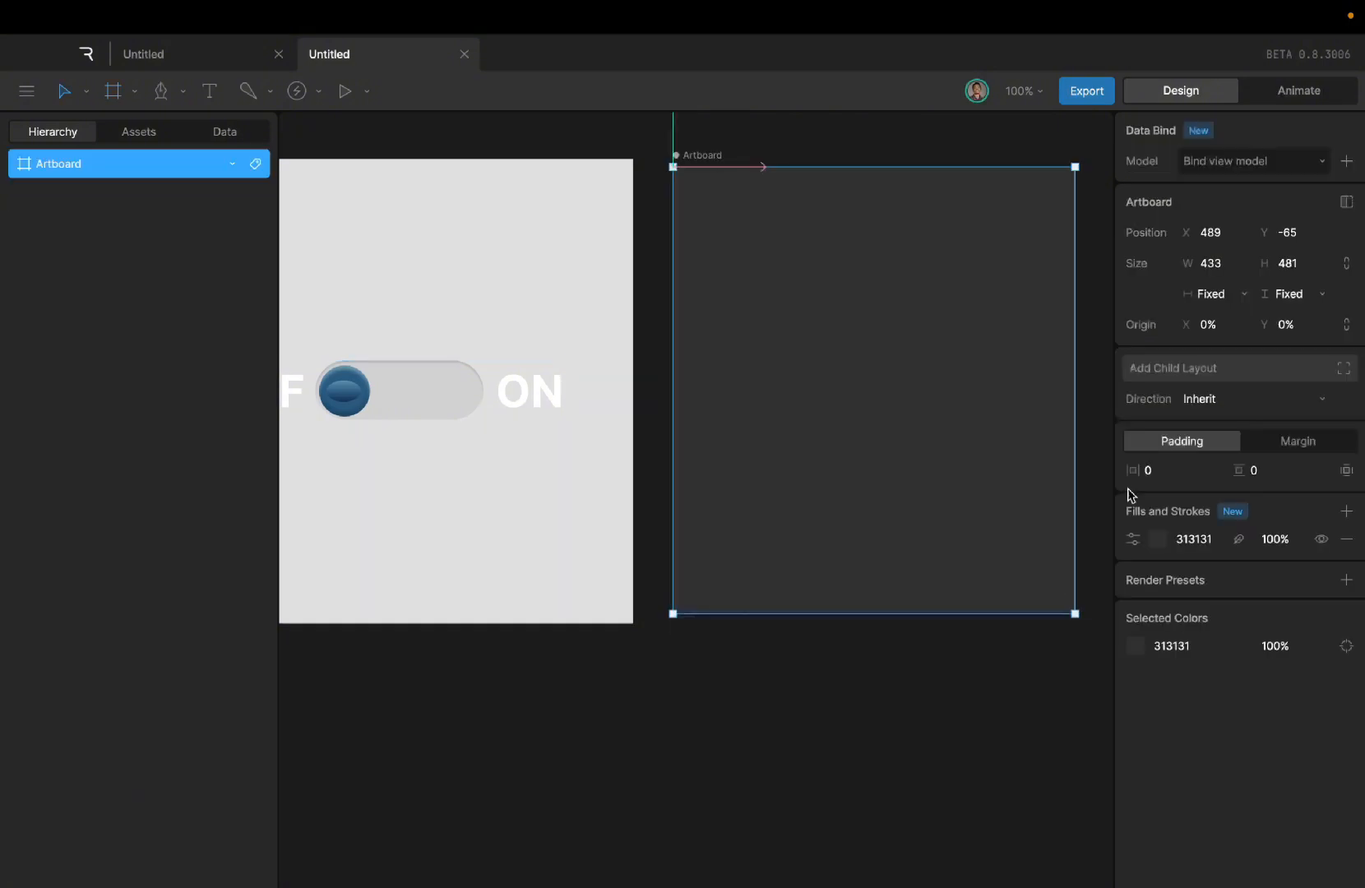
Step: Set the new artboard's size to 500 by 500 and align its upper edge with the Toggle artboard at Y -74
{"action": "left_click", "coordinate": [1221, 260]}
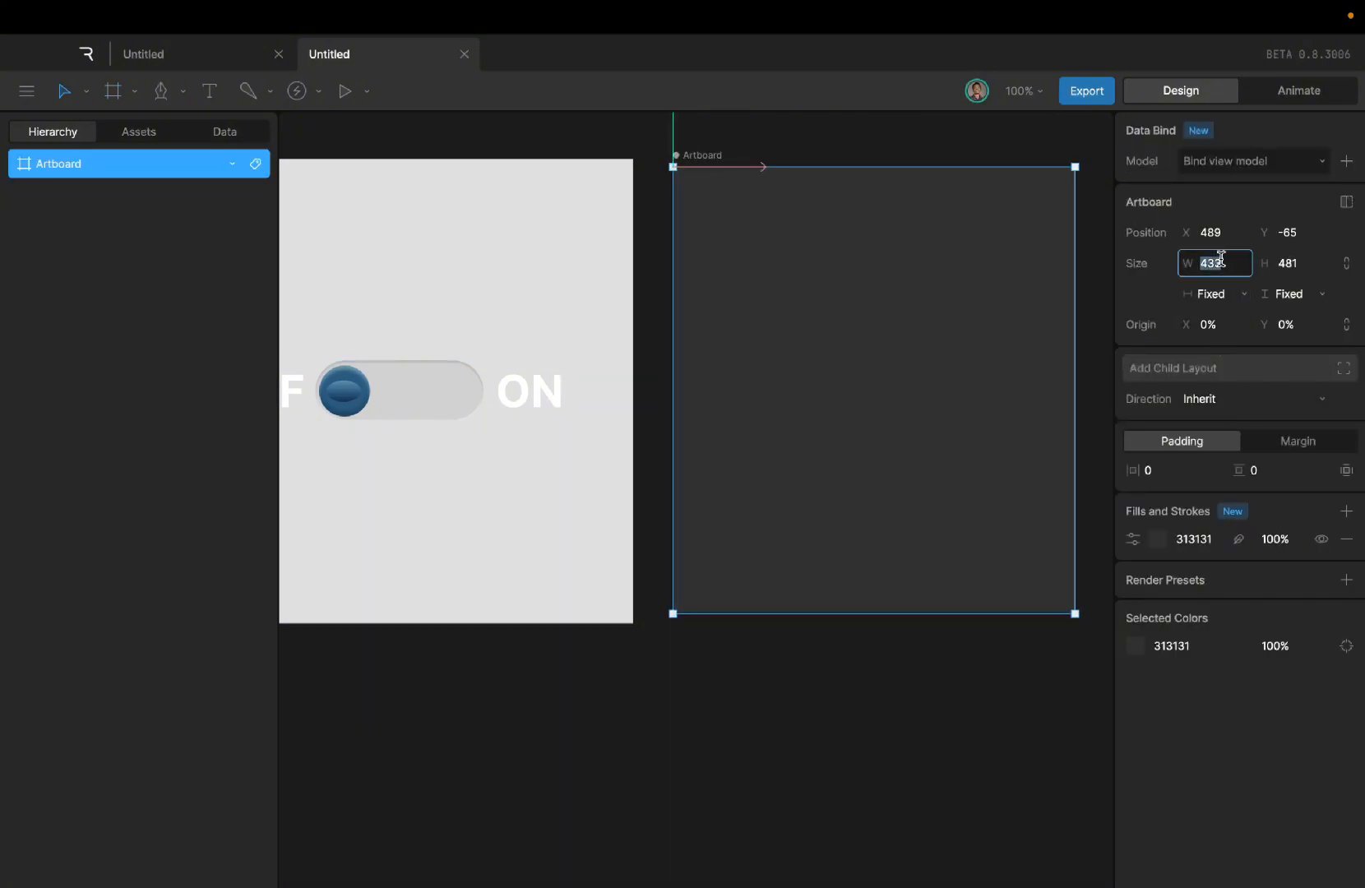
{"action": "type", "text": "500"}
{"action": "key", "text": "Return"}
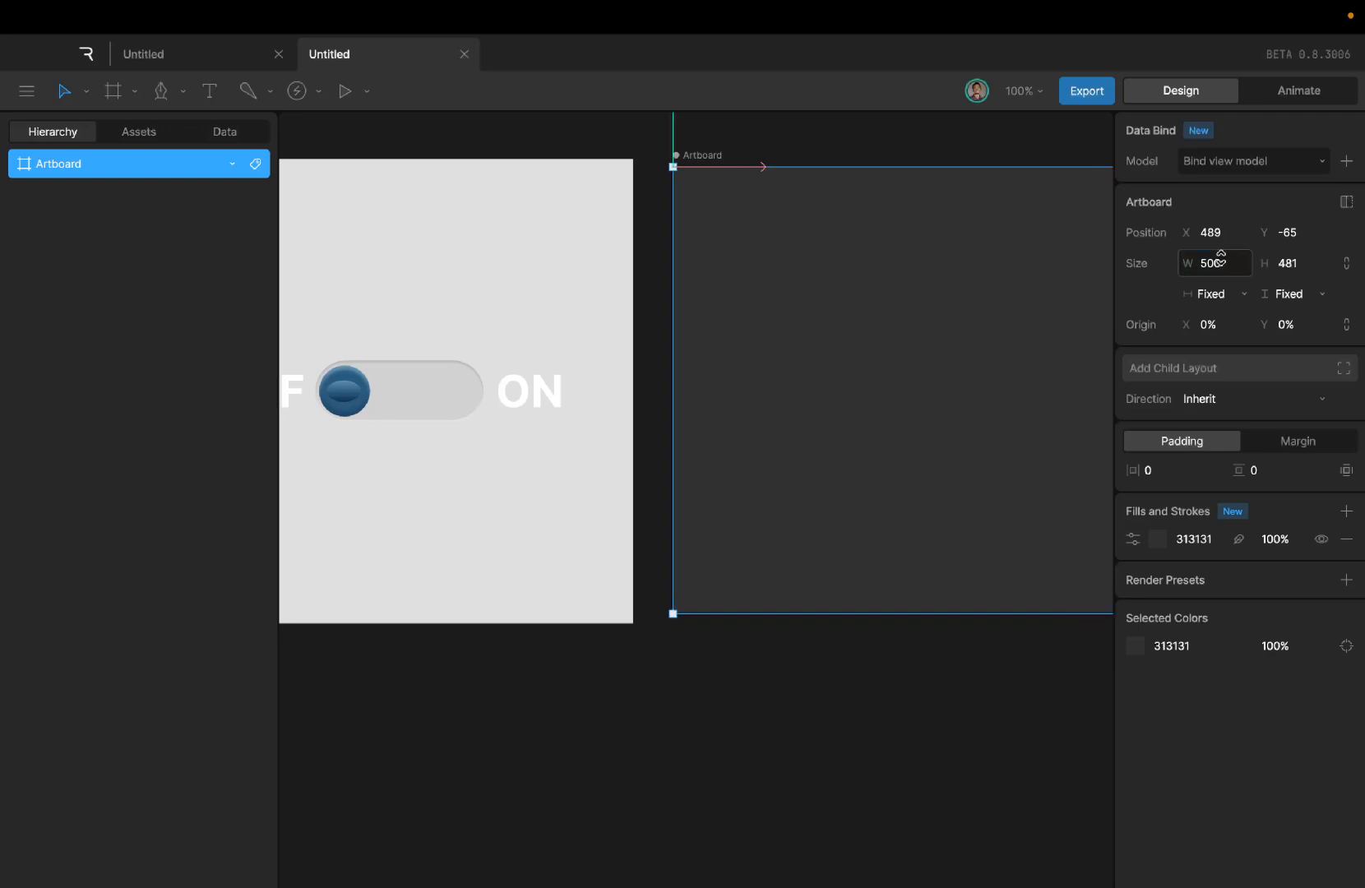
{"action": "left_click", "coordinate": [1293, 260]}
{"action": "type", "text": "5"}
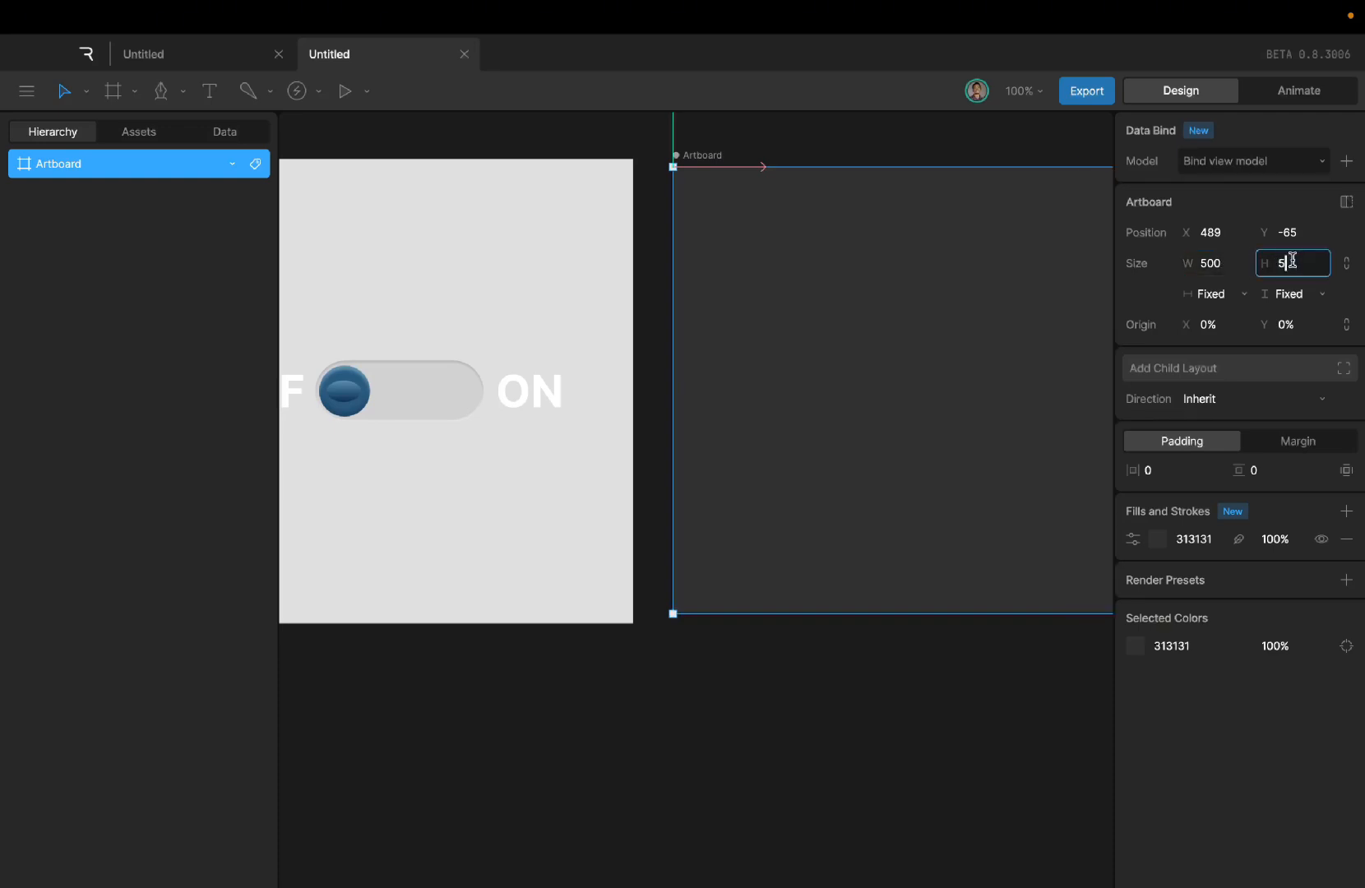
{"action": "type", "text": "00"}
{"action": "key", "text": "Return"}
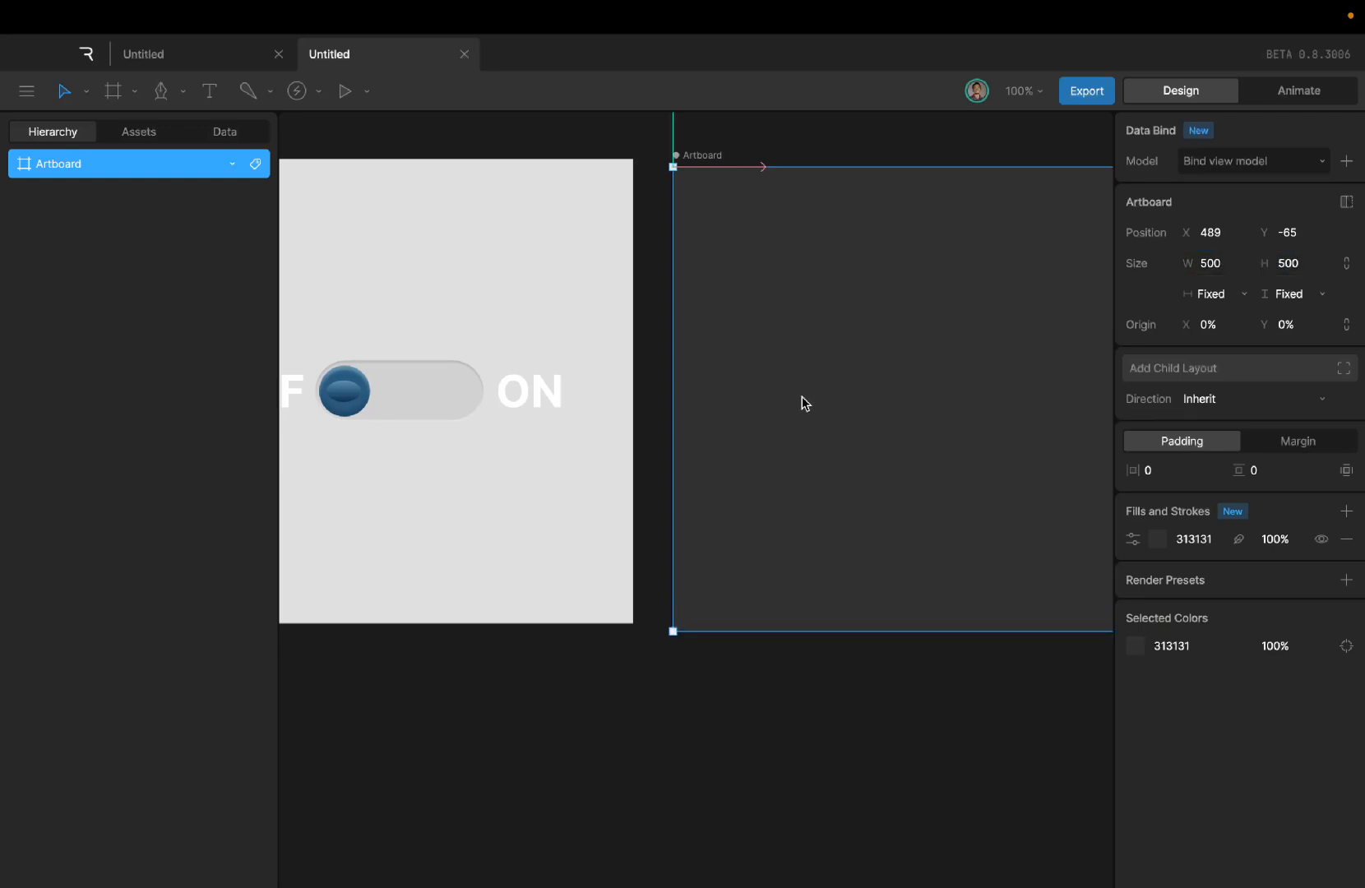
{"action": "scroll", "coordinate": [802, 395], "scroll_direction": "right", "scroll_amount": 2}
{"action": "left_click_drag", "start_coordinate": [802, 395], "coordinate": [801, 383]}
Step: Change the new artboard's solid fill to light grey C9C9C9
{"action": "left_click", "coordinate": [1156, 541]}
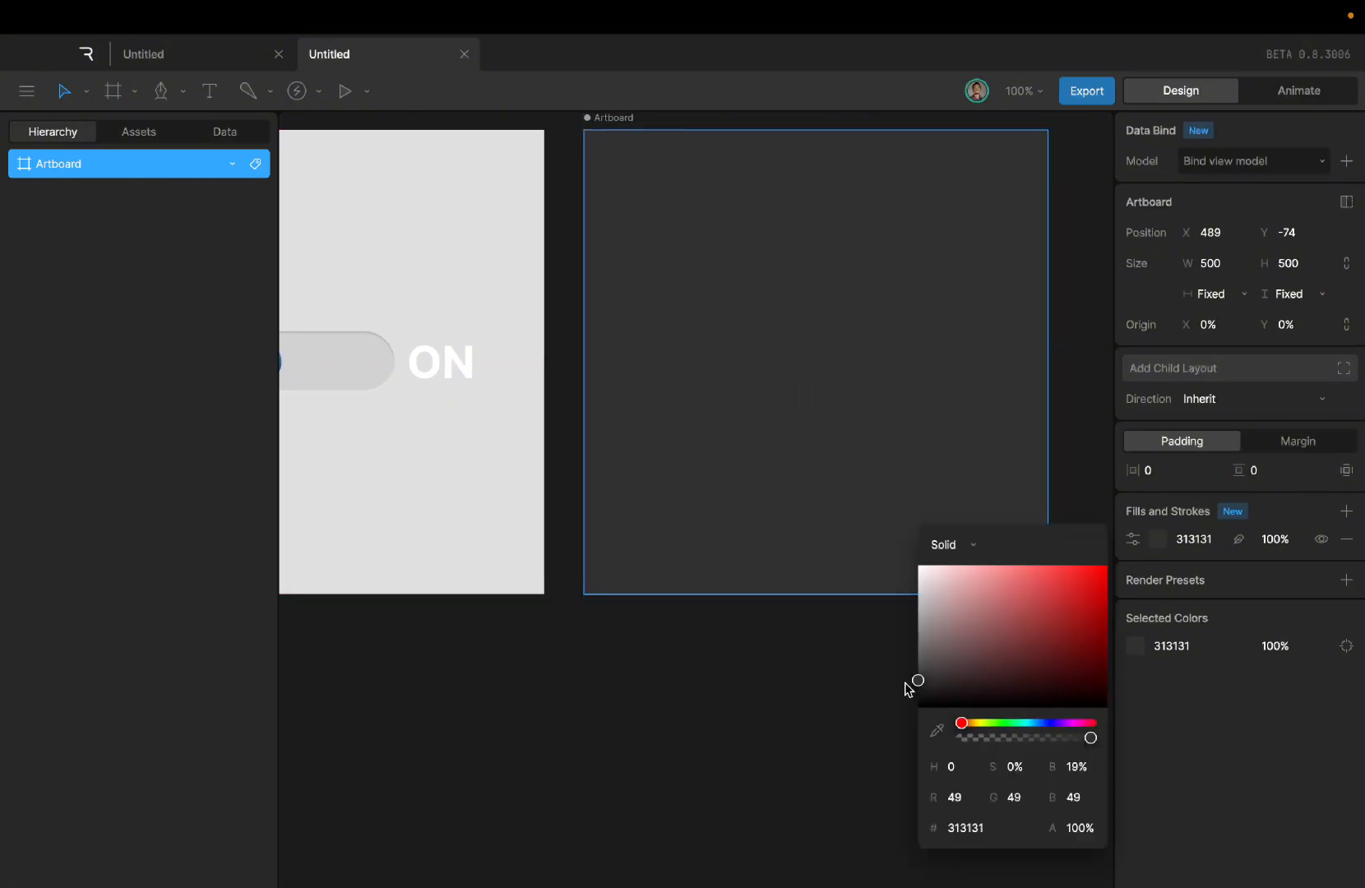
{"action": "left_click_drag", "start_coordinate": [916, 680], "coordinate": [902, 595]}
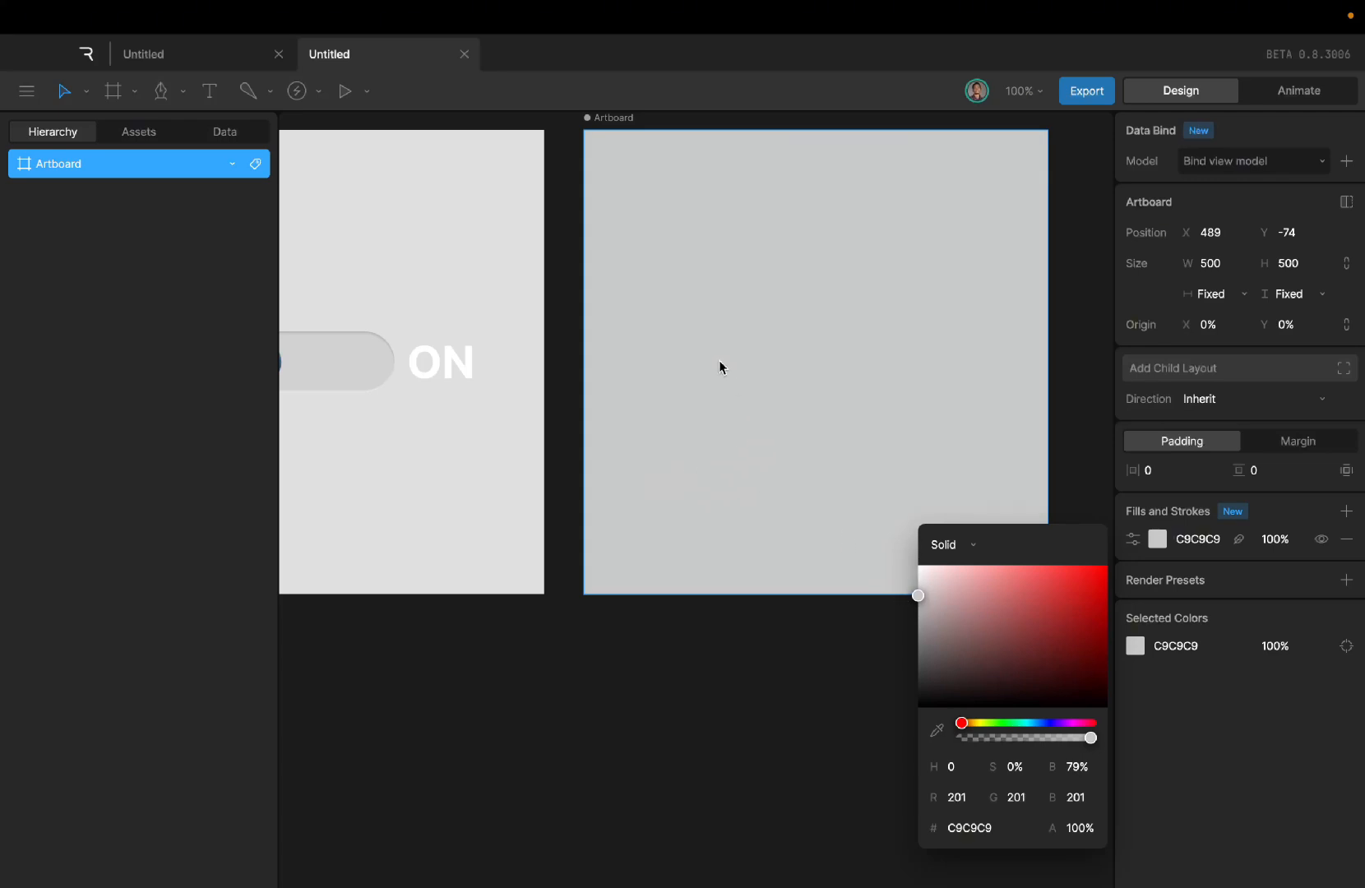
{"action": "left_click", "coordinate": [787, 324]}
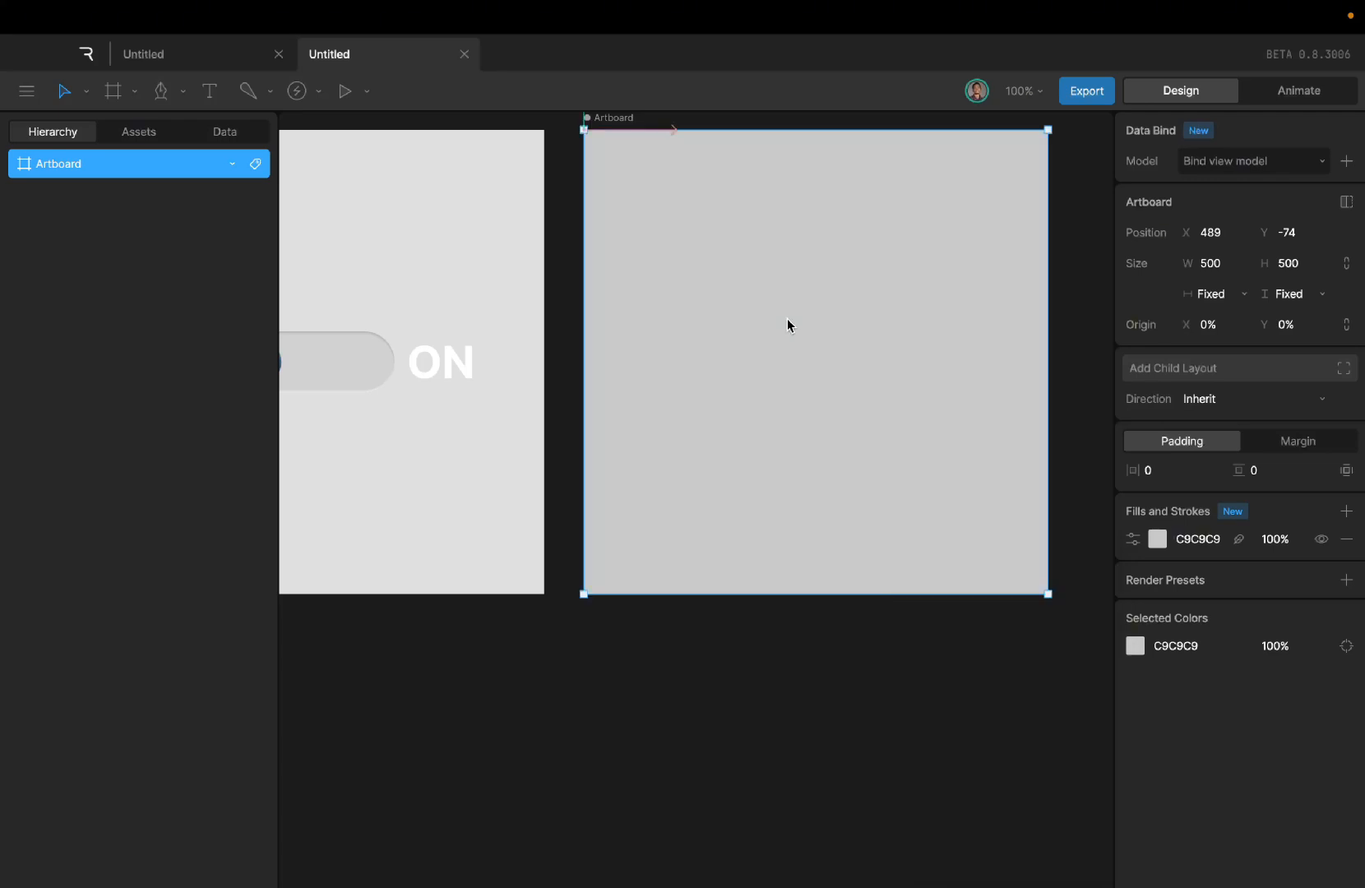
Step: Draw a rectangle about 240 by 88 on the new artboard and centre it at X 250, Y 250
{"action": "key", "text": "f"}
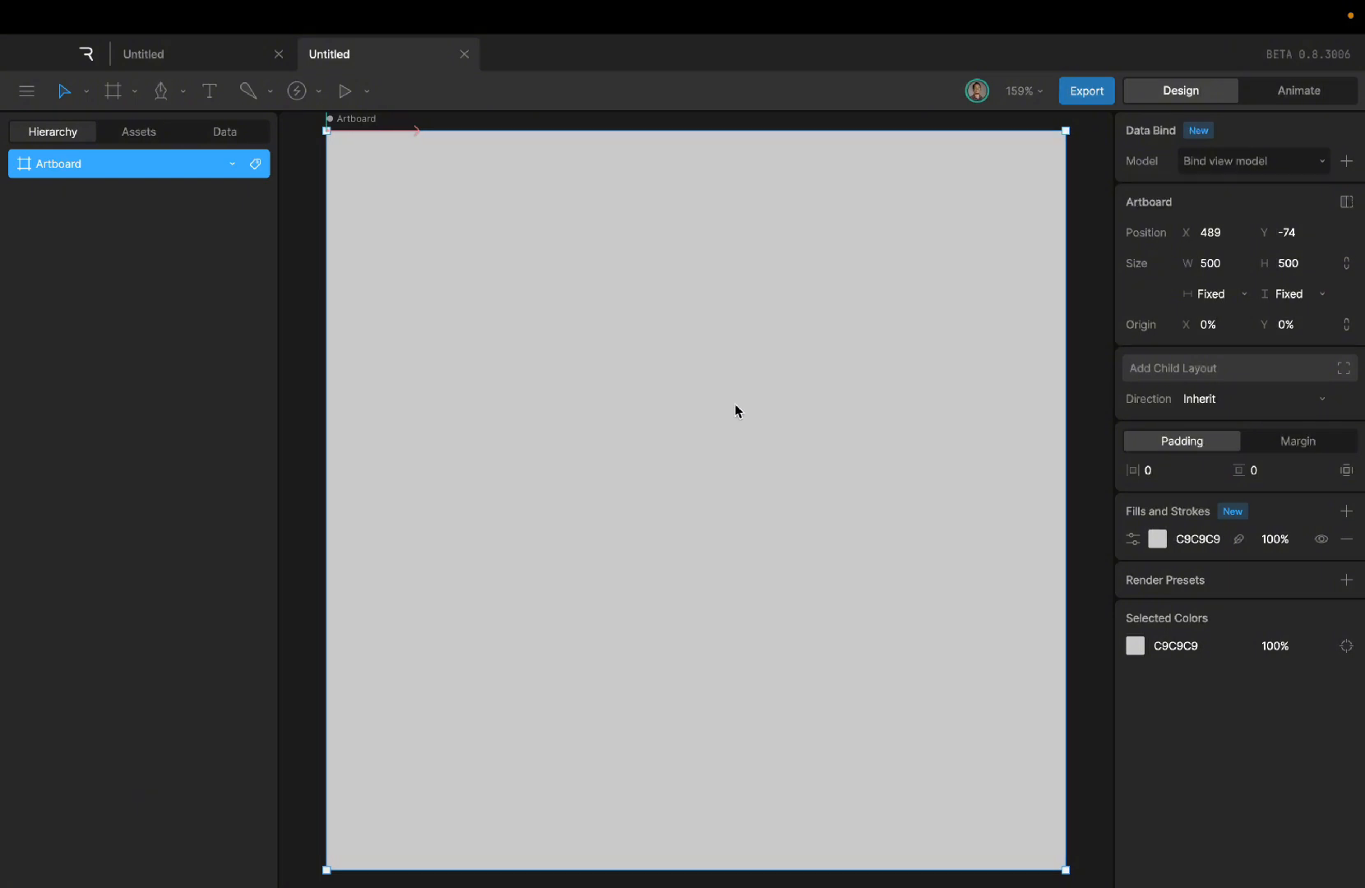
{"action": "key", "text": "r"}
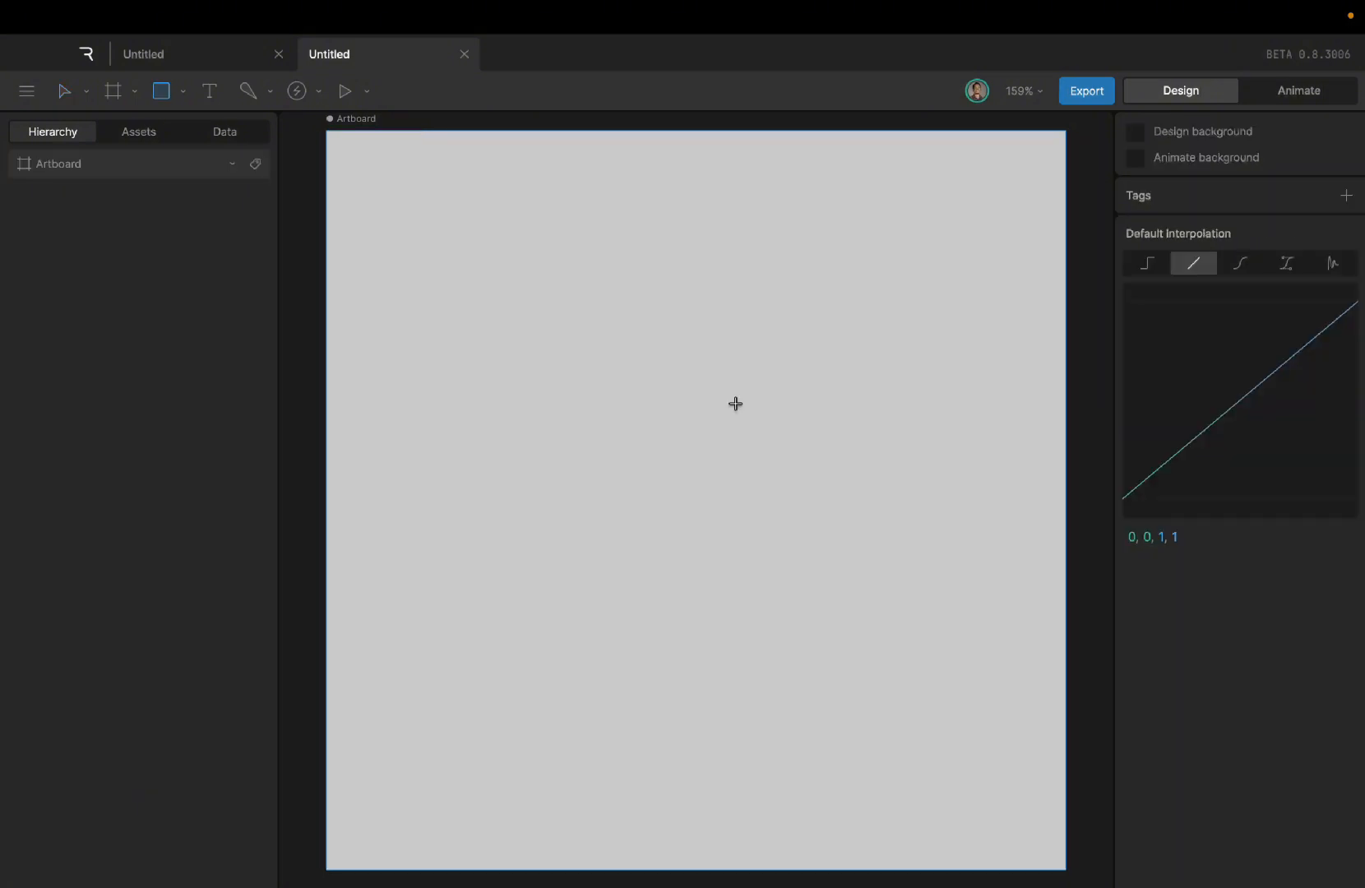
{"action": "left_click_drag", "start_coordinate": [547, 408], "coordinate": [901, 539]}
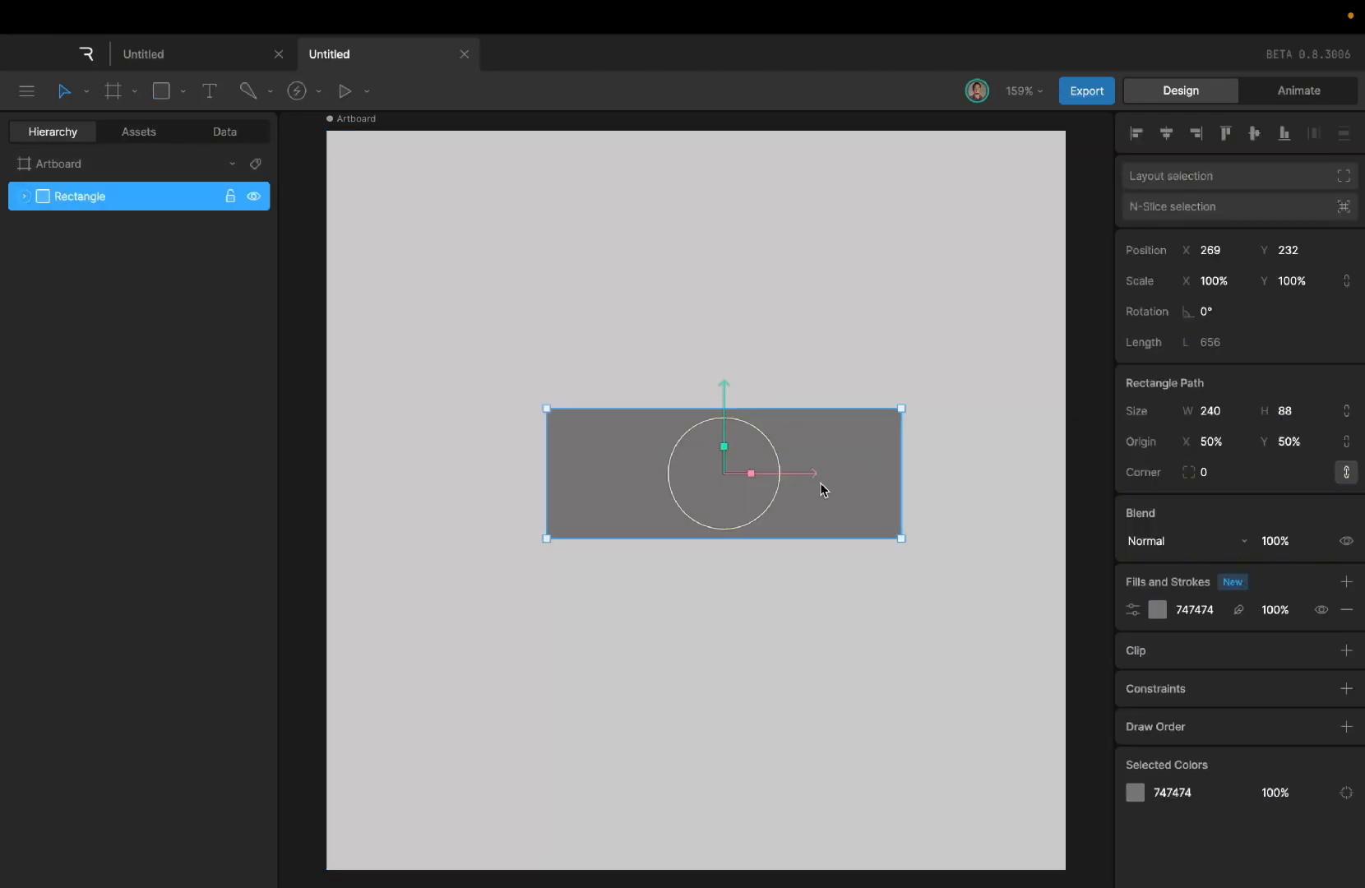
{"action": "left_click_drag", "start_coordinate": [819, 488], "coordinate": [784, 509]}
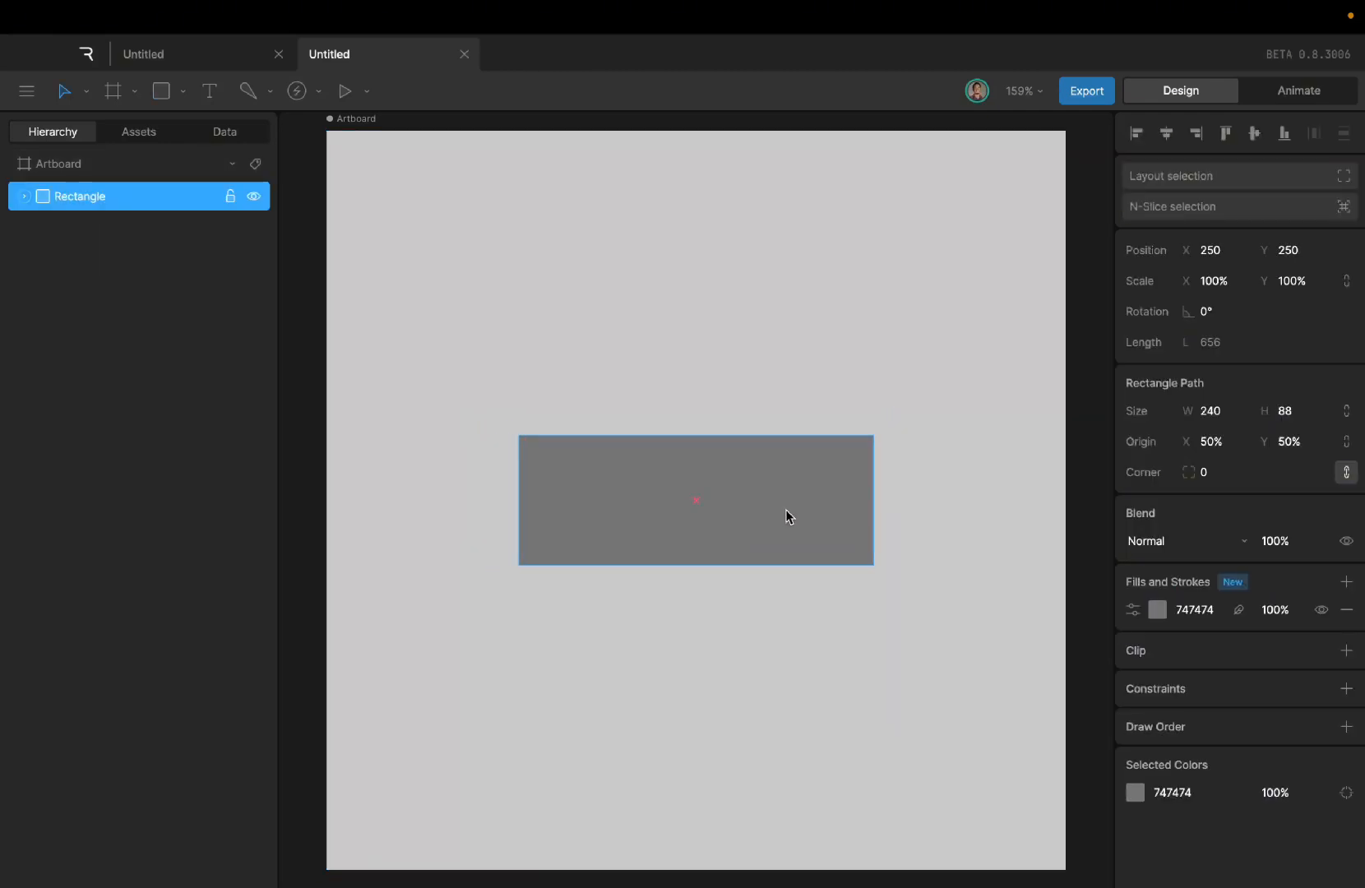
Step: Round the rectangle into a pill shape with a corner radius of 112
{"action": "left_click", "coordinate": [1217, 470]}
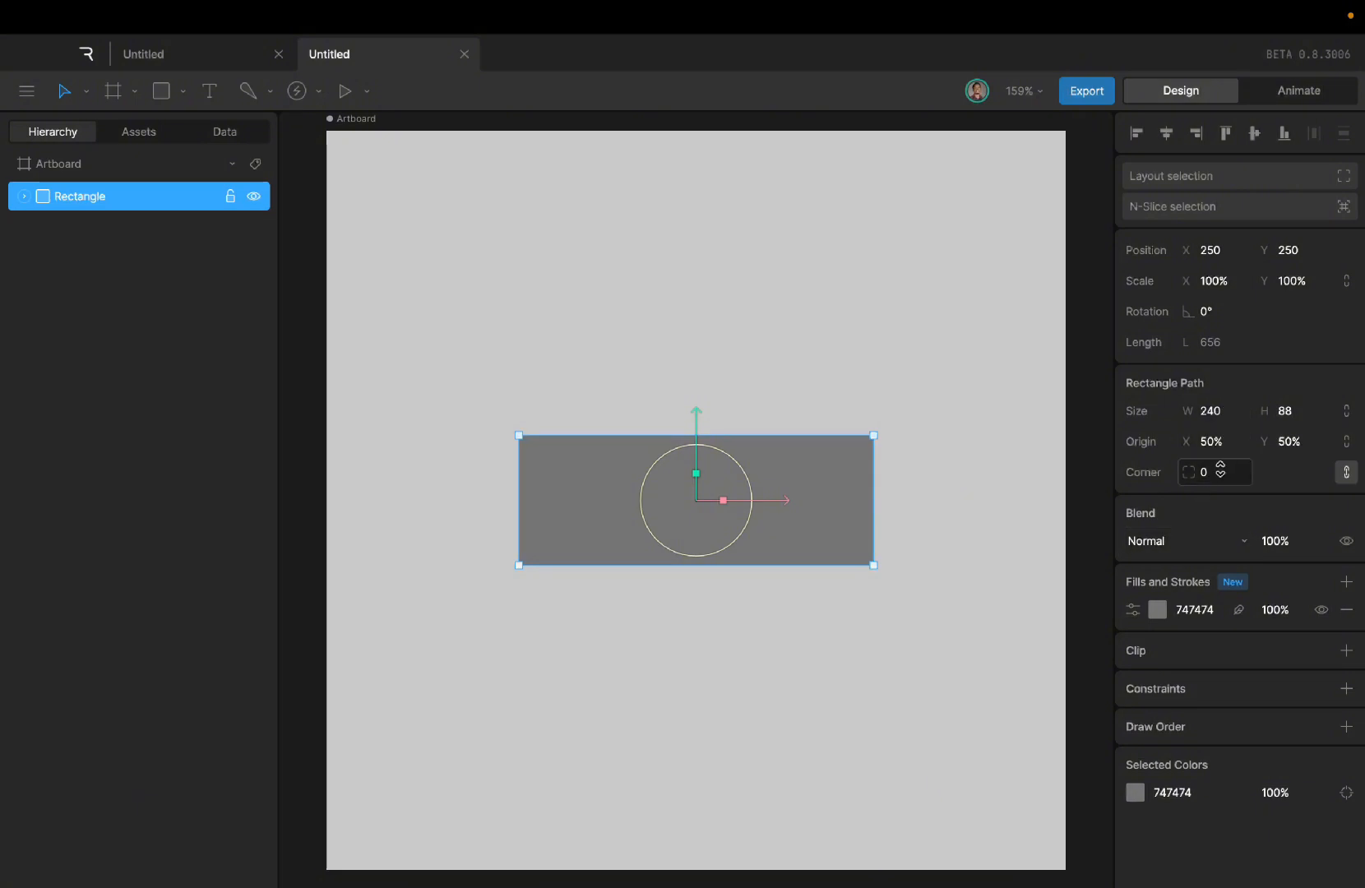
{"action": "type", "text": "84"}
{"action": "key", "text": "Return"}
{"action": "left_click_drag", "start_coordinate": [1214, 426], "coordinate": [1204, 410]}
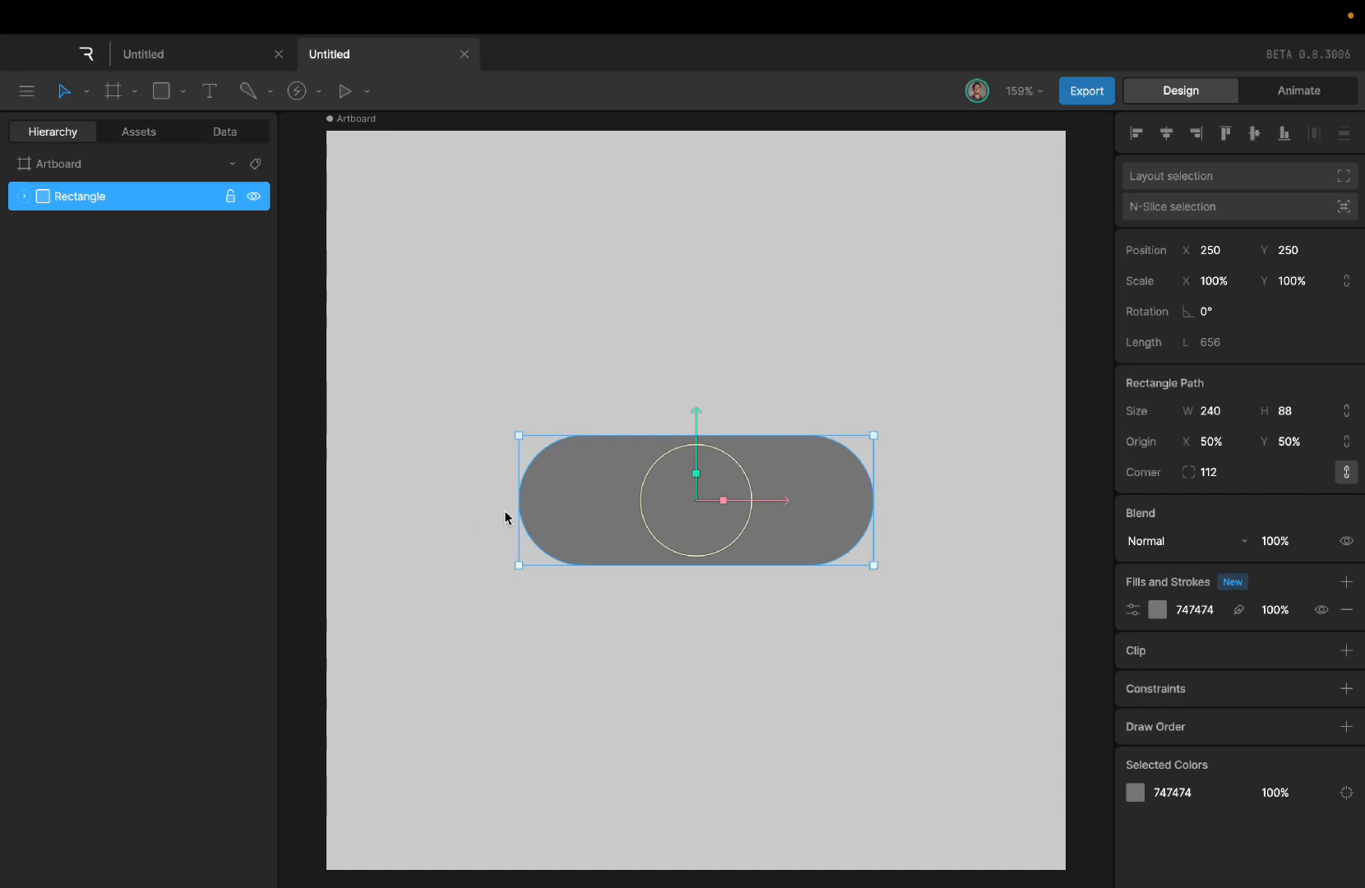
Step: Widen the pill shape to about 279.5 and centre it horizontally on the artboard
{"action": "left_click_drag", "start_coordinate": [519, 503], "coordinate": [457, 505]}
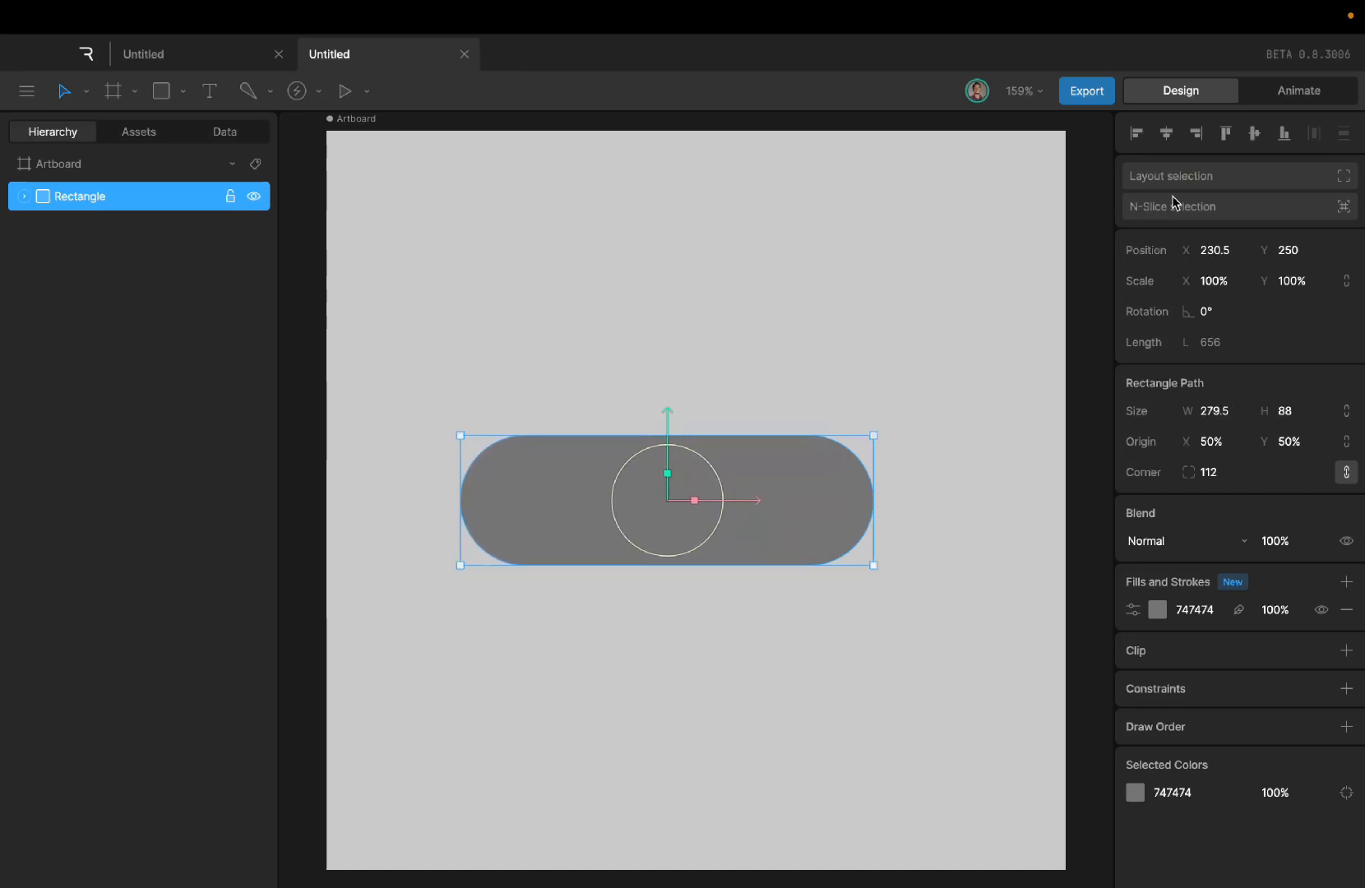
{"action": "left_click", "coordinate": [1166, 134]}
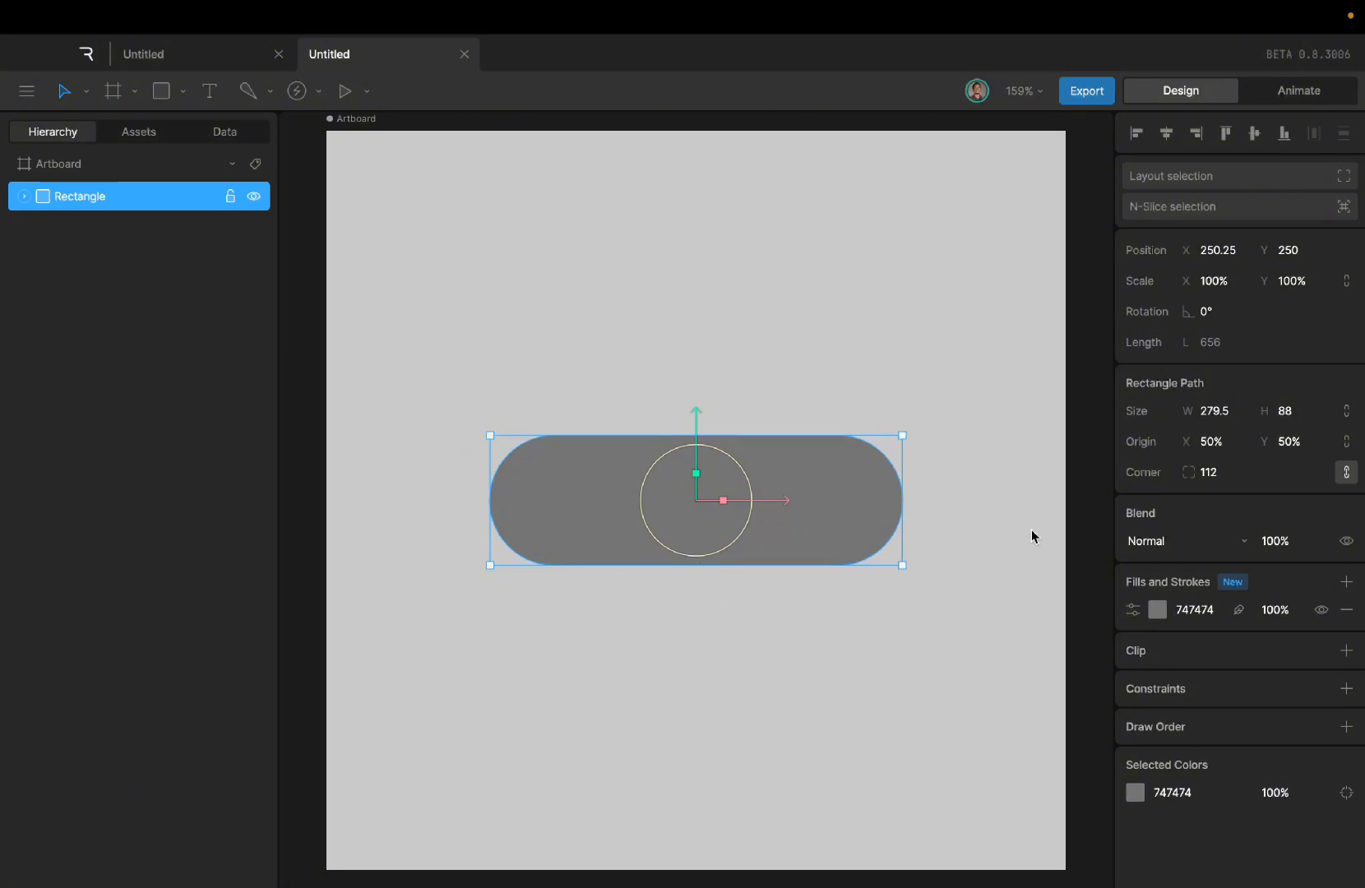
Step: Change the pill shape's fill to grey BABABA, slightly darker than the artboard
{"action": "left_click", "coordinate": [1161, 613]}
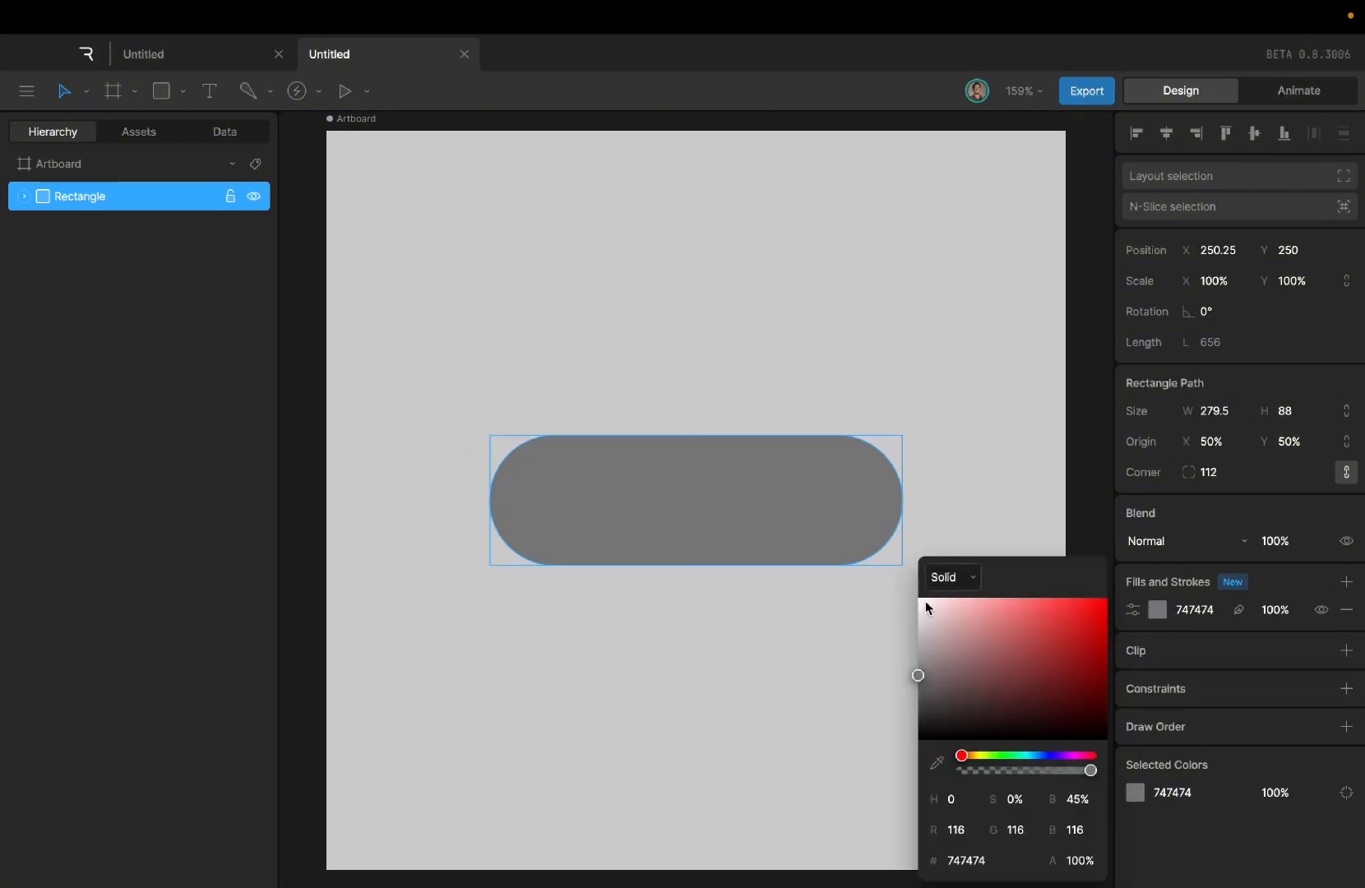
{"action": "left_click_drag", "start_coordinate": [918, 678], "coordinate": [911, 634]}
{"action": "left_click", "coordinate": [698, 613]}
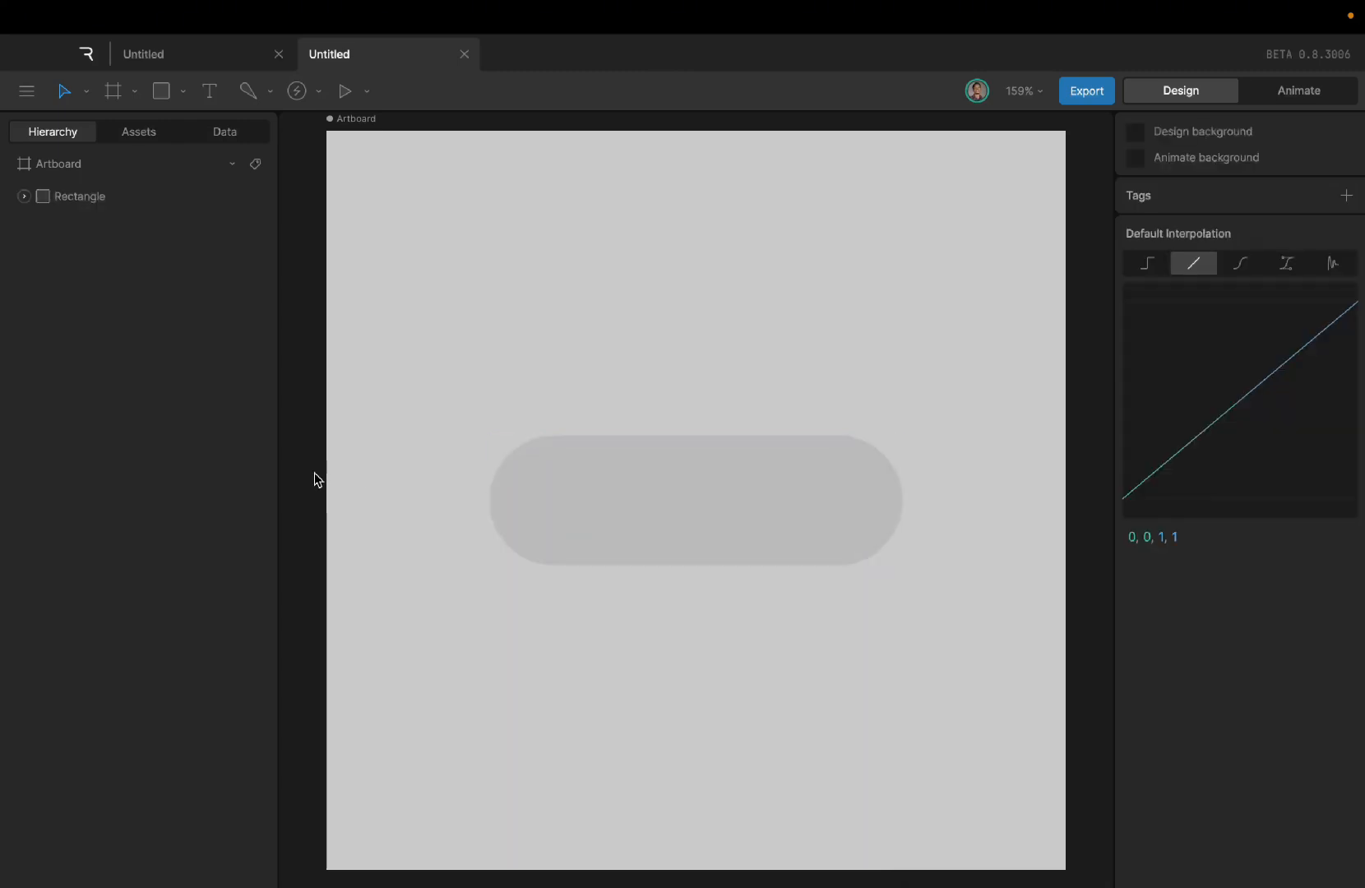
Step: Duplicate the pill shape's BABABA fill
{"action": "left_click", "coordinate": [658, 479]}
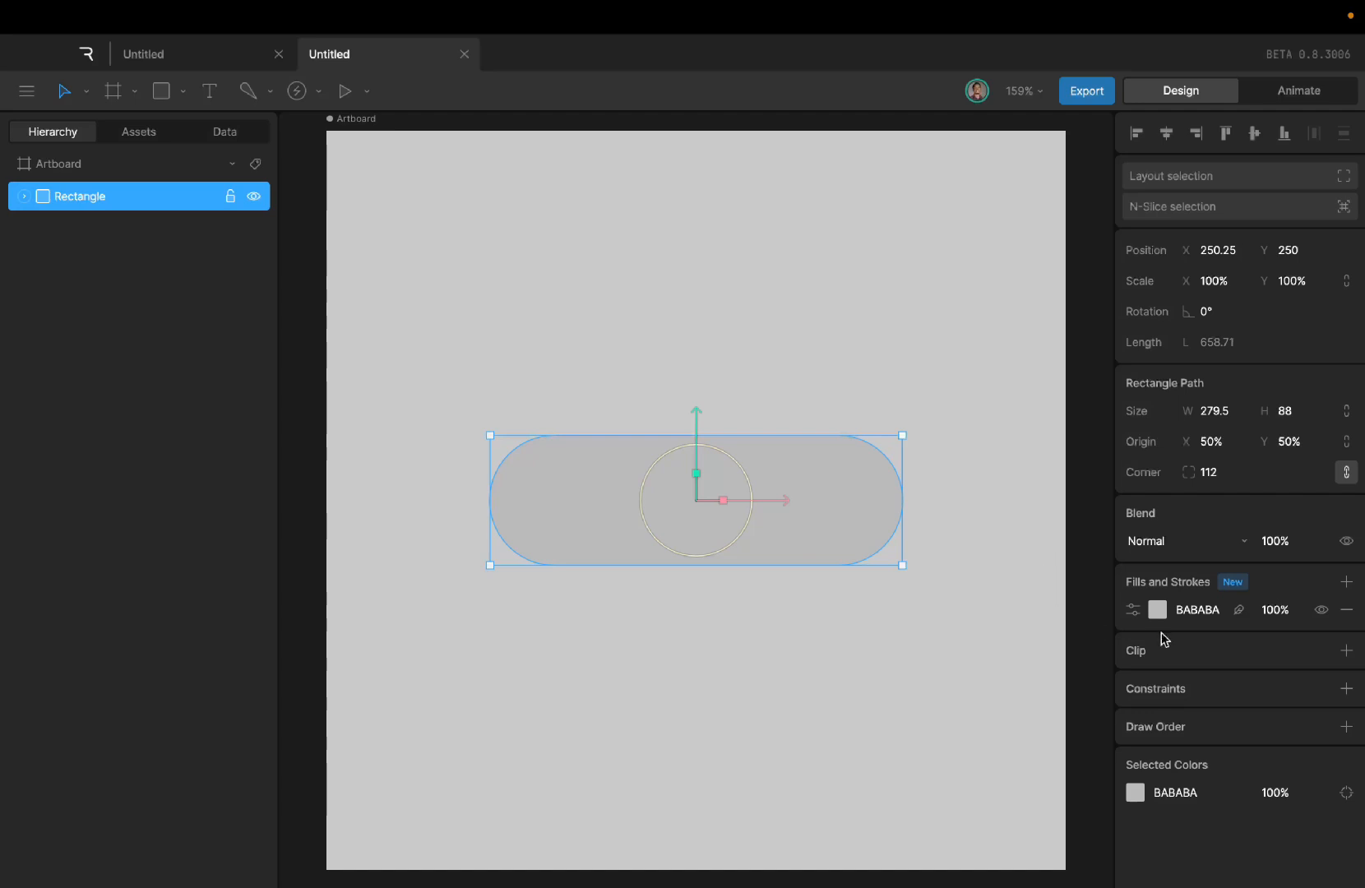
{"action": "right_click", "coordinate": [1193, 611]}
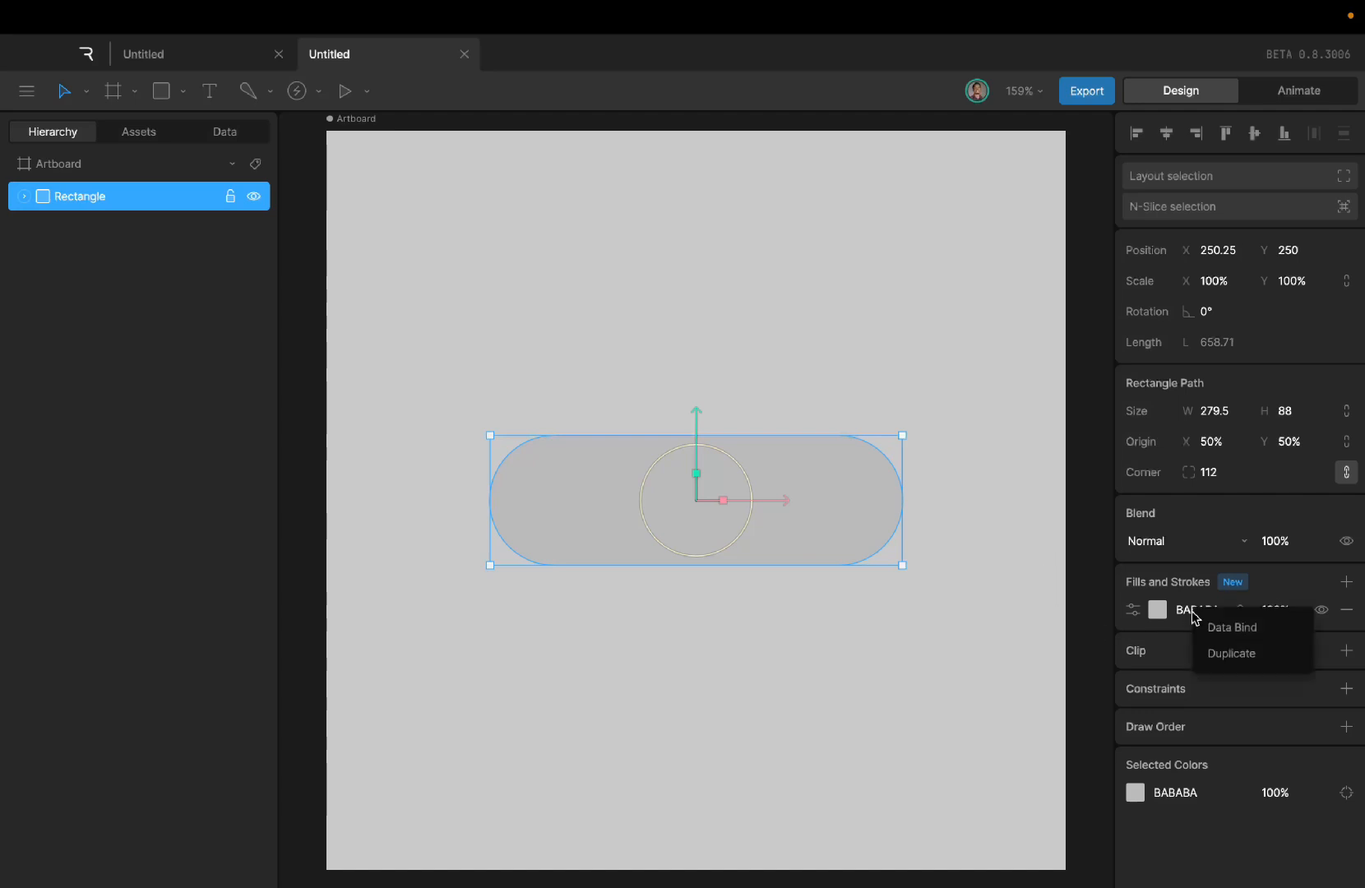
{"action": "left_click", "coordinate": [1231, 652]}
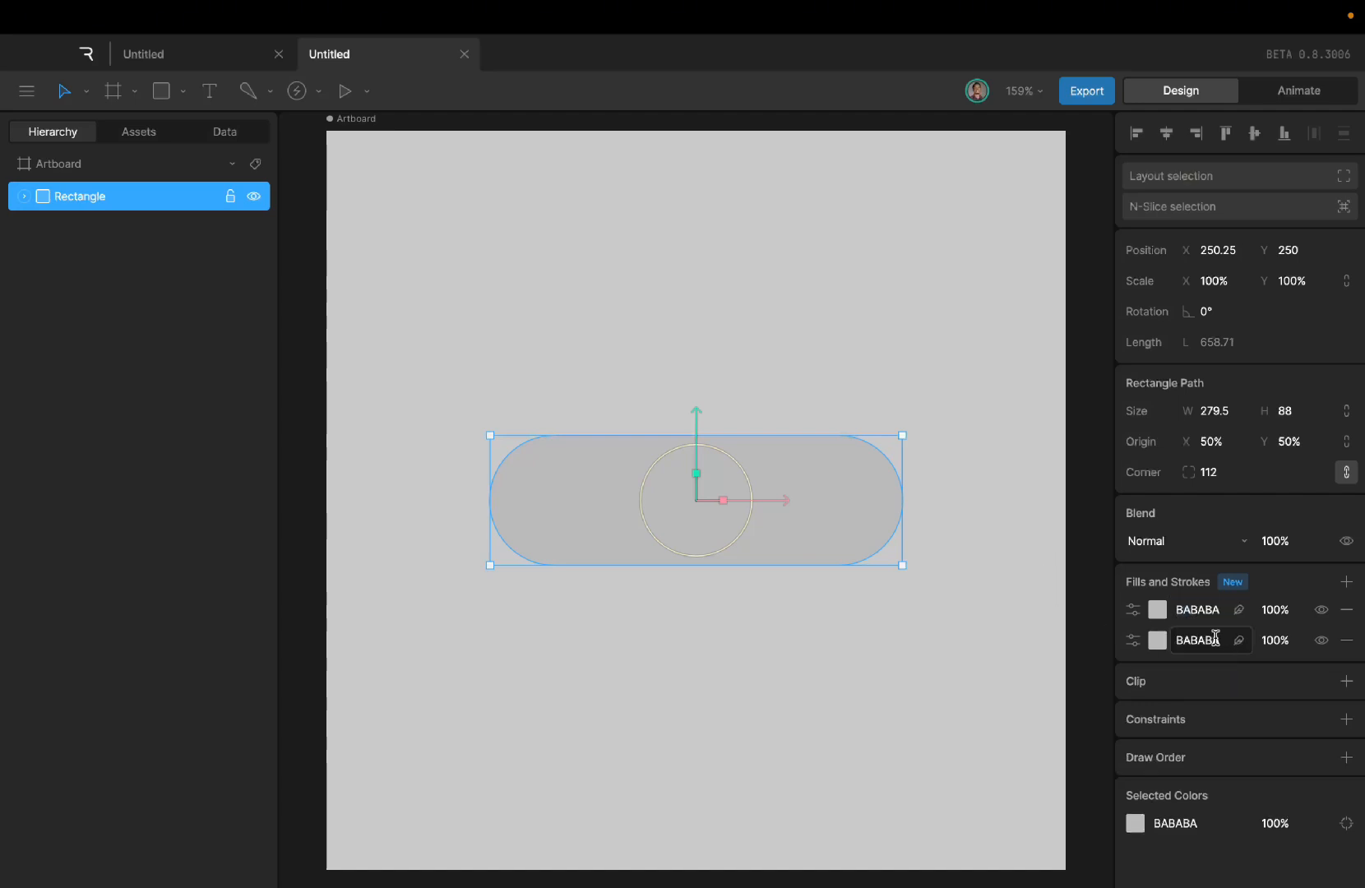
Step: Turn on feathering for the duplicated fill, accept the Clockwise fill rule, and set the feather direction to Inner
{"action": "left_click", "coordinate": [1132, 610]}
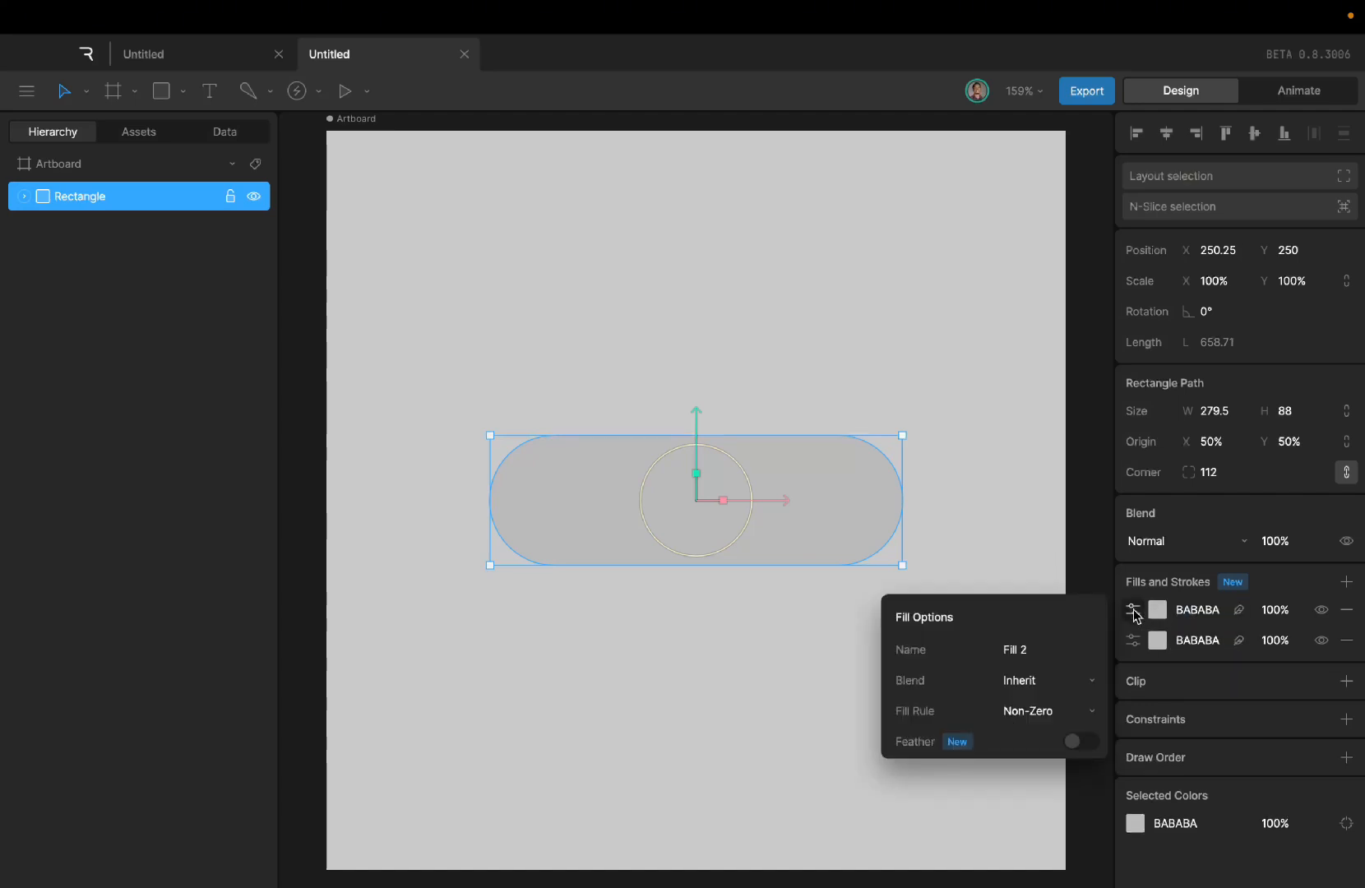
{"action": "left_click", "coordinate": [1072, 744]}
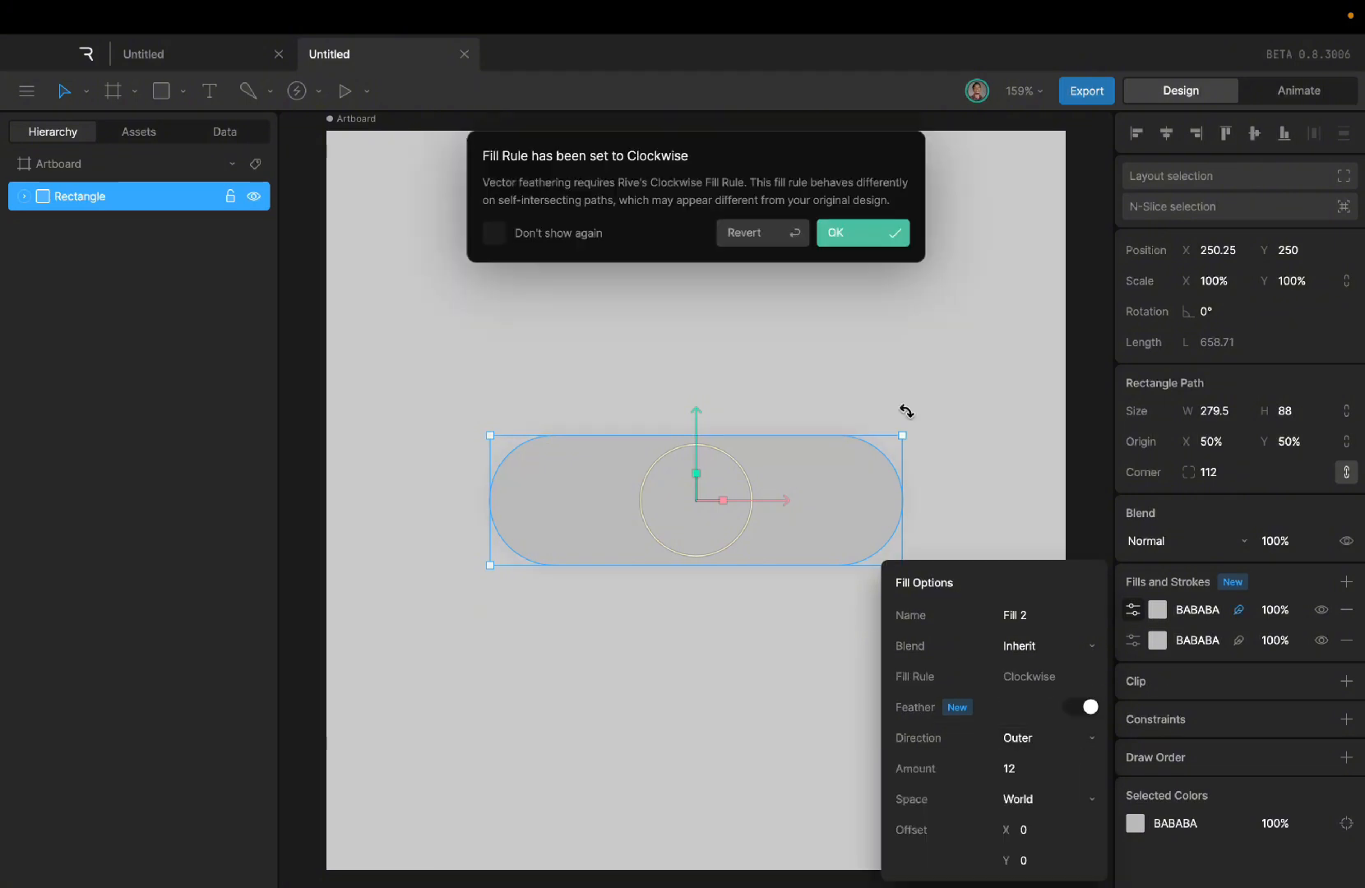
{"action": "left_click", "coordinate": [856, 235]}
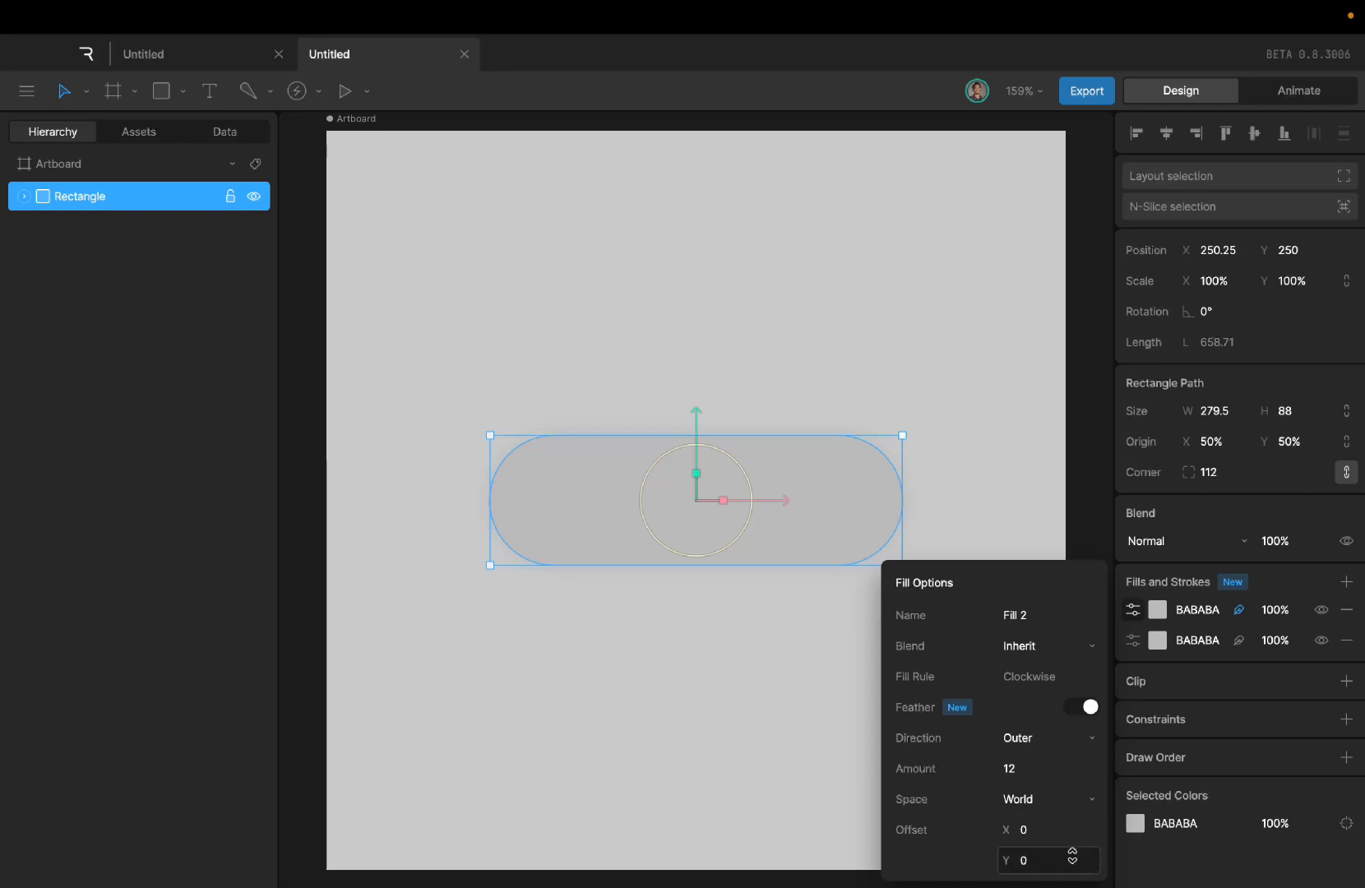
{"action": "left_click", "coordinate": [1056, 739]}
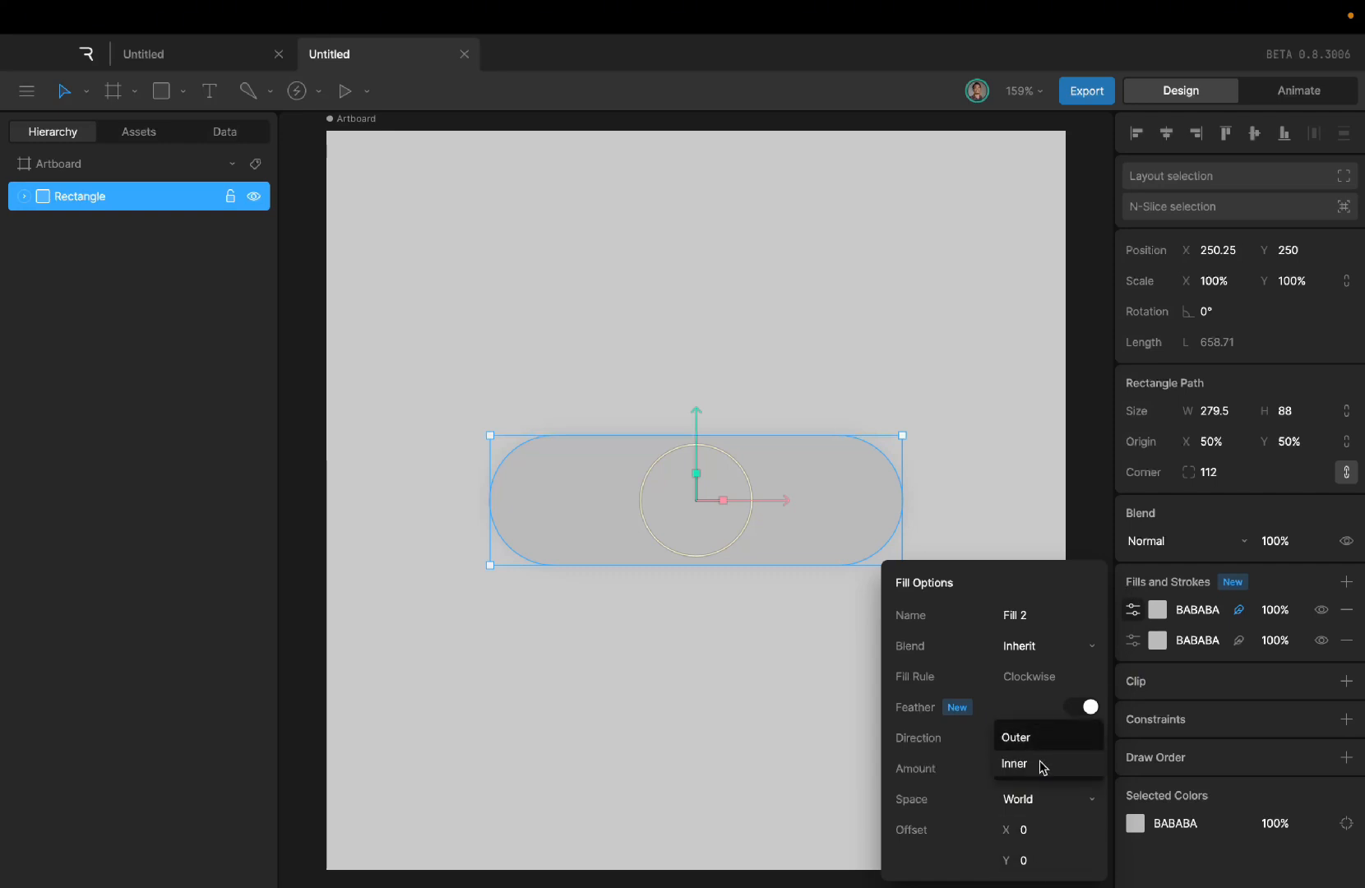
{"action": "left_click", "coordinate": [1044, 764]}
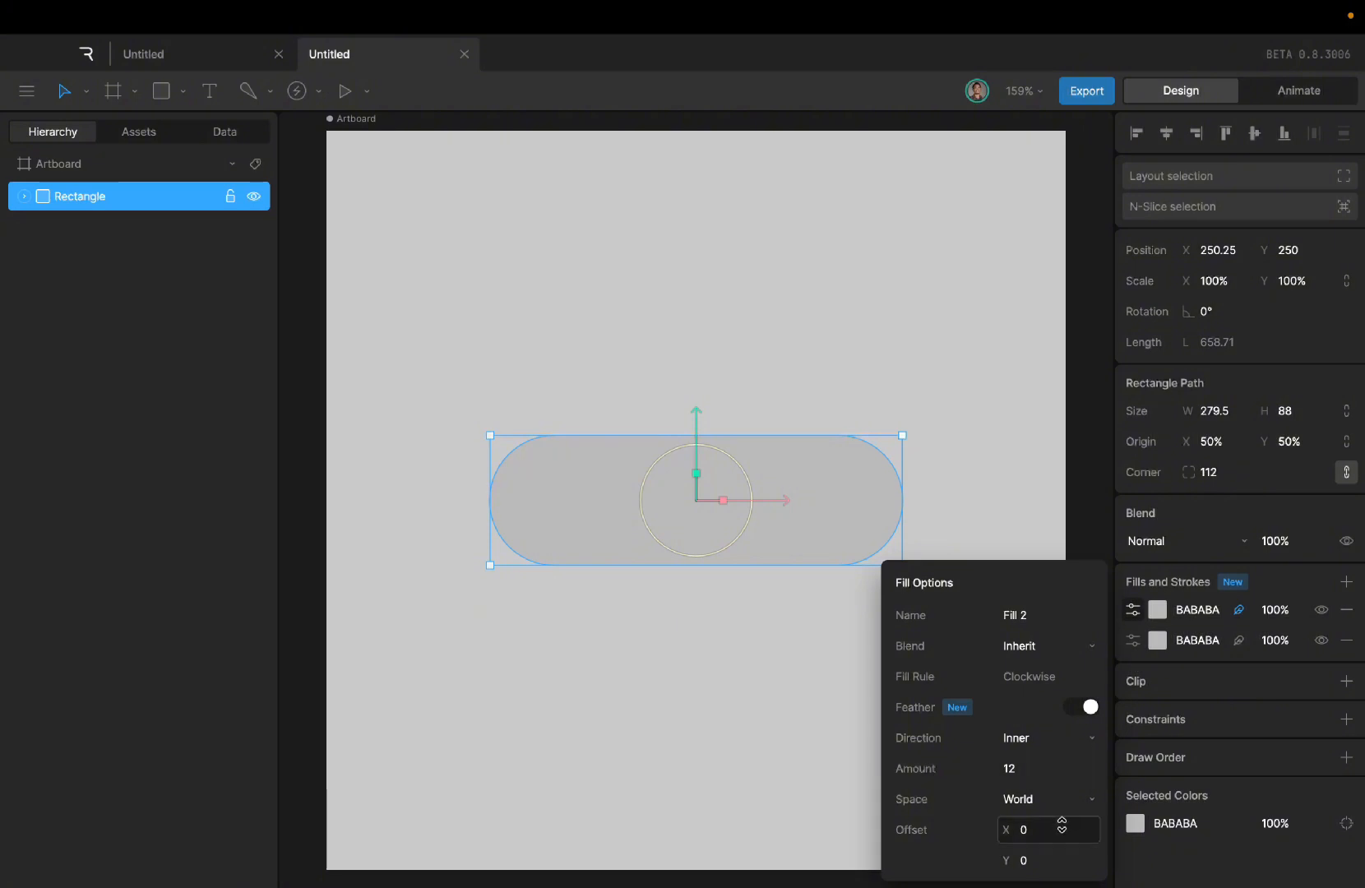
Step: Set the feathered fill's vertical offset to 5 and darken its colour to grey 9A9A9A
{"action": "left_click", "coordinate": [1056, 858]}
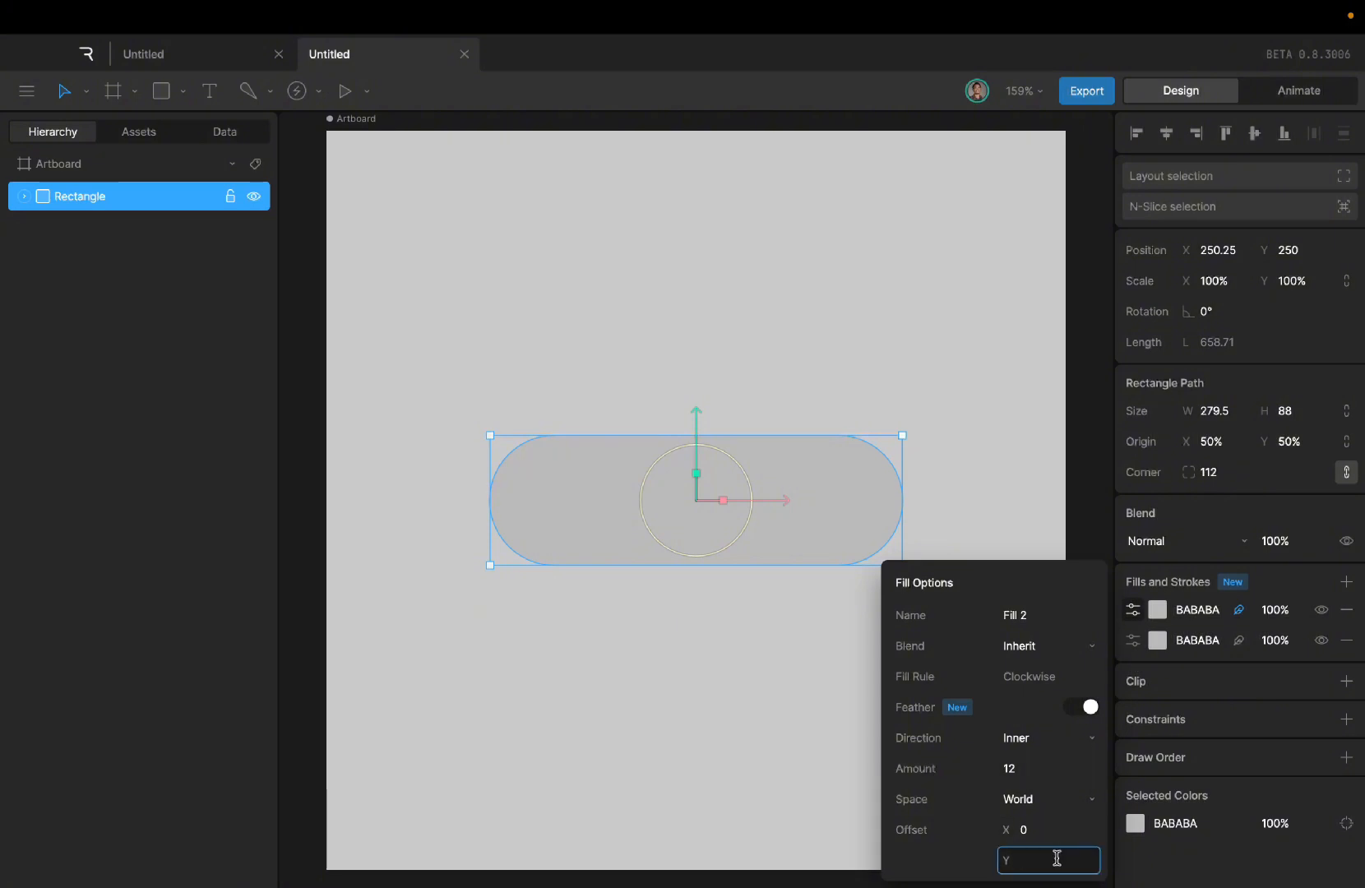
{"action": "type", "text": "5"}
{"action": "key", "text": "Return"}
{"action": "left_click", "coordinate": [1157, 609]}
{"action": "left_click_drag", "start_coordinate": [918, 635], "coordinate": [916, 659]}
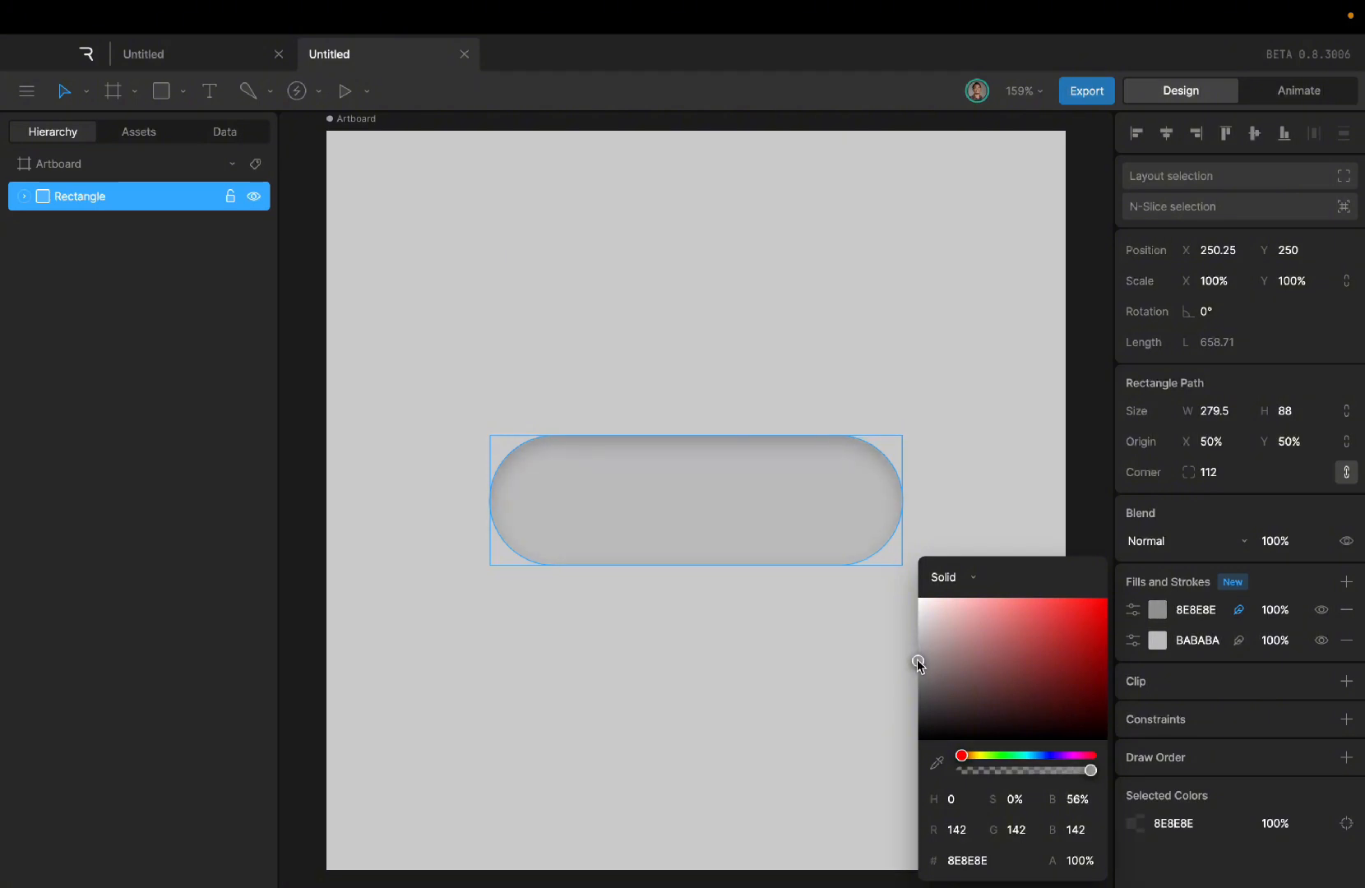
{"action": "left_click_drag", "start_coordinate": [917, 658], "coordinate": [917, 653]}
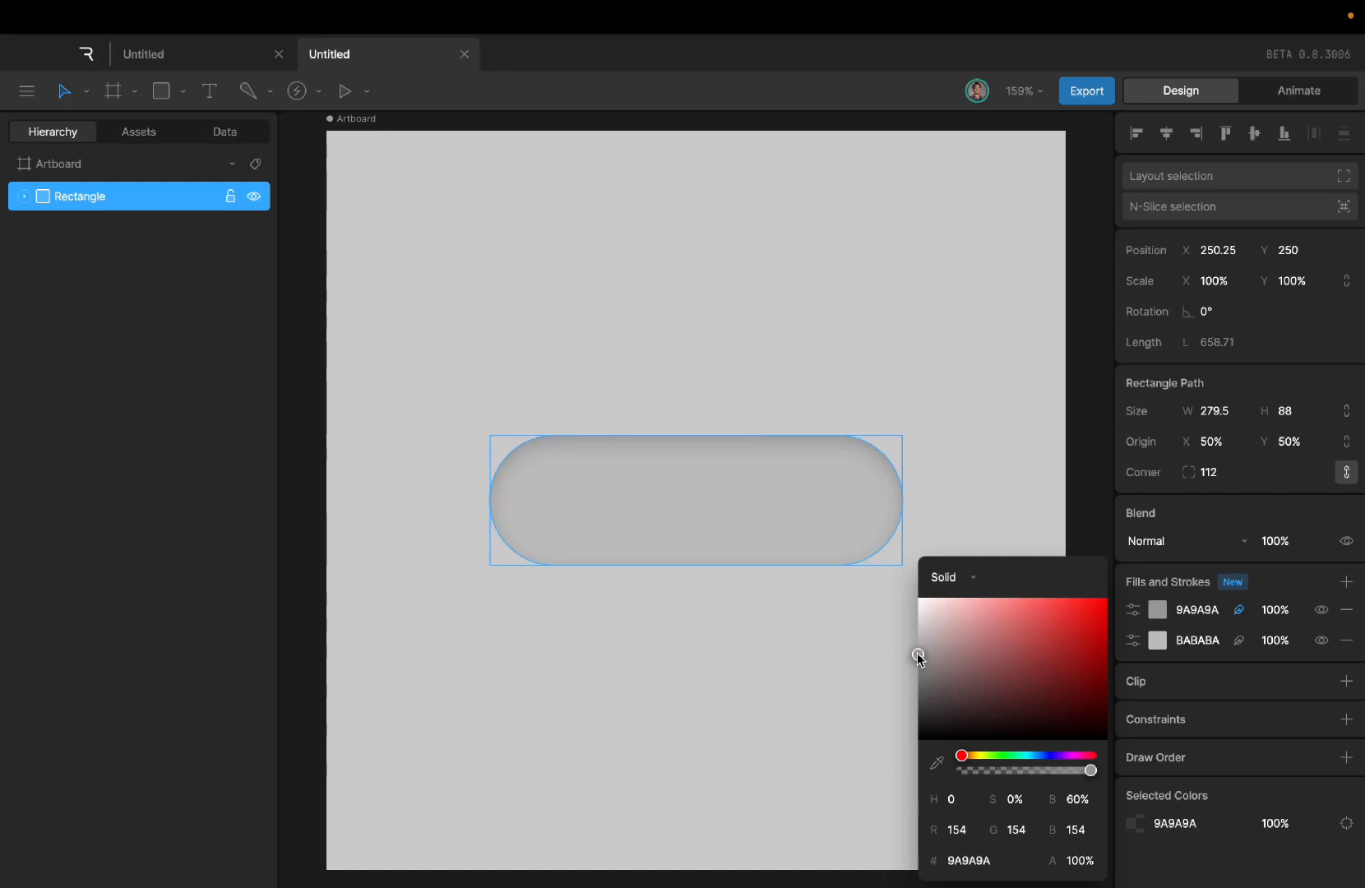
Step: Tighten the pill's inner shadow by setting the 9A9A9A fill's feather amount to 4 and its vertical offset to 4
{"action": "left_click", "coordinate": [1133, 609]}
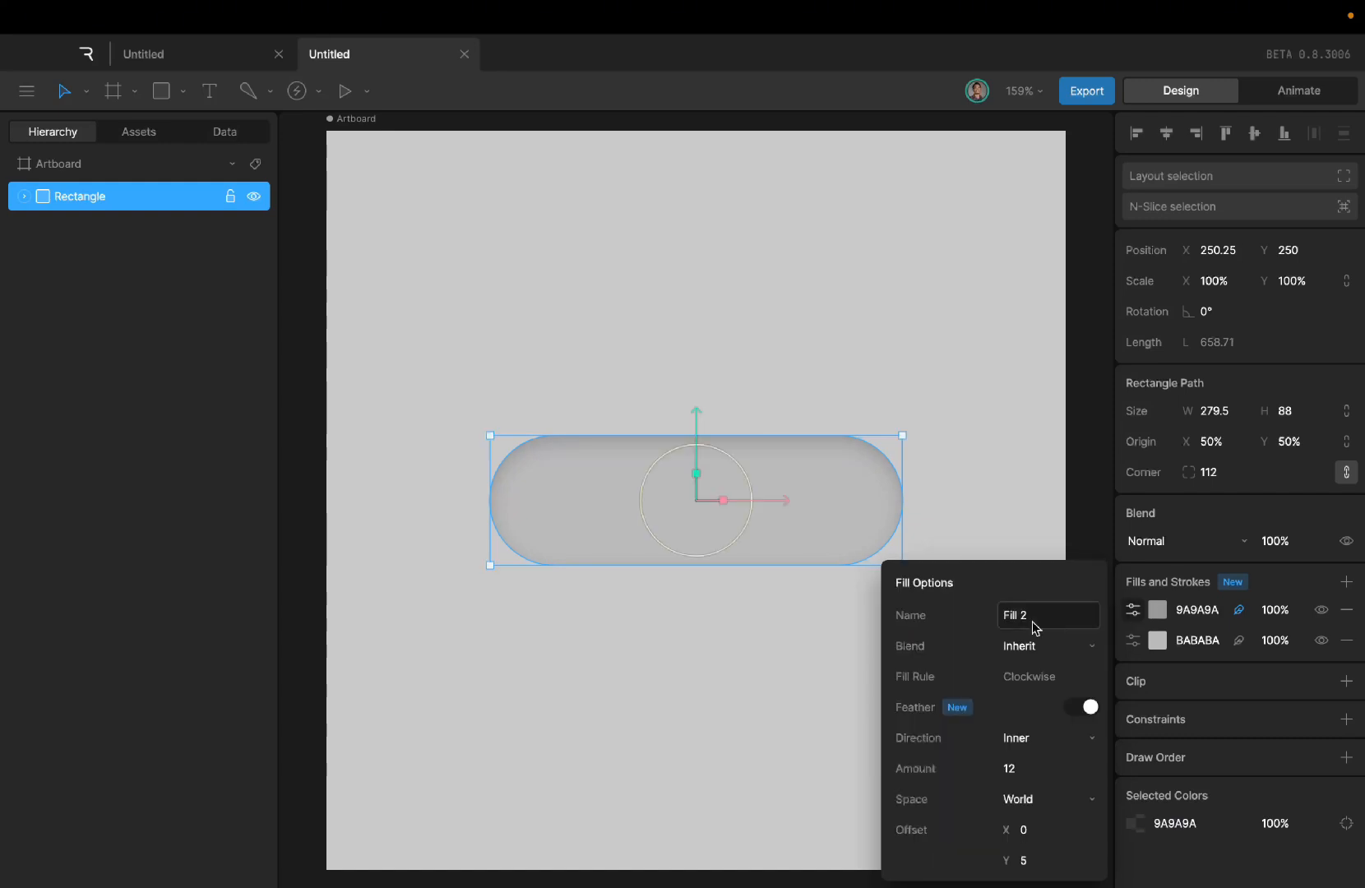
{"action": "left_click", "coordinate": [1022, 766]}
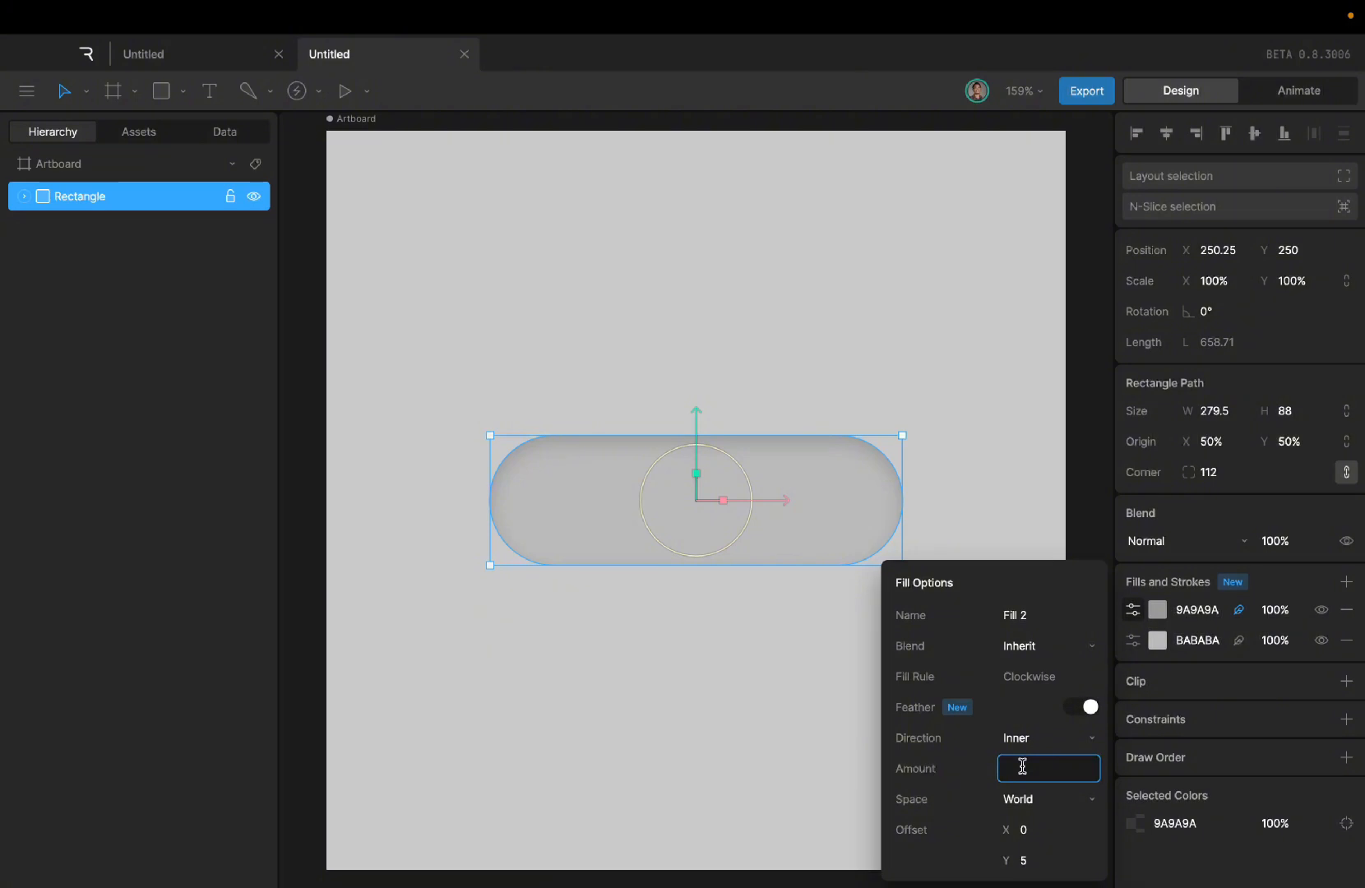
{"action": "key", "text": "Return"}
{"action": "left_click", "coordinate": [1033, 873]}
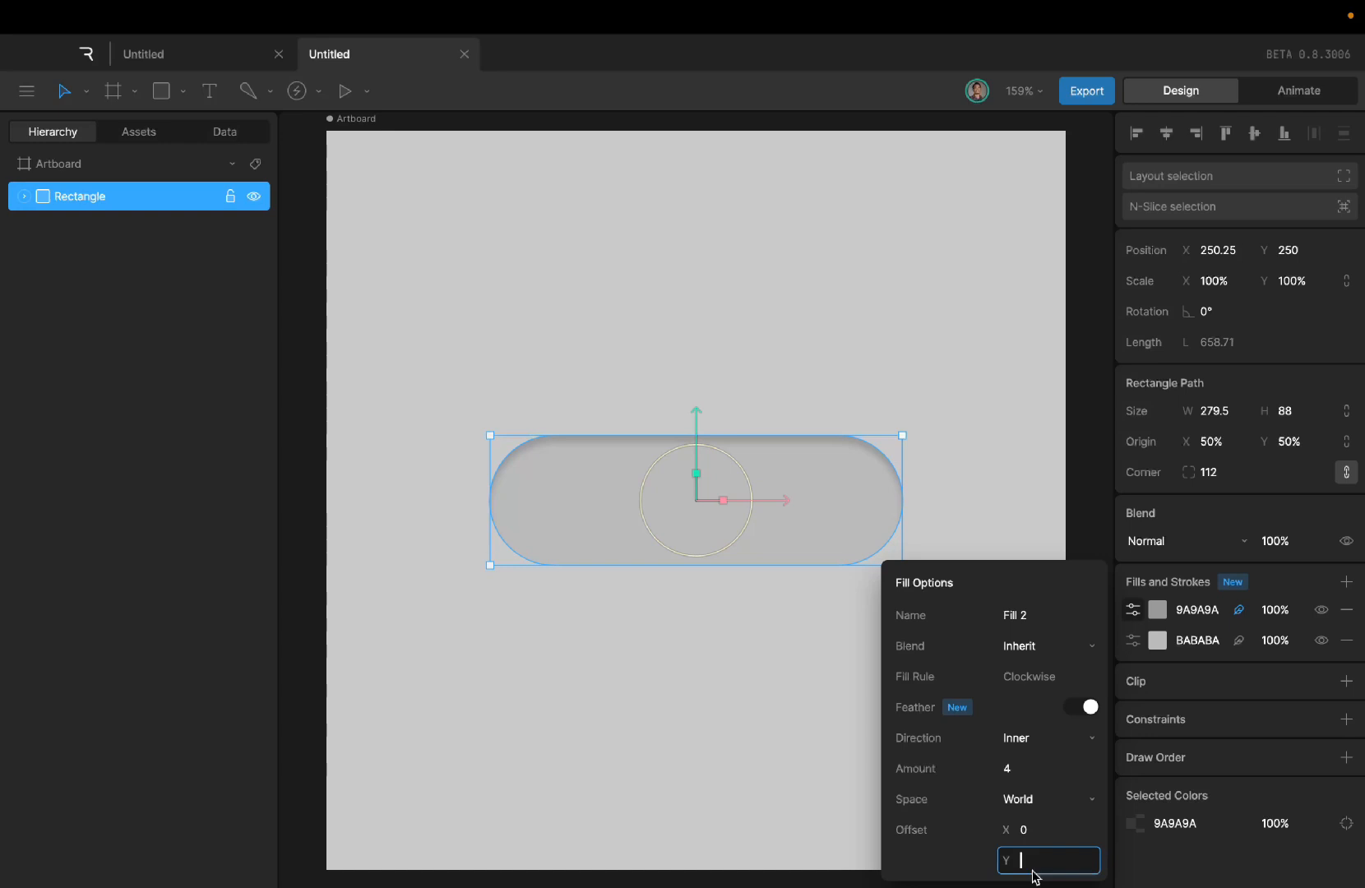
{"action": "type", "text": "4"}
{"action": "key", "text": "Return"}
{"action": "left_click", "coordinate": [634, 618]}
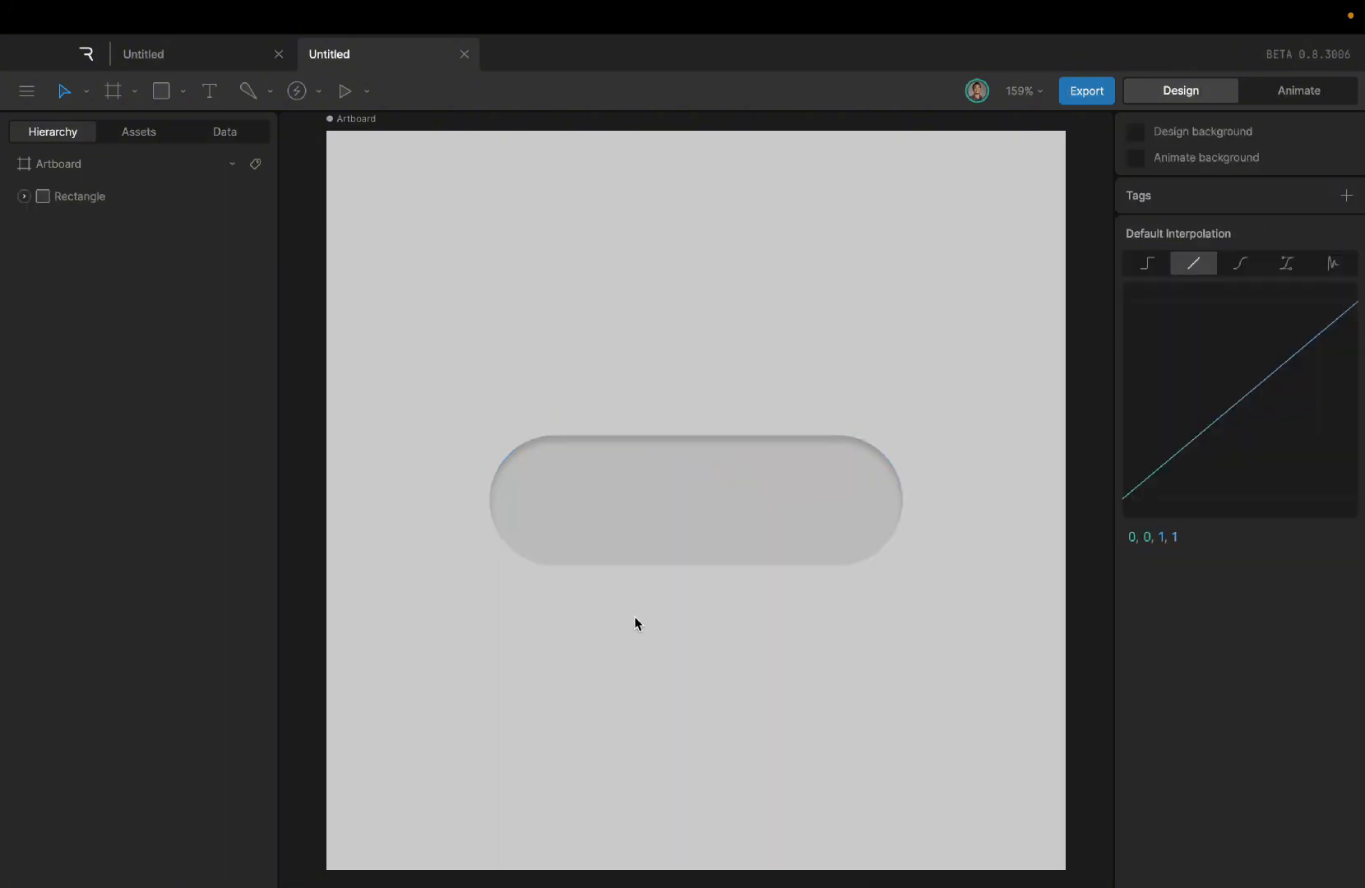
Step: Duplicate the pill shape's 9A9A9A feathered fill and set the lower copy's vertical feather offset to -4
{"action": "left_click", "coordinate": [795, 486]}
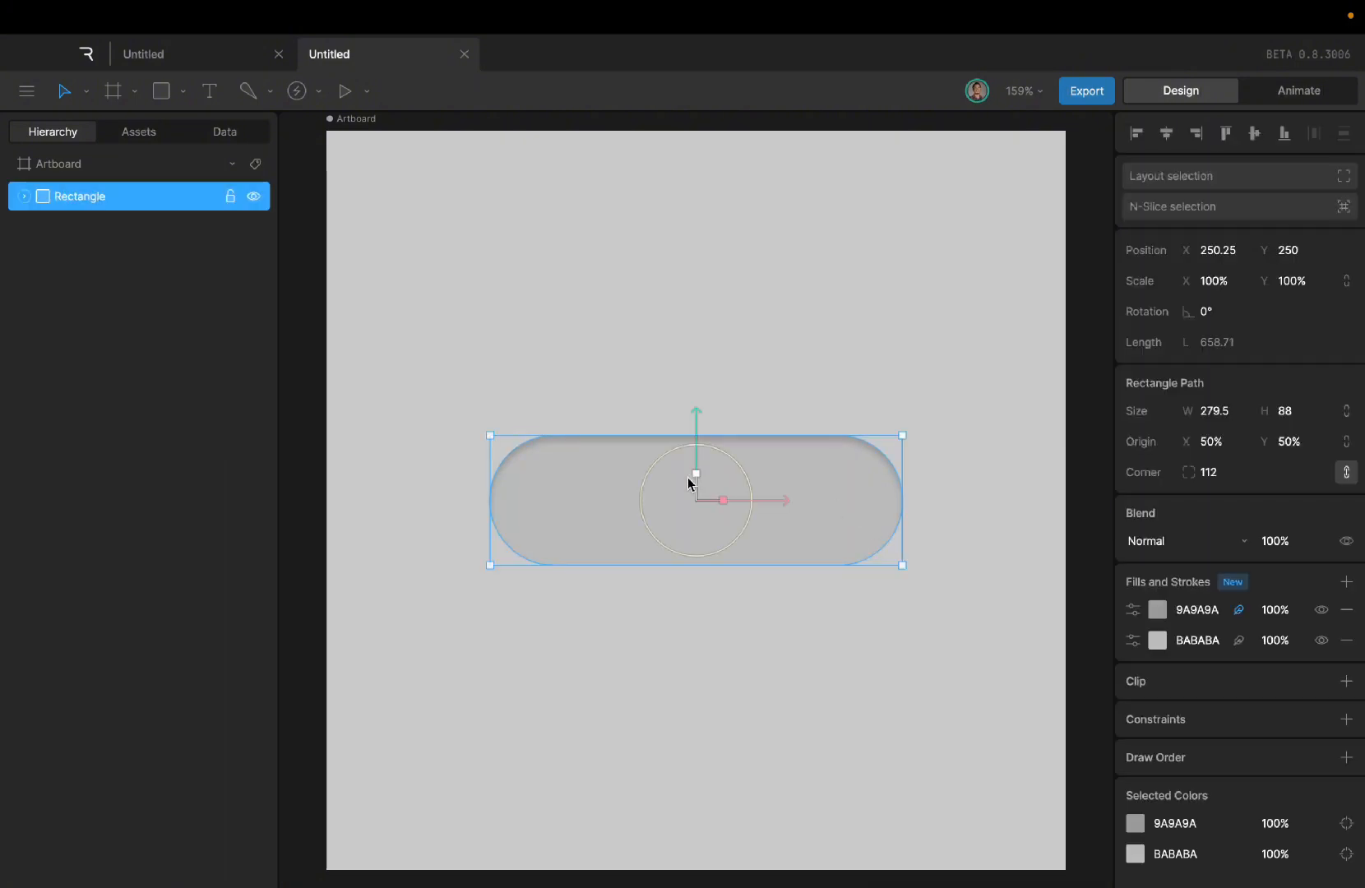
{"action": "right_click", "coordinate": [1182, 610]}
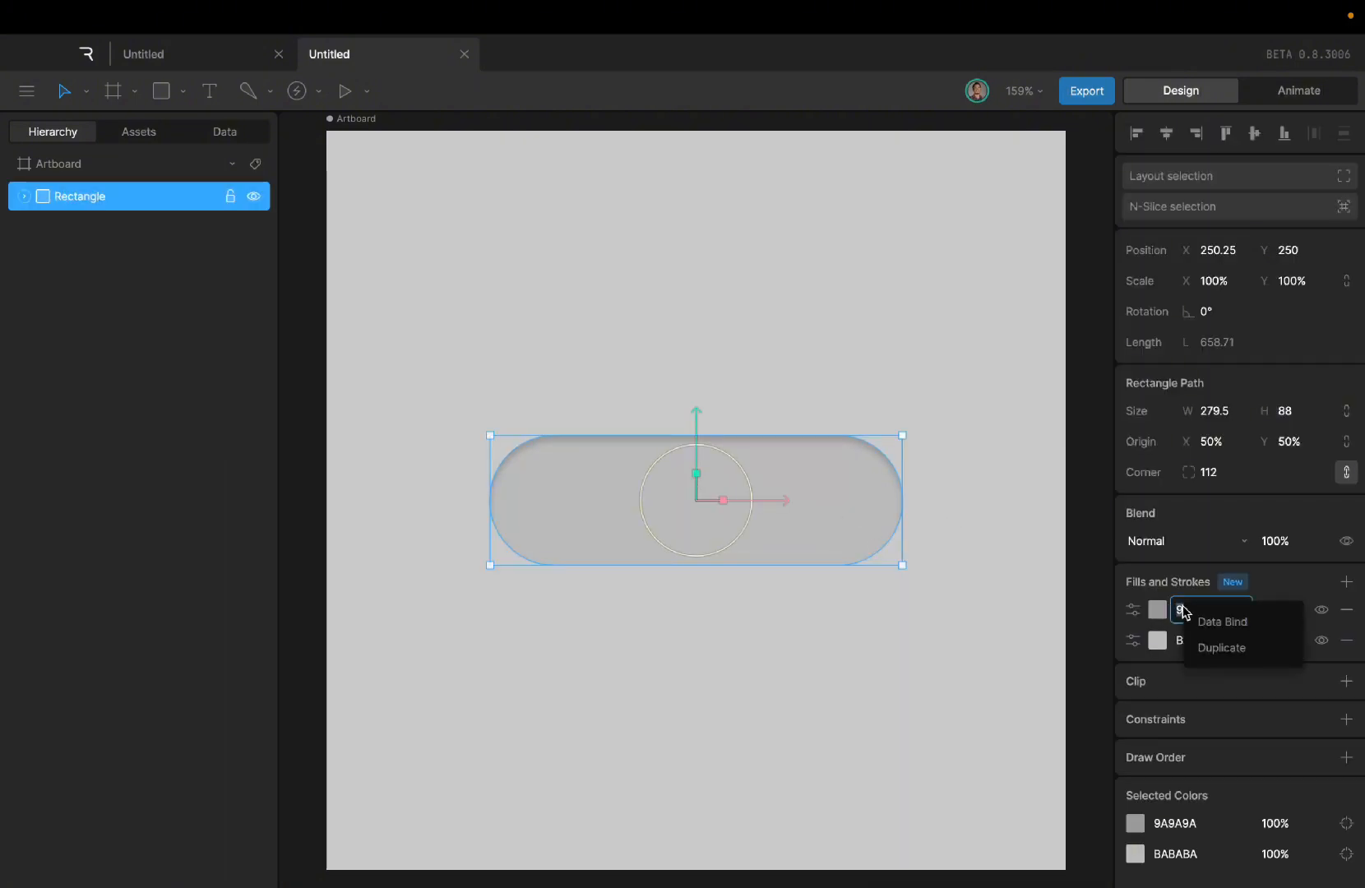
{"action": "left_click", "coordinate": [1217, 649]}
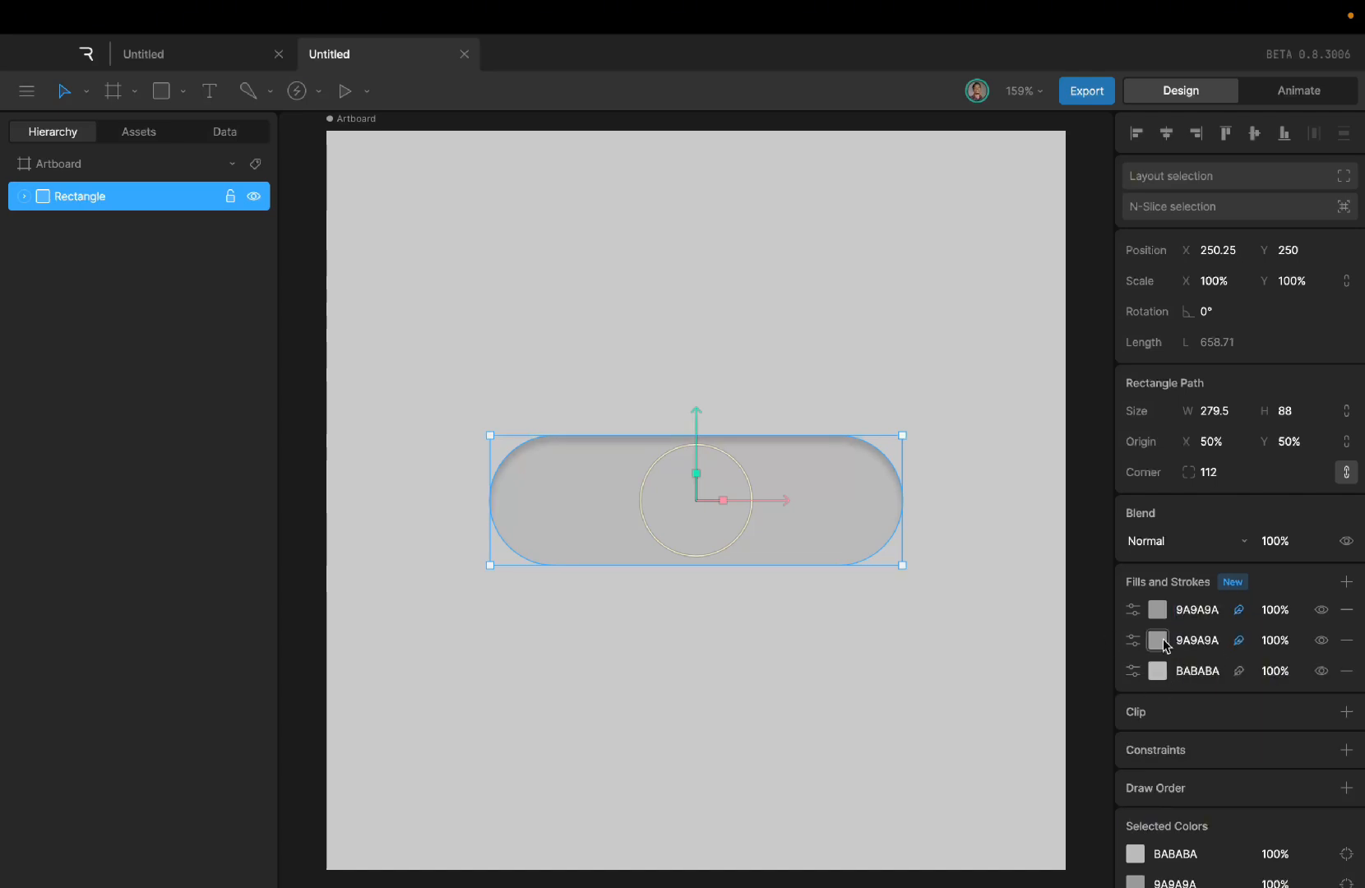
{"action": "left_click", "coordinate": [1131, 640]}
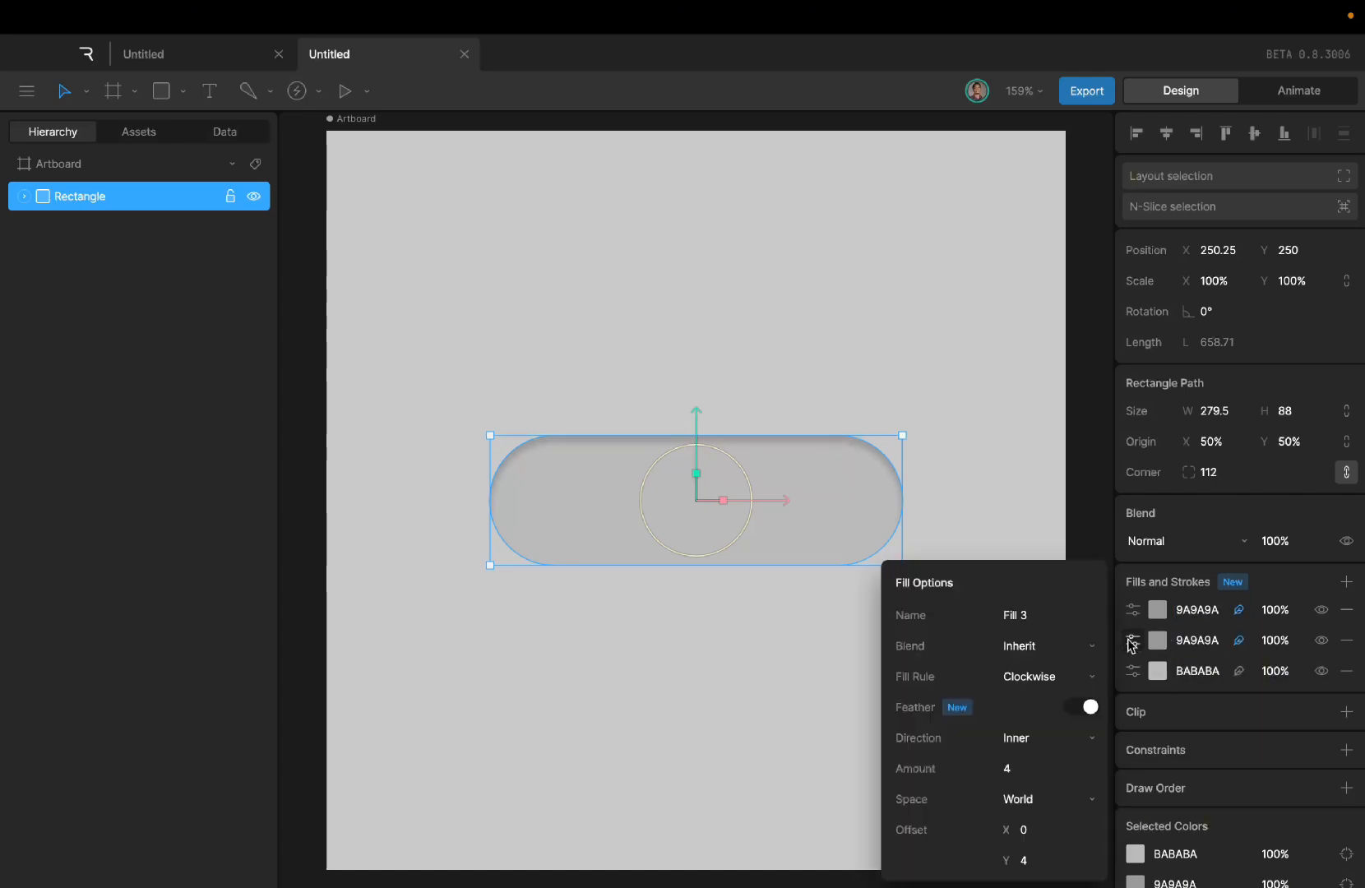
{"action": "left_click", "coordinate": [1020, 862]}
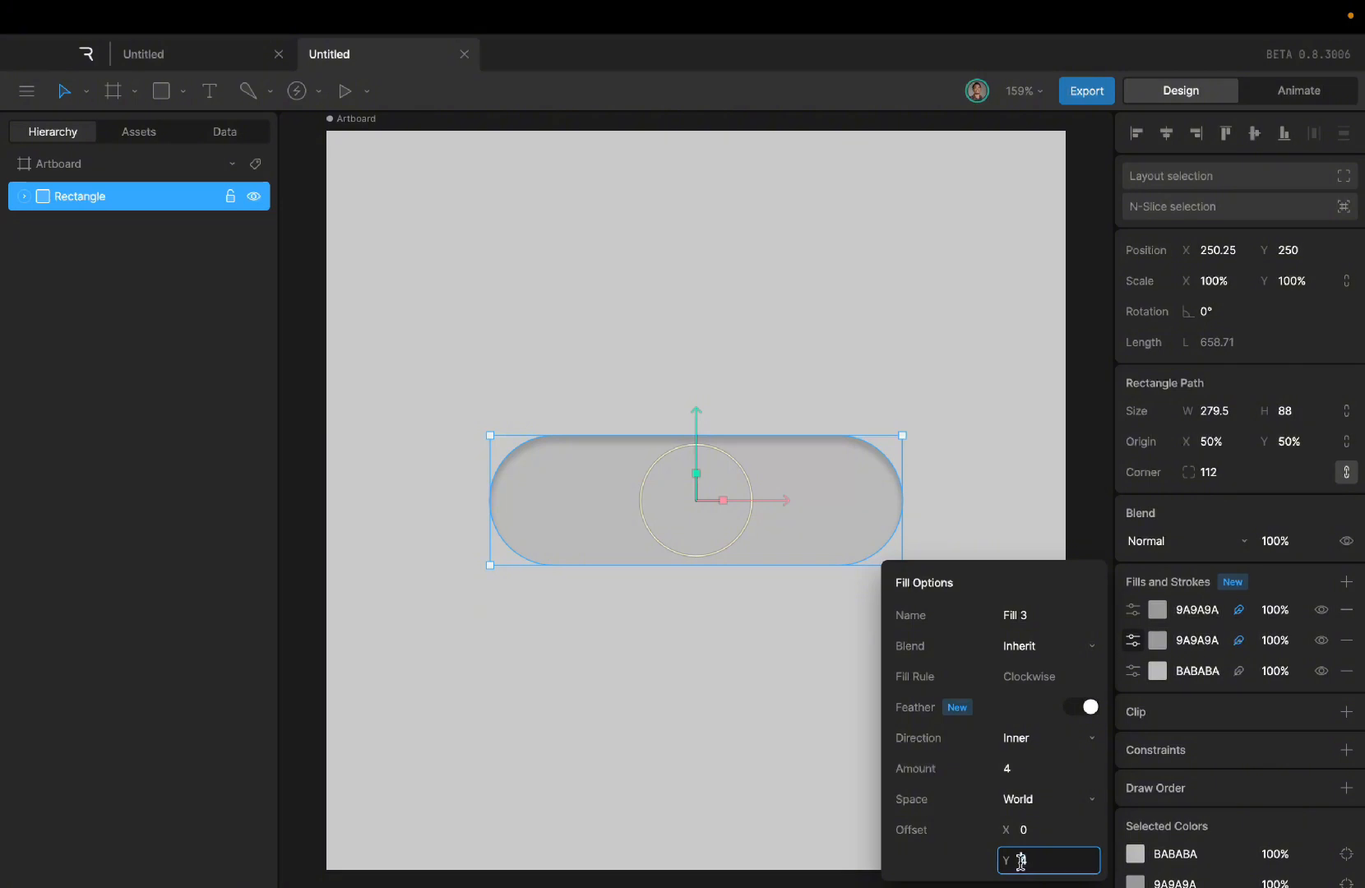
{"action": "key", "text": "Return"}
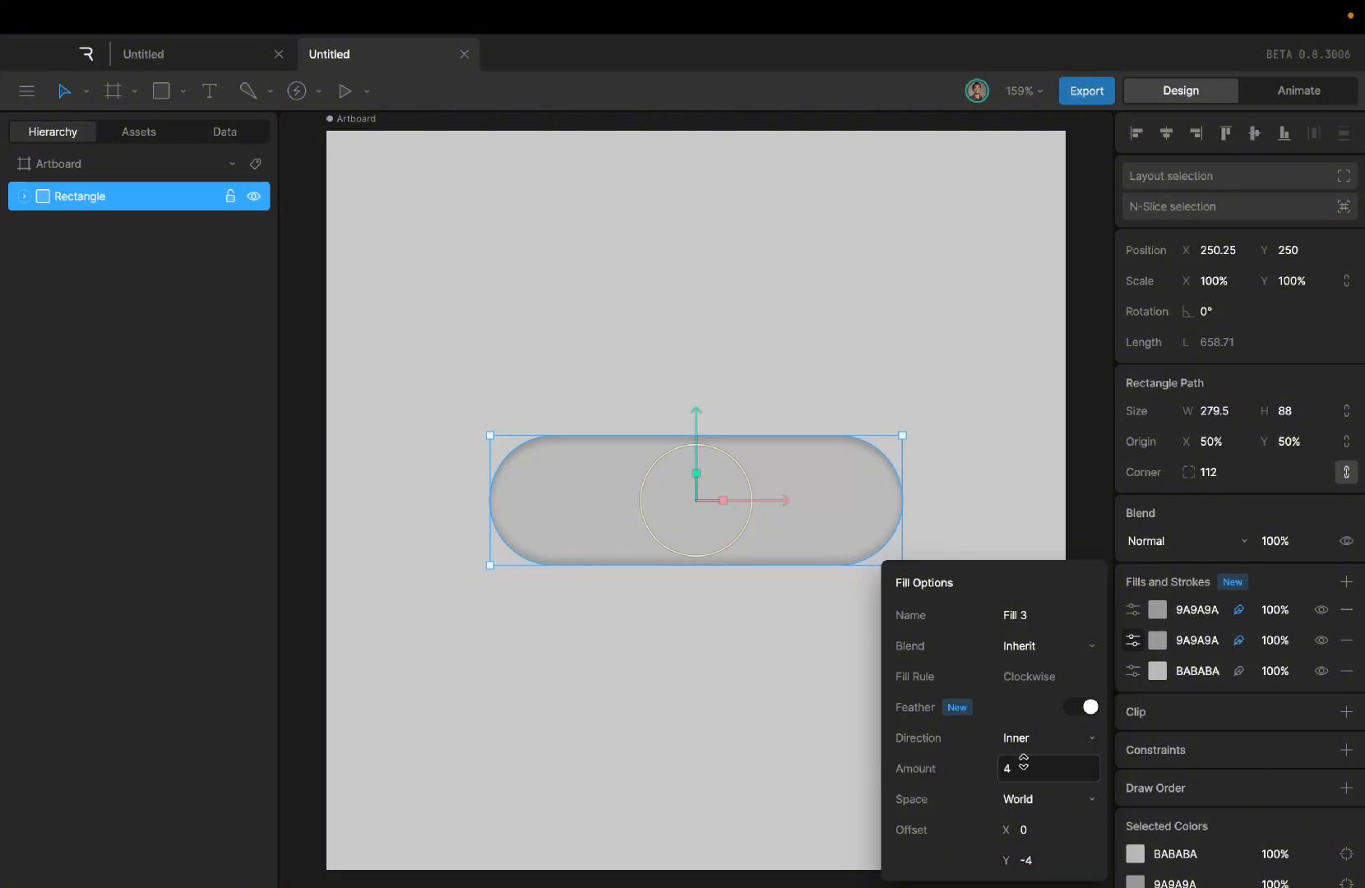
Step: Lighten the lower feathered fill of the pill shape to grey CCCCCC
{"action": "left_click", "coordinate": [1158, 640]}
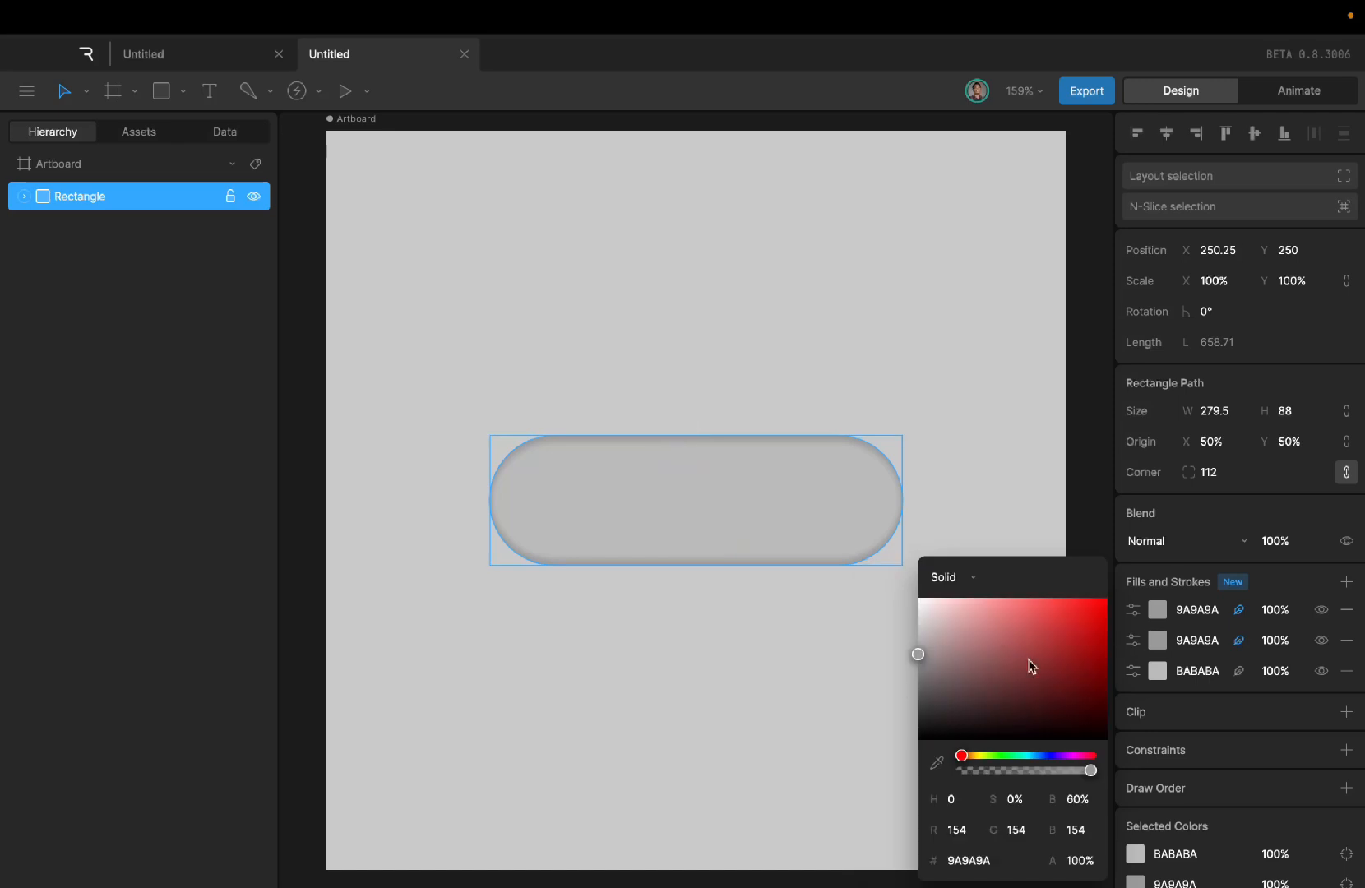
{"action": "left_click_drag", "start_coordinate": [918, 653], "coordinate": [914, 625]}
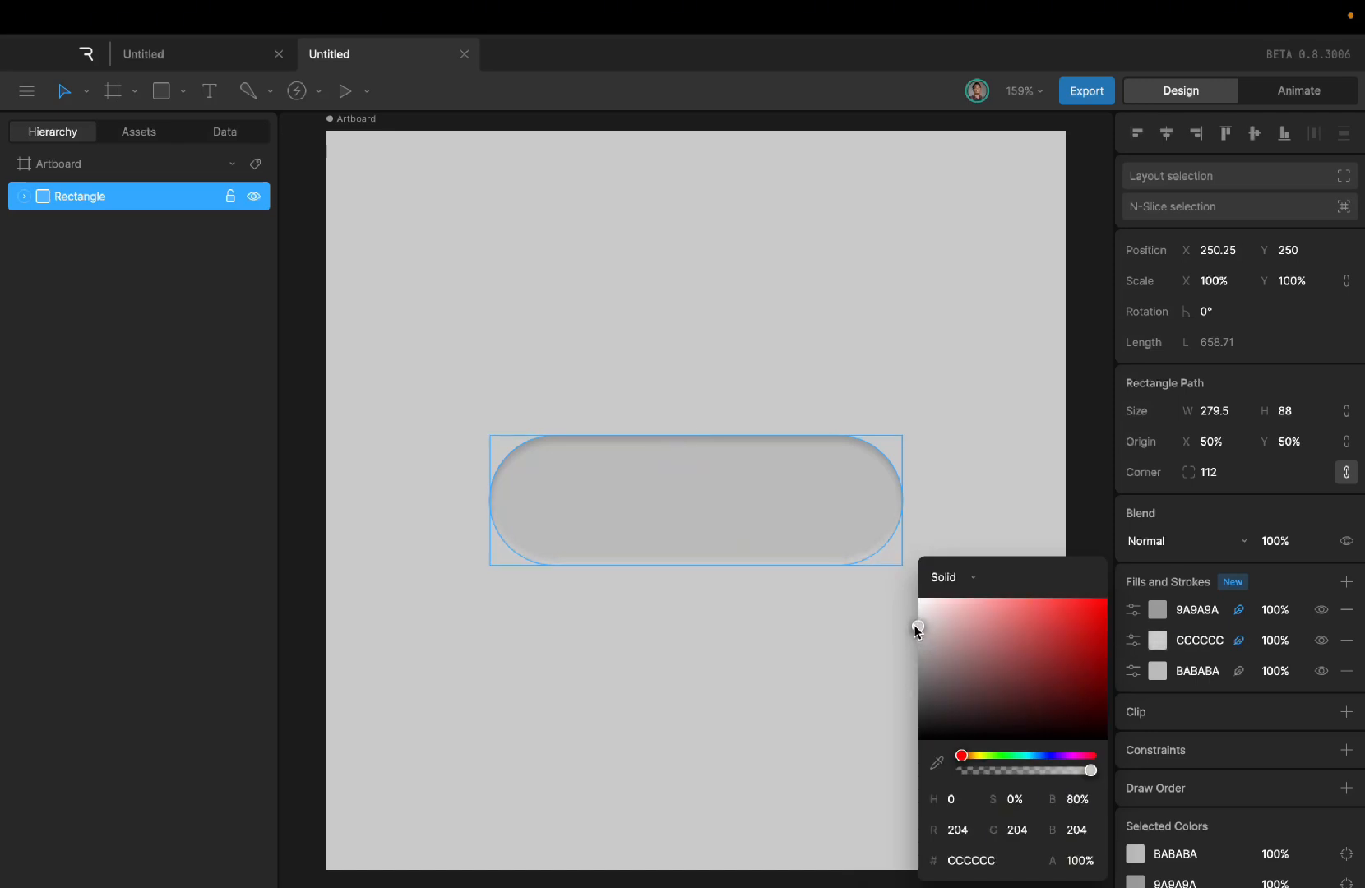
{"action": "left_click", "coordinate": [822, 612]}
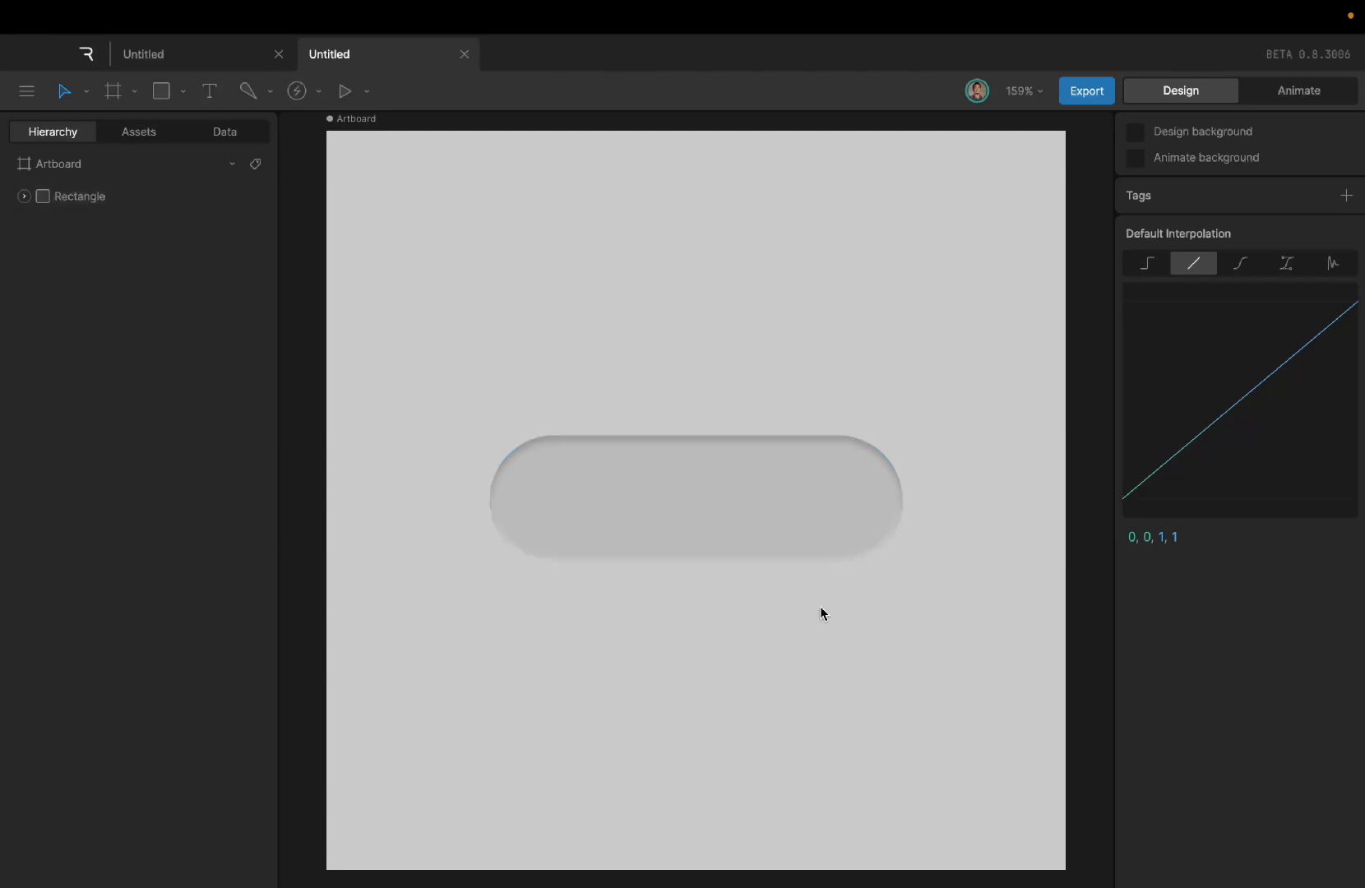
Step: Draw a circle about 87 in diameter over the left end of the pill-shaped track as the toggle knob
{"action": "left_click", "coordinate": [735, 510]}
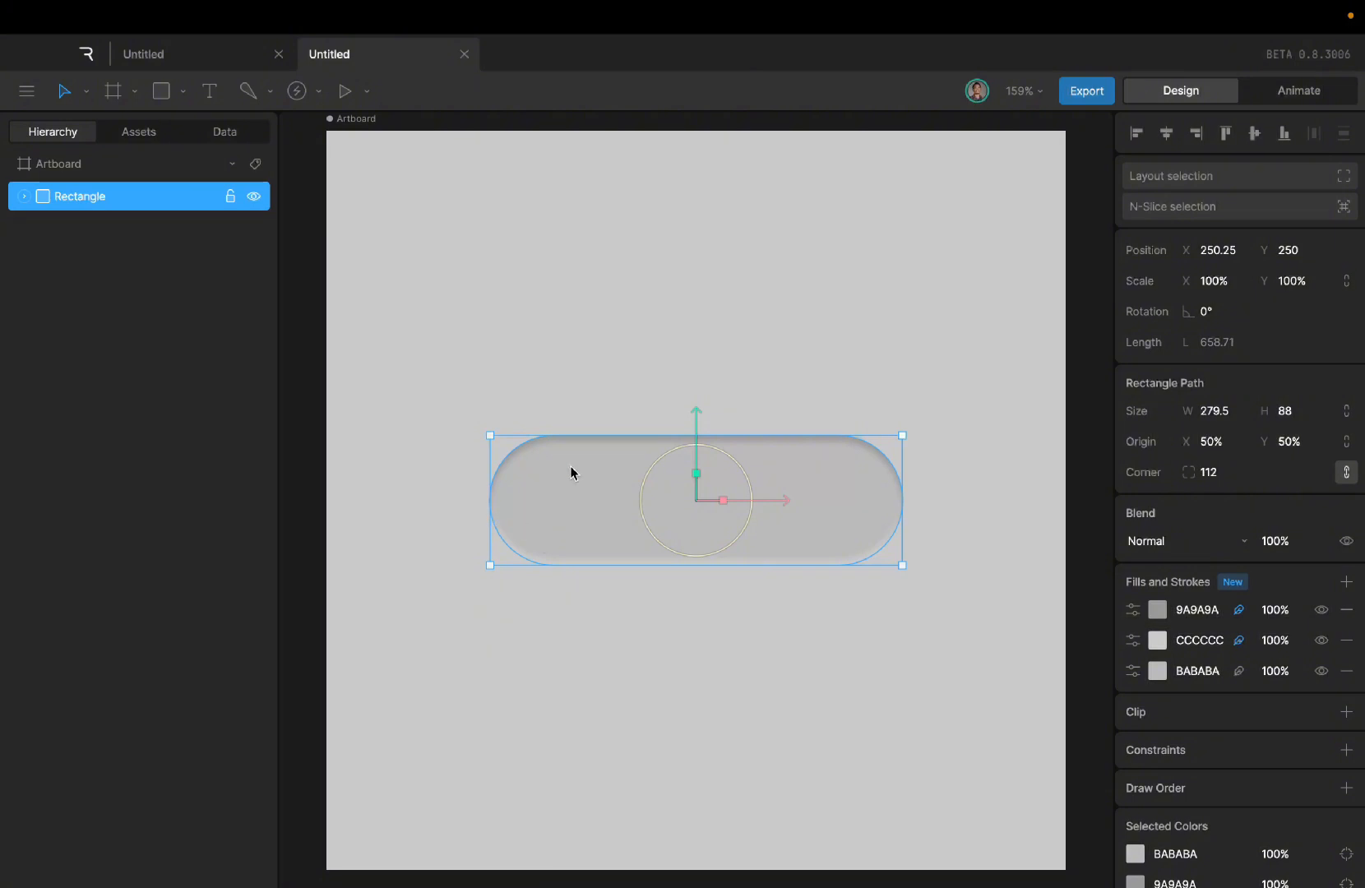
{"action": "key", "text": "o"}
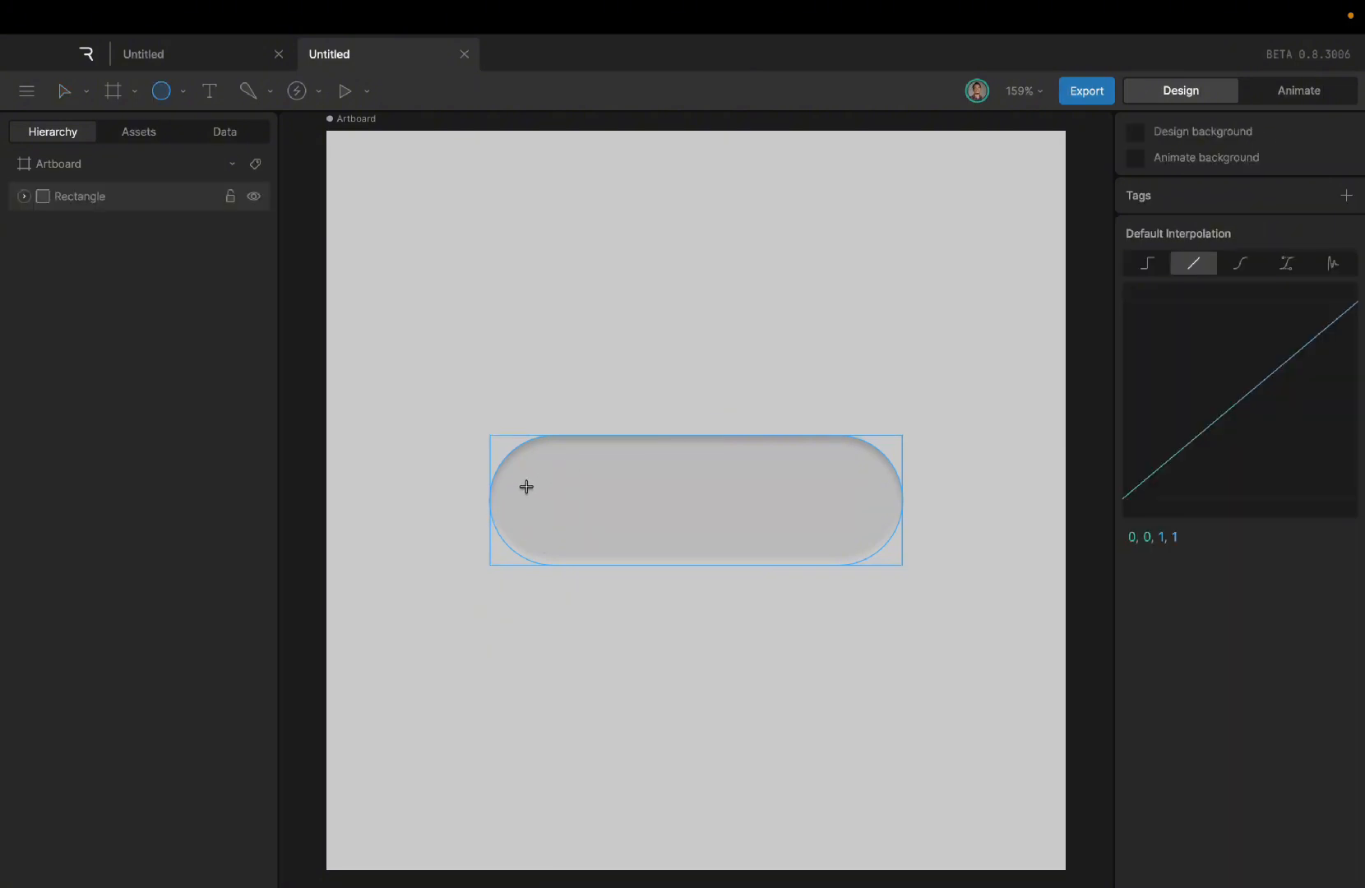
{"action": "left_click_drag", "start_coordinate": [530, 490], "coordinate": [601, 475]}
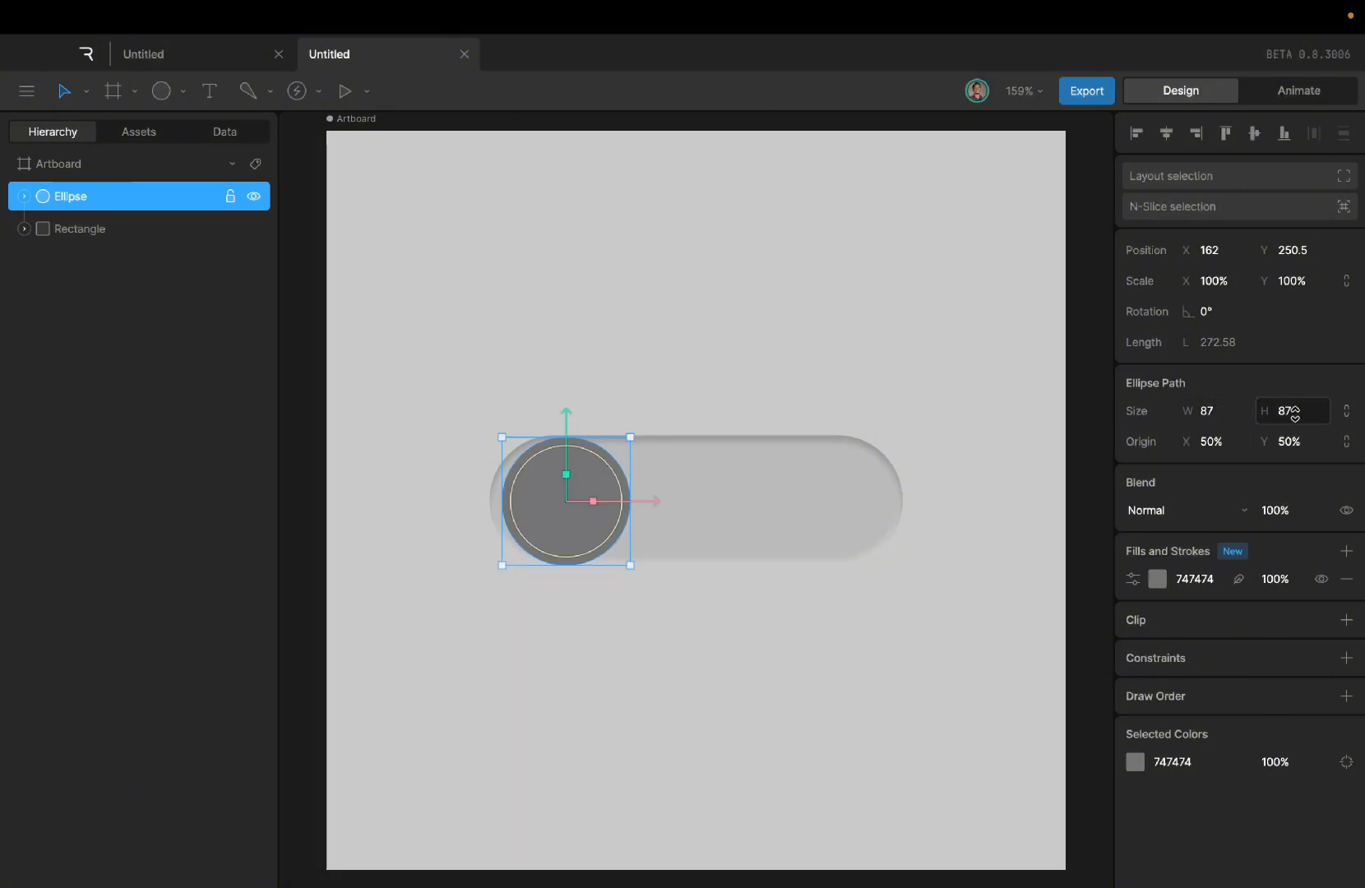
Step: Link the circle's width and height and set its size to 80 by 80
{"action": "left_click", "coordinate": [1347, 415]}
{"action": "left_click", "coordinate": [1223, 413]}
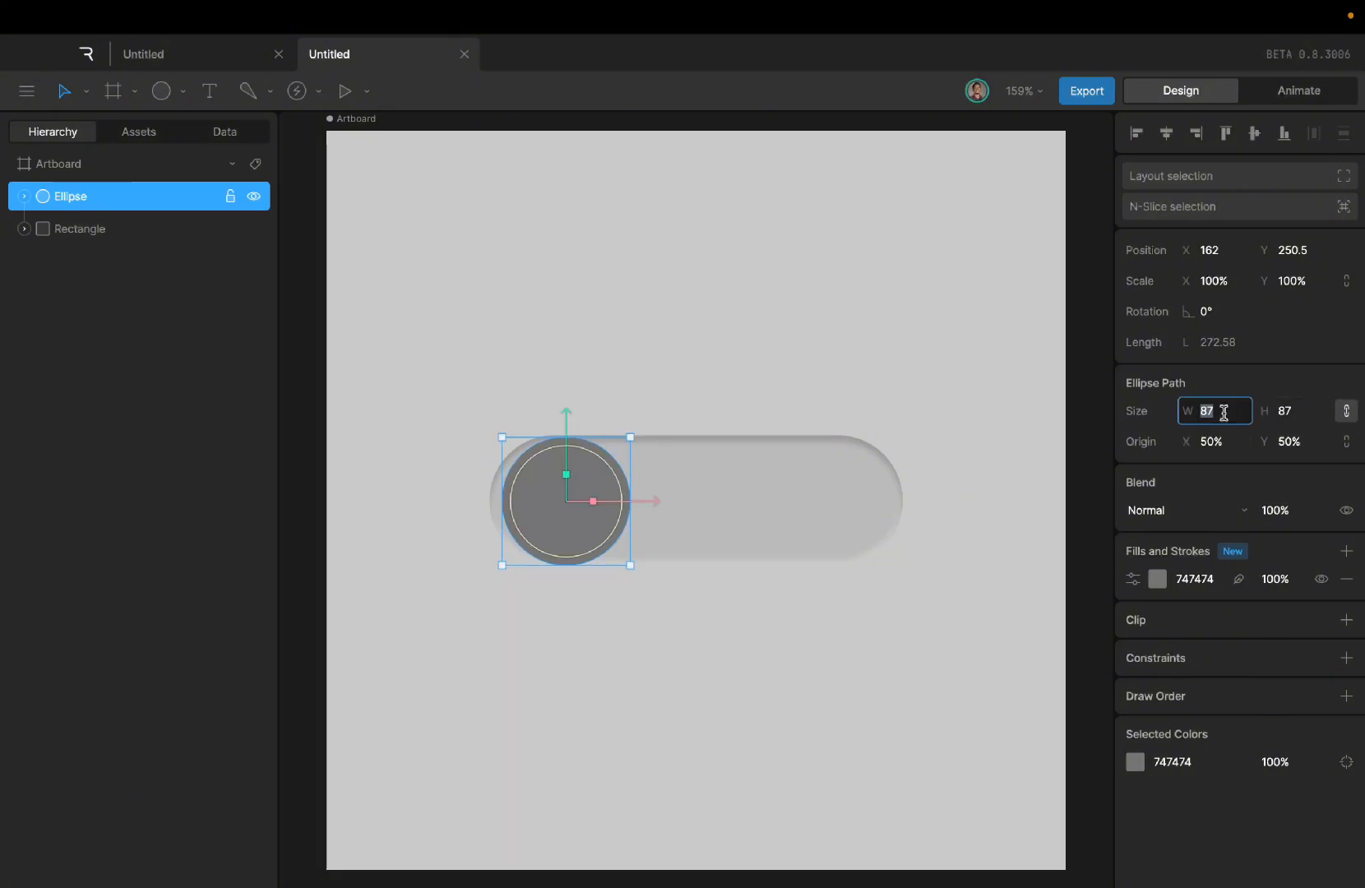
{"action": "key", "text": "BackSpace"}
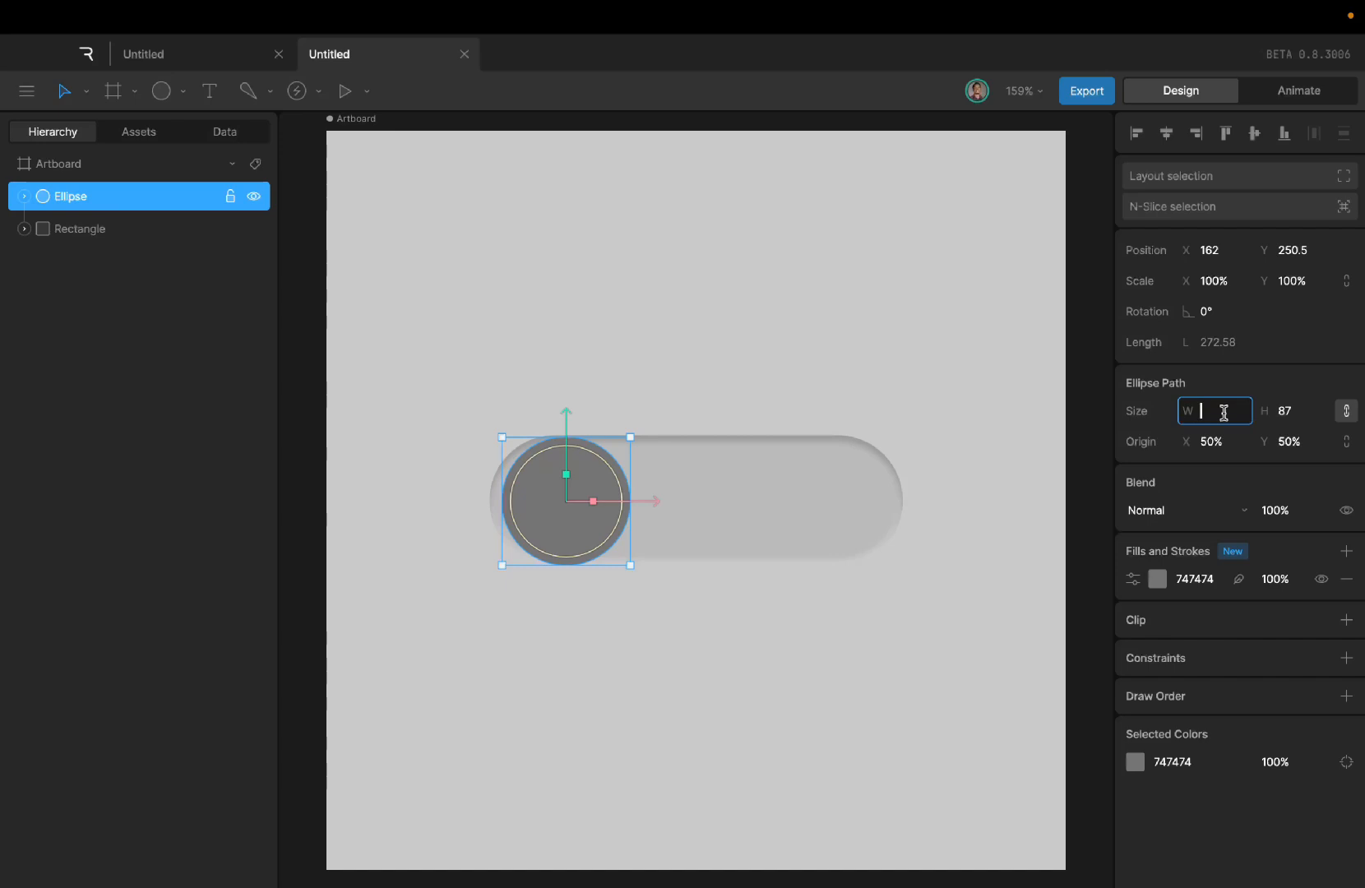
{"action": "type", "text": "80"}
{"action": "key", "text": "Return"}
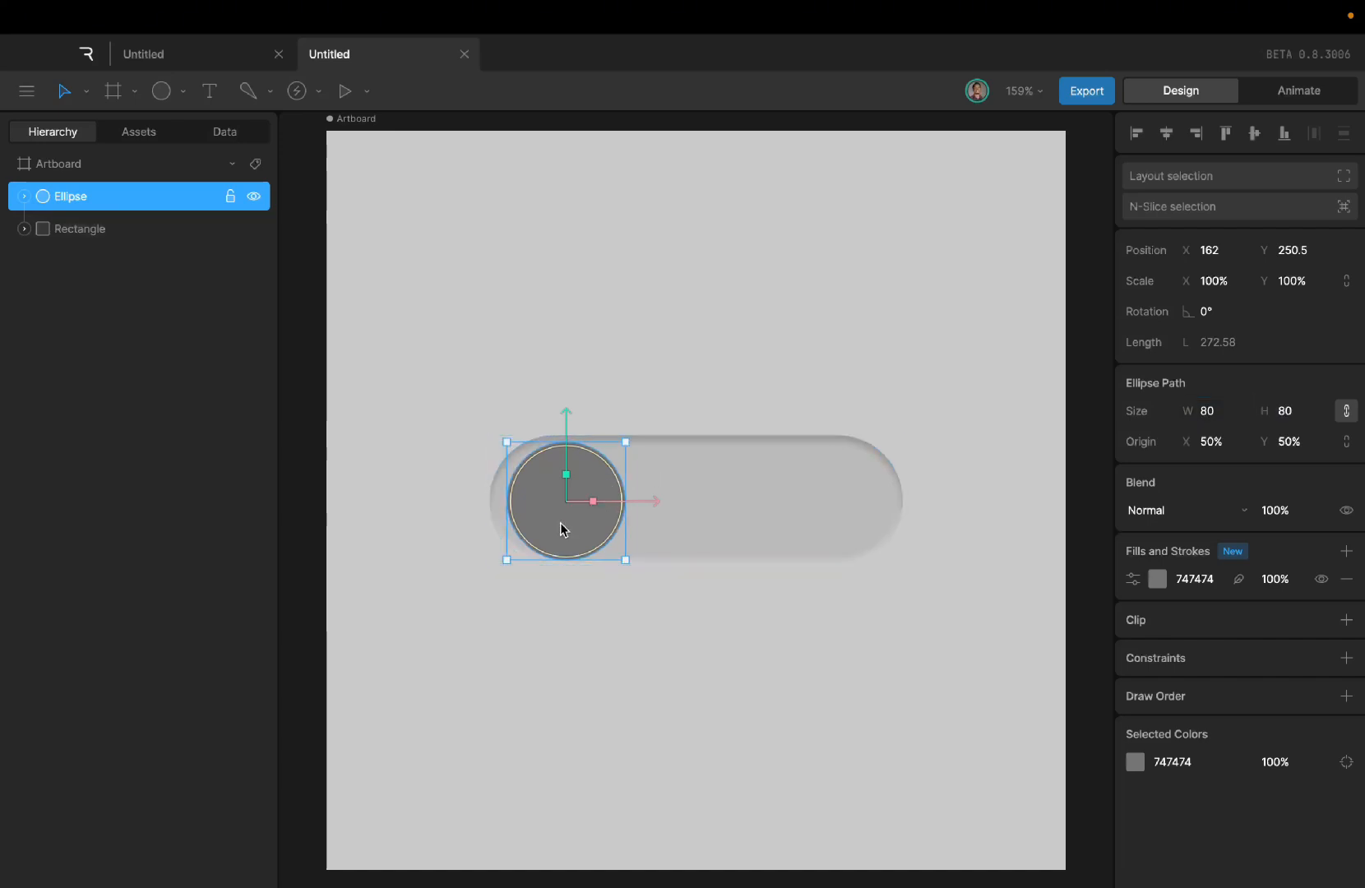
Step: Position the circle inside the left end of the track at about X 155, Y 250
{"action": "left_click_drag", "start_coordinate": [560, 522], "coordinate": [550, 520]}
{"action": "left_click", "coordinate": [553, 590]}
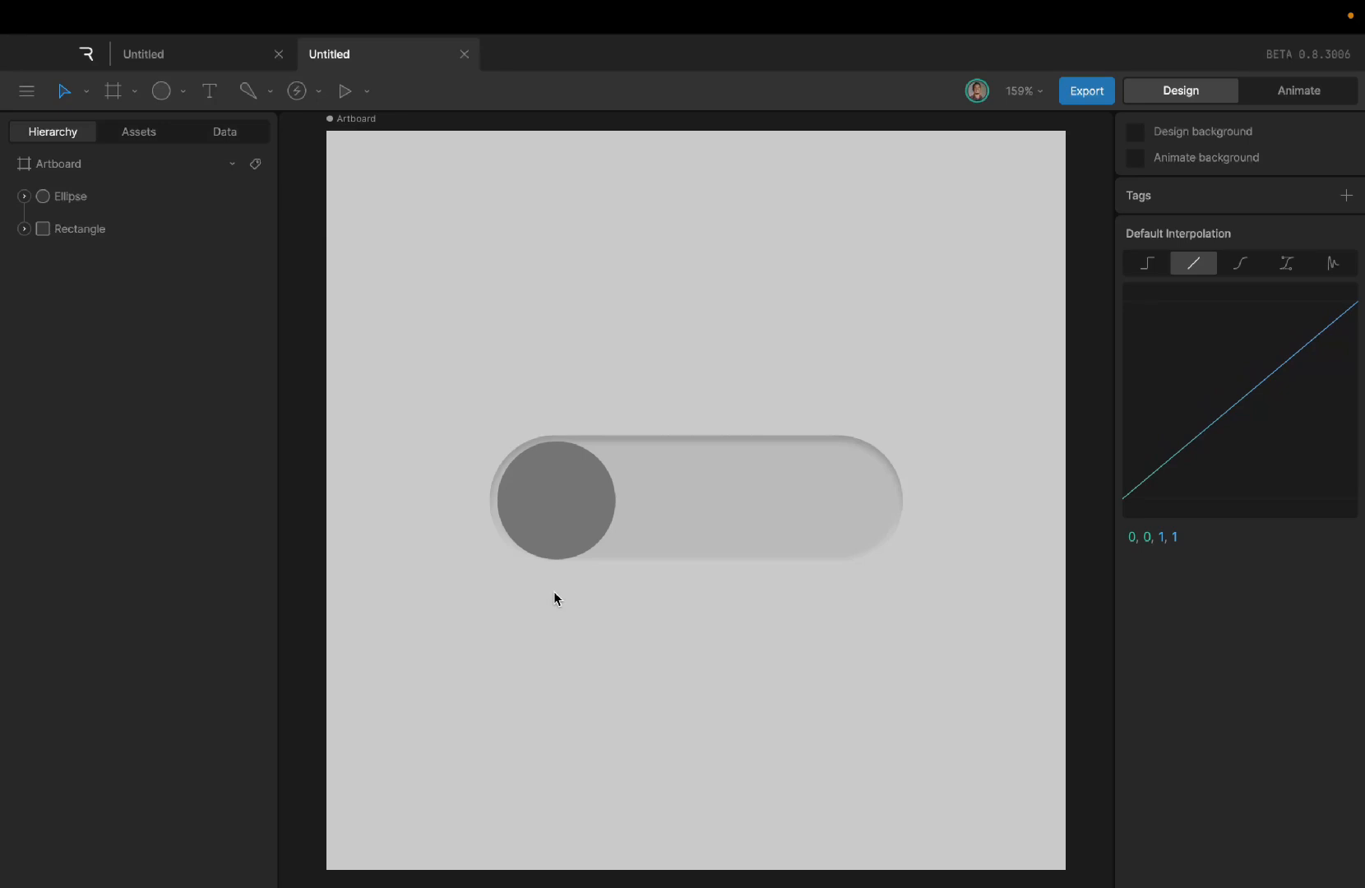
{"action": "left_click", "coordinate": [573, 466]}
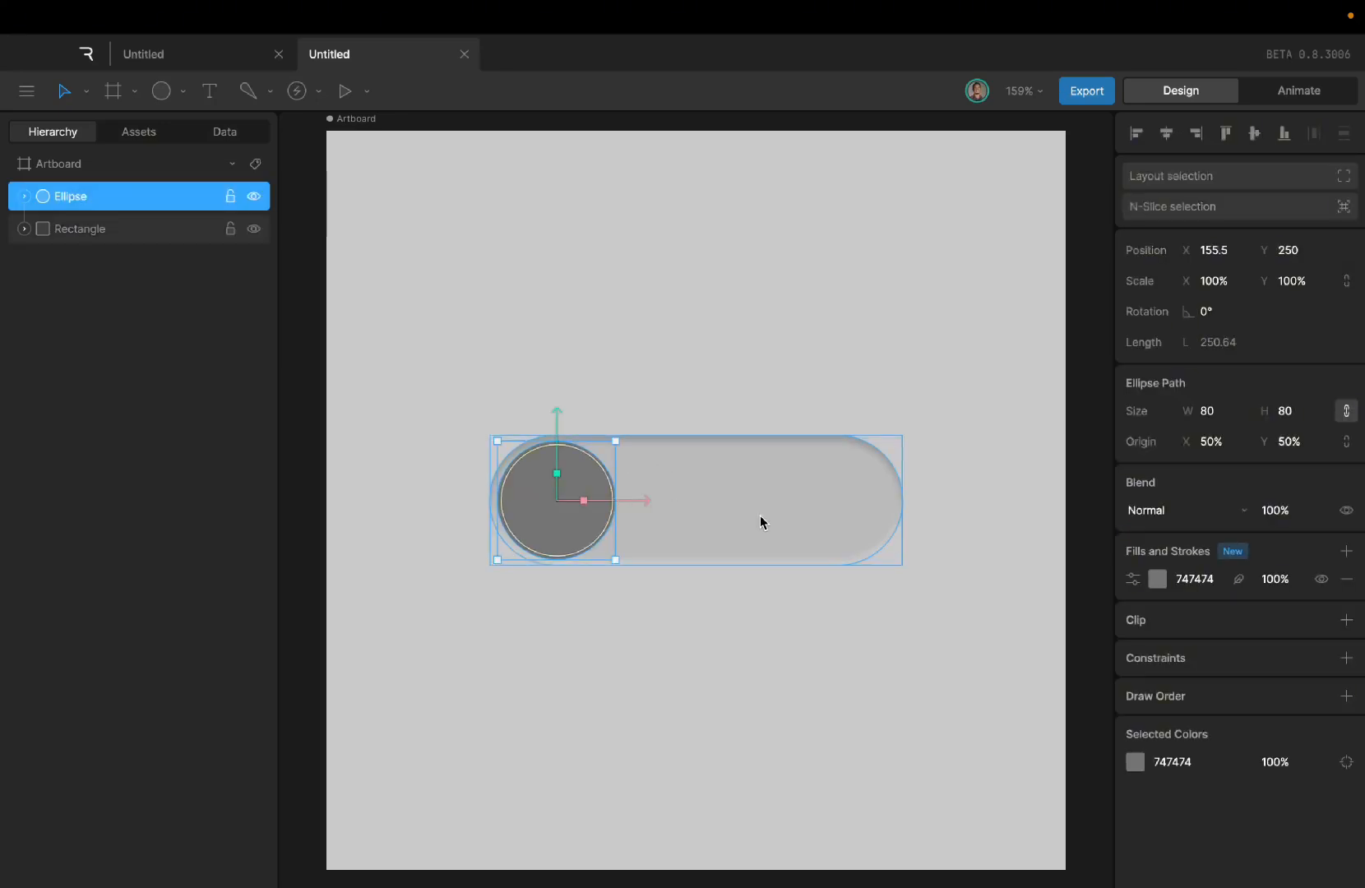
{"action": "mouse_move", "coordinate": [542, 526]}
{"action": "left_mouse_down"}
{"action": "mouse_move", "coordinate": [561, 525]}
{"action": "mouse_move", "coordinate": [549, 525]}
{"action": "left_mouse_up"}
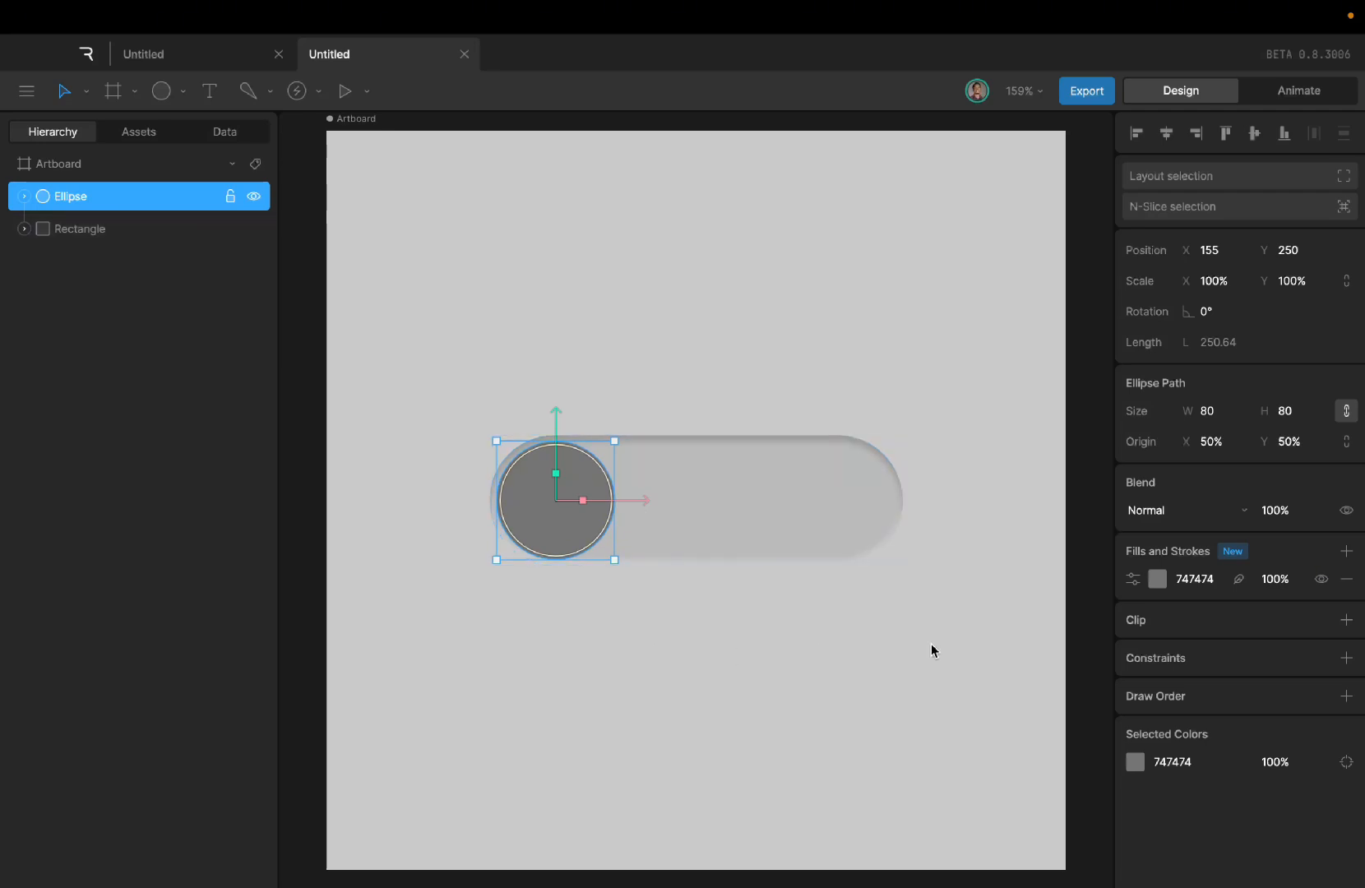
Step: Change the circle's fill from grey to blue 2A70A6
{"action": "left_click", "coordinate": [1157, 580]}
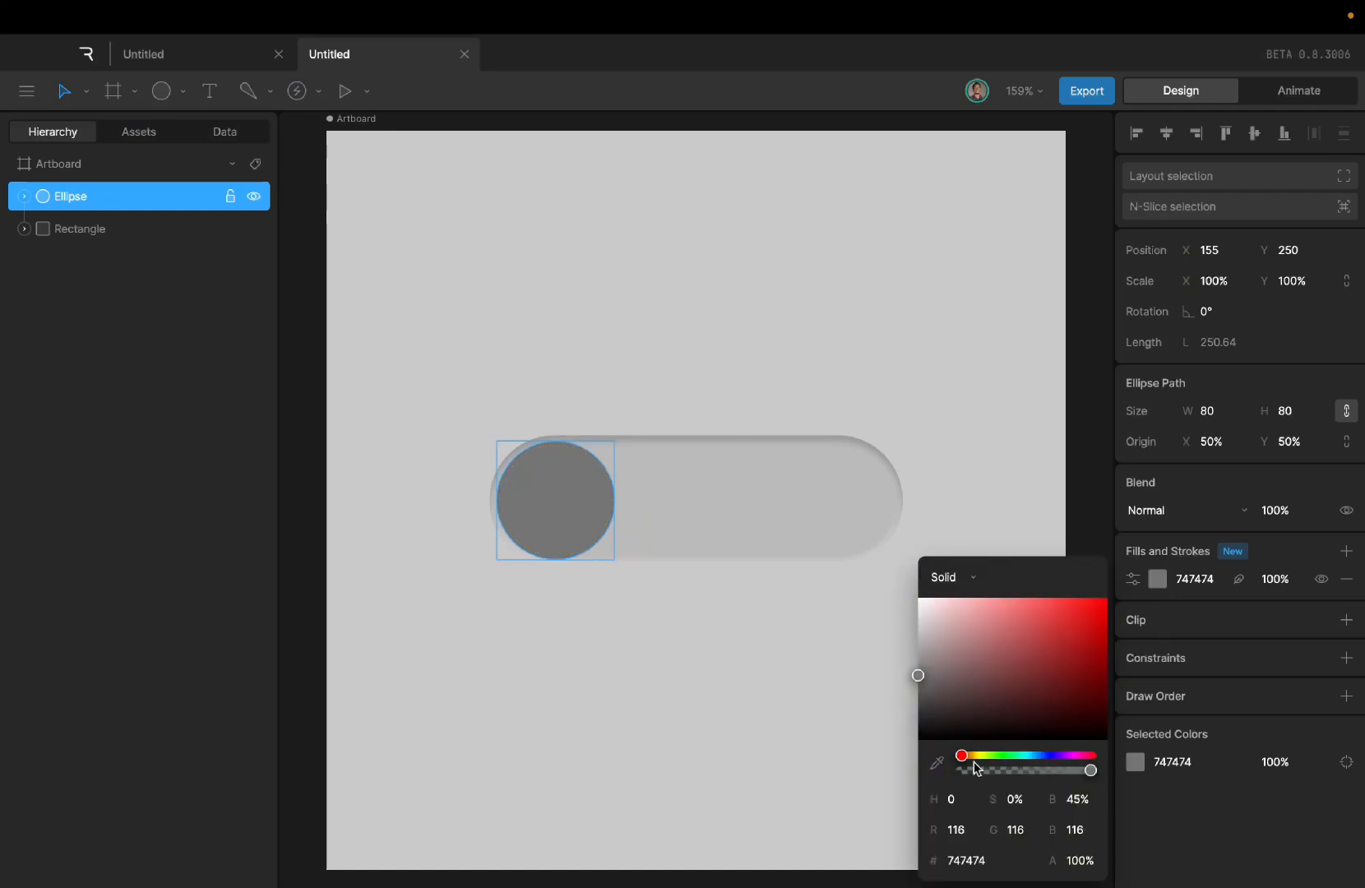
{"action": "left_click_drag", "start_coordinate": [968, 760], "coordinate": [1040, 761]}
{"action": "left_click_drag", "start_coordinate": [916, 678], "coordinate": [1060, 650]}
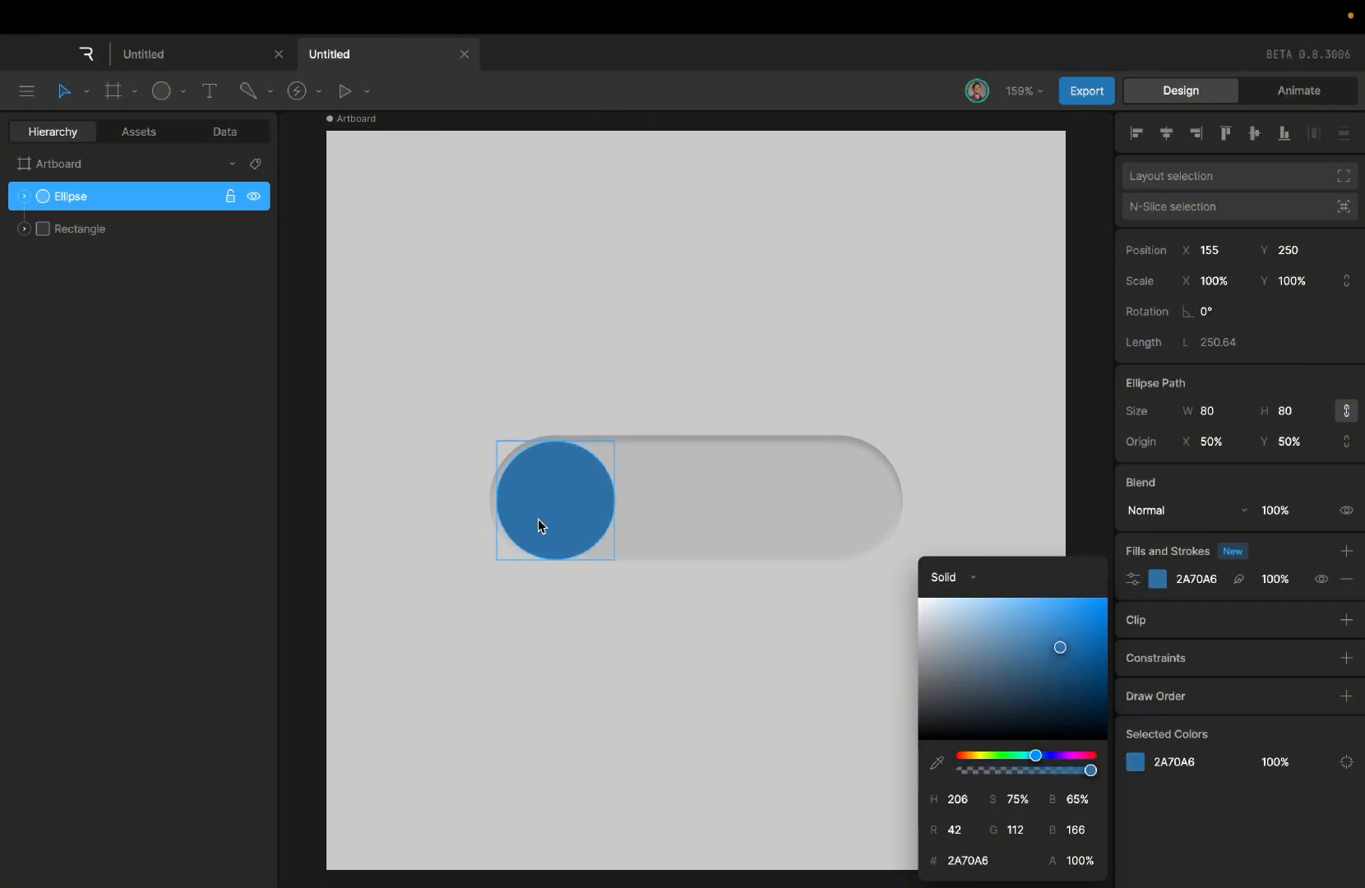
{"action": "left_click", "coordinate": [563, 699]}
Step: Duplicate the circle's blue 2A70A6 fill
{"action": "left_click", "coordinate": [568, 487]}
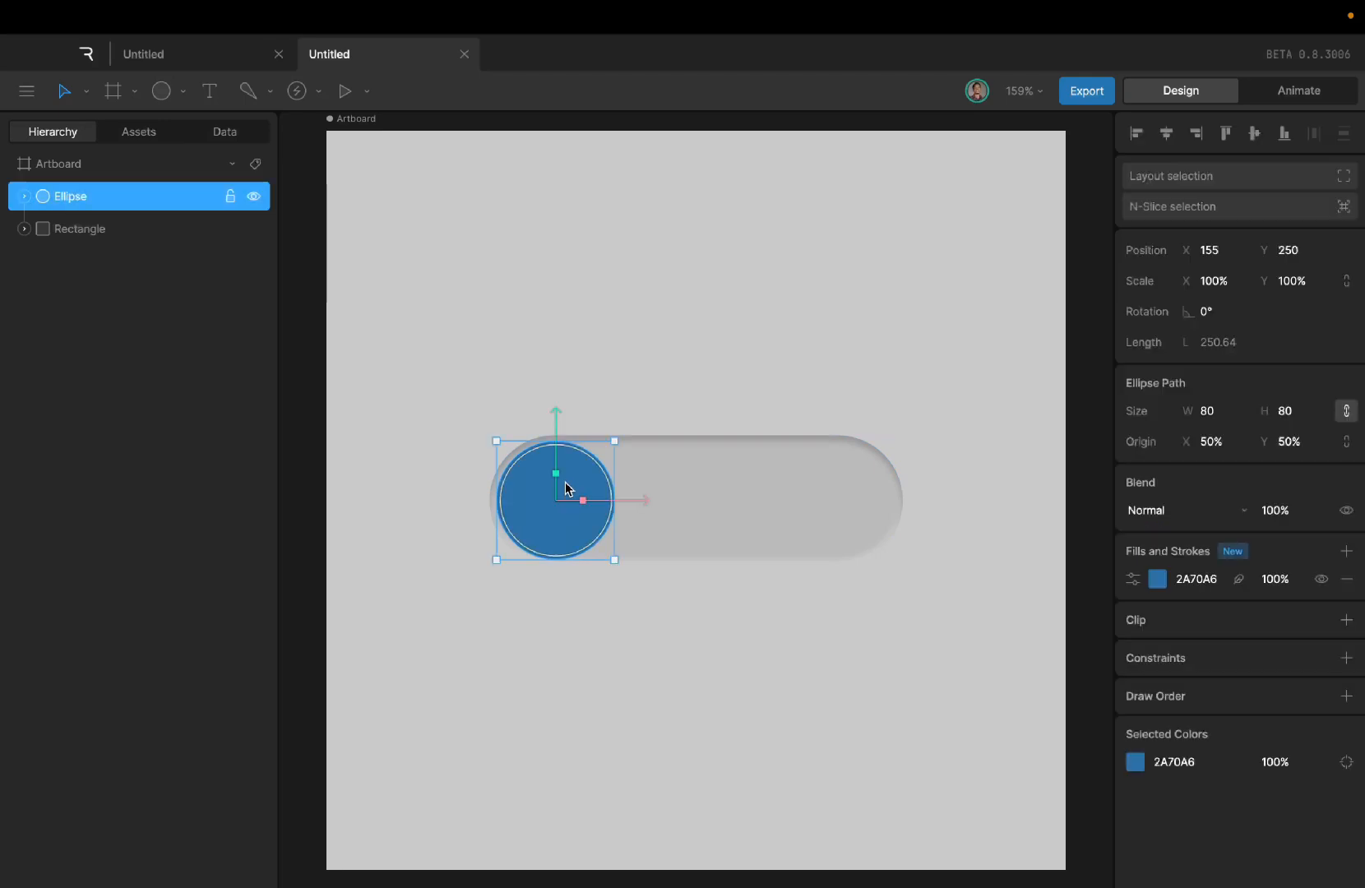
{"action": "right_click", "coordinate": [1197, 578]}
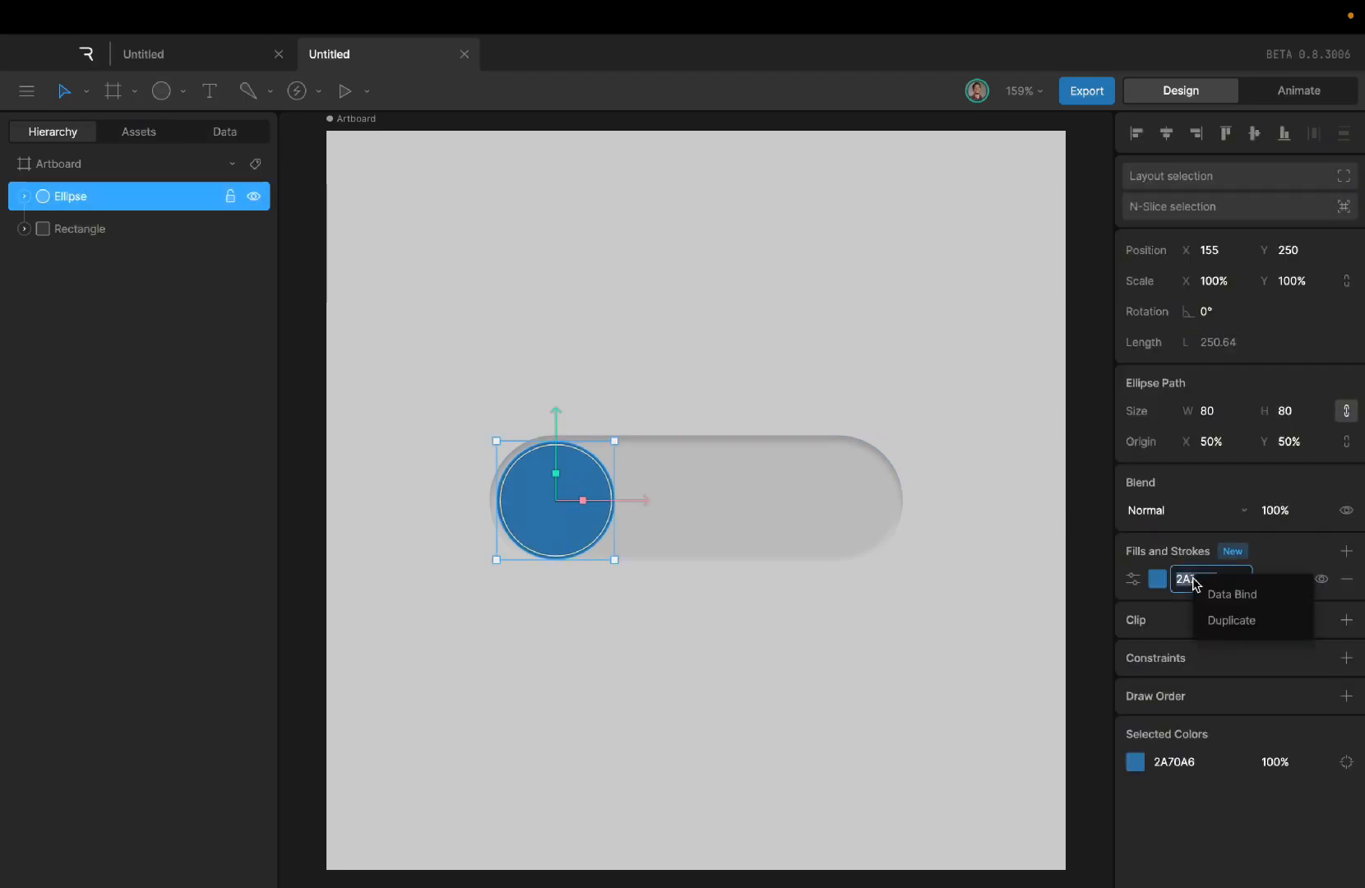
{"action": "left_click", "coordinate": [1228, 628]}
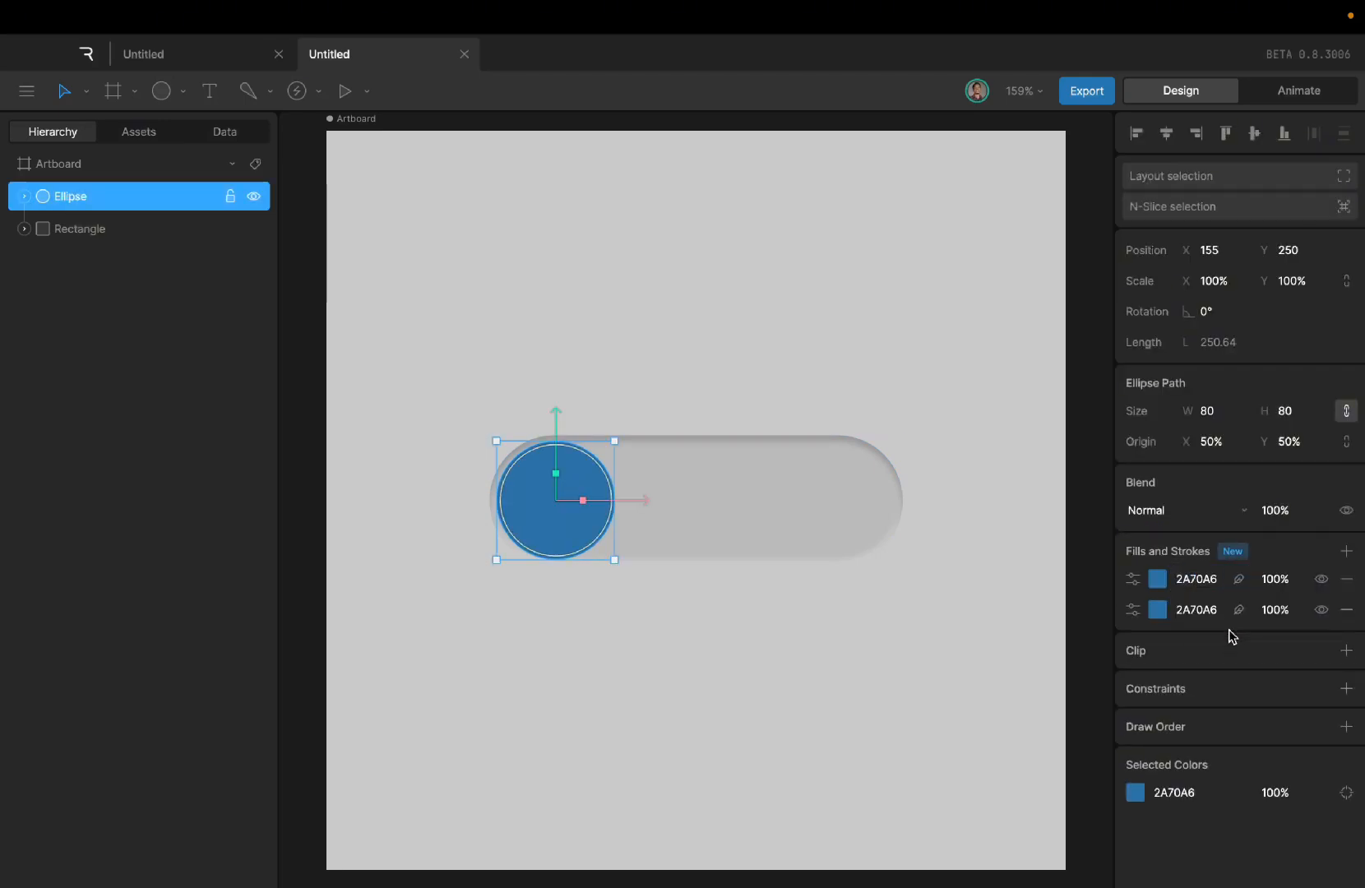
Step: Set the blend mode of the circle's upper blue fill to Soft Light
{"action": "left_click", "coordinate": [1133, 581]}
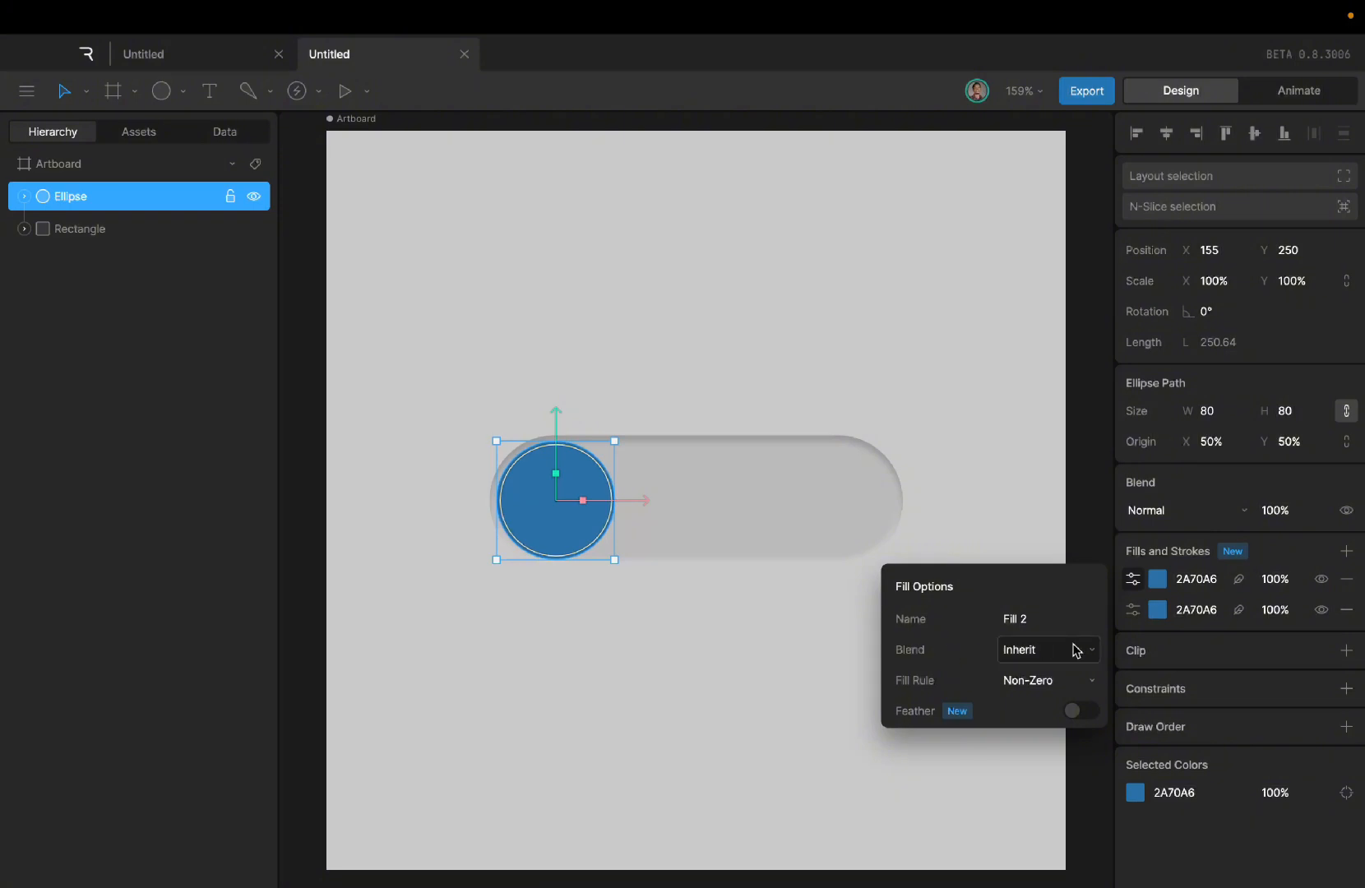
{"action": "left_click", "coordinate": [1005, 624]}
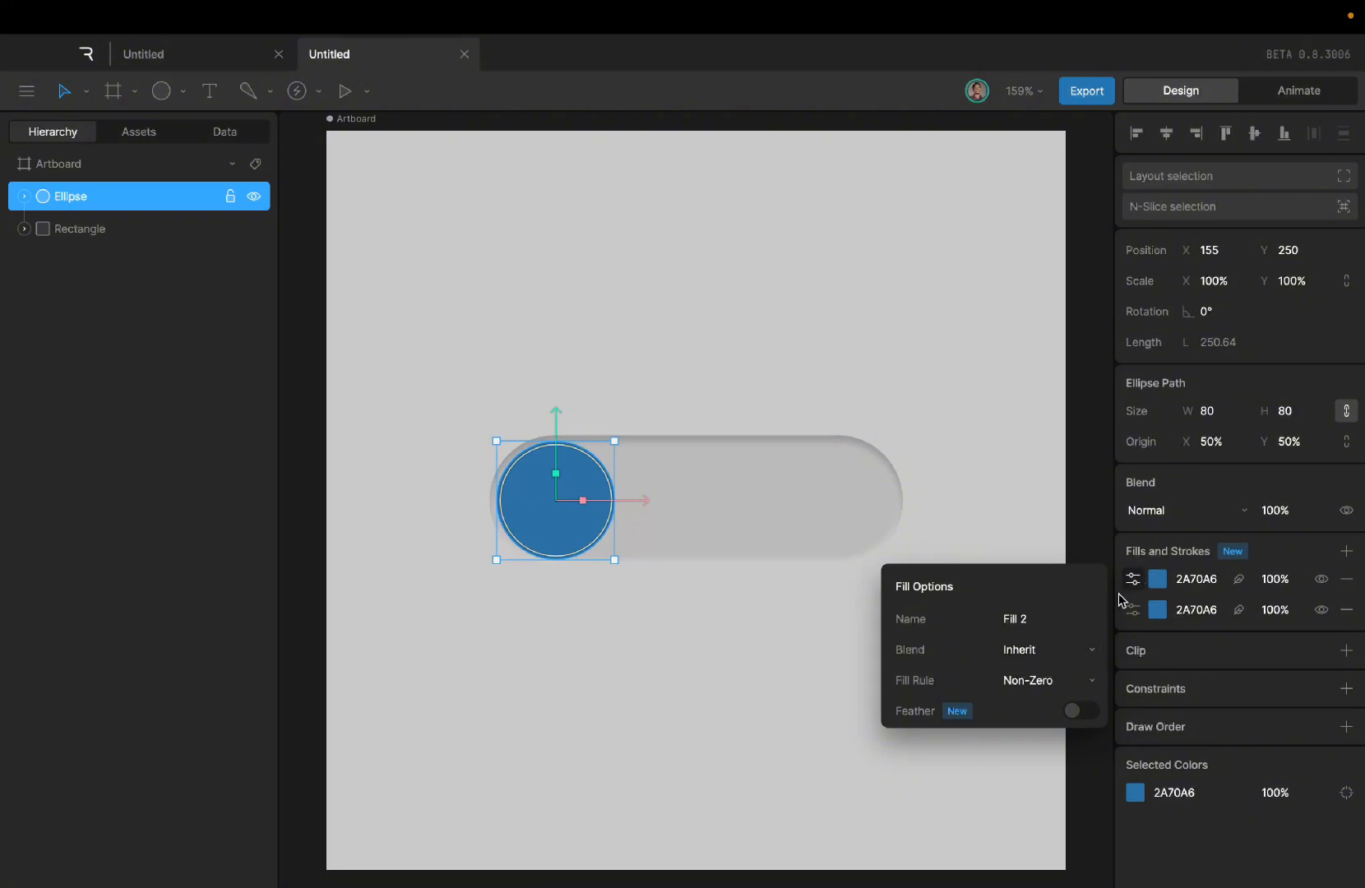
{"action": "left_click", "coordinate": [1071, 650]}
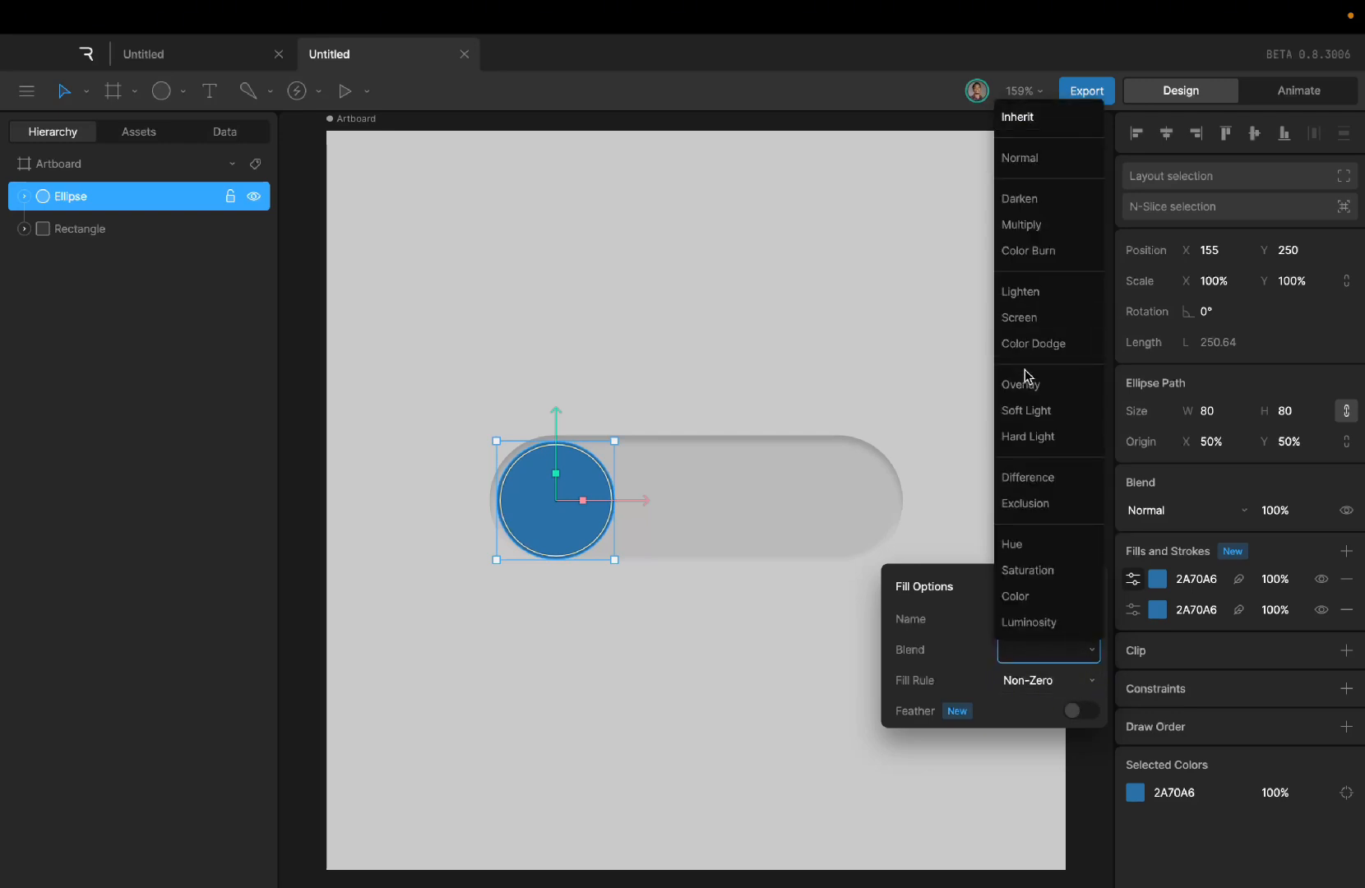
{"action": "left_click", "coordinate": [1031, 411]}
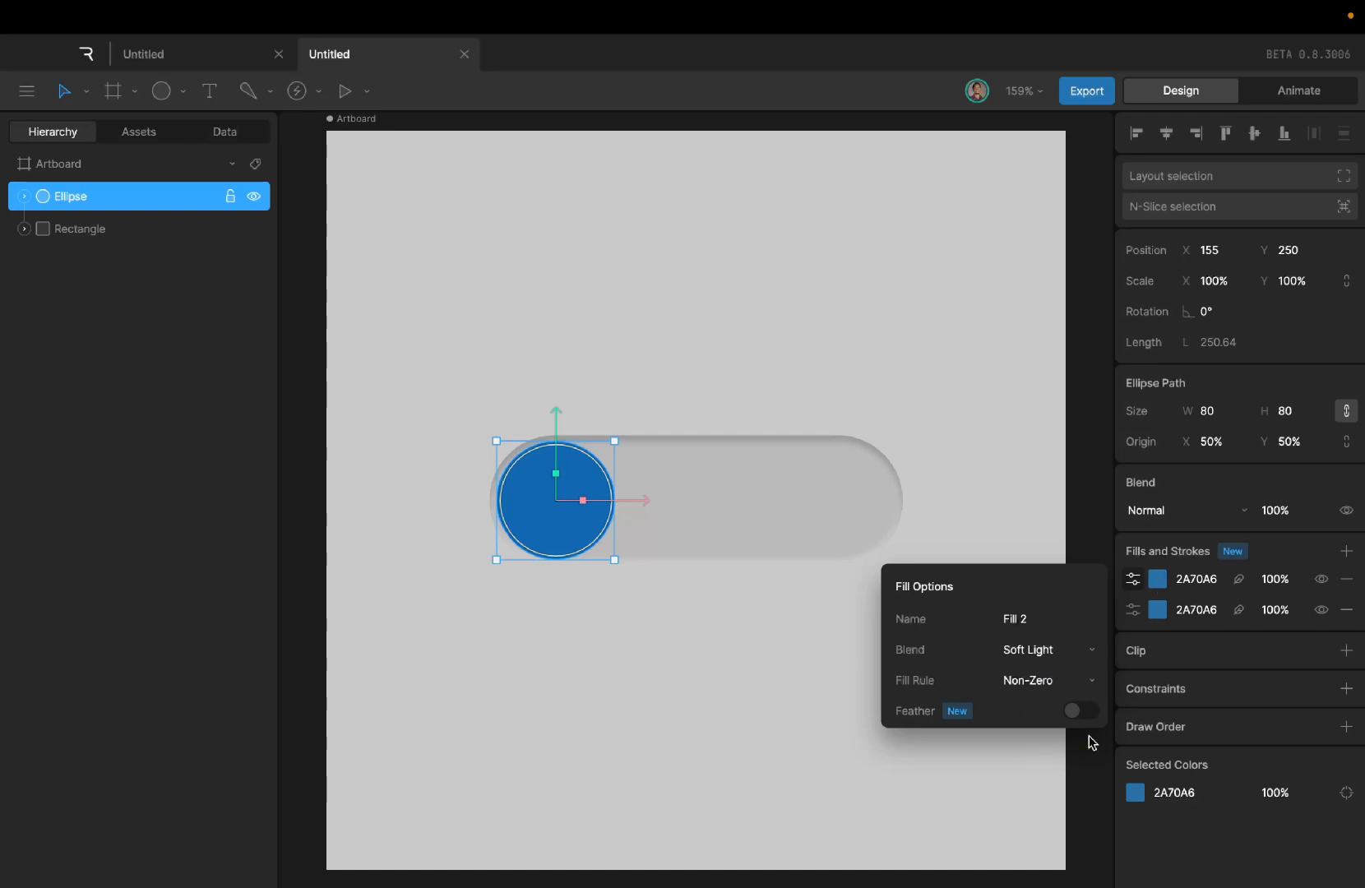
Step: Enable feathering with the Inner direction on the circle's Soft Light fill and change its colour to white FFFFFF
{"action": "left_click", "coordinate": [1074, 712]}
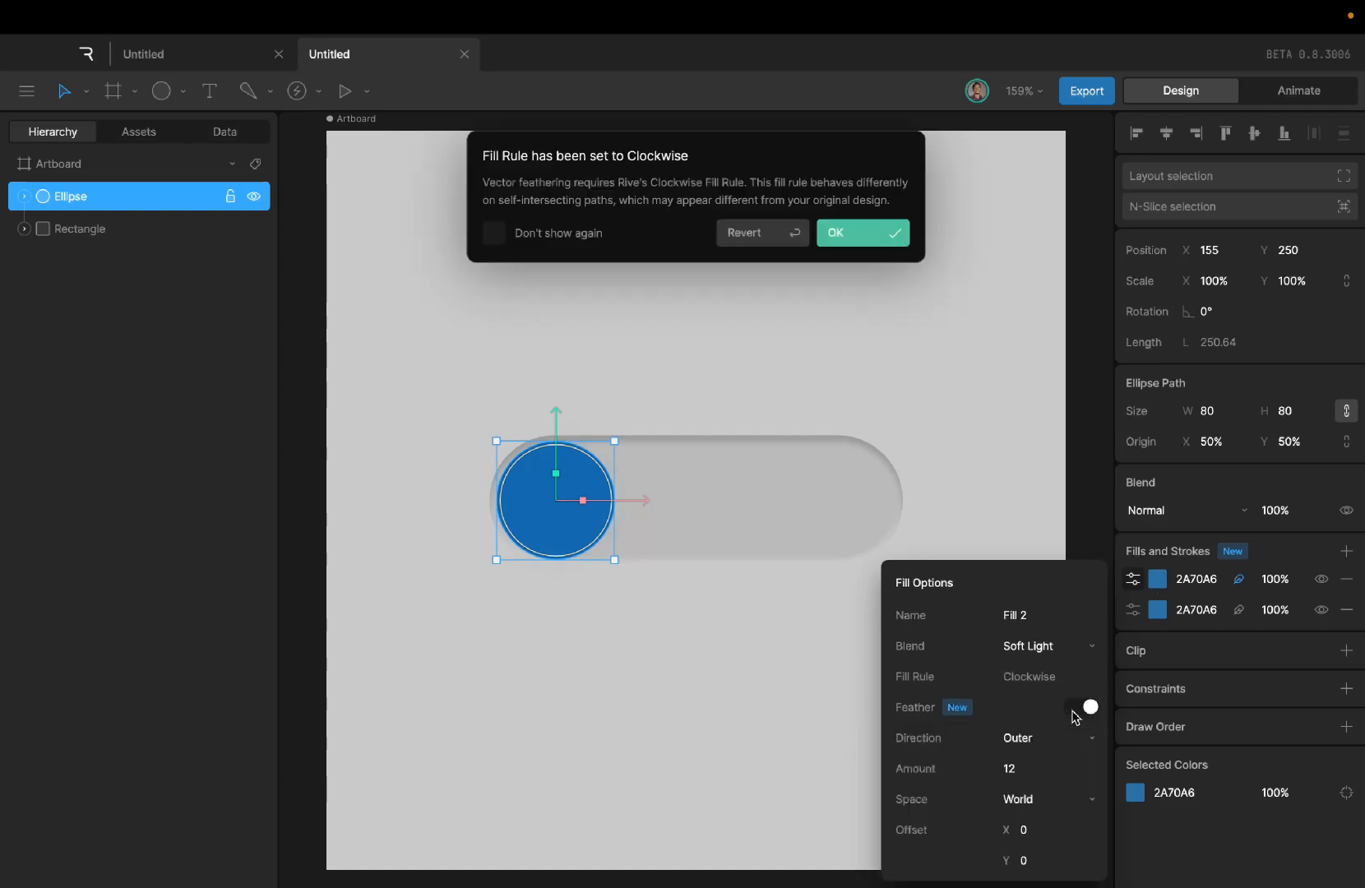
{"action": "left_click", "coordinate": [865, 236]}
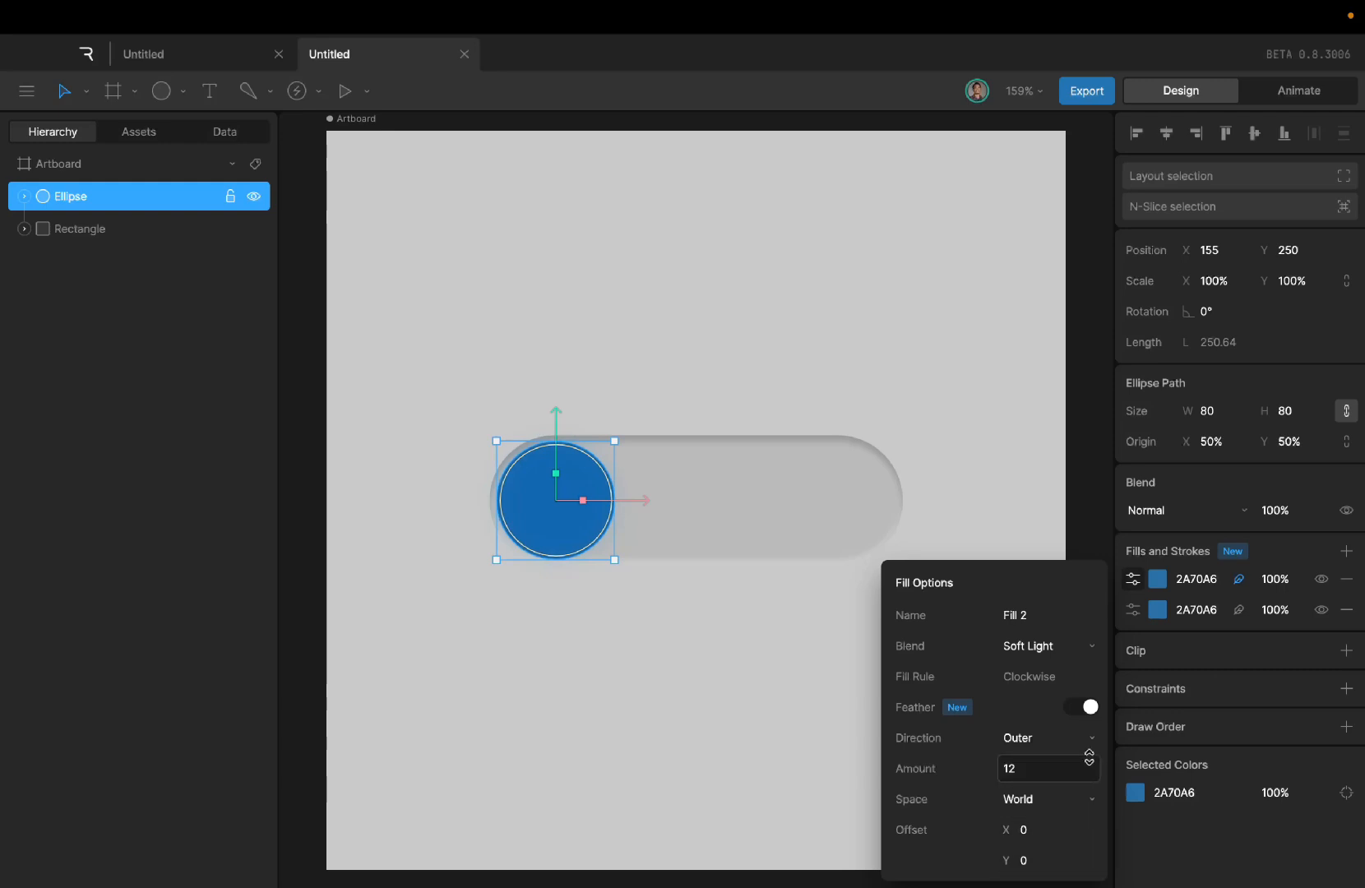
{"action": "left_click", "coordinate": [1042, 753]}
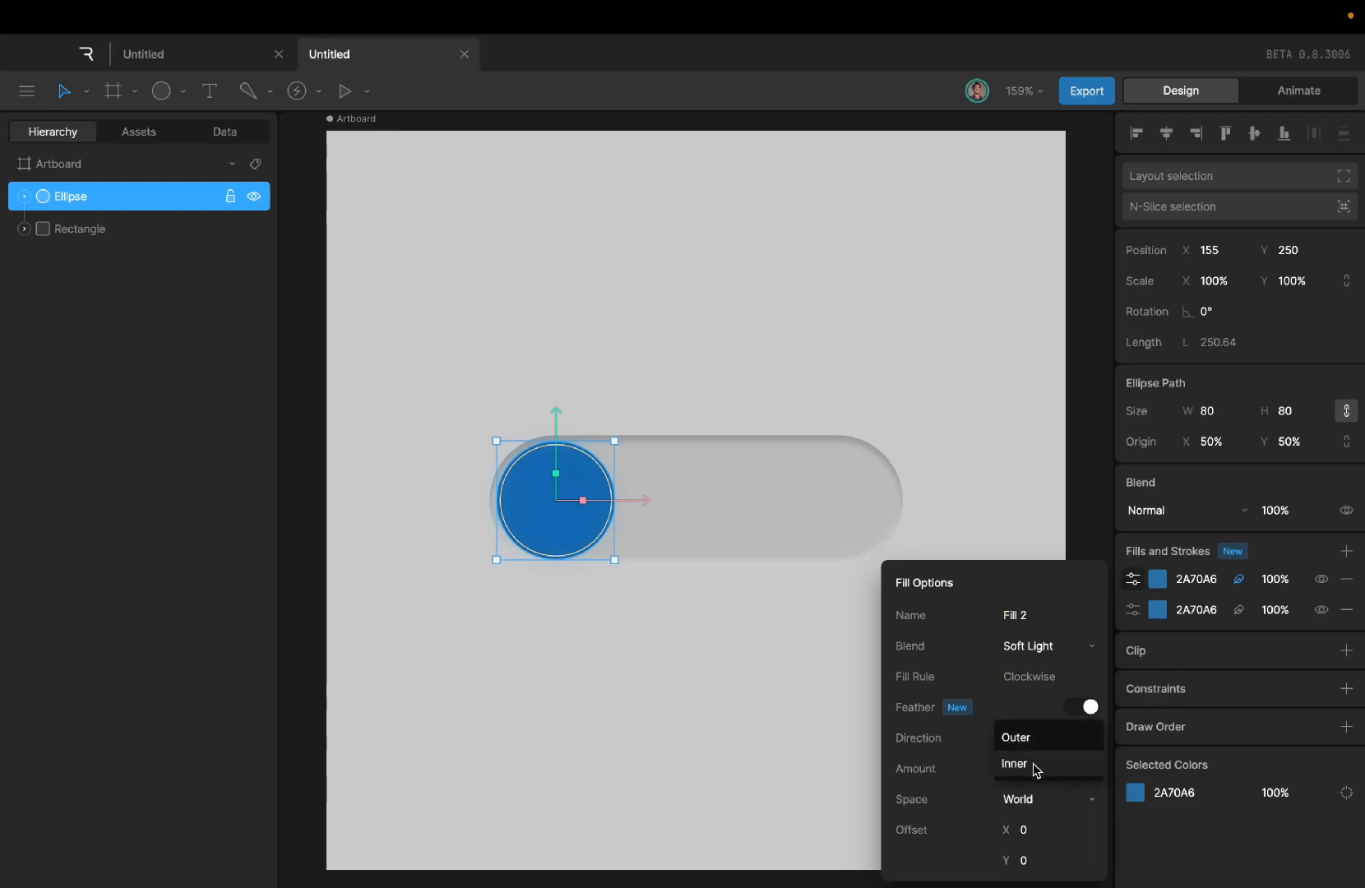
{"action": "left_click", "coordinate": [1034, 764]}
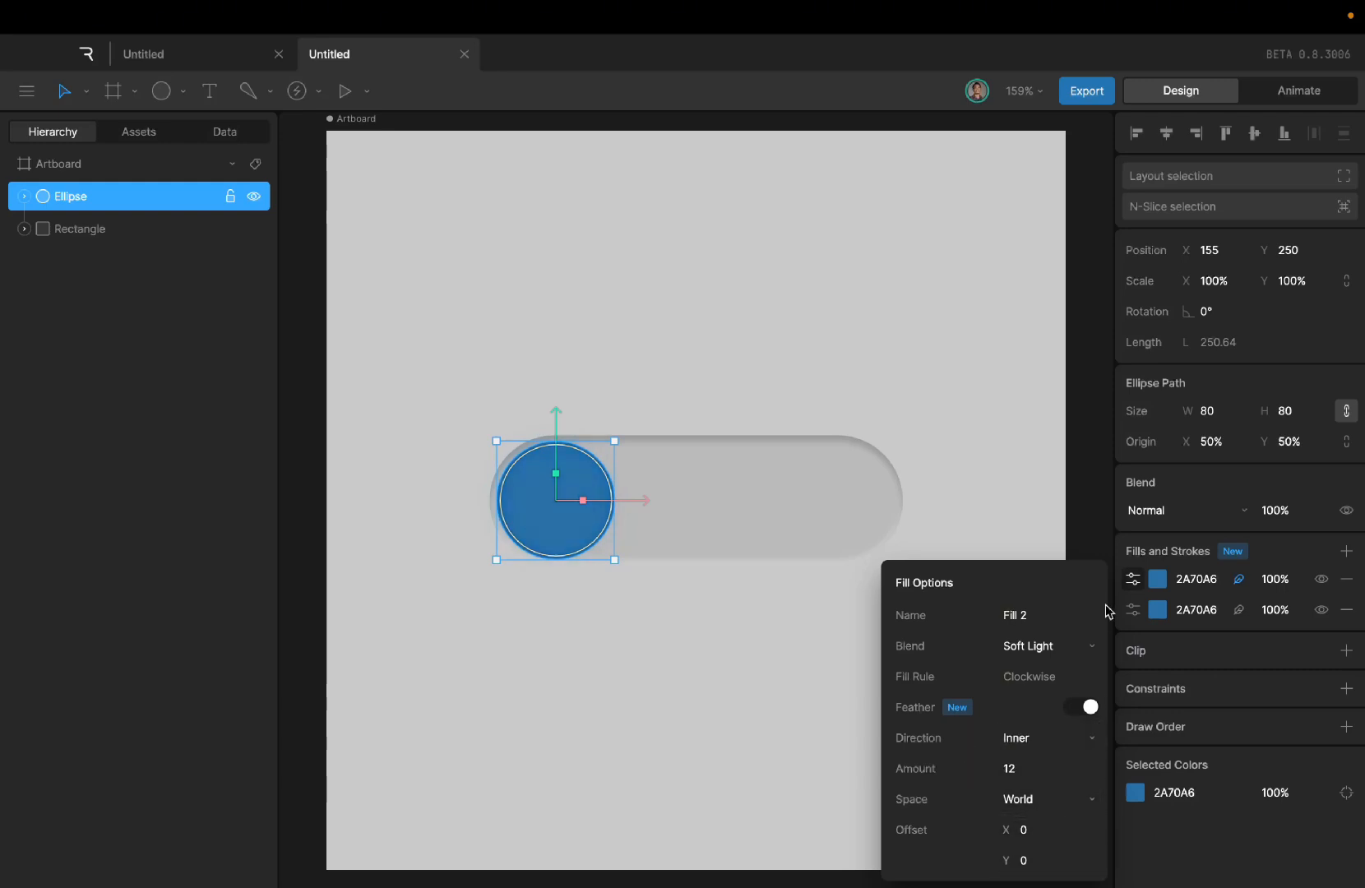
{"action": "left_click", "coordinate": [1158, 580]}
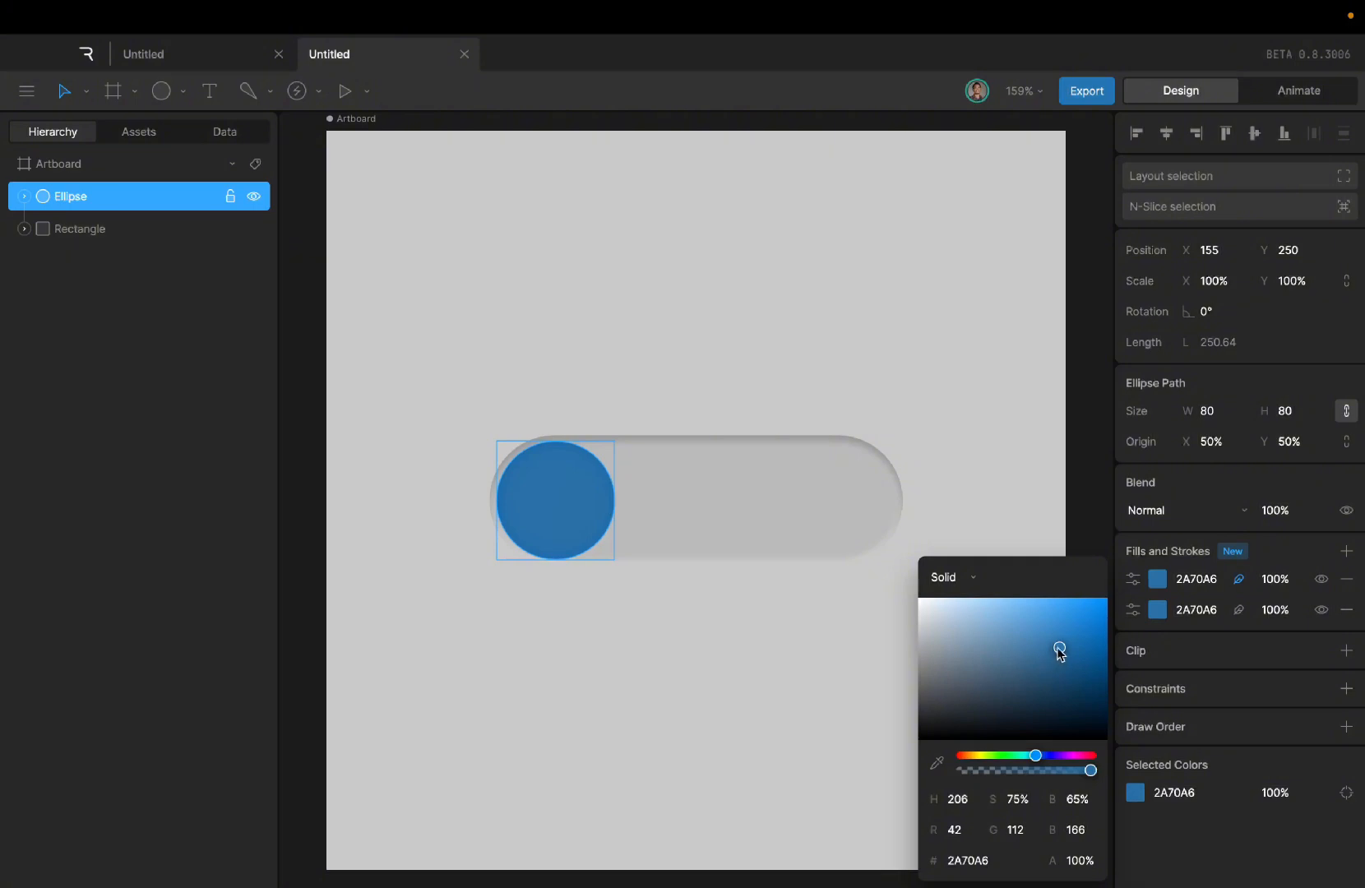
{"action": "mouse_move", "coordinate": [1060, 651]}
{"action": "left_mouse_down"}
{"action": "mouse_move", "coordinate": [883, 632]}
{"action": "mouse_move", "coordinate": [859, 588]}
{"action": "left_mouse_up"}
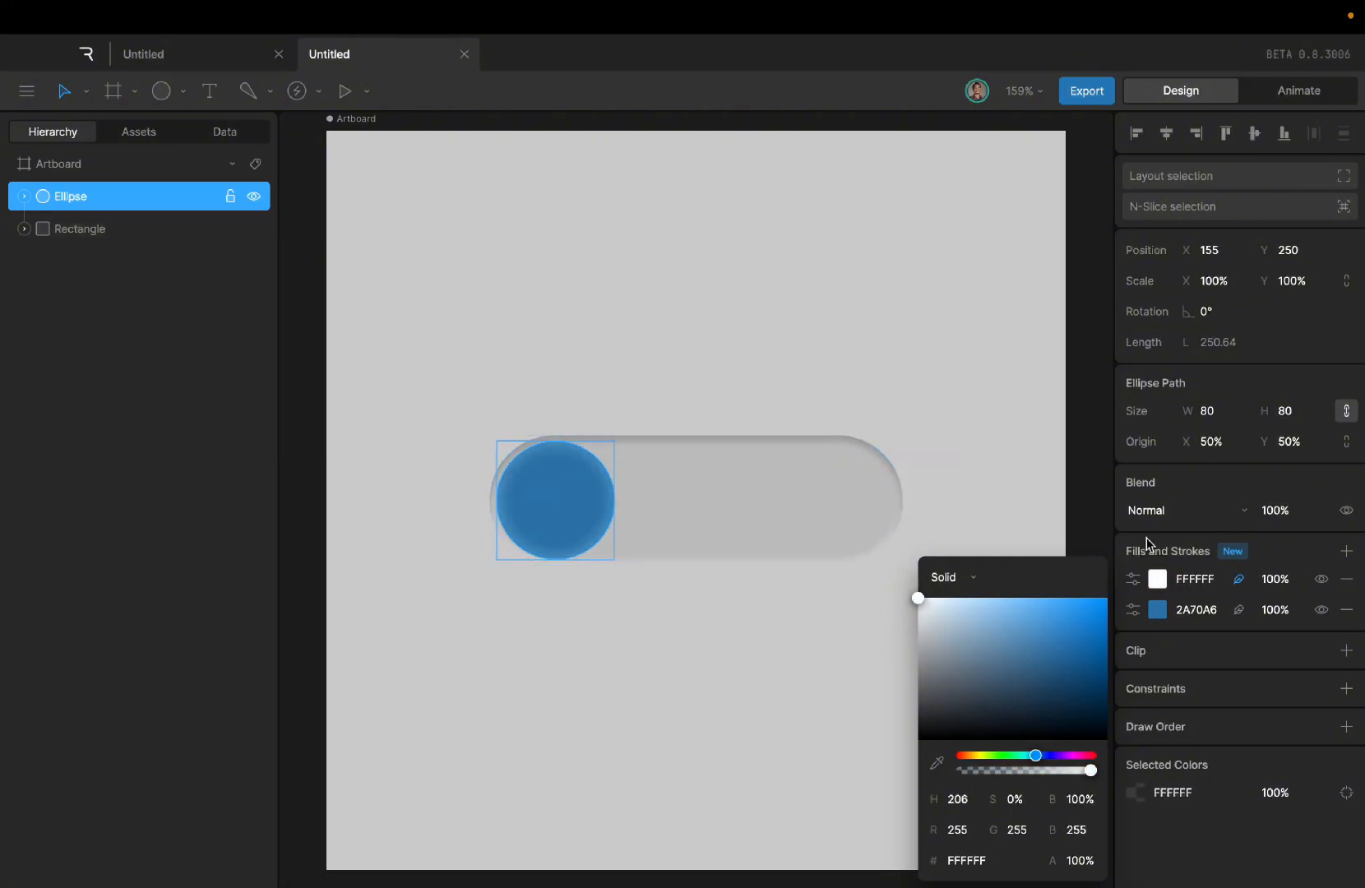
Step: Try a feather amount of 4 on the circle's white fill, then set it to 8
{"action": "left_click", "coordinate": [1133, 579]}
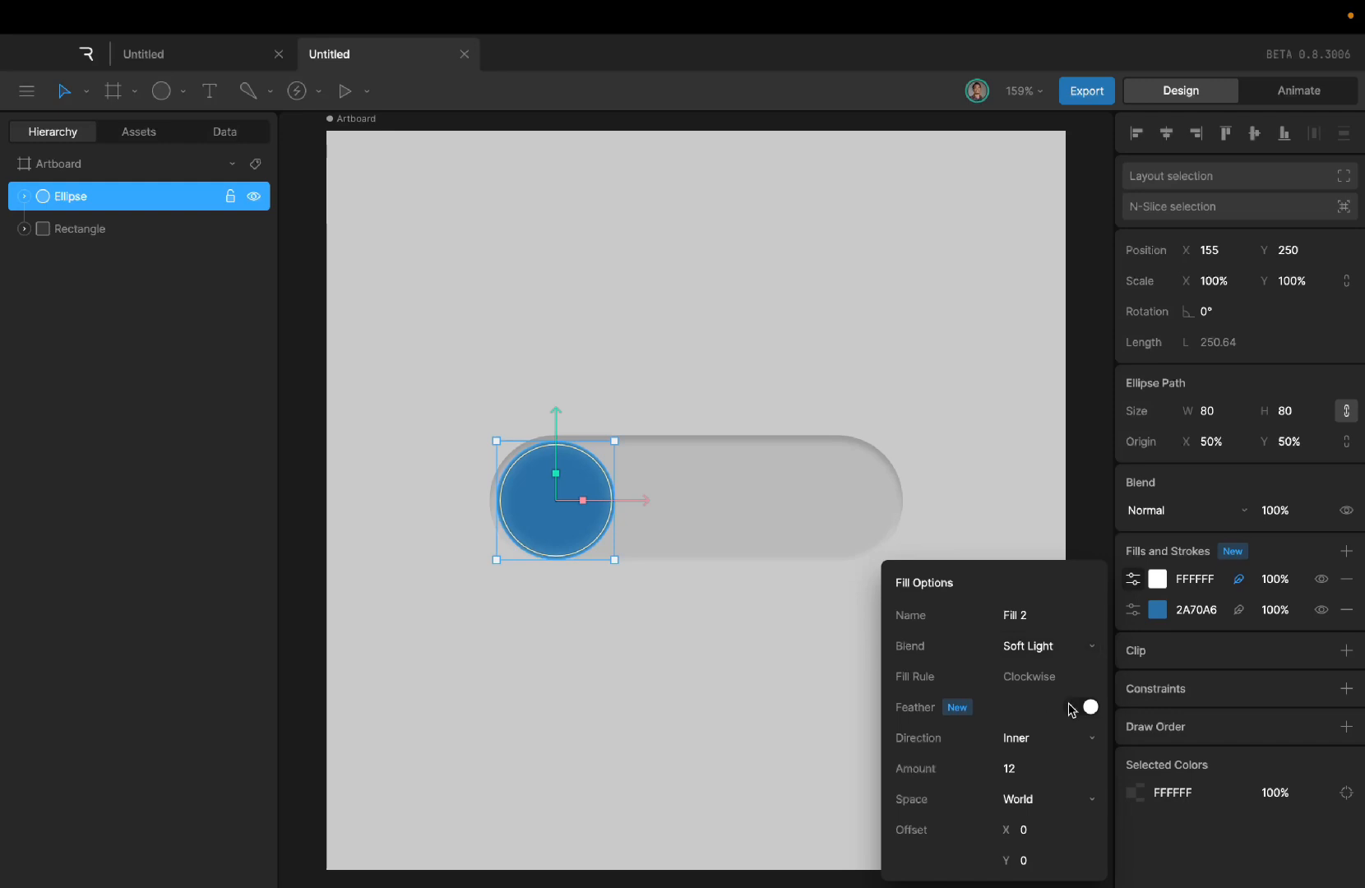
{"action": "left_click", "coordinate": [1030, 769]}
{"action": "key", "text": "BackSpace"}
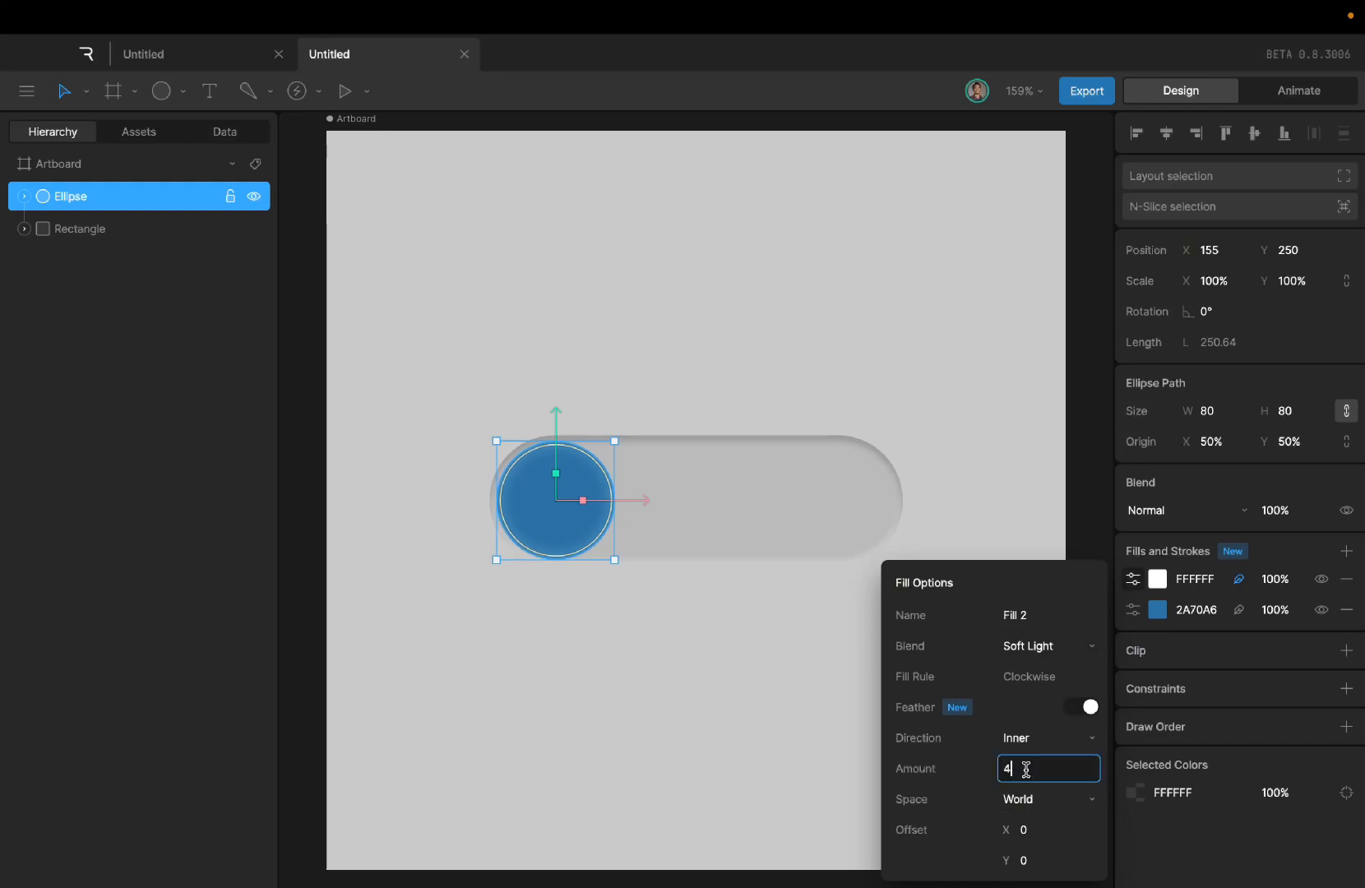
{"action": "key", "text": "Return"}
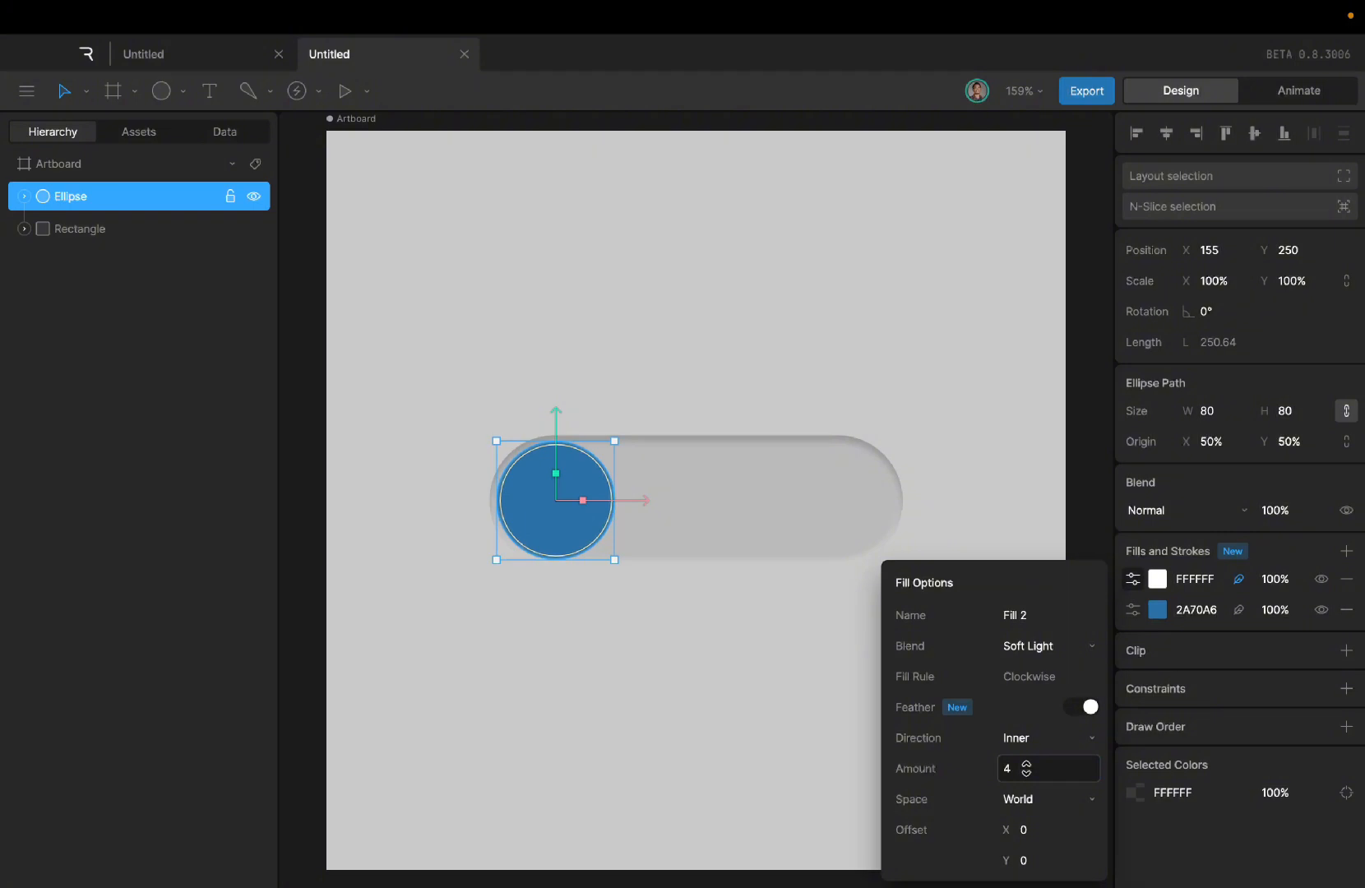
{"action": "left_click", "coordinate": [1026, 769]}
{"action": "key", "text": "Return"}
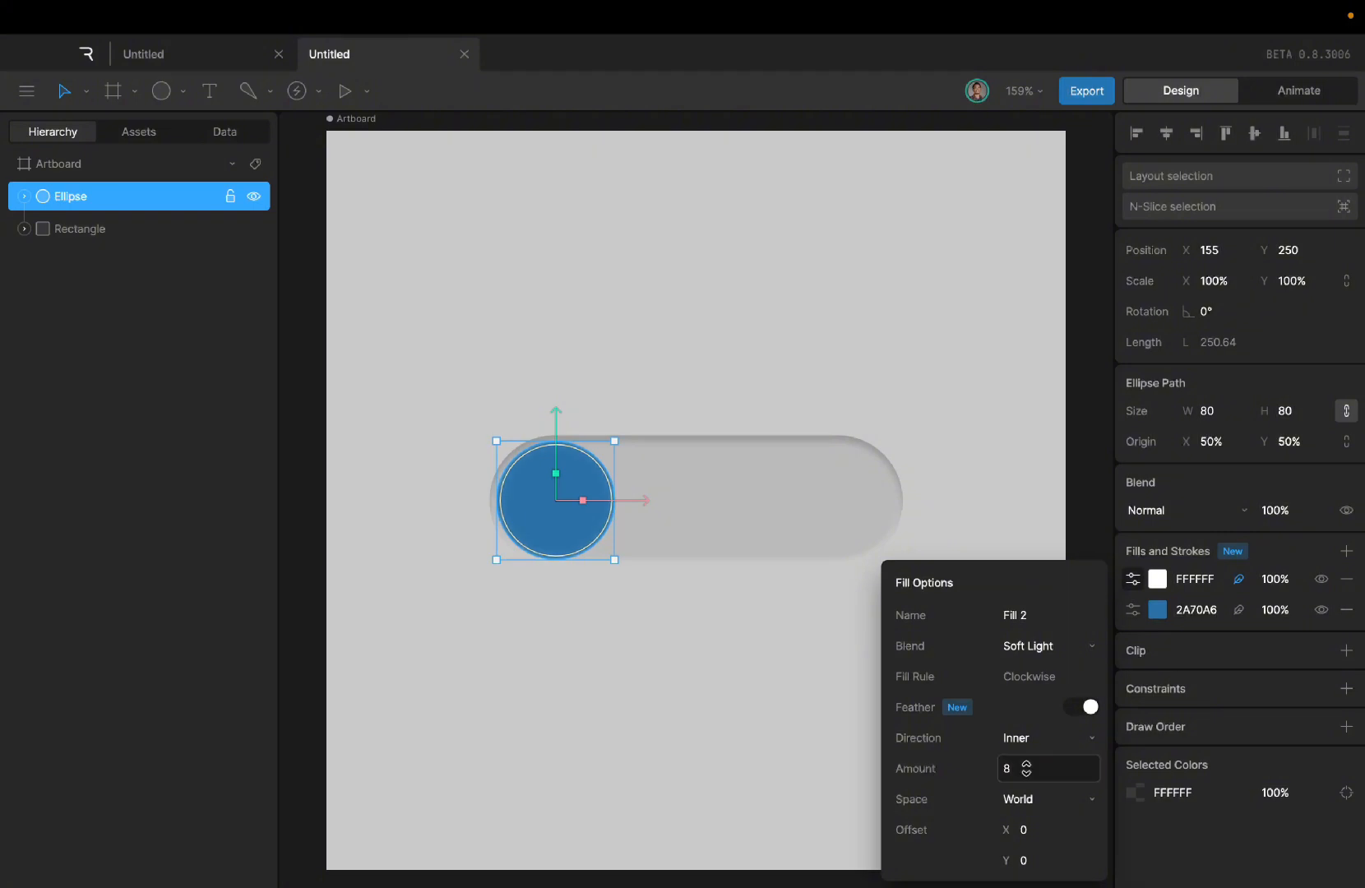
Step: Try a feather Y offset of 8 on the circle's white fill, then set it to 4
{"action": "left_click", "coordinate": [1036, 859]}
{"action": "key", "text": "BackSpace"}
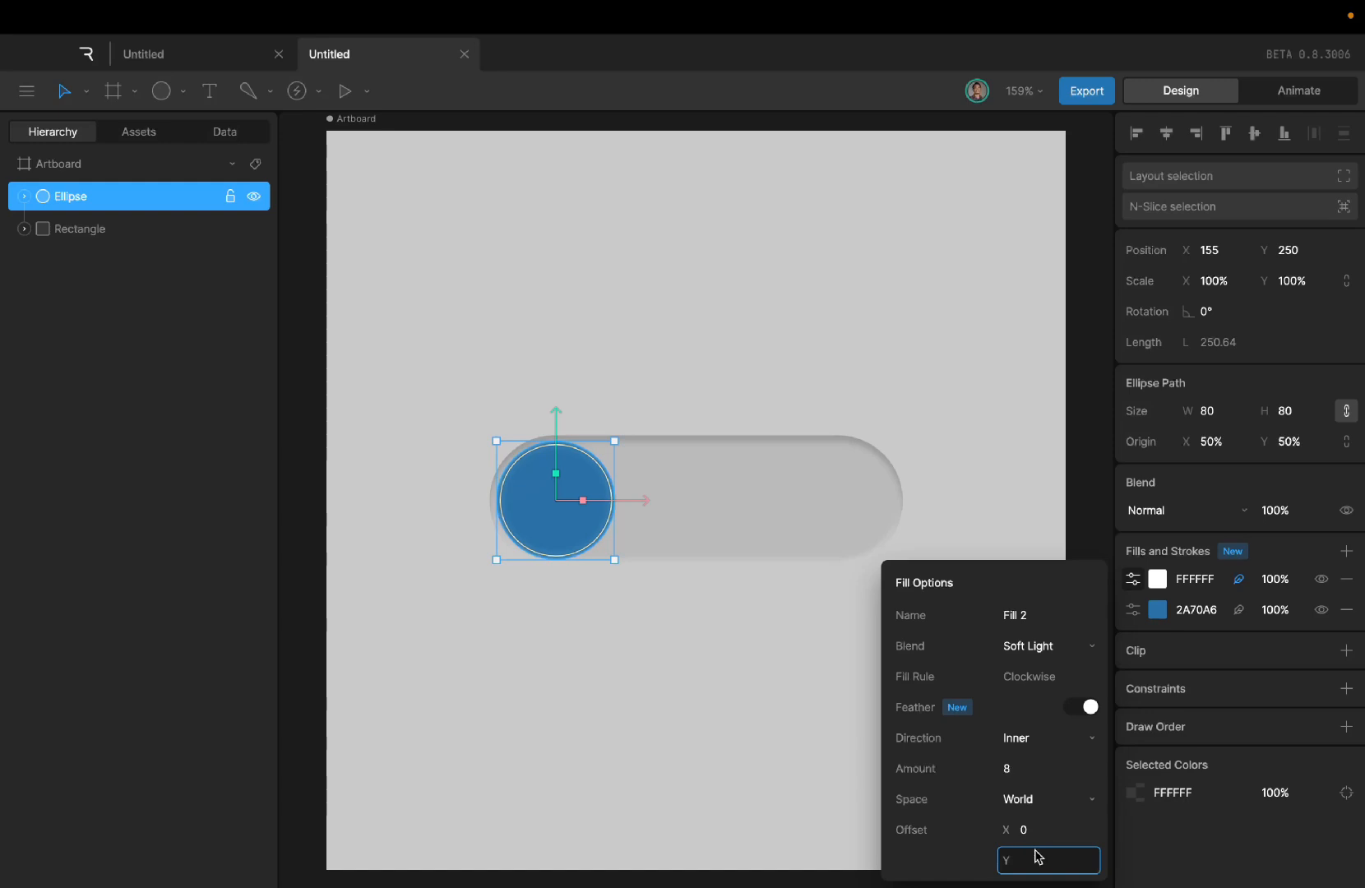
{"action": "type", "text": "8"}
{"action": "key", "text": "Return"}
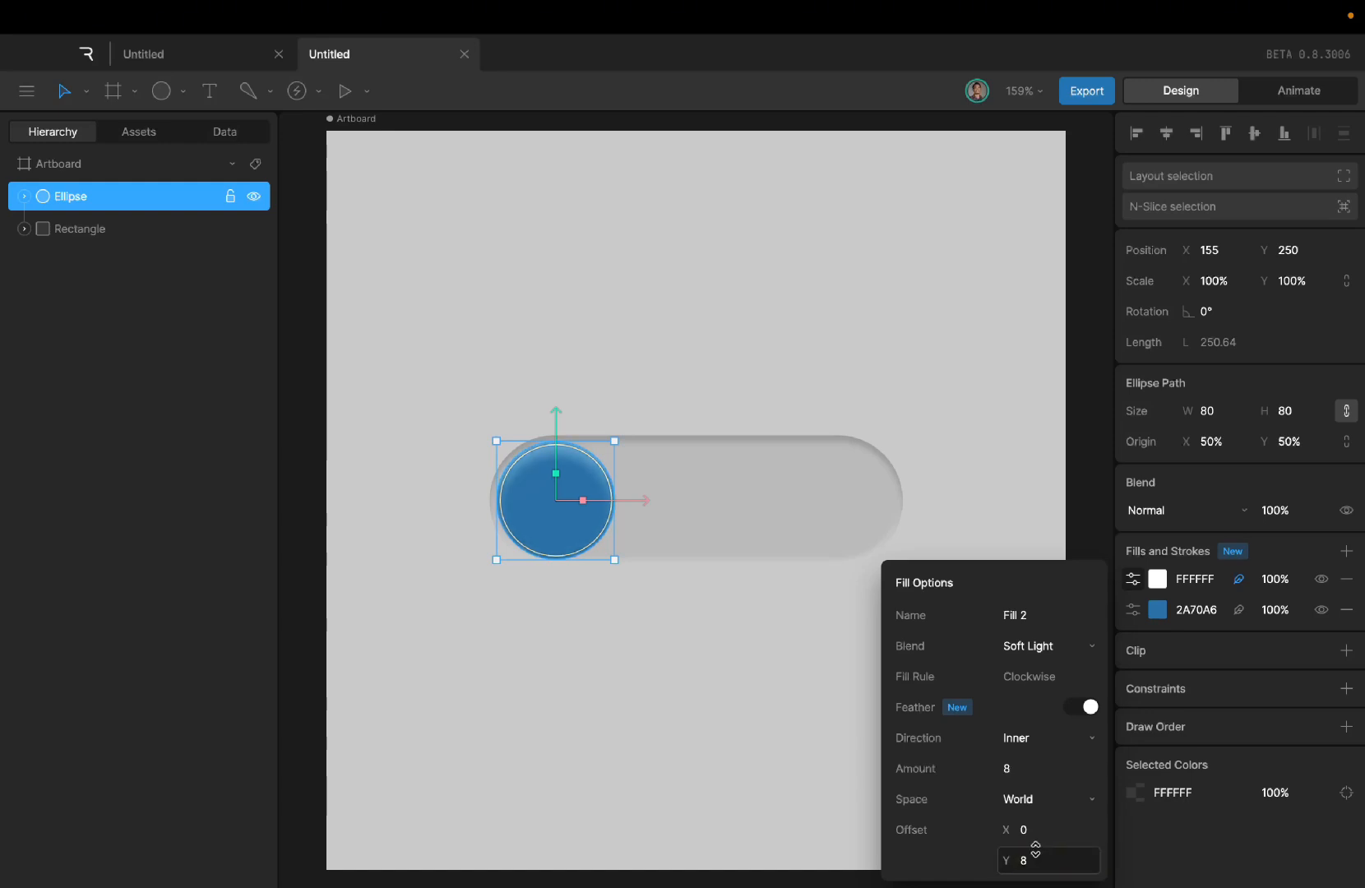
{"action": "left_click", "coordinate": [1036, 855]}
{"action": "type", "text": "4"}
{"action": "key", "text": "Return"}
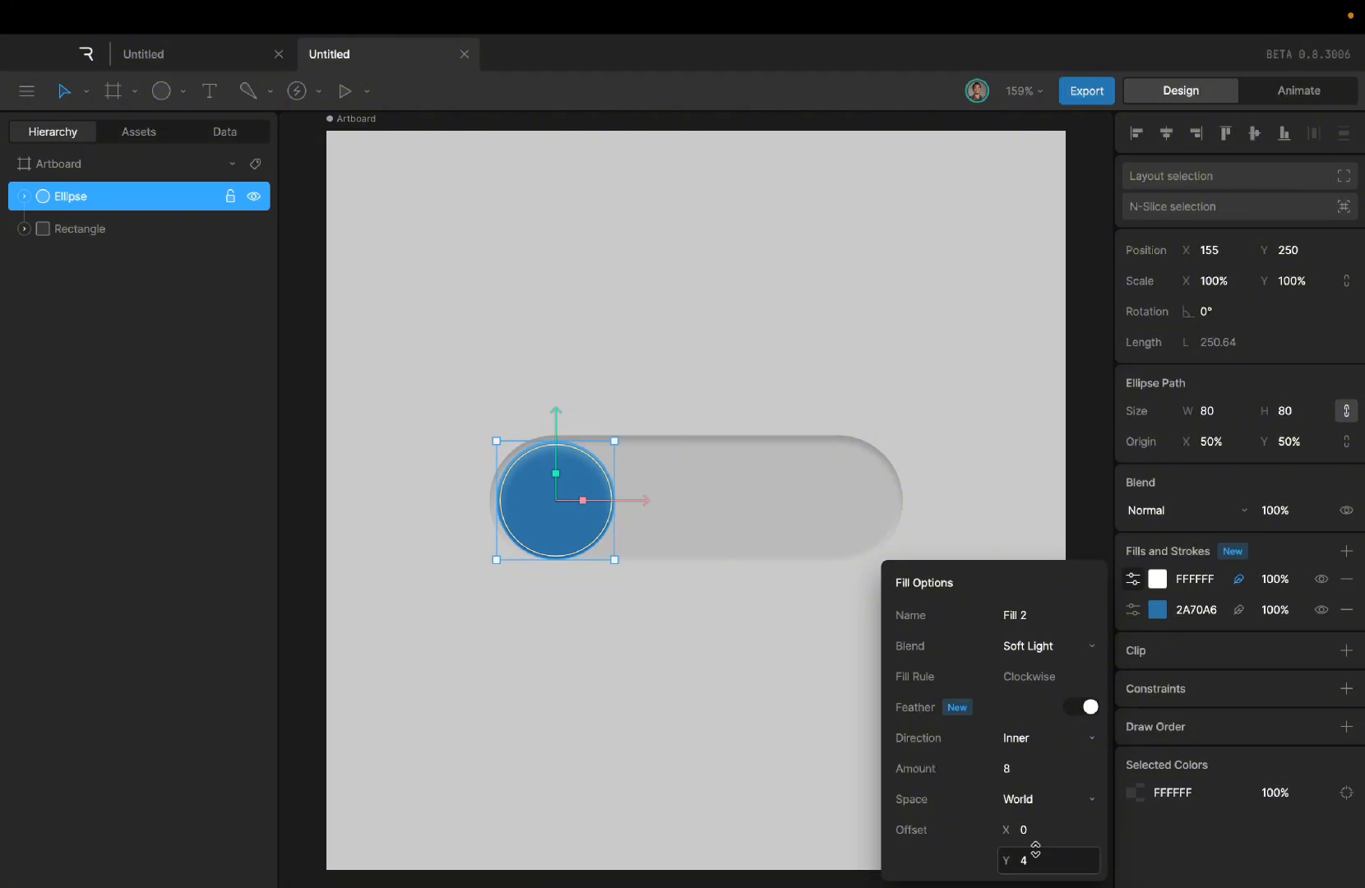
{"action": "left_click", "coordinate": [623, 670]}
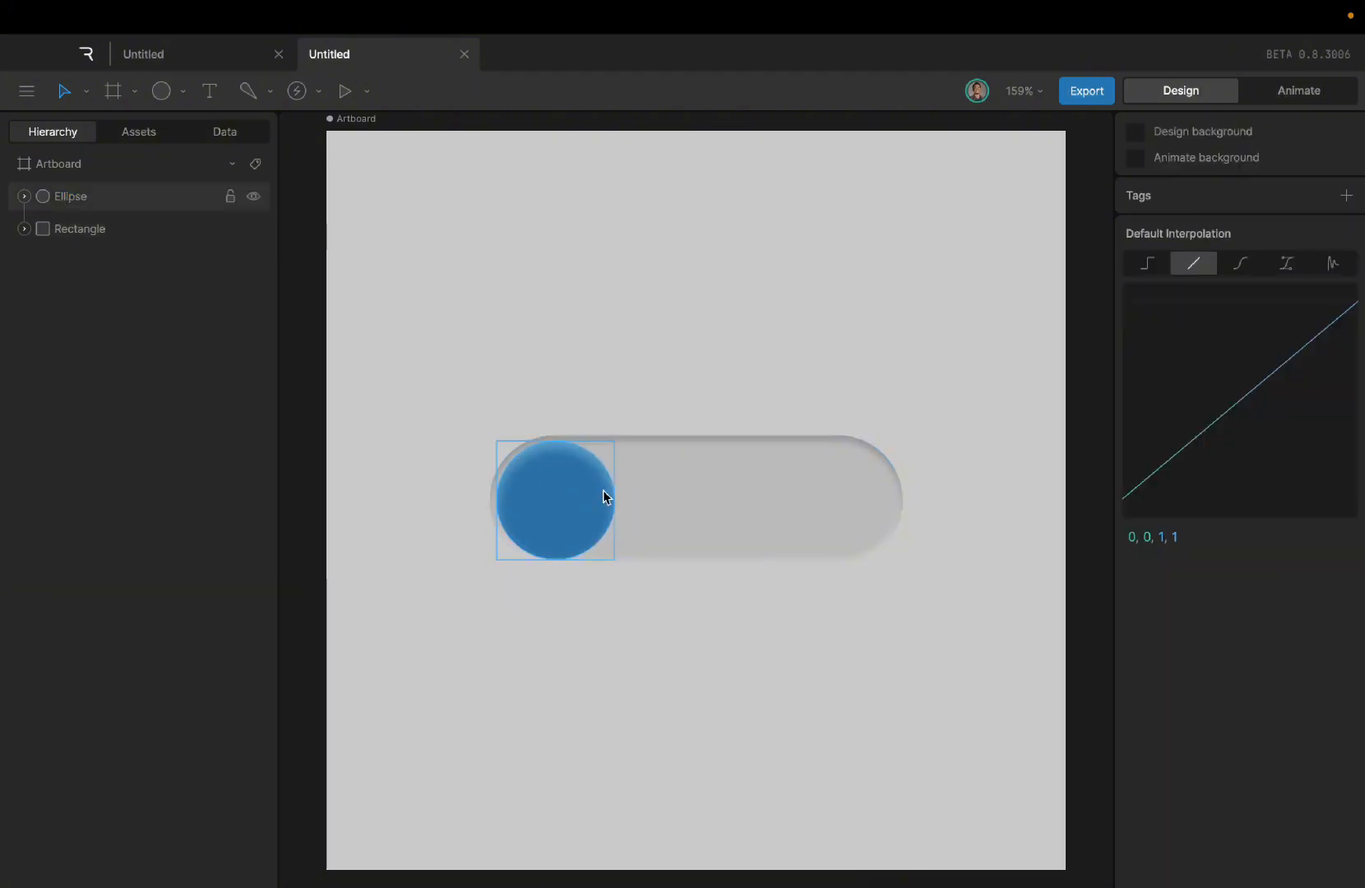
Step: Duplicate the circle's white feathered fill
{"action": "scroll", "coordinate": [574, 498], "scroll_direction": "up", "scroll_amount": 5}
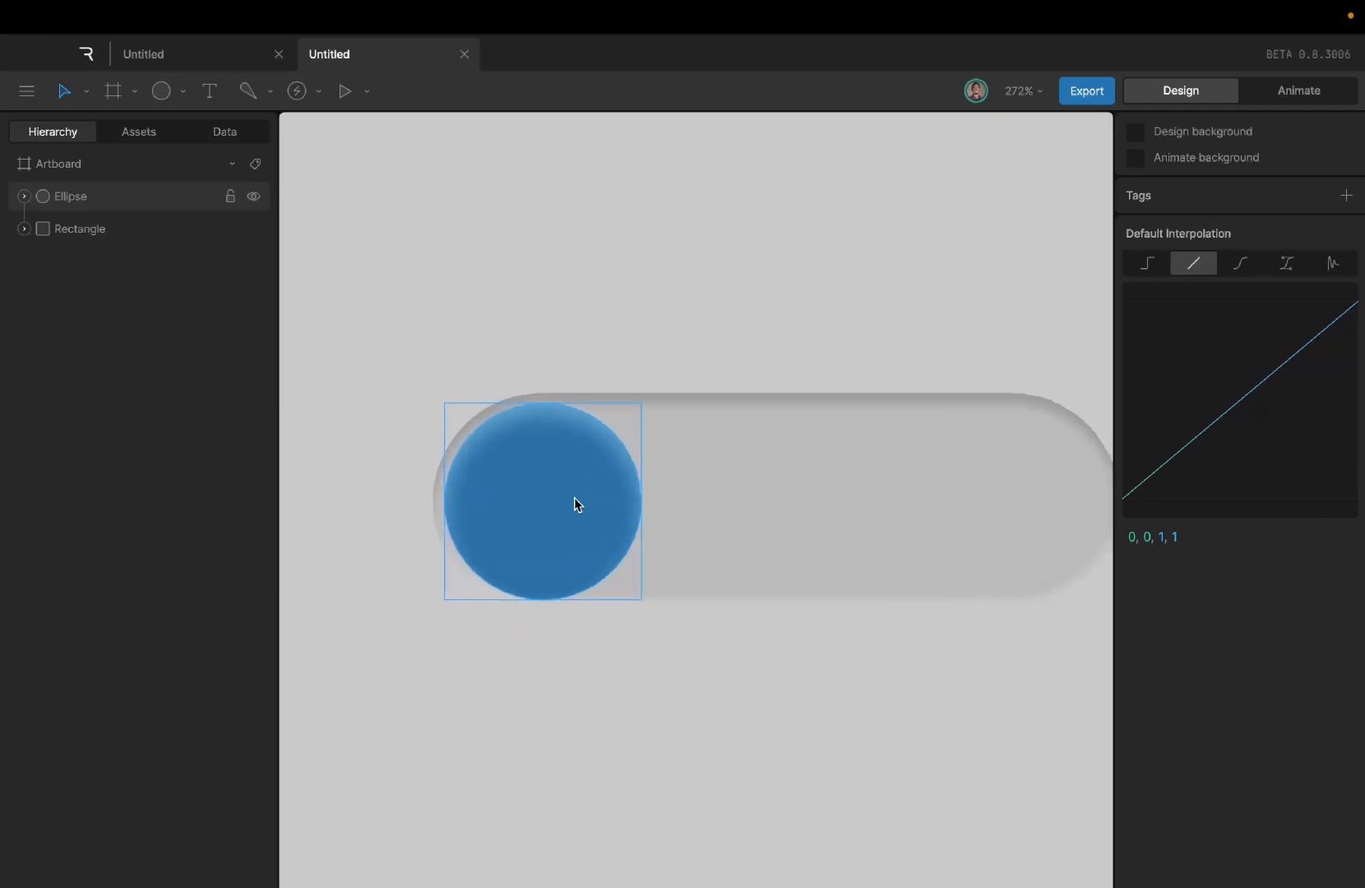
{"action": "scroll", "coordinate": [576, 497], "scroll_direction": "up", "scroll_amount": 1}
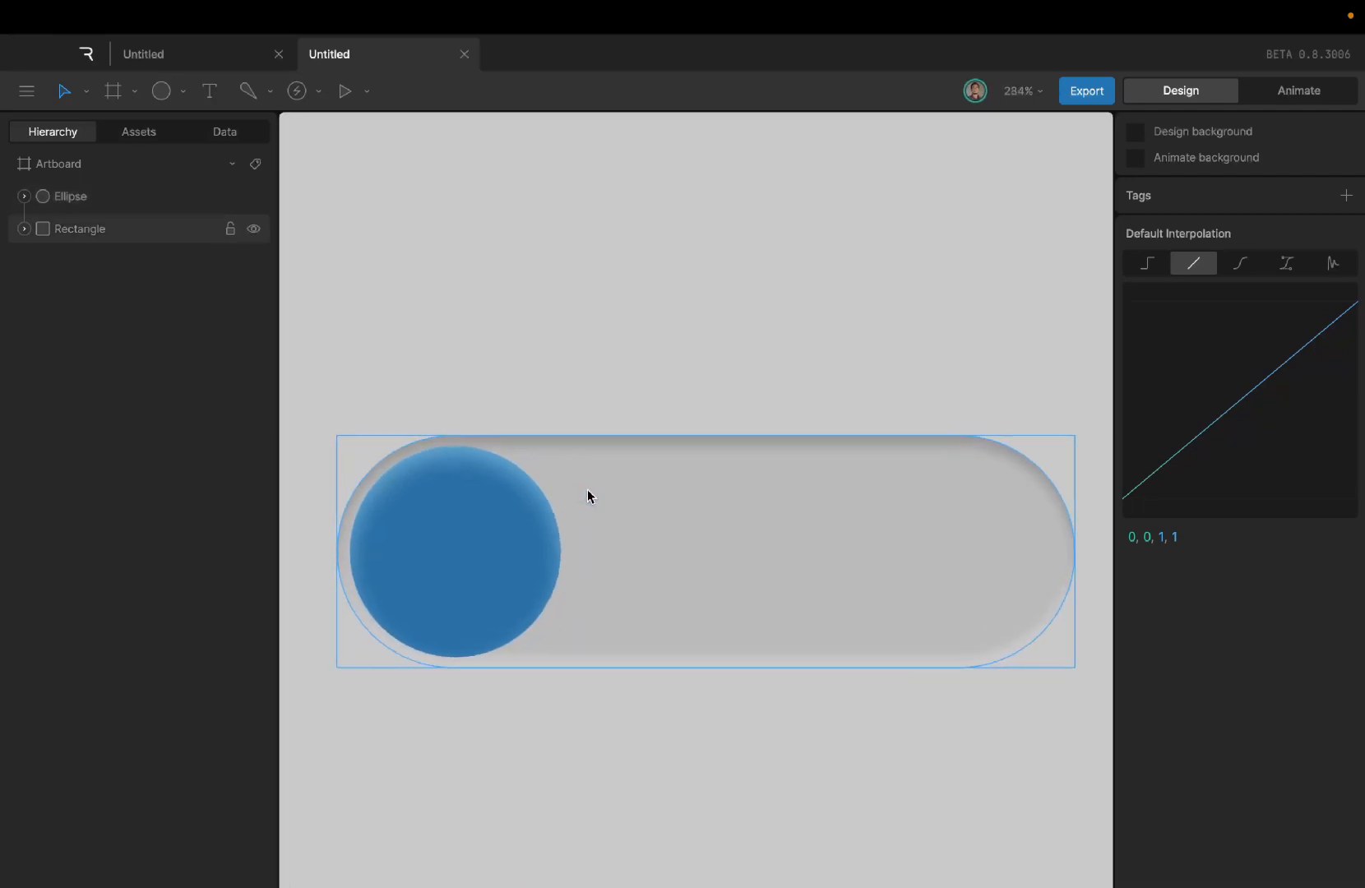
{"action": "left_click", "coordinate": [445, 536]}
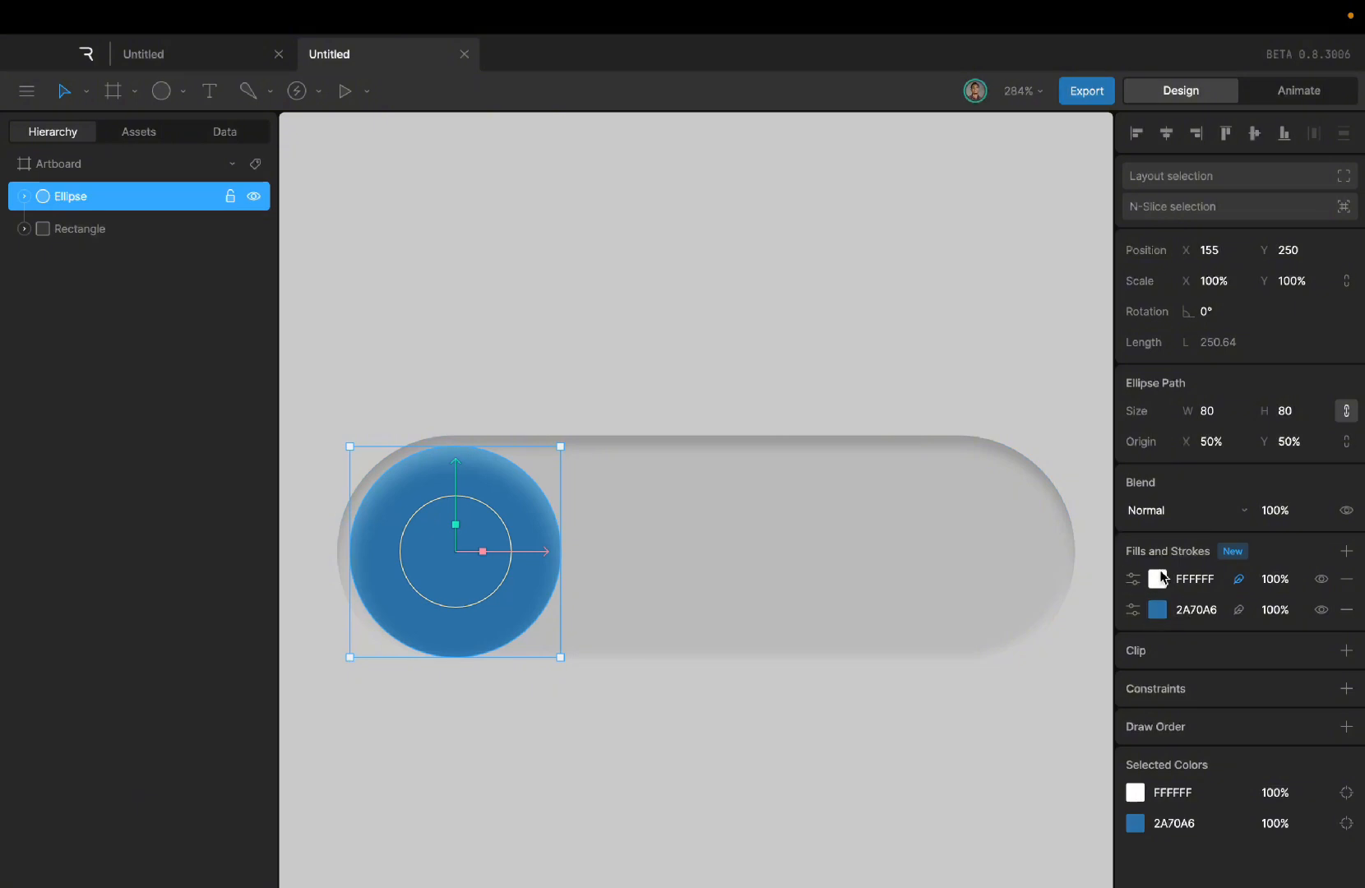
{"action": "right_click", "coordinate": [1194, 575]}
{"action": "left_click", "coordinate": [1230, 610]}
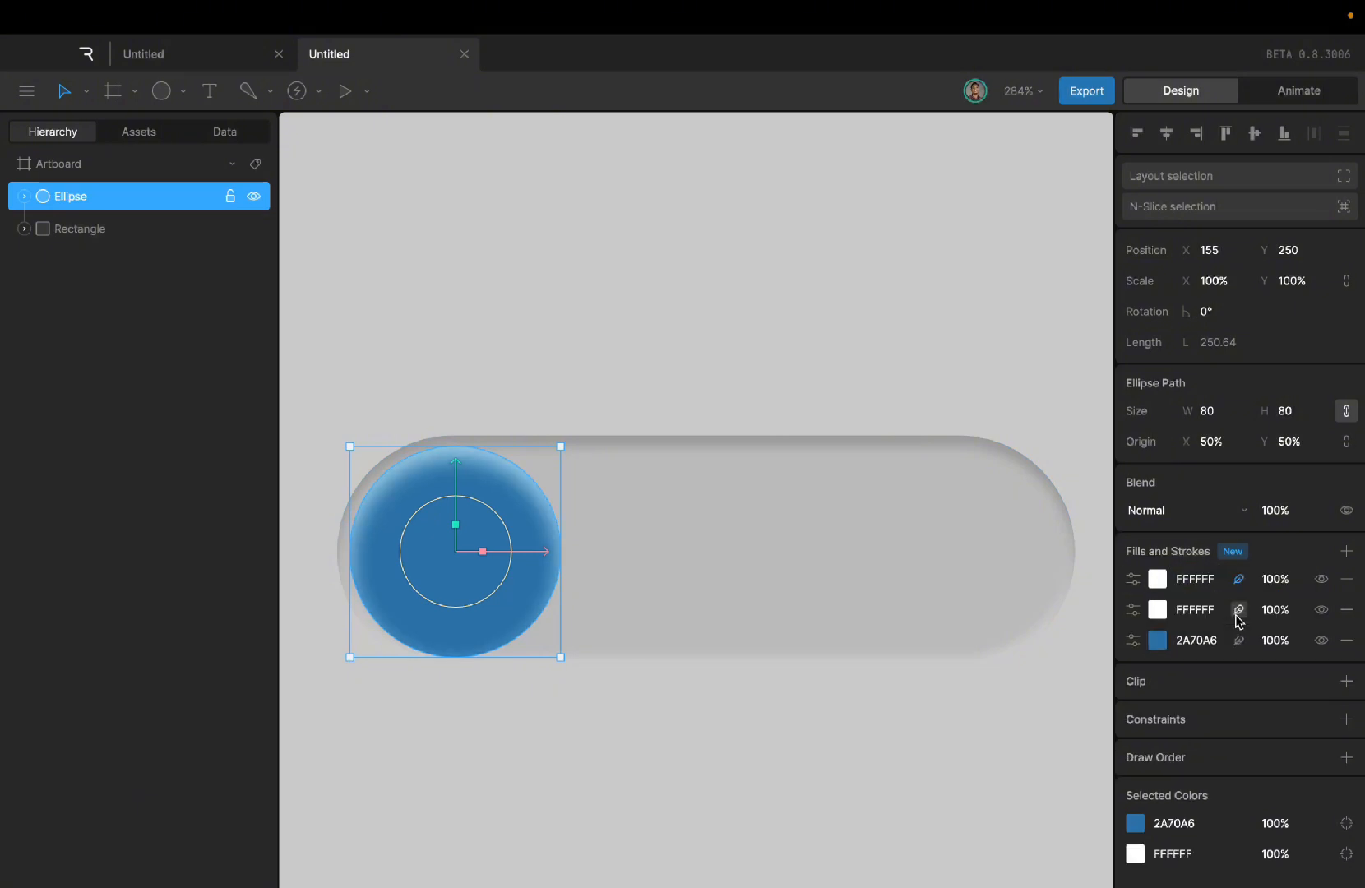
Step: Set the feather Y offset of the circle's second white fill to -4
{"action": "left_click", "coordinate": [1132, 609]}
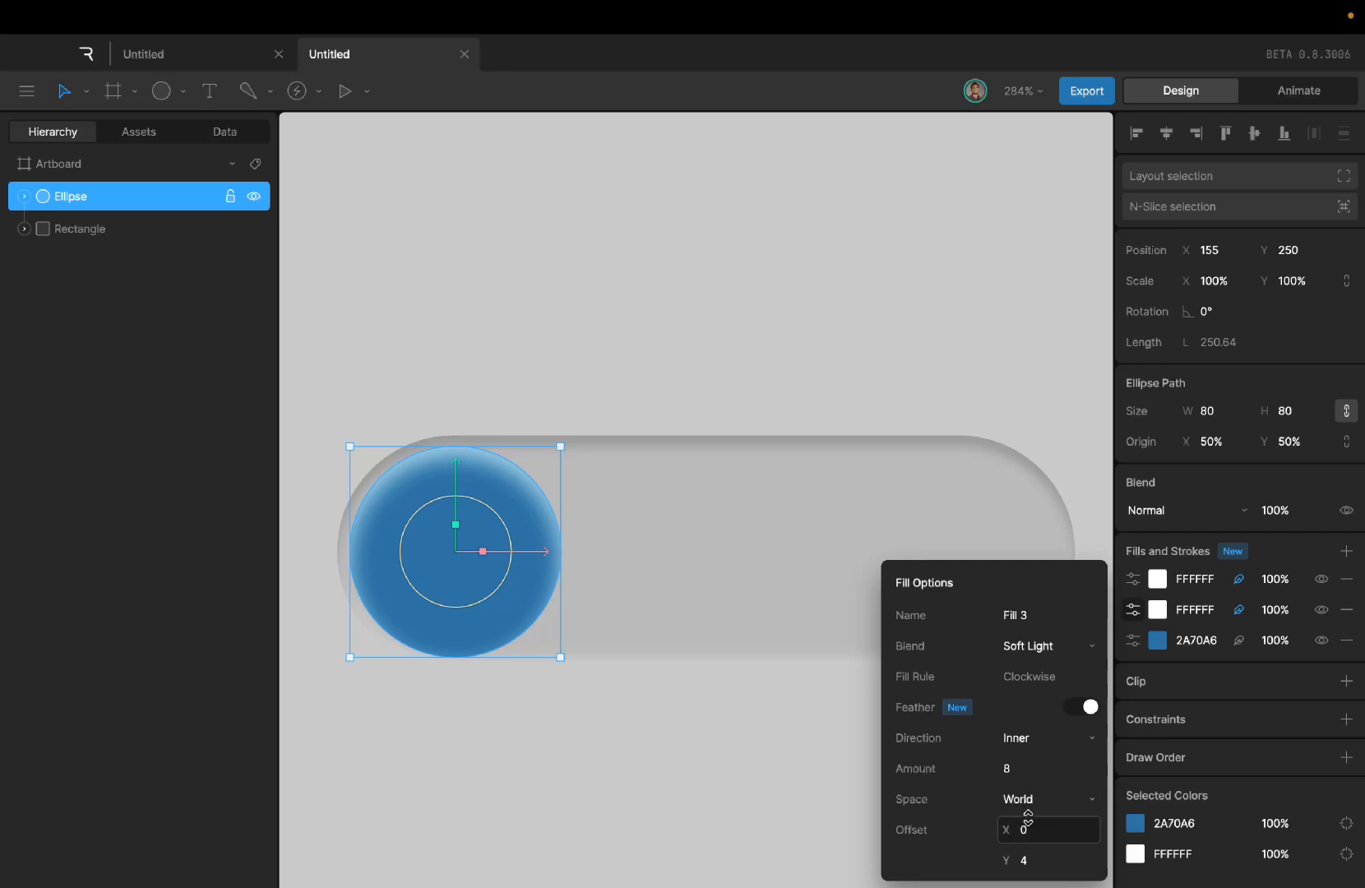
{"action": "left_click", "coordinate": [1023, 858]}
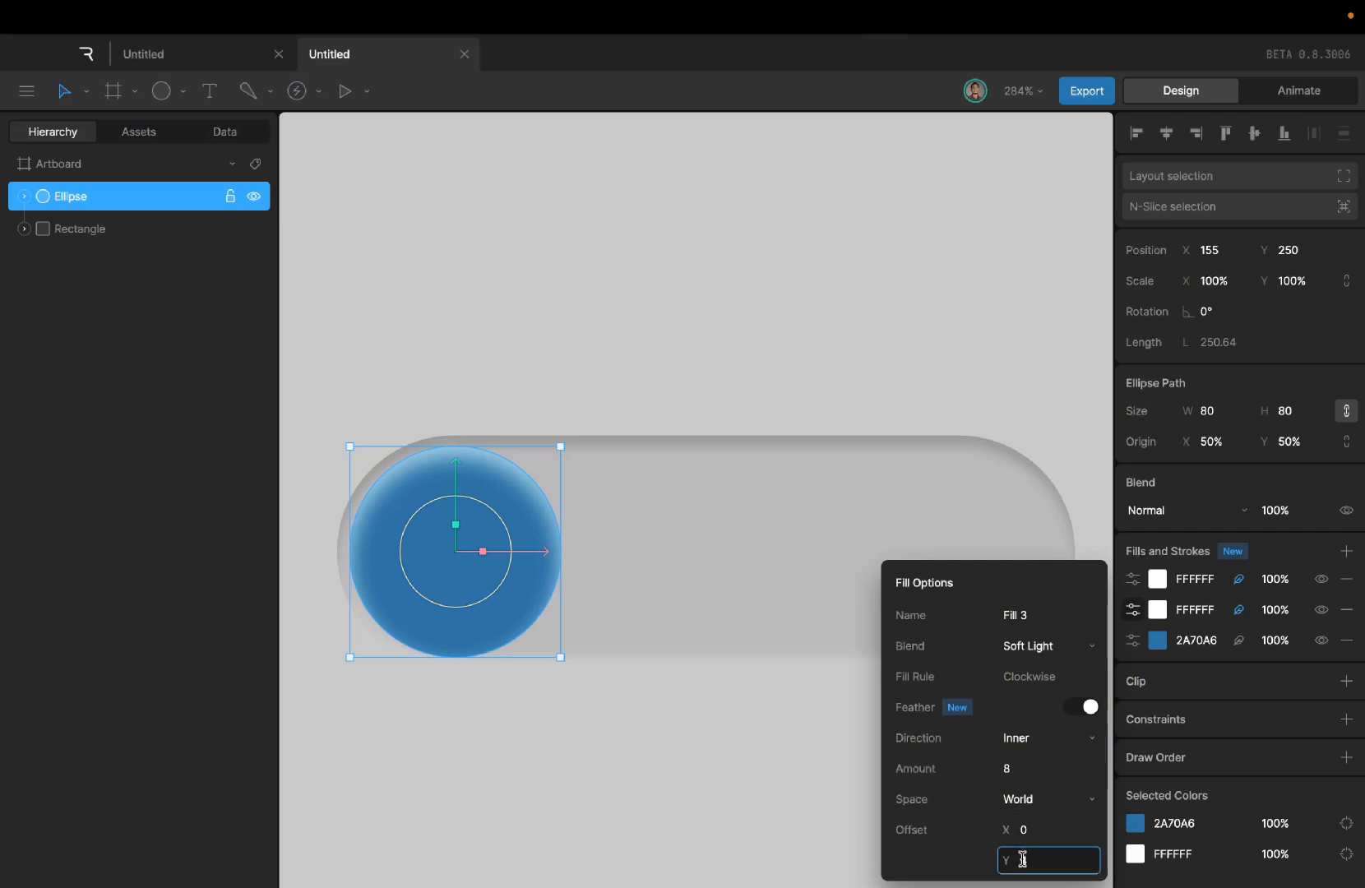
{"action": "key", "text": "Return"}
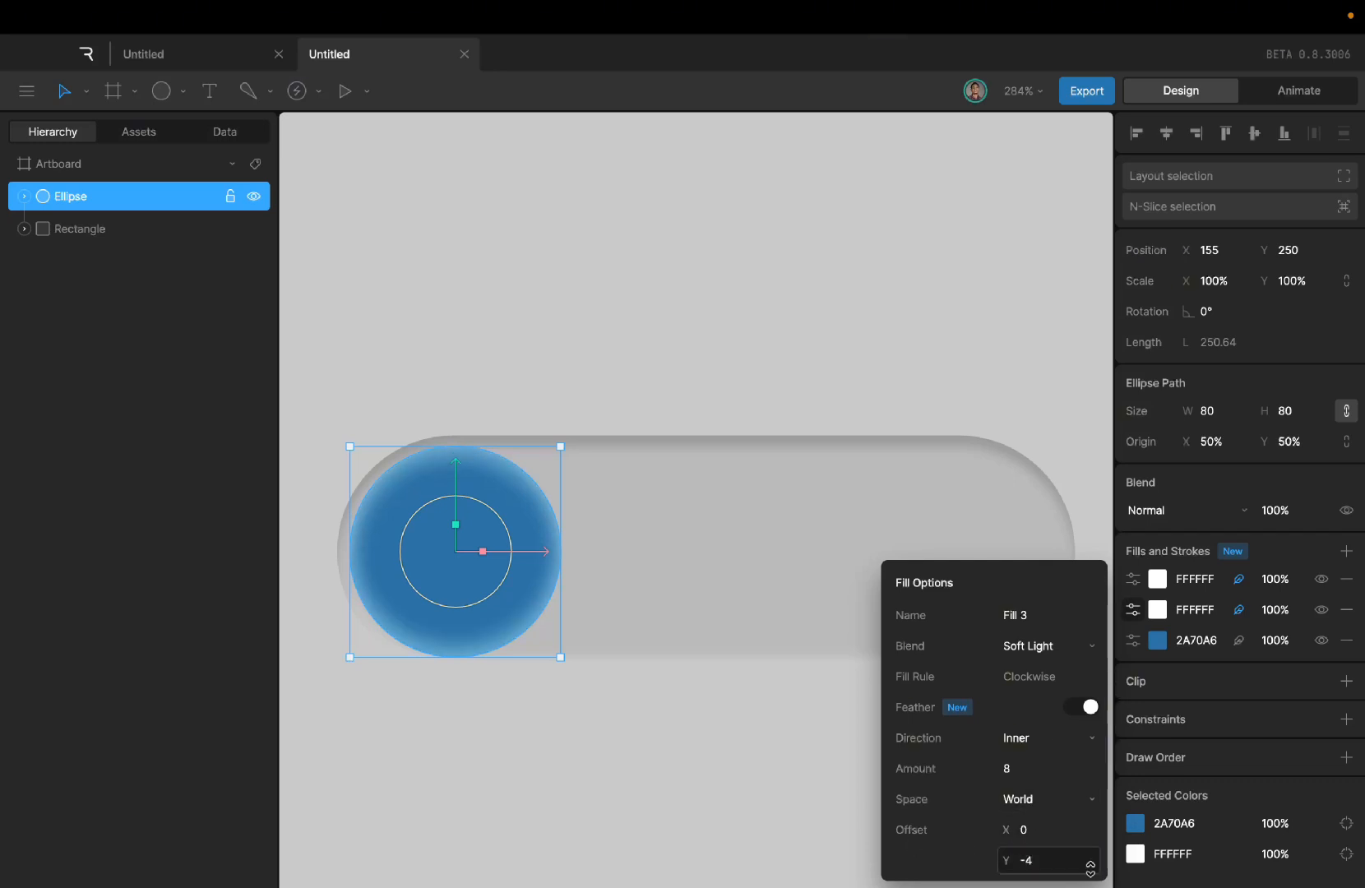
Step: Change the circle's second white fill to near-black 131313 to shade its lower edge
{"action": "left_click", "coordinate": [1158, 606]}
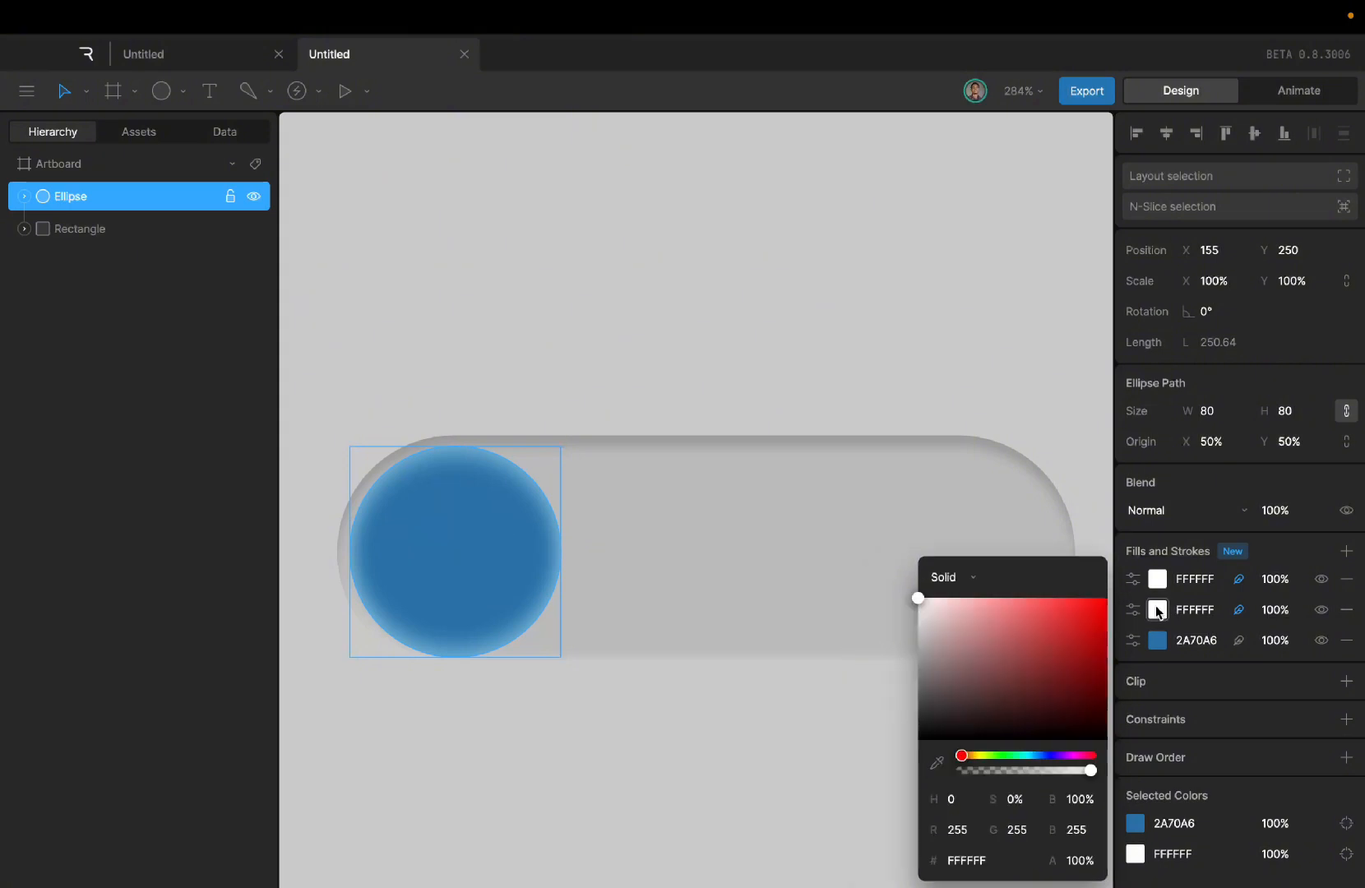
{"action": "left_click_drag", "start_coordinate": [916, 596], "coordinate": [889, 720]}
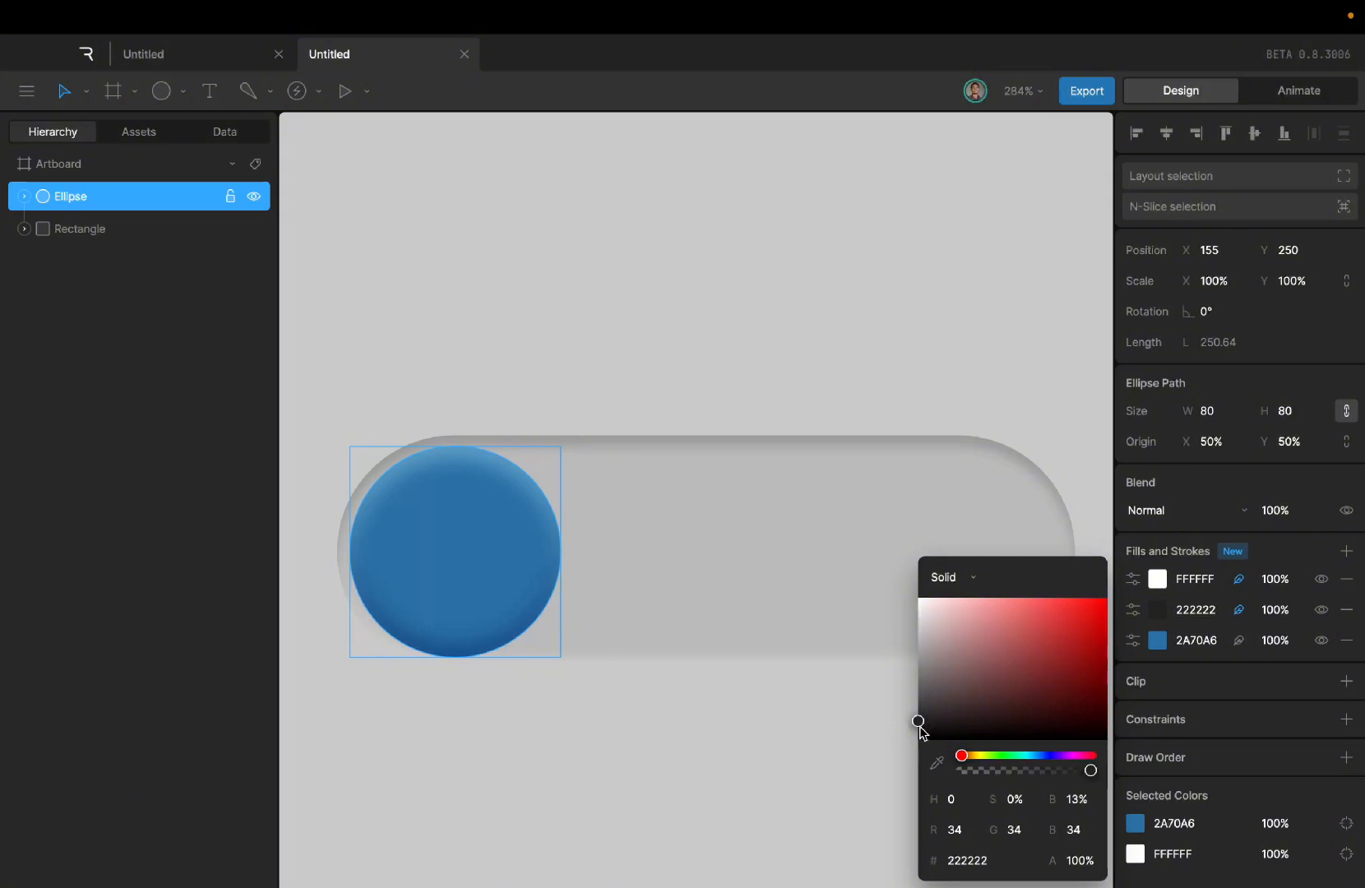
{"action": "left_click_drag", "start_coordinate": [919, 724], "coordinate": [920, 730]}
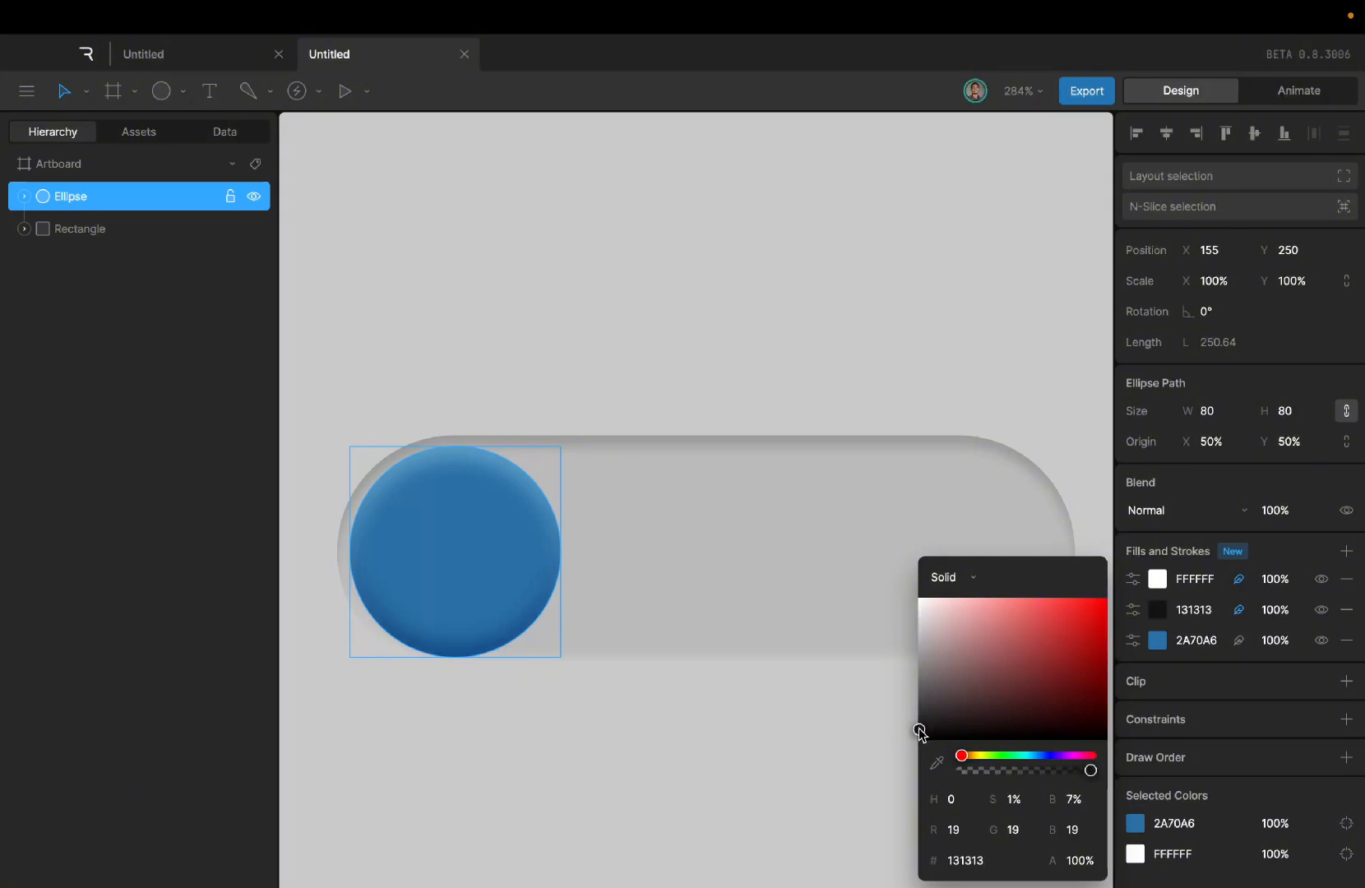
{"action": "left_click", "coordinate": [631, 684]}
Step: Convert the circle's path to a custom path with editable vertices, keeping the whole ellipse selected
{"action": "left_click", "coordinate": [399, 546]}
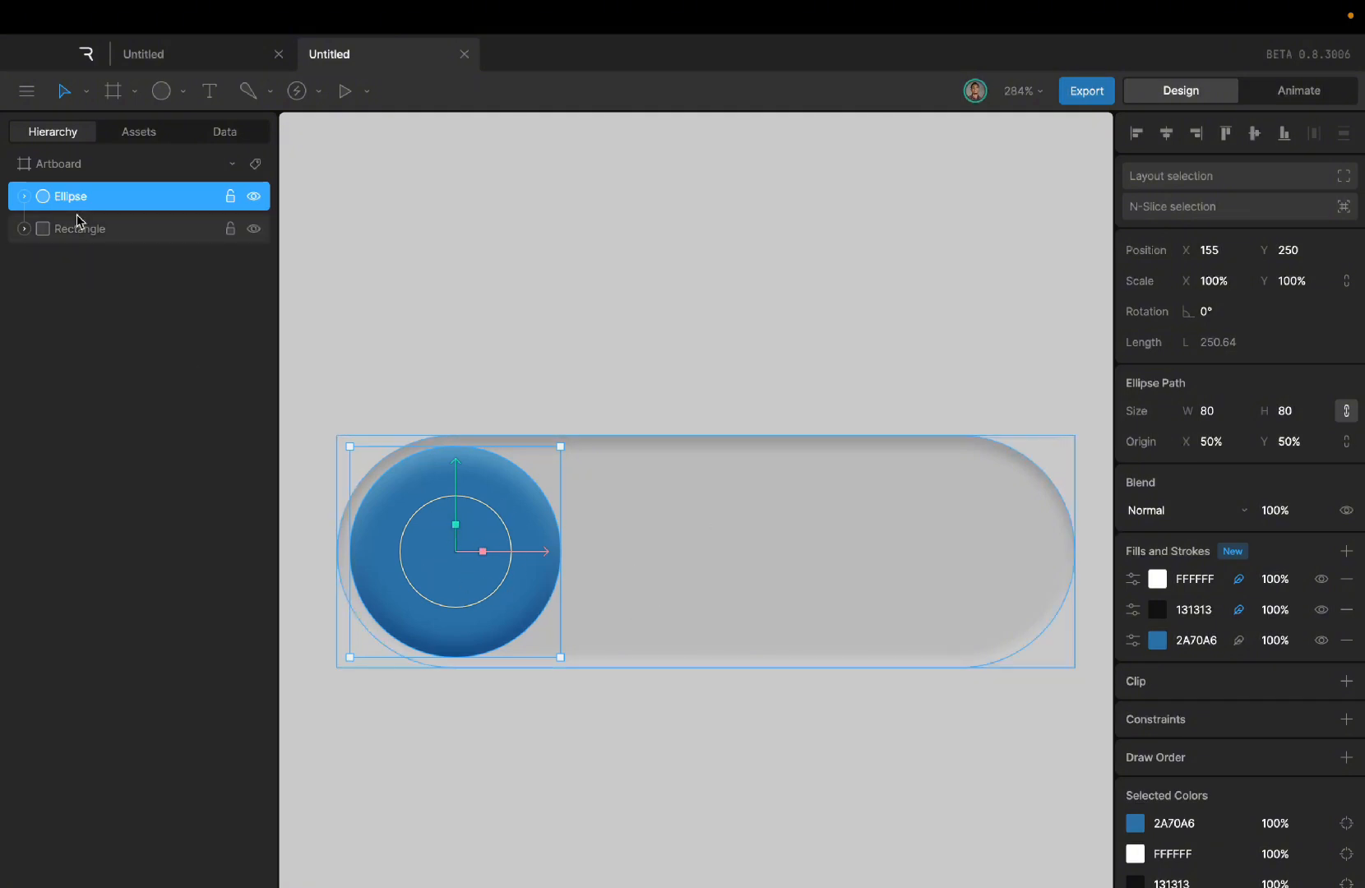
{"action": "left_click", "coordinate": [23, 199]}
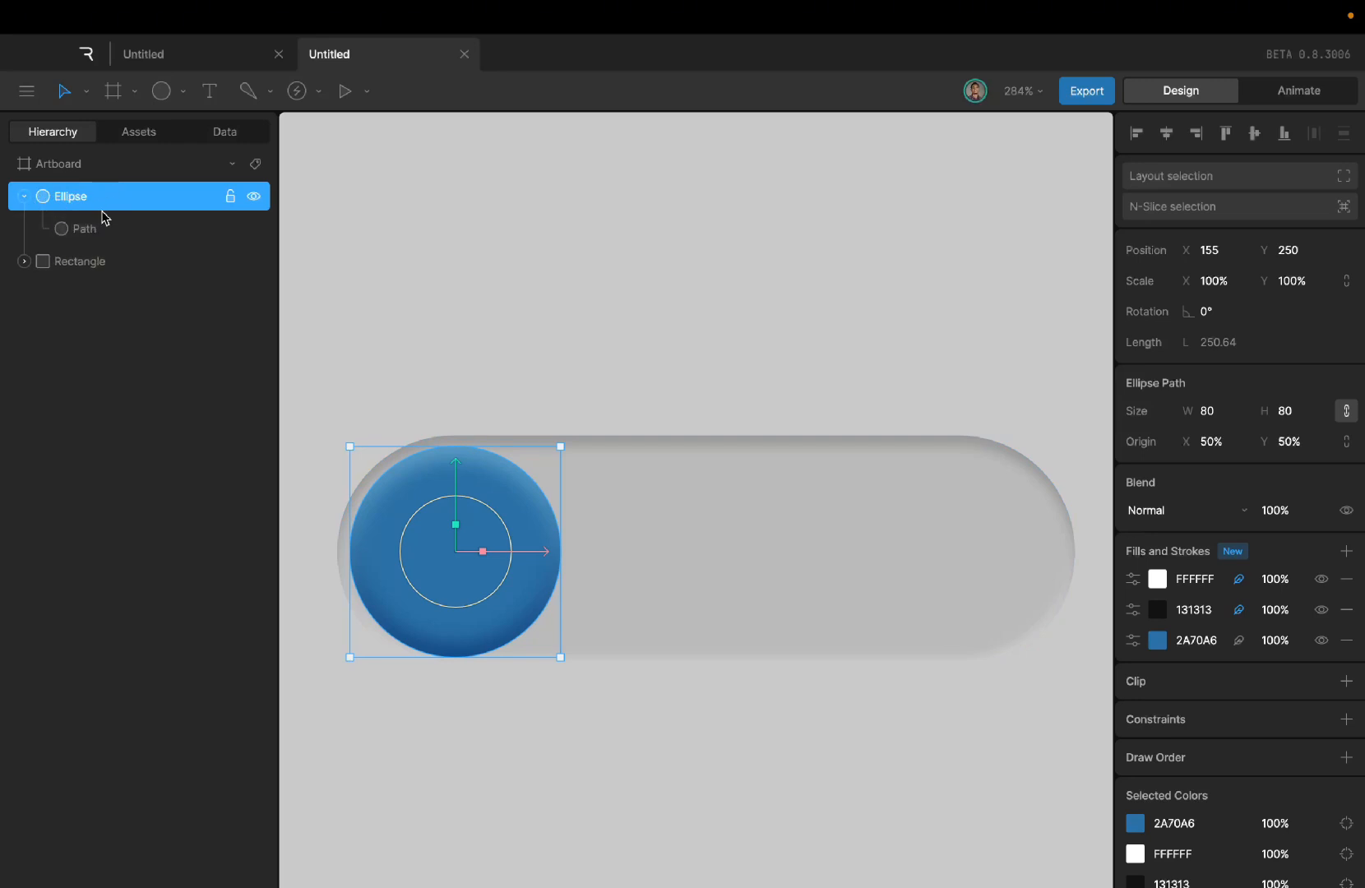
{"action": "left_click", "coordinate": [115, 234]}
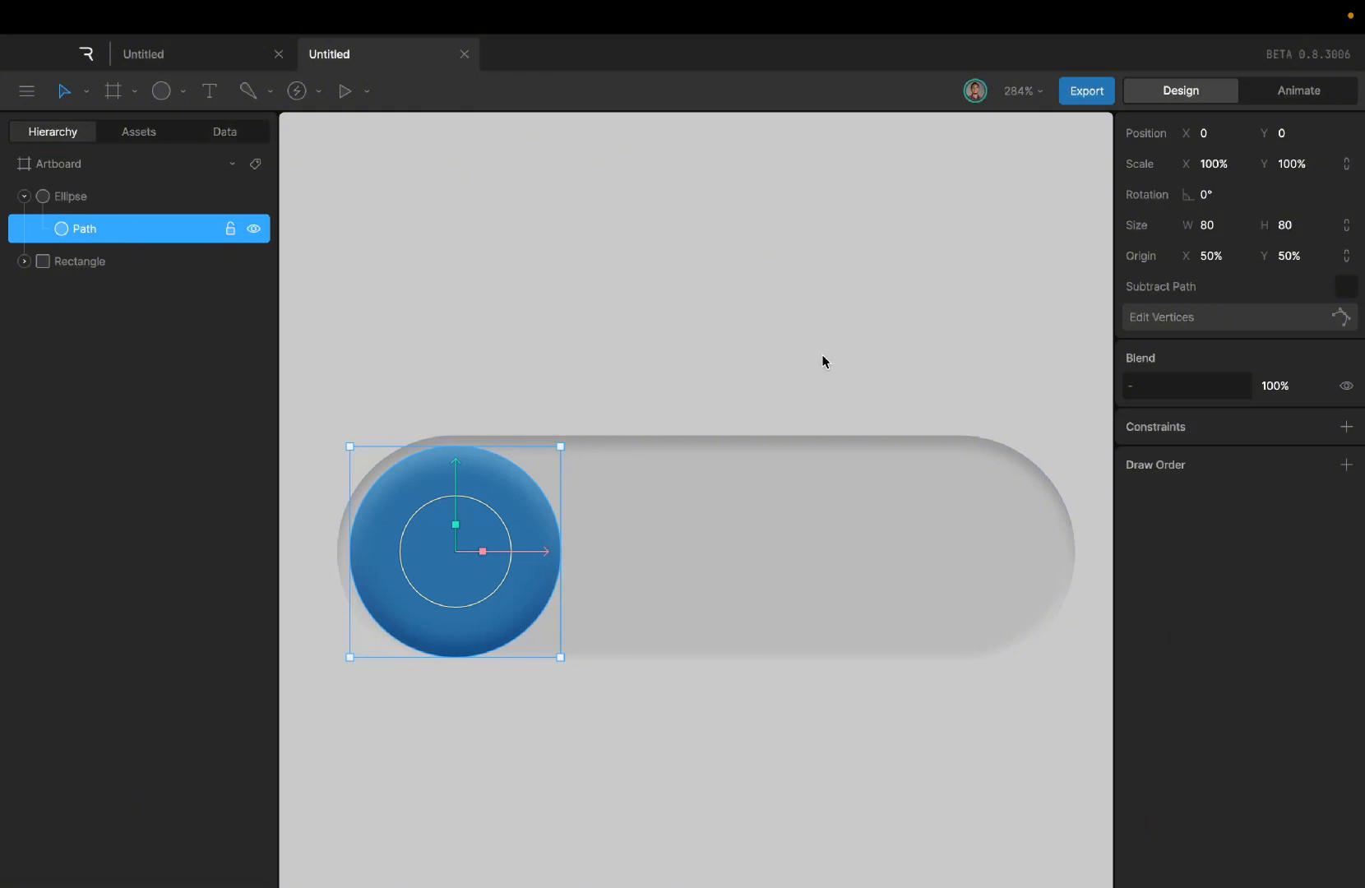
{"action": "left_click", "coordinate": [1340, 316]}
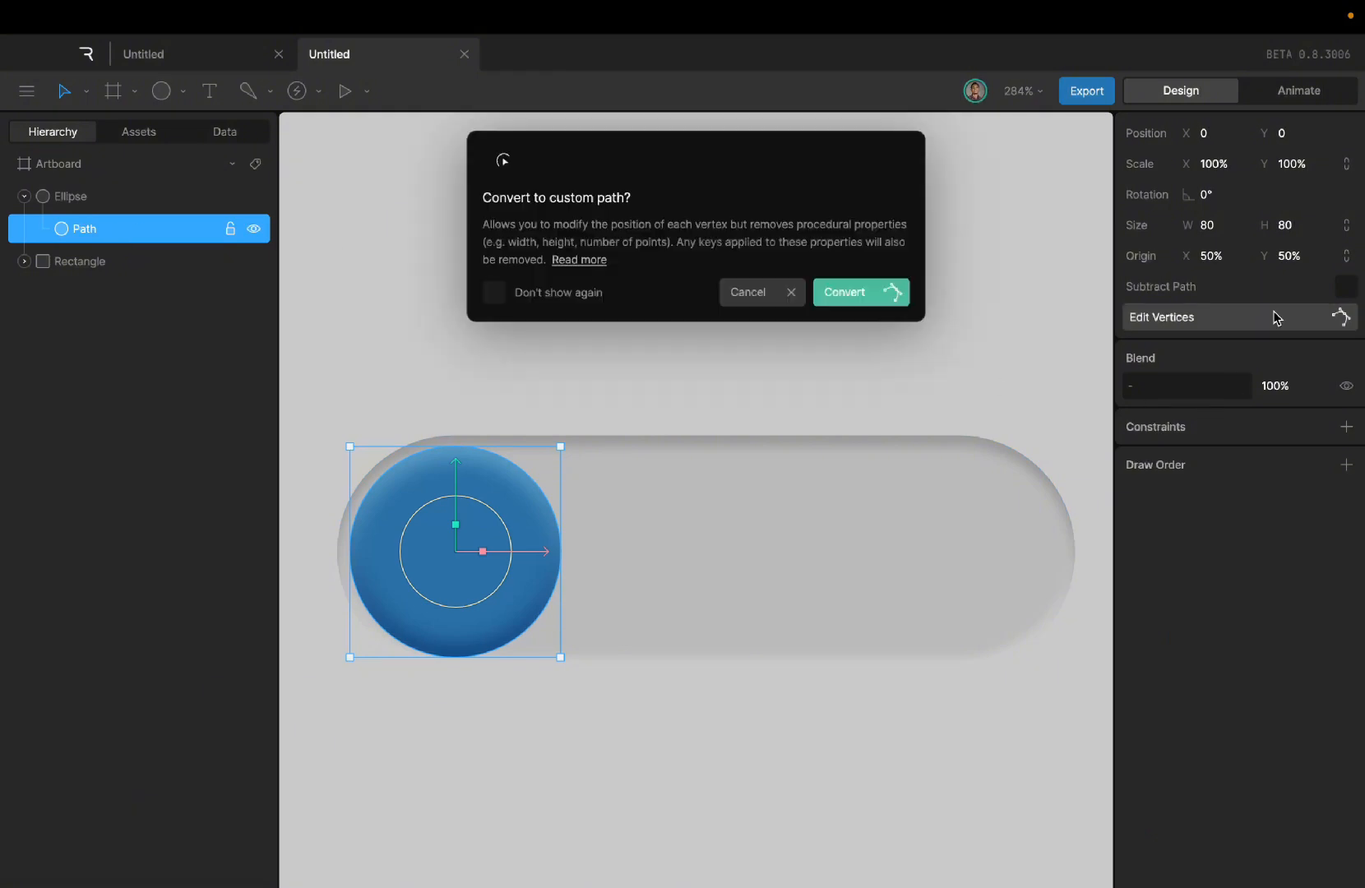
{"action": "left_click", "coordinate": [844, 294]}
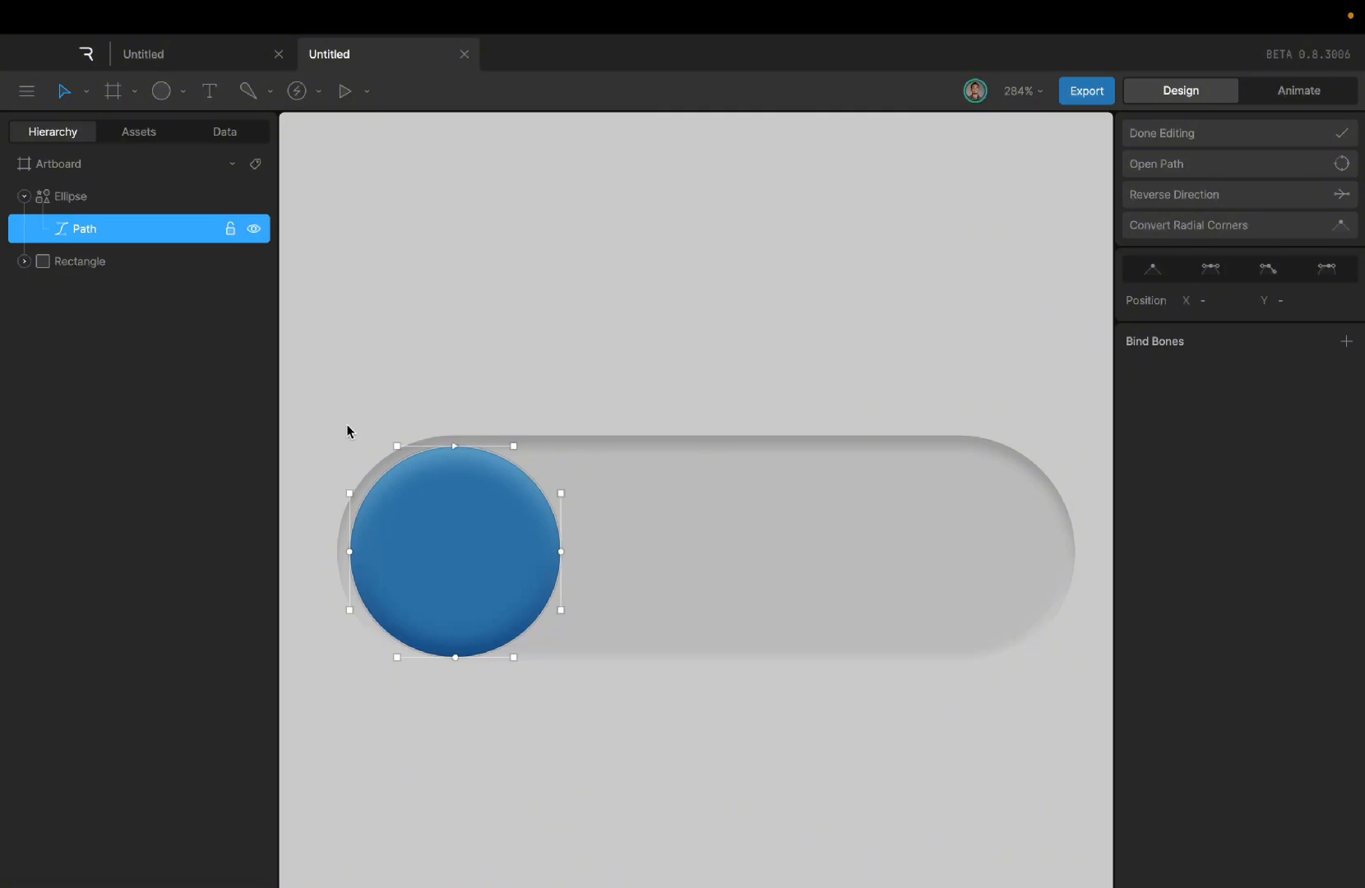
{"action": "left_click", "coordinate": [24, 196]}
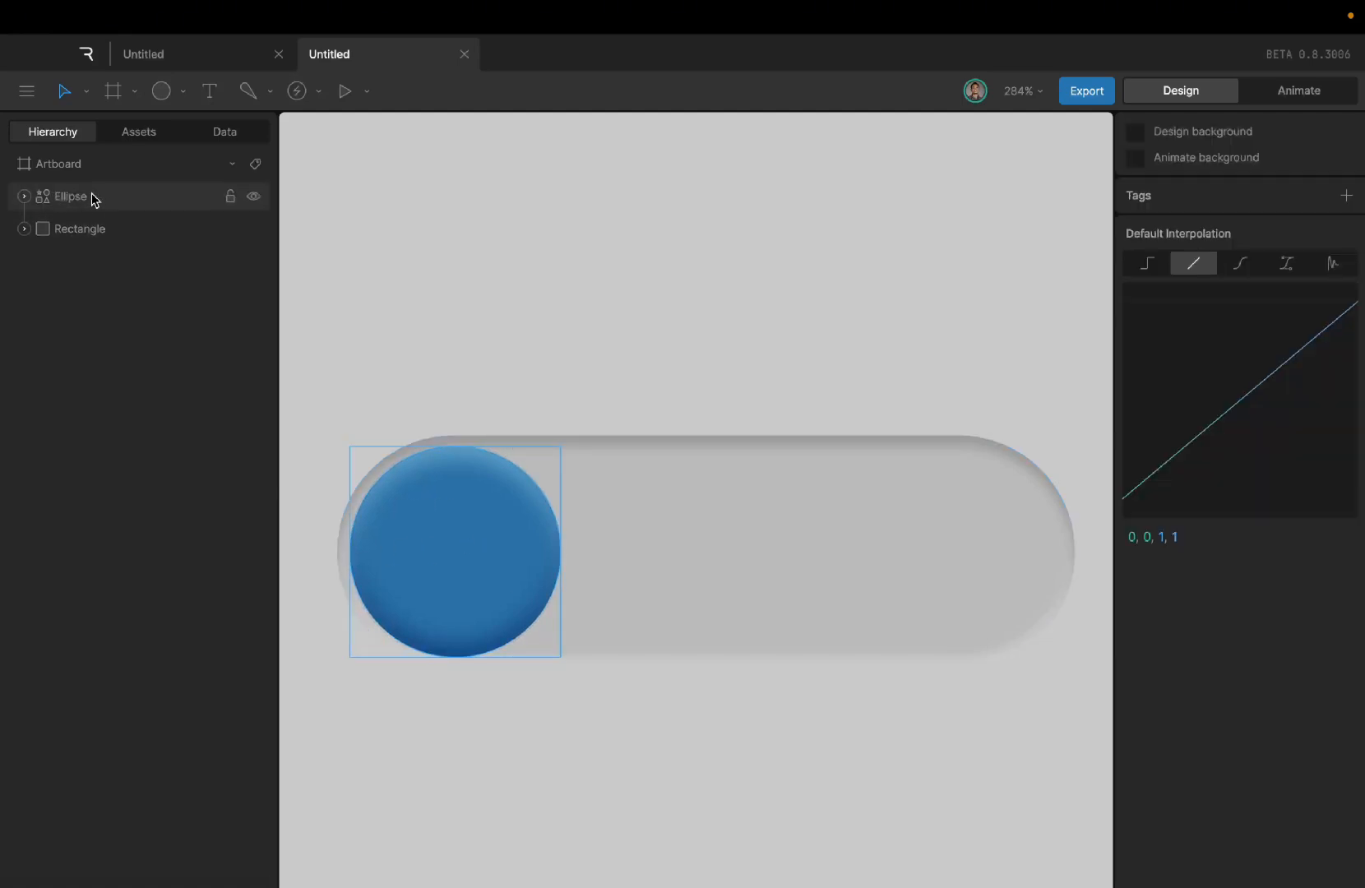
{"action": "left_click", "coordinate": [102, 200]}
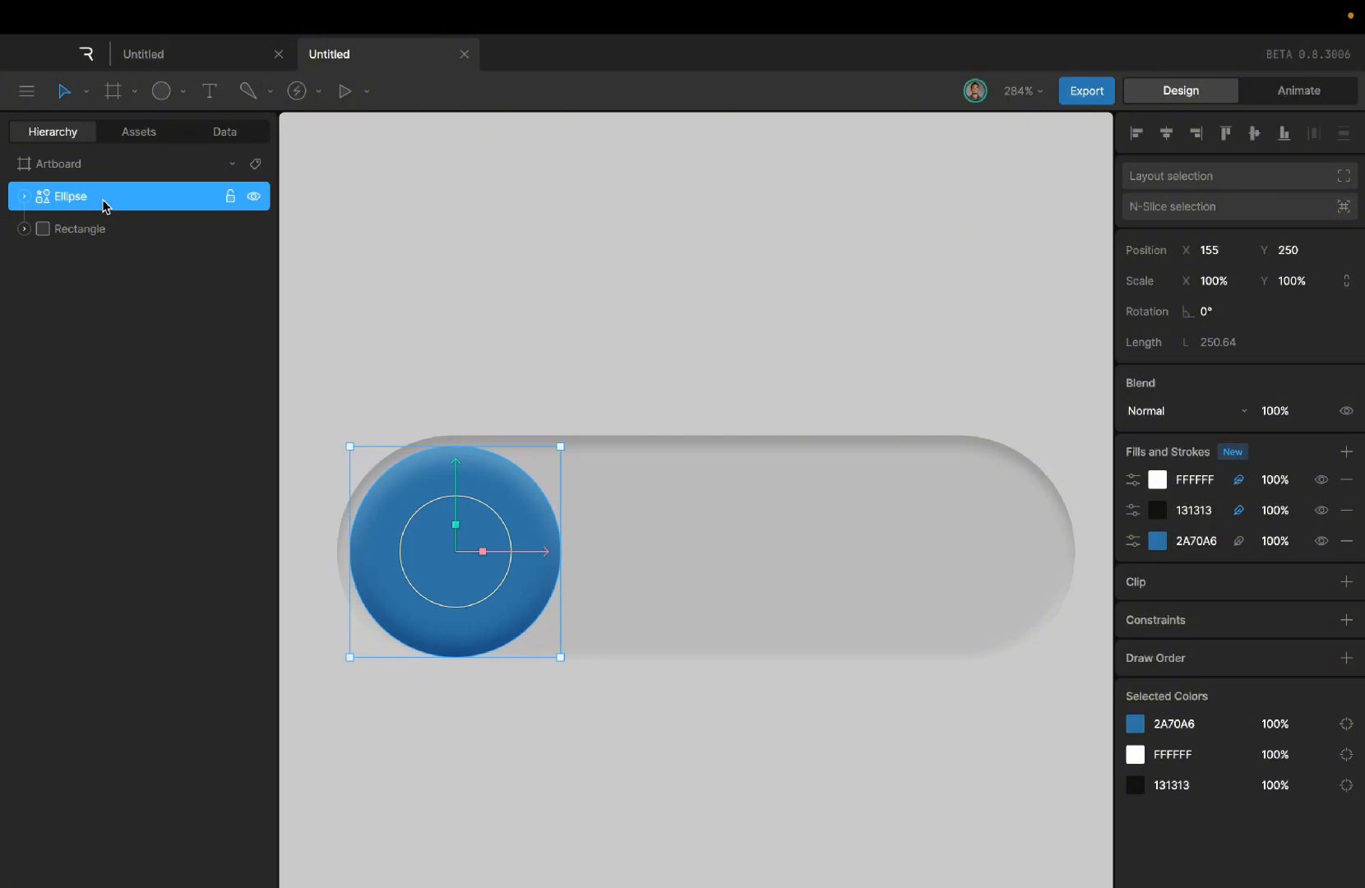
Step: Duplicate the blue circle and flatten the copy to 73% by 52% scale, positioned at X 153, Y 240 inside the knob
{"action": "key", "text": "super+d"}
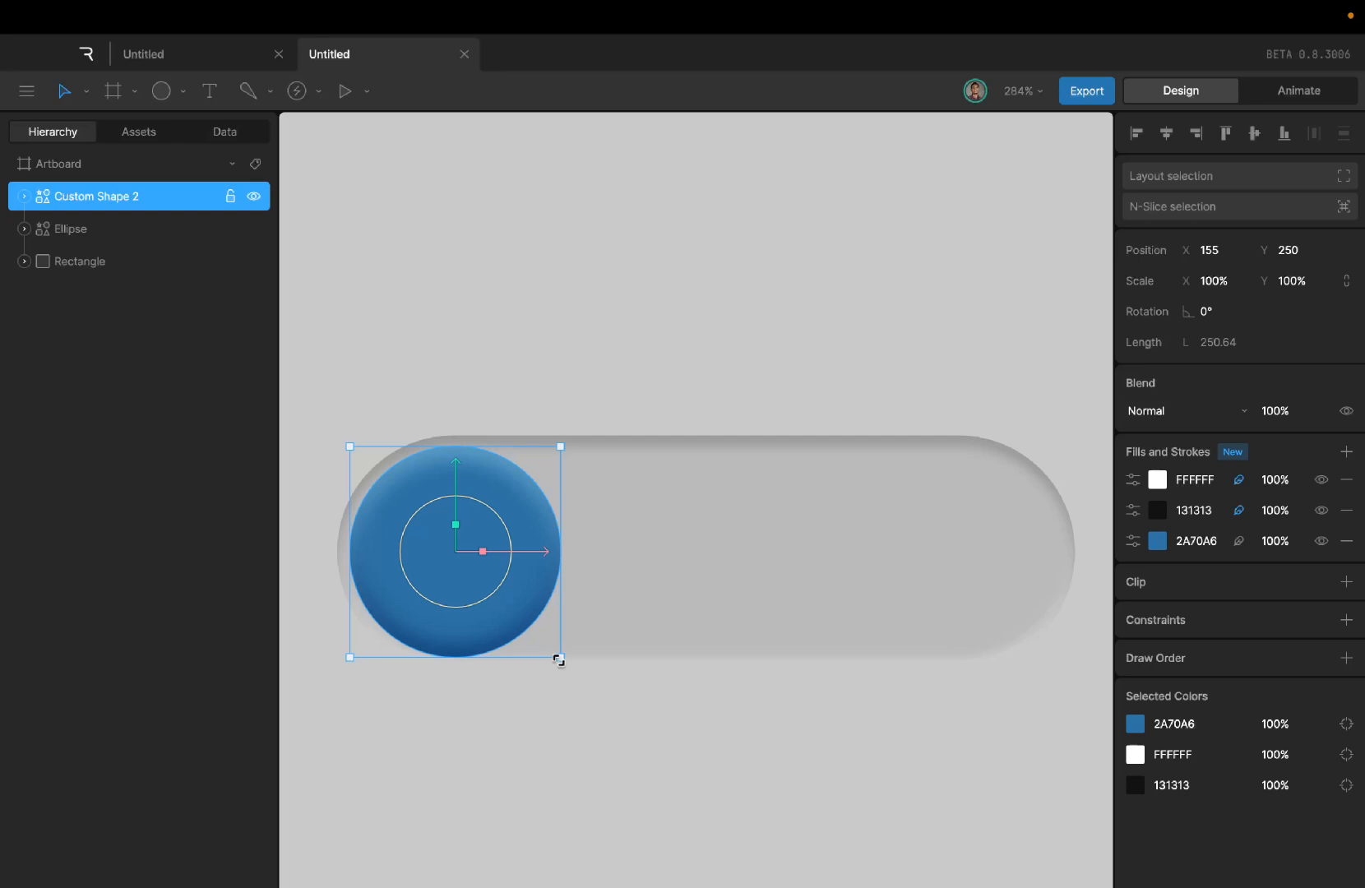
{"action": "left_click_drag", "start_coordinate": [559, 660], "coordinate": [510, 587]}
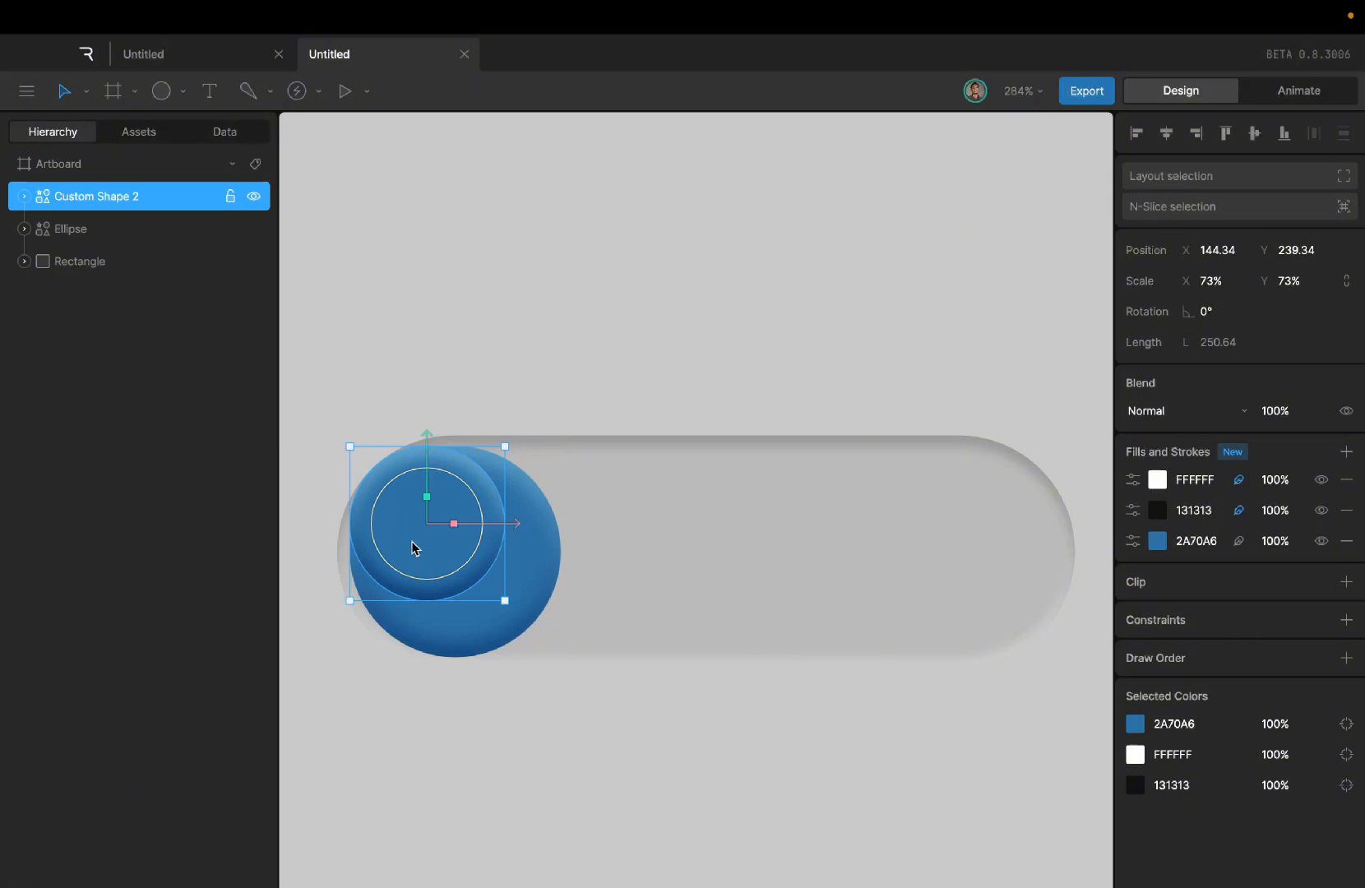
{"action": "left_click_drag", "start_coordinate": [415, 545], "coordinate": [440, 559]}
{"action": "left_click_drag", "start_coordinate": [455, 617], "coordinate": [458, 573]}
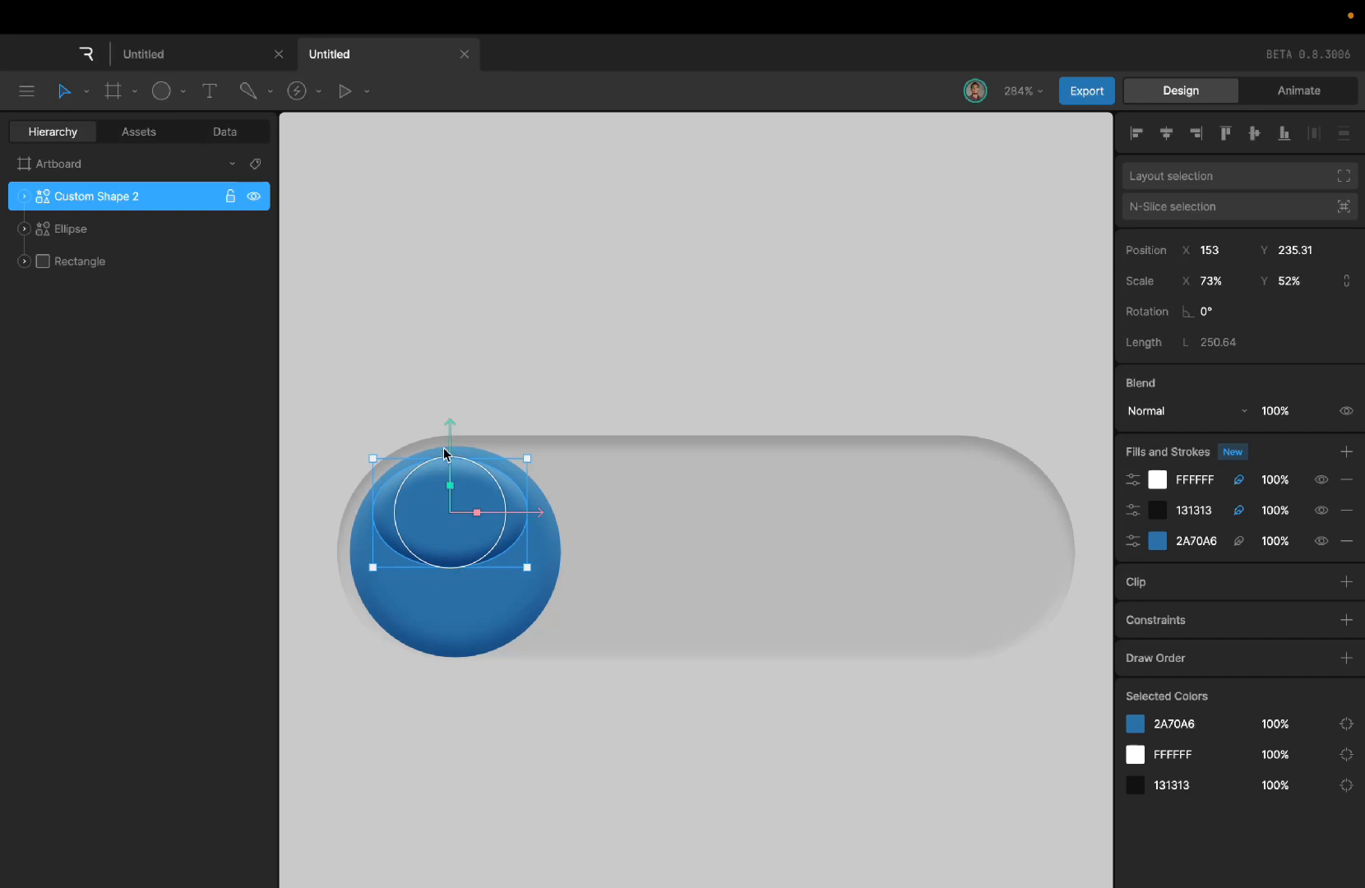
{"action": "mouse_move", "coordinate": [450, 449]}
{"action": "left_mouse_down"}
{"action": "mouse_move", "coordinate": [451, 483]}
{"action": "mouse_move", "coordinate": [453, 464]}
{"action": "left_mouse_up"}
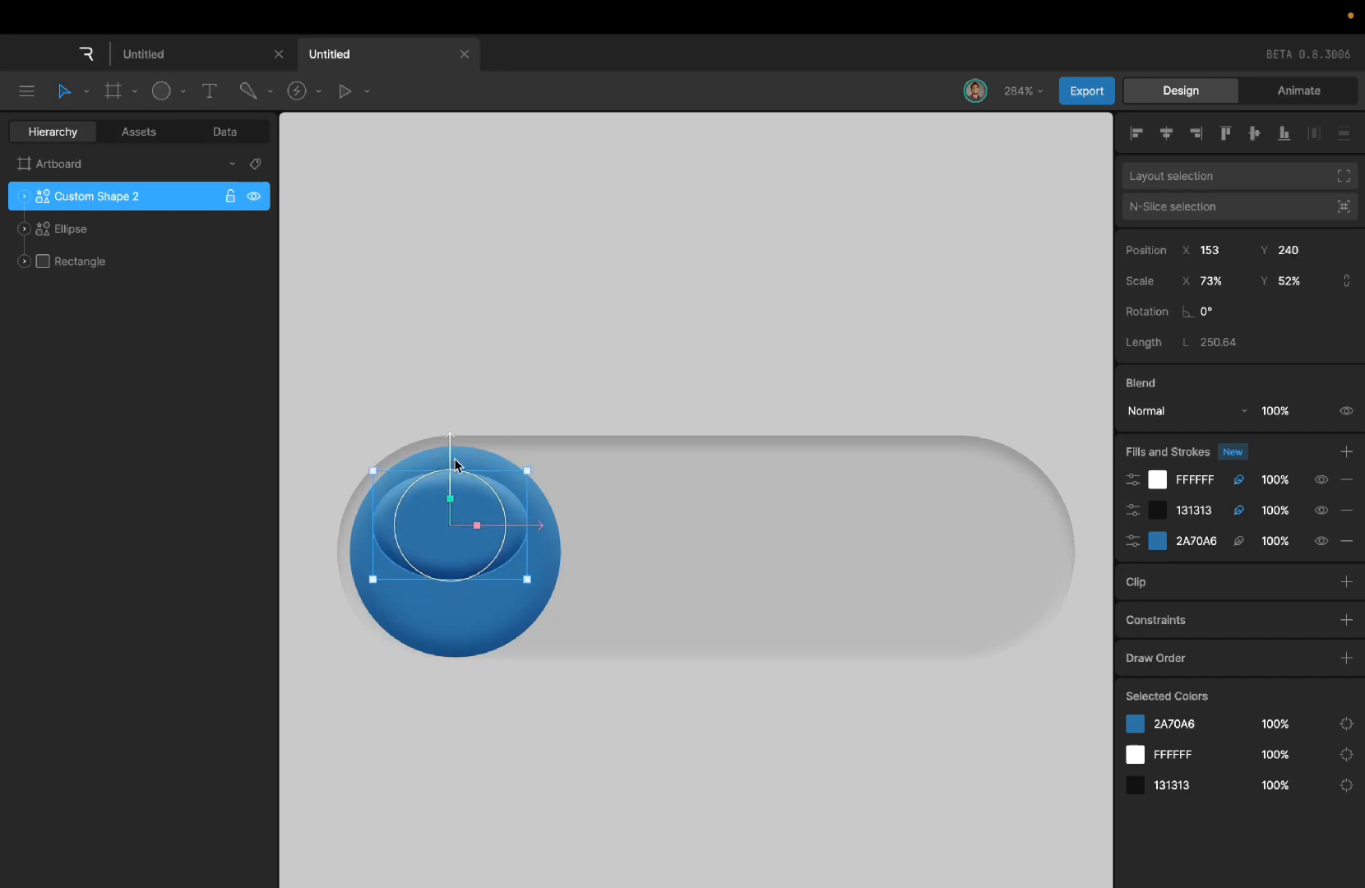
Step: Remove the blue 2A70A6 and near-black 131313 fills from the small ellipse, keeping only its white fill
{"action": "left_click", "coordinate": [638, 544]}
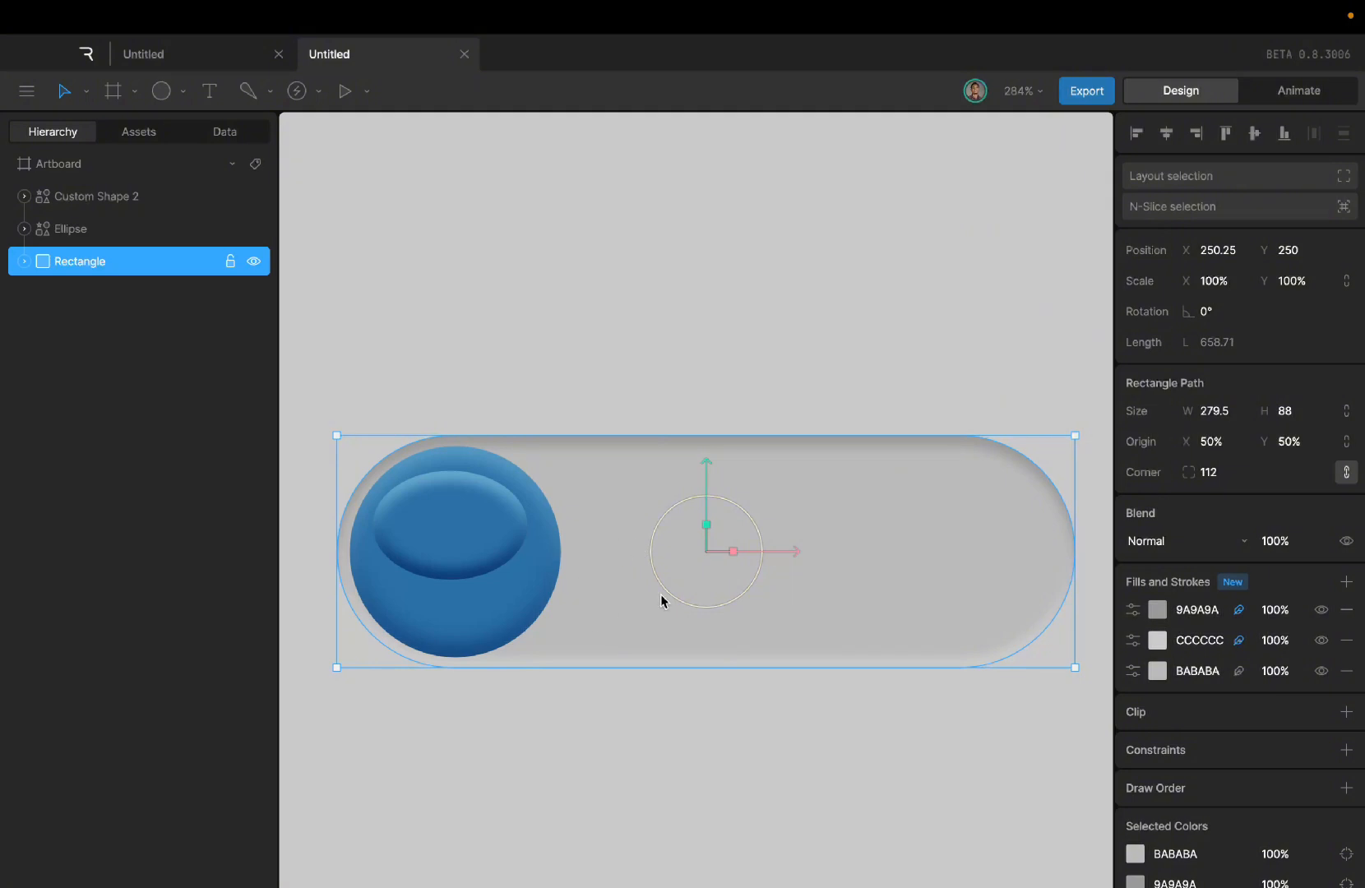
{"action": "left_click", "coordinate": [465, 521]}
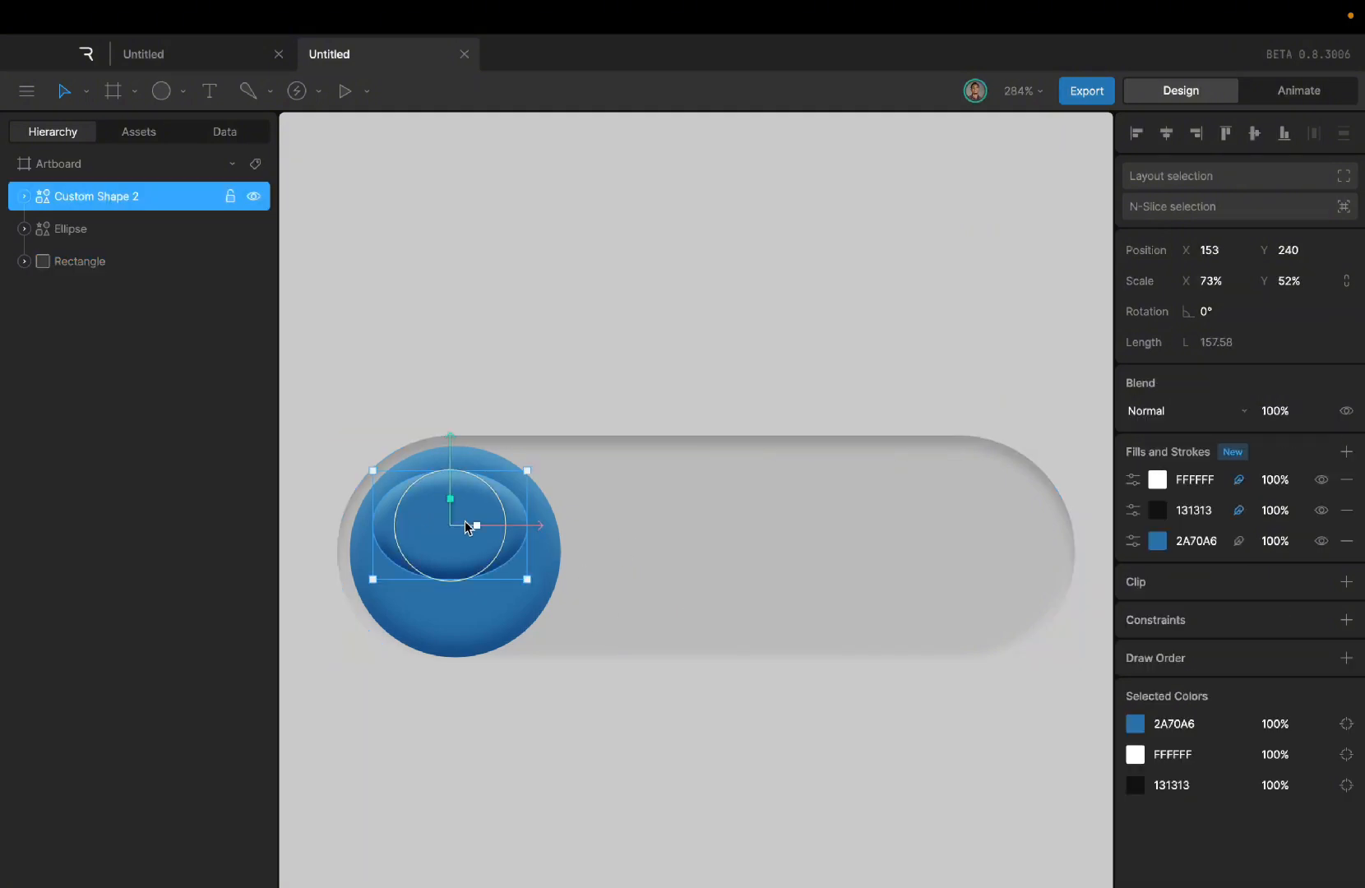
{"action": "left_click", "coordinate": [1345, 541]}
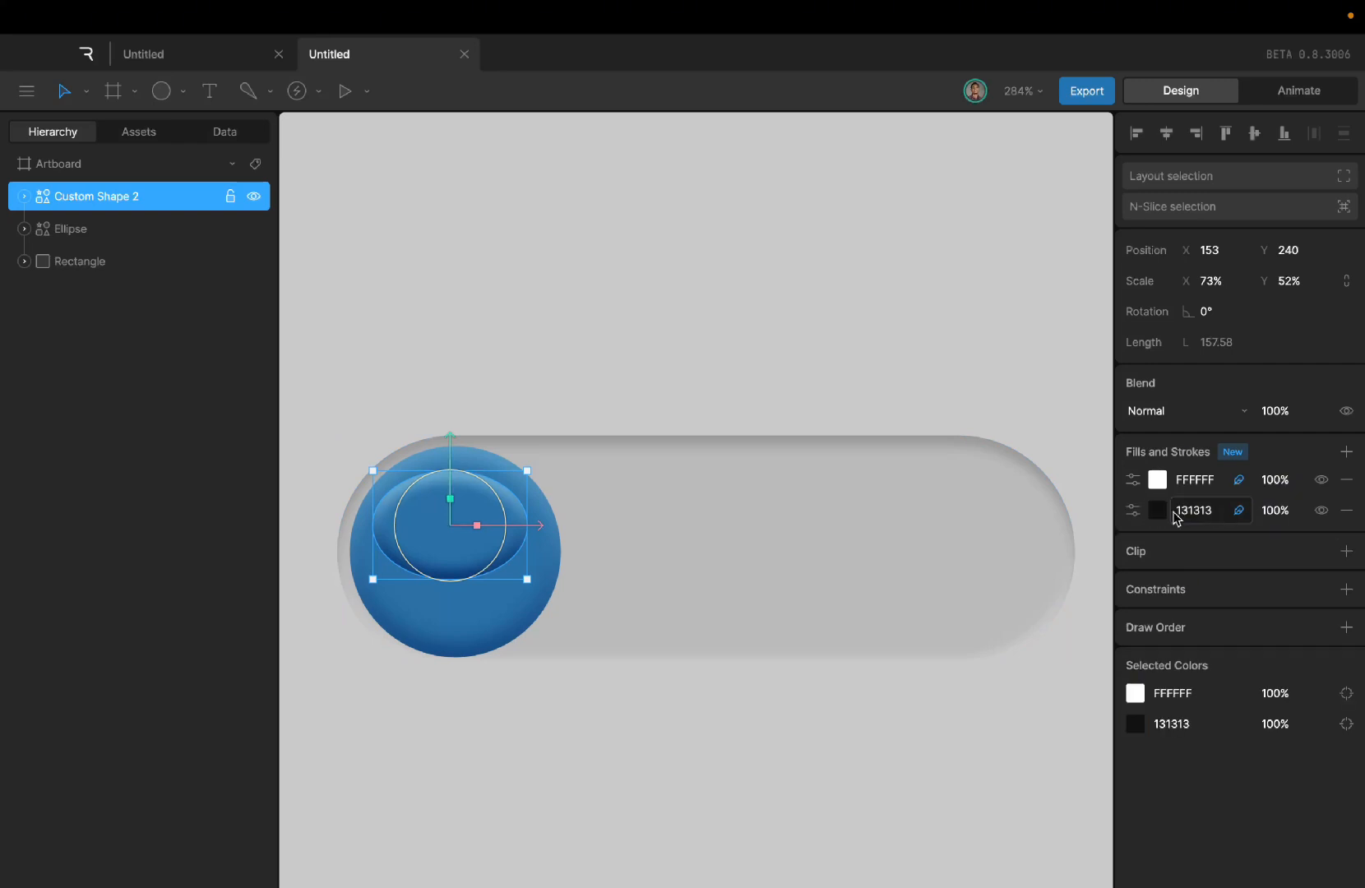
{"action": "left_click", "coordinate": [1345, 510]}
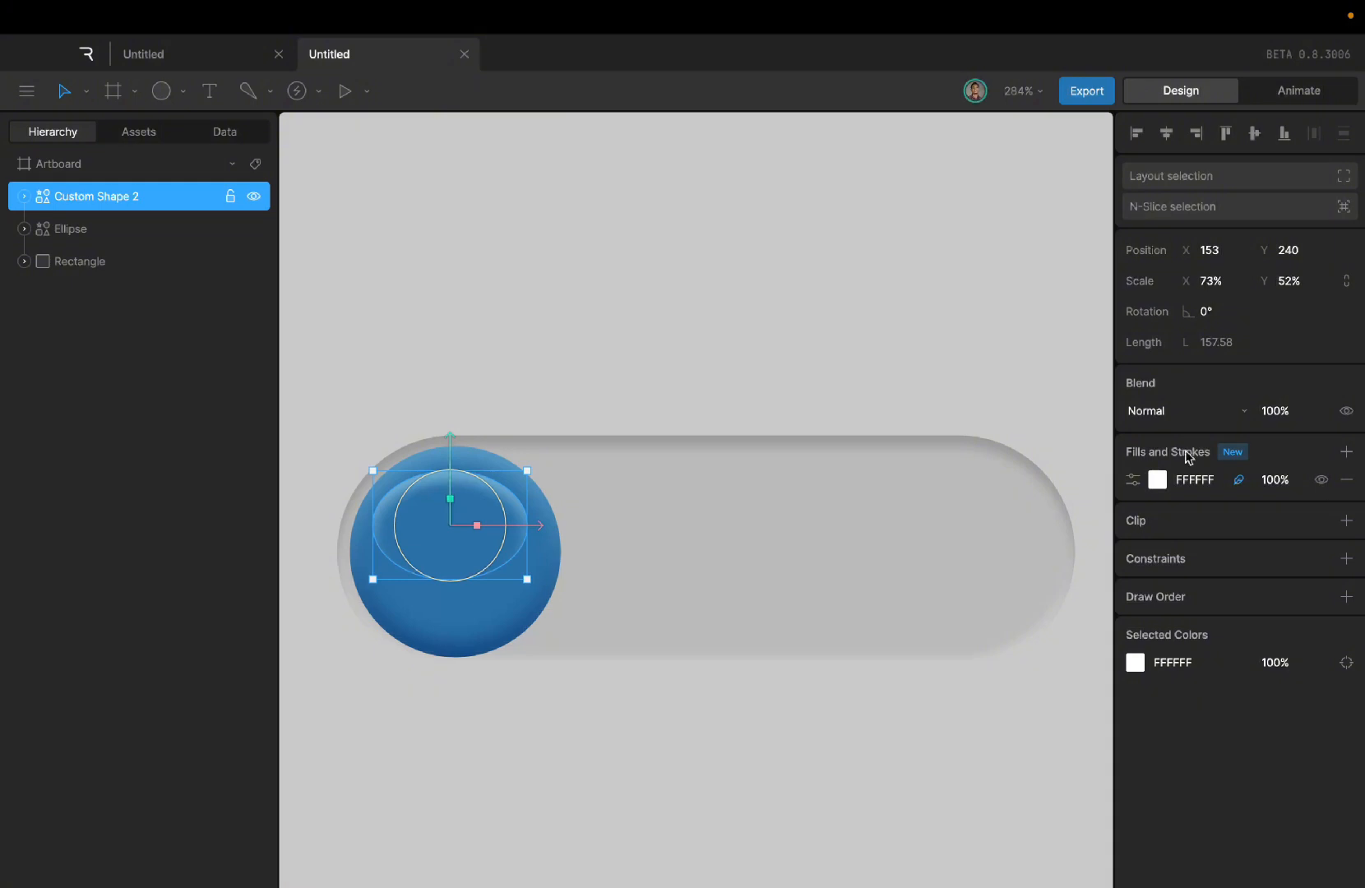
Step: Change the small ellipse's white fill to a vertical white-to-black linear gradient from X 2.73, Y -40 to X 2.73, Y 40
{"action": "left_click", "coordinate": [1157, 479]}
{"action": "left_click", "coordinate": [973, 485]}
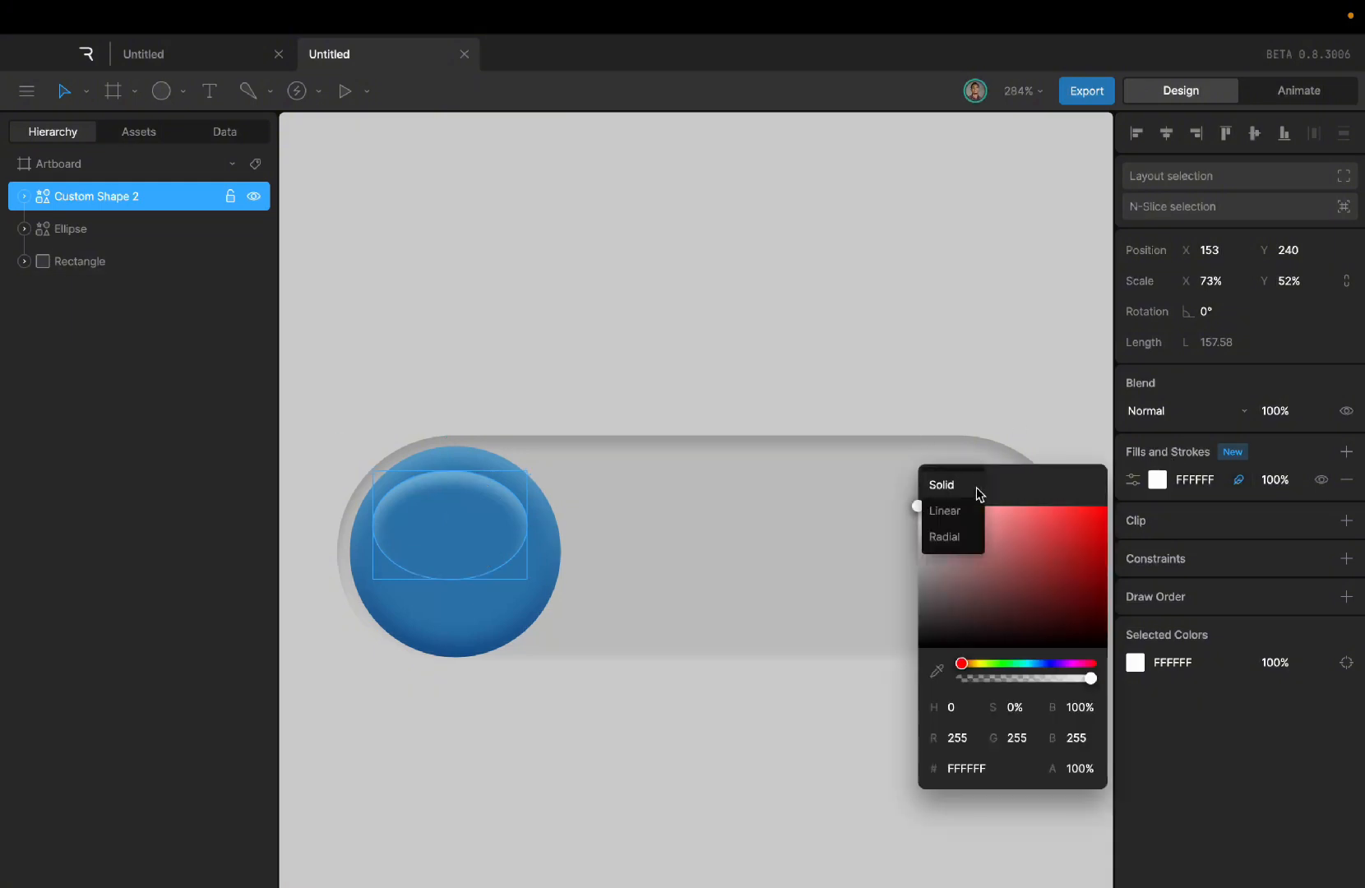
{"action": "left_click", "coordinate": [949, 507]}
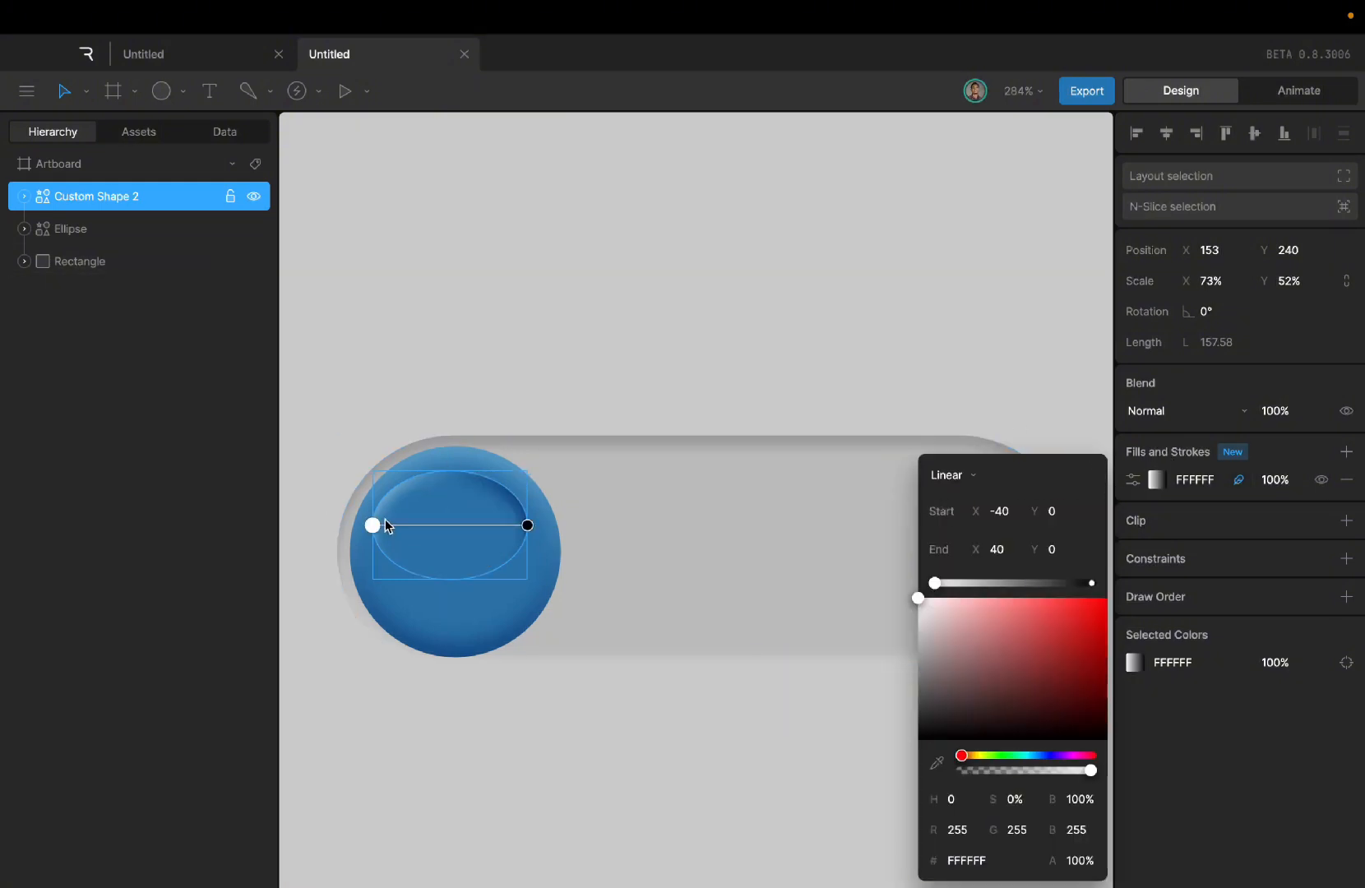
{"action": "left_click_drag", "start_coordinate": [372, 524], "coordinate": [442, 474]}
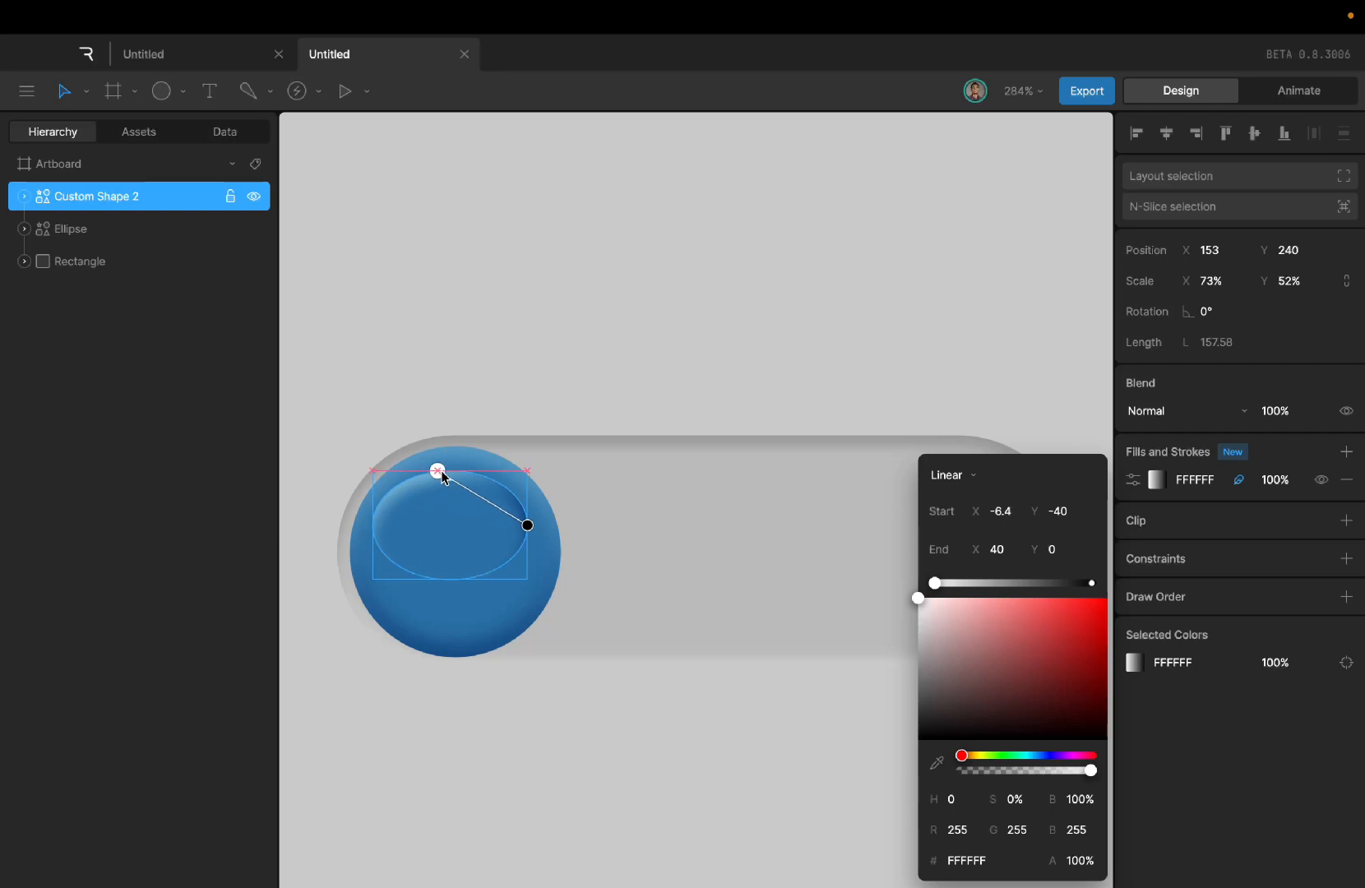
{"action": "left_click", "coordinate": [527, 526]}
{"action": "left_click_drag", "start_coordinate": [527, 526], "coordinate": [455, 580]}
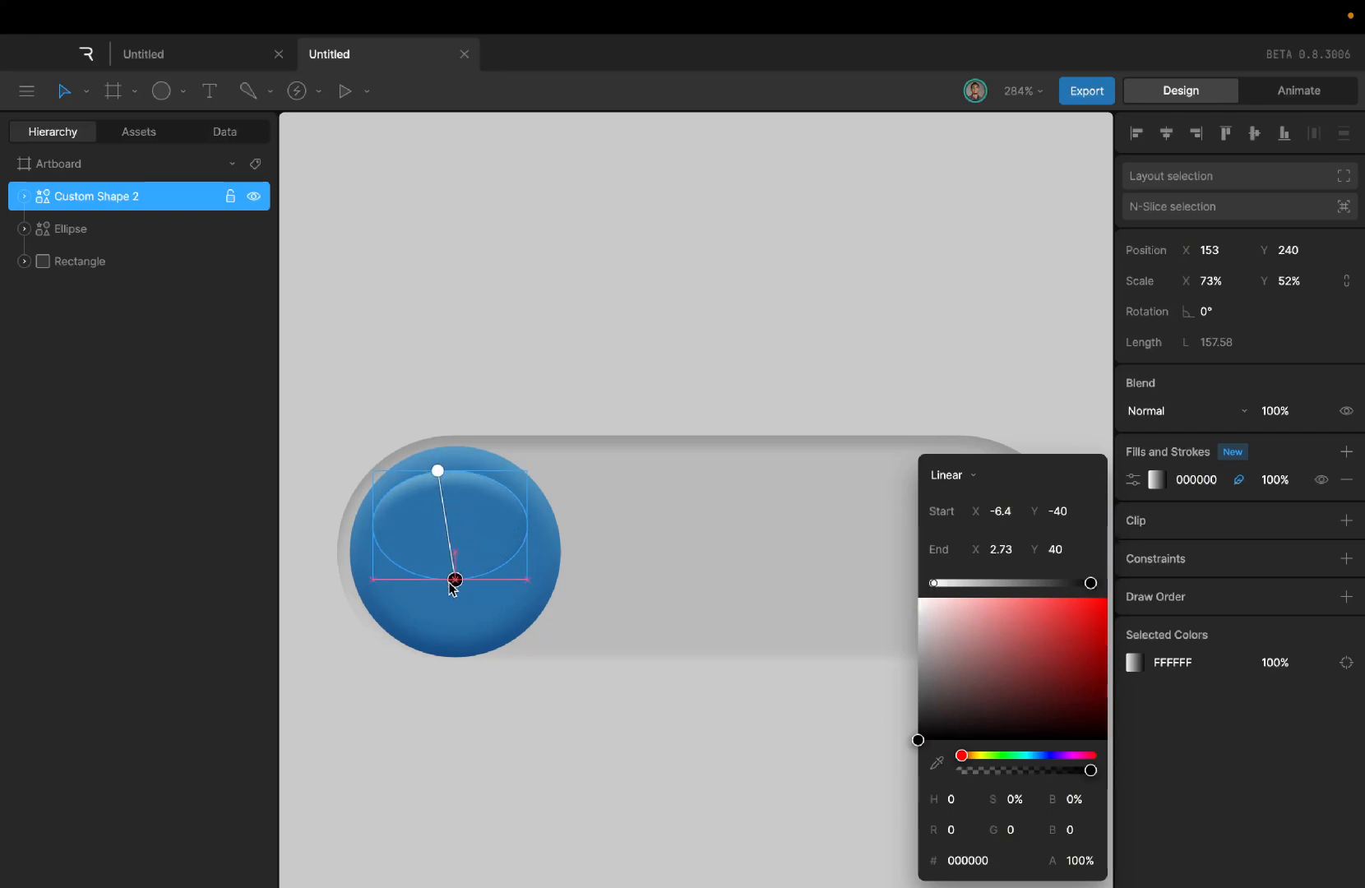
{"action": "left_click", "coordinate": [438, 472]}
{"action": "left_click_drag", "start_coordinate": [438, 472], "coordinate": [456, 471]}
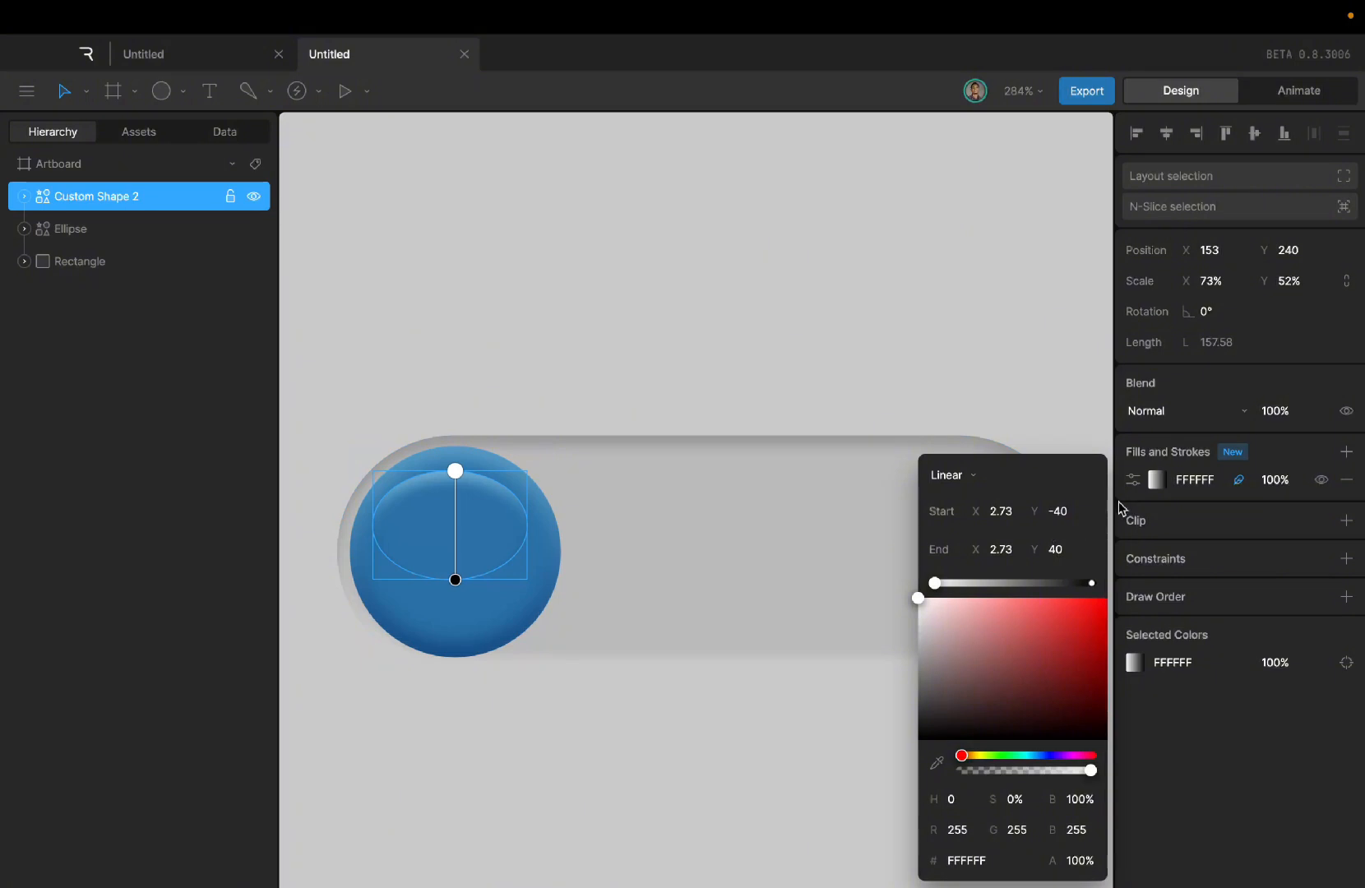
{"action": "left_click", "coordinate": [455, 581]}
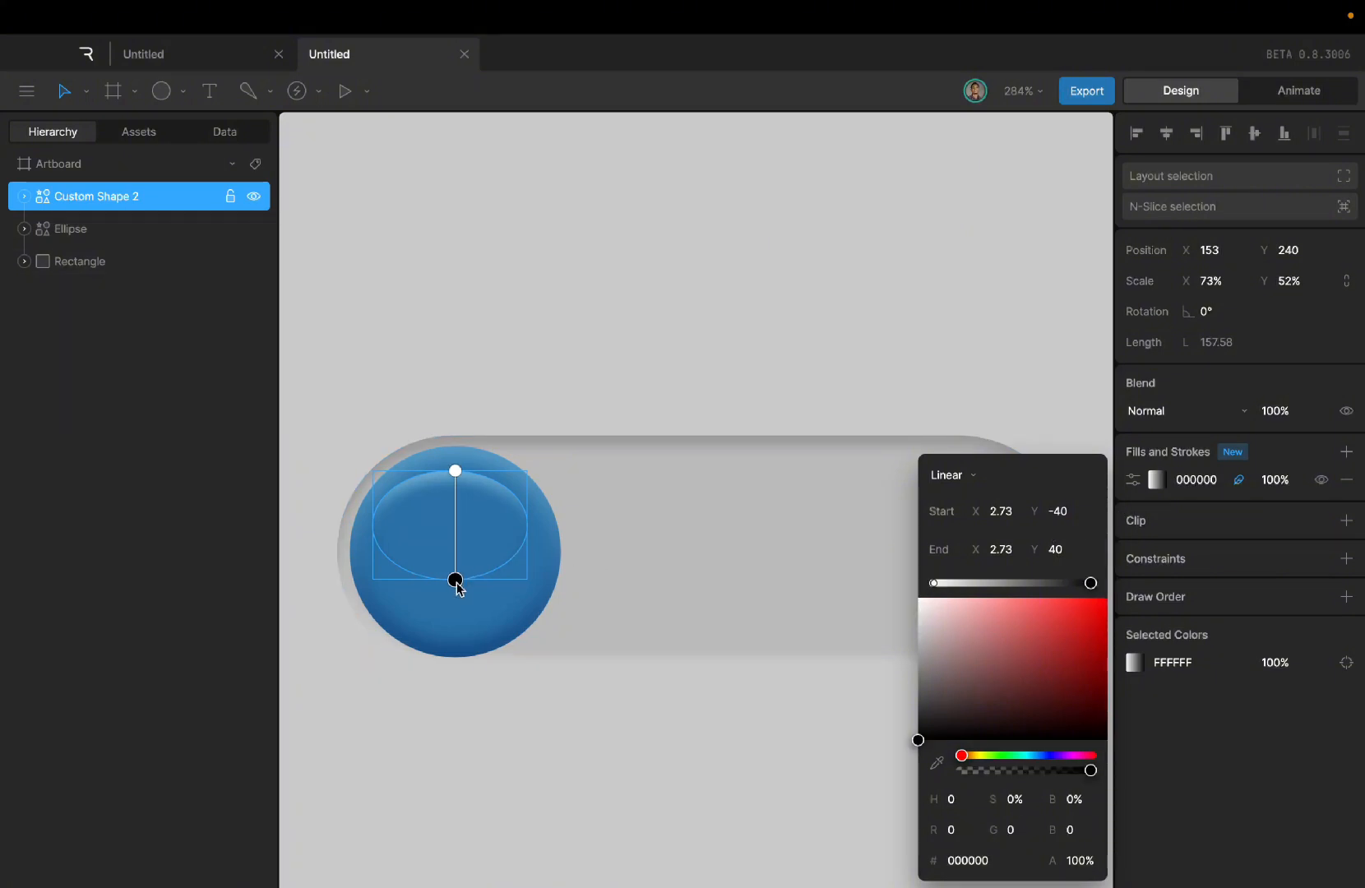
{"action": "left_click", "coordinate": [505, 527]}
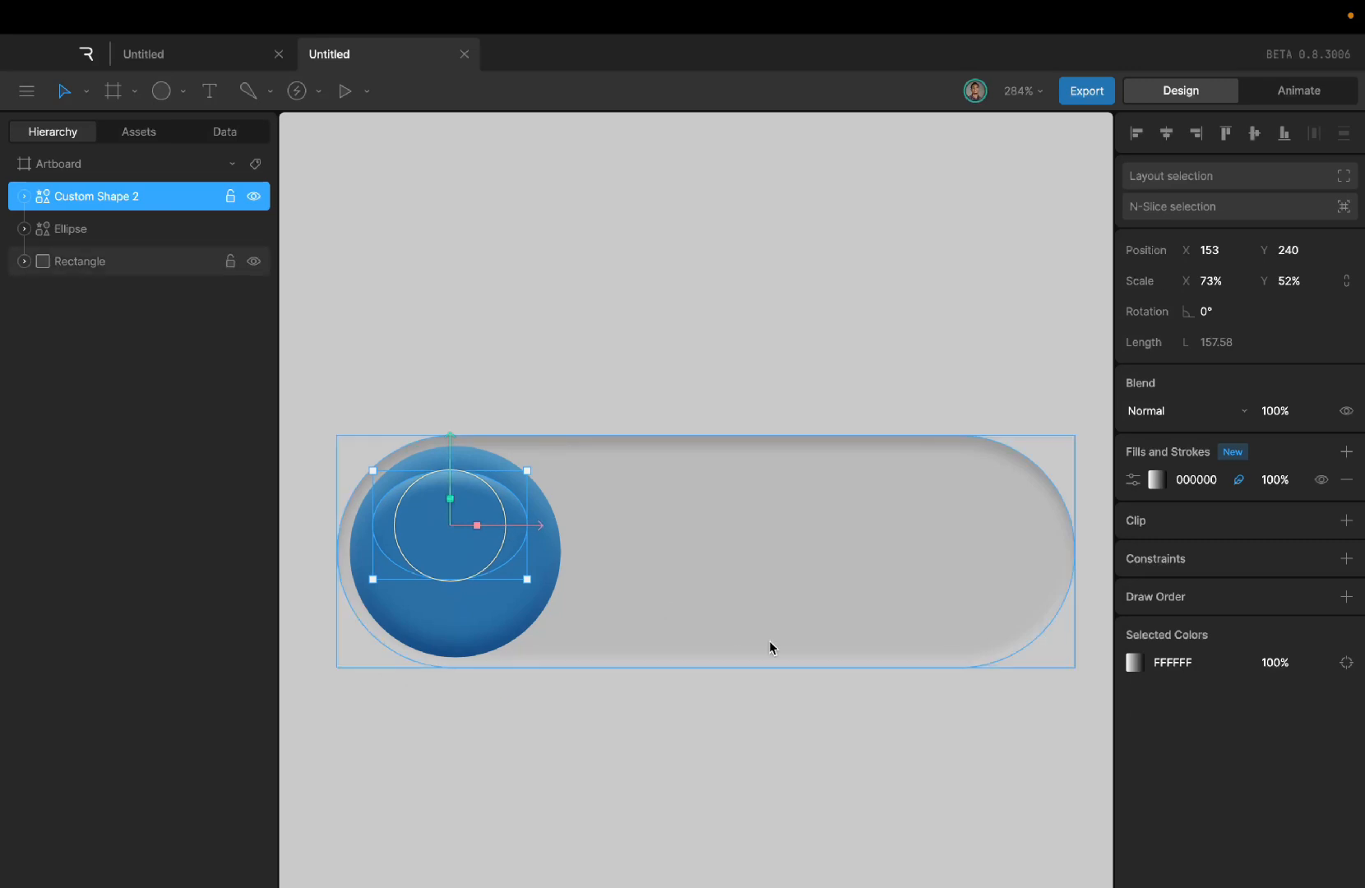
Step: Turn off the feather on the small ellipse's gradient fill
{"action": "left_click", "coordinate": [1133, 479]}
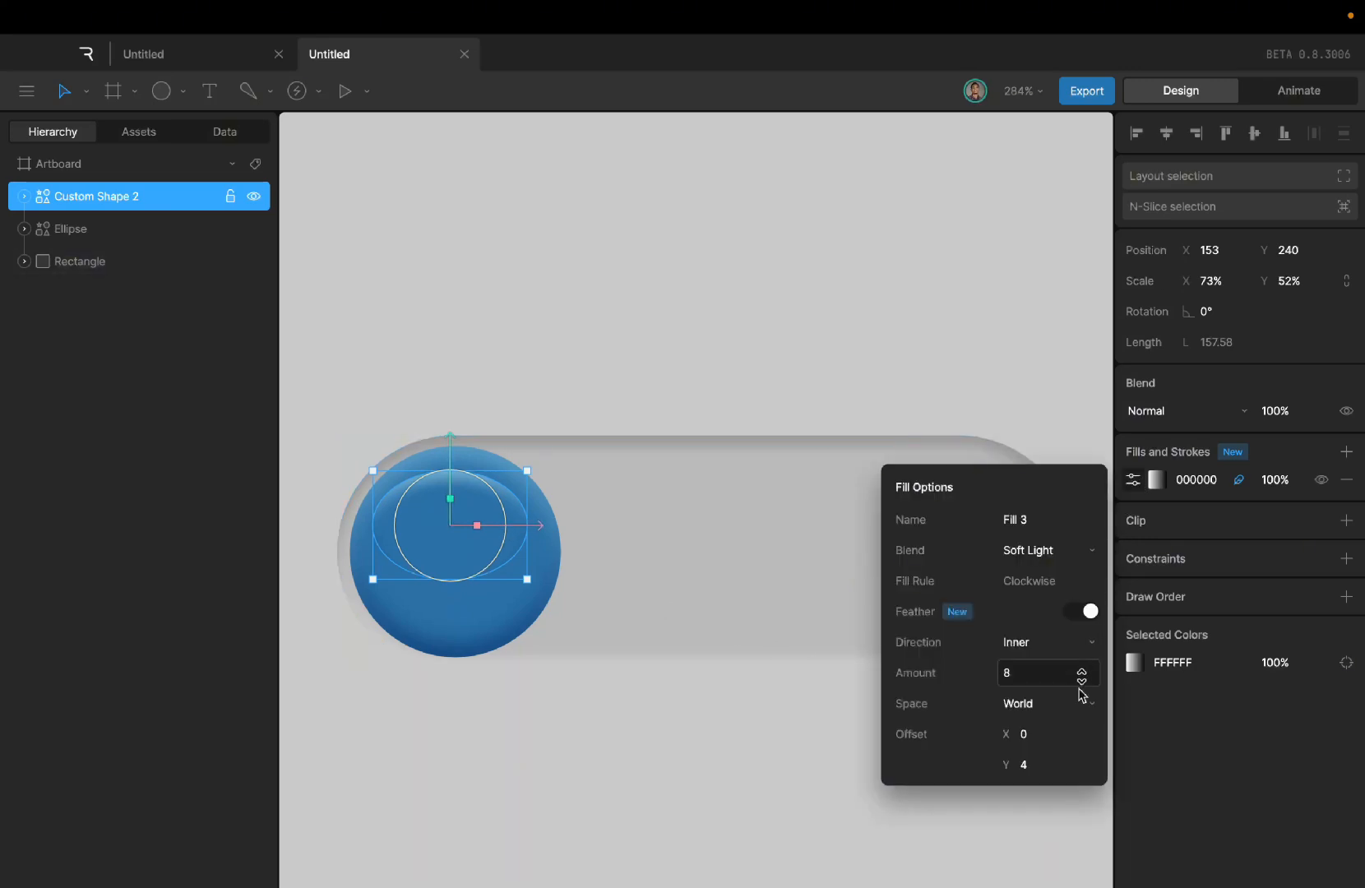
{"action": "left_click", "coordinate": [1091, 611]}
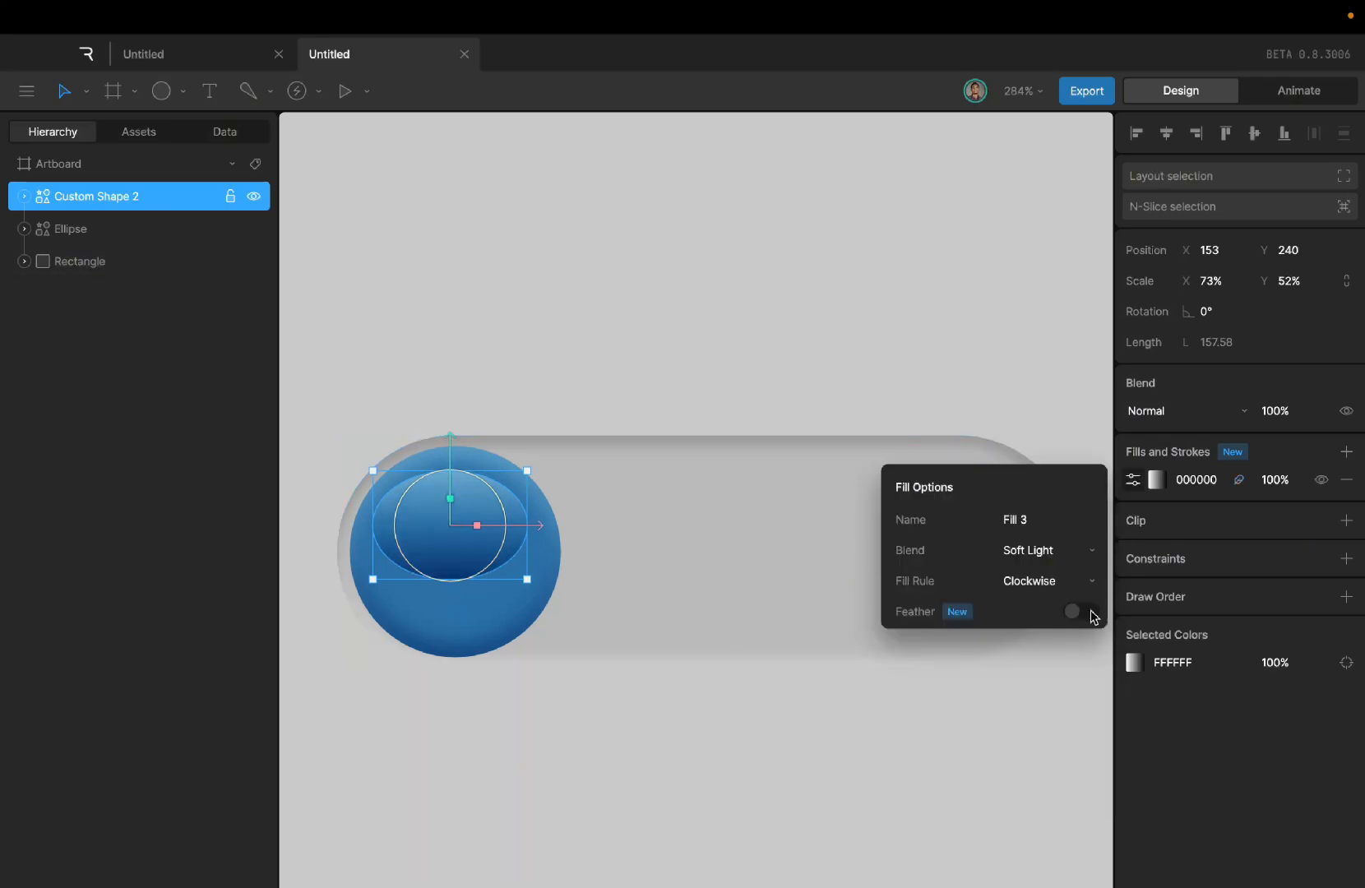
{"action": "left_click", "coordinate": [802, 650]}
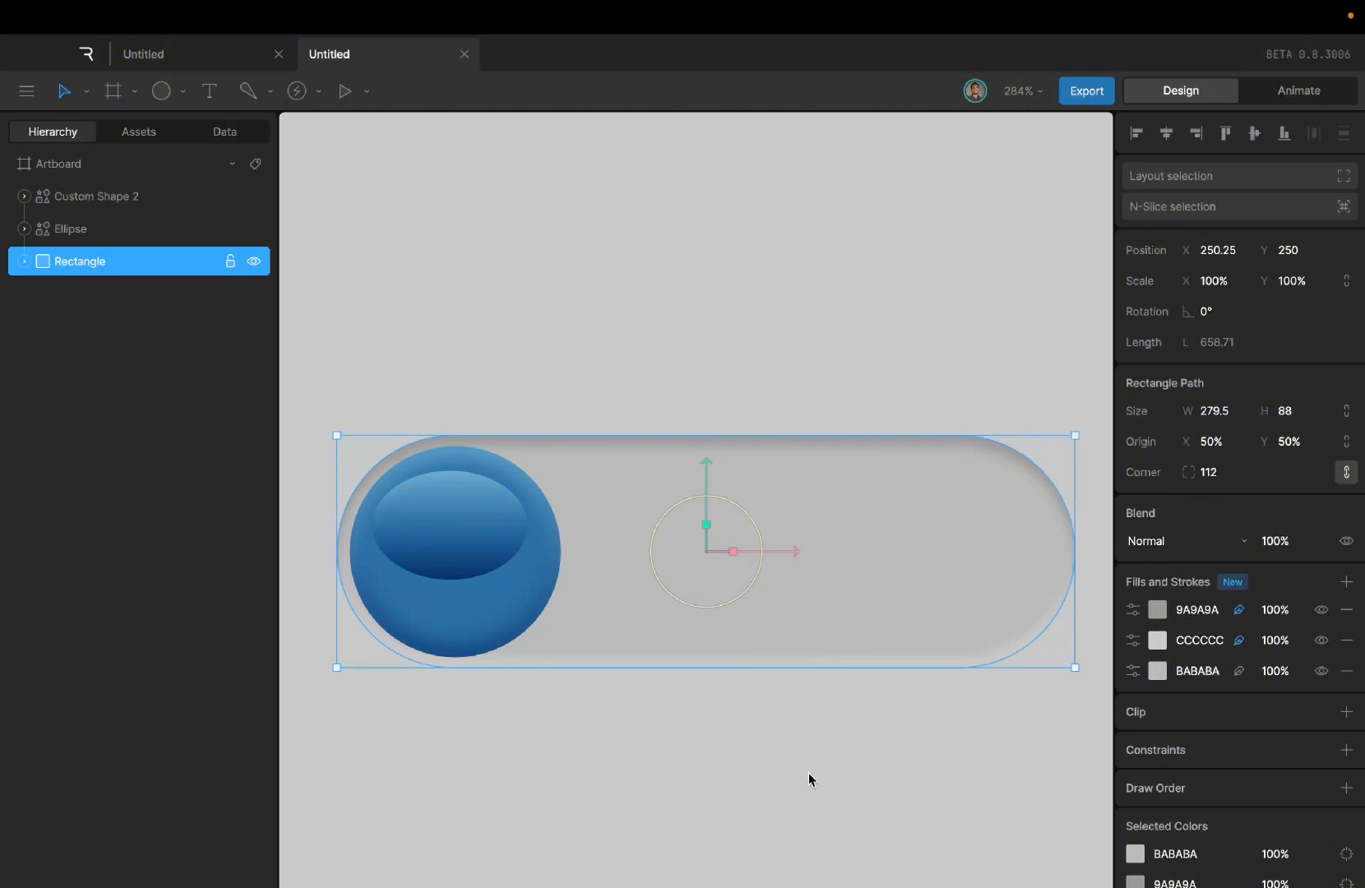
{"action": "scroll", "coordinate": [808, 773], "scroll_direction": "down", "scroll_amount": 3}
{"action": "scroll", "coordinate": [808, 774], "scroll_direction": "up", "scroll_amount": 4}
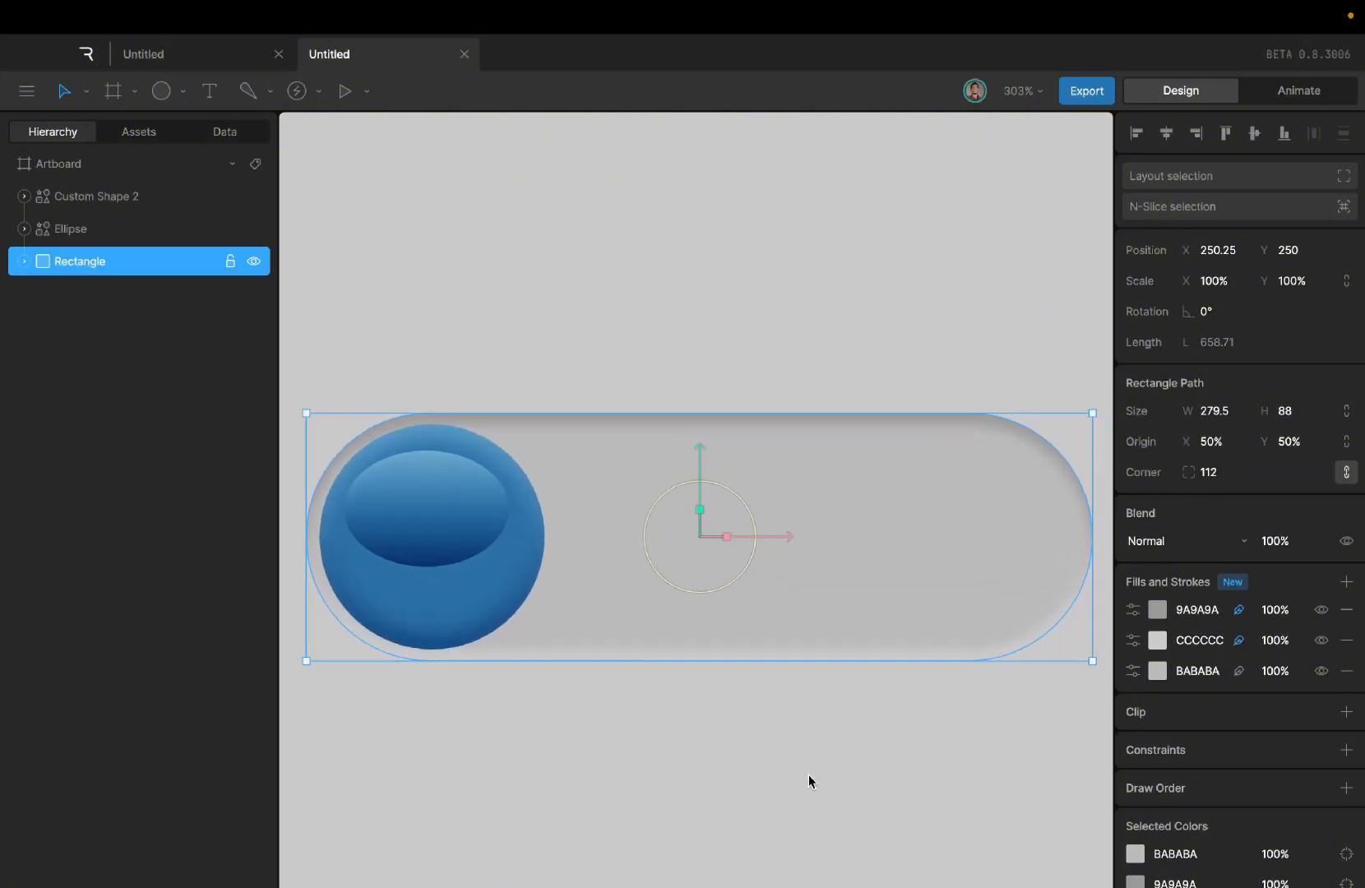
Step: Extend the small ellipse's gradient past its edges, with the black end at X 0, Y 50.2 and the white start slightly above the shape
{"action": "left_click", "coordinate": [429, 521]}
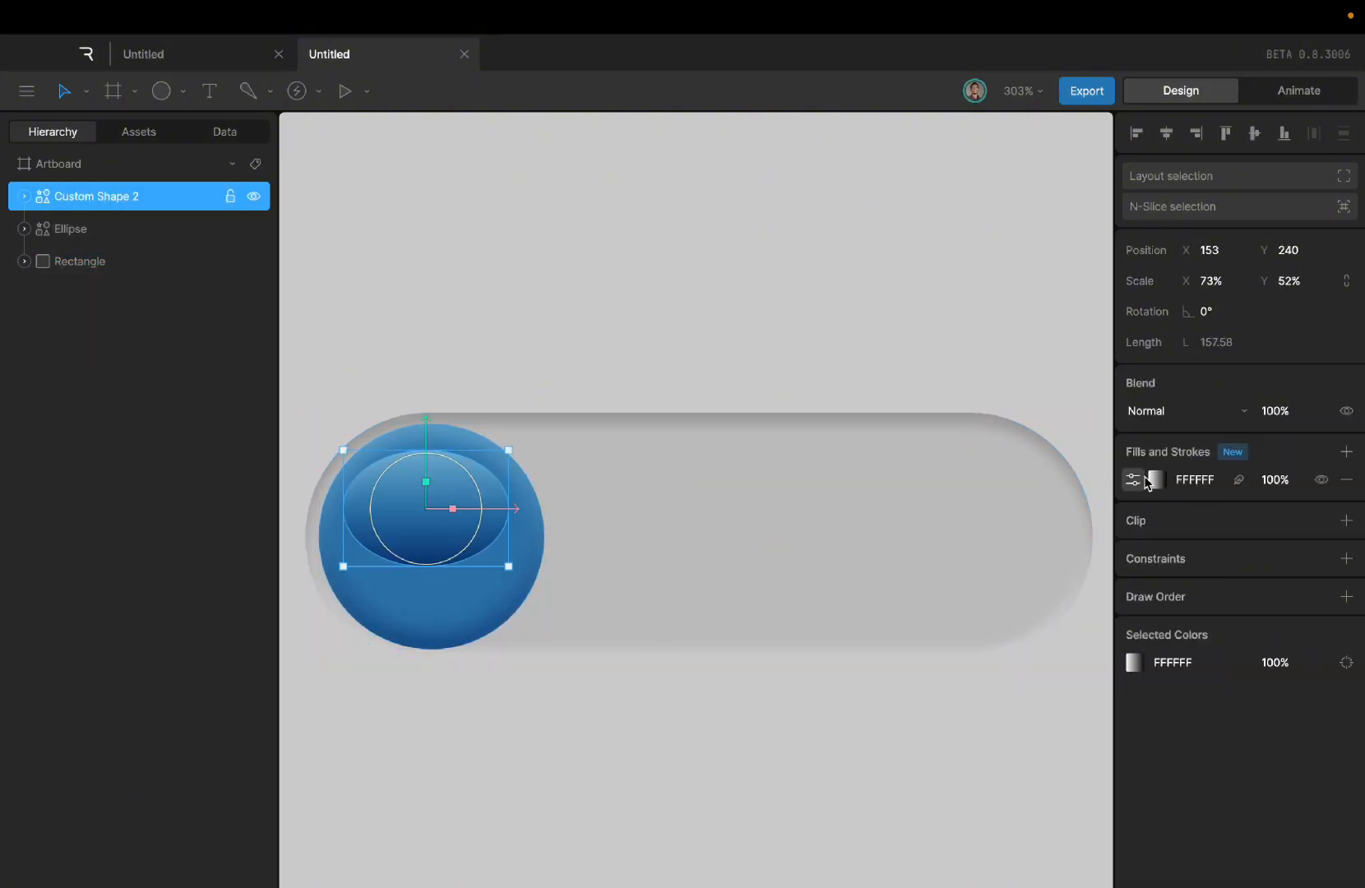
{"action": "left_click", "coordinate": [1146, 481]}
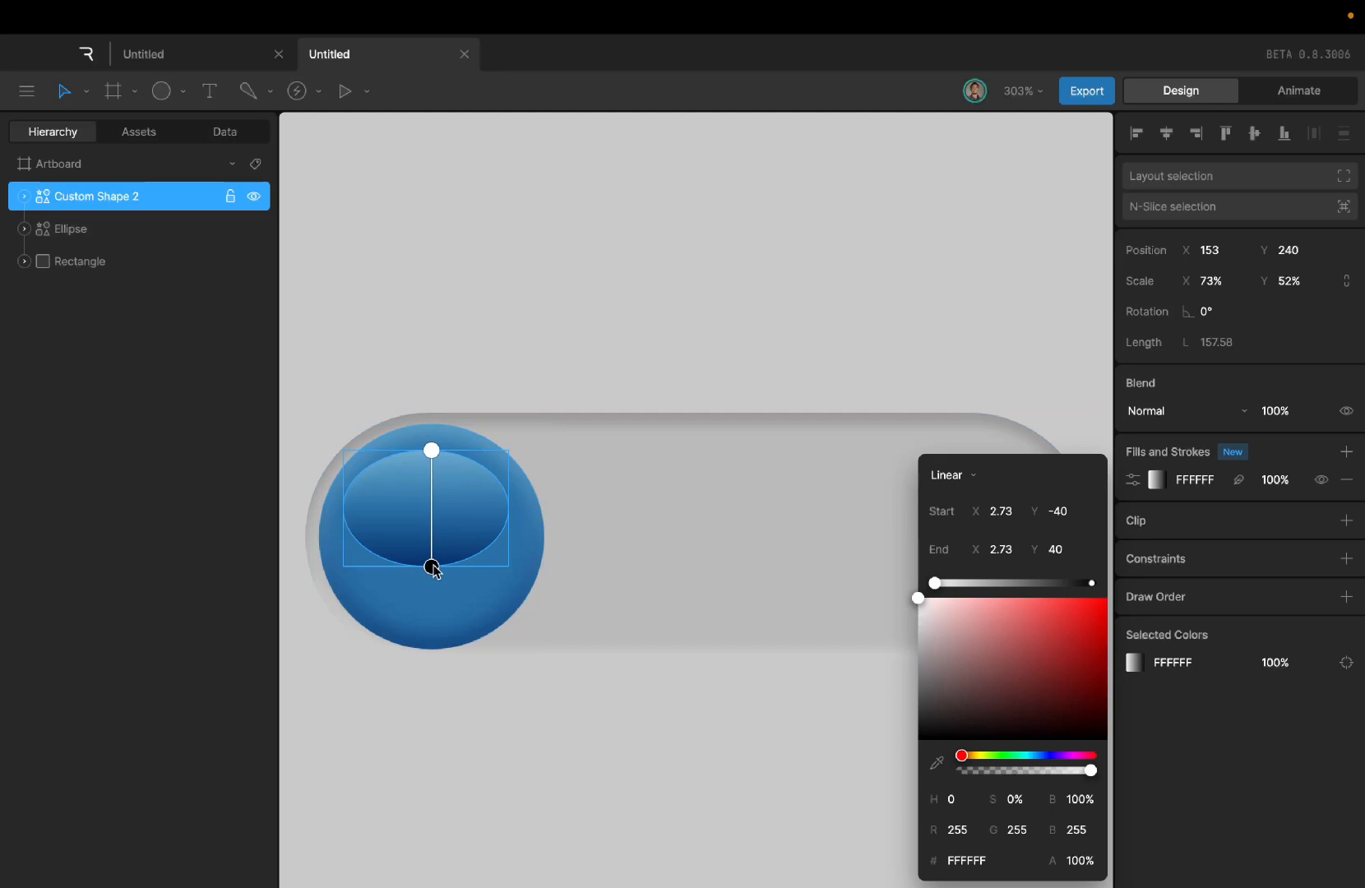
{"action": "left_click_drag", "start_coordinate": [432, 567], "coordinate": [430, 586]}
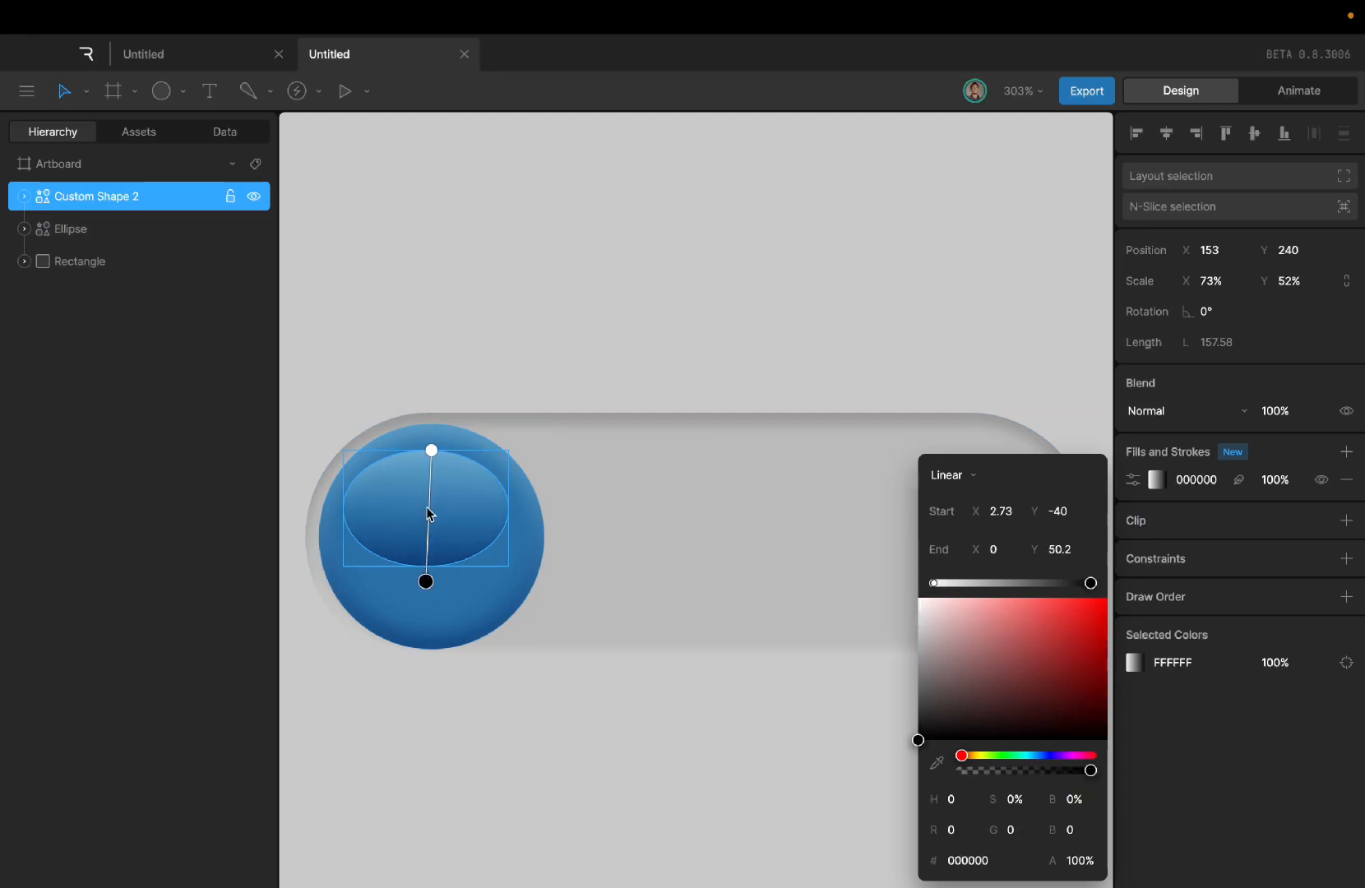
{"action": "left_click_drag", "start_coordinate": [432, 457], "coordinate": [433, 442]}
{"action": "left_click", "coordinate": [567, 480]}
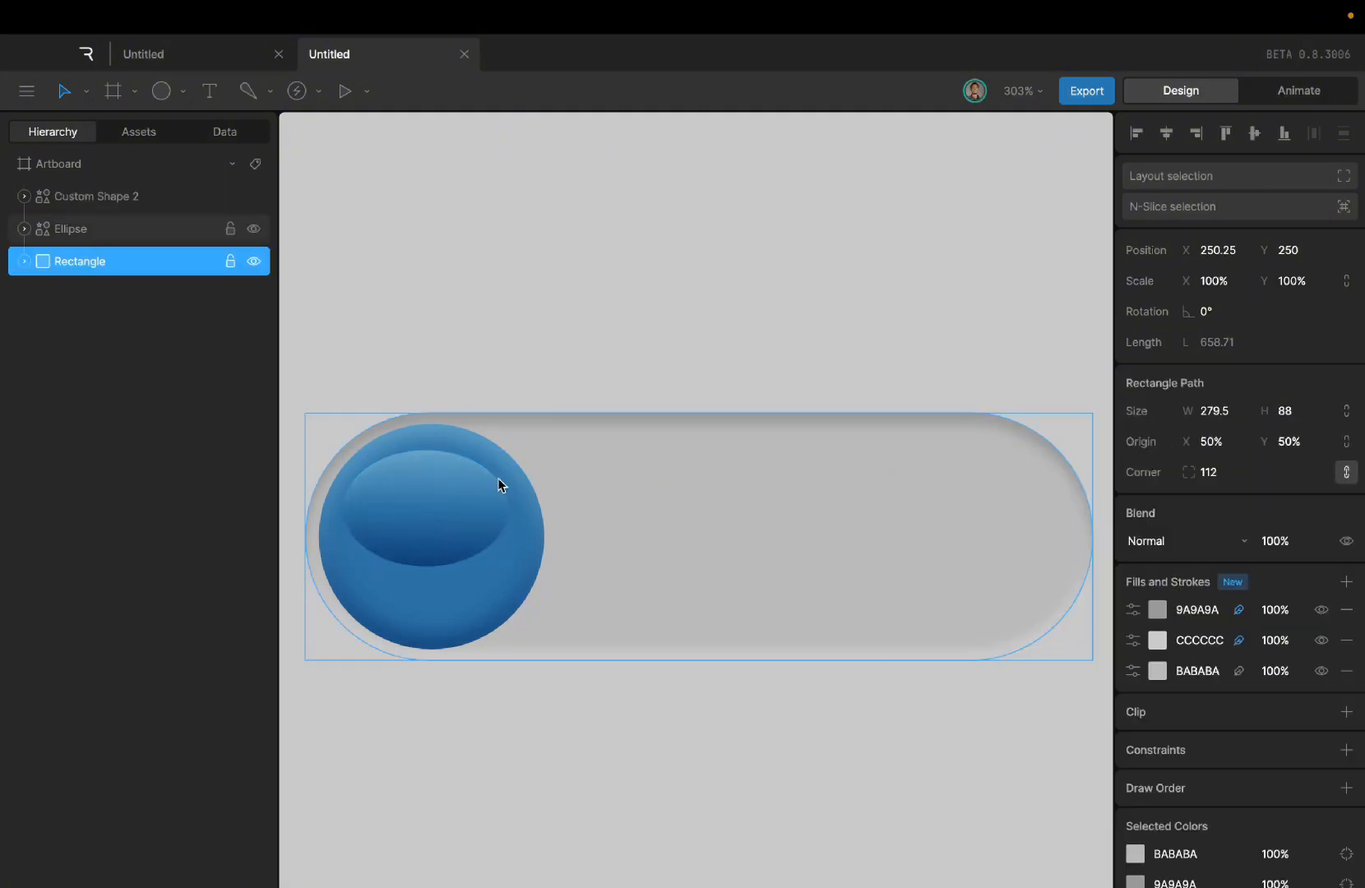
{"action": "left_click", "coordinate": [498, 481]}
{"action": "left_click", "coordinate": [593, 549]}
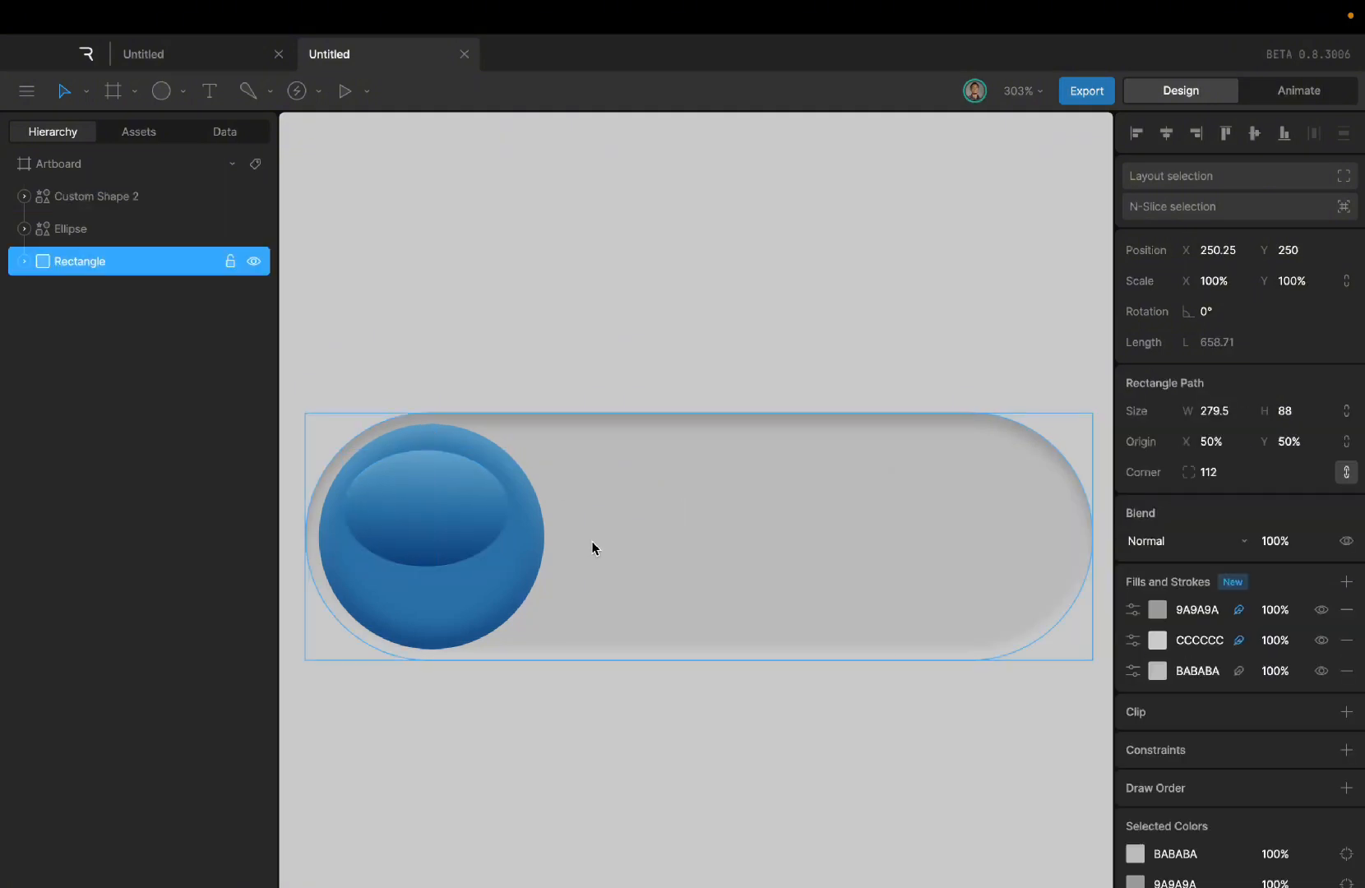
{"action": "left_click", "coordinate": [423, 511]}
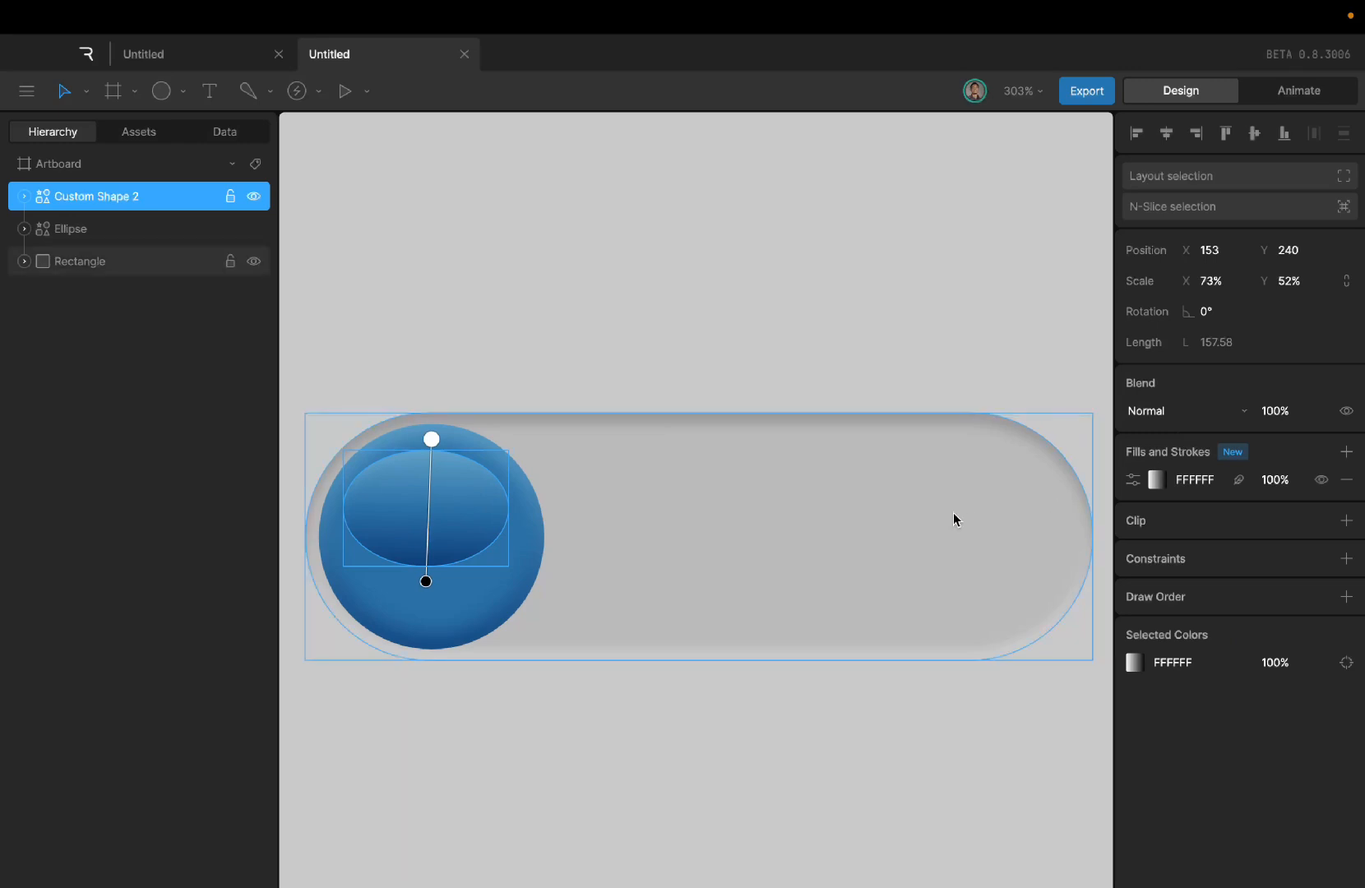
{"action": "left_click", "coordinate": [330, 326]}
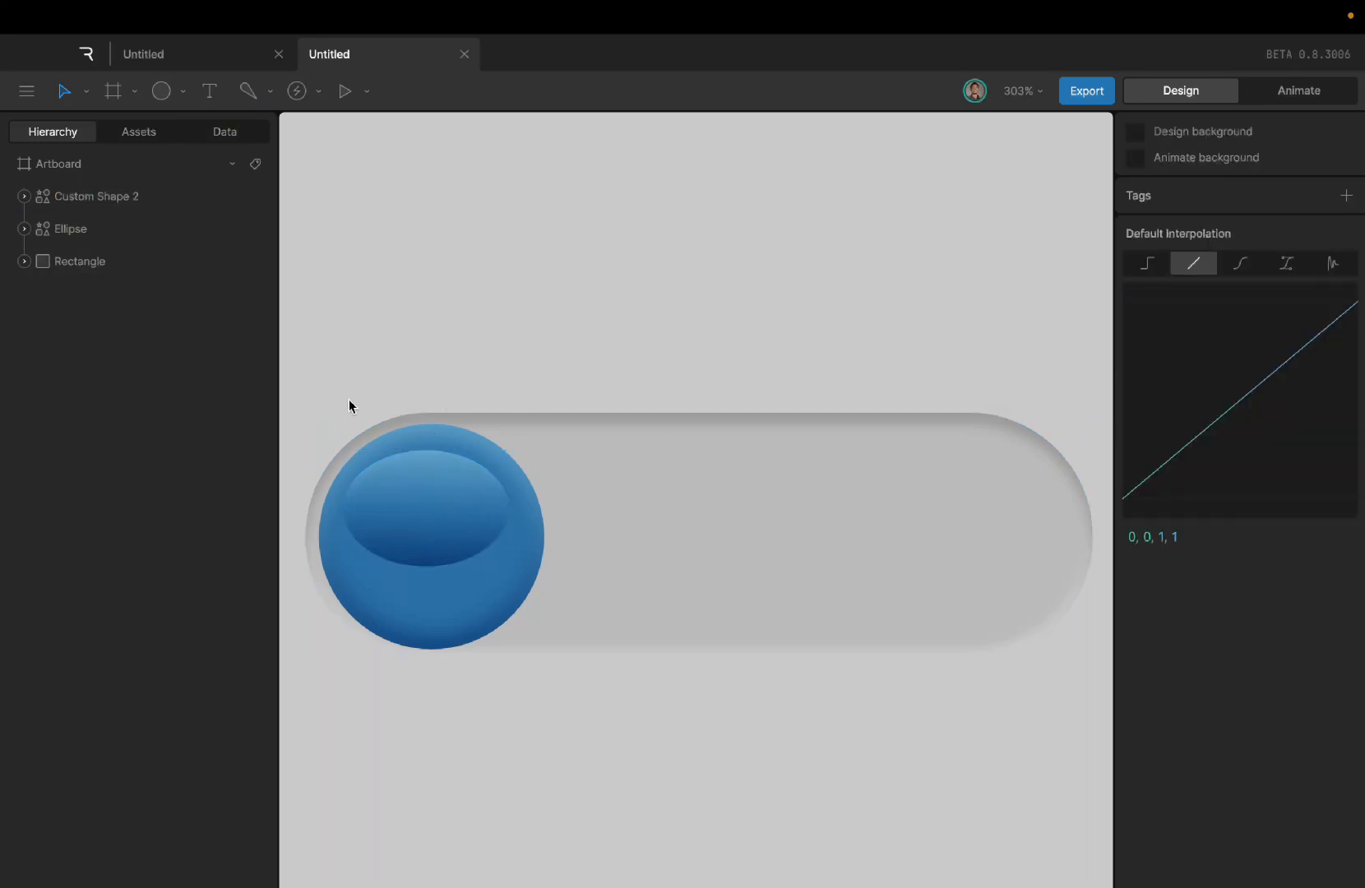
Step: Move the small gradient ellipse down to Y 250 so it is vertically centred on the knob
{"action": "left_click", "coordinate": [439, 532]}
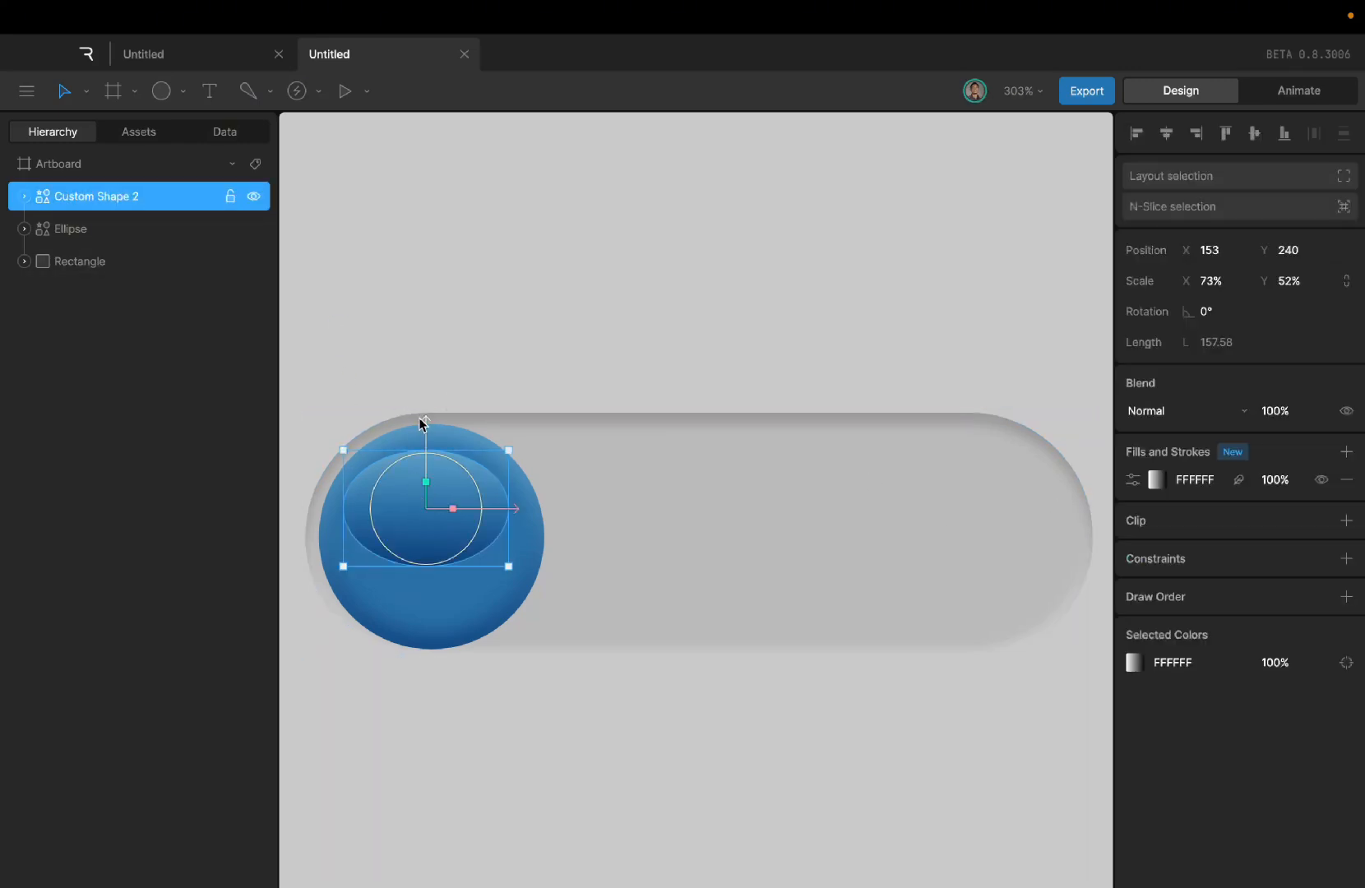
{"action": "mouse_move", "coordinate": [425, 427]}
{"action": "left_mouse_down"}
{"action": "mouse_move", "coordinate": [425, 453]}
{"action": "mouse_move", "coordinate": [425, 437]}
{"action": "left_mouse_up"}
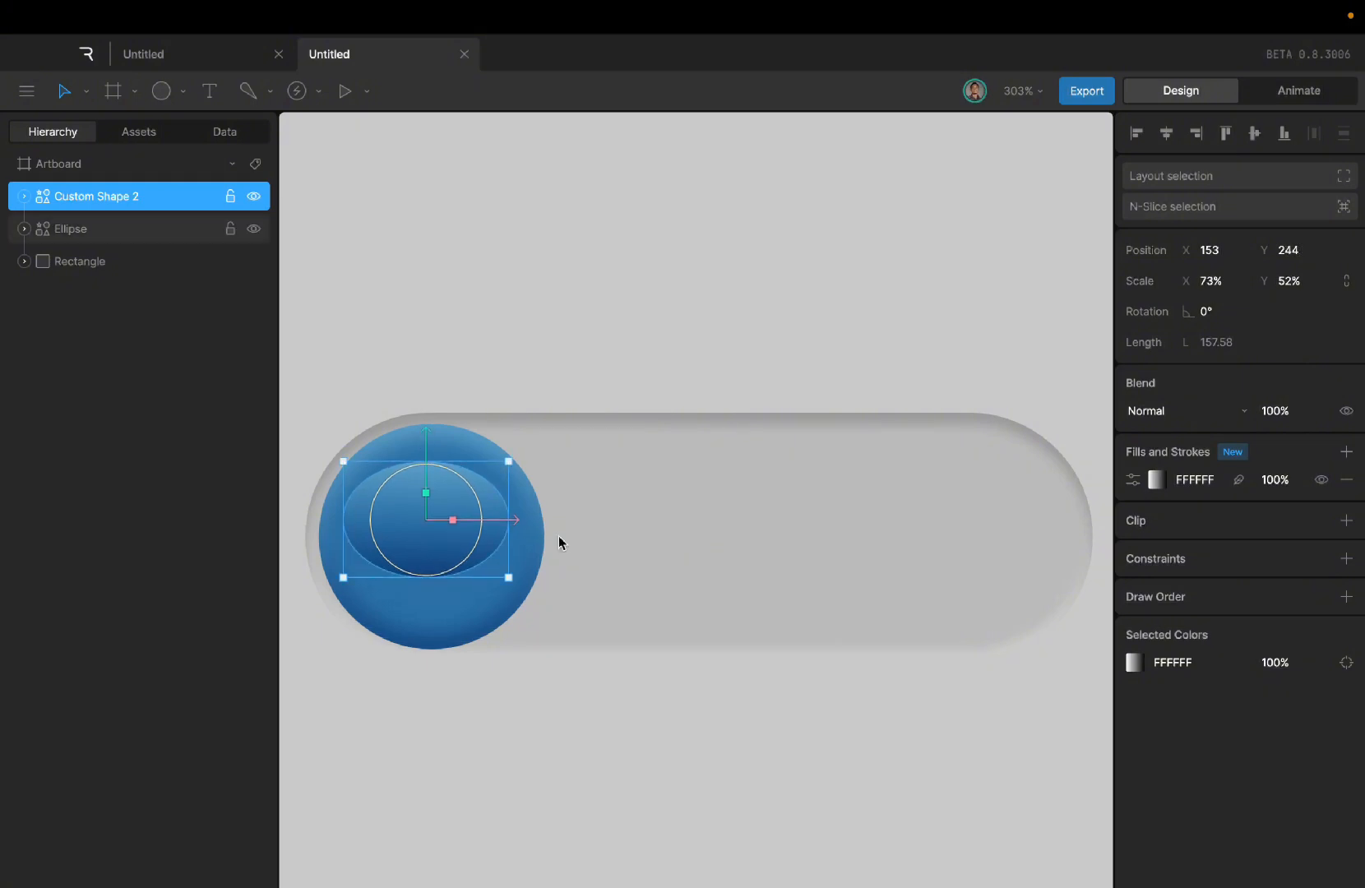
{"action": "left_click", "coordinate": [637, 590]}
{"action": "left_click", "coordinate": [547, 773]}
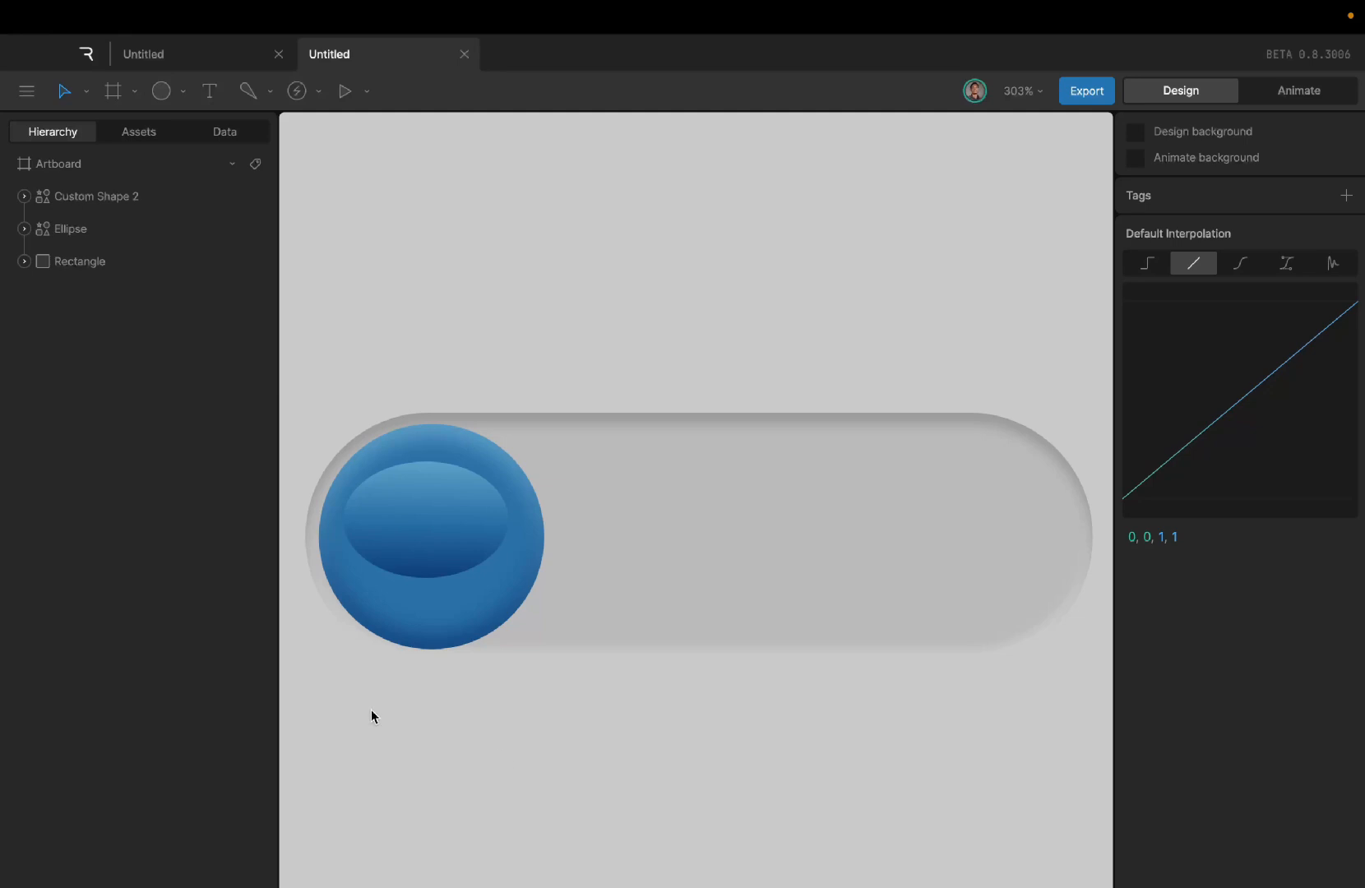
{"action": "left_click", "coordinate": [435, 508]}
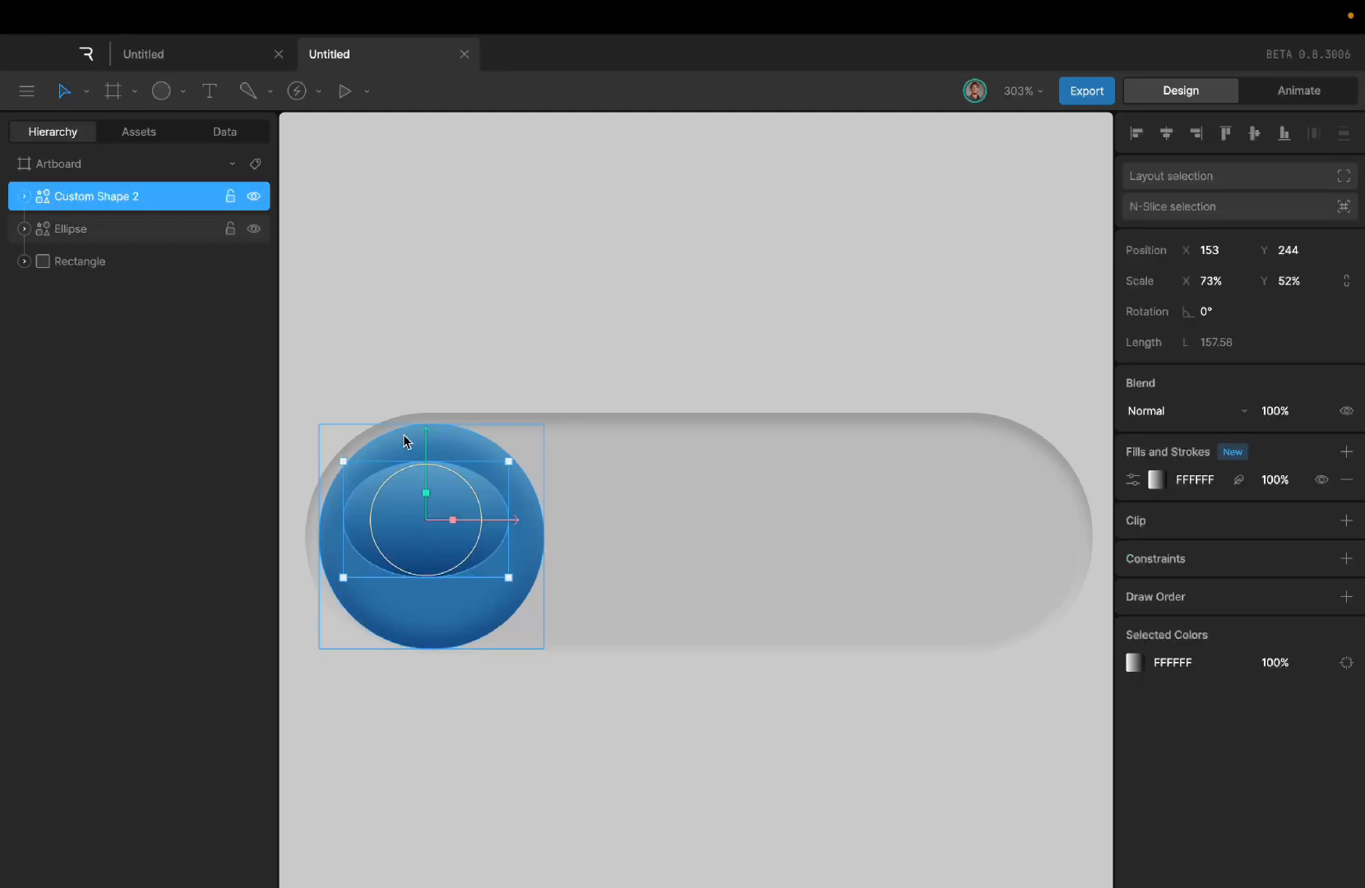
{"action": "left_click_drag", "start_coordinate": [425, 451], "coordinate": [426, 455]}
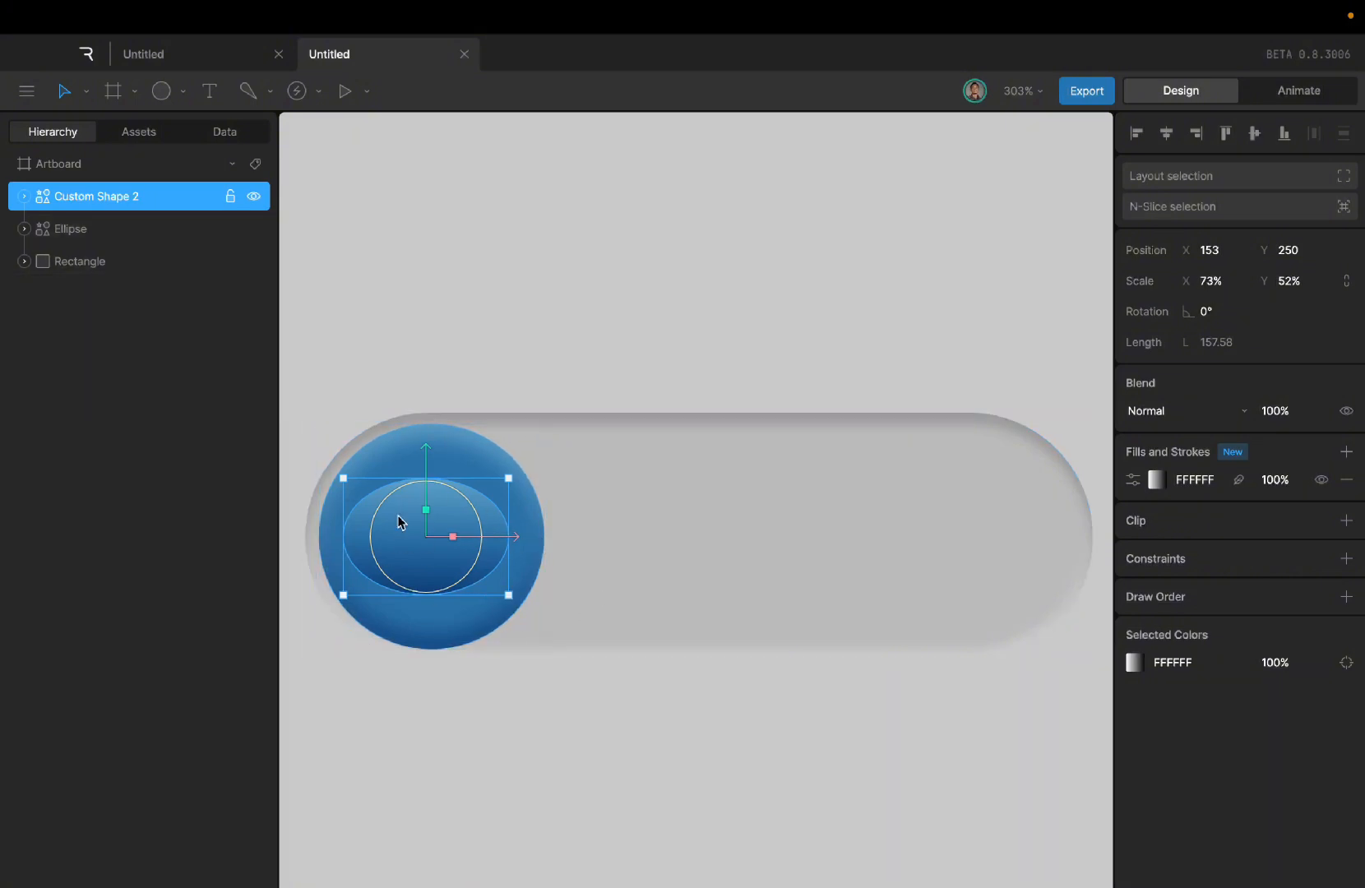
{"action": "left_click", "coordinate": [453, 665]}
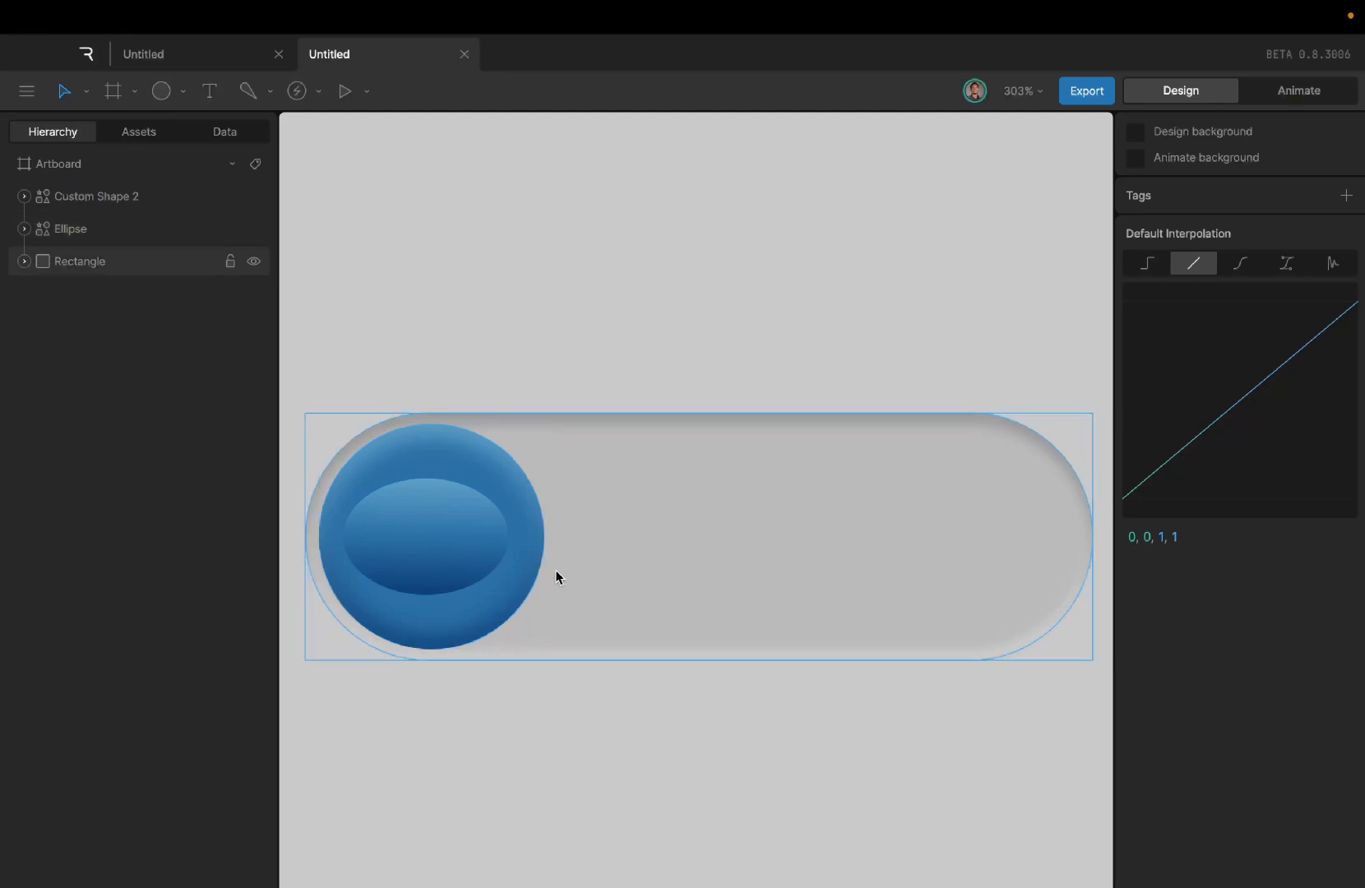
Step: Rename the pill-shaped rectangle as Track
{"action": "scroll", "coordinate": [414, 614], "scroll_direction": "down", "scroll_amount": 2}
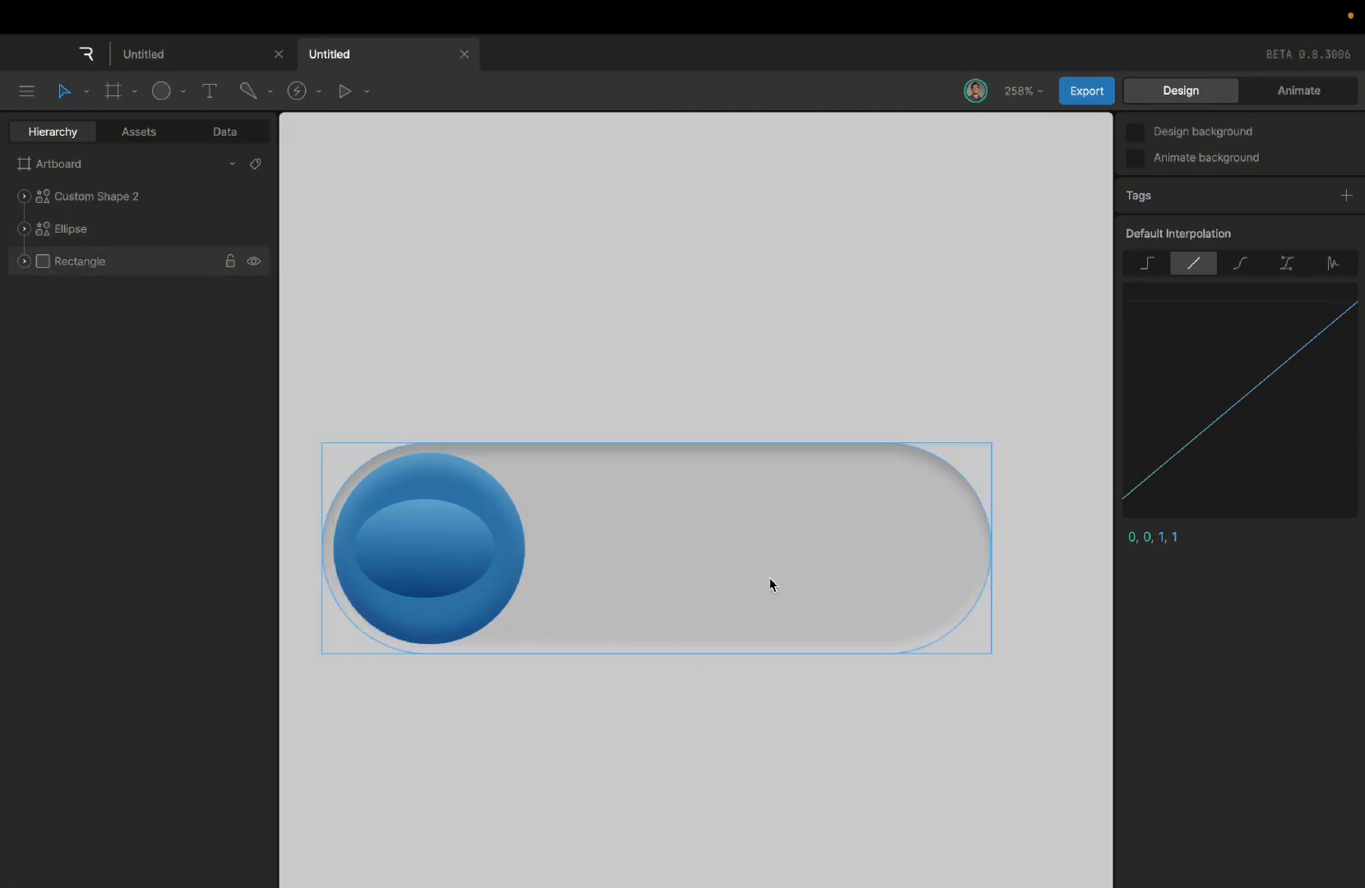
{"action": "left_click", "coordinate": [25, 262]}
{"action": "left_click", "coordinate": [26, 262]}
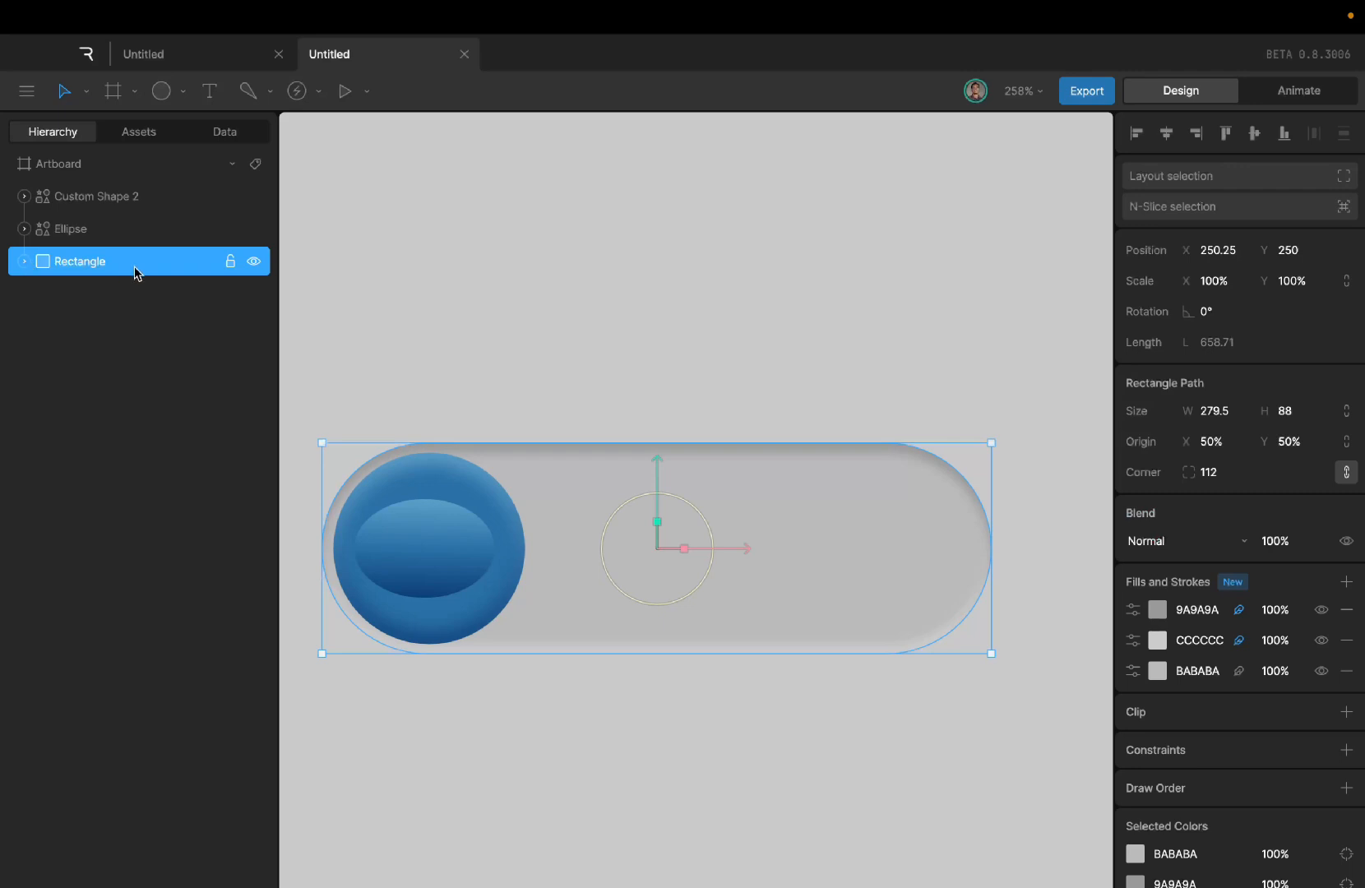
{"action": "double_click", "coordinate": [92, 261]}
{"action": "type", "text": "Track"}
Step: Rename the blue circle's layer as Knob and the small gradient ellipse's layer, Custom Shape 2, as Innerknob
{"action": "double_click", "coordinate": [84, 229]}
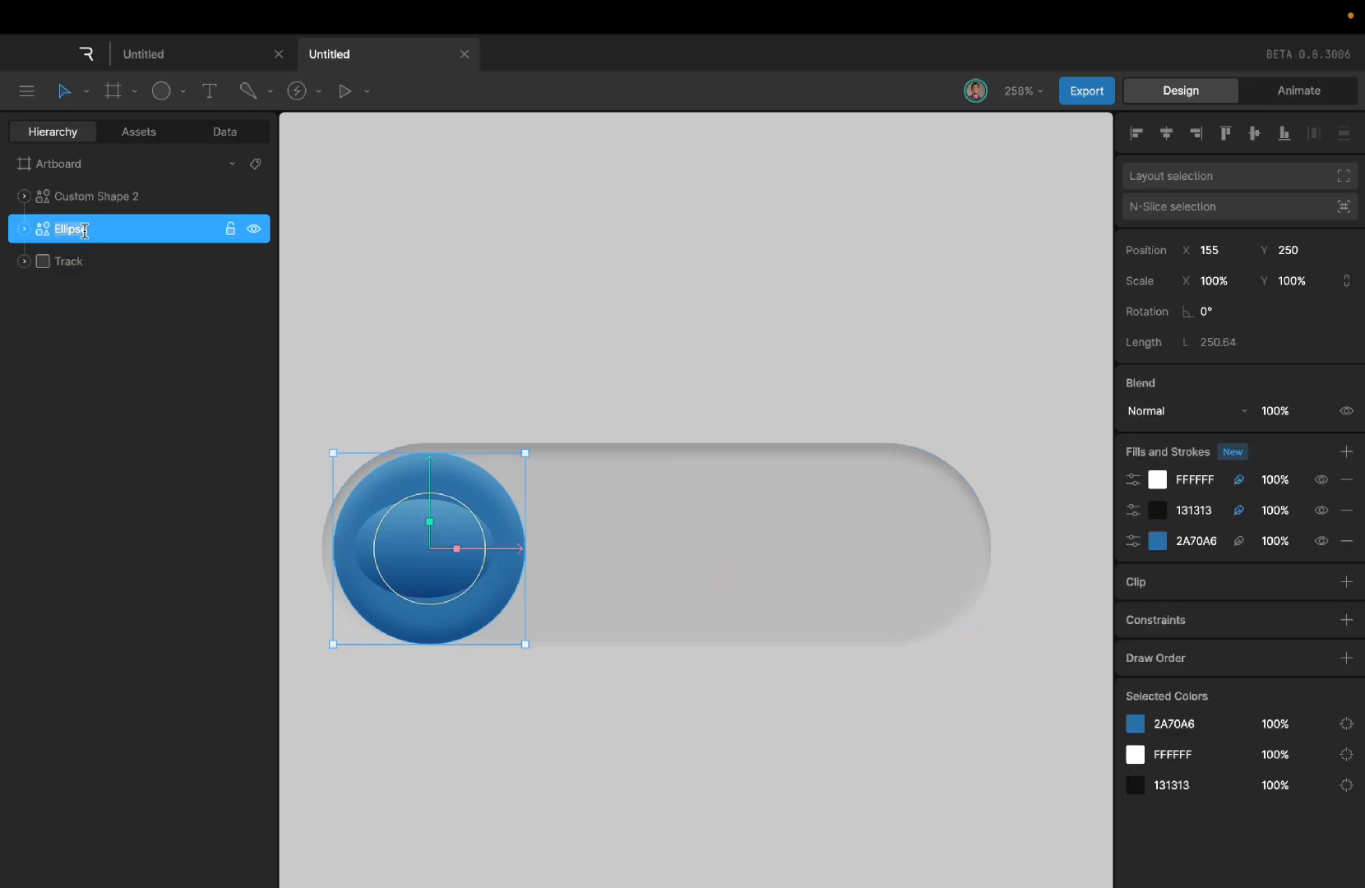
{"action": "type", "text": "Knob"}
{"action": "left_click", "coordinate": [97, 193]}
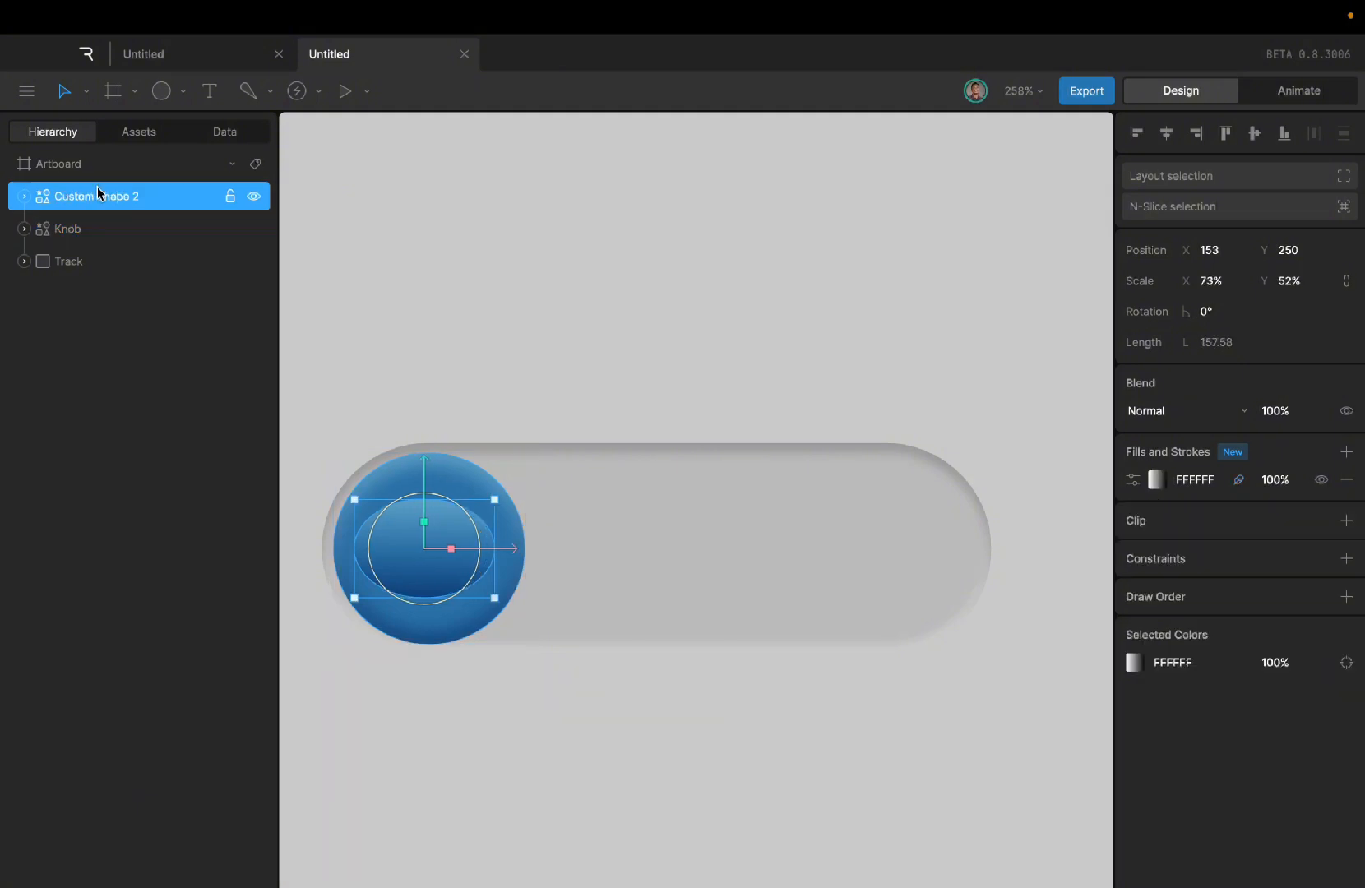
{"action": "double_click", "coordinate": [116, 197]}
{"action": "key", "text": "BackSpace"}
{"action": "type", "text": "Innerknob"}
{"action": "key", "text": "Return"}
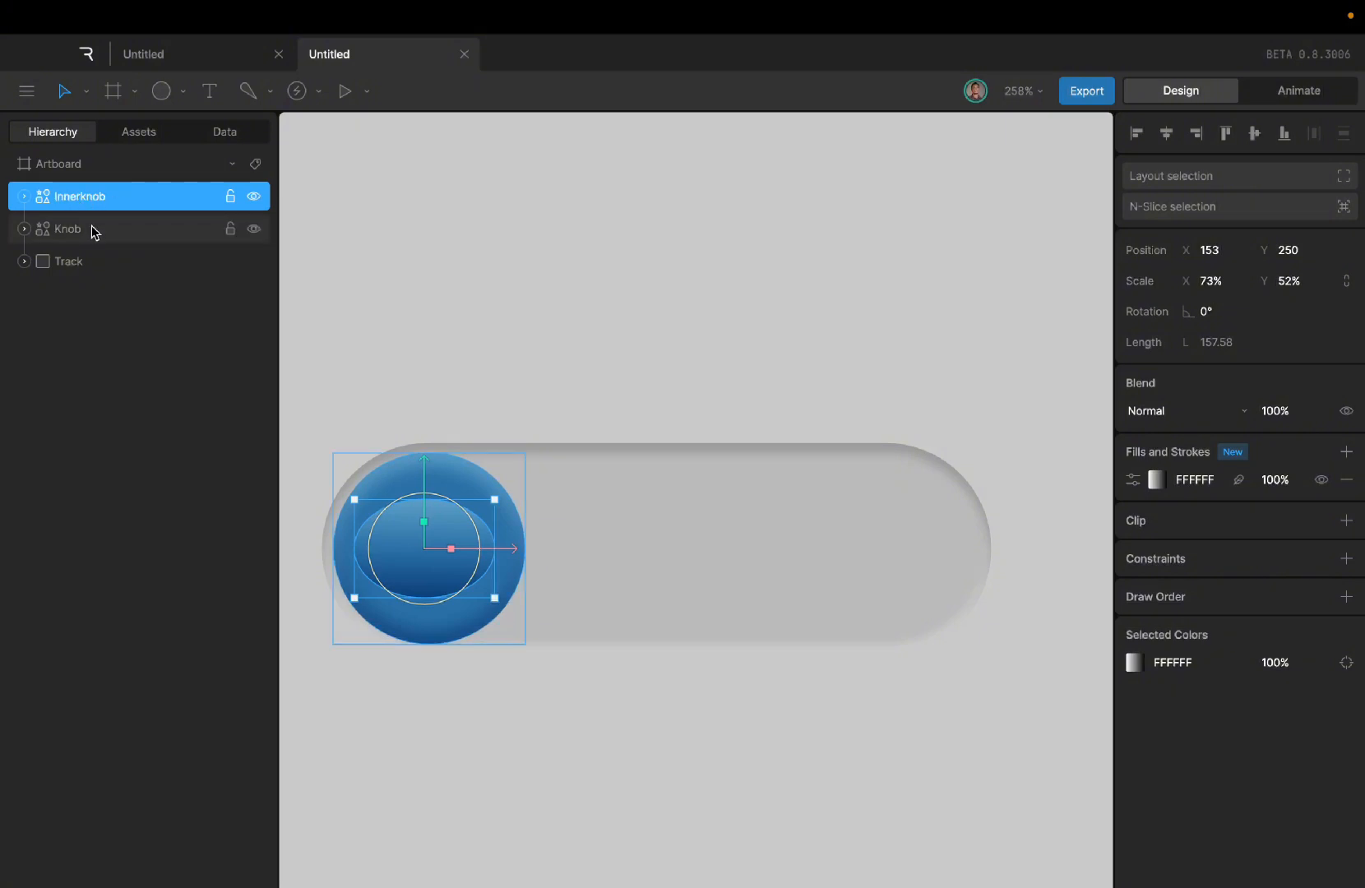
Step: Group the Innerknob and Knob layers and name the group Knob
{"action": "left_click", "coordinate": [92, 225]}
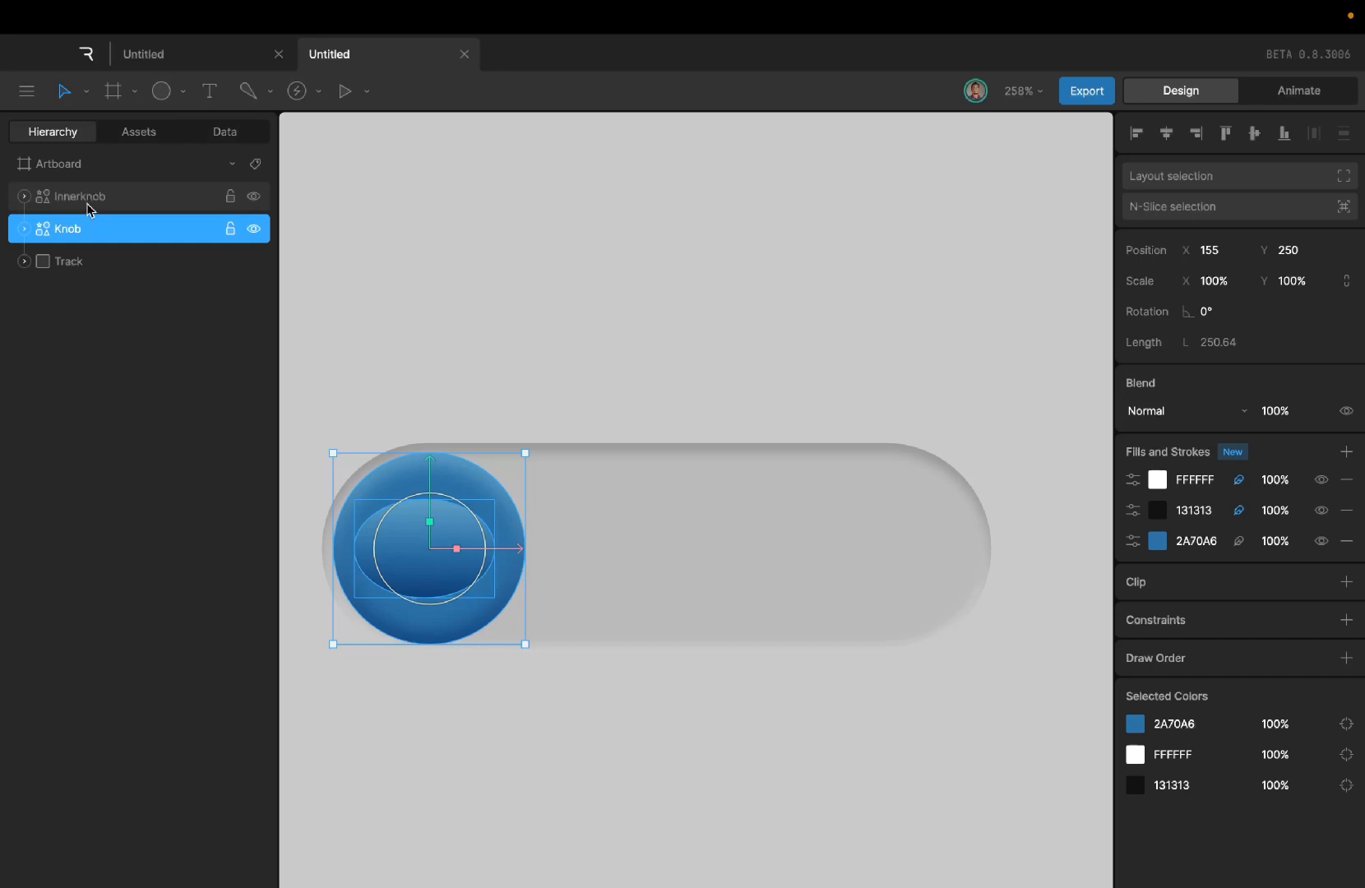
{"action": "left_click", "coordinate": [88, 204], "text": "shift"}
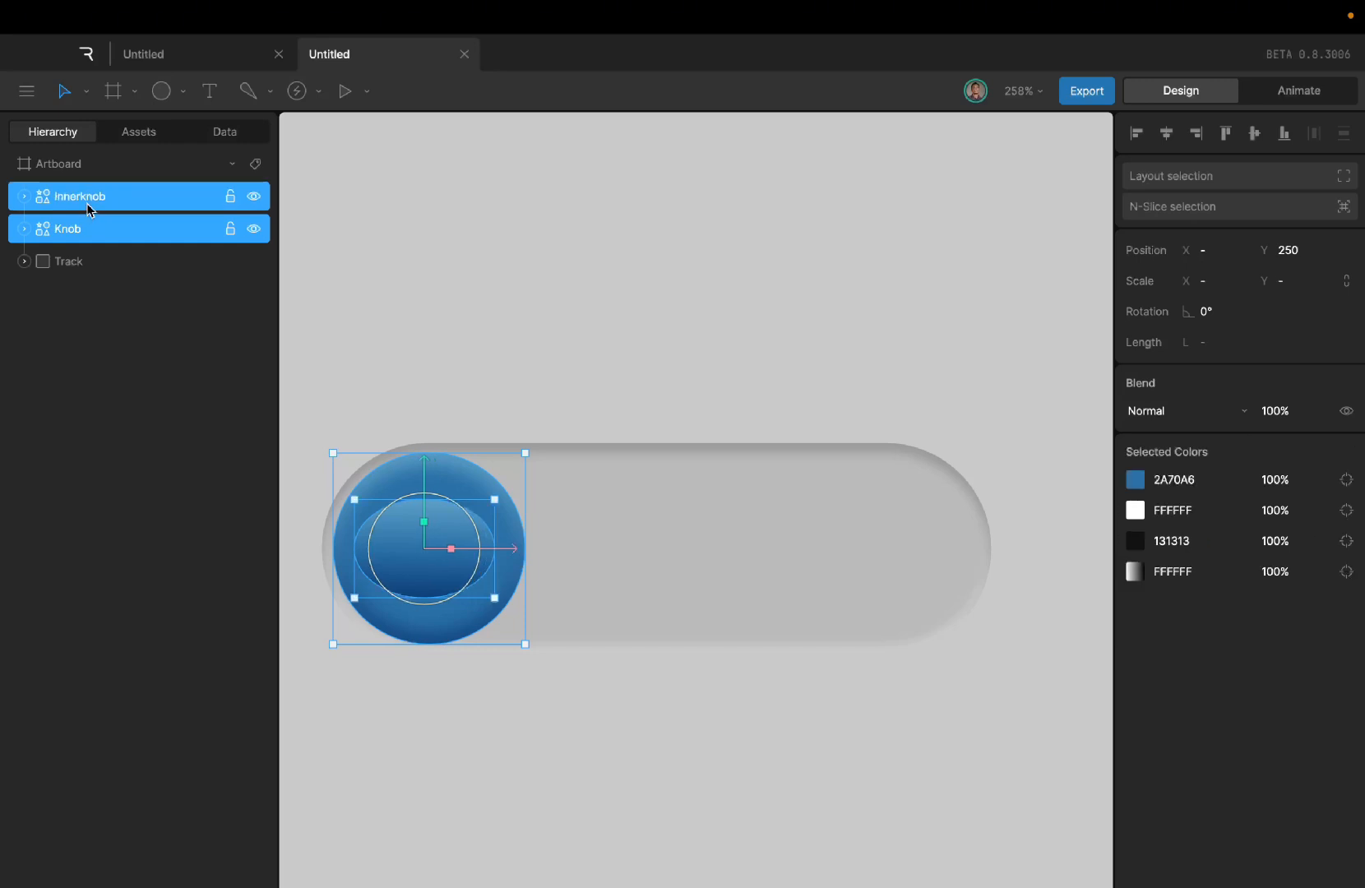
{"action": "key", "text": "super+g"}
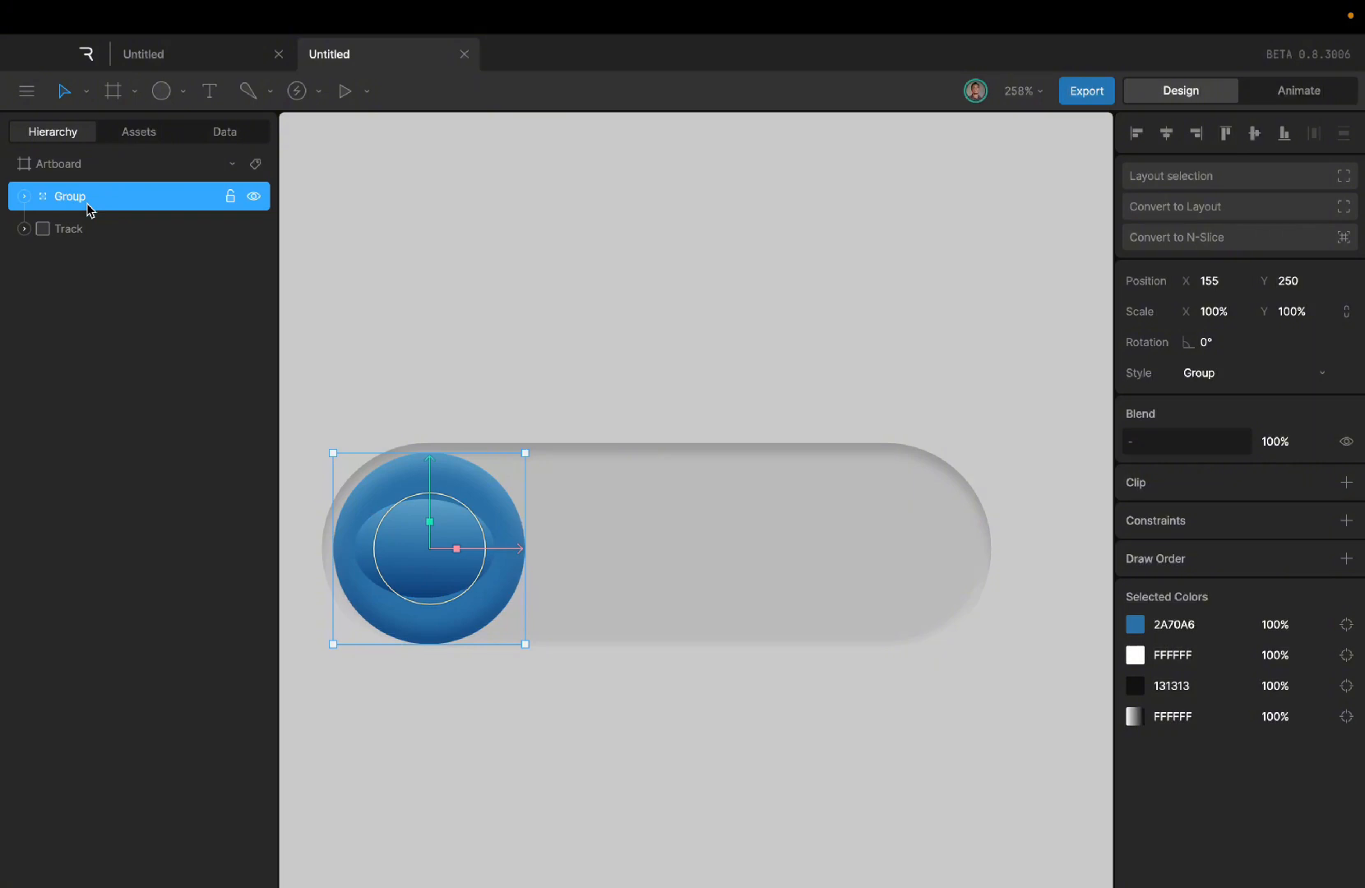
{"action": "double_click", "coordinate": [88, 209]}
{"action": "type", "text": "Knob"}
{"action": "key", "text": "Return"}
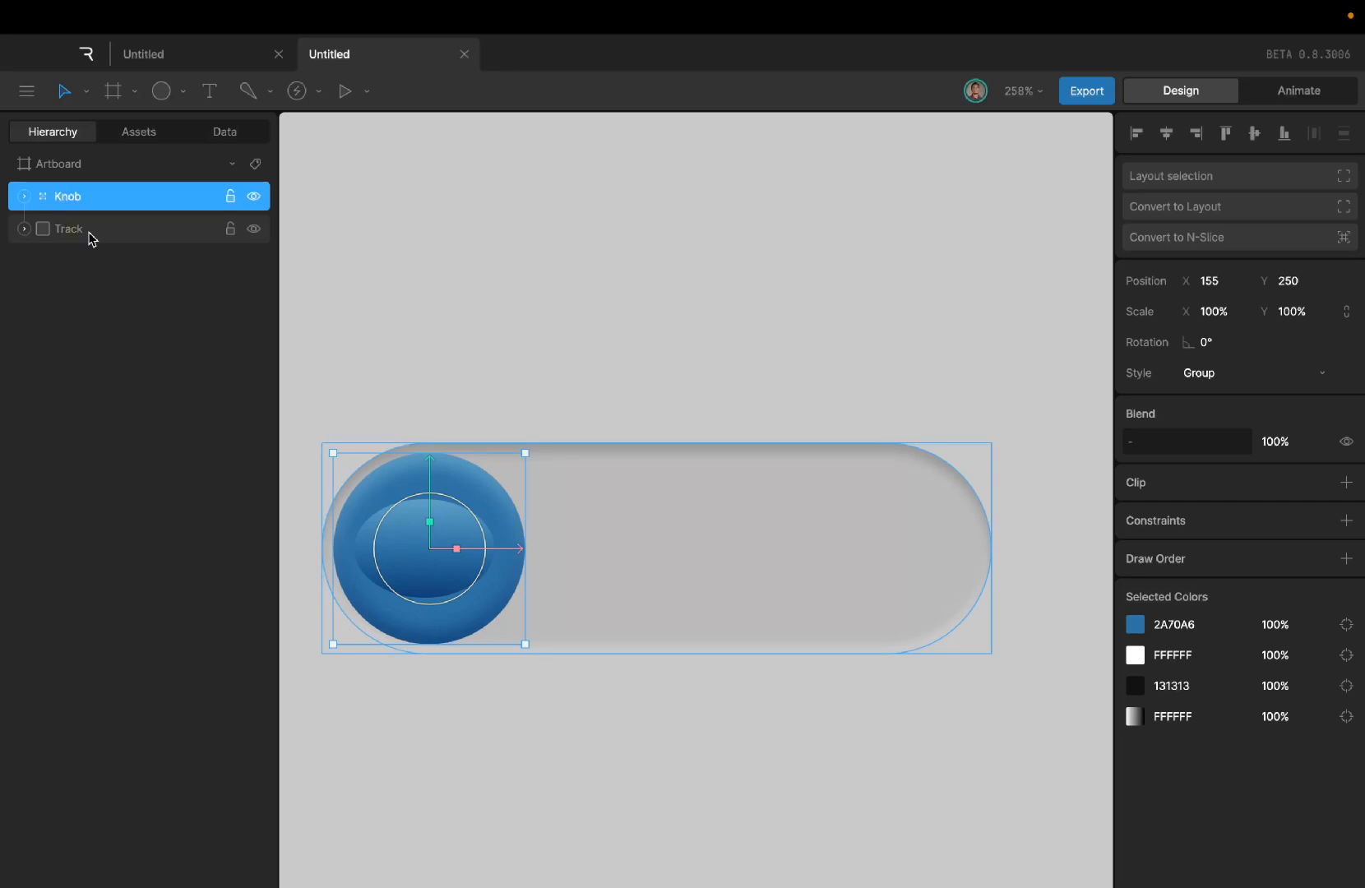
{"action": "key", "text": "ctrl+z"}
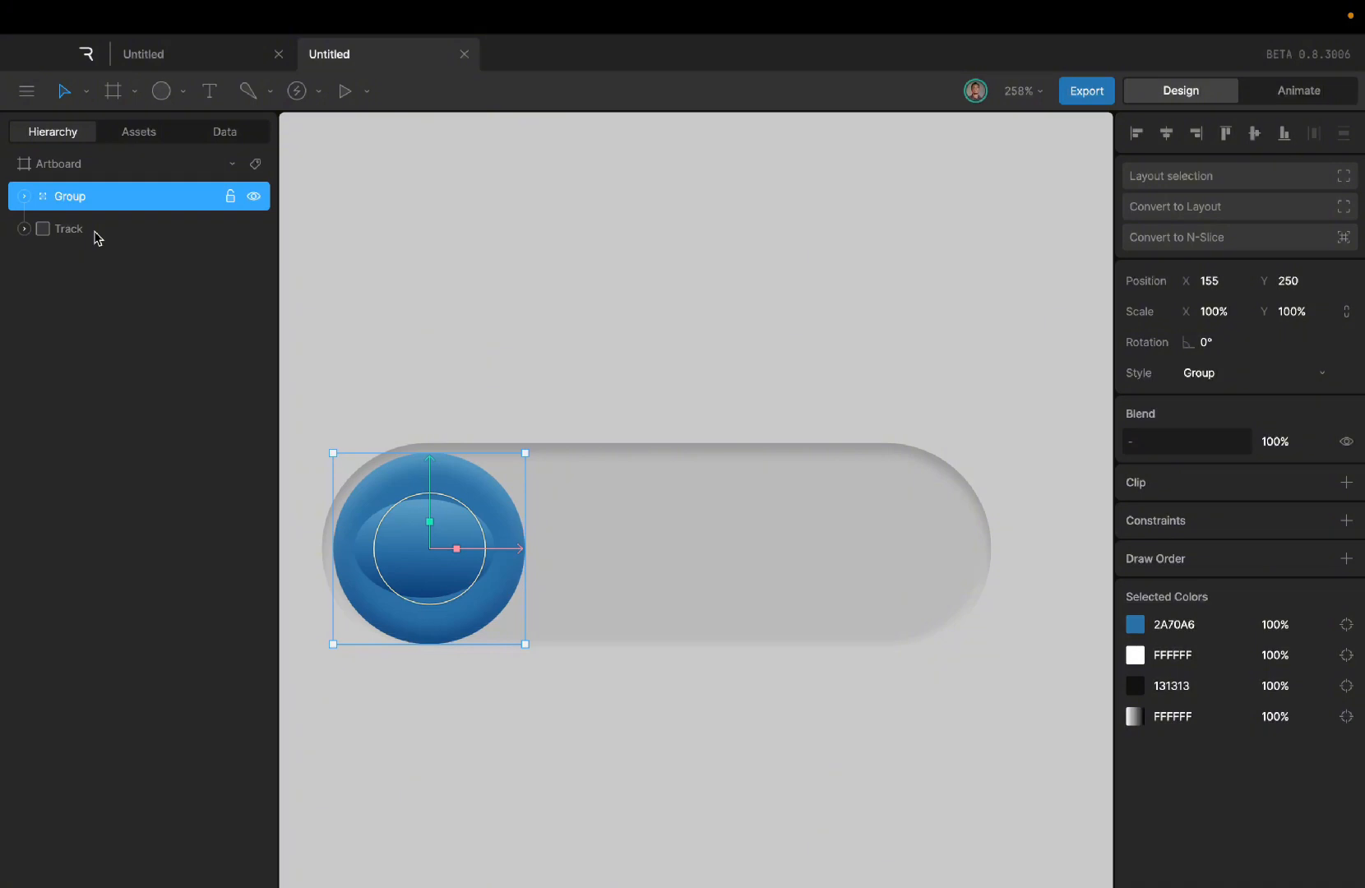
{"action": "key", "text": "ctrl+shift+z"}
Step: Group the Knob group with the Track and name the new group Toggle
{"action": "left_click", "coordinate": [98, 238], "text": "shift"}
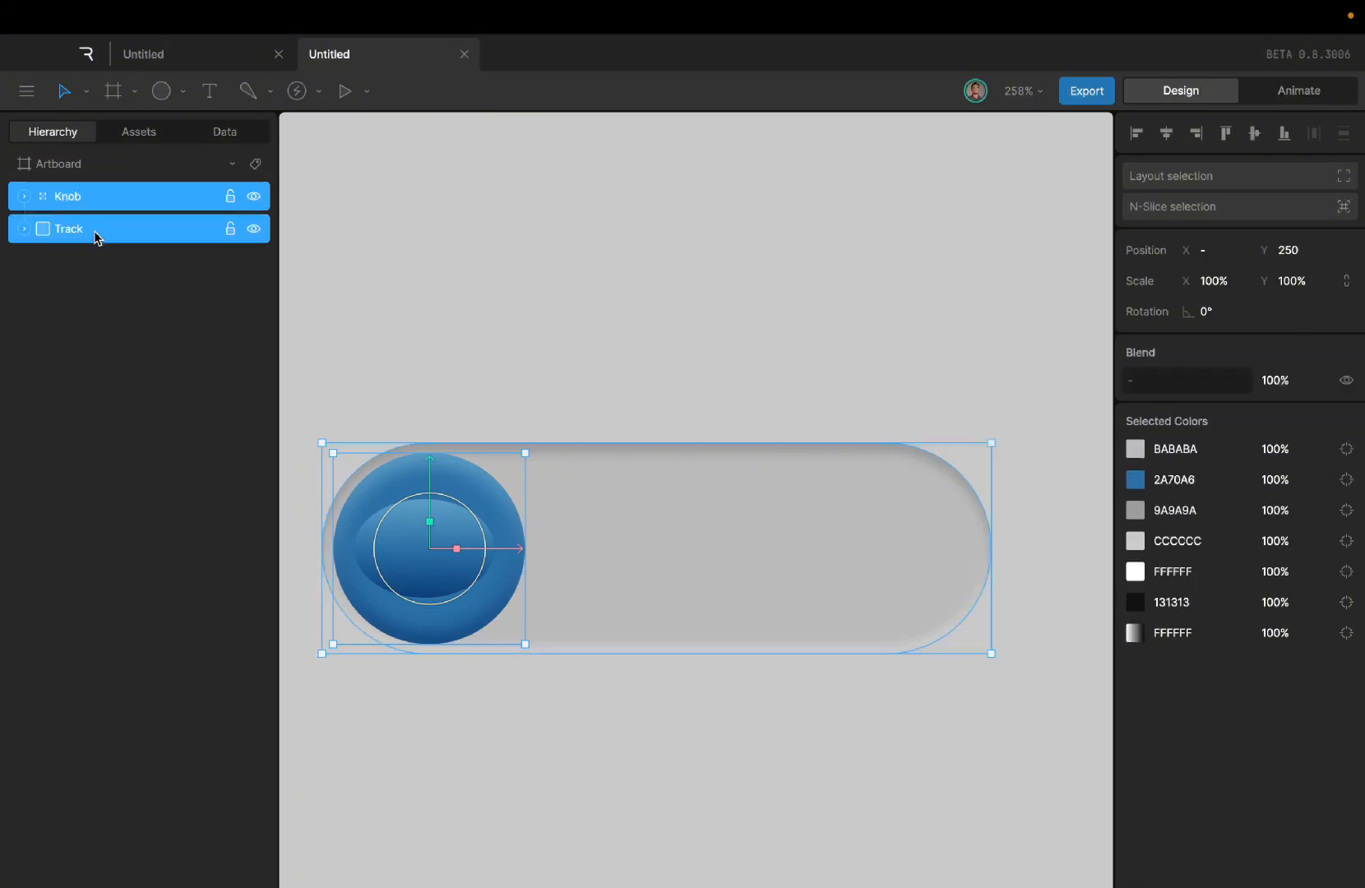
{"action": "key", "text": "ctrl+g"}
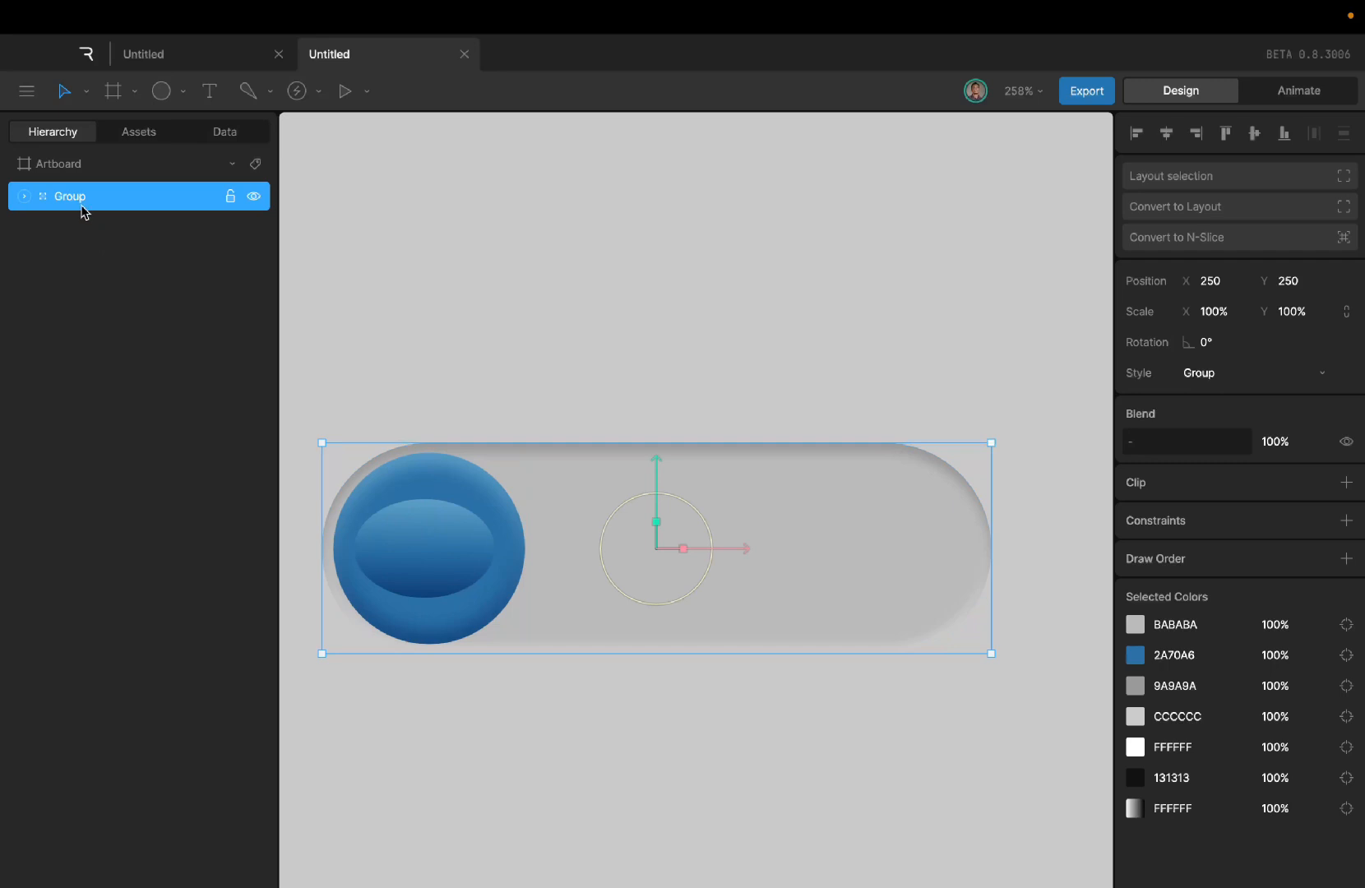
{"action": "double_click", "coordinate": [86, 206]}
{"action": "type", "text": "Toggle"}
{"action": "key", "text": "Return"}
{"action": "left_click", "coordinate": [538, 326]}
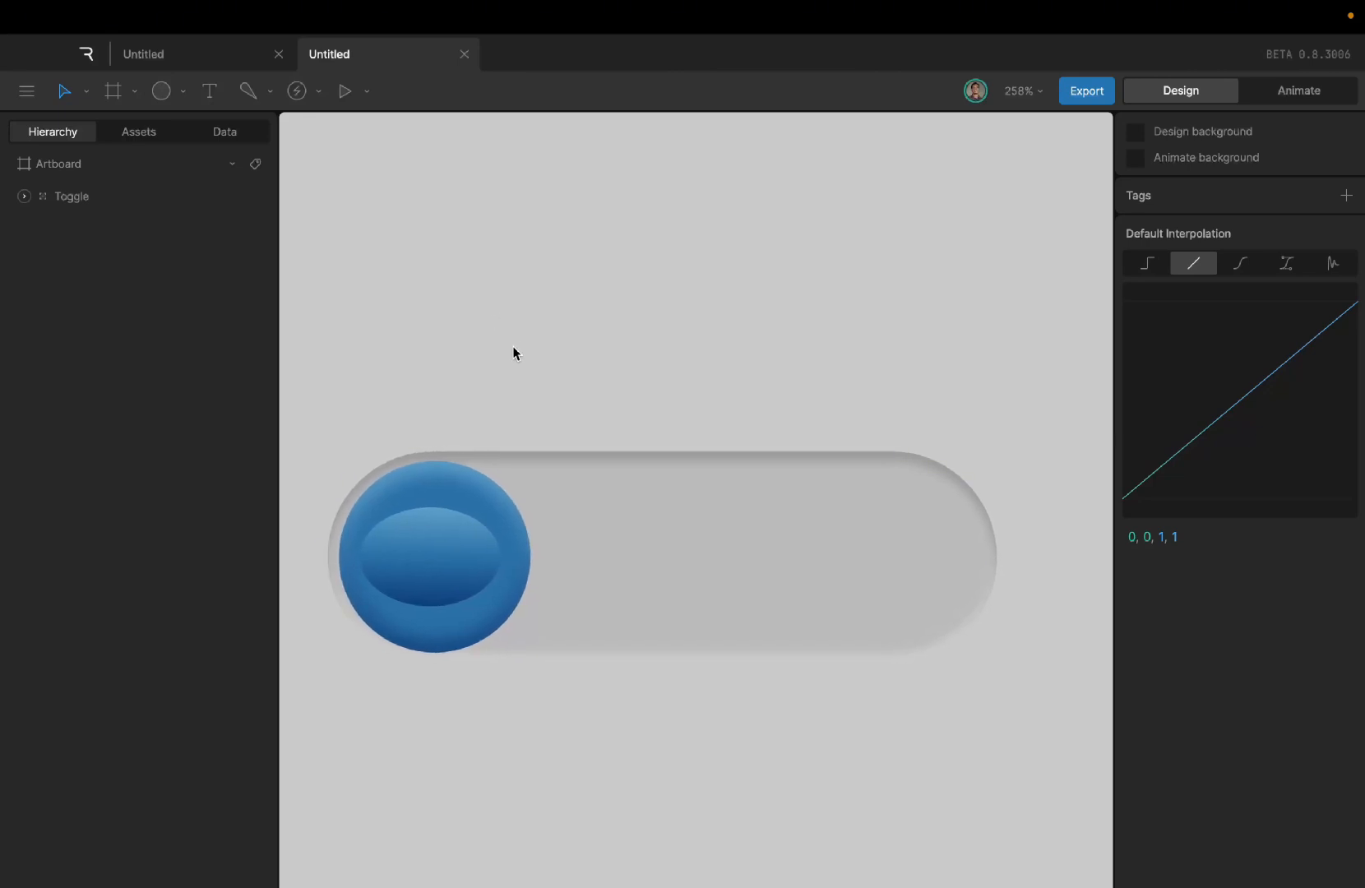
{"action": "scroll", "coordinate": [568, 358], "scroll_direction": "down", "scroll_amount": 3}
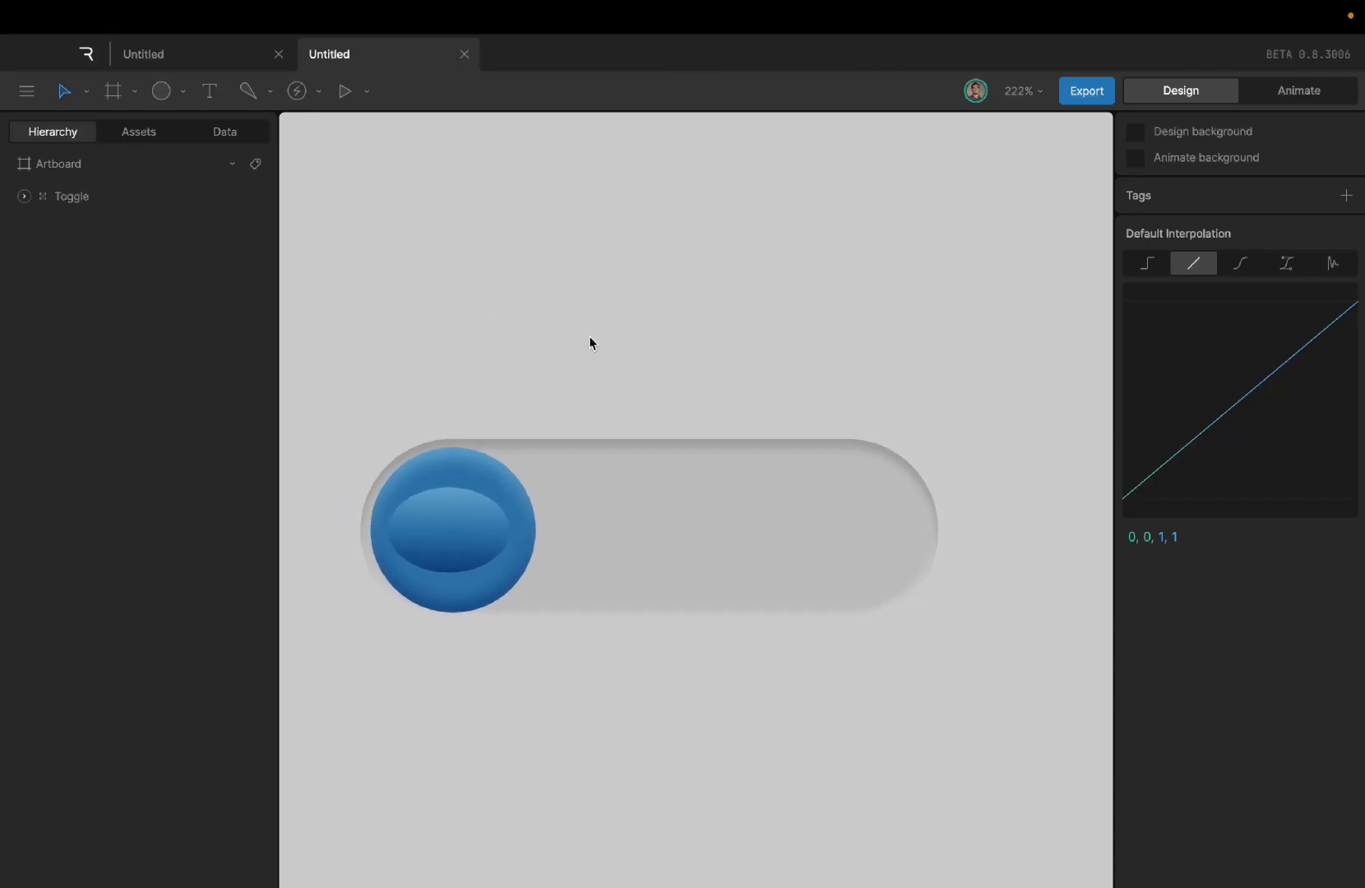
{"action": "left_click", "coordinate": [1295, 91]}
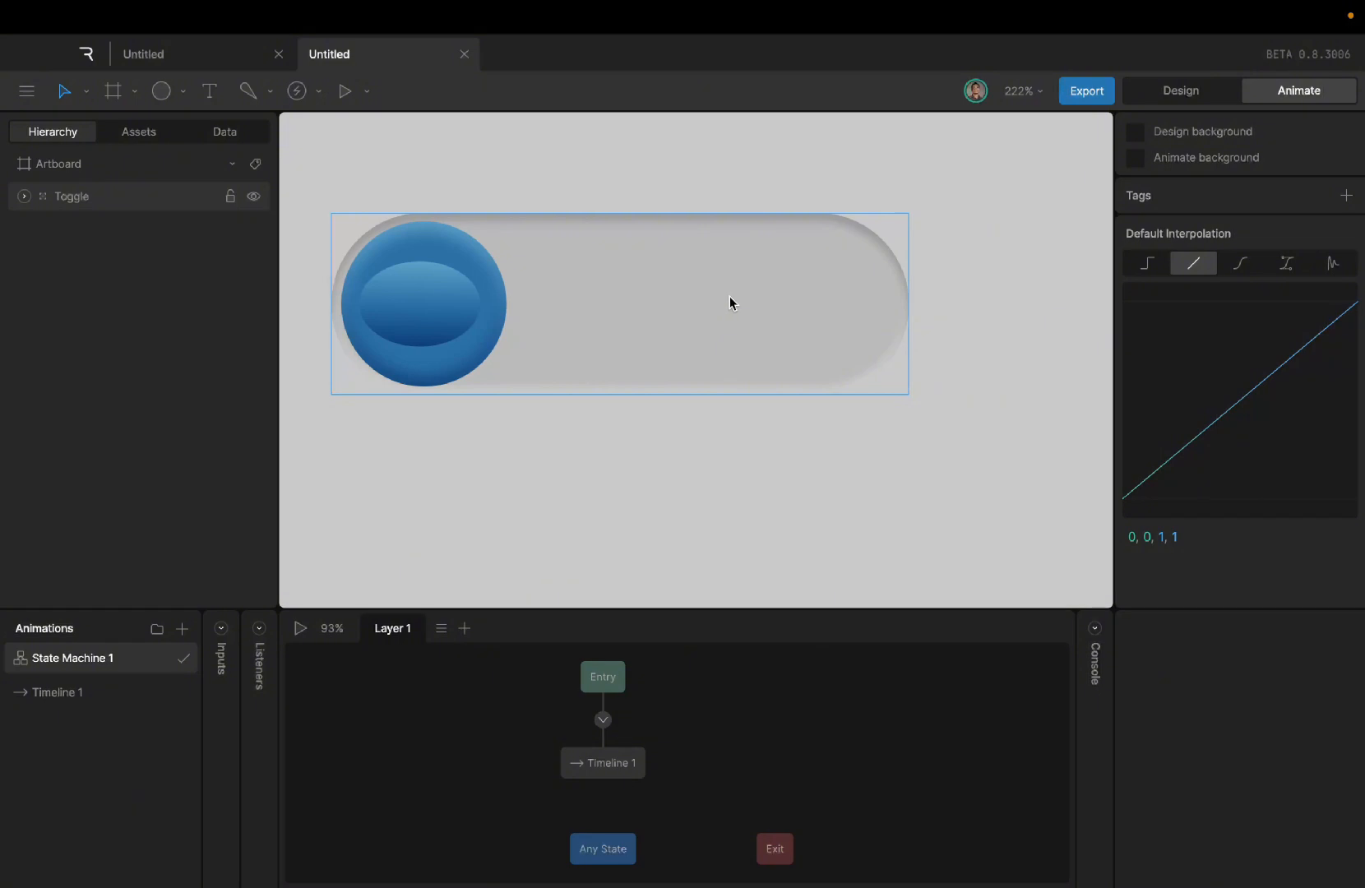
{"action": "left_click", "coordinate": [1177, 97]}
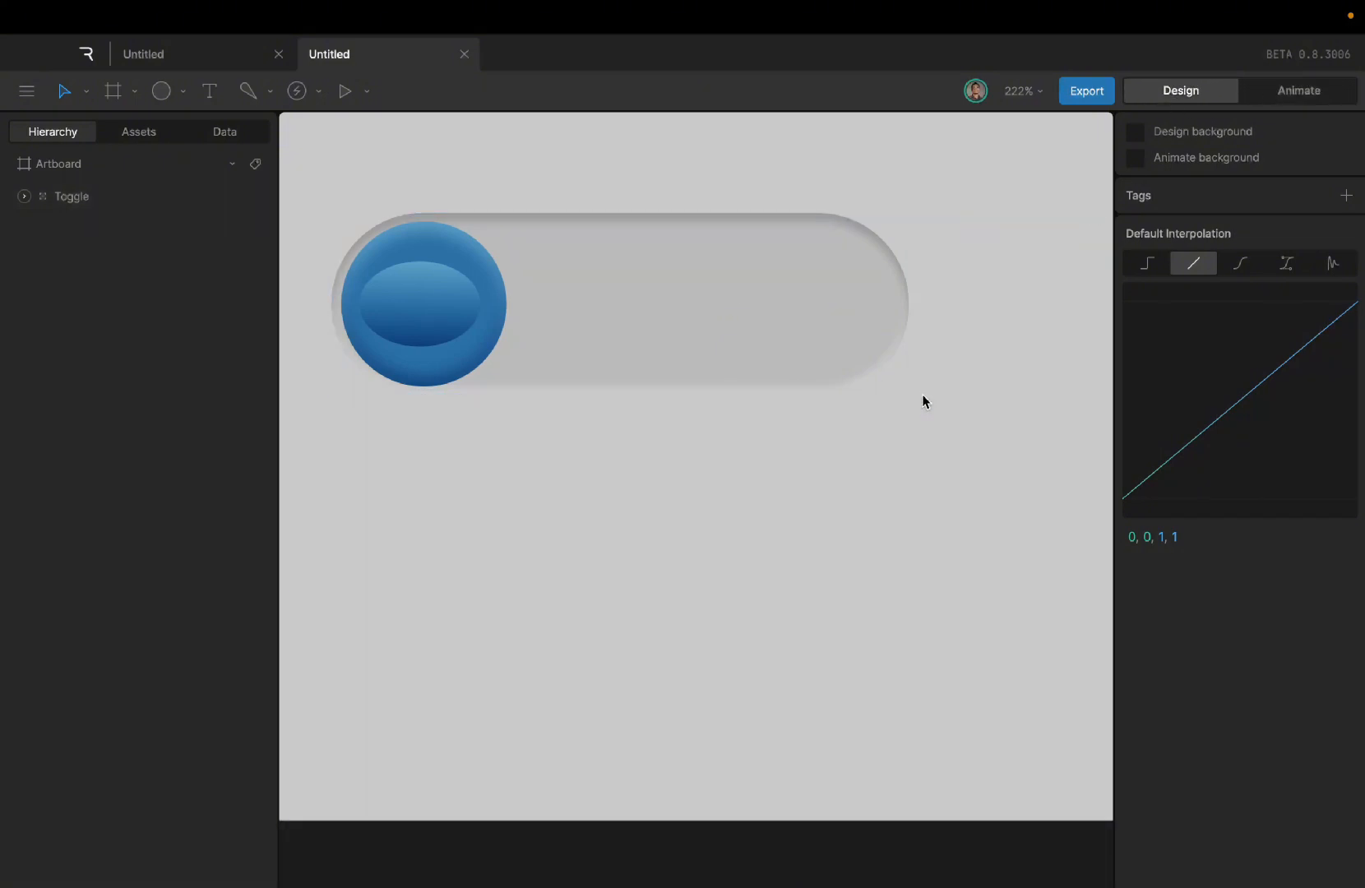
Step: Add a text object reading OFF on the artboard to the left of the toggle
{"action": "scroll", "coordinate": [920, 394], "scroll_direction": "left", "scroll_amount": 4}
{"action": "scroll", "coordinate": [921, 394], "scroll_direction": "right", "scroll_amount": 1}
{"action": "scroll", "coordinate": [879, 399], "scroll_direction": "left", "scroll_amount": 2}
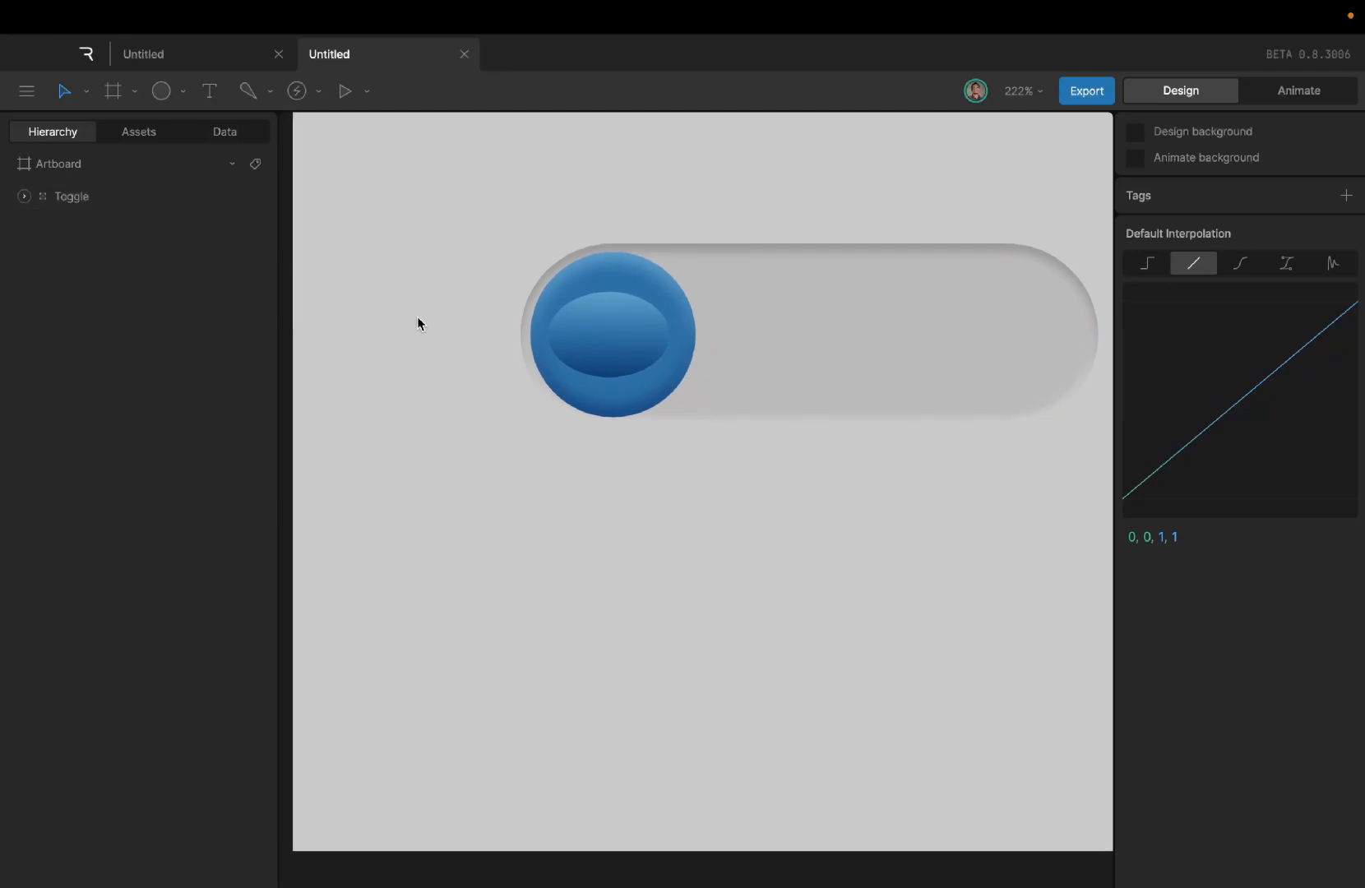
{"action": "key", "text": "t"}
{"action": "left_click", "coordinate": [371, 327]}
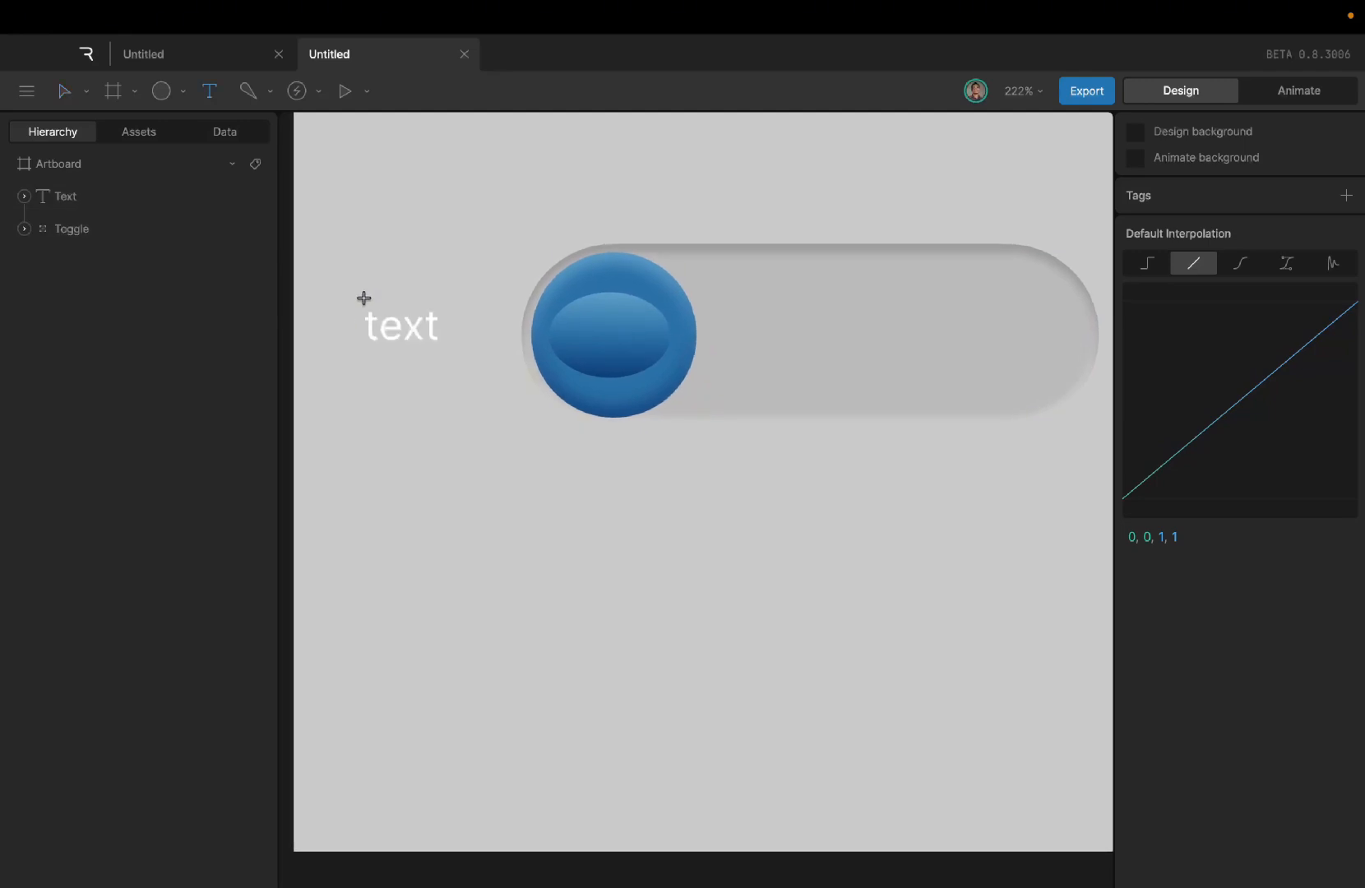
{"action": "key", "text": "Escape"}
{"action": "type", "text": "O"}
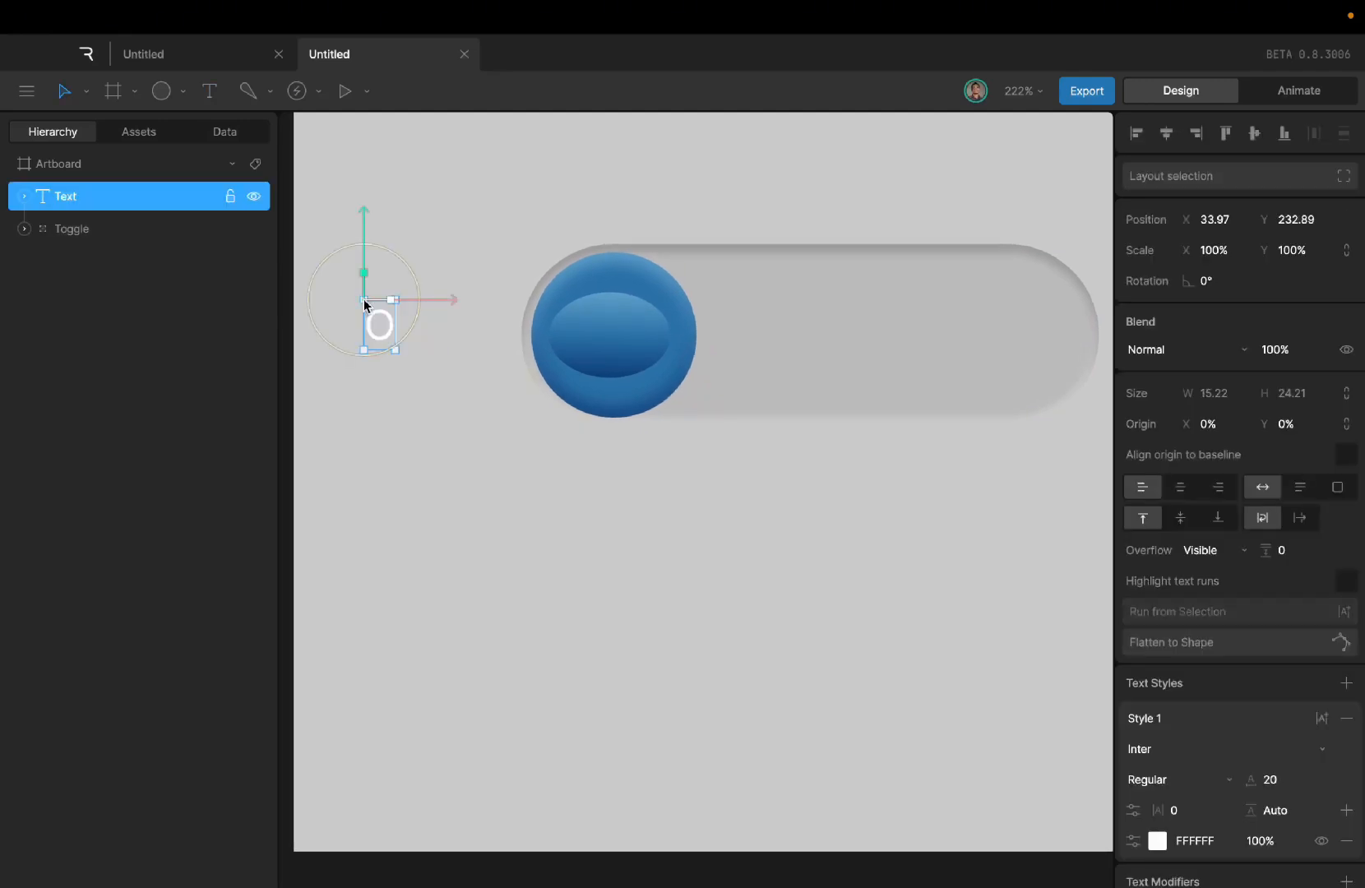
{"action": "type", "text": "FF"}
{"action": "left_click", "coordinate": [471, 381]}
{"action": "left_click", "coordinate": [407, 327]}
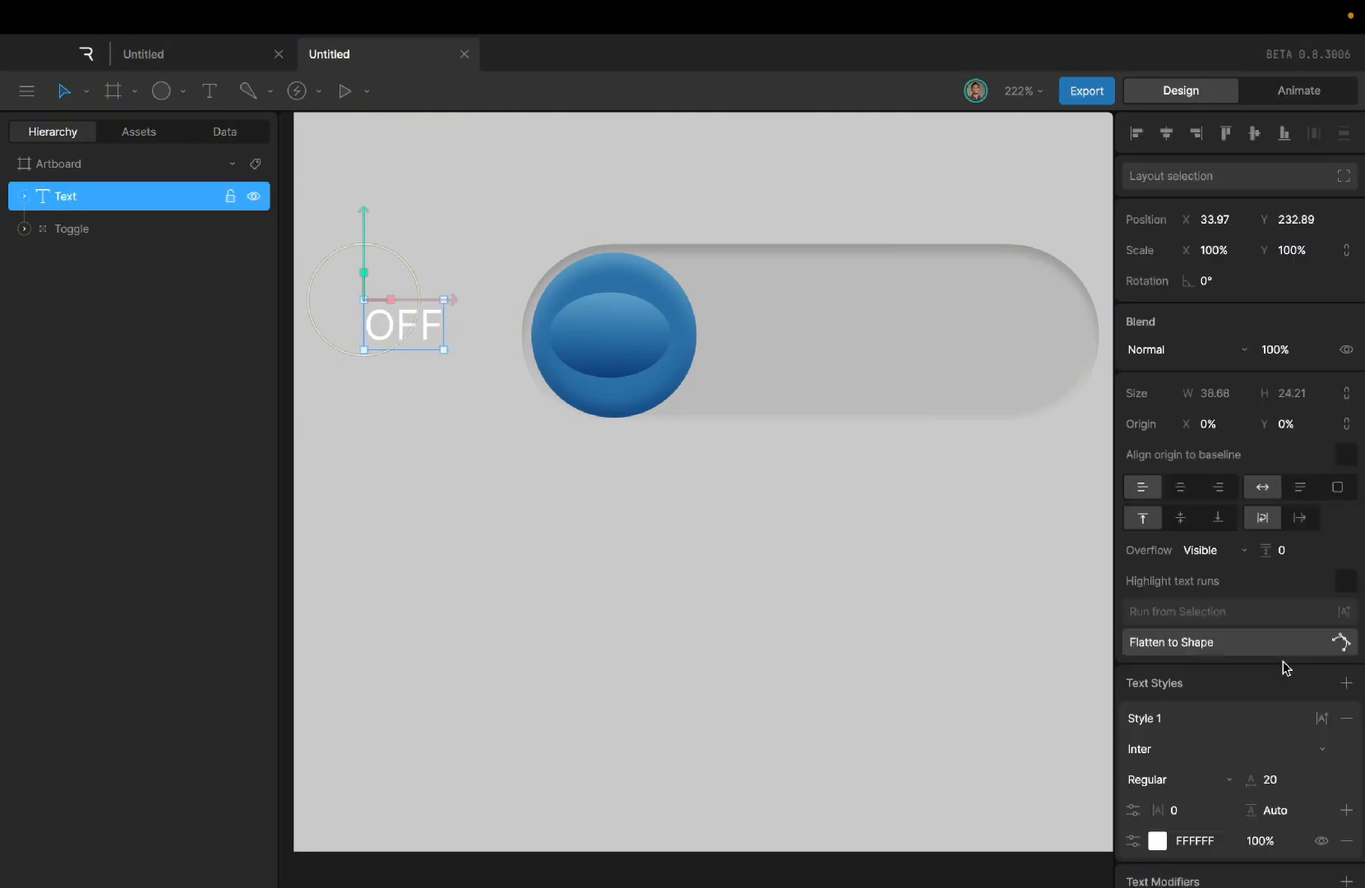
Step: Set the OFF text's font weight to ExtraBold and its size to 48
{"action": "scroll", "coordinate": [1197, 675], "scroll_direction": "down", "scroll_amount": 2}
{"action": "left_click", "coordinate": [1228, 689]}
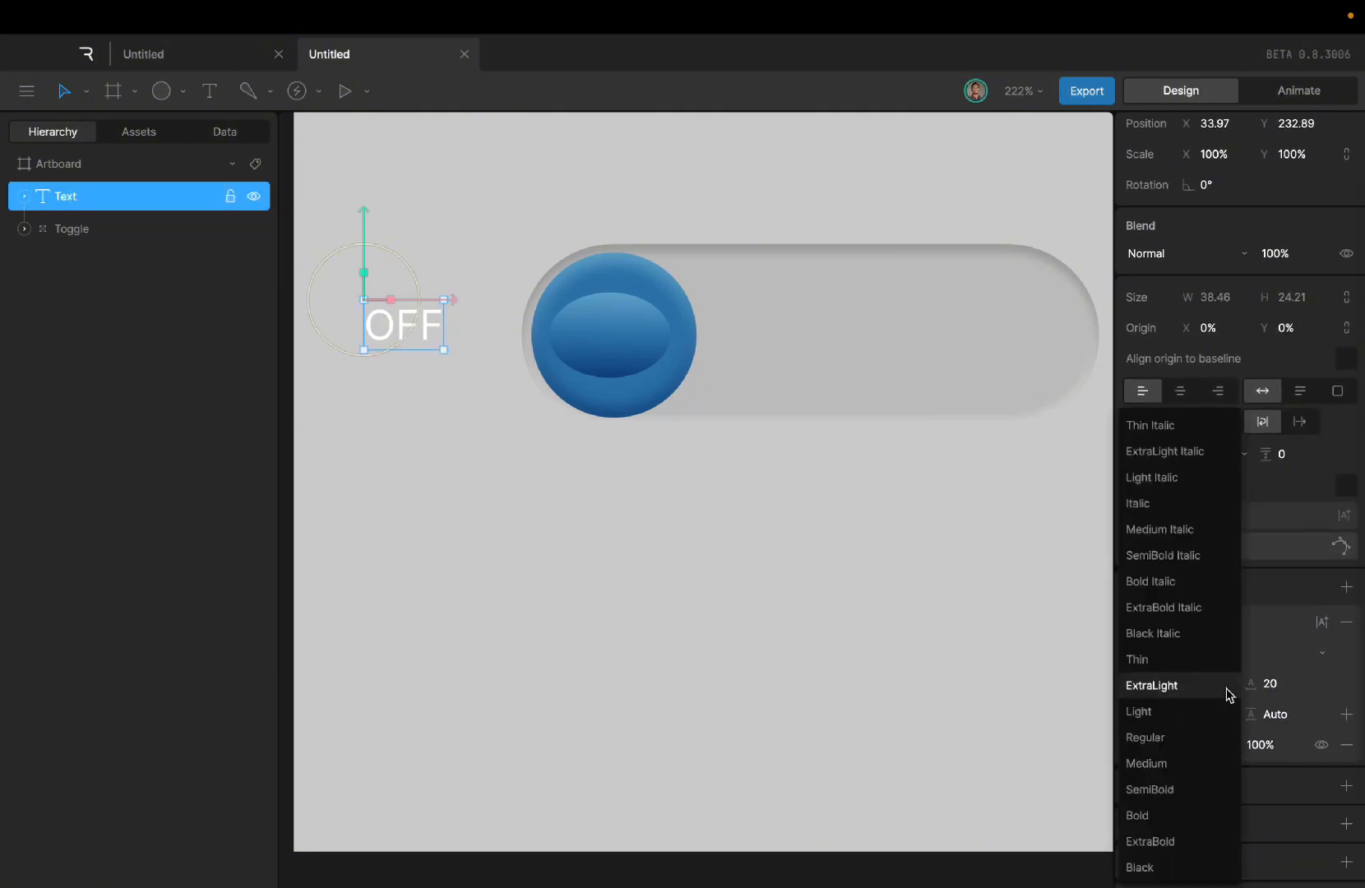
{"action": "left_click", "coordinate": [1187, 844]}
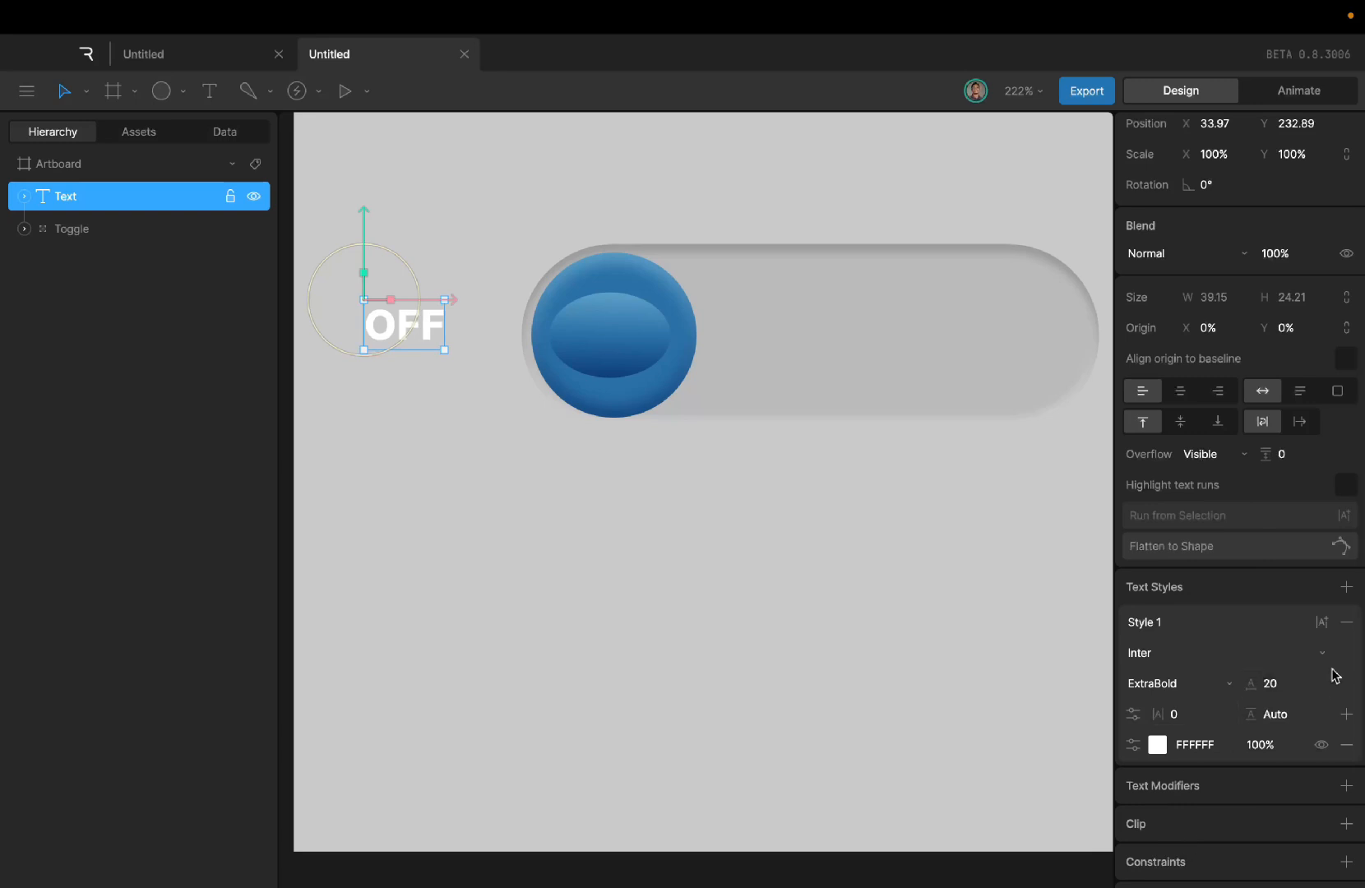
{"action": "left_click", "coordinate": [1305, 689]}
{"action": "key", "text": "BackSpace"}
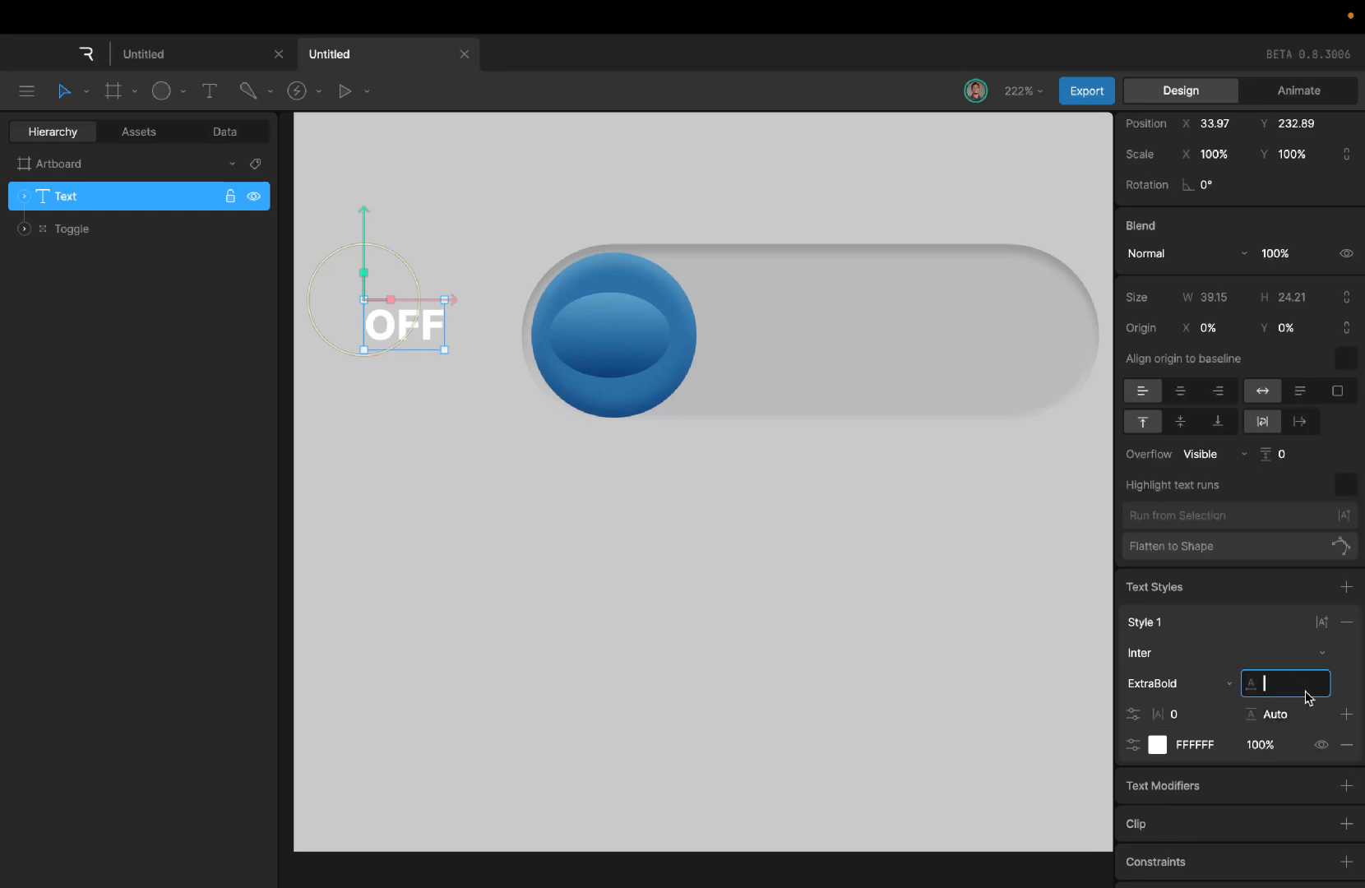
{"action": "type", "text": "48"}
{"action": "key", "text": "Return"}
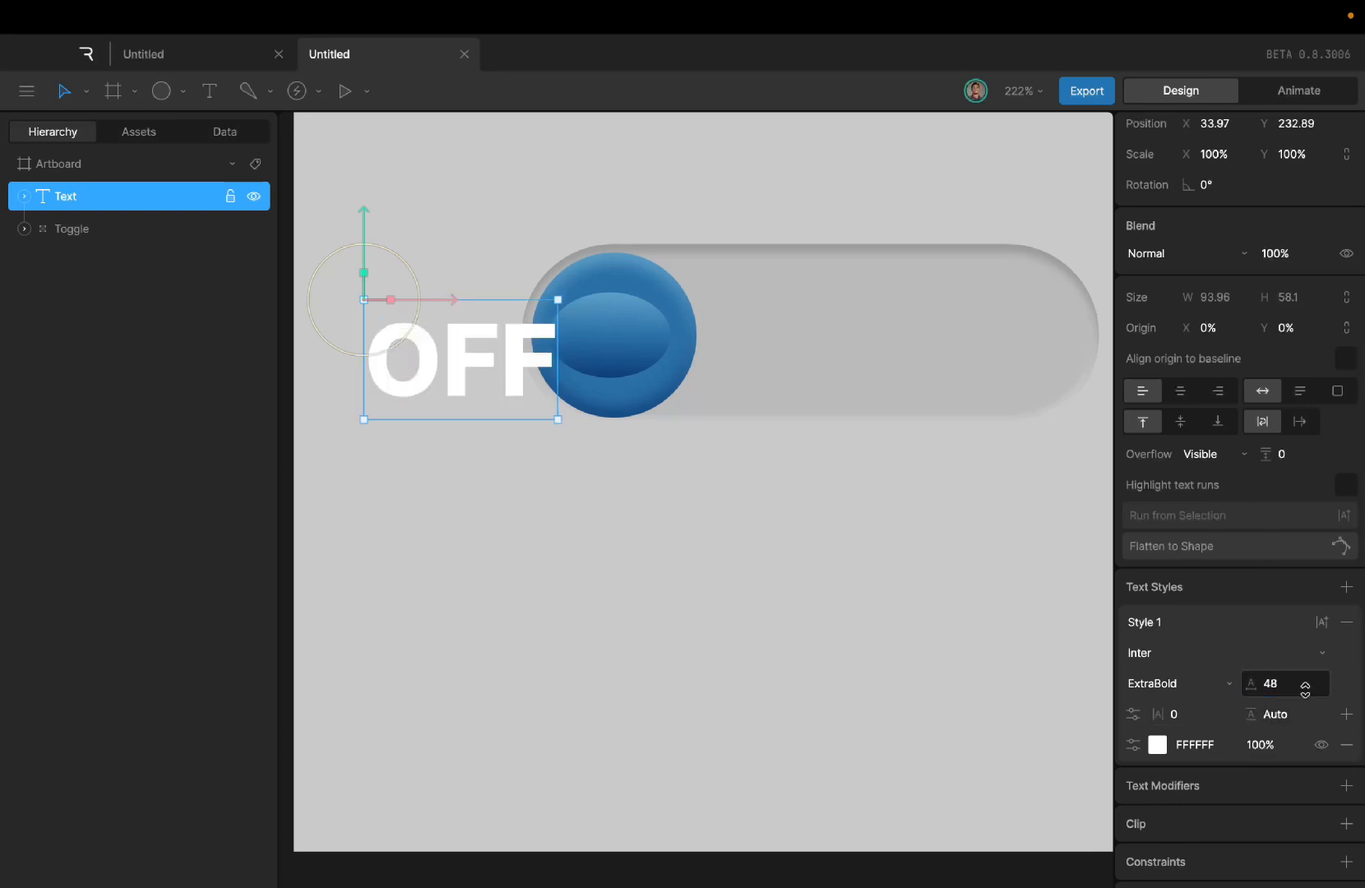
Step: Move the OFF text beside the knob end of the track, to X 9.5, Y 221
{"action": "left_click_drag", "start_coordinate": [472, 397], "coordinate": [486, 359]}
{"action": "scroll", "coordinate": [398, 368], "scroll_direction": "left", "scroll_amount": 5}
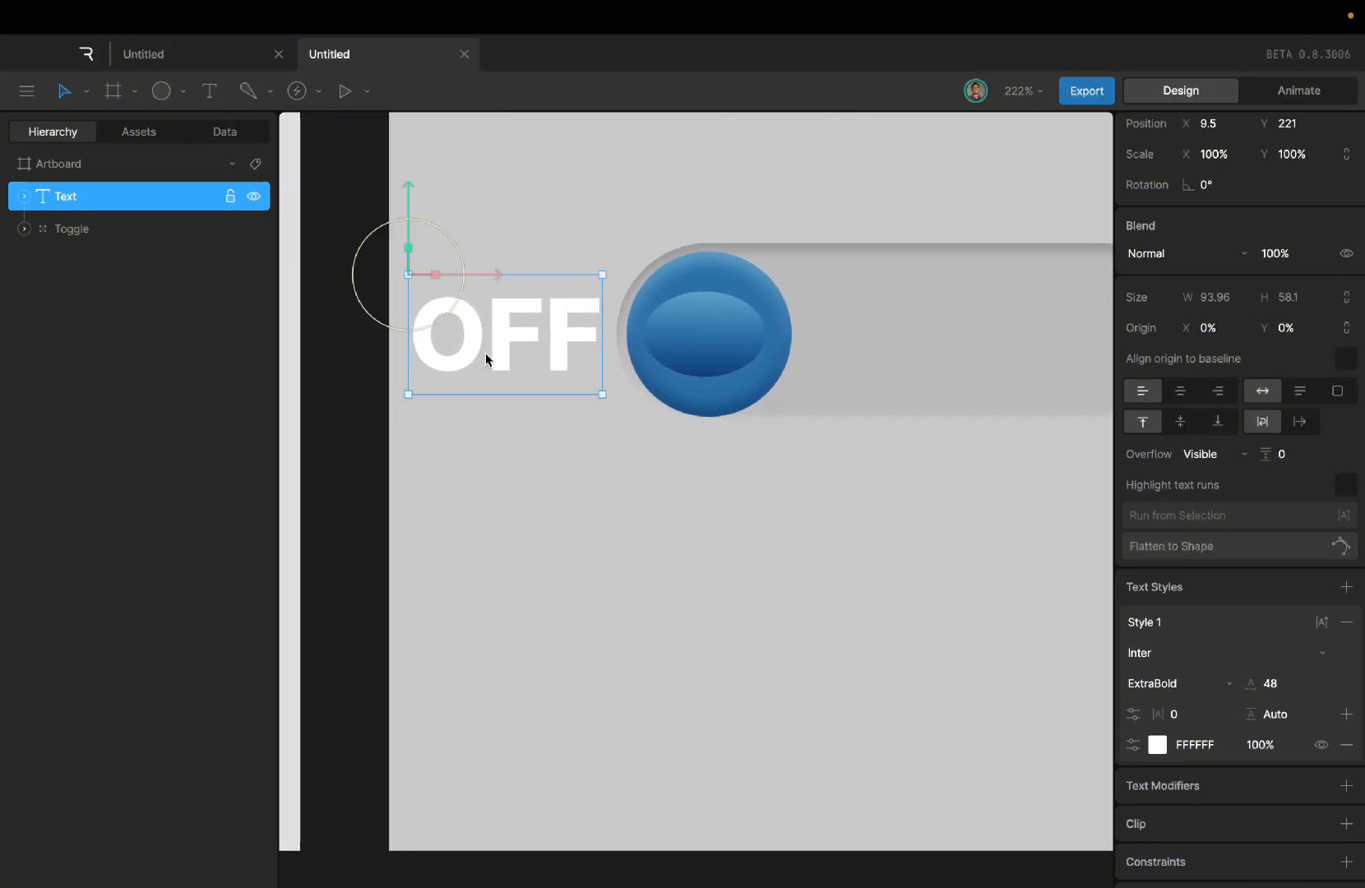
{"action": "scroll", "coordinate": [486, 359], "scroll_direction": "right", "scroll_amount": 3}
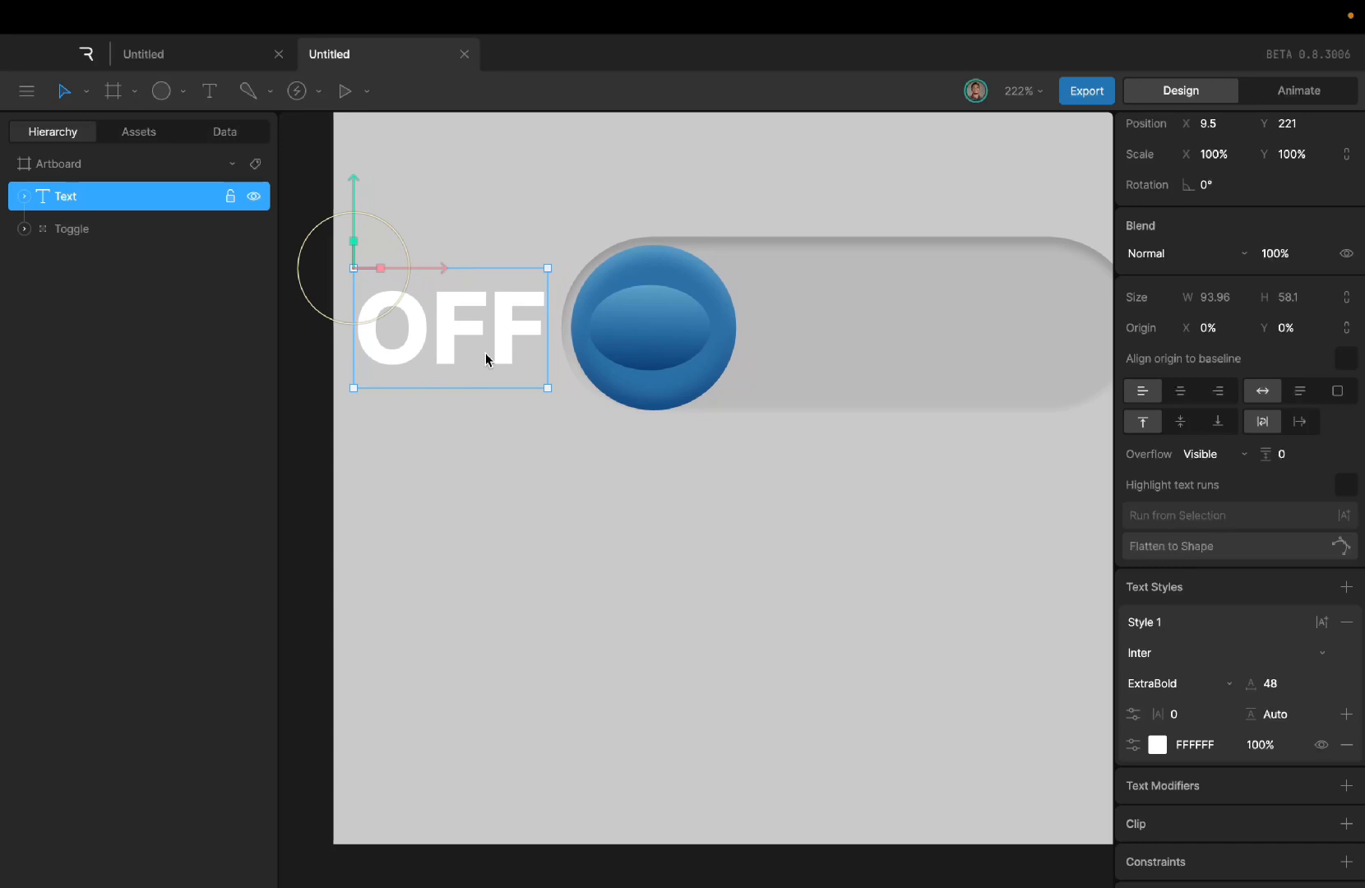
Step: Duplicate the OFF text and place the copy just past the track's right end at X 394, Y 221
{"action": "key", "text": "ctrl+d"}
{"action": "left_click_drag", "start_coordinate": [485, 360], "coordinate": [1174, 368]}
{"action": "scroll", "coordinate": [865, 378], "scroll_direction": "right", "scroll_amount": 4}
{"action": "scroll", "coordinate": [865, 377], "scroll_direction": "right", "scroll_amount": 5}
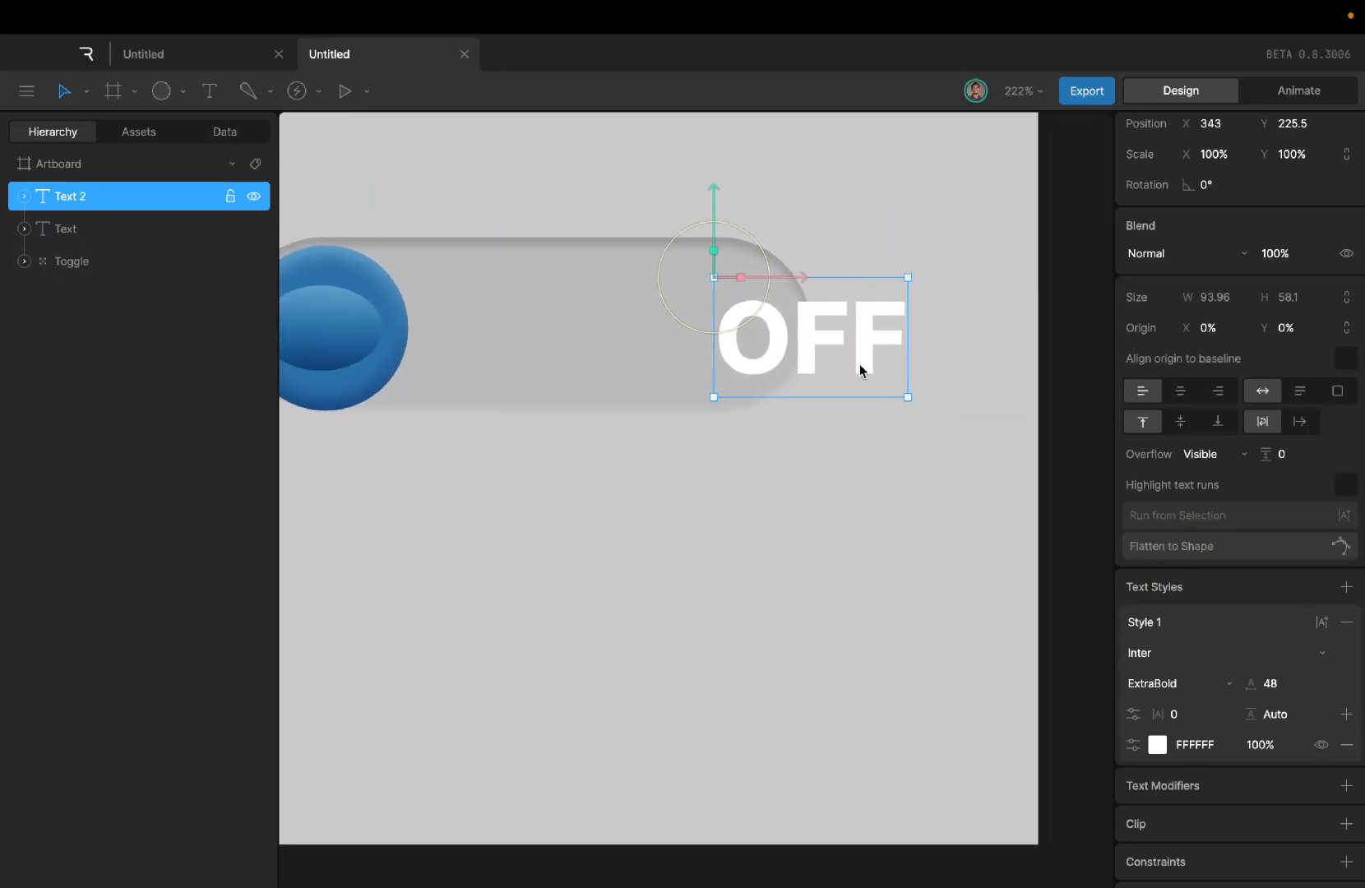
{"action": "left_click_drag", "start_coordinate": [807, 335], "coordinate": [909, 325]}
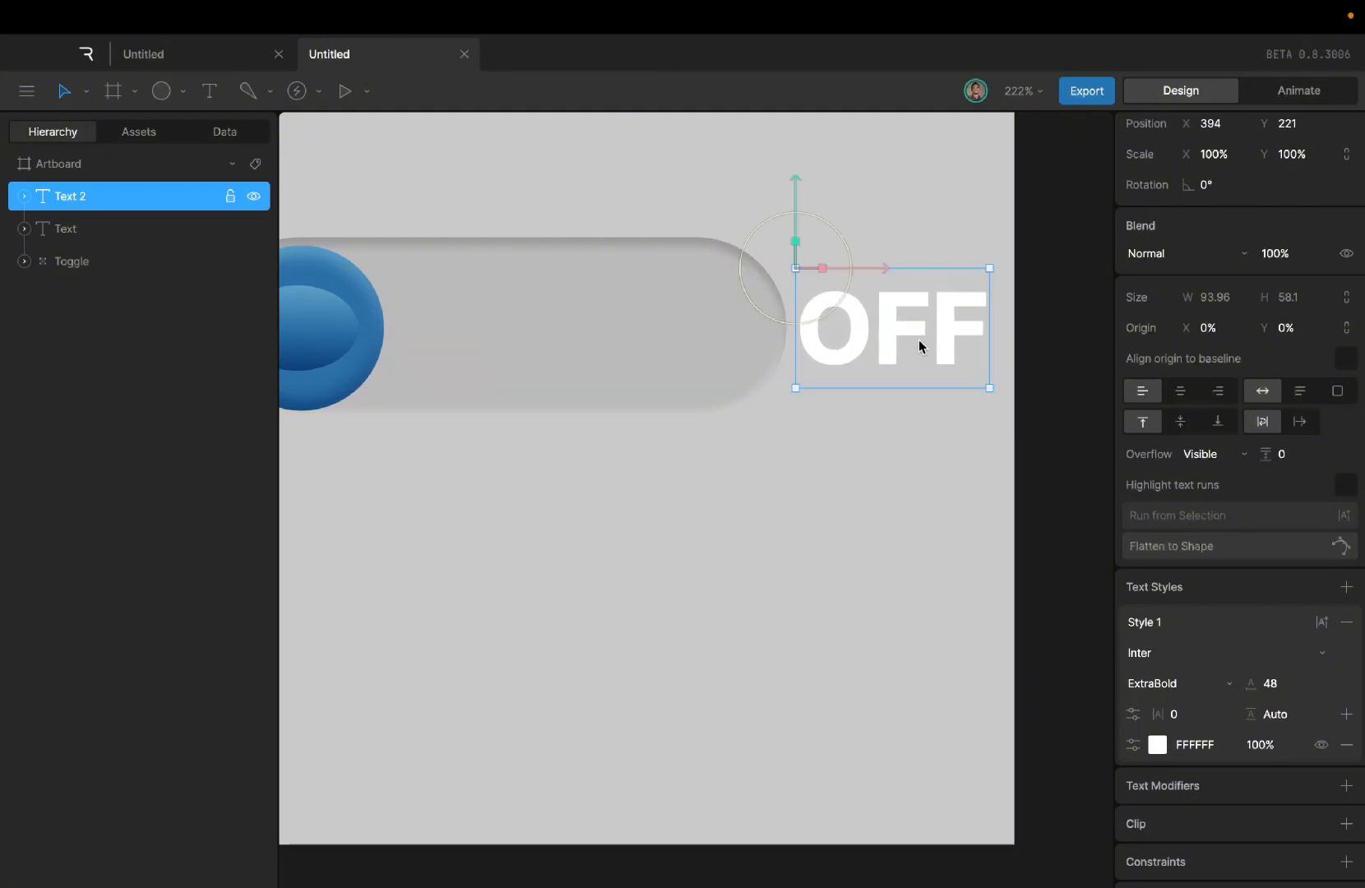
Step: Change the wording of the duplicated label beside the track's right end to ON
{"action": "double_click", "coordinate": [919, 344]}
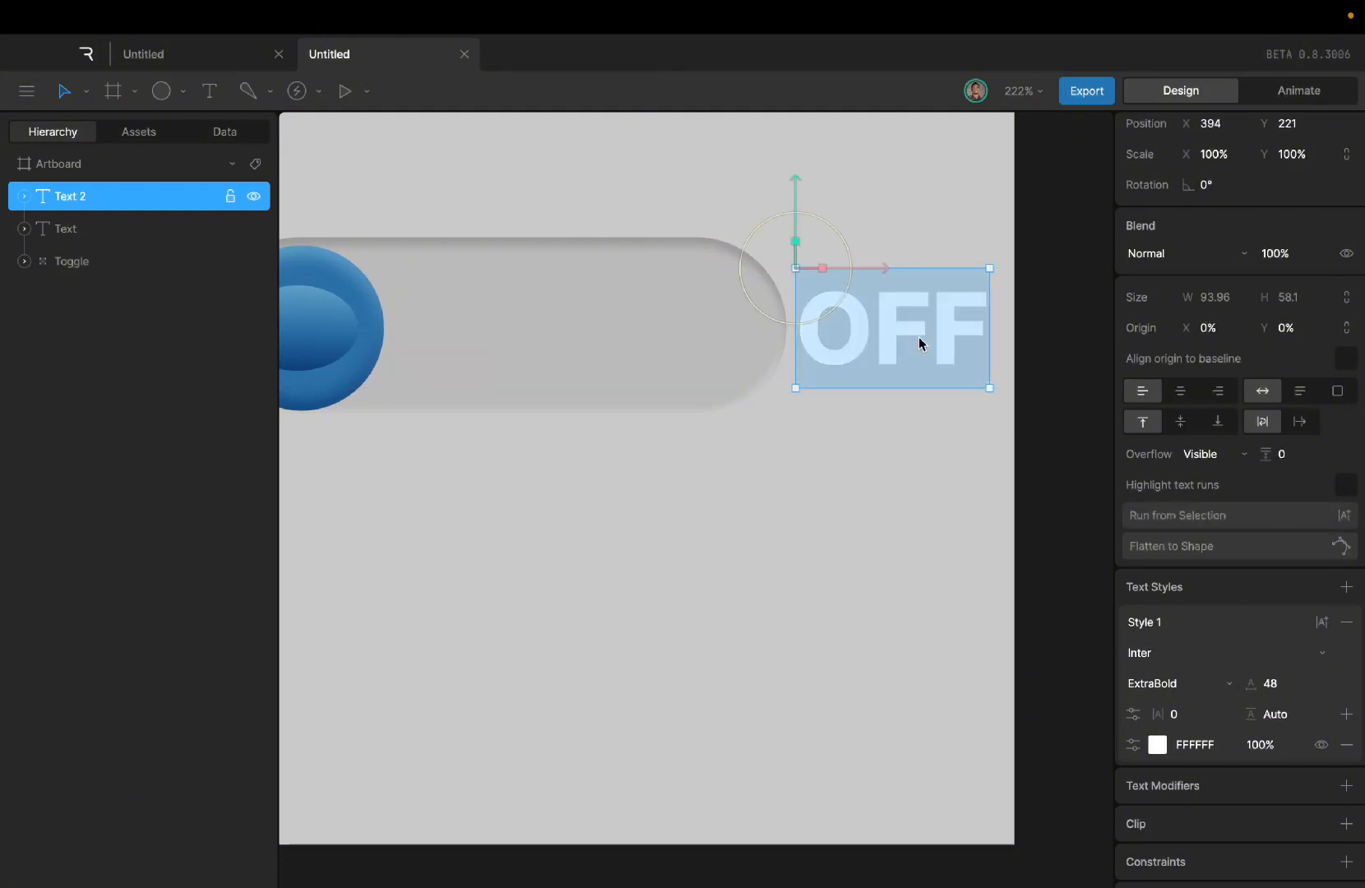
{"action": "type", "text": "ON"}
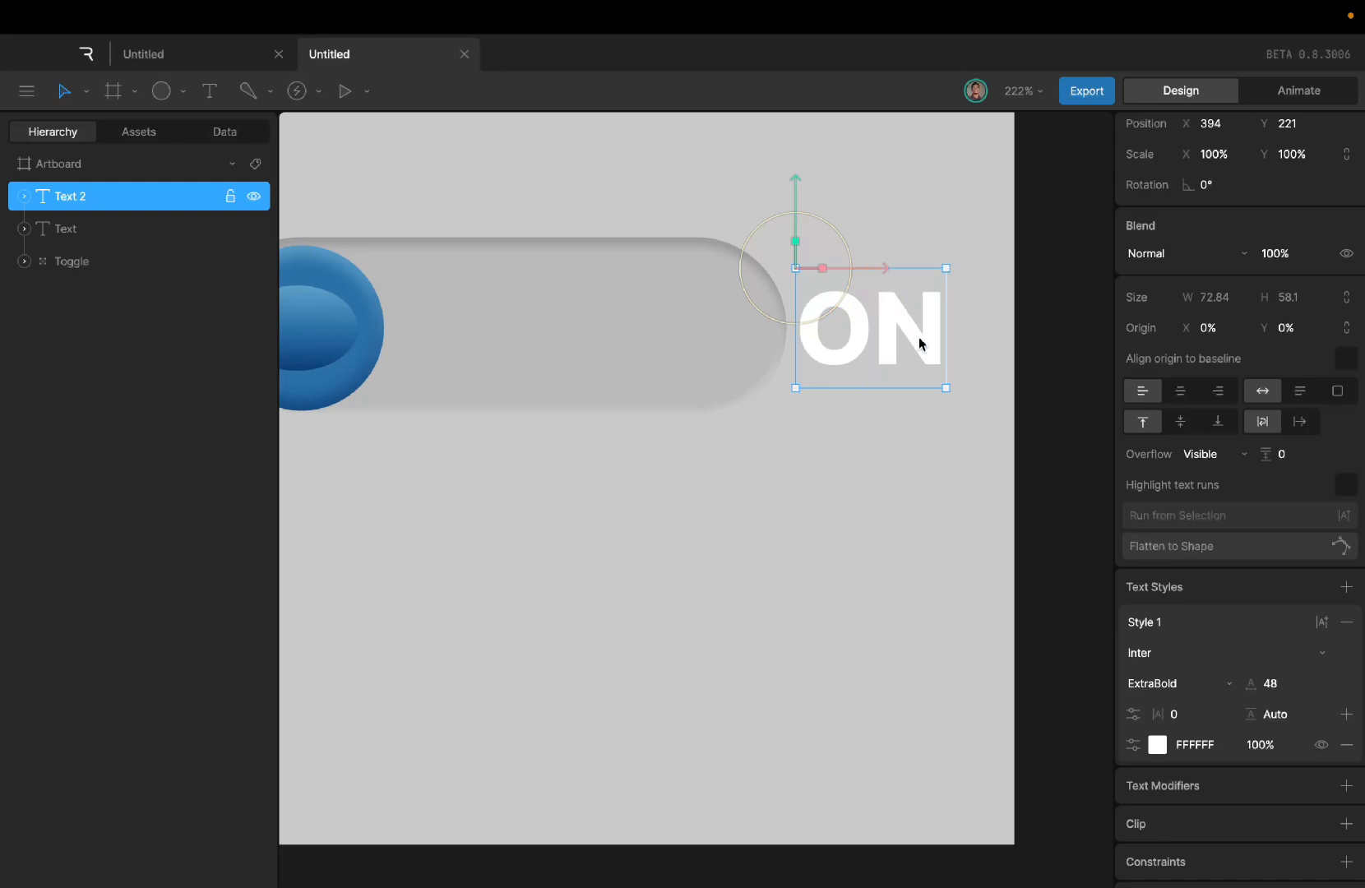
{"action": "left_click", "coordinate": [799, 467]}
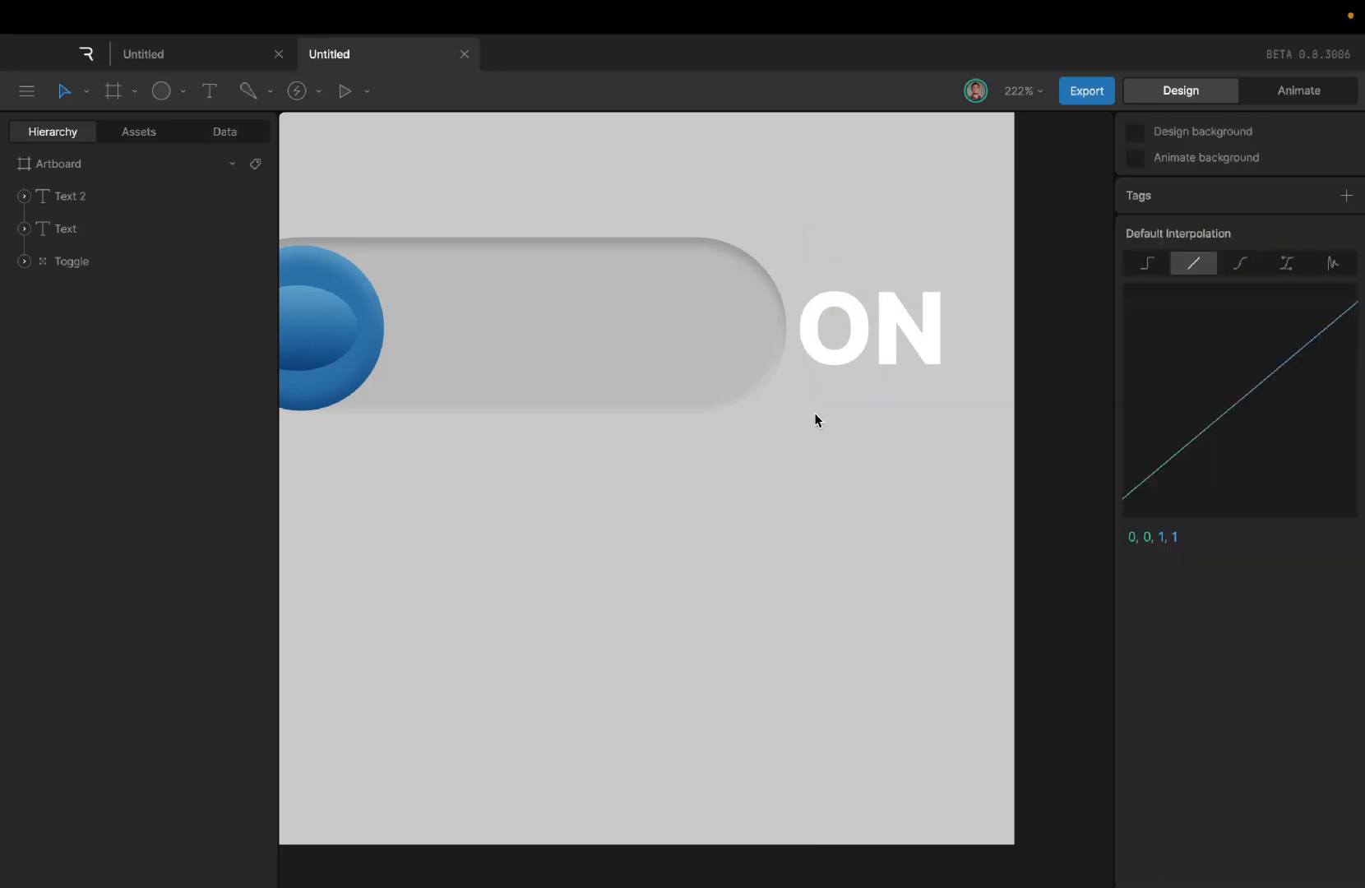
Step: Rename the two text layers as OFF and ON to match their wording
{"action": "scroll", "coordinate": [814, 413], "scroll_direction": "left", "scroll_amount": 5}
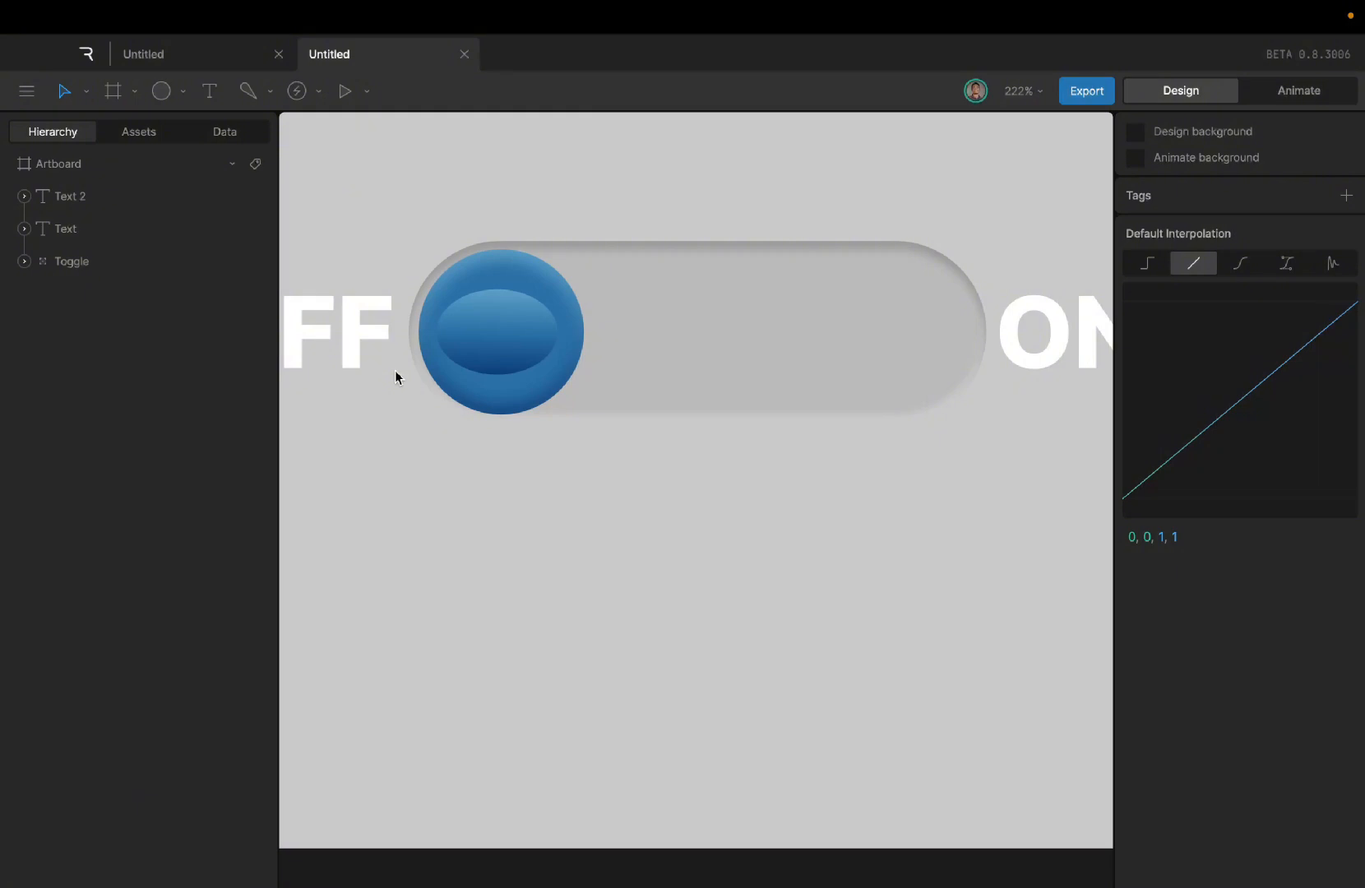
{"action": "double_click", "coordinate": [71, 228]}
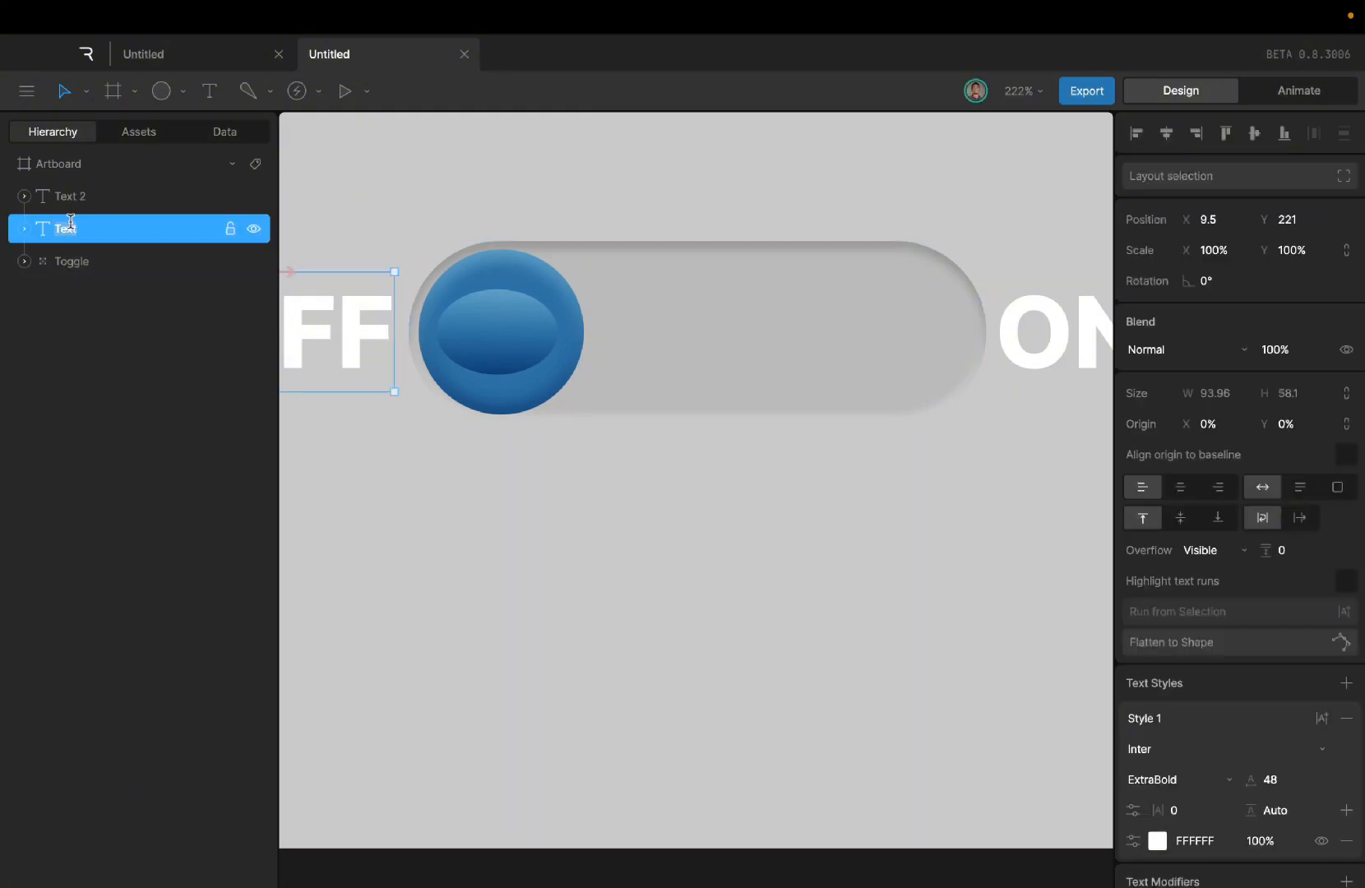
{"action": "type", "text": "OFF"}
{"action": "double_click", "coordinate": [82, 206]}
{"action": "type", "text": "ON"}
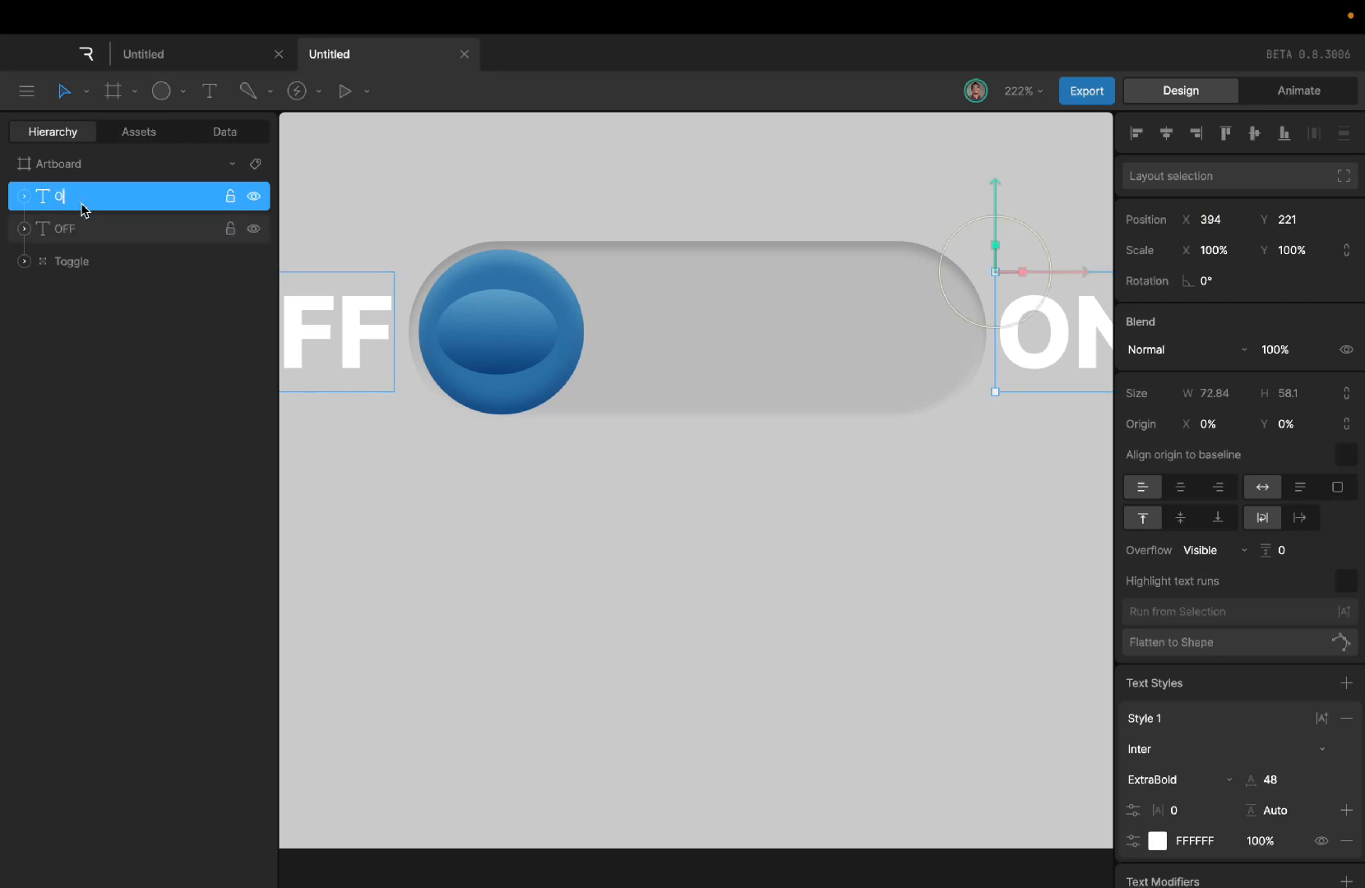
{"action": "key", "text": "Return"}
Step: Group the ON and OFF text layers together
{"action": "left_click", "coordinate": [84, 233], "text": "shift"}
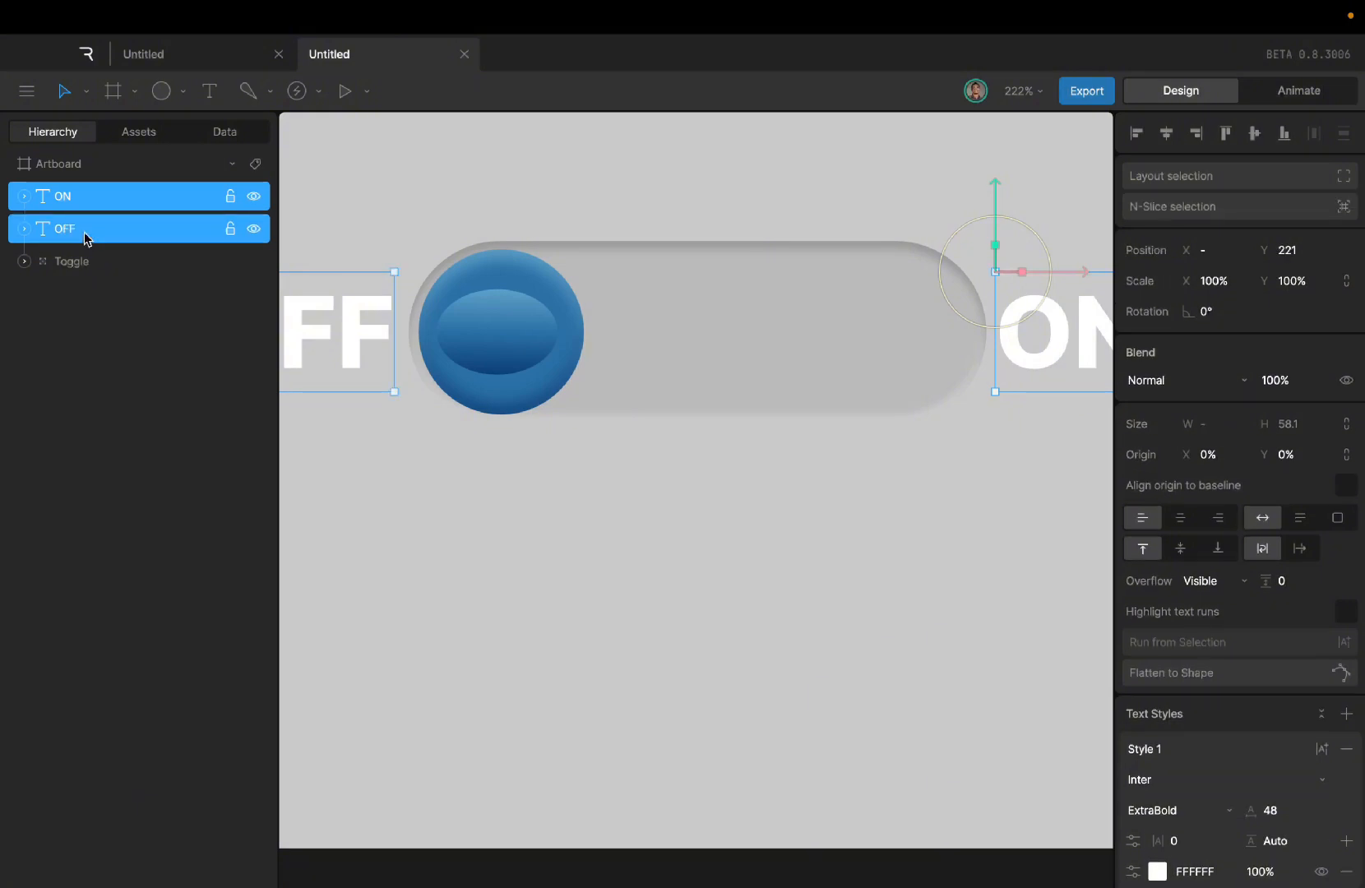
{"action": "key", "text": "g"}
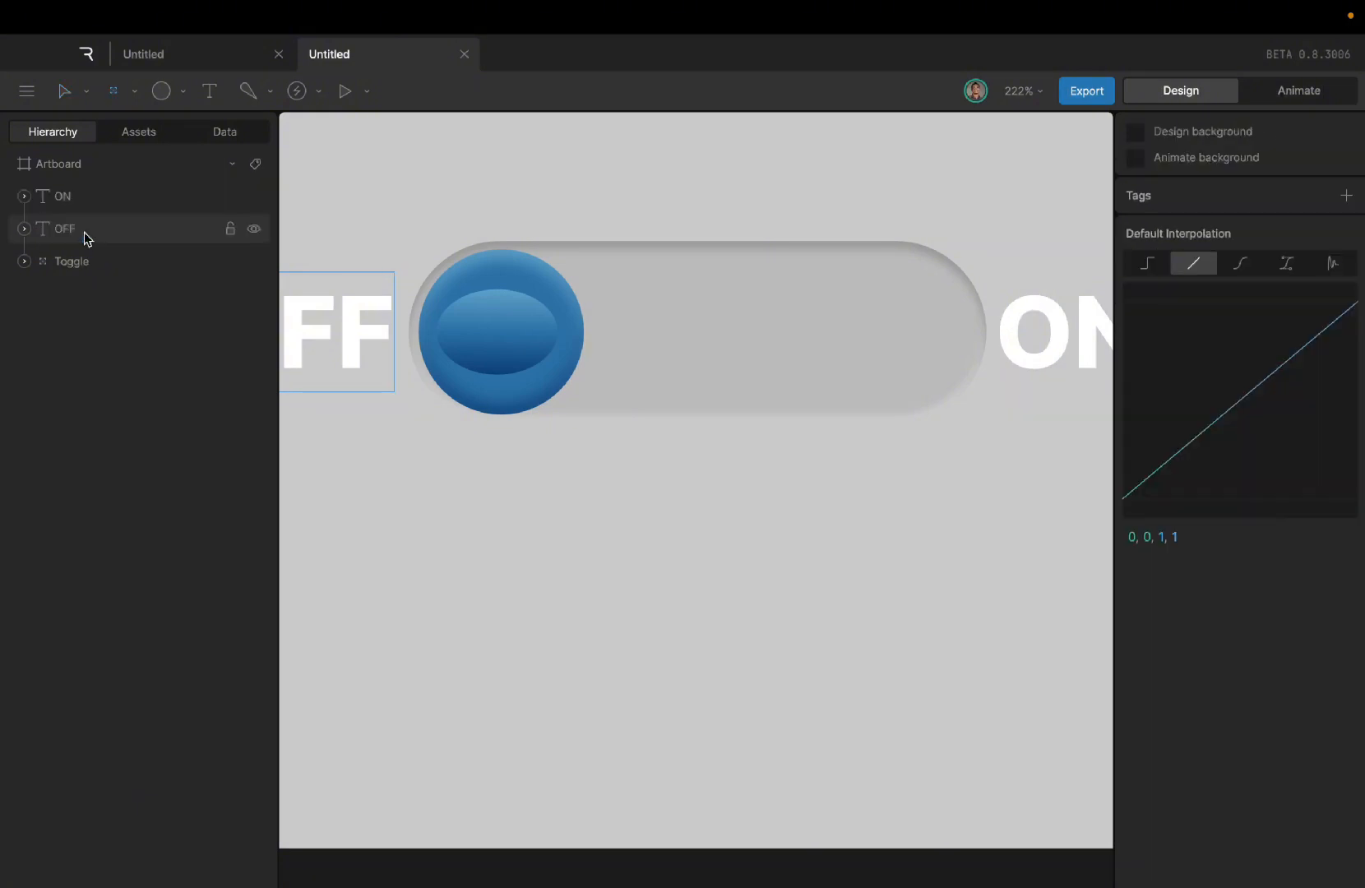
{"action": "left_click", "coordinate": [85, 234]}
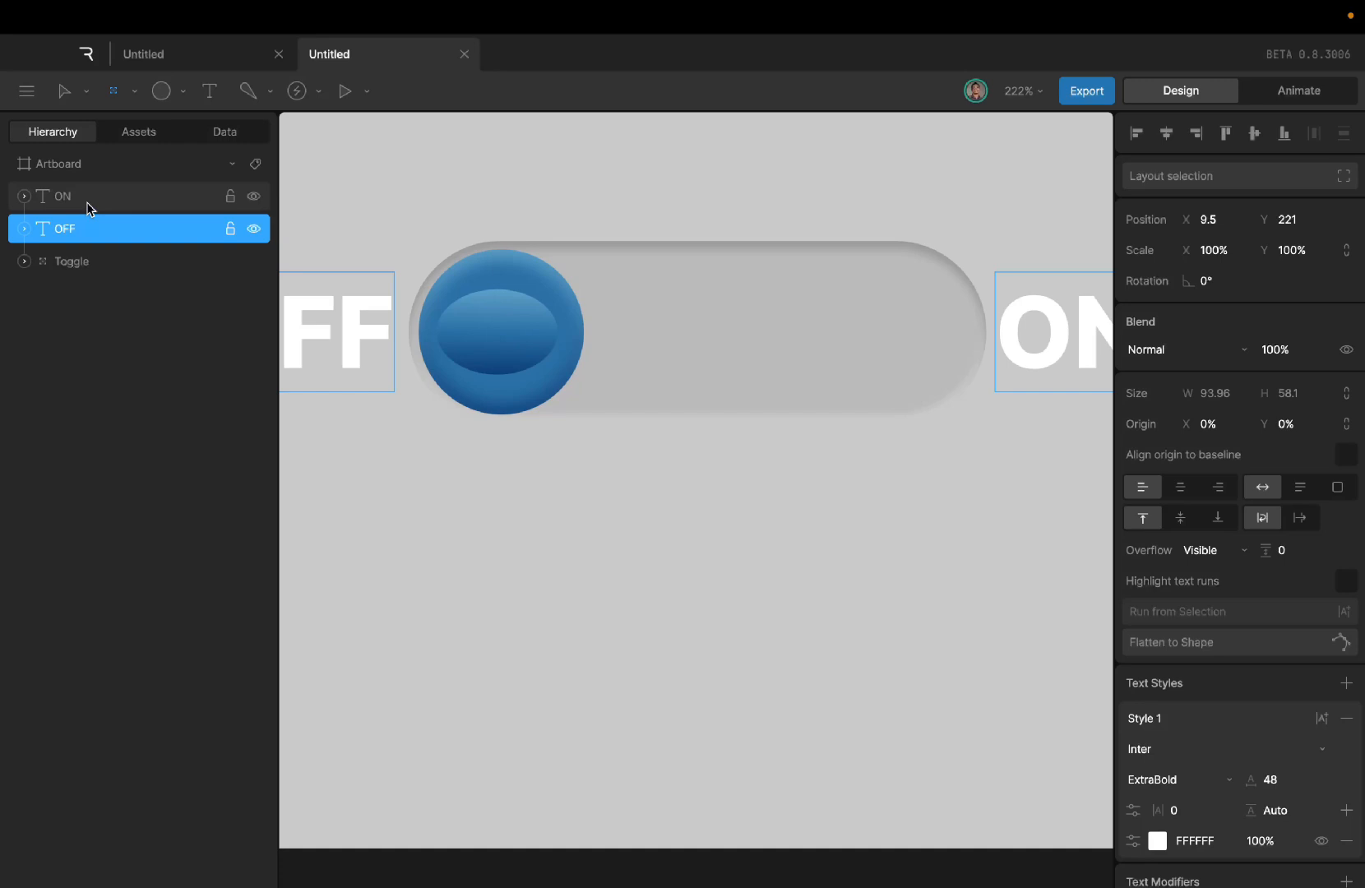
{"action": "left_click", "coordinate": [90, 206], "text": "shift"}
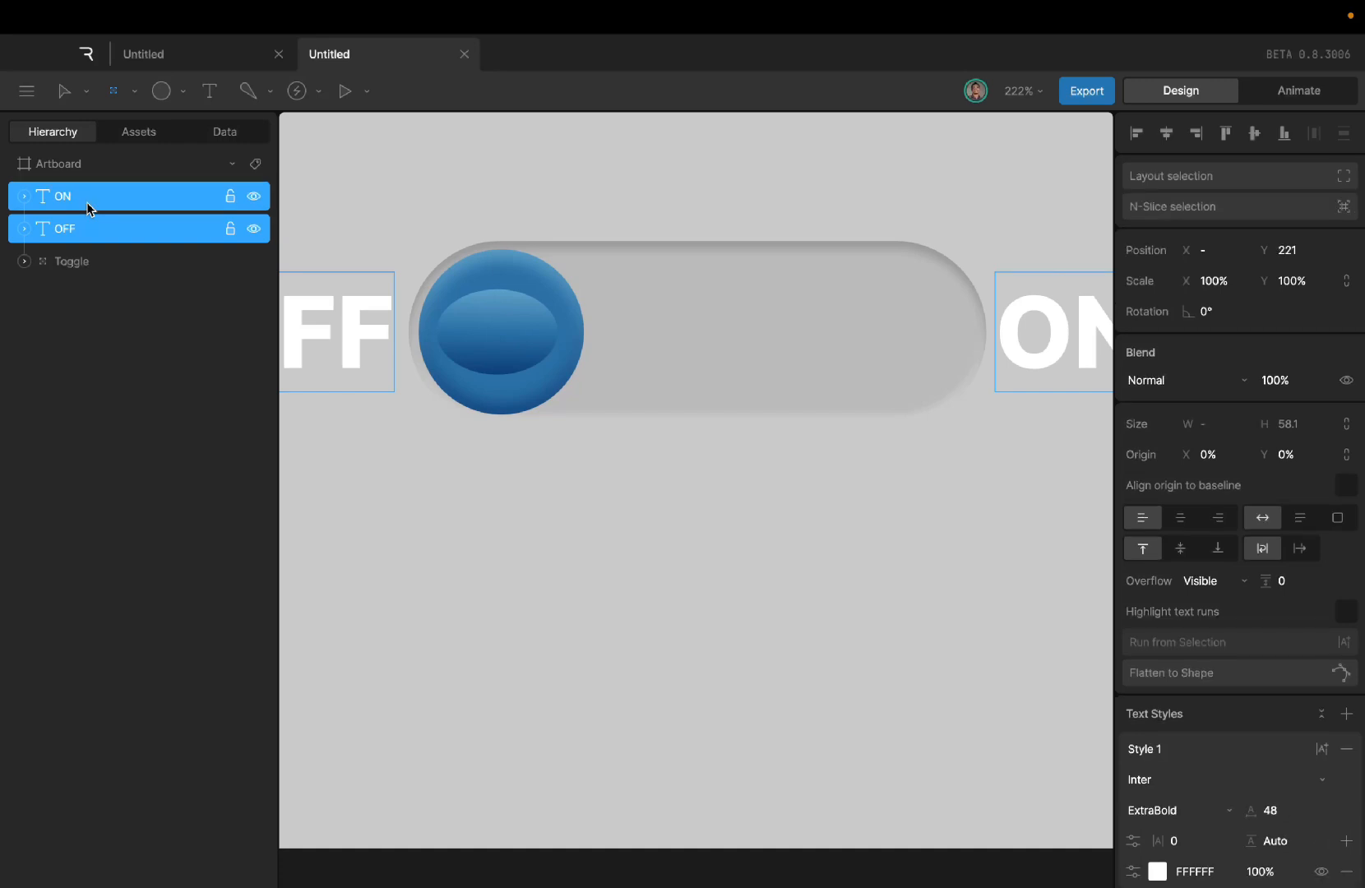
{"action": "key", "text": "ctrl+g"}
Step: Rename the new group of text labels as STATUSTEXT
{"action": "double_click", "coordinate": [78, 195]}
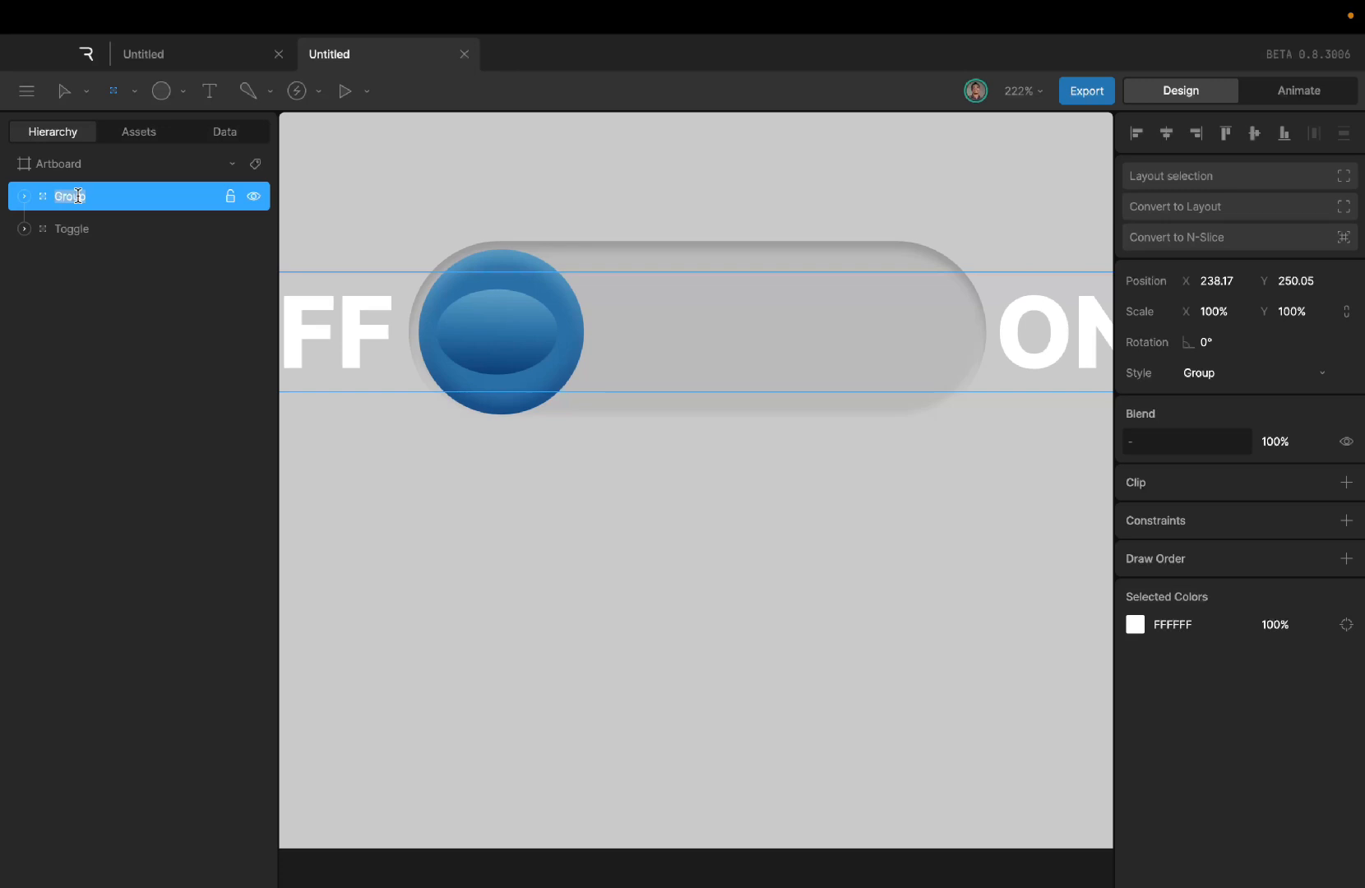
{"action": "key", "text": "BackSpace"}
{"action": "type", "text": "STATUSTEXT"}
{"action": "key", "text": "Return"}
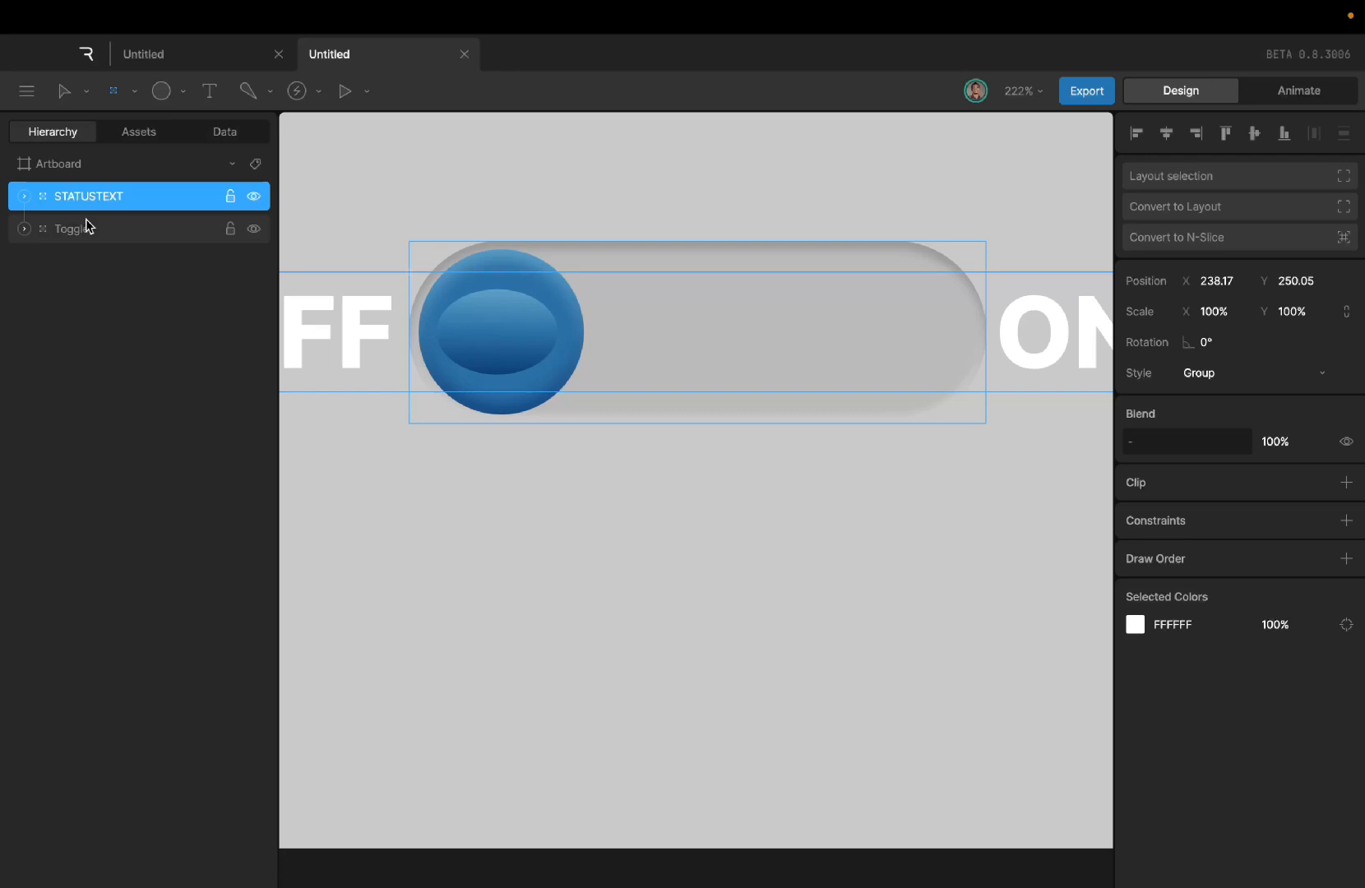
Step: Move the STATUSTEXT group into the Toggle group and order it above Knob and Track
{"action": "left_click_drag", "start_coordinate": [100, 204], "coordinate": [102, 233]}
{"action": "left_click", "coordinate": [23, 197]}
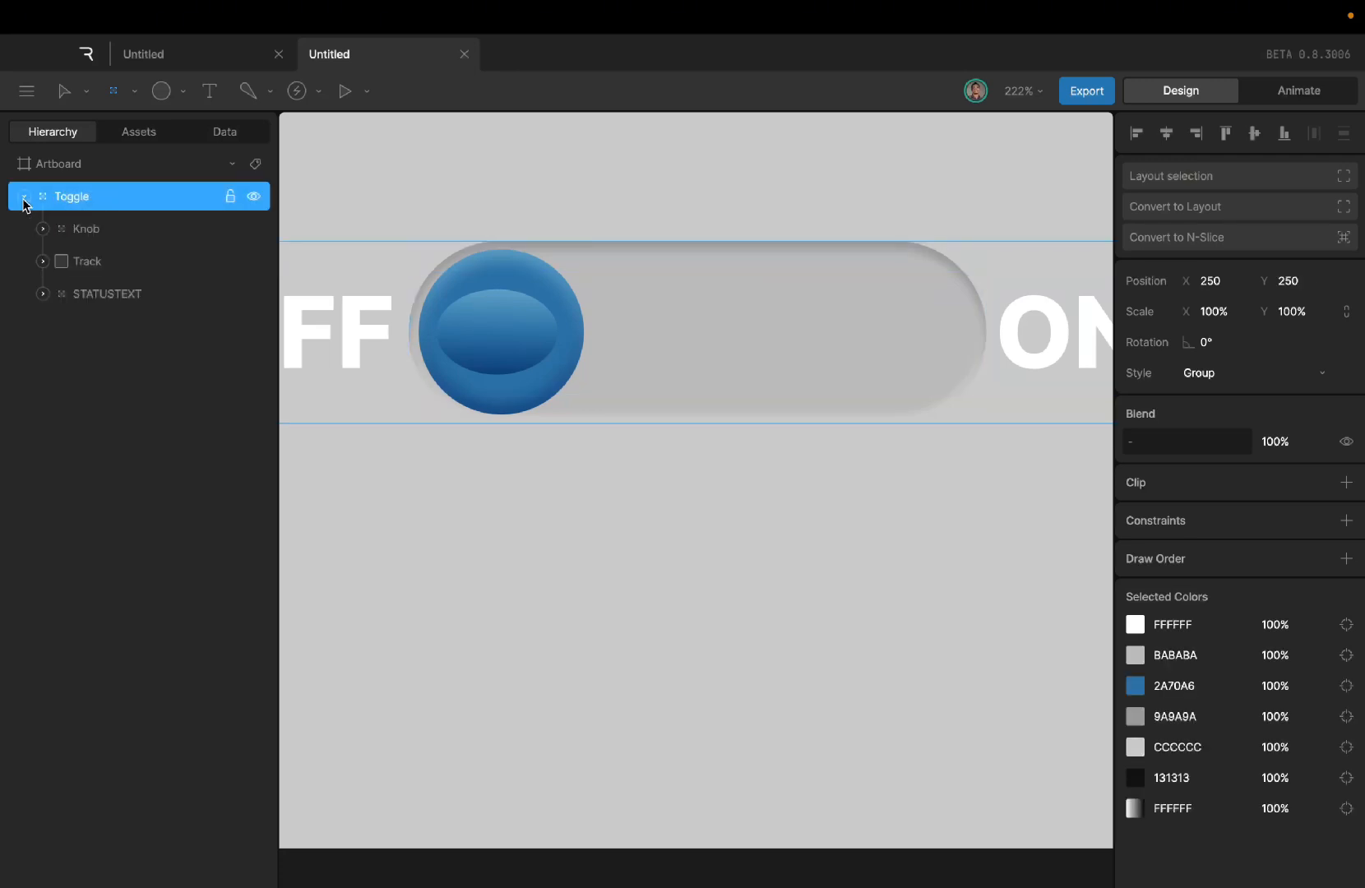
{"action": "left_click", "coordinate": [97, 288]}
{"action": "left_click_drag", "start_coordinate": [104, 290], "coordinate": [101, 215]}
{"action": "left_click", "coordinate": [23, 197]}
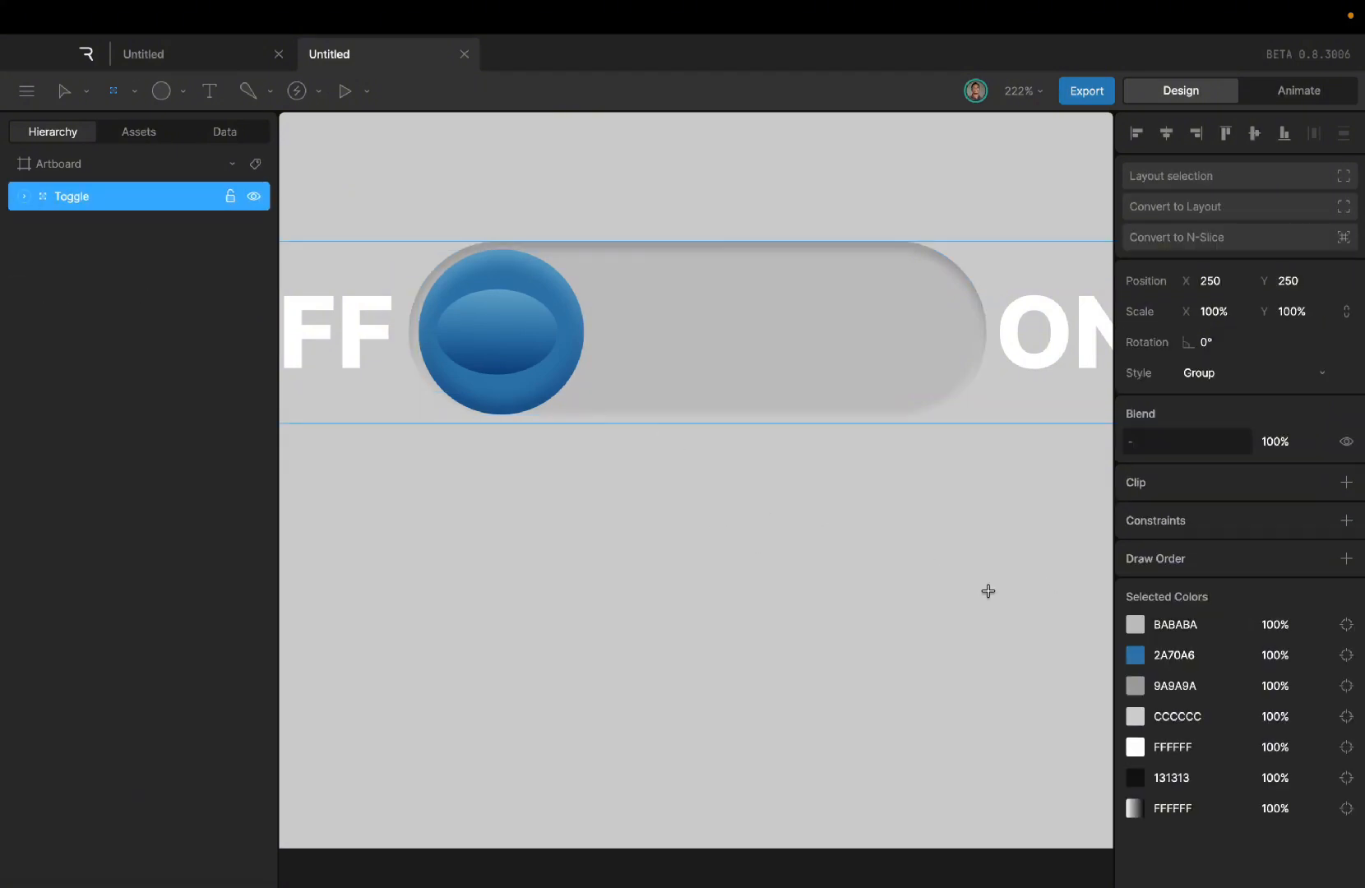
Step: Change the fill color of both labels in the STATUSTEXT group to the solid grey BCBCBC
{"action": "left_click", "coordinate": [23, 197]}
{"action": "left_click", "coordinate": [92, 232]}
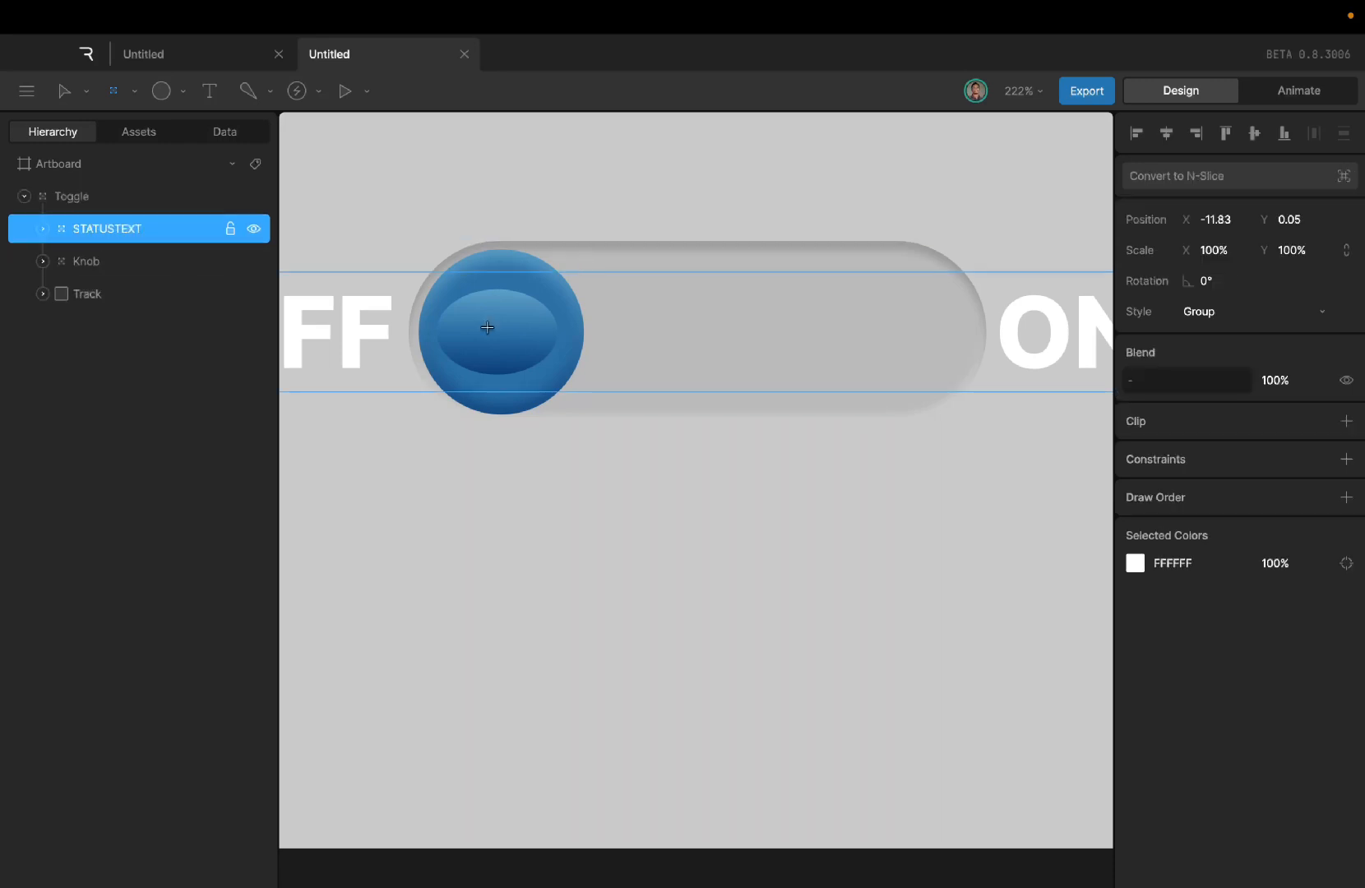
{"action": "left_click", "coordinate": [1131, 564]}
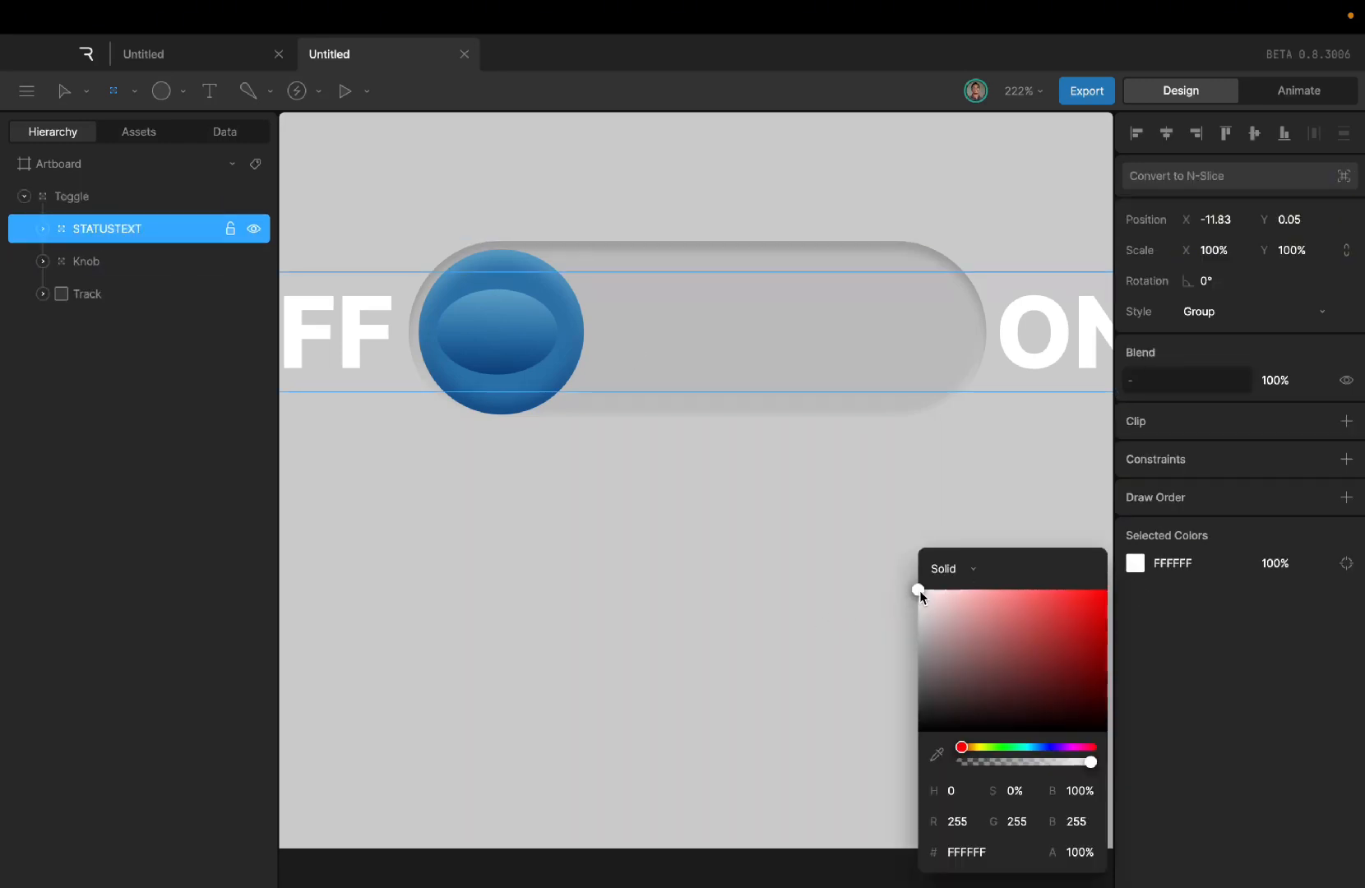
{"action": "left_click_drag", "start_coordinate": [919, 591], "coordinate": [919, 626]}
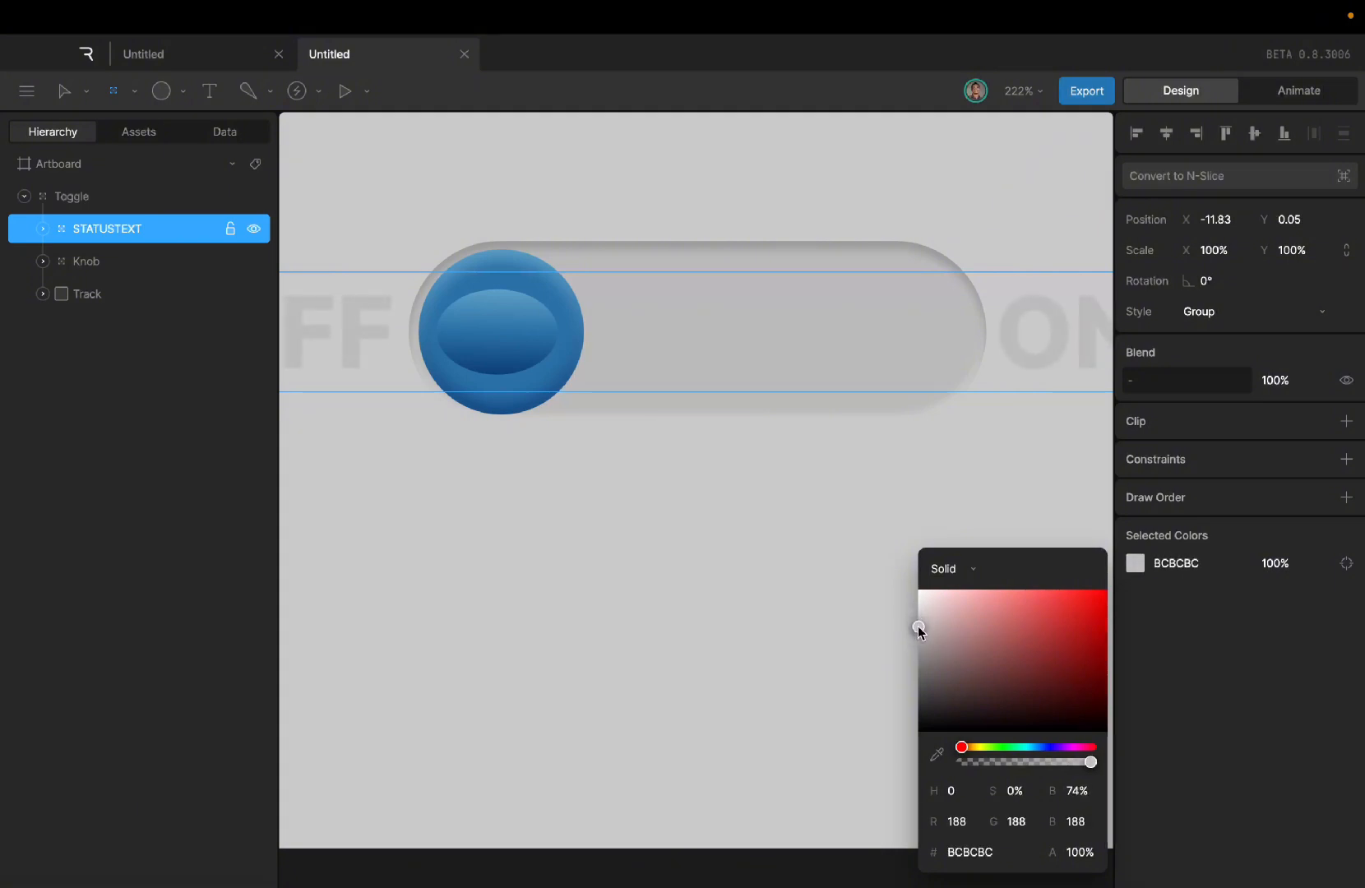
{"action": "left_click", "coordinate": [690, 540]}
{"action": "key", "text": "Delete"}
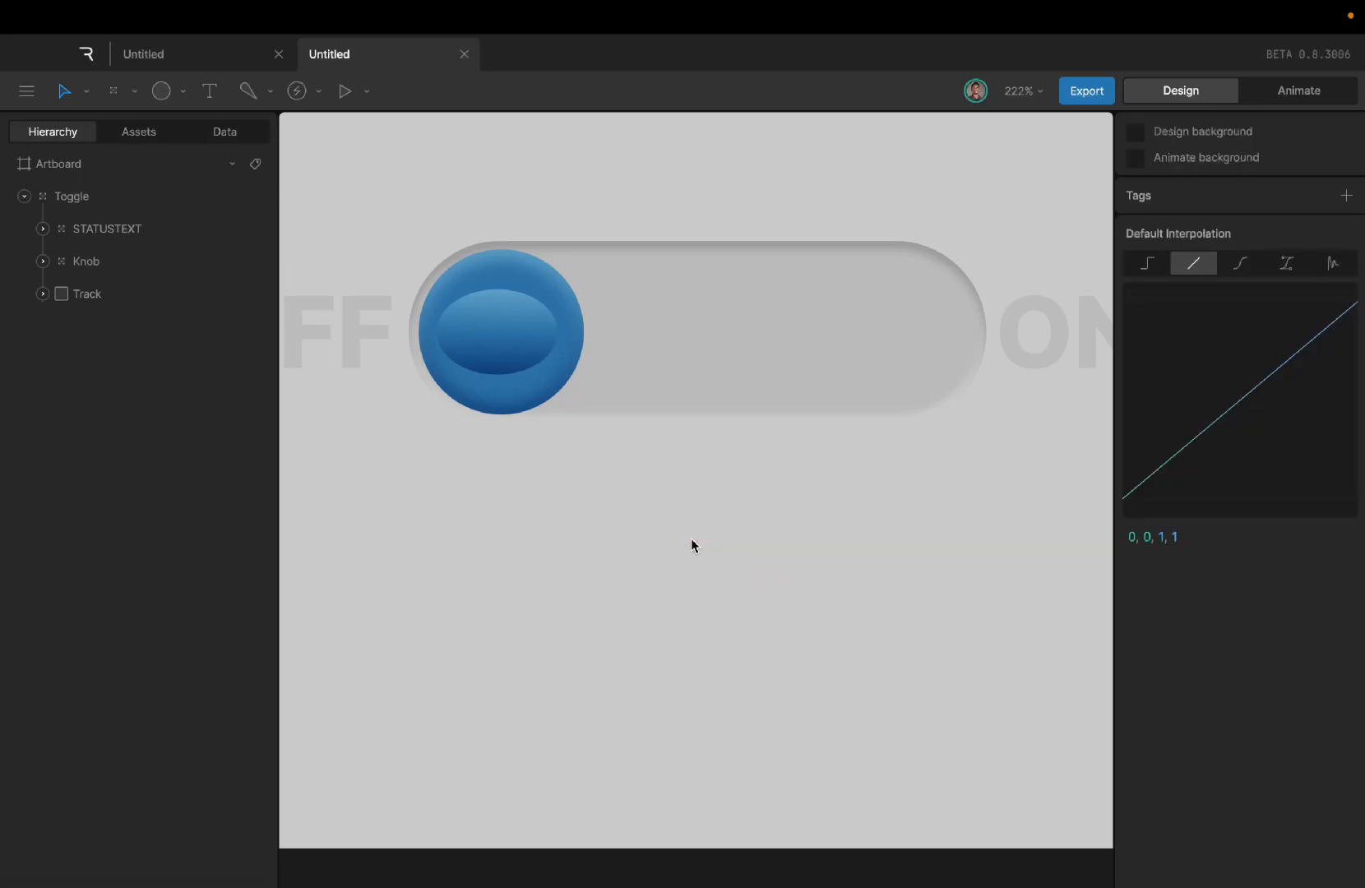
{"action": "scroll", "coordinate": [578, 531], "scroll_direction": "down", "scroll_amount": 3}
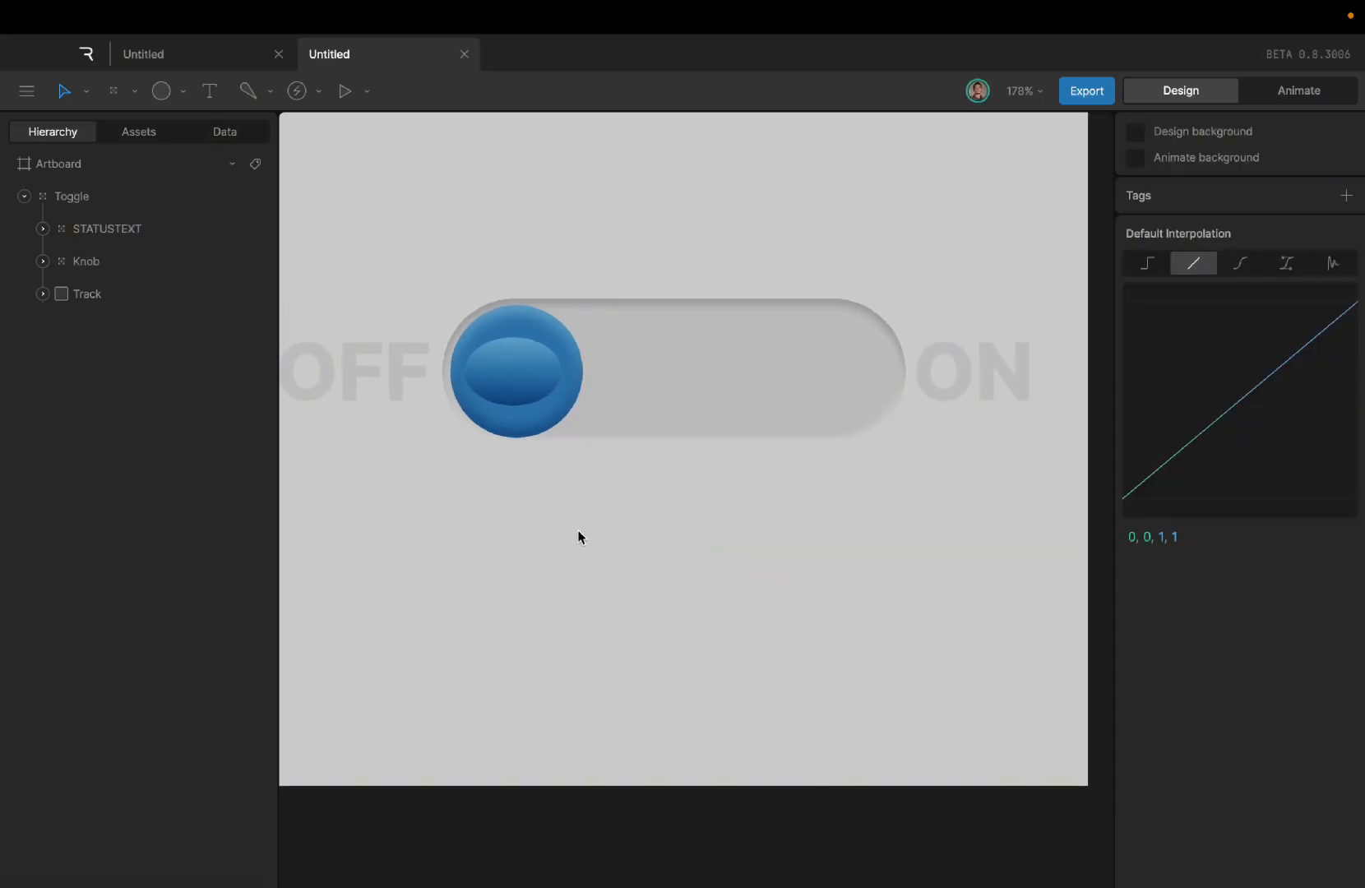
{"action": "scroll", "coordinate": [578, 531], "scroll_direction": "left", "scroll_amount": 1}
{"action": "scroll", "coordinate": [578, 530], "scroll_direction": "up", "scroll_amount": 2}
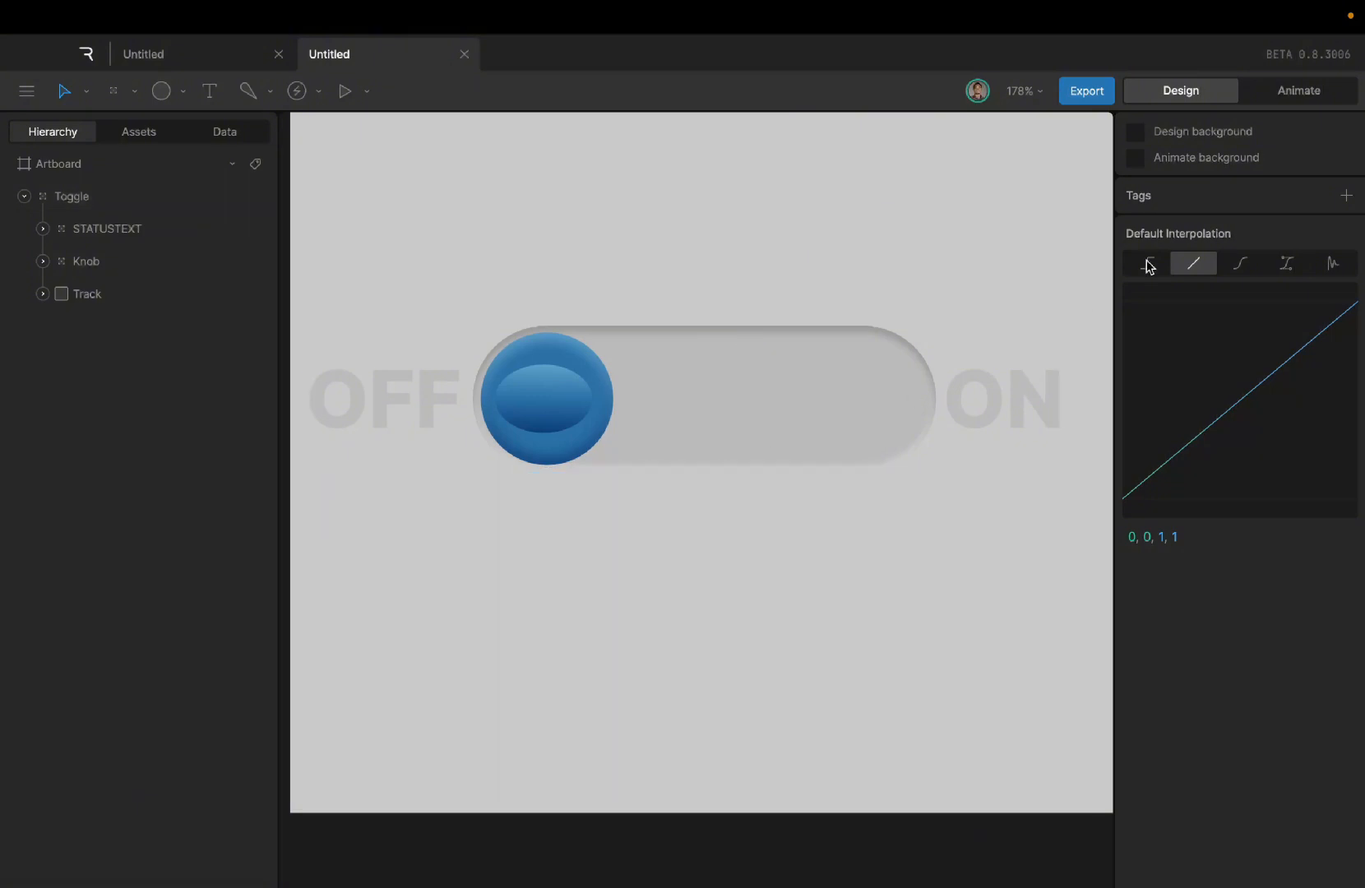
Step: Switch to animation mode and rename the timeline as ON
{"action": "left_click", "coordinate": [1299, 92]}
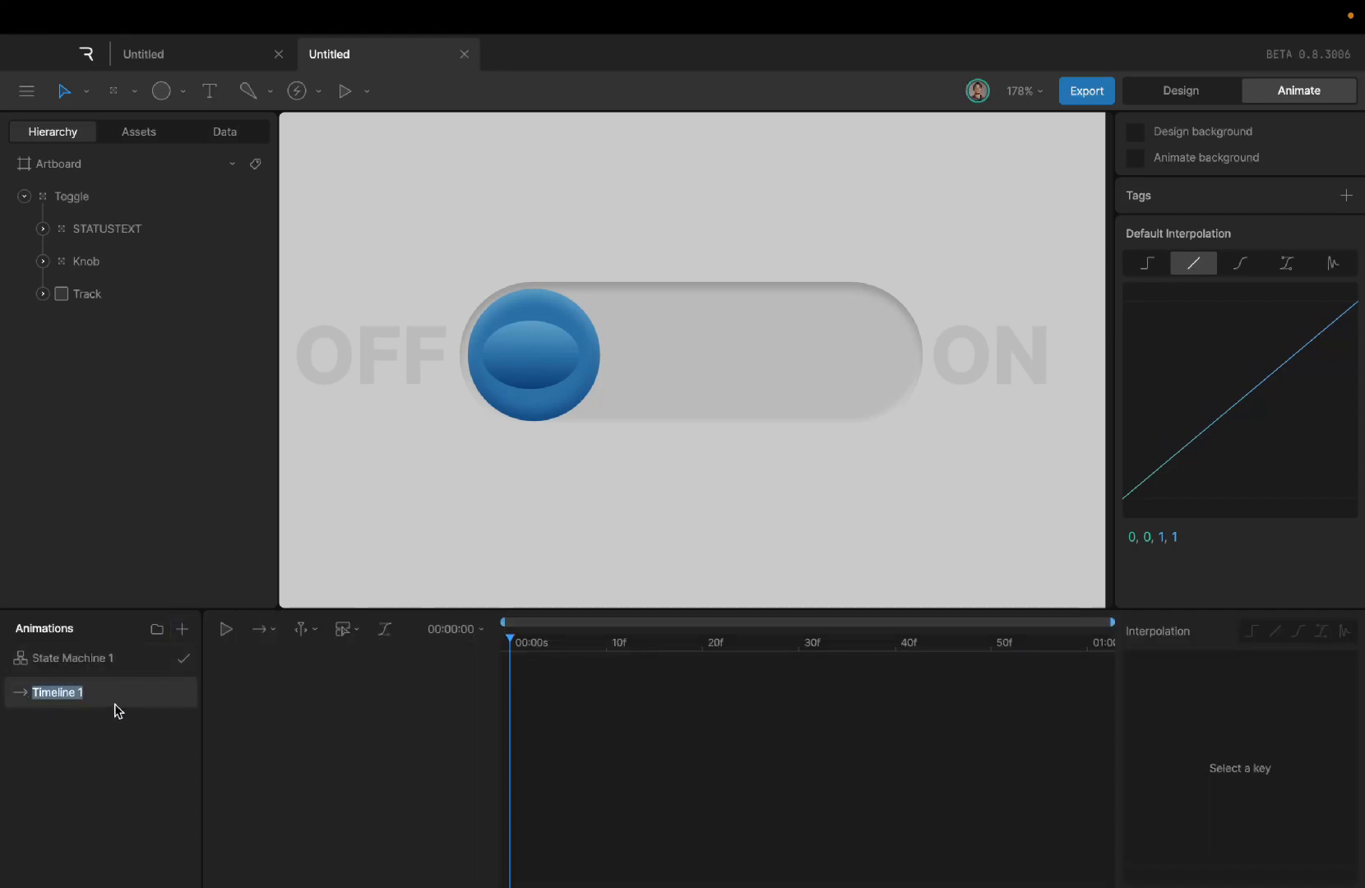
{"action": "key", "text": "BackSpace"}
{"action": "type", "text": "ON"}
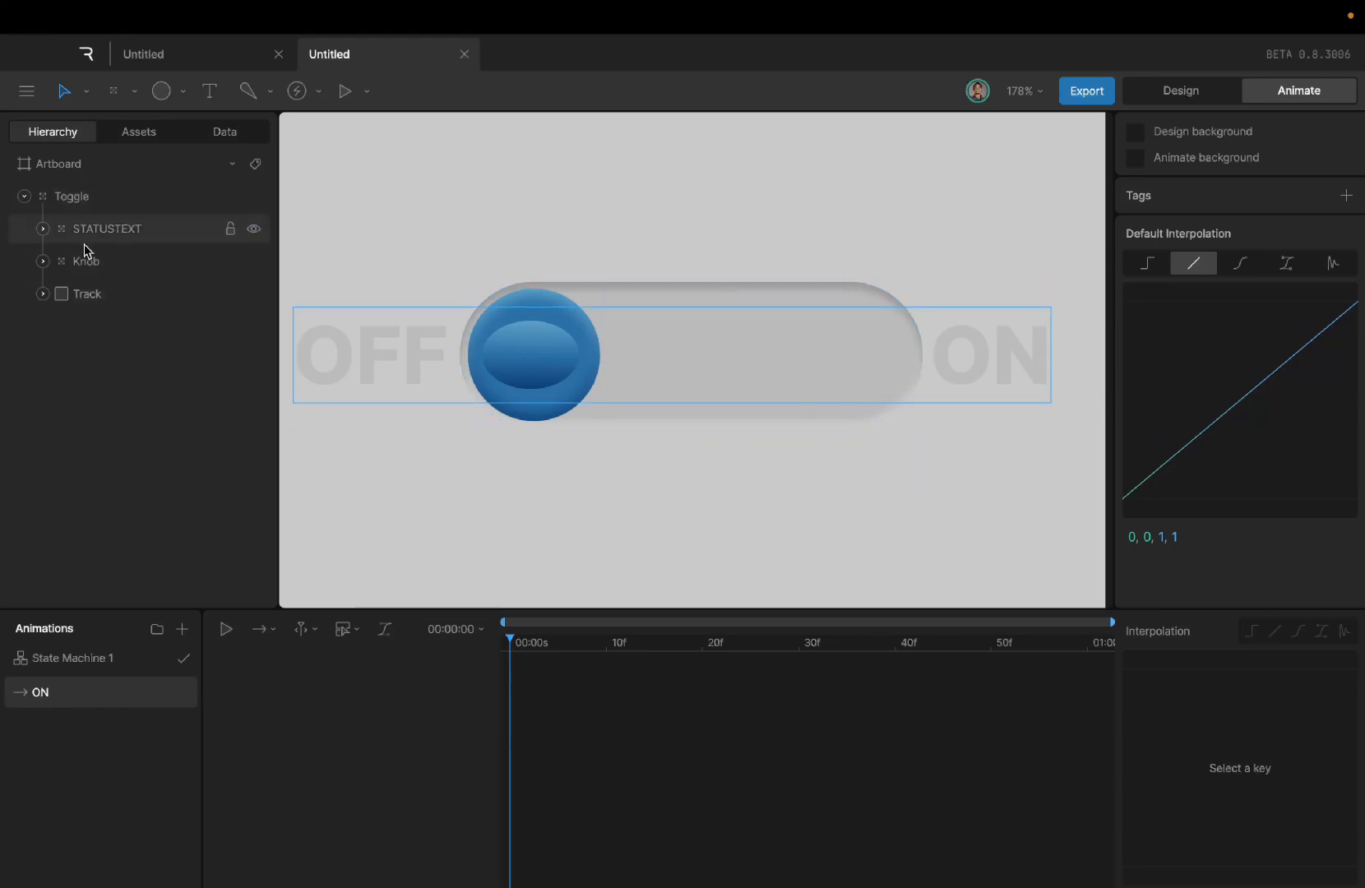
Step: Key the Knob group's X position at frame 0, then slide it along the track to X 90 at frame 30
{"action": "left_click", "coordinate": [125, 262]}
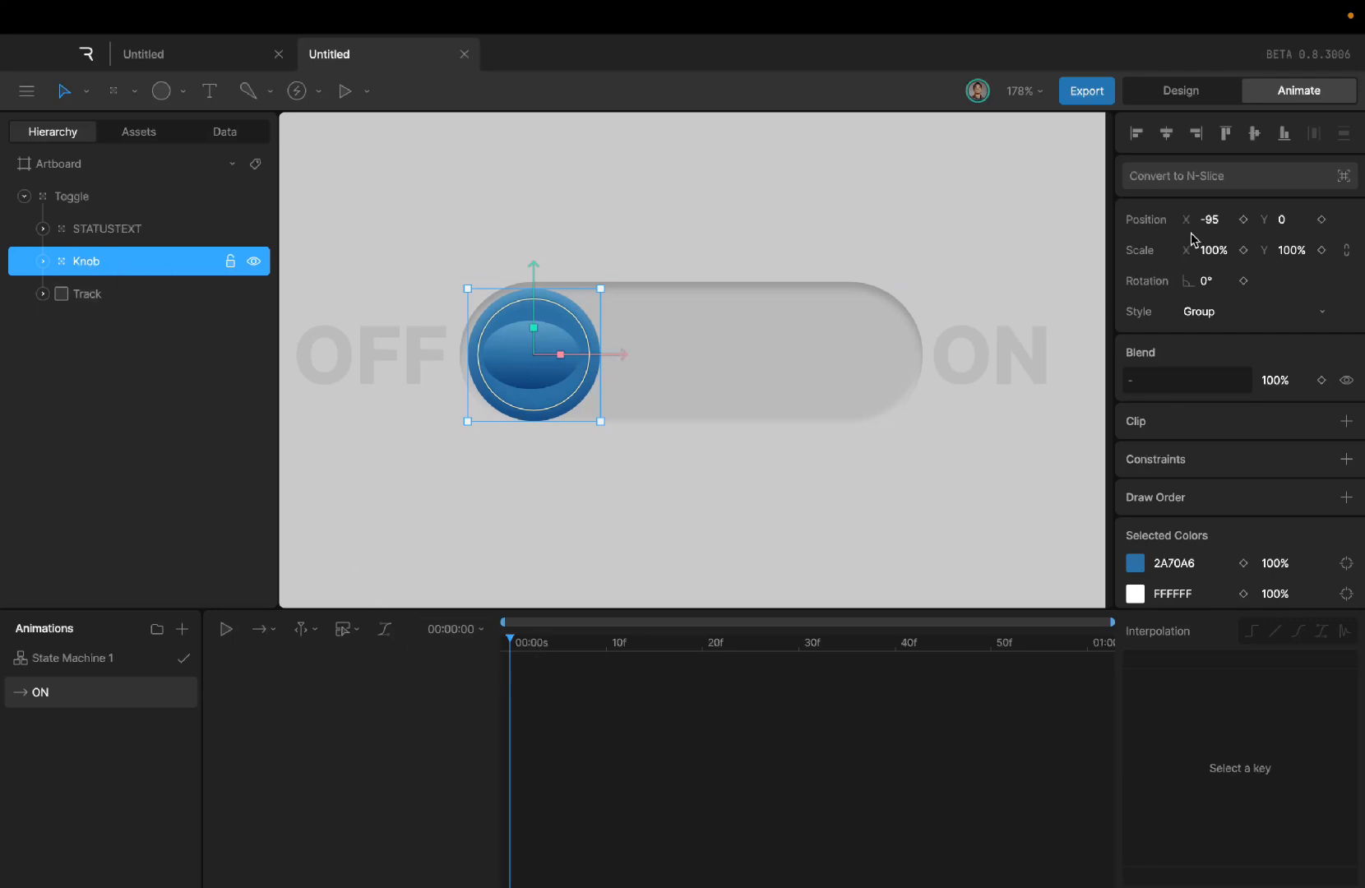
{"action": "left_click", "coordinate": [1243, 220]}
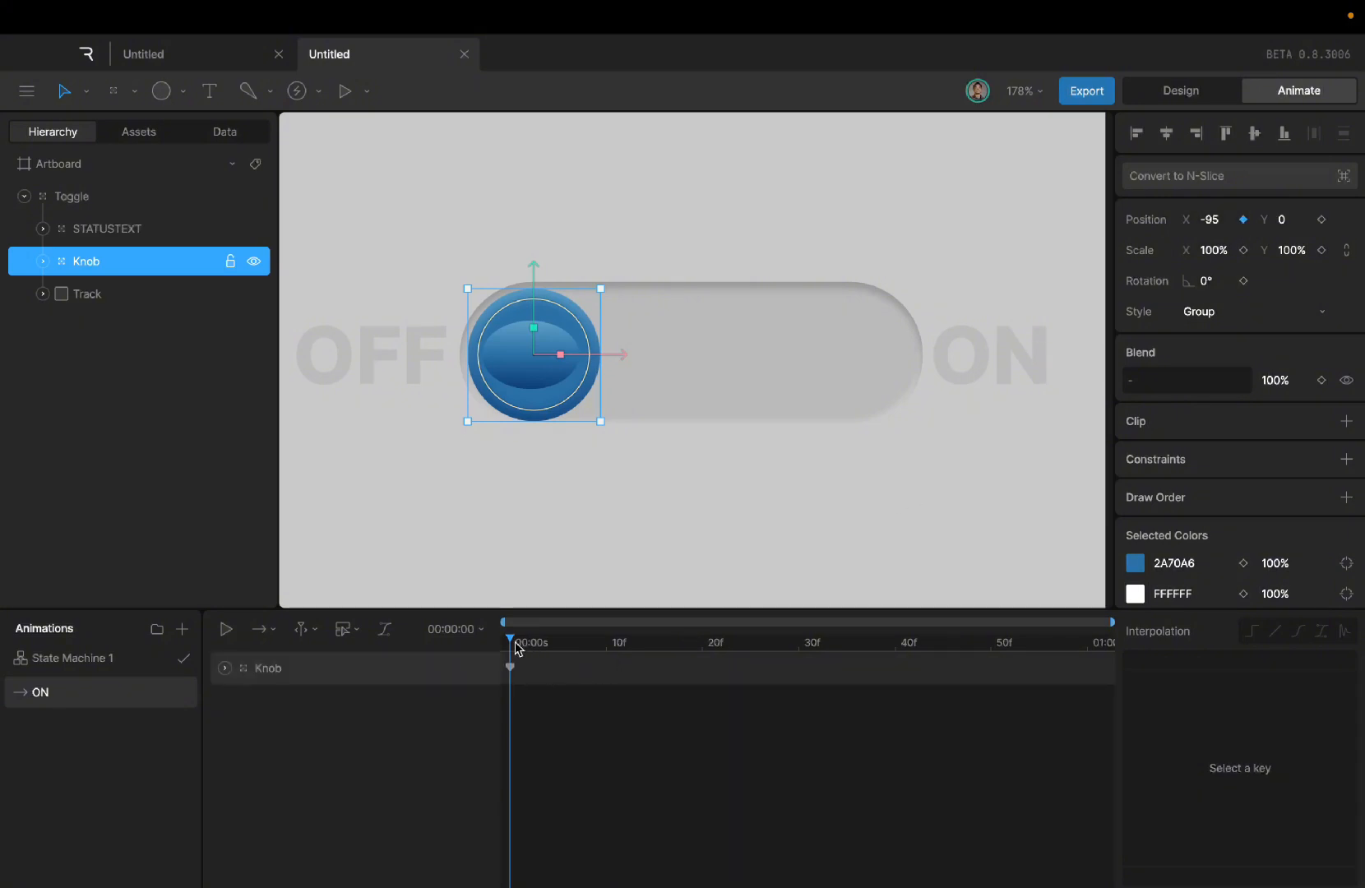
{"action": "left_click_drag", "start_coordinate": [515, 640], "coordinate": [797, 672]}
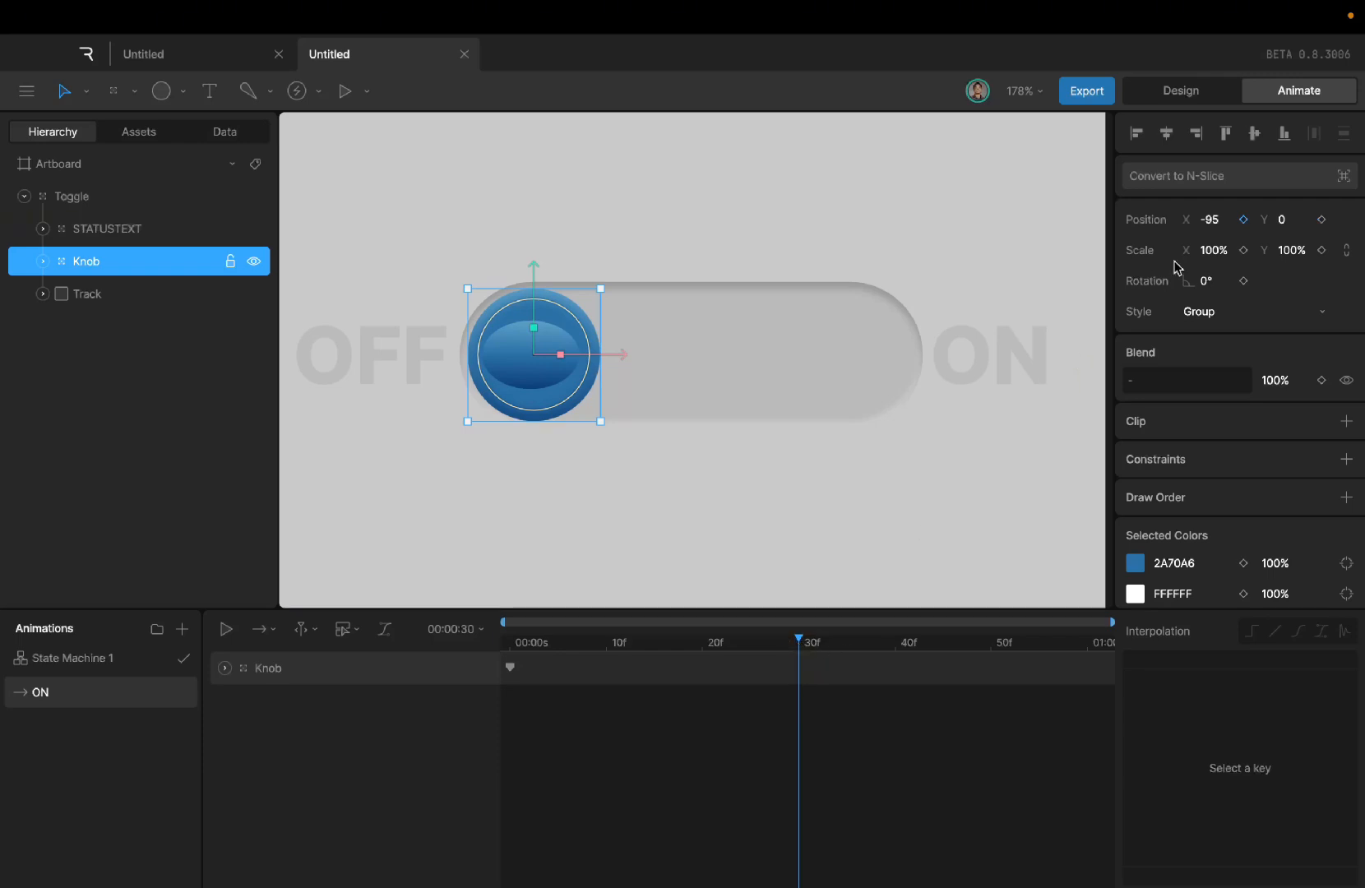
{"action": "left_click_drag", "start_coordinate": [618, 356], "coordinate": [922, 360]}
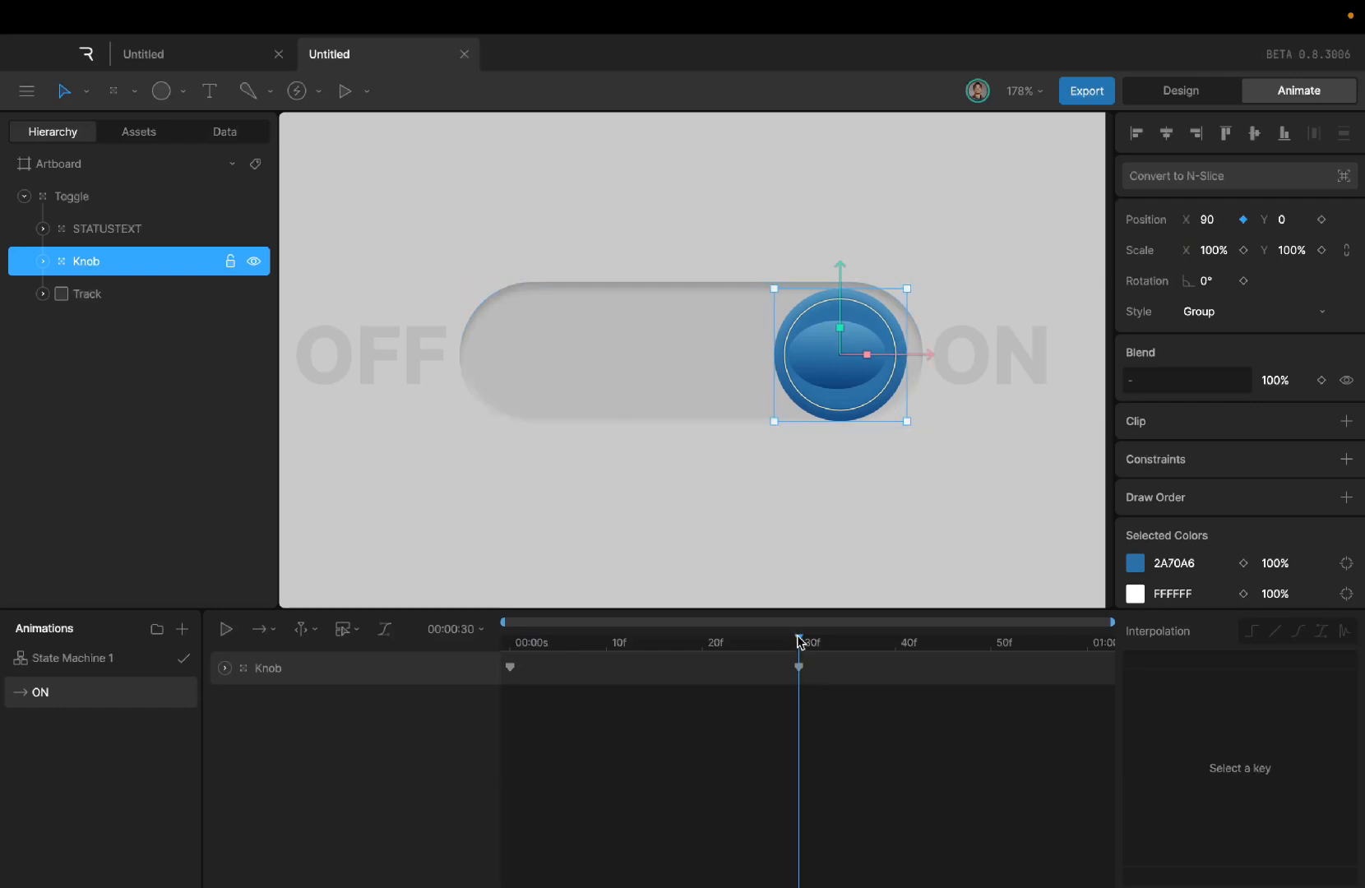
Step: Shift the Knob group's frame 0 keyframe to X -91.5 and play back the ON animation
{"action": "left_click_drag", "start_coordinate": [797, 640], "coordinate": [449, 658]}
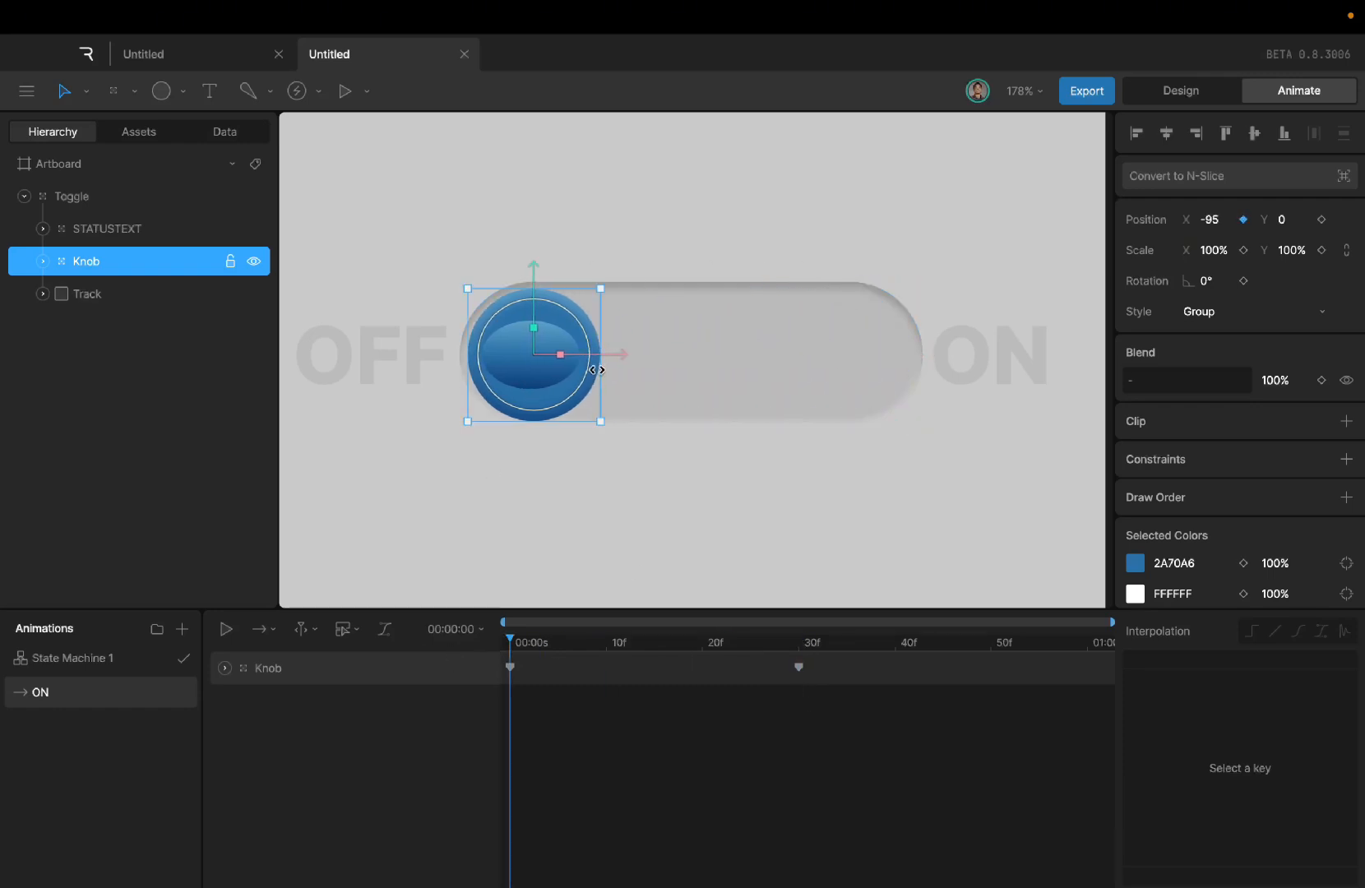
{"action": "left_click_drag", "start_coordinate": [606, 362], "coordinate": [617, 364]}
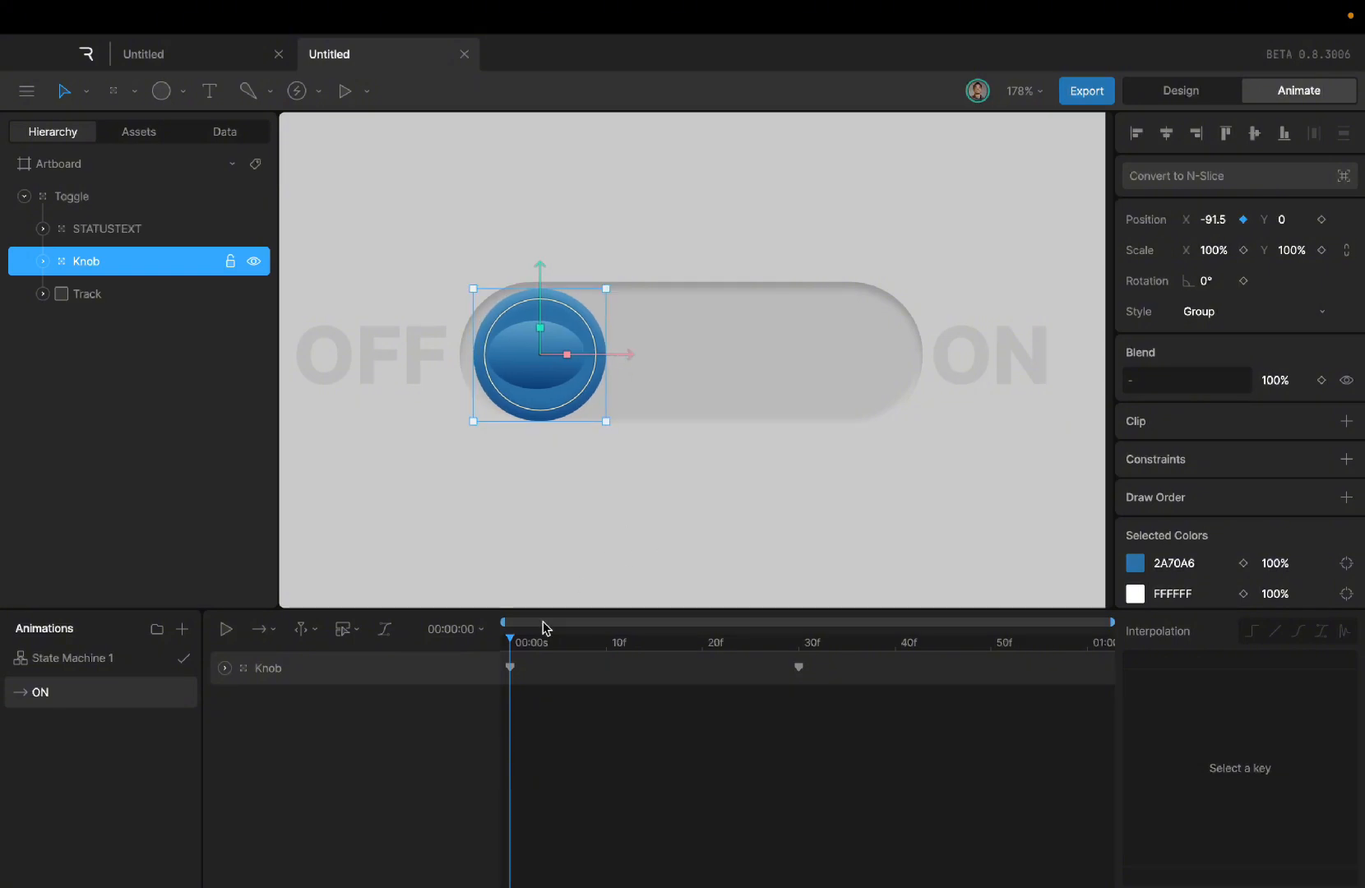
{"action": "key", "text": "space"}
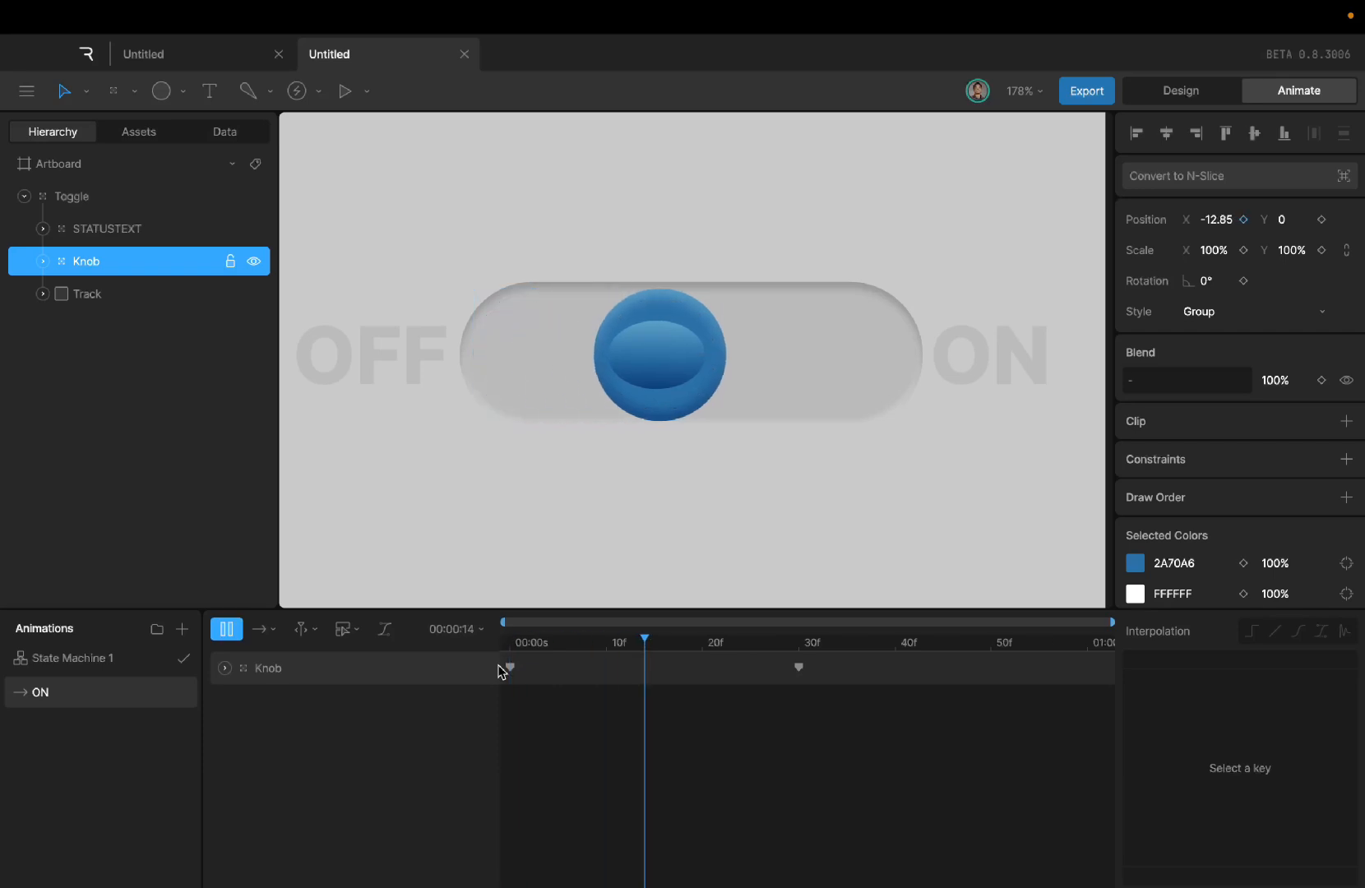
{"action": "key", "text": "space"}
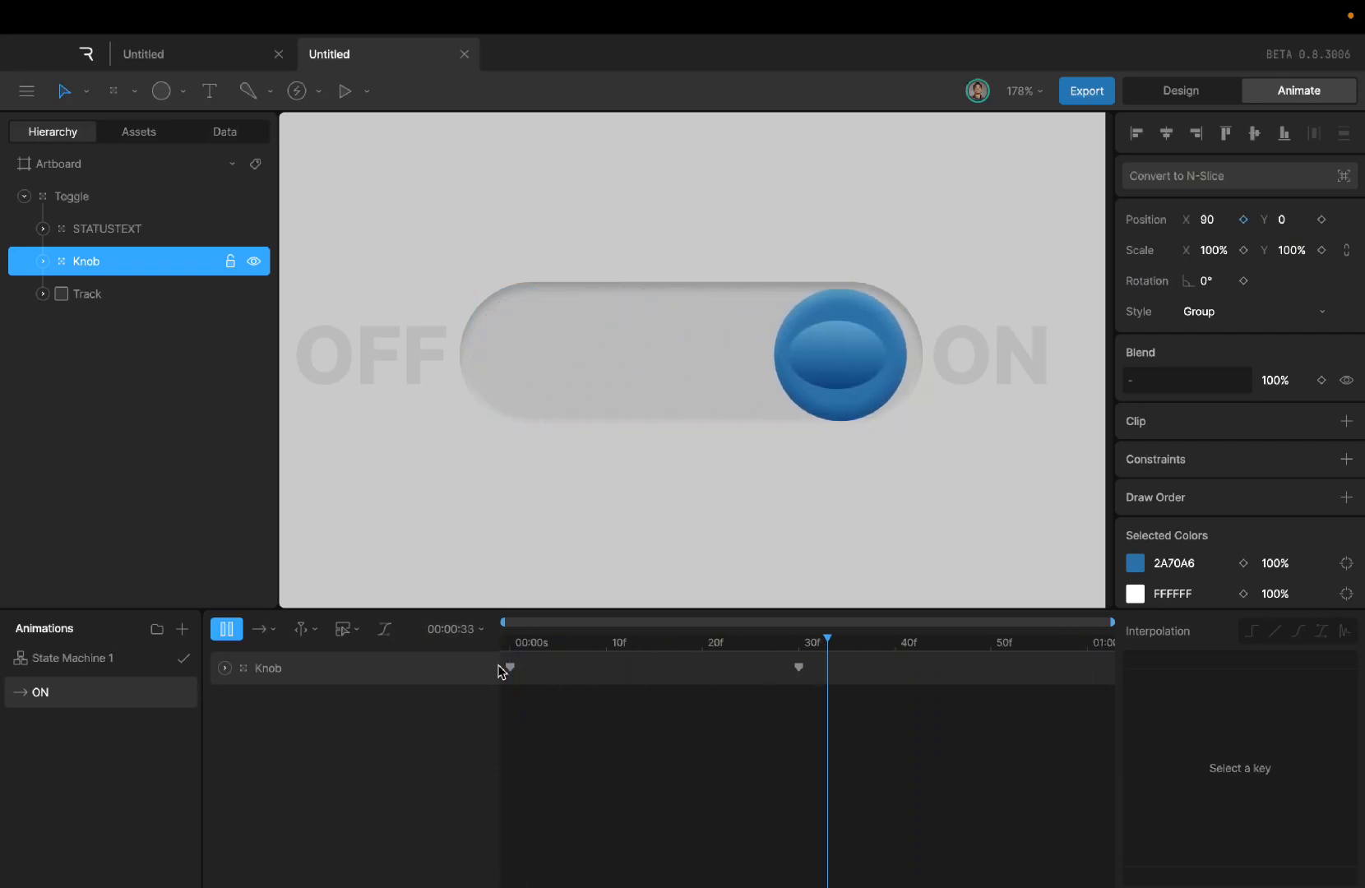
{"action": "key", "text": "space"}
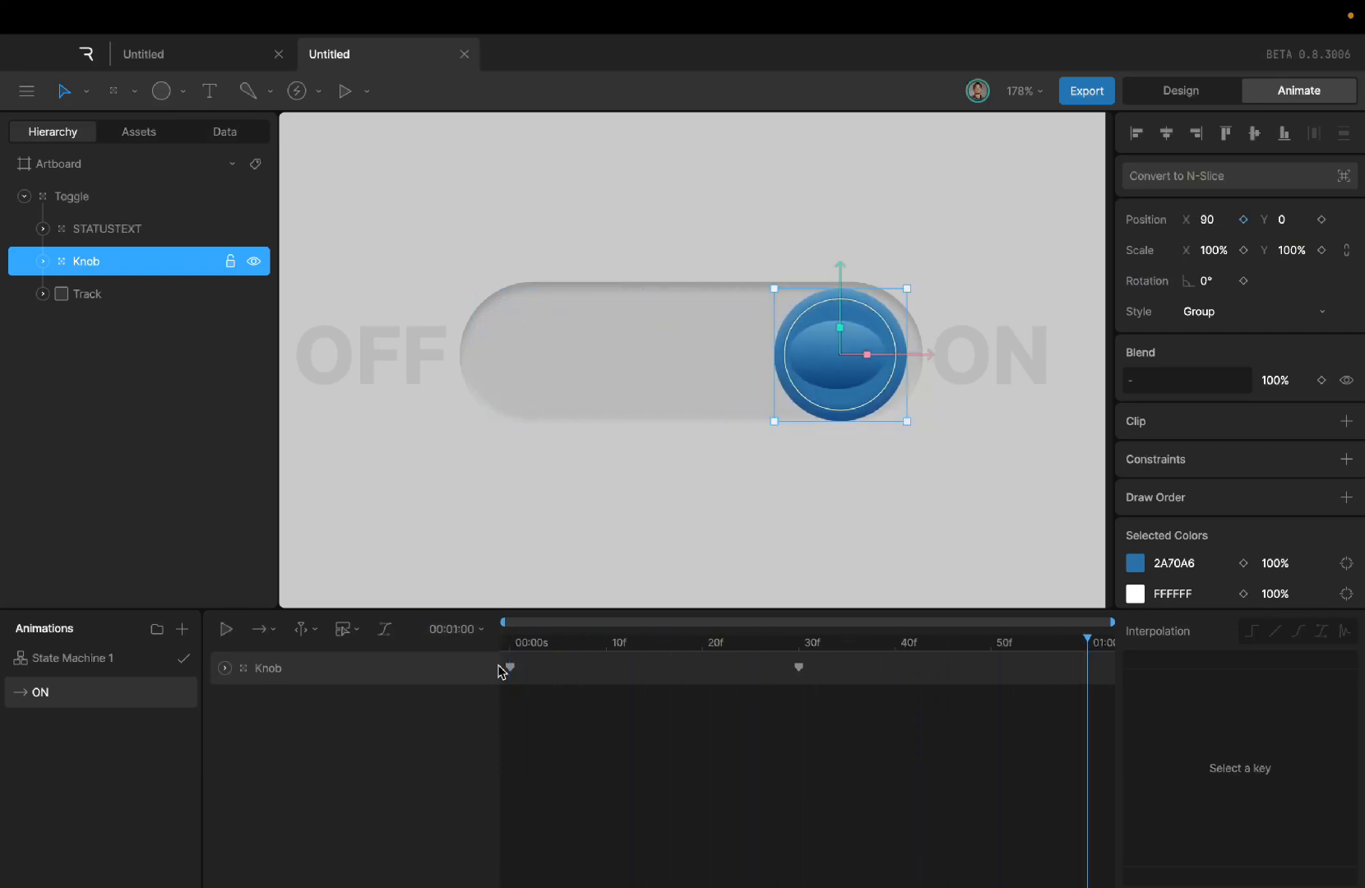
{"action": "key", "text": "space"}
Step: Open the vertices of the Knob shape's path for editing and key all of them at frame 0
{"action": "scroll", "coordinate": [645, 708], "scroll_direction": "up", "scroll_amount": 5}
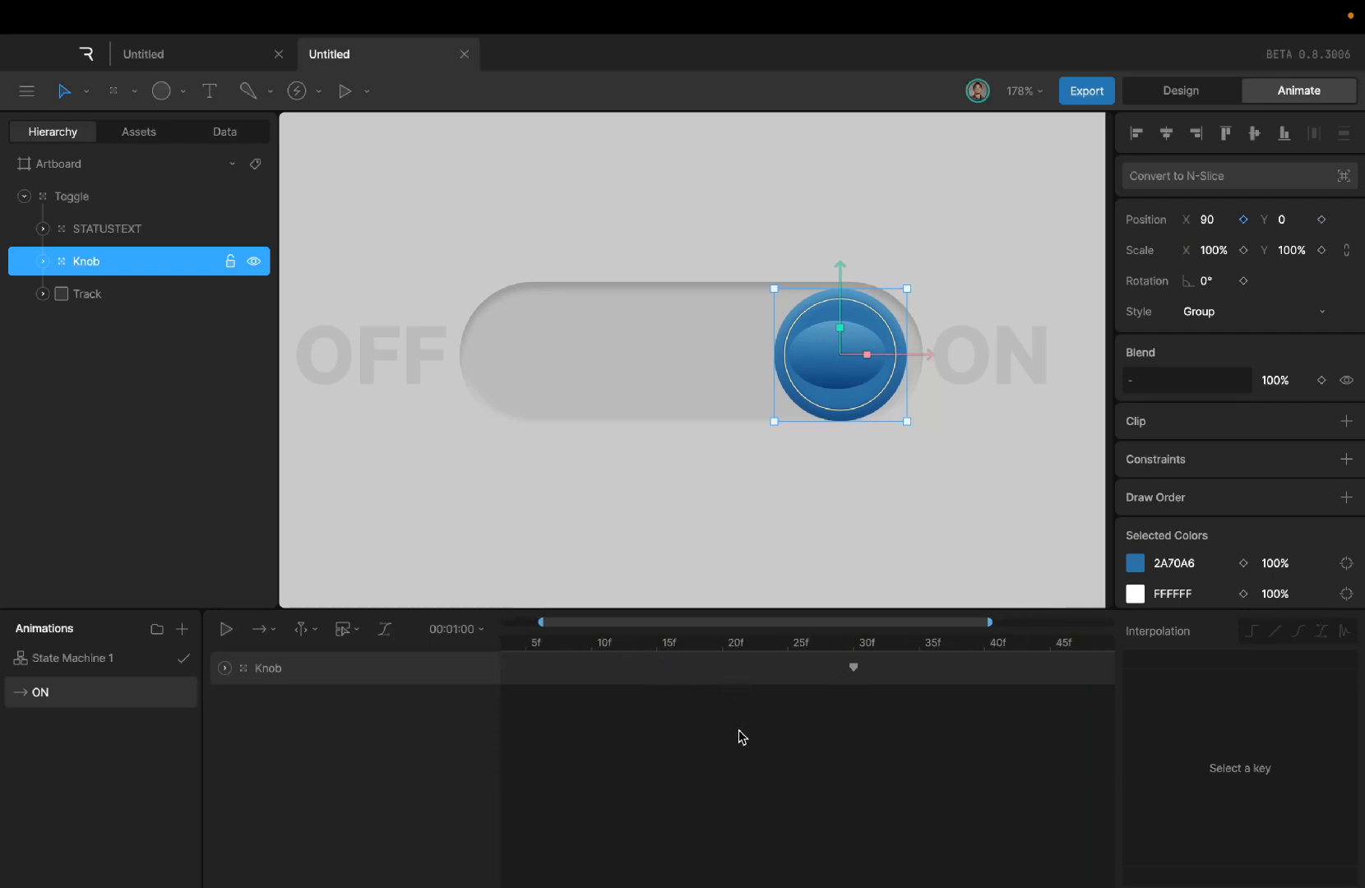
{"action": "scroll", "coordinate": [731, 740], "scroll_direction": "left", "scroll_amount": 3}
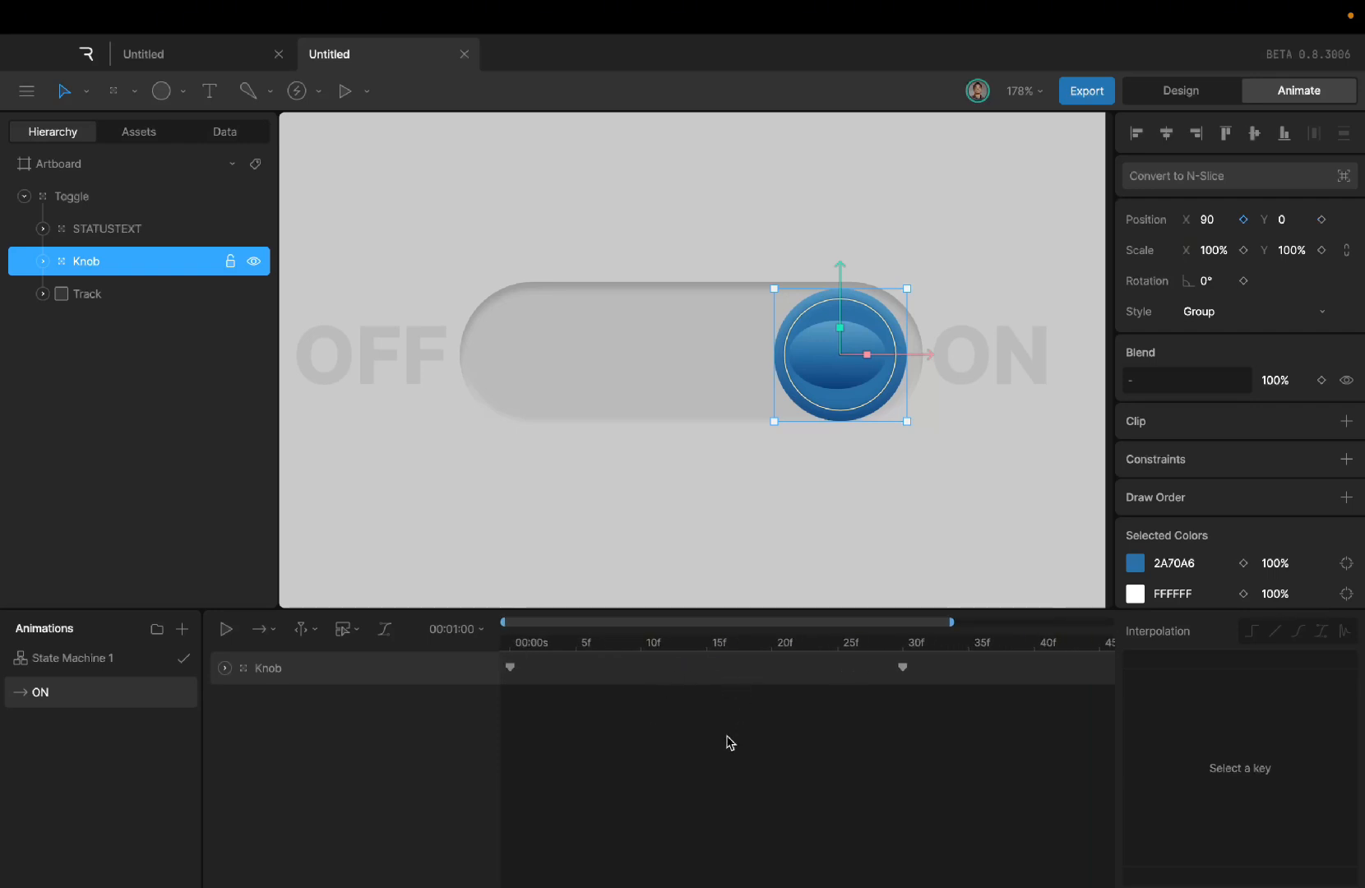
{"action": "left_click", "coordinate": [511, 653]}
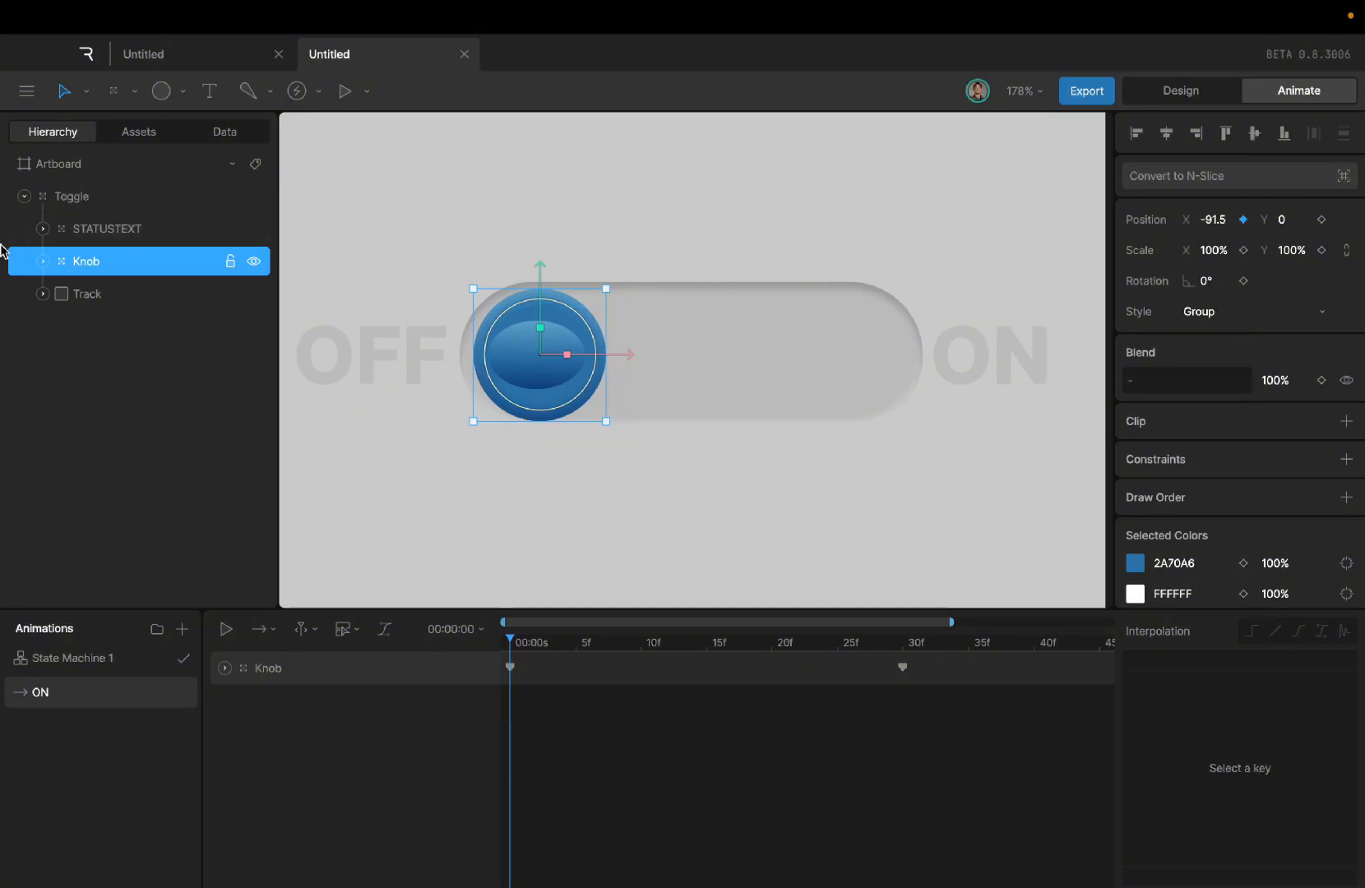
{"action": "left_click", "coordinate": [44, 263]}
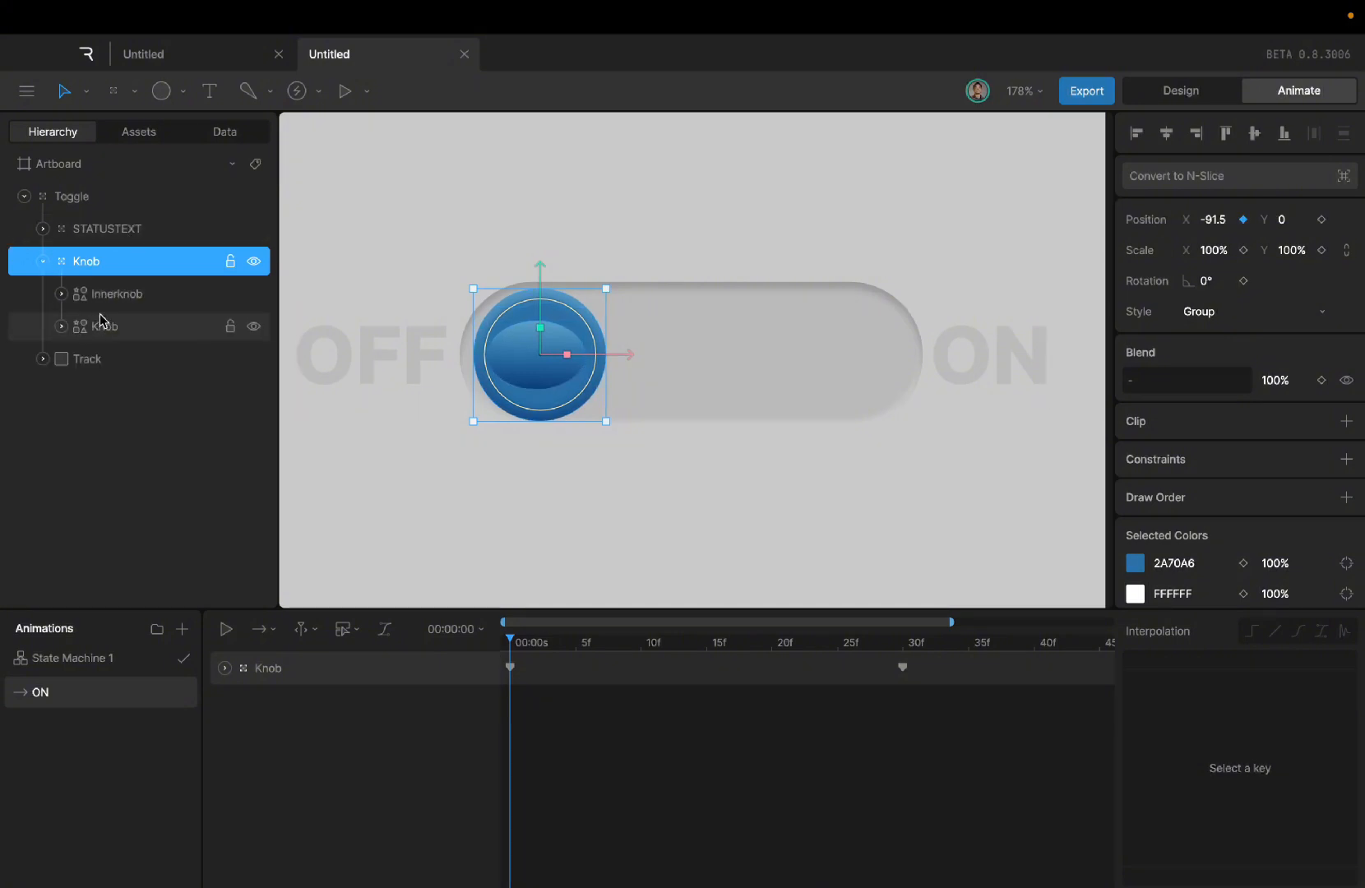
{"action": "left_click", "coordinate": [61, 326]}
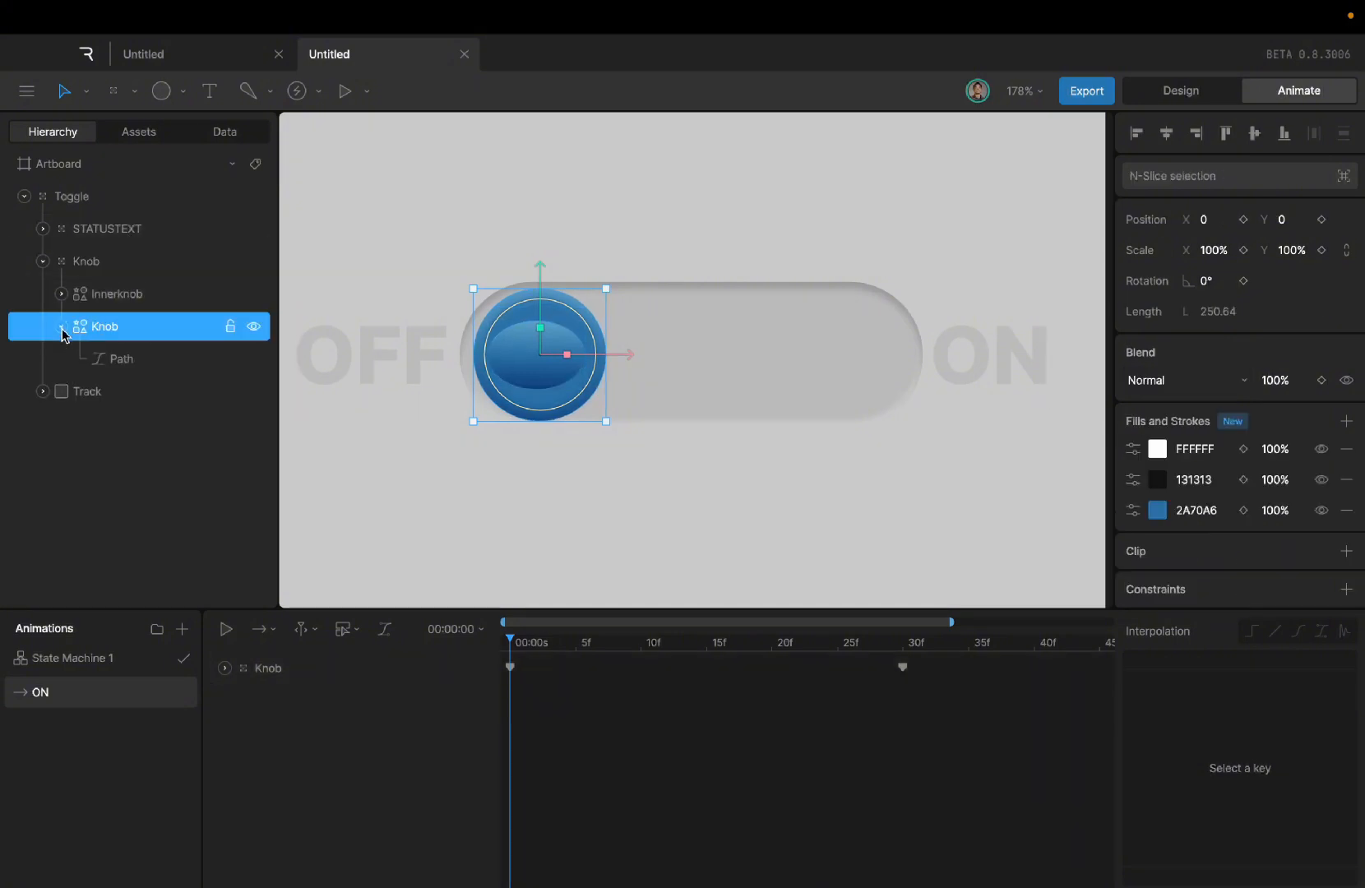
{"action": "left_click", "coordinate": [122, 359]}
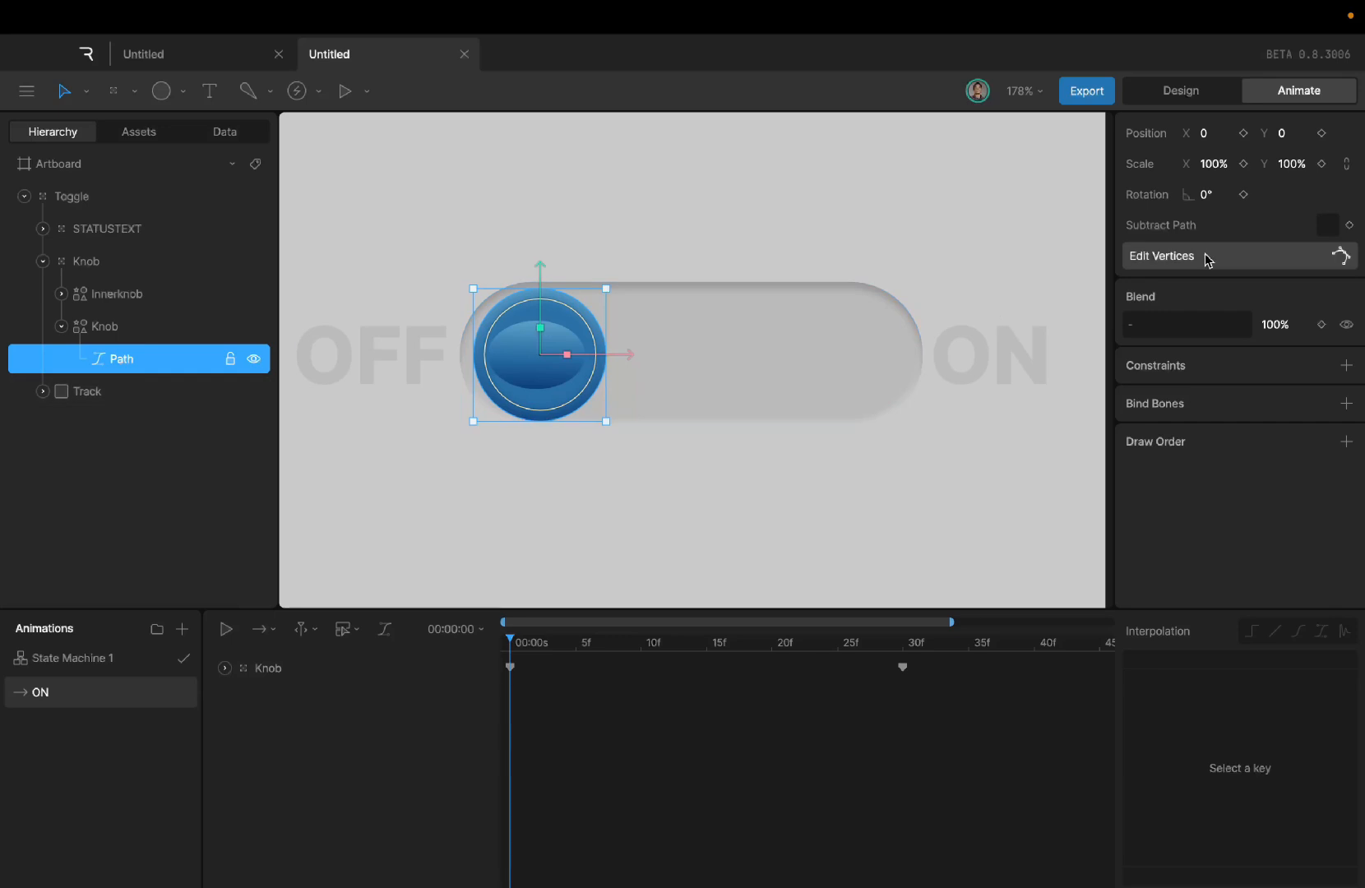
{"action": "left_click", "coordinate": [1206, 258]}
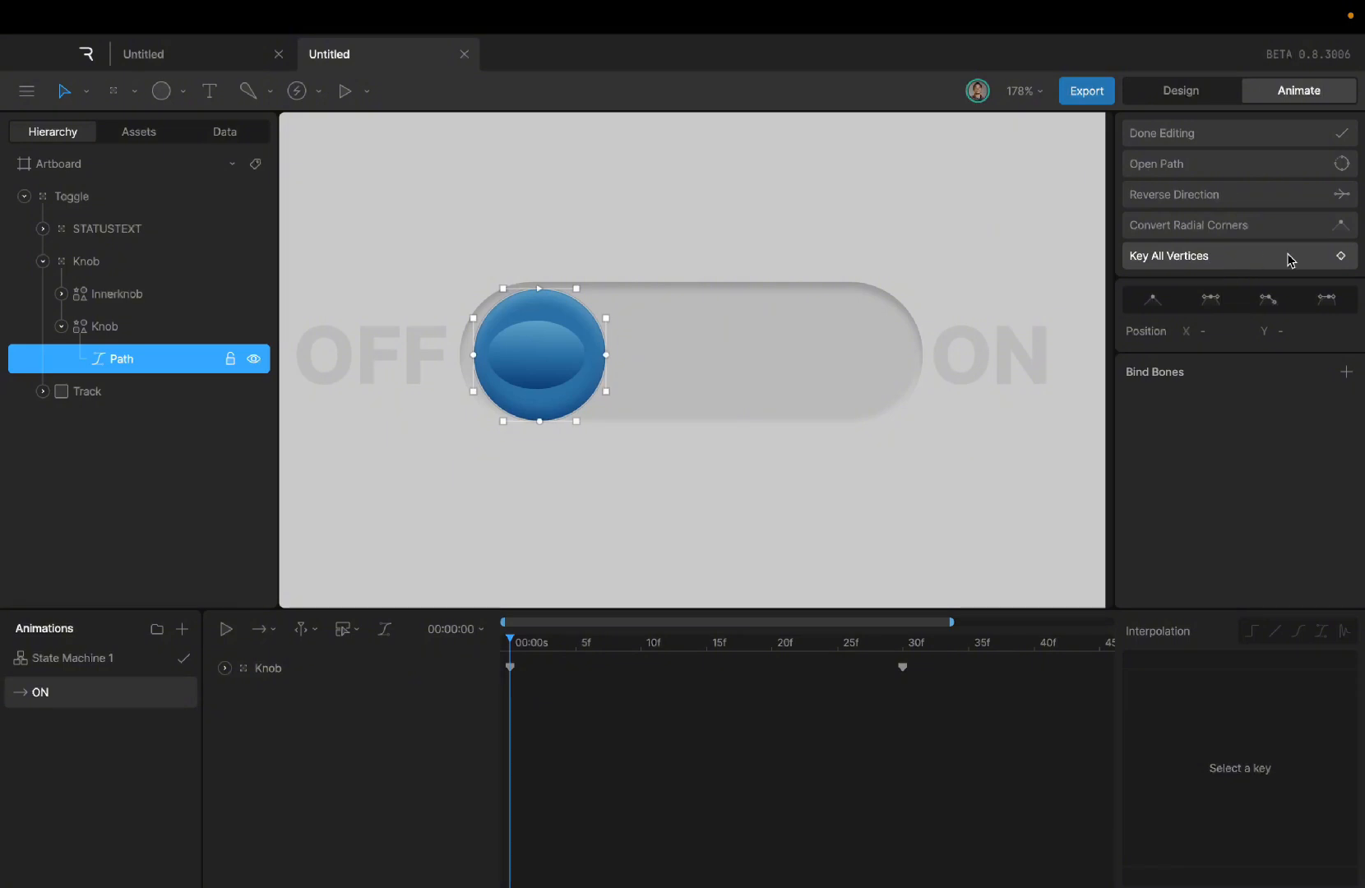
{"action": "left_click", "coordinate": [1340, 256]}
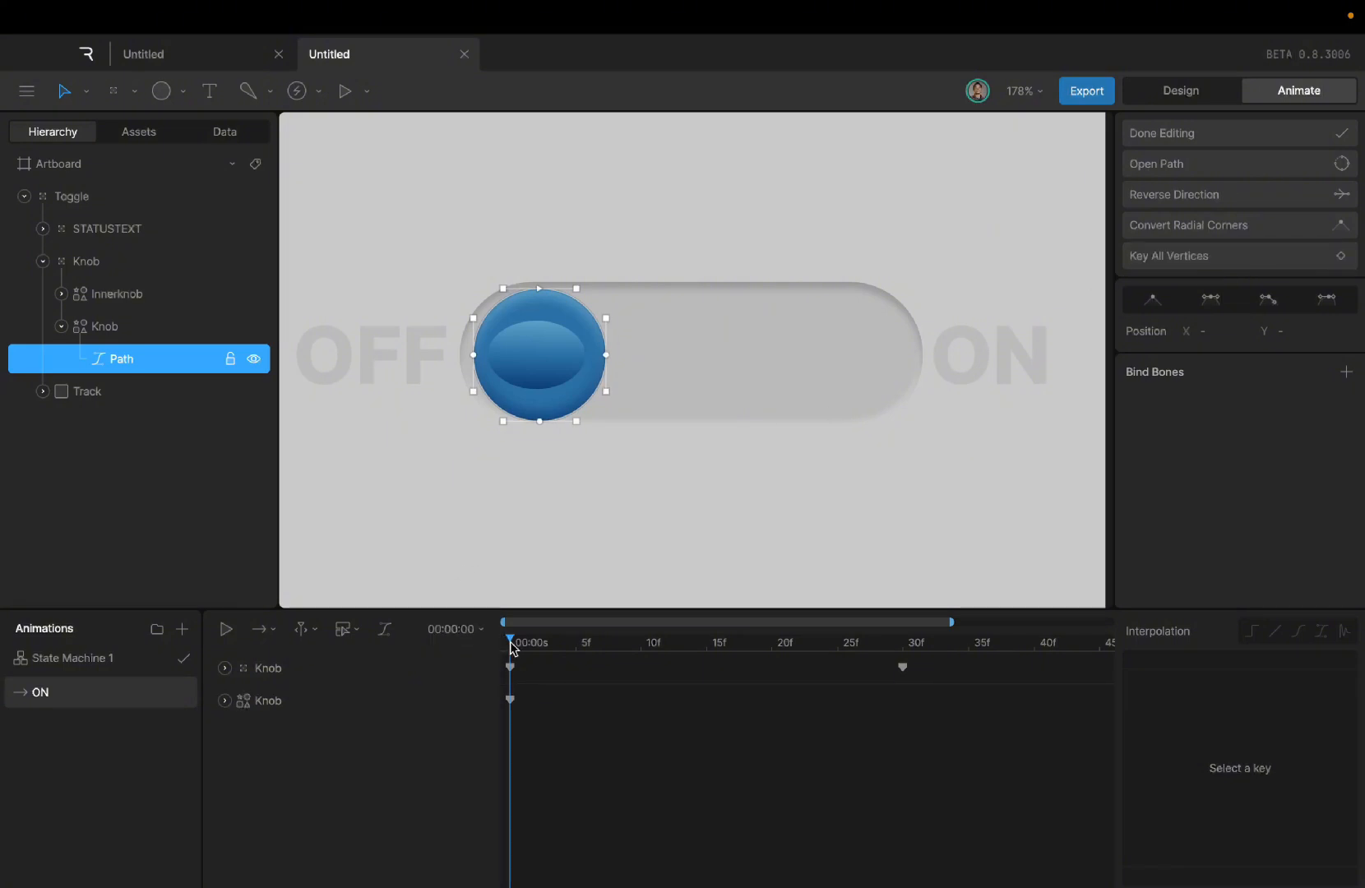
Step: Key all vertices of the Knob shape's path at frames 15 and 30
{"action": "left_click_drag", "start_coordinate": [510, 641], "coordinate": [709, 654]}
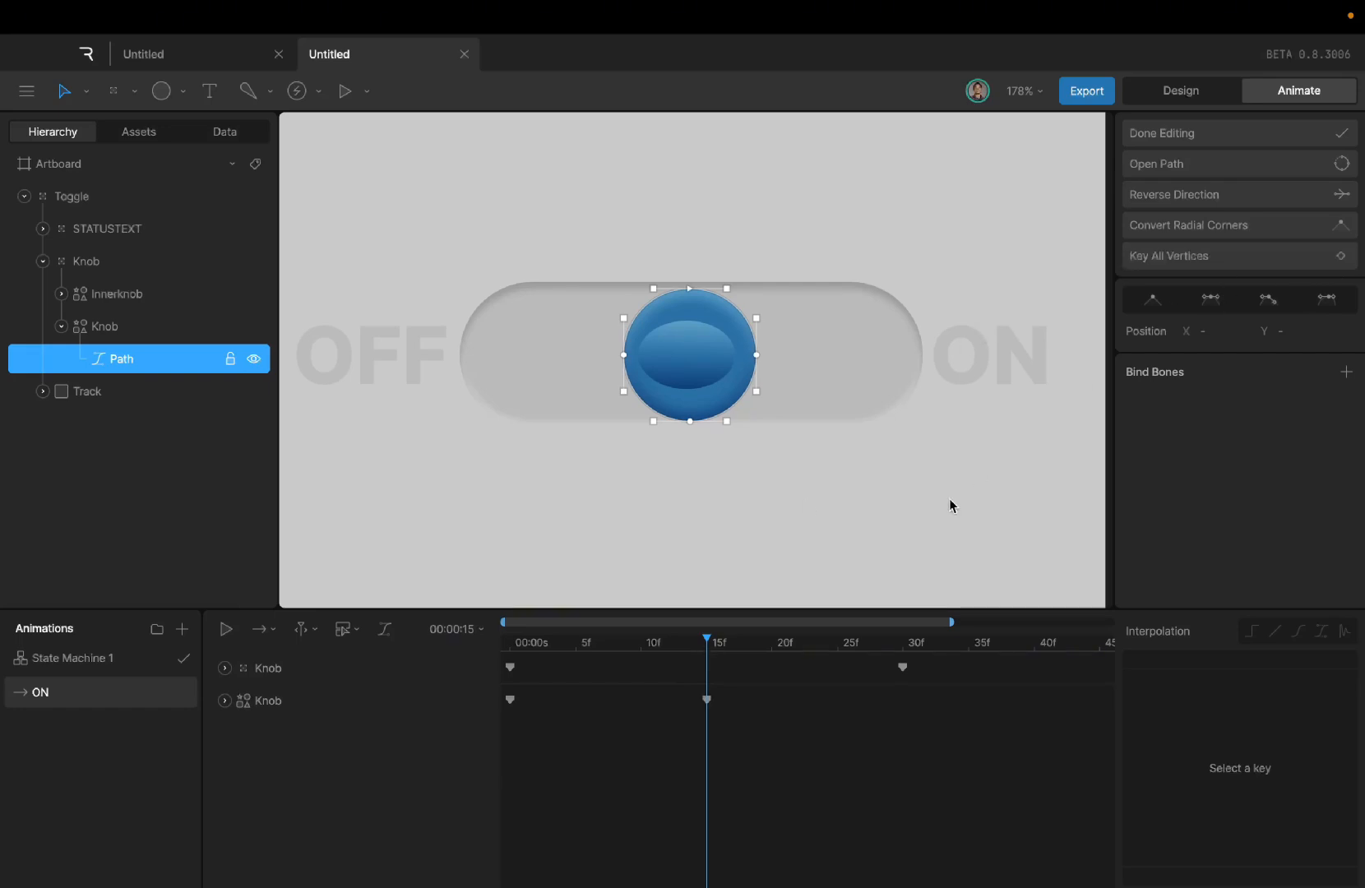
{"action": "left_click_drag", "start_coordinate": [710, 648], "coordinate": [902, 661]}
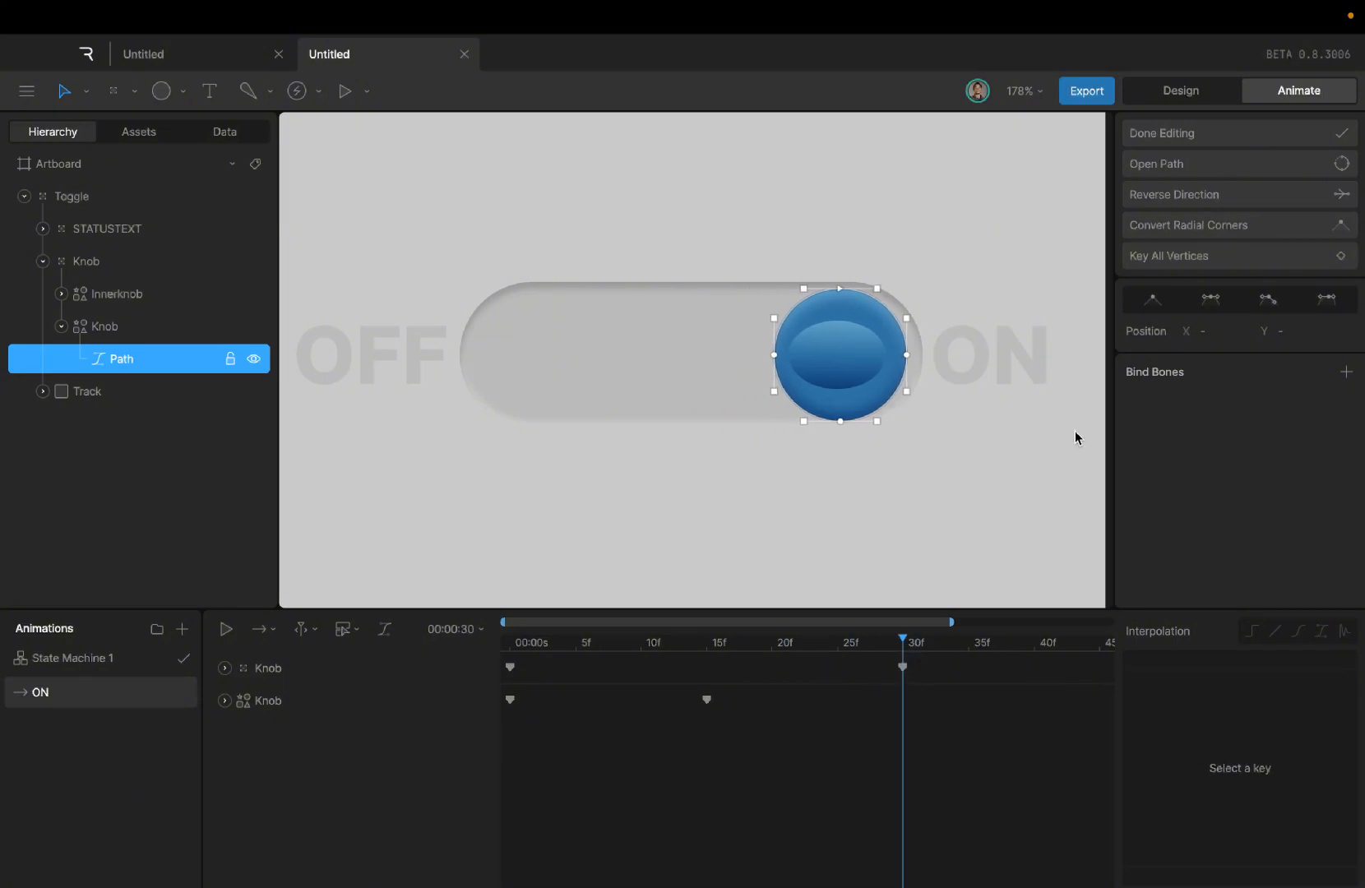
{"action": "left_click", "coordinate": [1333, 258]}
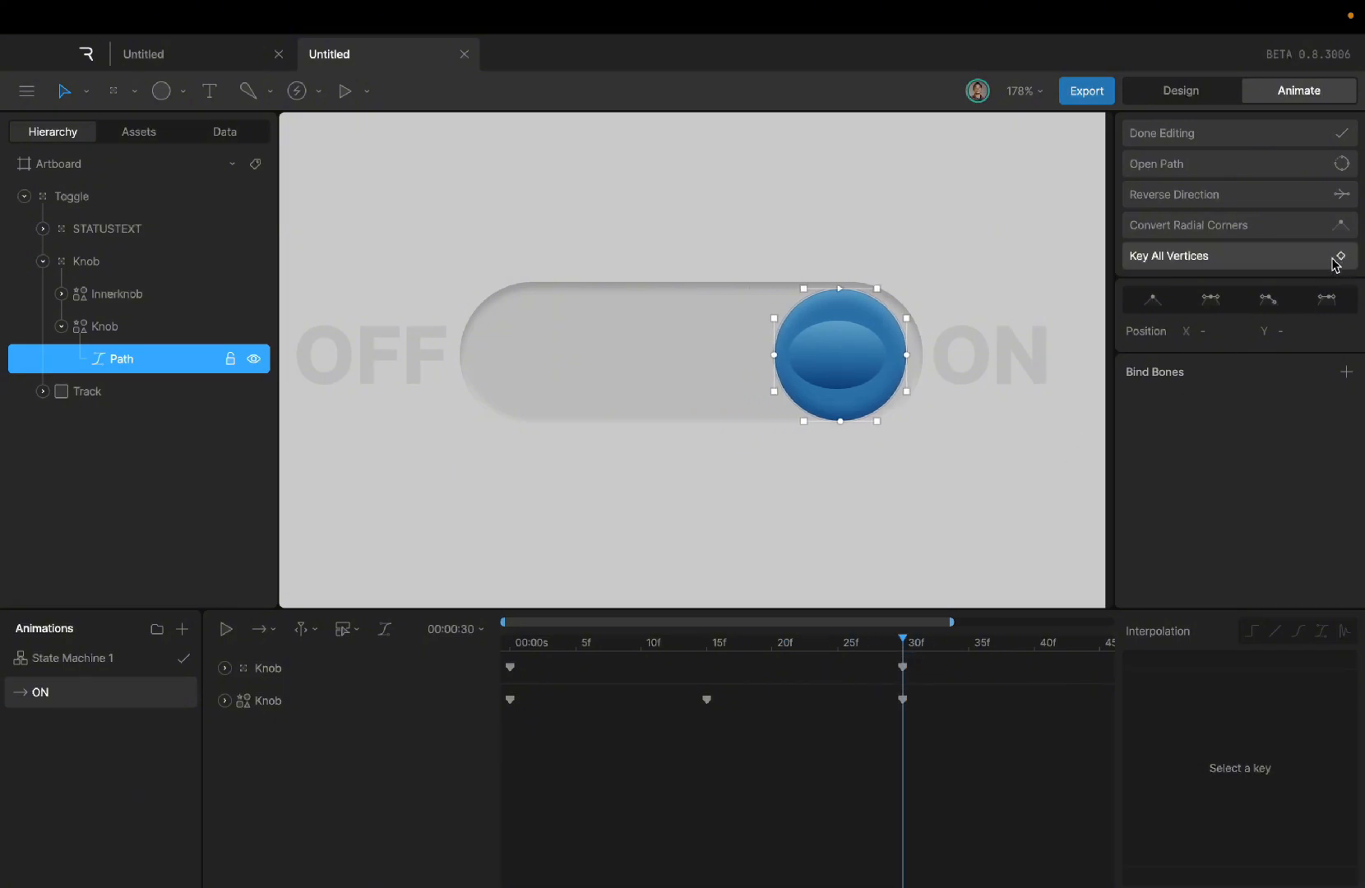
Step: At frame 15, stretch the Knob path's side vertices to about X -74 and 80, and flatten its upper and lower vertices to about Y ±22
{"action": "left_click_drag", "start_coordinate": [904, 650], "coordinate": [704, 670]}
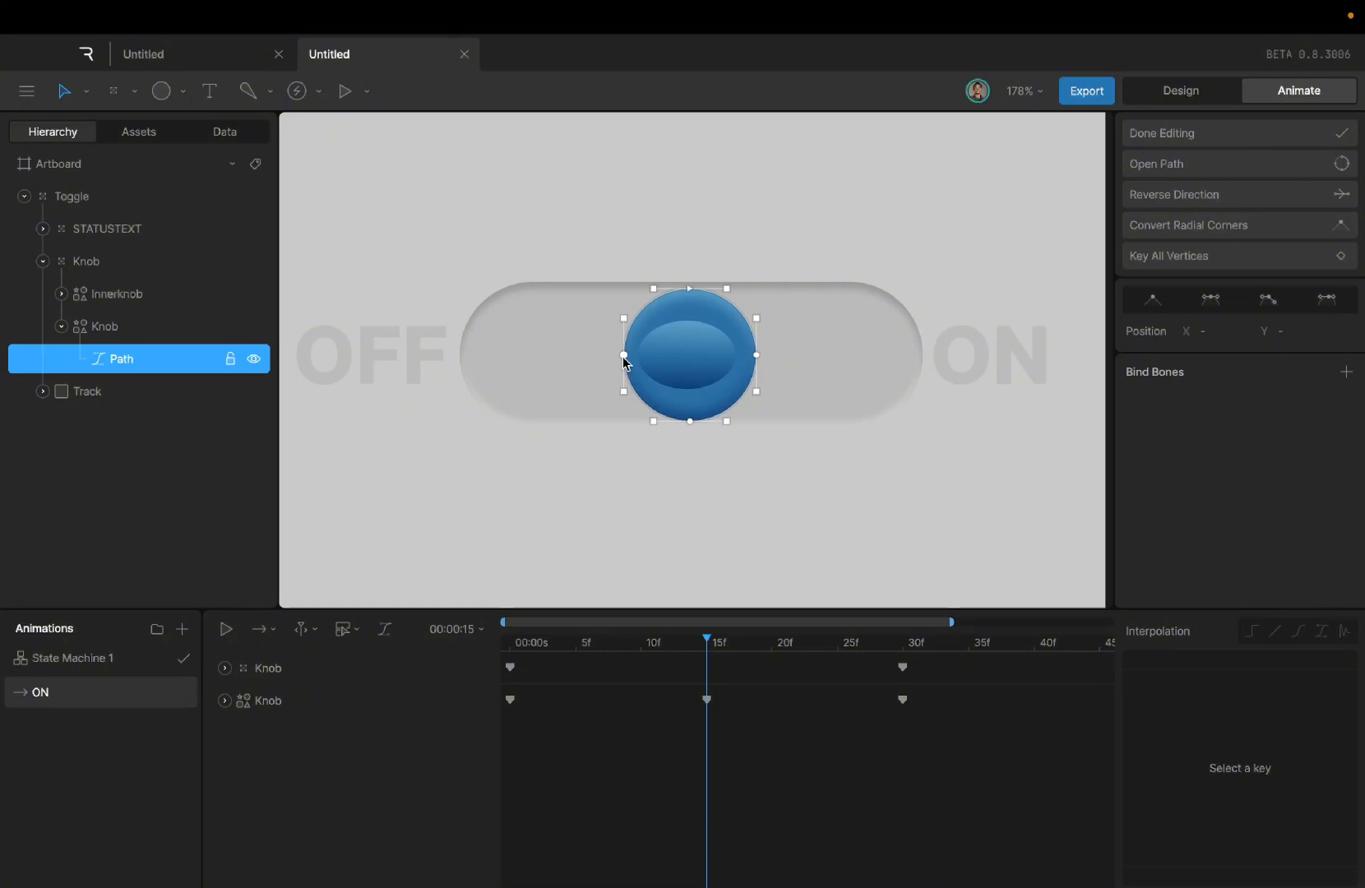
{"action": "left_click_drag", "start_coordinate": [624, 362], "coordinate": [564, 363]}
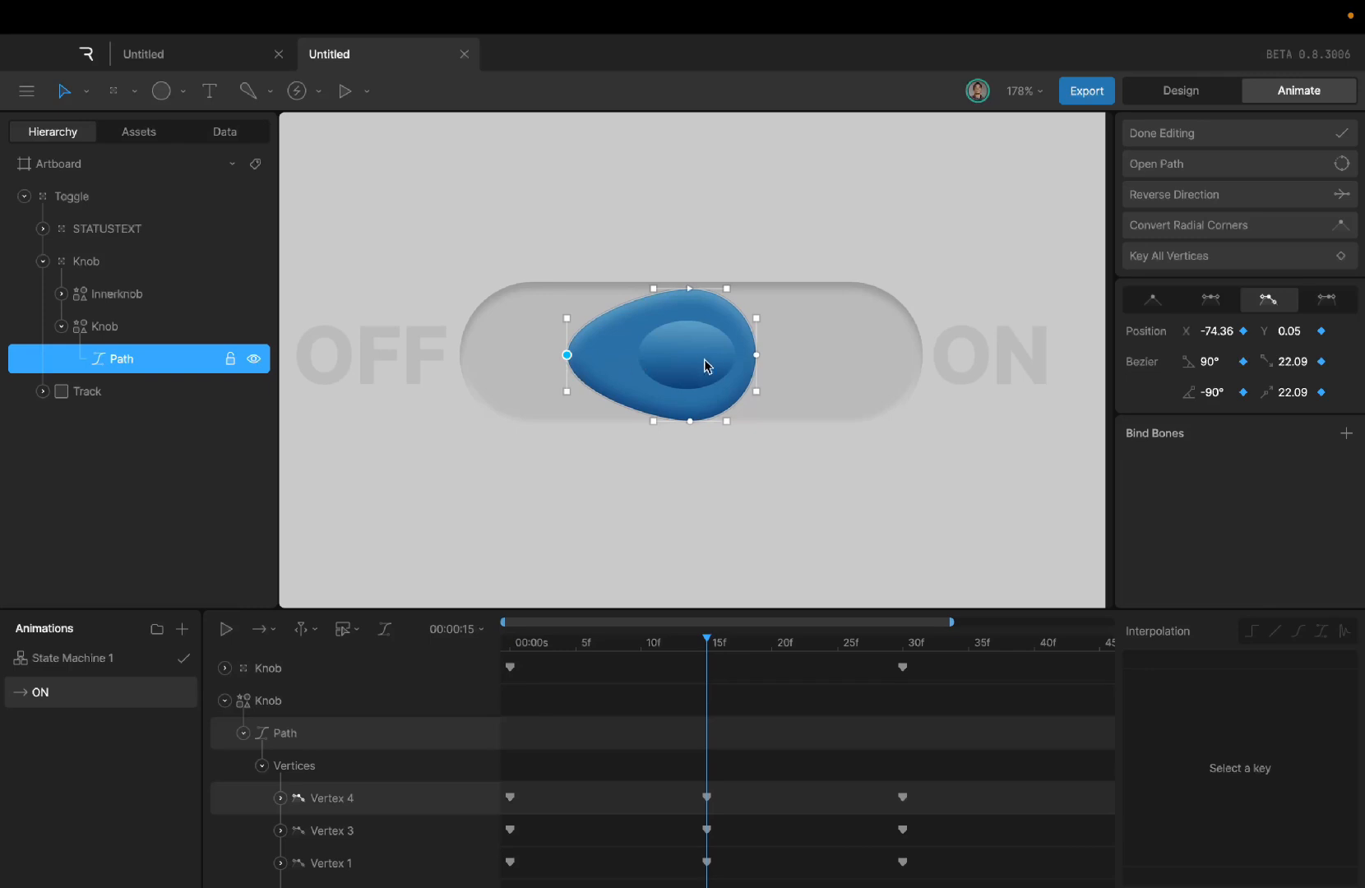
{"action": "left_click_drag", "start_coordinate": [756, 358], "coordinate": [828, 362]}
{"action": "left_click_drag", "start_coordinate": [689, 288], "coordinate": [692, 326]}
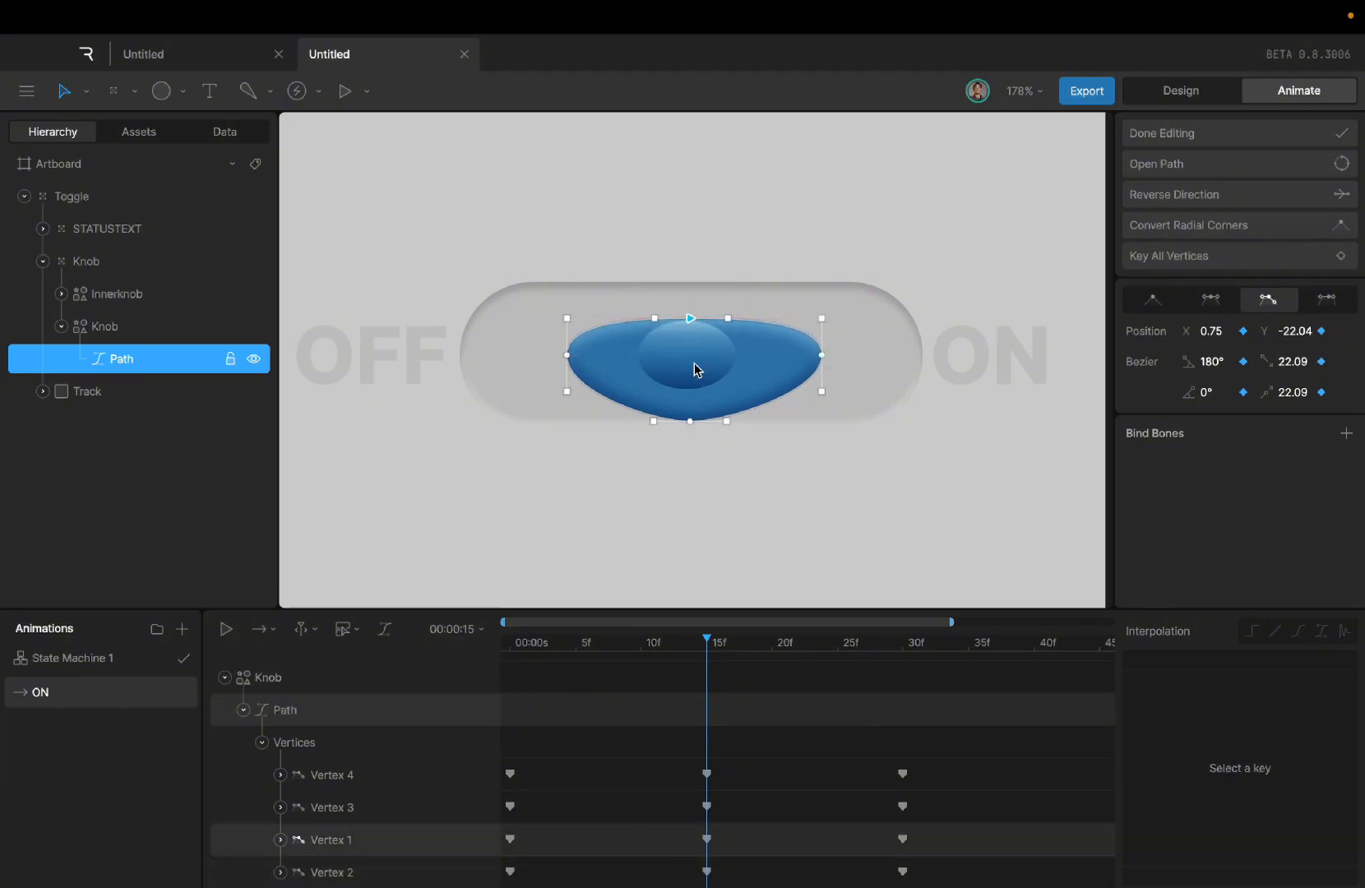
{"action": "left_click", "coordinate": [689, 420]}
{"action": "left_click_drag", "start_coordinate": [689, 421], "coordinate": [691, 393]}
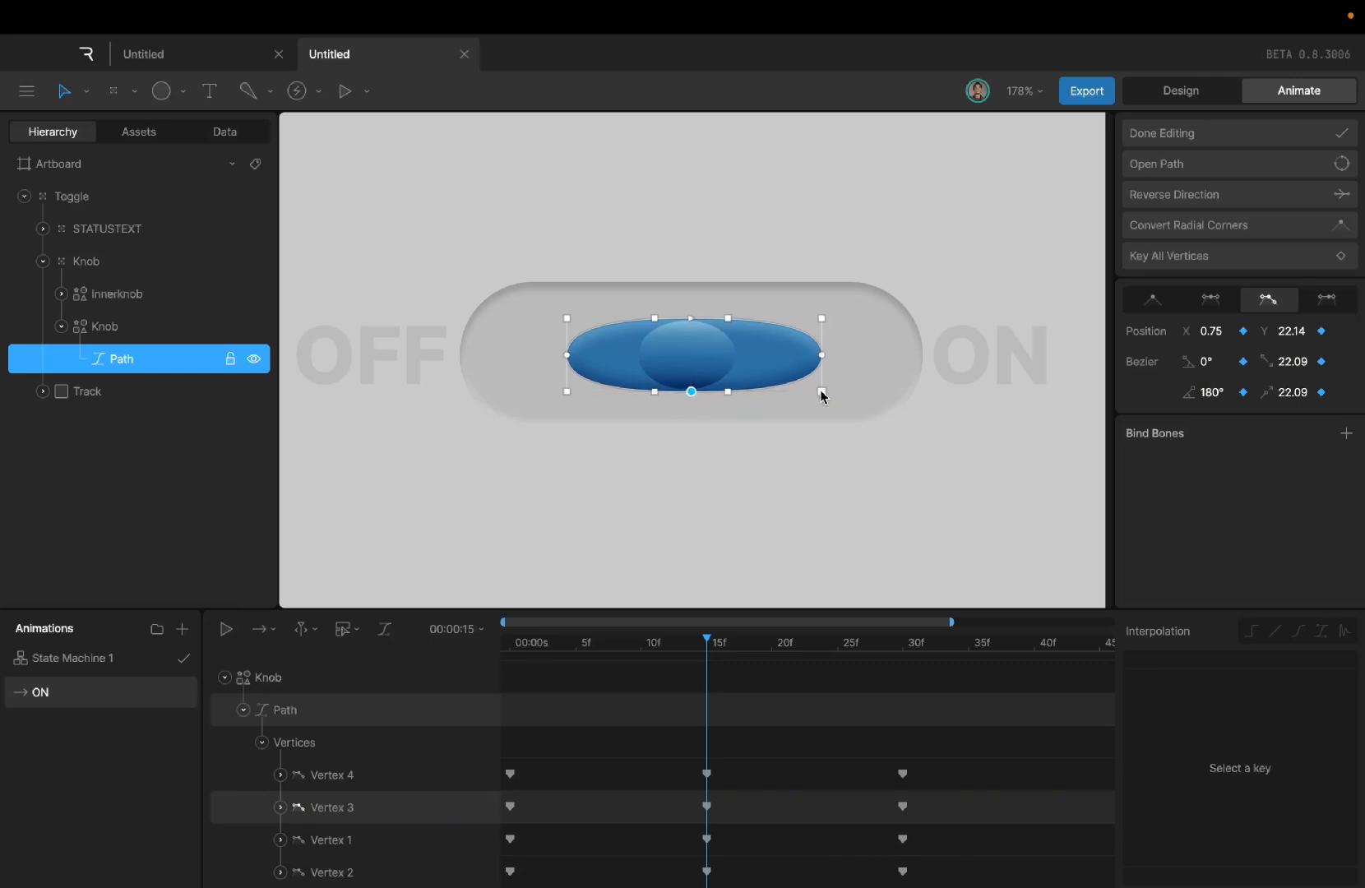
Step: Lengthen the Bezier handles of the Knob path's two side vertices at frame 15, upper ones to about 28.3 and lower ones to about 29.6
{"action": "mouse_move", "coordinate": [821, 392]}
{"action": "left_mouse_down"}
{"action": "mouse_move", "coordinate": [824, 419]}
{"action": "mouse_move", "coordinate": [822, 403]}
{"action": "left_mouse_up"}
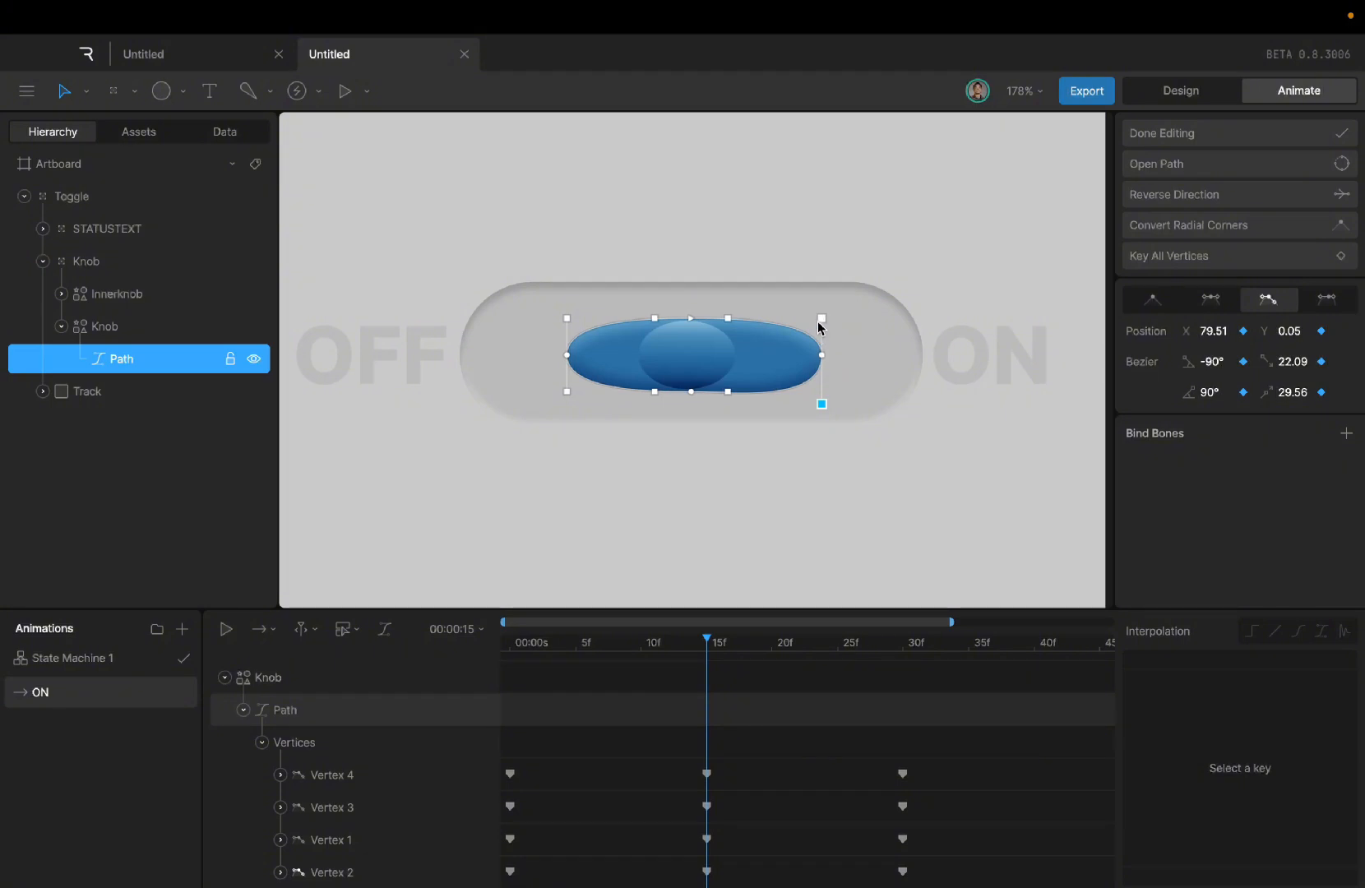
{"action": "left_click_drag", "start_coordinate": [820, 319], "coordinate": [822, 307]}
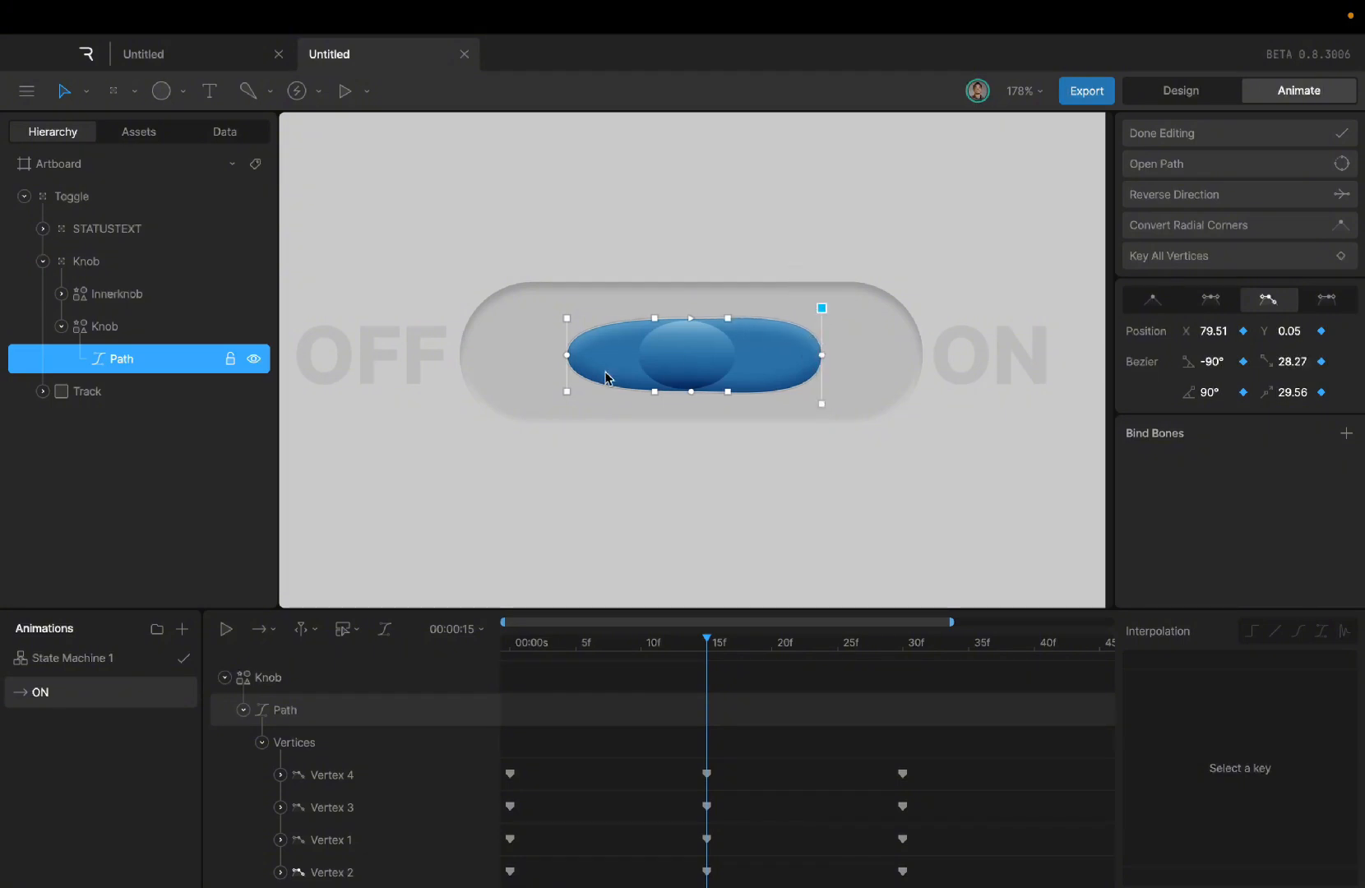
{"action": "left_click_drag", "start_coordinate": [565, 392], "coordinate": [565, 407]}
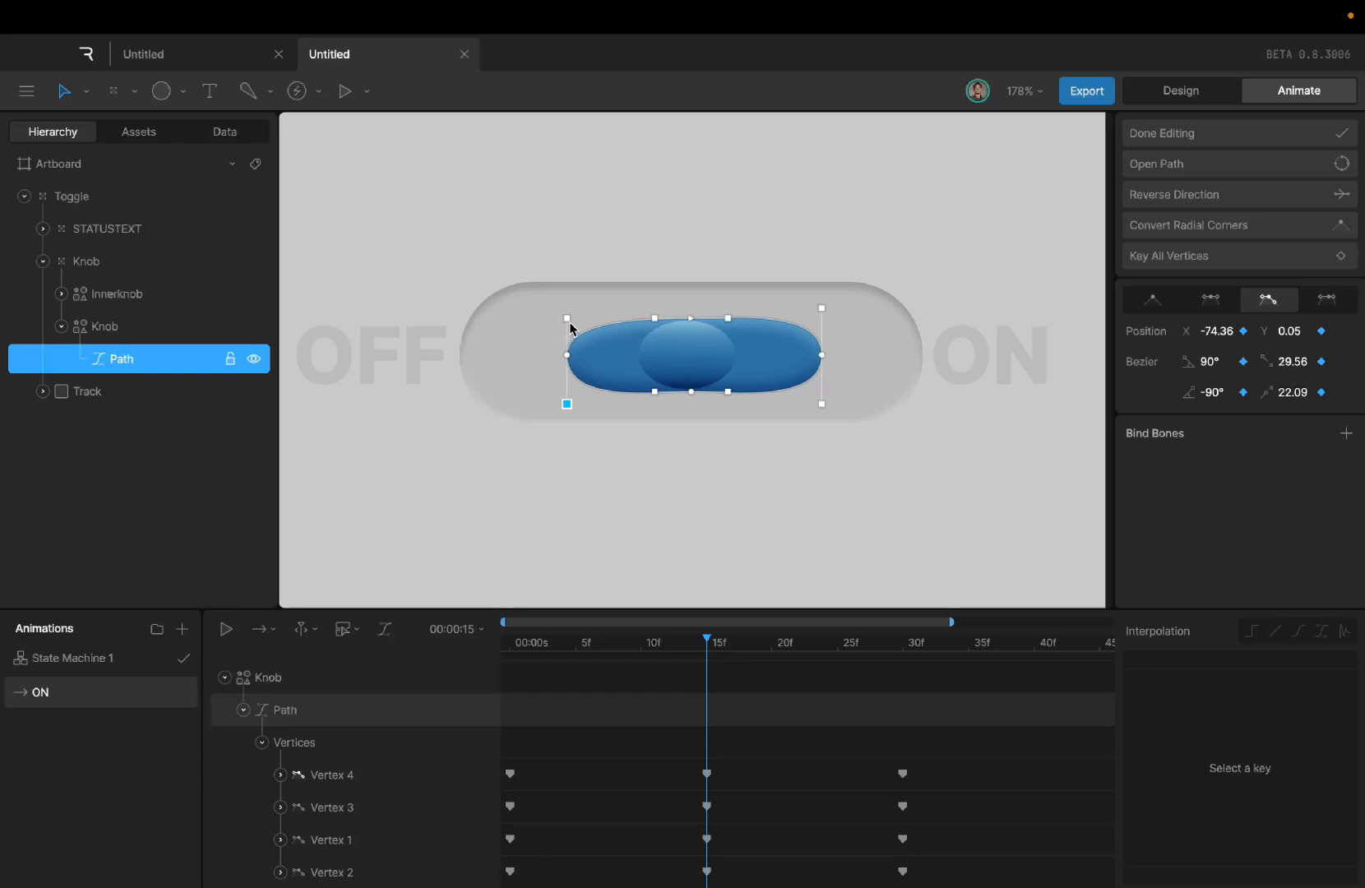
{"action": "left_click_drag", "start_coordinate": [570, 320], "coordinate": [569, 309]}
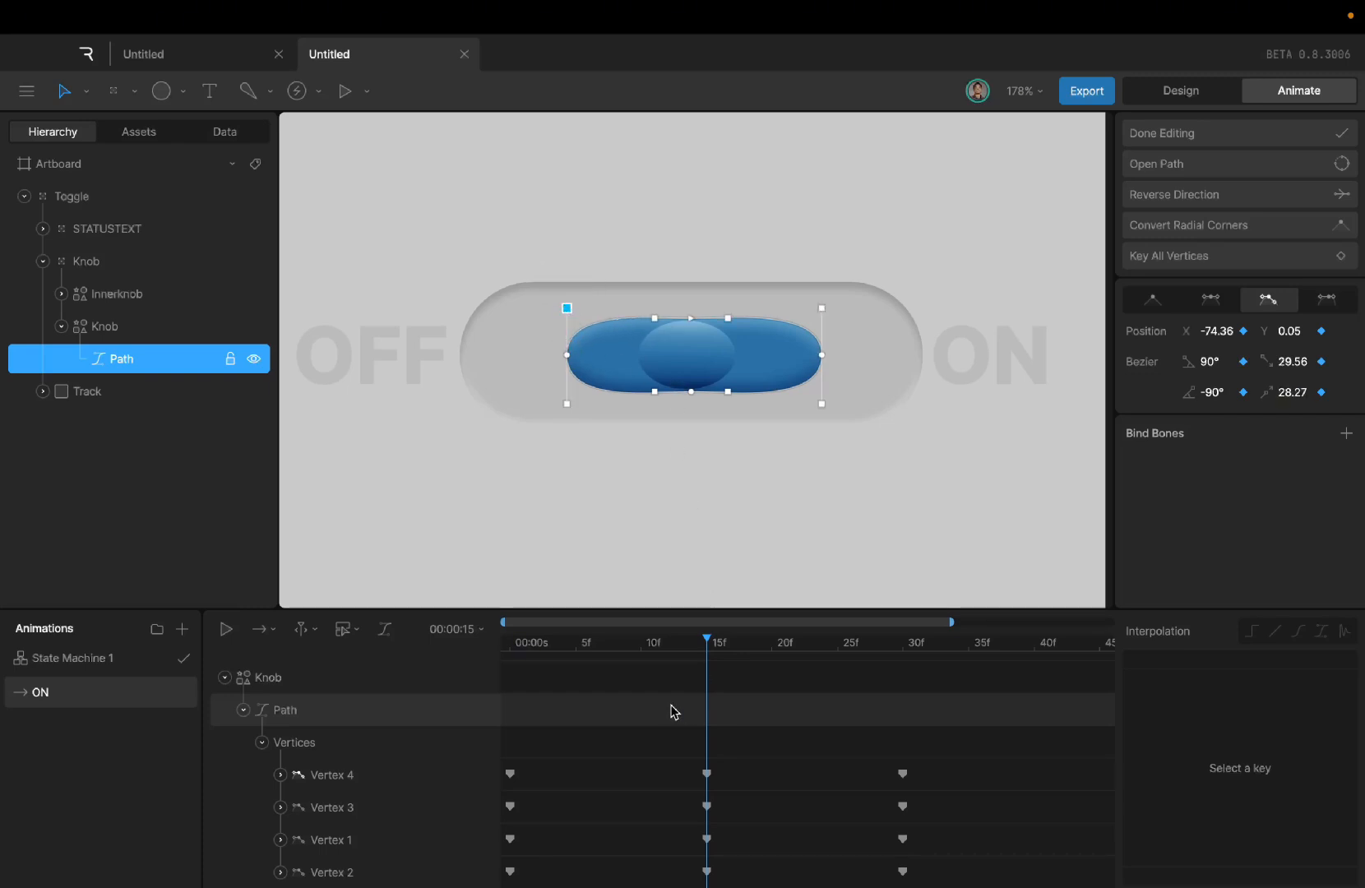
Step: Play back the ON animation from the start and scrub to frame 15 to check the knob's stretch
{"action": "key", "text": "space"}
{"action": "key", "text": "space"}
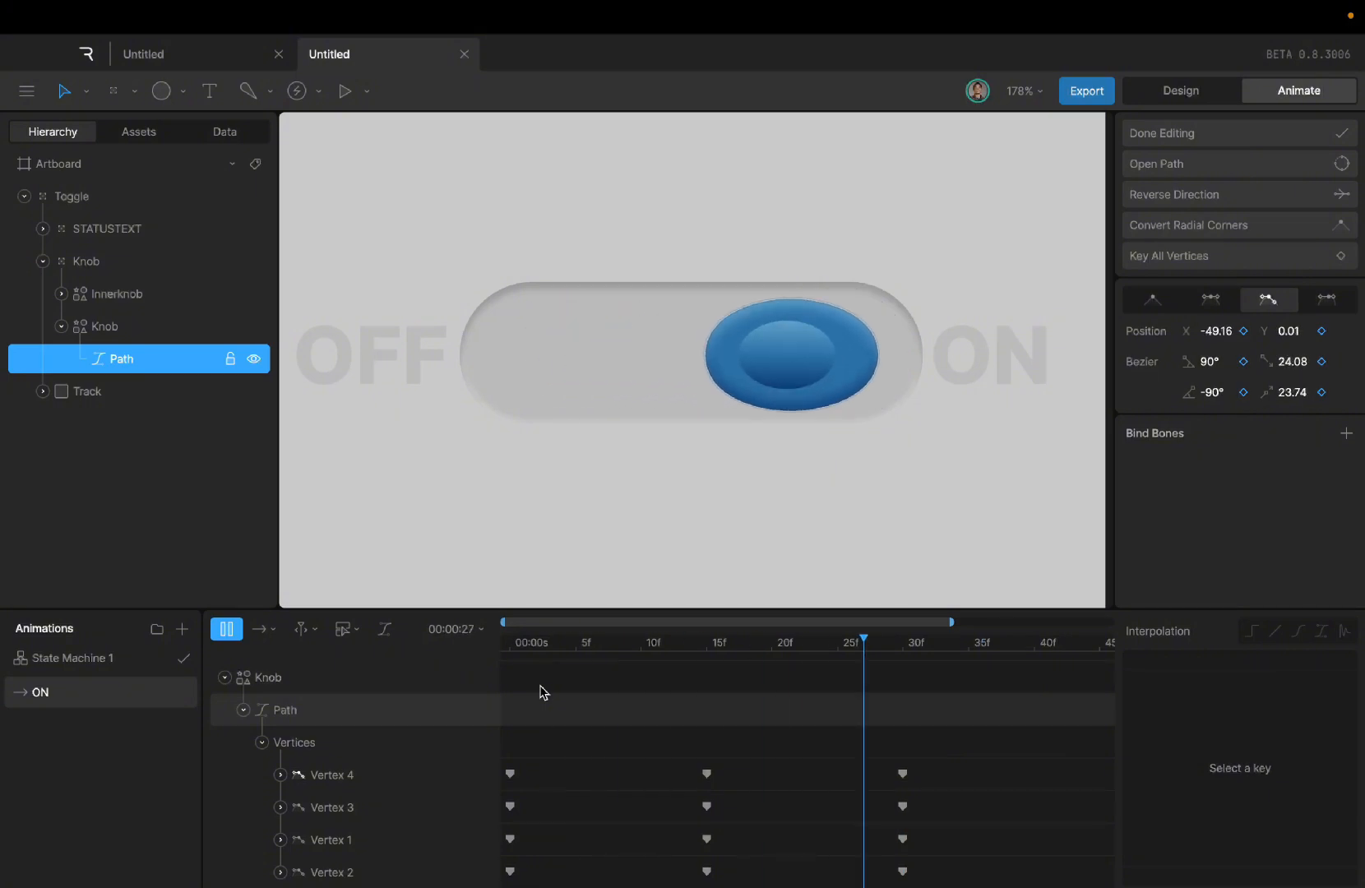
{"action": "left_click", "coordinate": [511, 646]}
{"action": "key", "text": "space"}
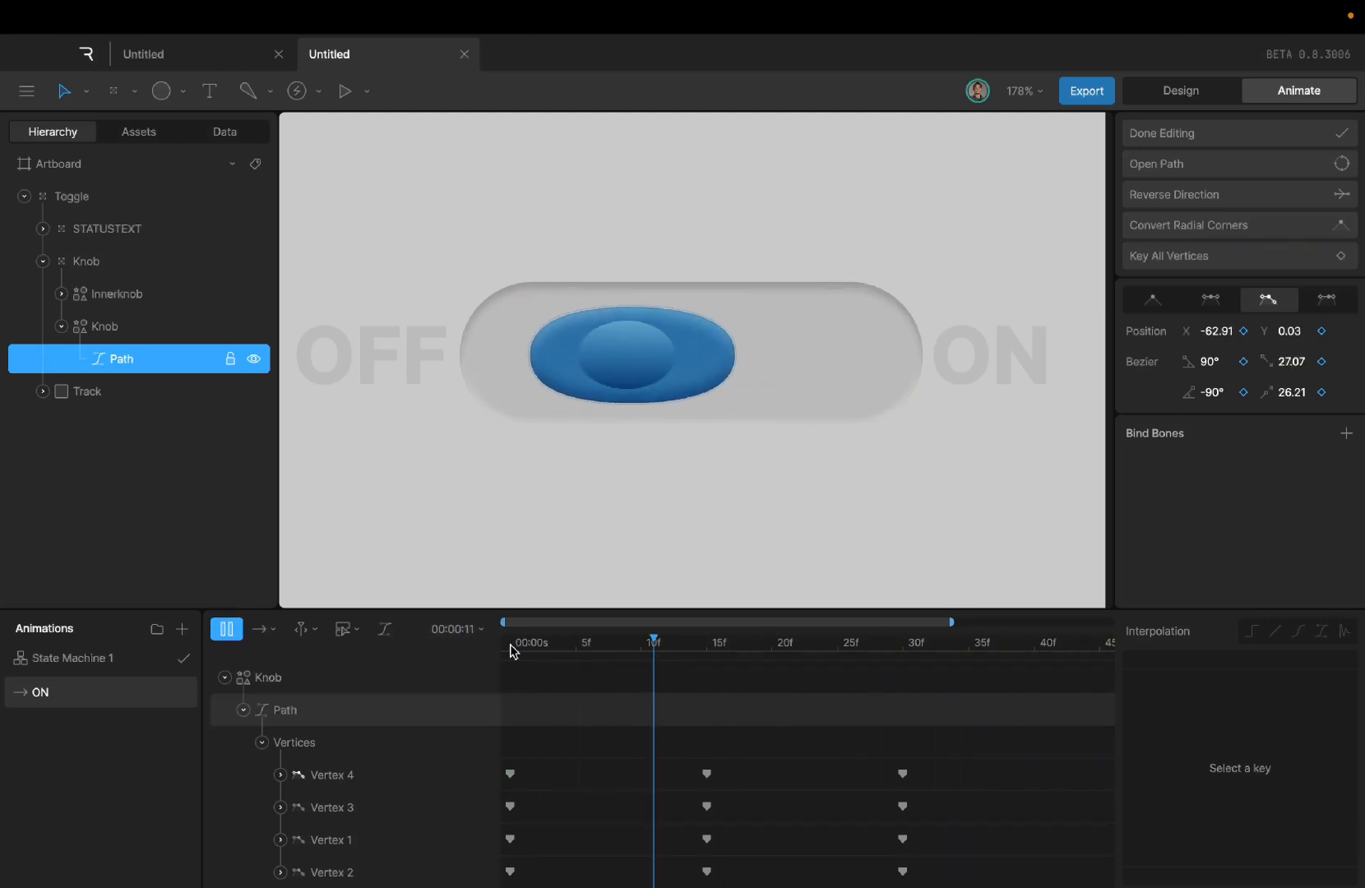
{"action": "key", "text": "space"}
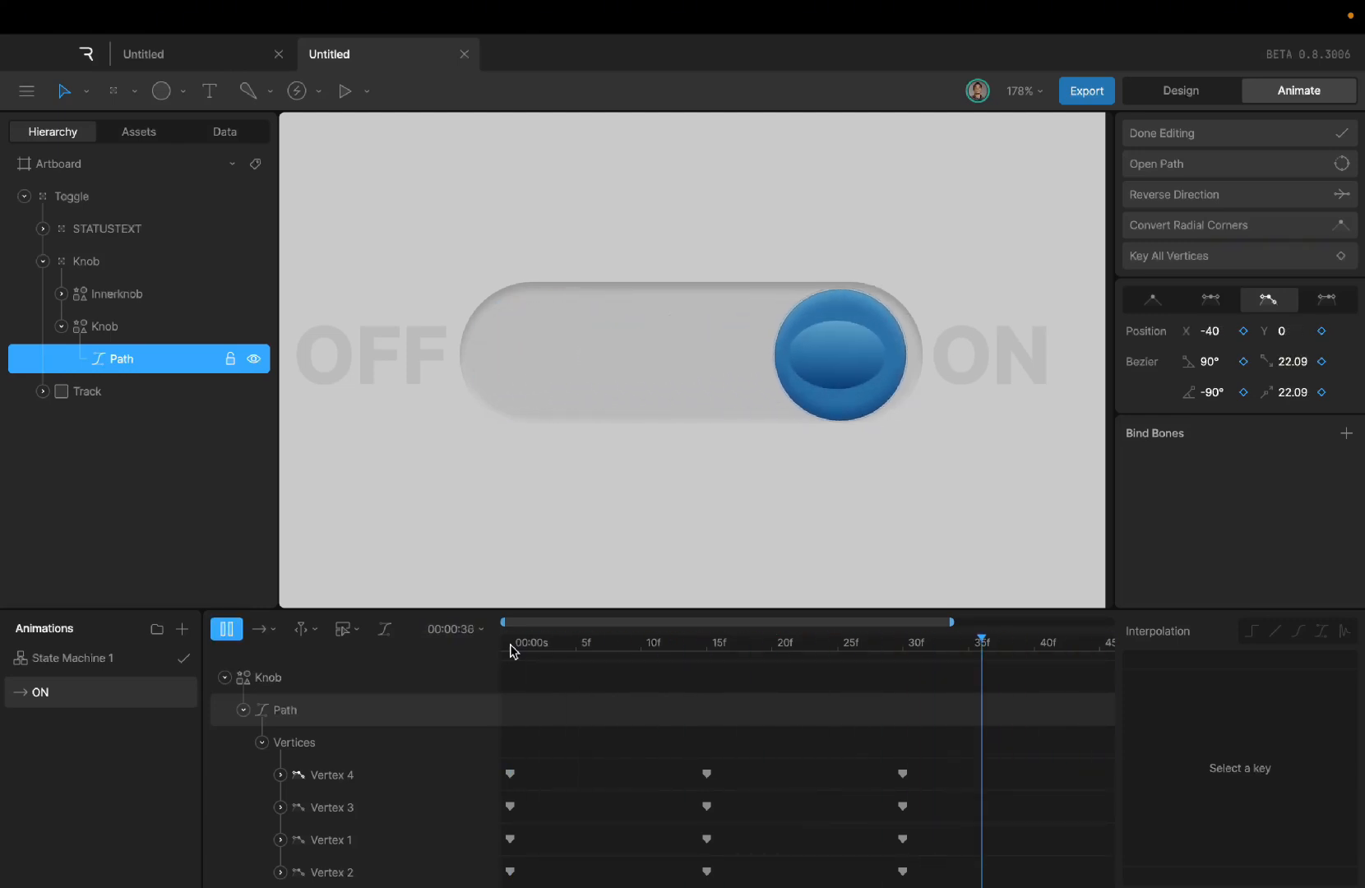
{"action": "key", "text": "space"}
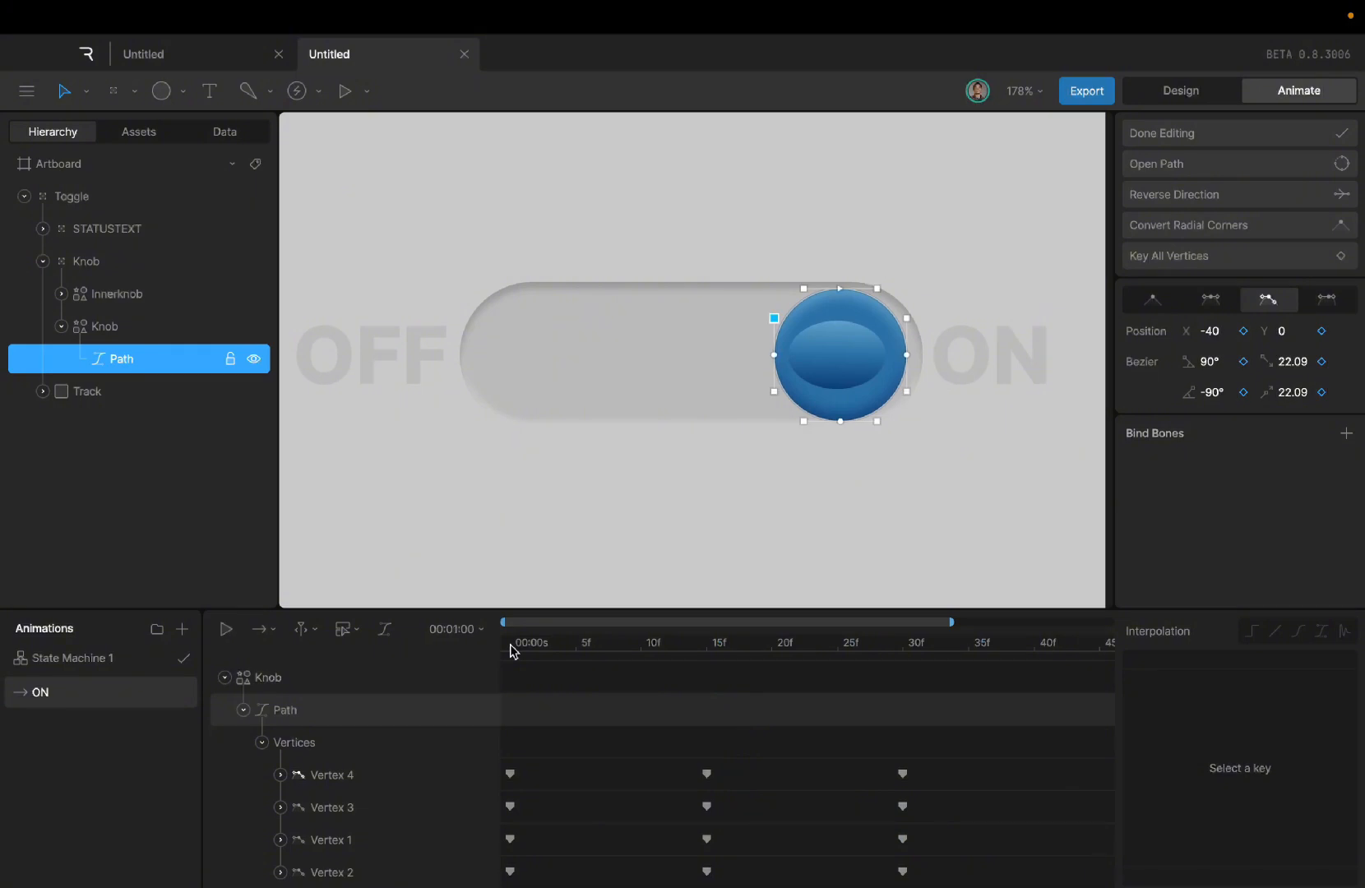
{"action": "left_click", "coordinate": [511, 651]}
{"action": "left_click_drag", "start_coordinate": [511, 651], "coordinate": [711, 682]}
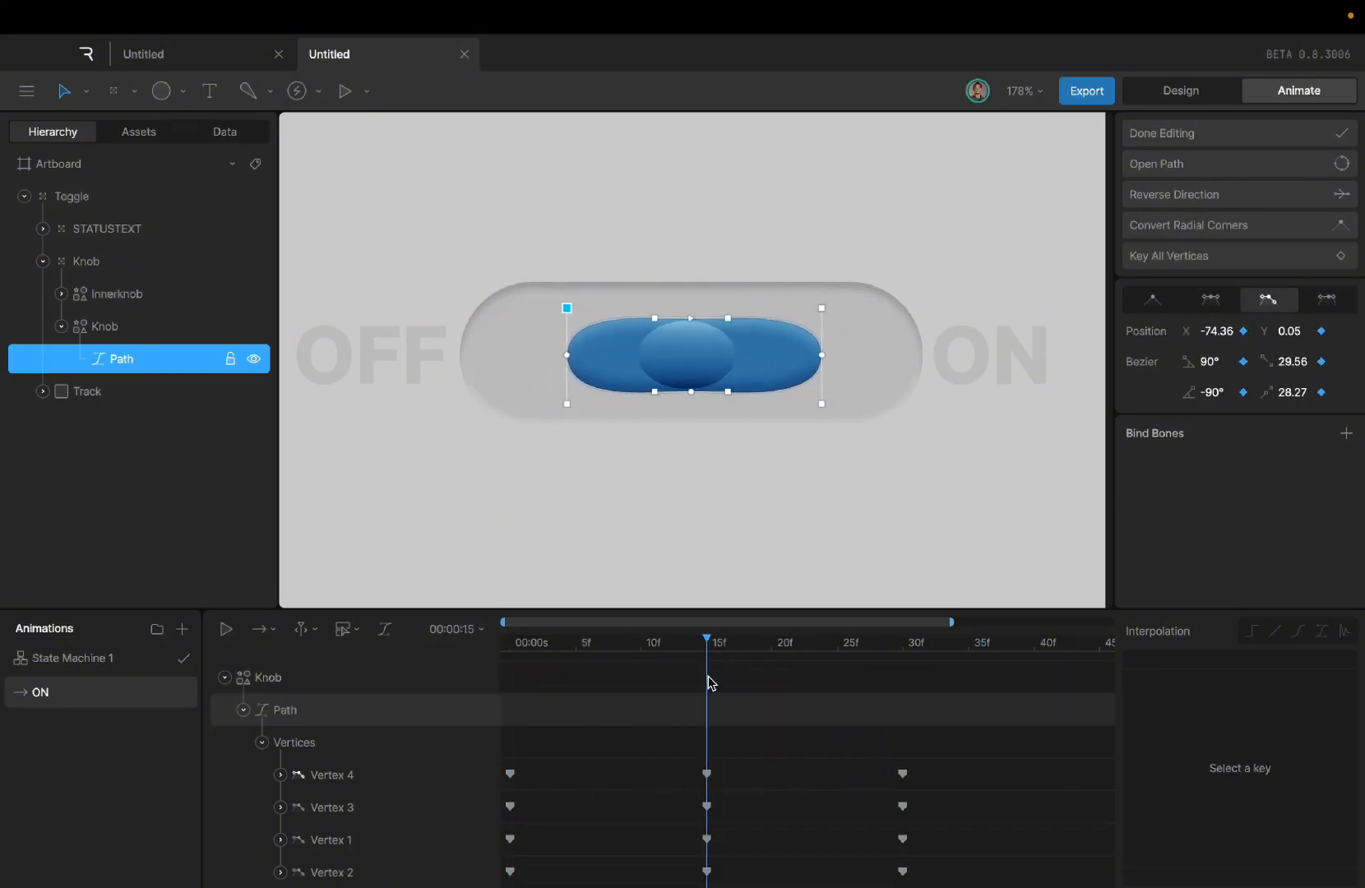
Step: Finish editing the Knob path, open the Innerknob path's vertices for editing, and key all of them at frame 0
{"action": "scroll", "coordinate": [560, 742], "scroll_direction": "up", "scroll_amount": 1}
{"action": "scroll", "coordinate": [560, 743], "scroll_direction": "right", "scroll_amount": 2}
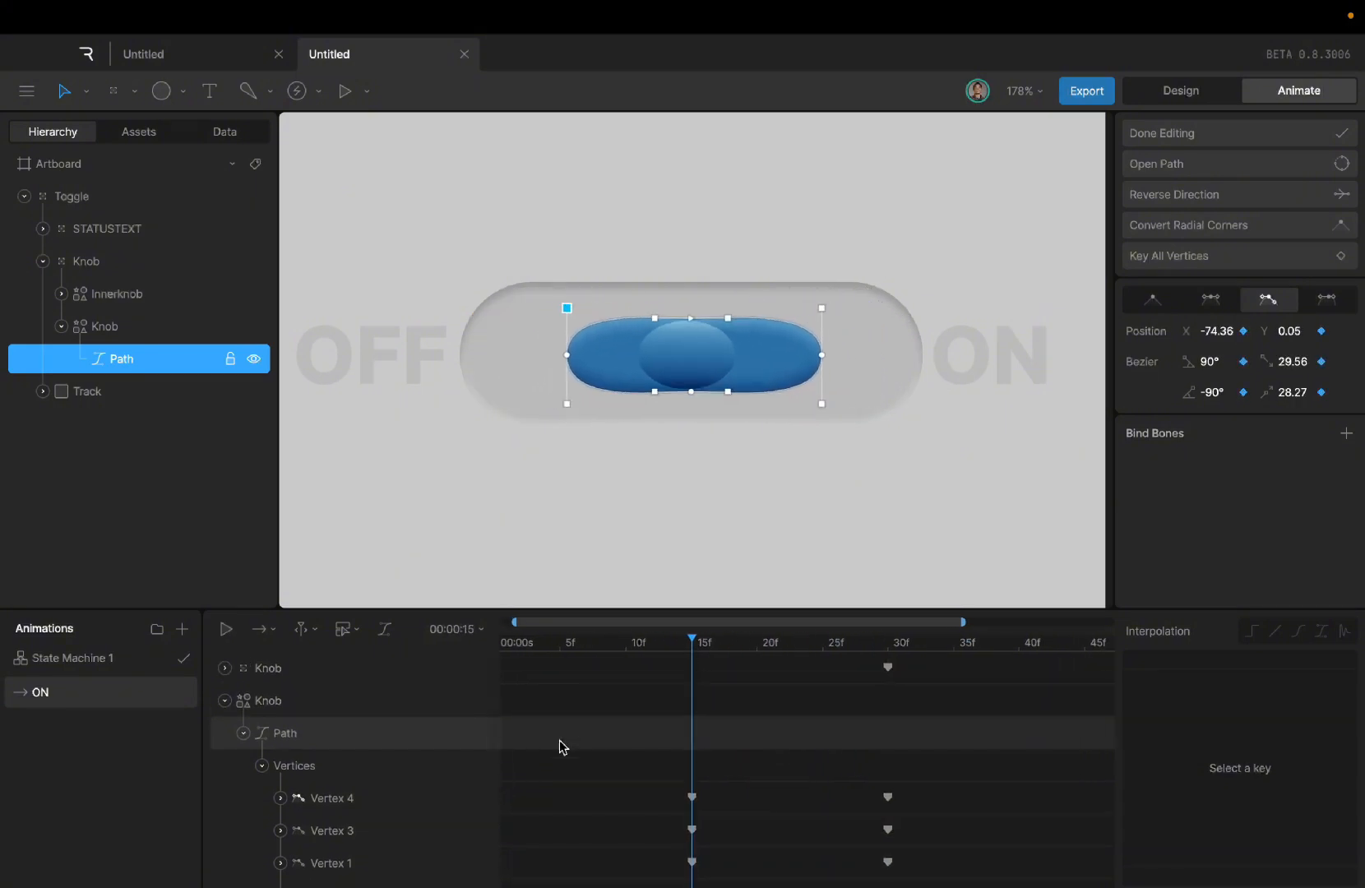
{"action": "left_click", "coordinate": [225, 700]}
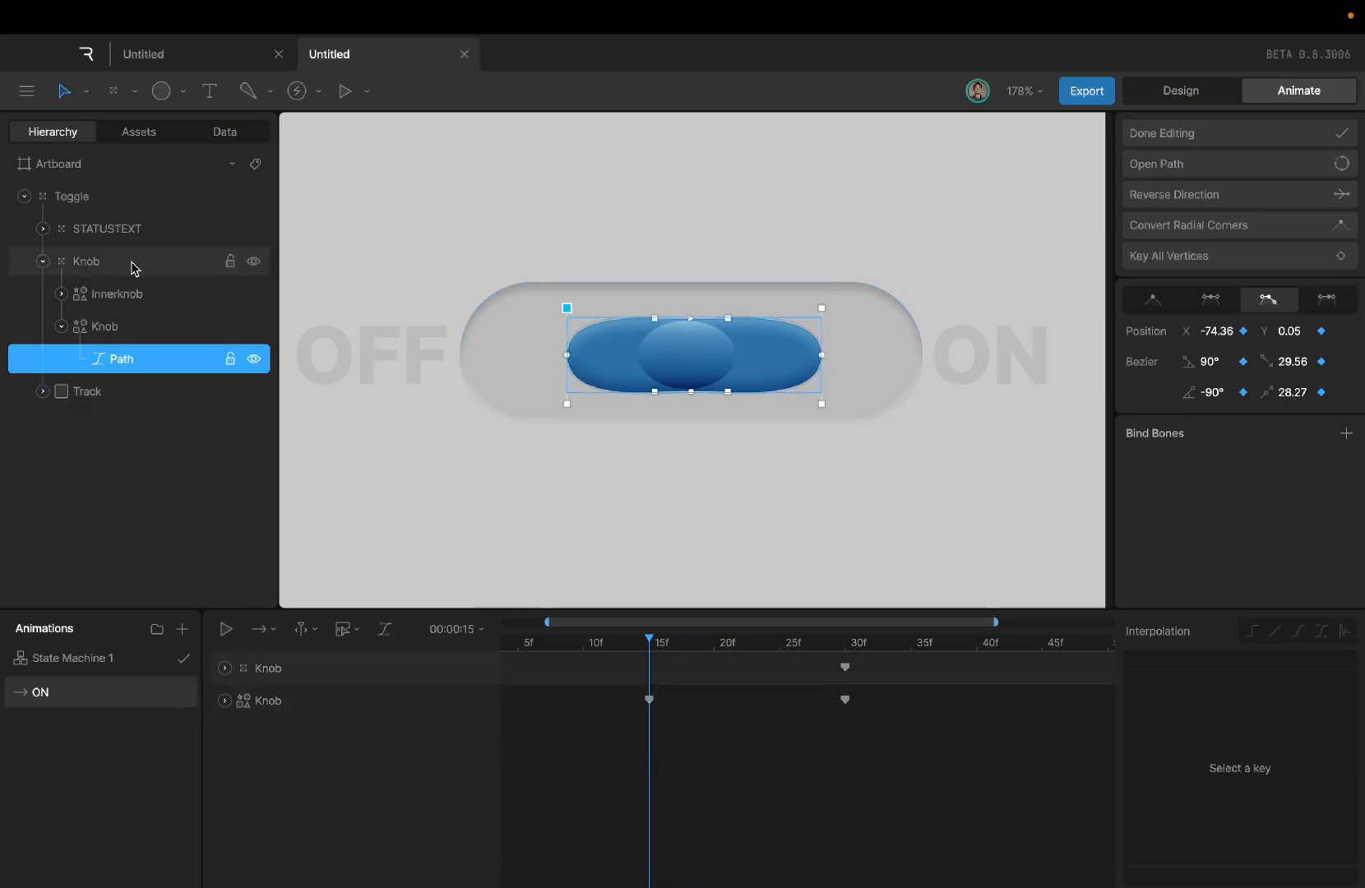
{"action": "key", "text": "Escape"}
{"action": "left_click", "coordinate": [116, 304]}
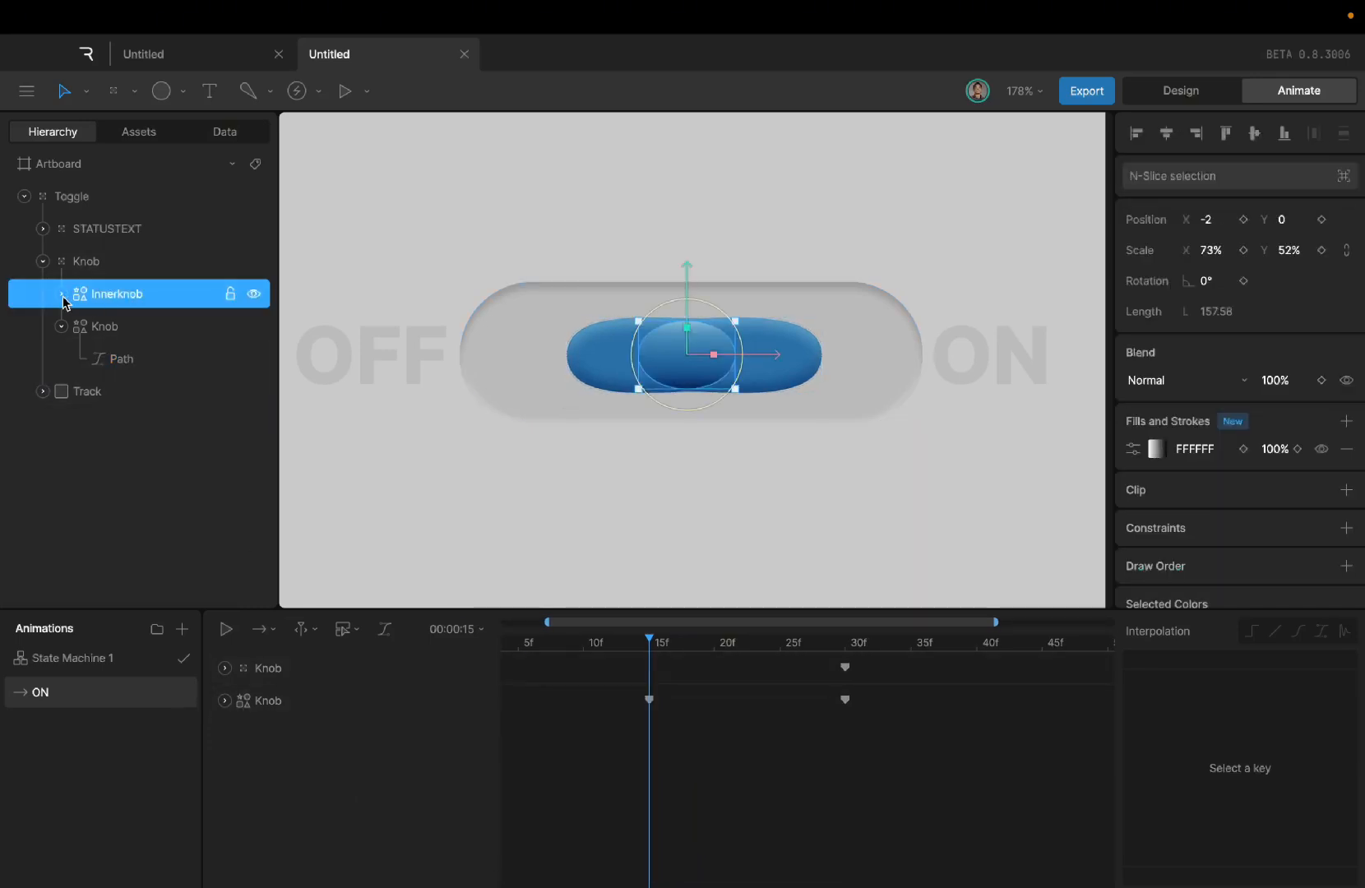
{"action": "left_click", "coordinate": [63, 296]}
{"action": "left_click", "coordinate": [137, 333]}
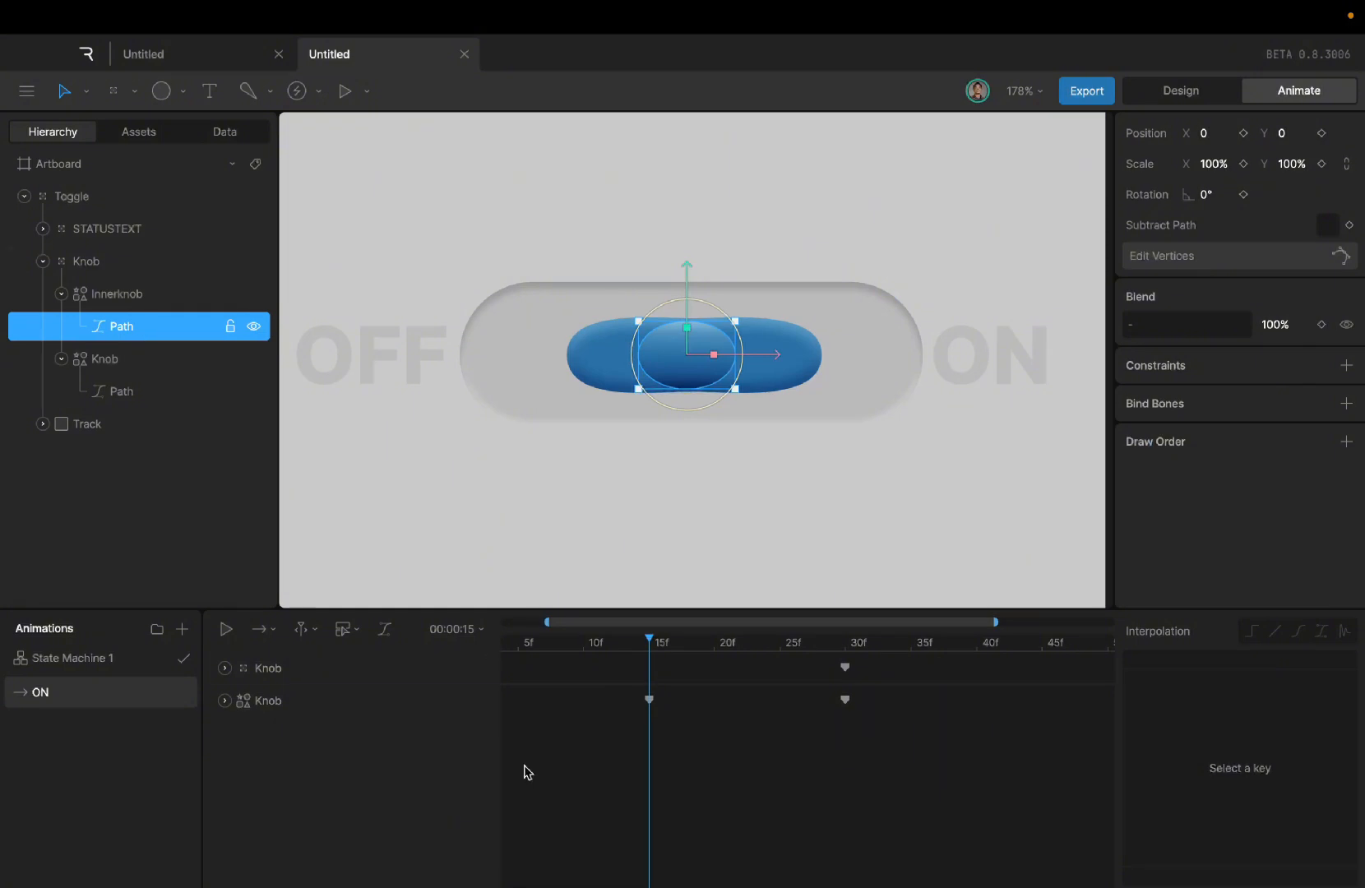
{"action": "scroll", "coordinate": [526, 771], "scroll_direction": "left", "scroll_amount": 2}
{"action": "left_click", "coordinate": [510, 646]}
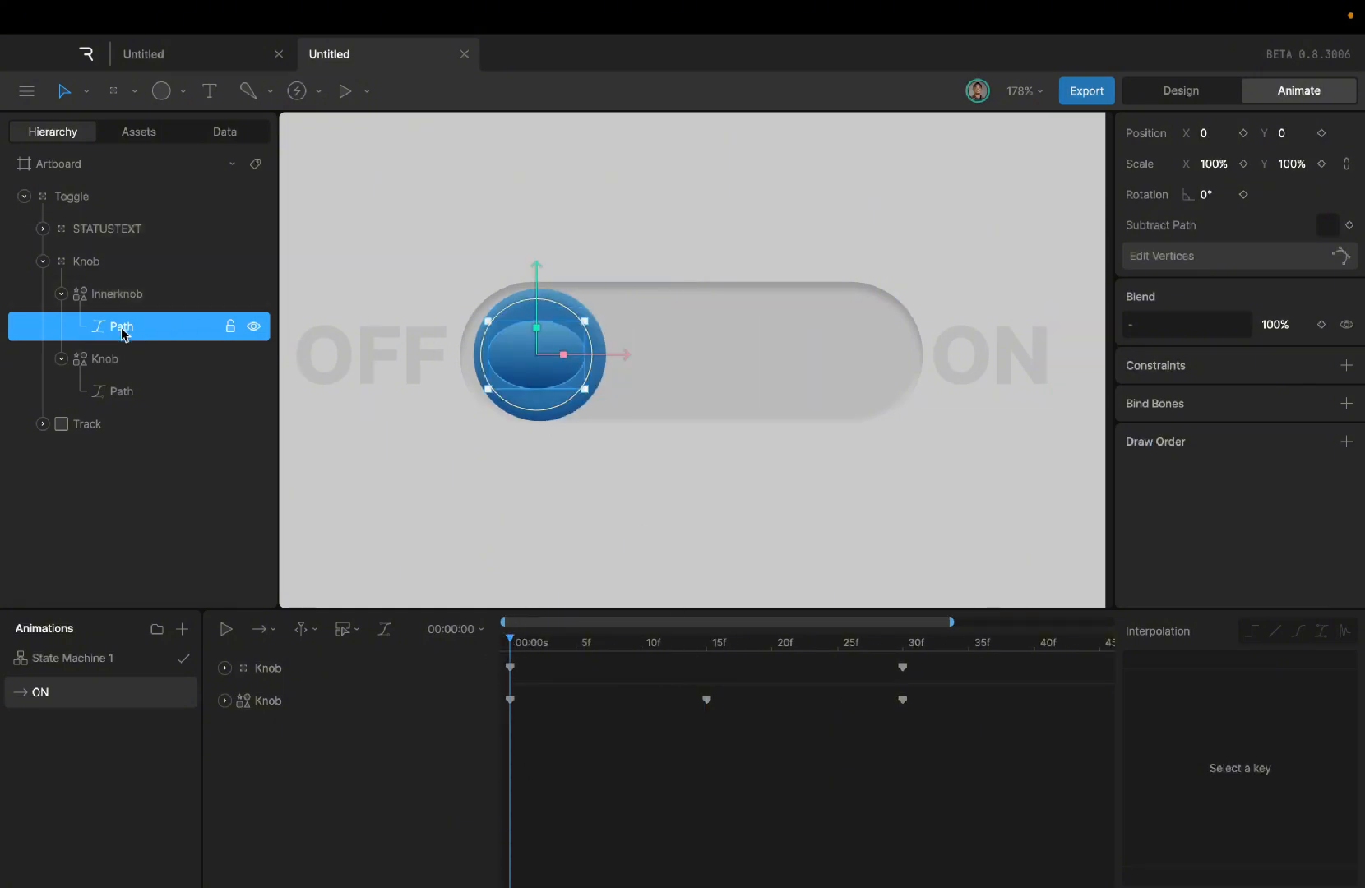
{"action": "left_click", "coordinate": [1260, 248]}
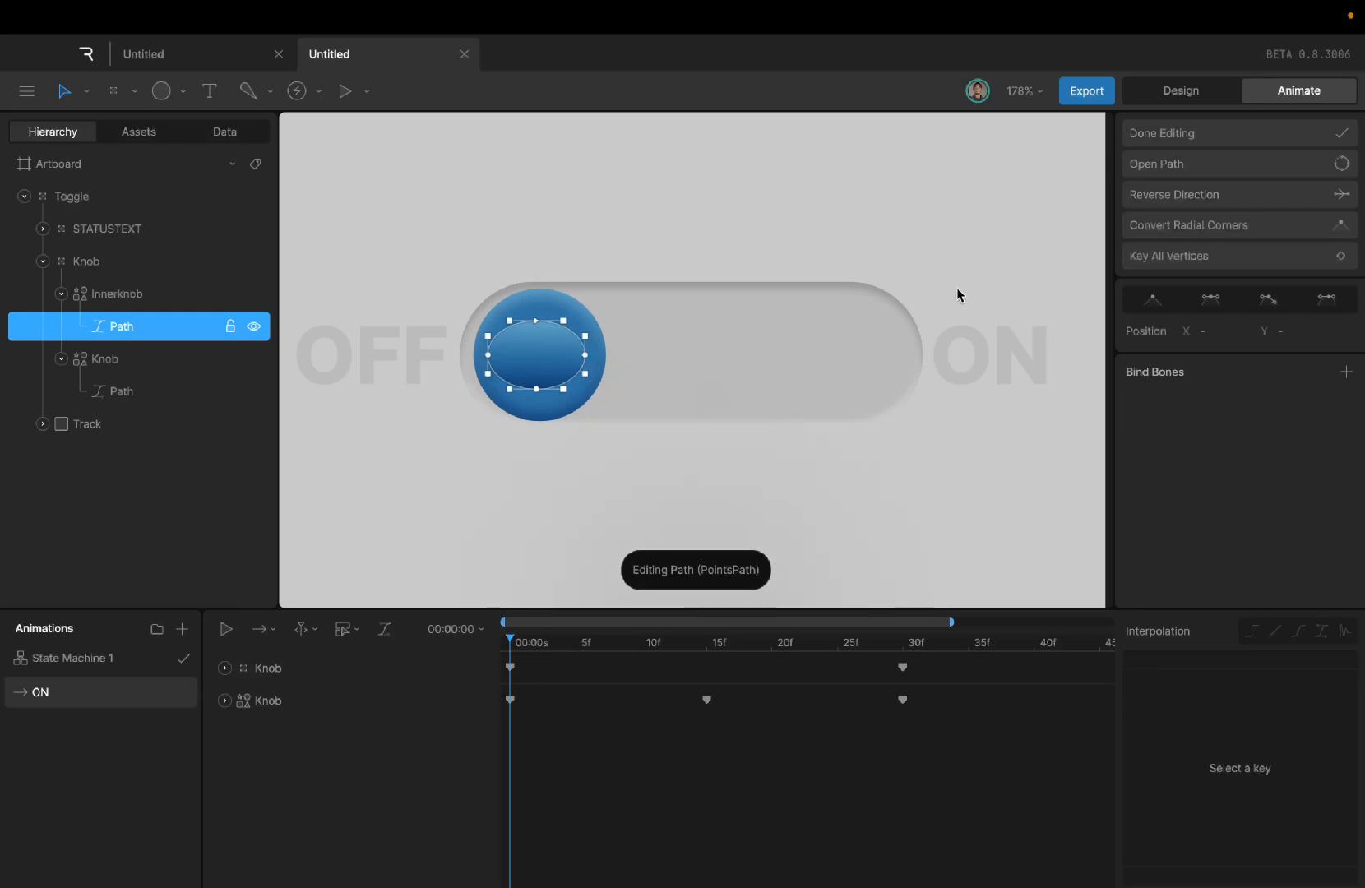
{"action": "left_click", "coordinate": [1340, 256]}
Step: Key all vertices of the Innerknob path at frames 15 and 30
{"action": "left_click_drag", "start_coordinate": [513, 649], "coordinate": [706, 649]}
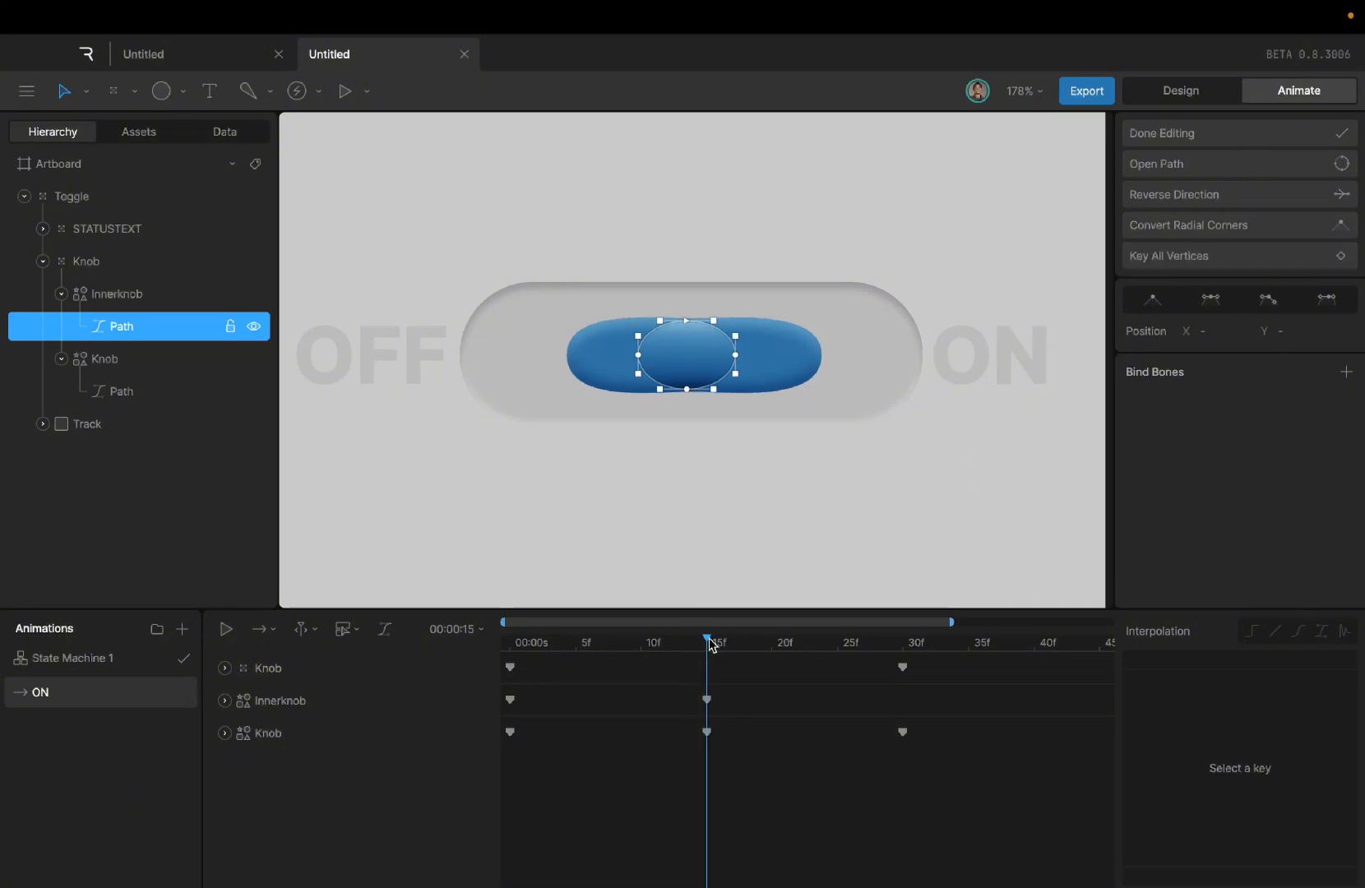
{"action": "left_click_drag", "start_coordinate": [709, 640], "coordinate": [902, 646]}
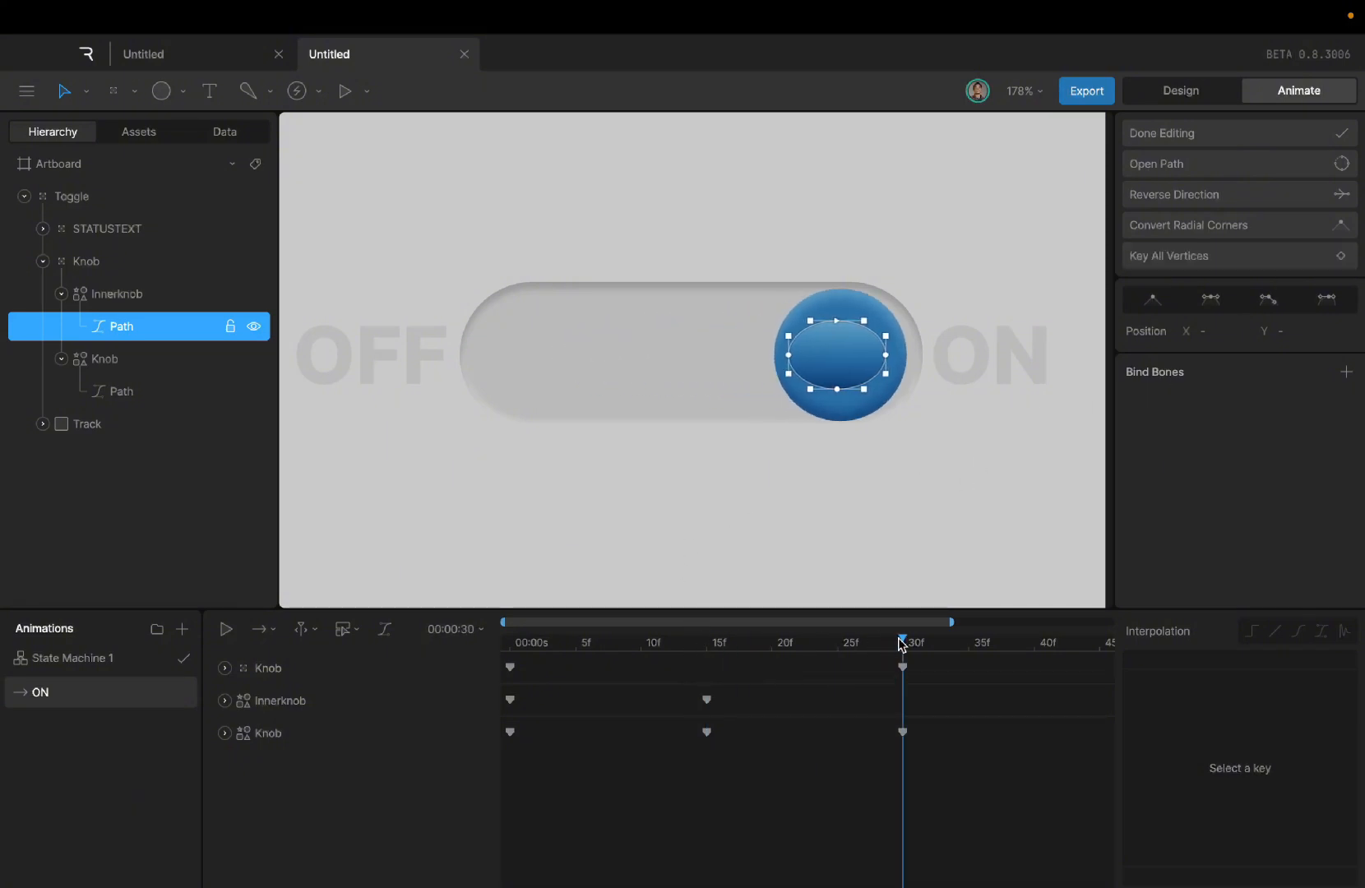
{"action": "left_click", "coordinate": [1342, 262]}
Step: At frame 15, widen the Innerknob path by moving its left vertex to about X -79 and its right vertex outward, and flatten it vertically
{"action": "left_click_drag", "start_coordinate": [902, 643], "coordinate": [703, 664]}
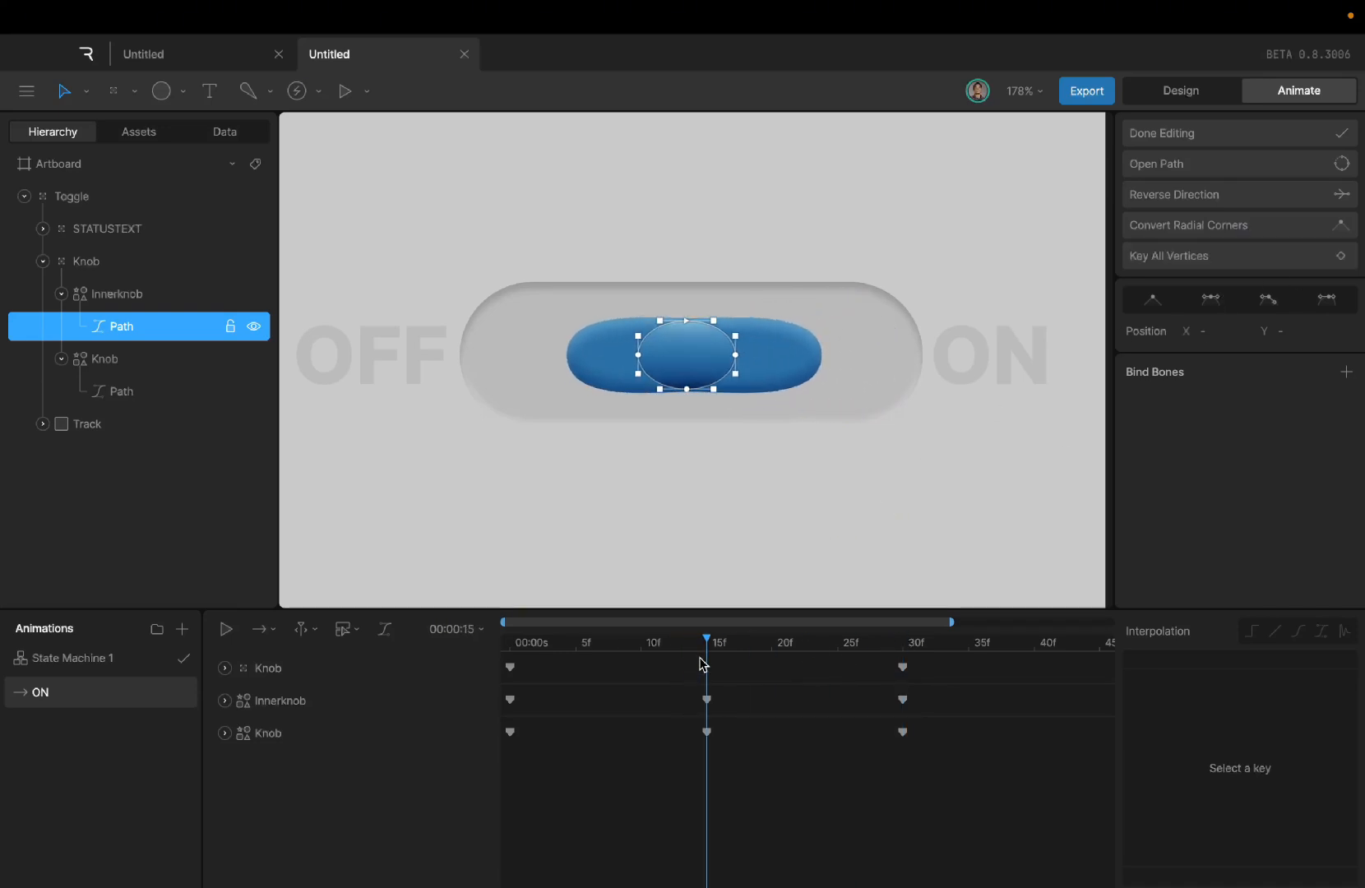
{"action": "left_click", "coordinate": [638, 356]}
{"action": "left_click_drag", "start_coordinate": [637, 356], "coordinate": [588, 358]}
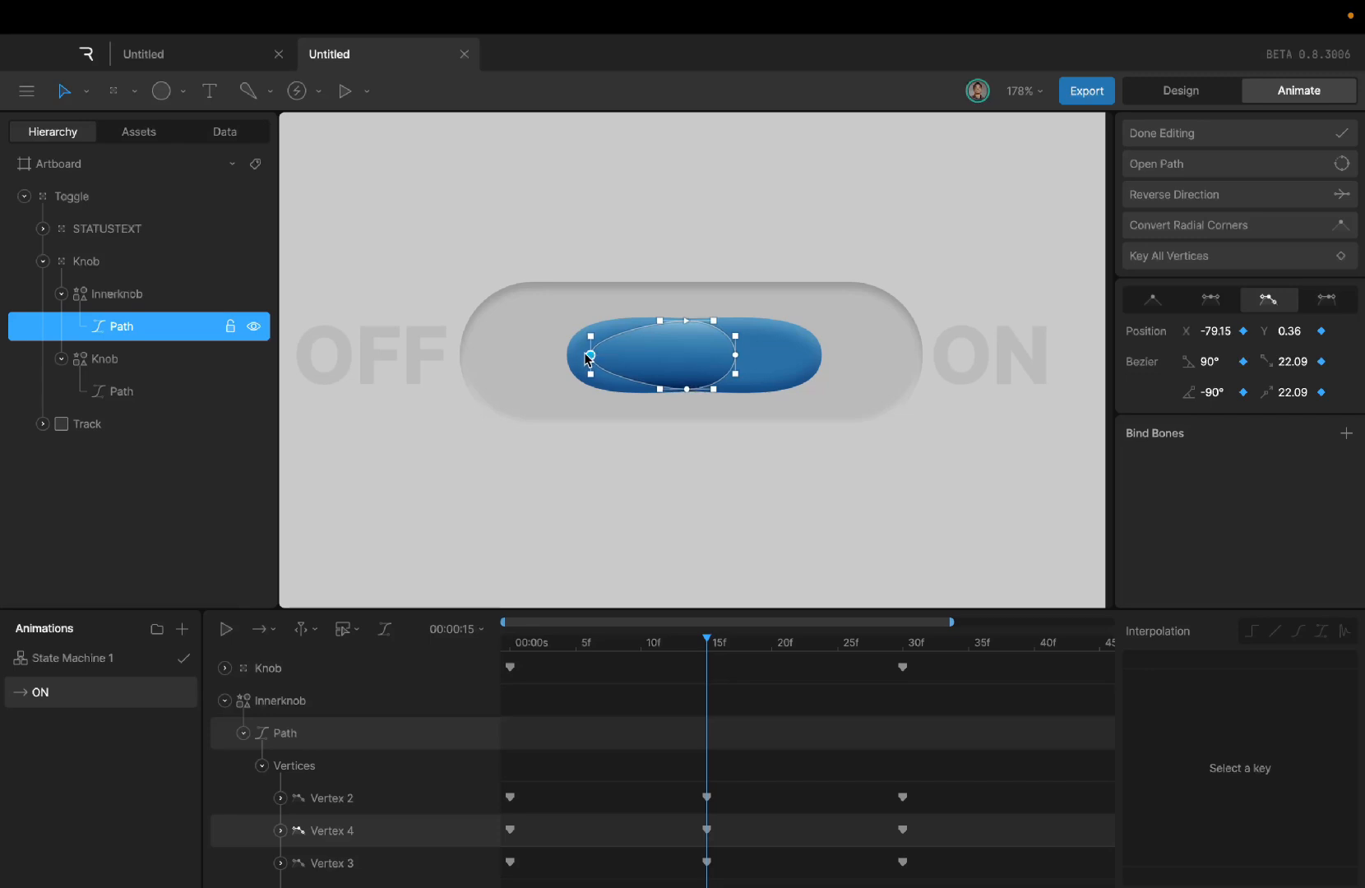
{"action": "left_click_drag", "start_coordinate": [736, 359], "coordinate": [798, 361]}
{"action": "left_click_drag", "start_coordinate": [686, 321], "coordinate": [689, 376]}
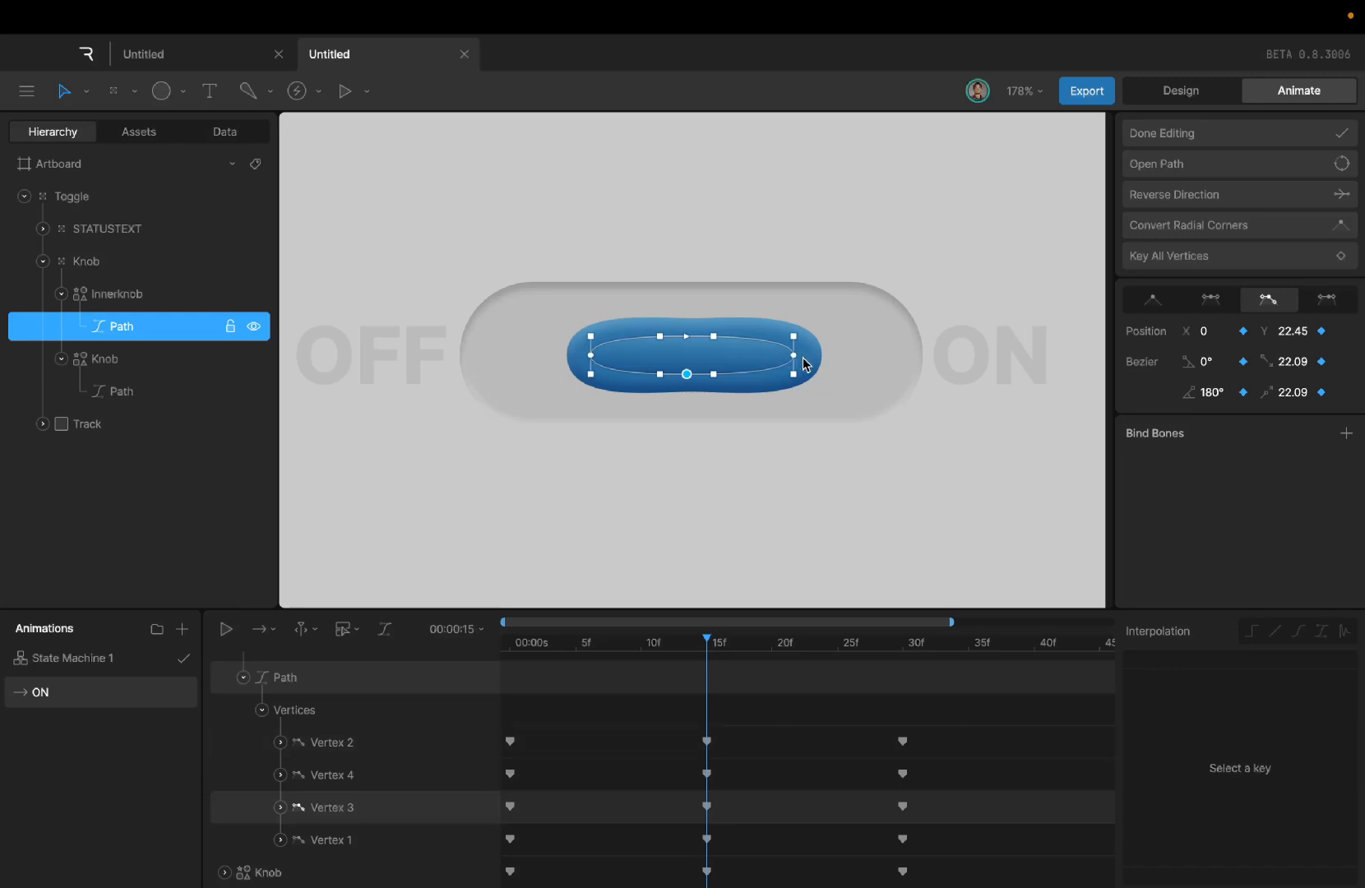
Step: At frame 15, lengthen the vertical bezier handles of the Innerknob path's left and right end vertices to round out its ends
{"action": "left_click_drag", "start_coordinate": [794, 376], "coordinate": [795, 398]}
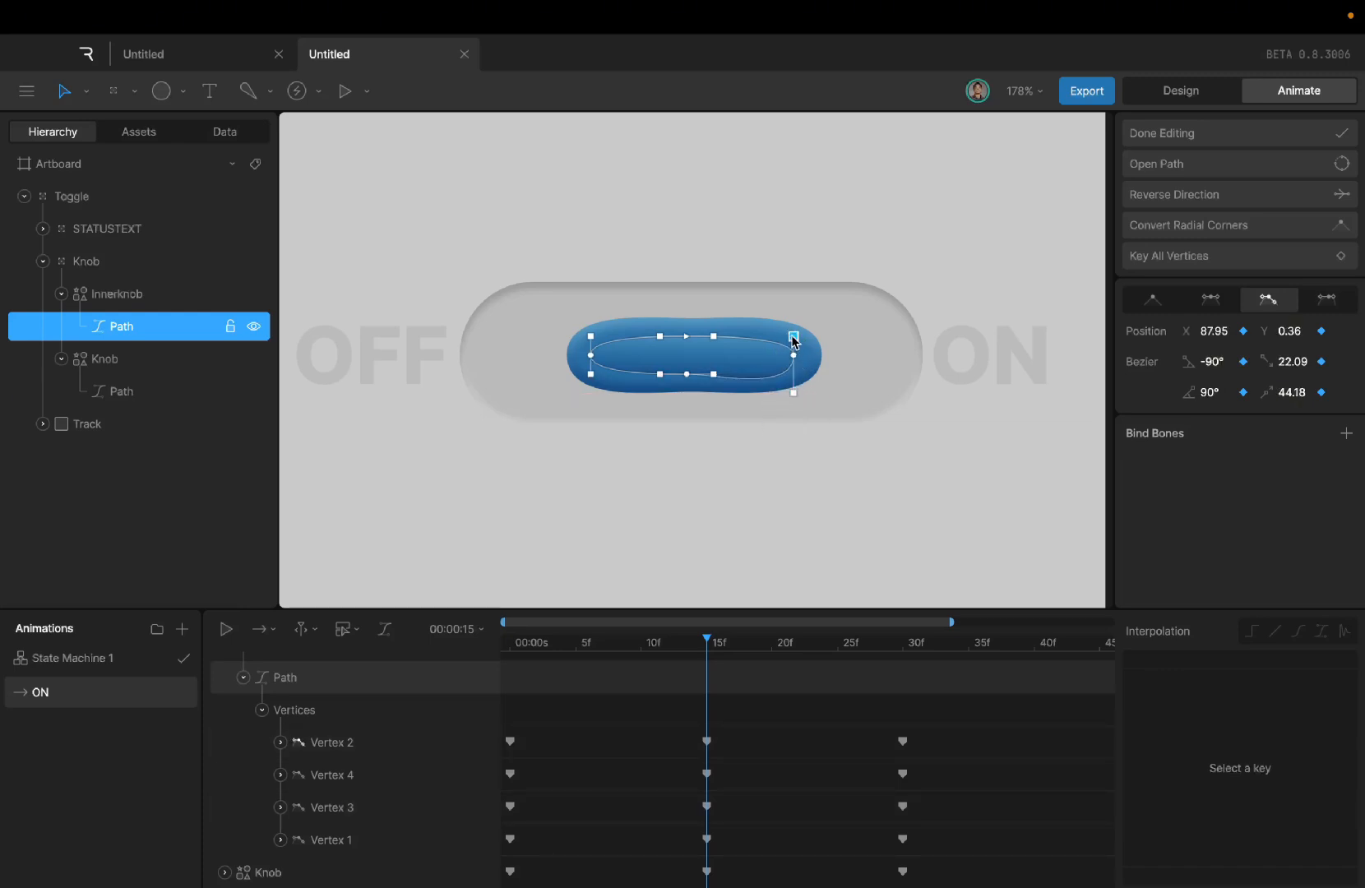
{"action": "left_click_drag", "start_coordinate": [794, 337], "coordinate": [792, 323]}
{"action": "left_click", "coordinate": [590, 354]}
{"action": "left_click_drag", "start_coordinate": [590, 336], "coordinate": [589, 390]}
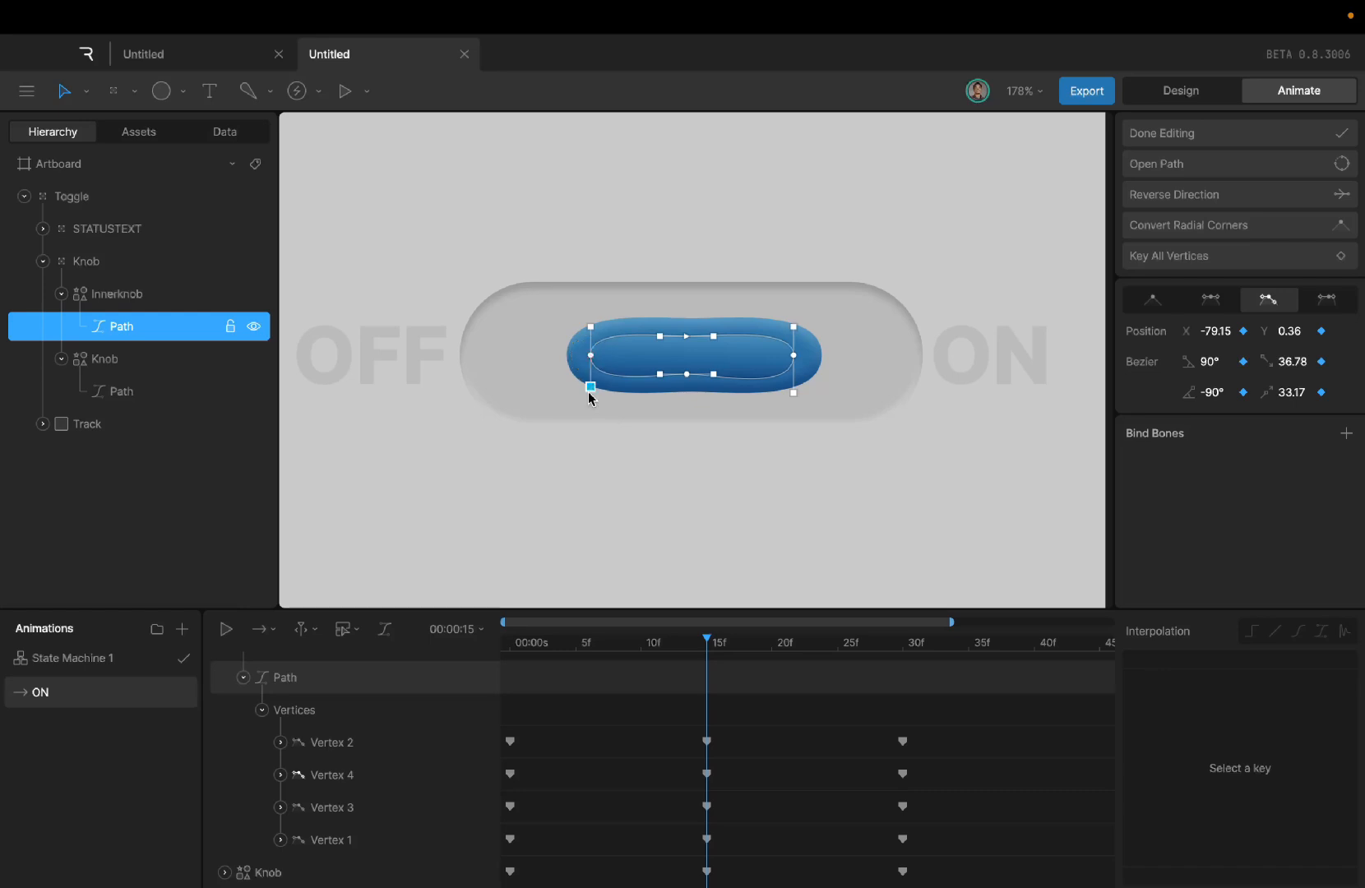
Step: Lower the Innerknob path's bottom vertex to about Y 28.2, lengthen the bottom and top vertices' horizontal handles up to about 59, and finish editing
{"action": "left_click", "coordinate": [687, 374]}
{"action": "left_click_drag", "start_coordinate": [686, 376], "coordinate": [763, 386]}
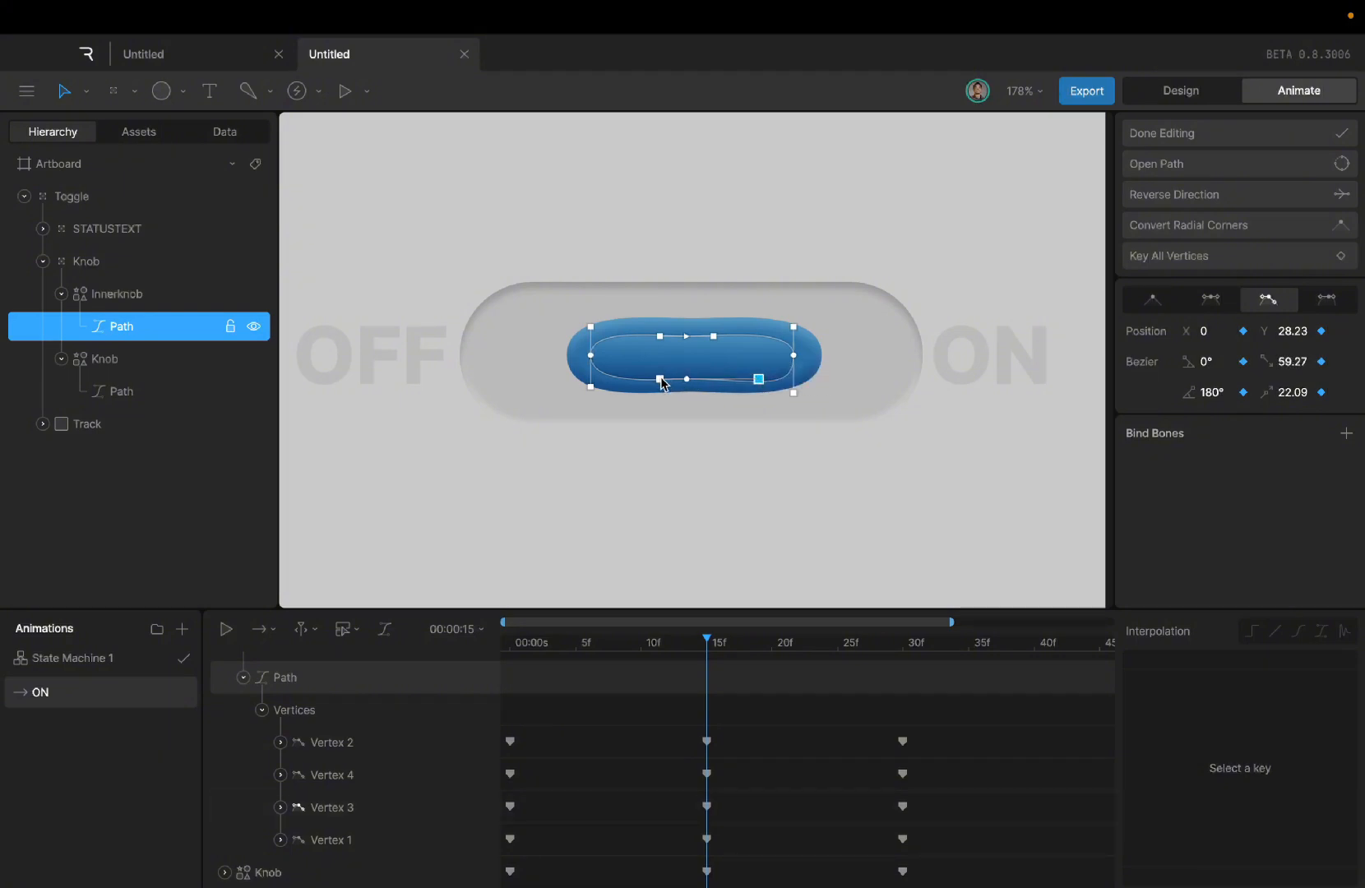
{"action": "left_click_drag", "start_coordinate": [662, 382], "coordinate": [628, 337]}
{"action": "left_click_drag", "start_coordinate": [712, 338], "coordinate": [767, 349]}
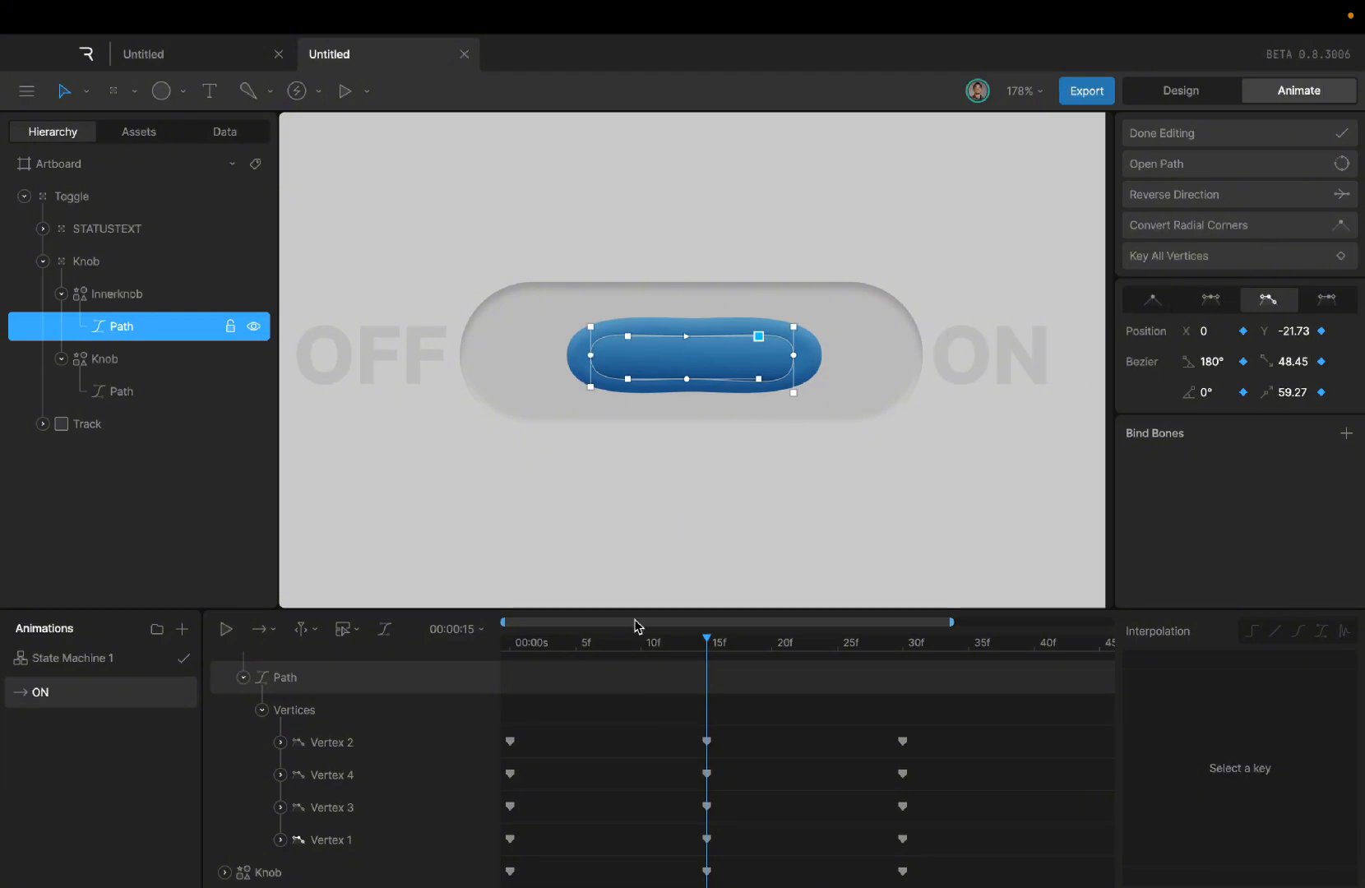
{"action": "left_click", "coordinate": [1137, 145]}
Step: Play back the ON animation to check the stretch of both knob shapes, and return the playhead to frame 0
{"action": "key", "text": "space"}
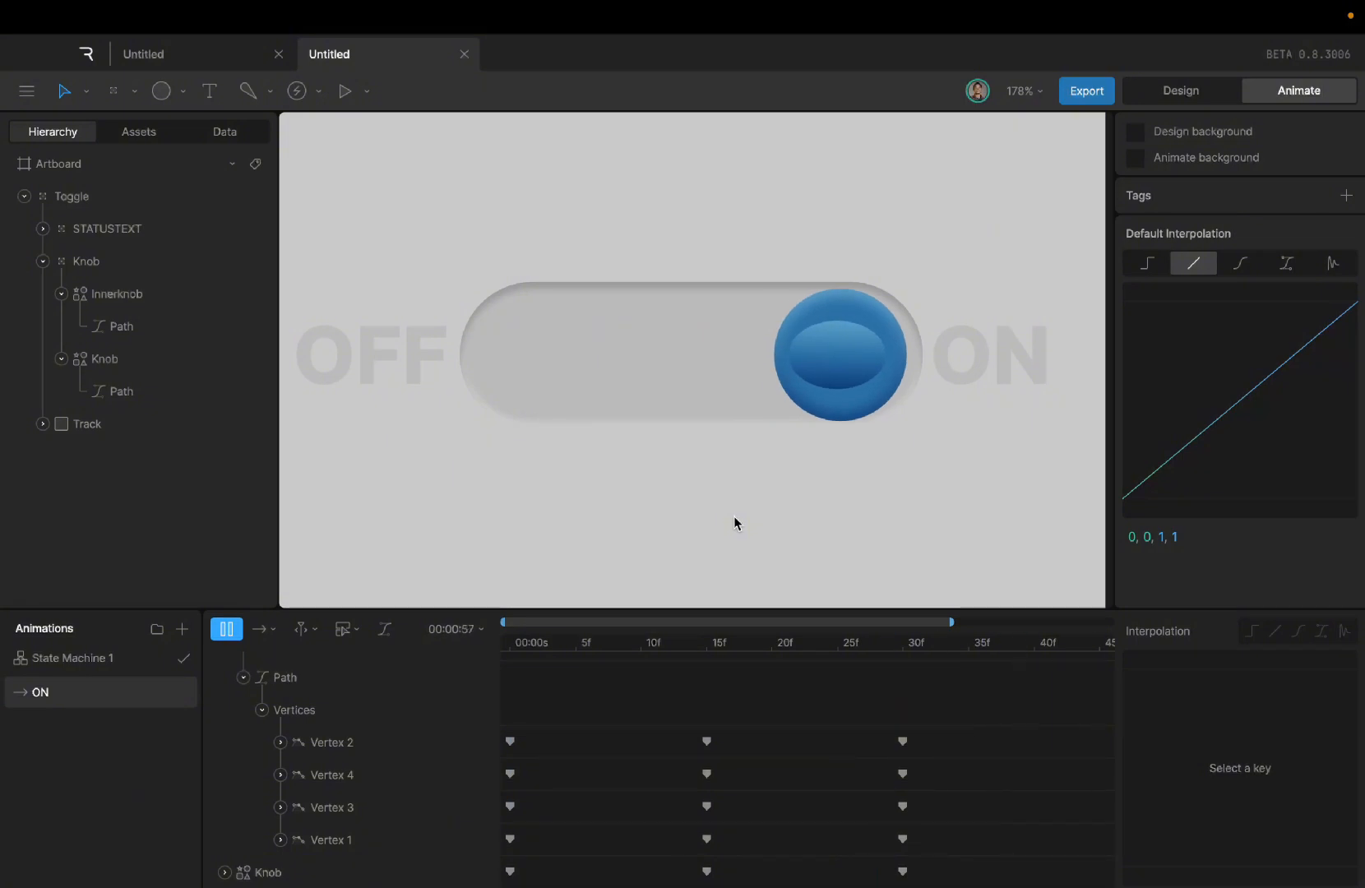
{"action": "key", "text": "space"}
{"action": "key", "text": "space"}
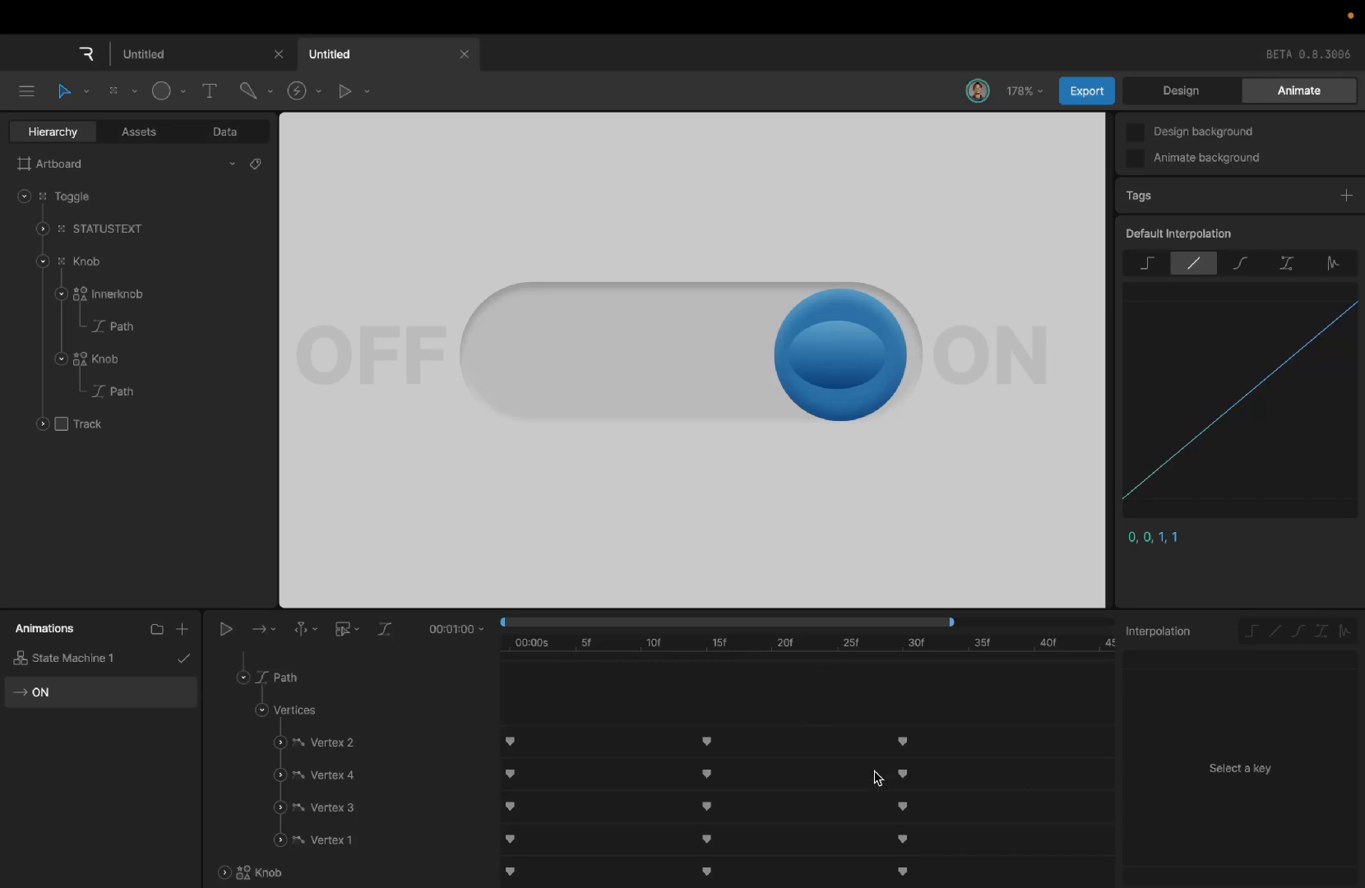
{"action": "left_click", "coordinate": [511, 650]}
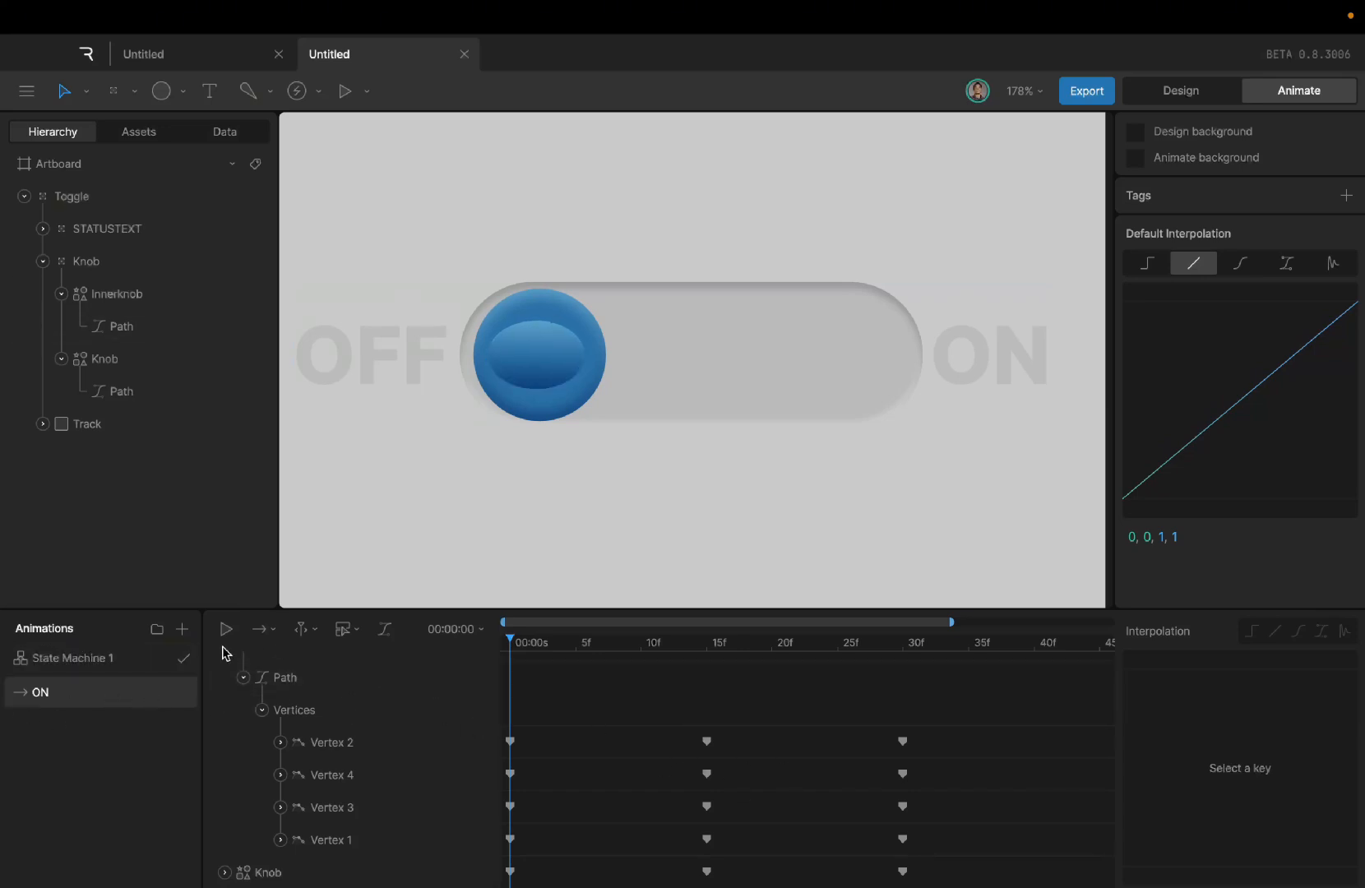
Step: Collapse the Innerknob rows and set cubic interpolation on all keys of the Knob group, Innerknob and Knob shape
{"action": "left_click", "coordinate": [240, 681]}
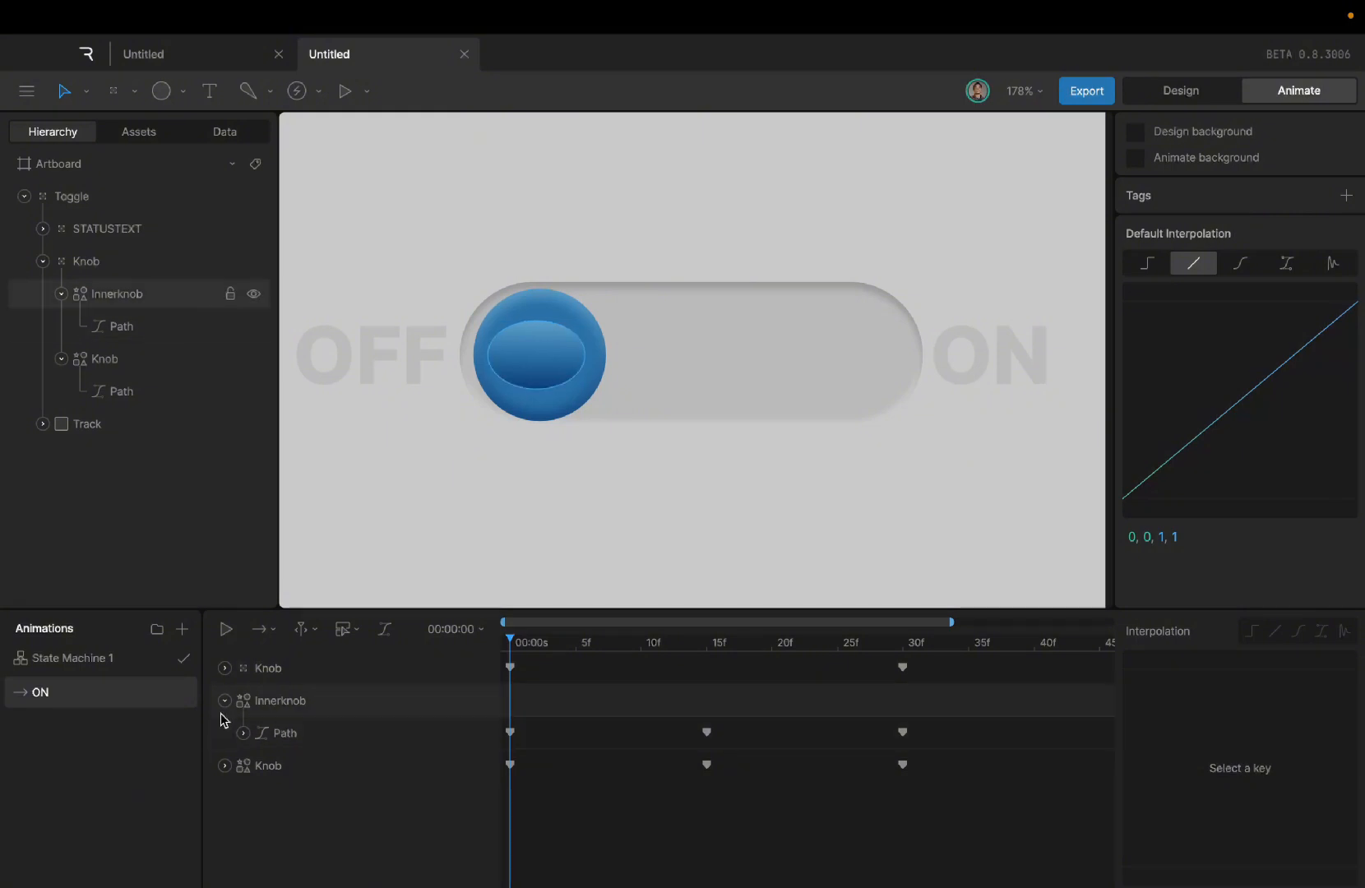
{"action": "left_click", "coordinate": [223, 701]}
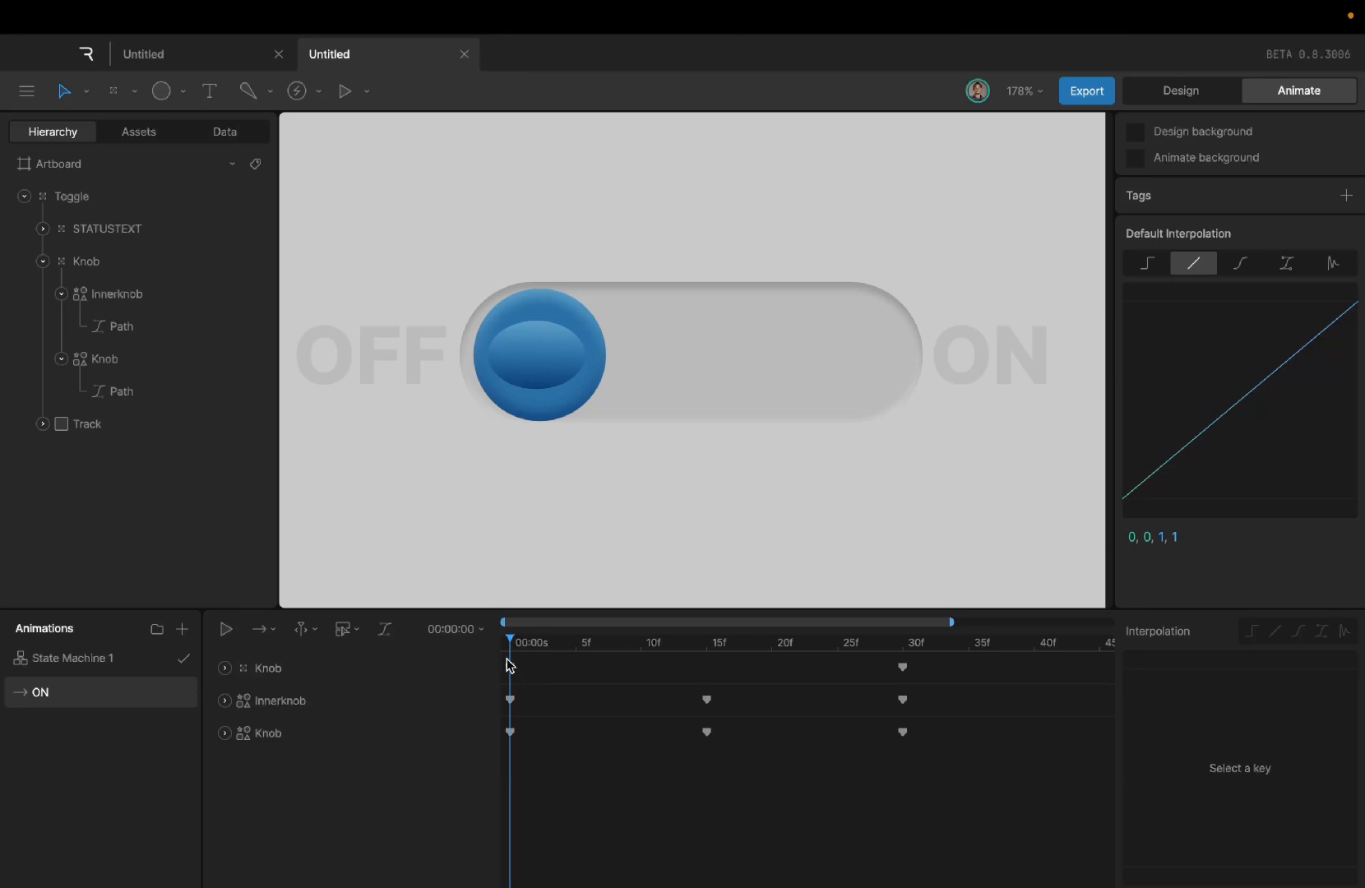
{"action": "left_click_drag", "start_coordinate": [507, 664], "coordinate": [973, 775]}
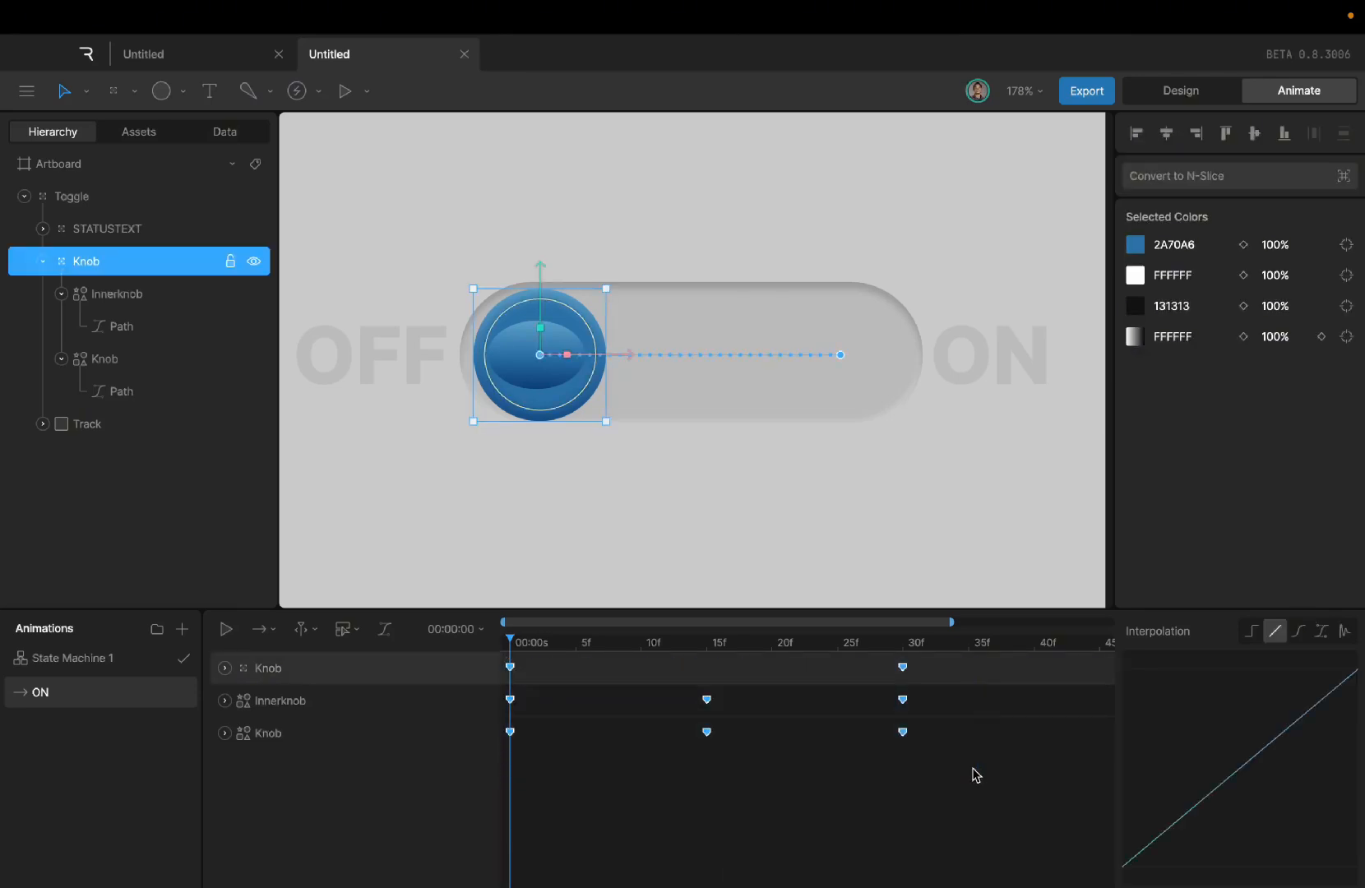
{"action": "left_click", "coordinate": [1300, 634]}
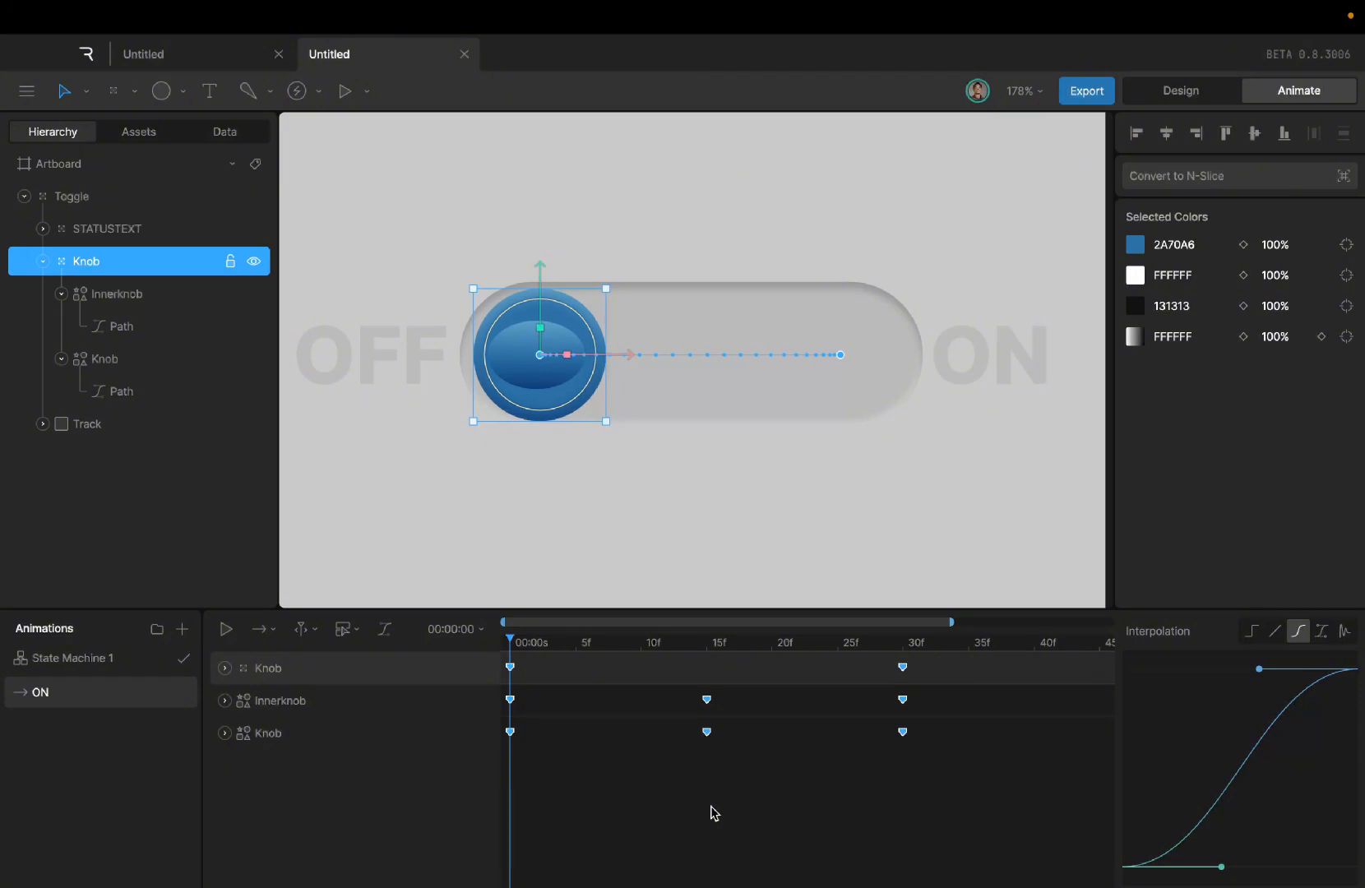
Step: Play the ON animation repeatedly to check the eased knob movement
{"action": "key", "text": "space"}
{"action": "key", "text": "space"}
{"action": "key", "text": "space"}
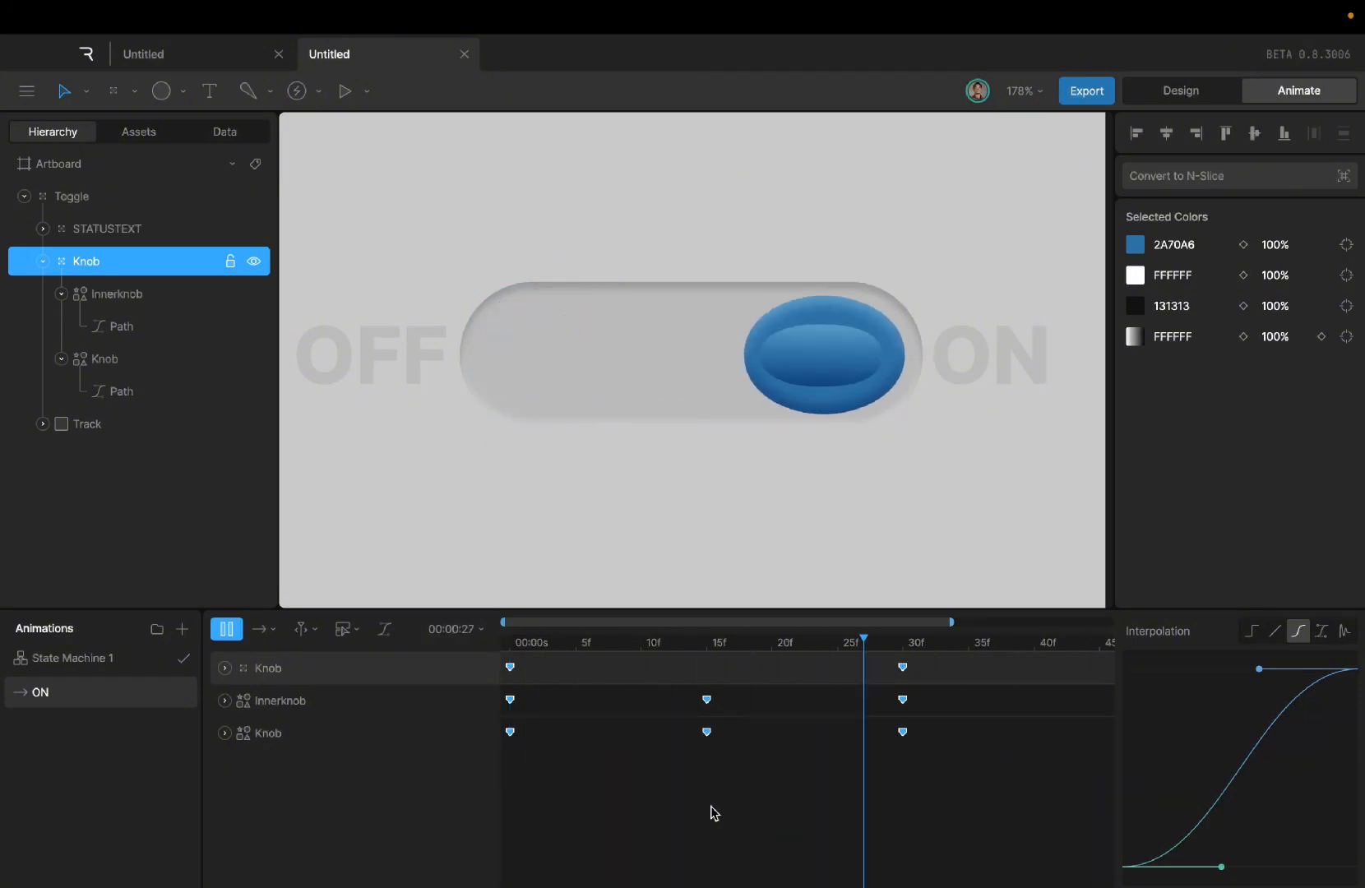
{"action": "key", "text": "space"}
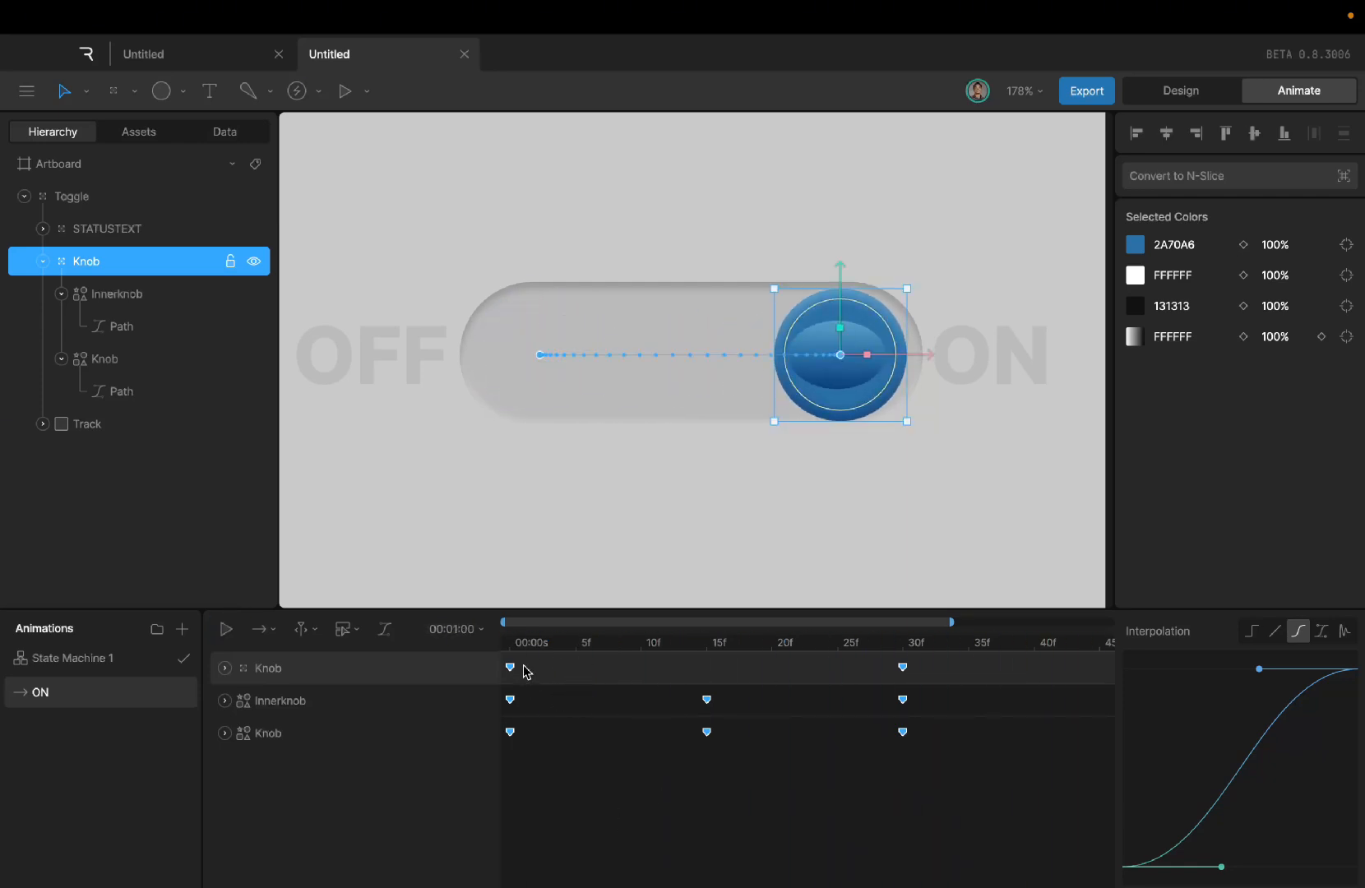
Step: Set the cubic easing of the three frame 0 keys to .3, .36, .58, 1 and play back the animation
{"action": "left_click_drag", "start_coordinate": [526, 665], "coordinate": [501, 766]}
{"action": "scroll", "coordinate": [1269, 757], "scroll_direction": "down", "scroll_amount": 3}
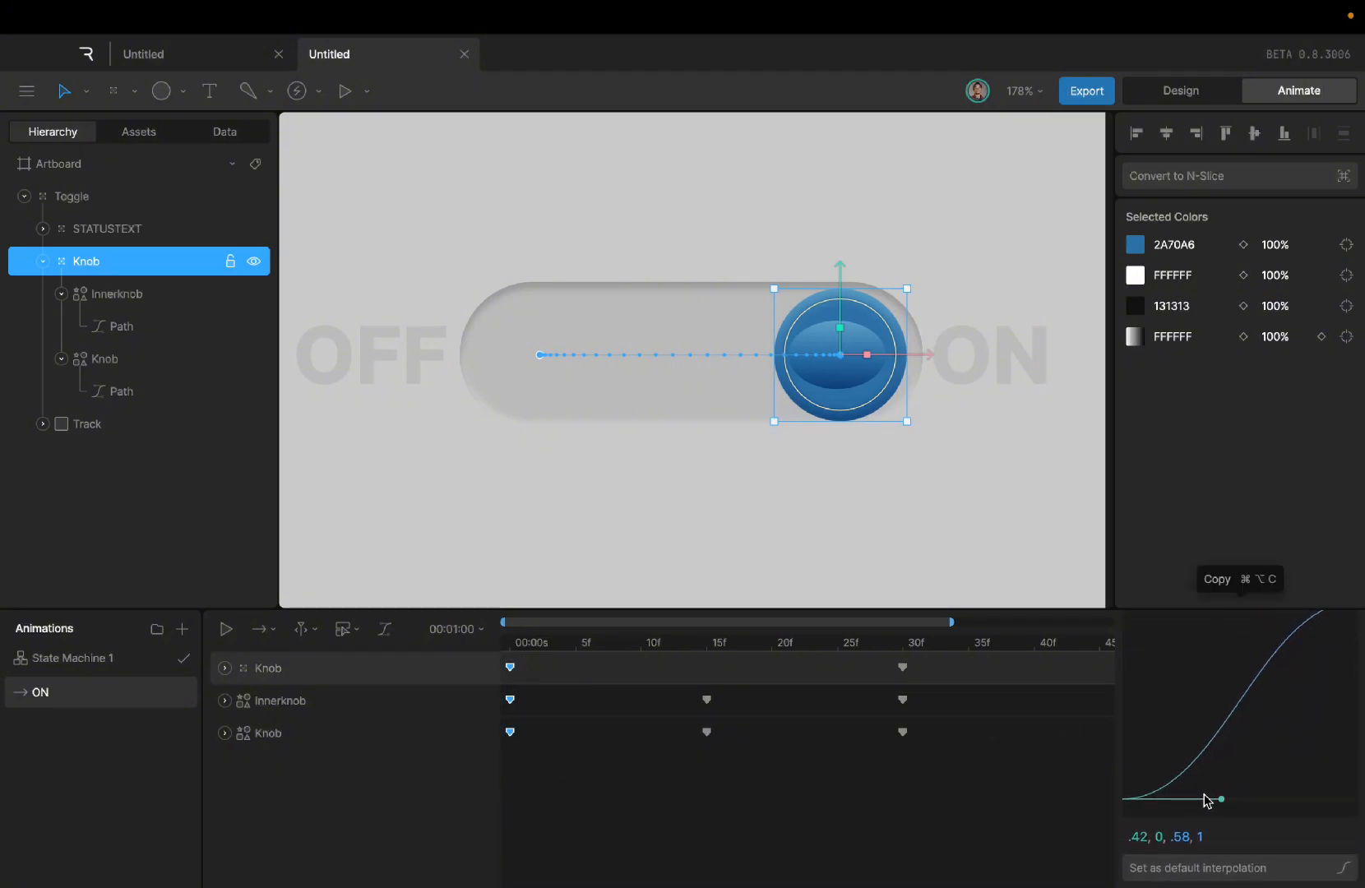
{"action": "left_click_drag", "start_coordinate": [1221, 799], "coordinate": [1194, 732]}
{"action": "scroll", "coordinate": [1196, 801], "scroll_direction": "up", "scroll_amount": 3}
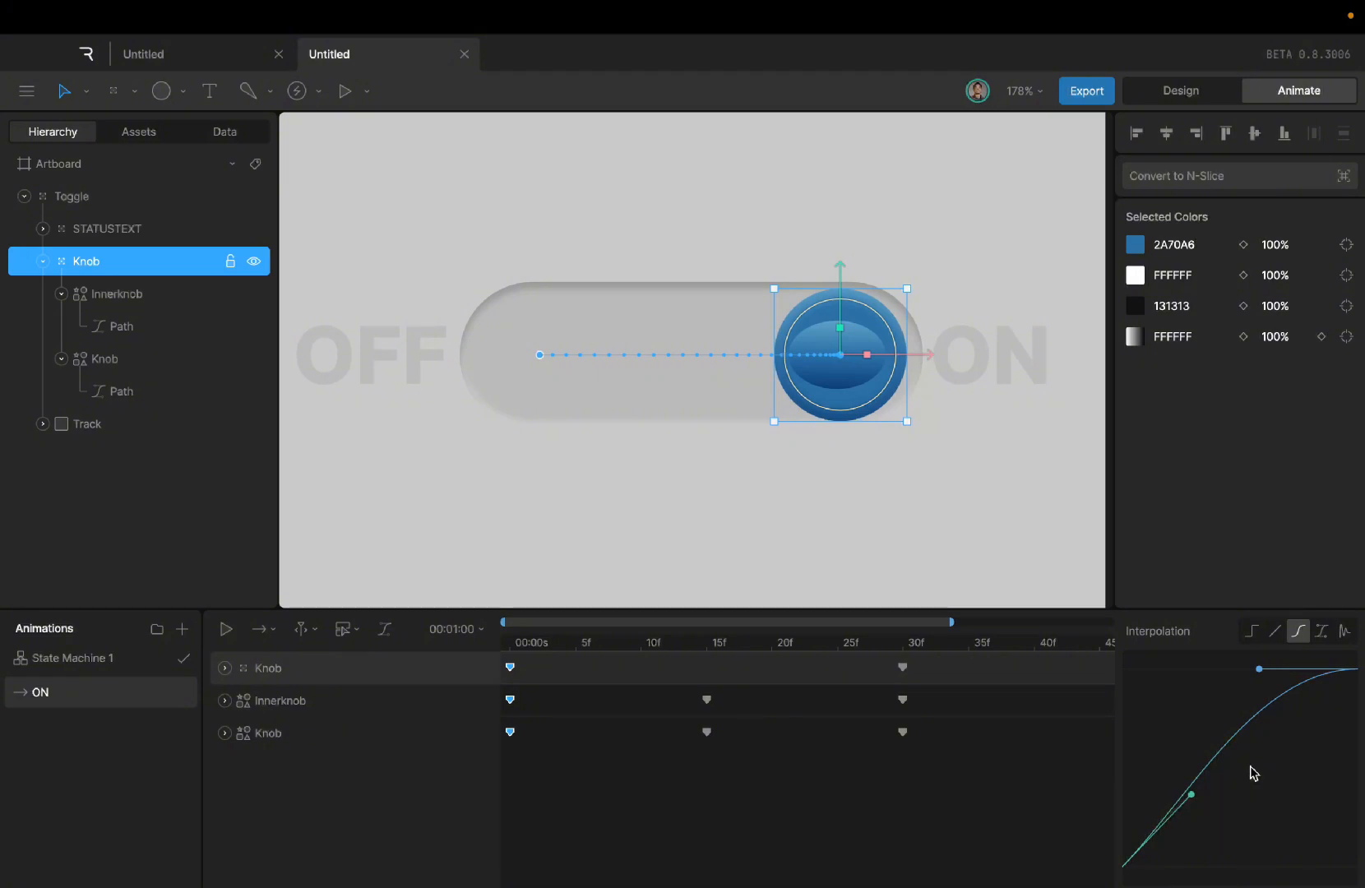
{"action": "scroll", "coordinate": [1253, 773], "scroll_direction": "down", "scroll_amount": 2}
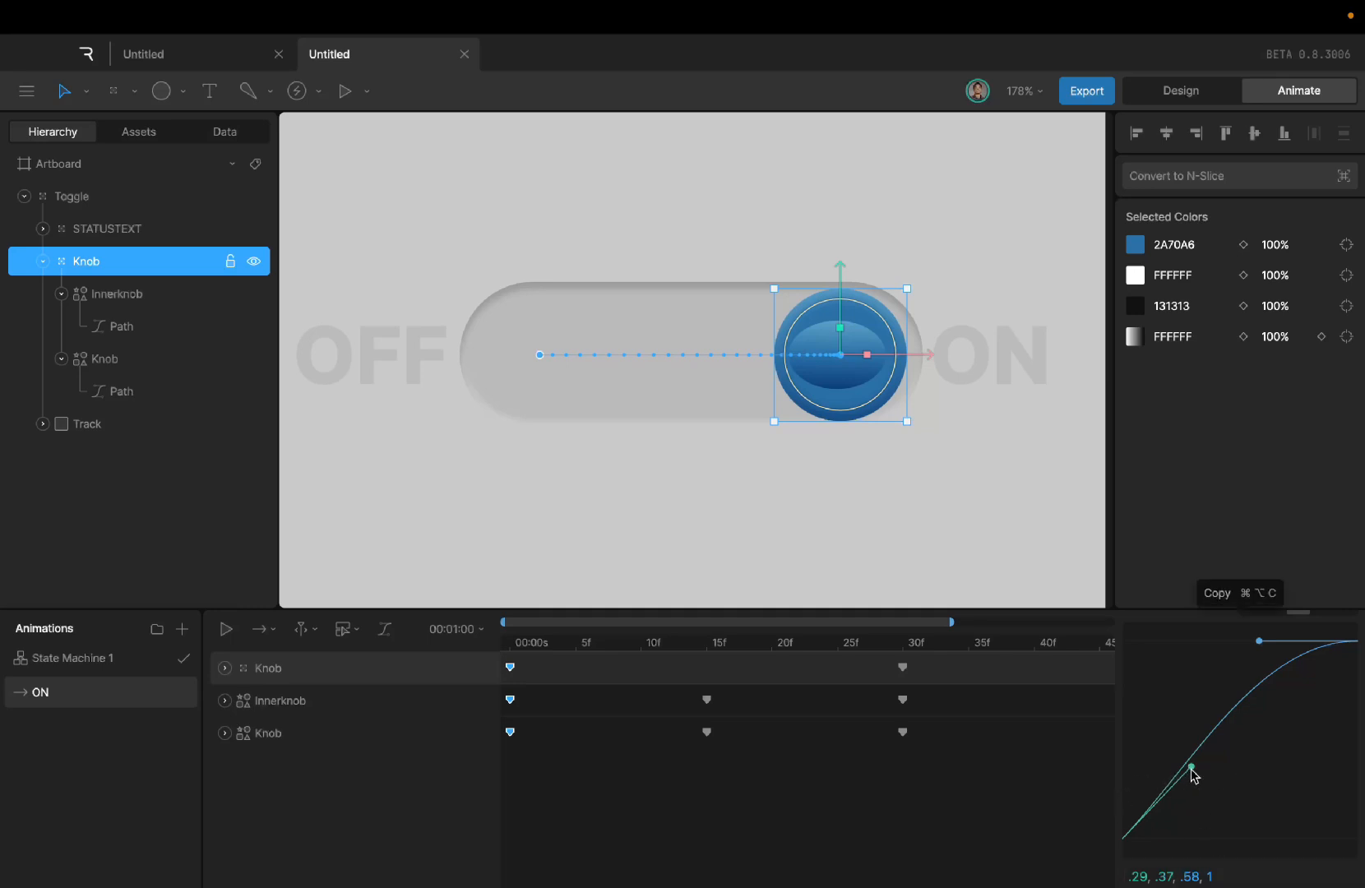
{"action": "left_click_drag", "start_coordinate": [1192, 770], "coordinate": [1194, 774]}
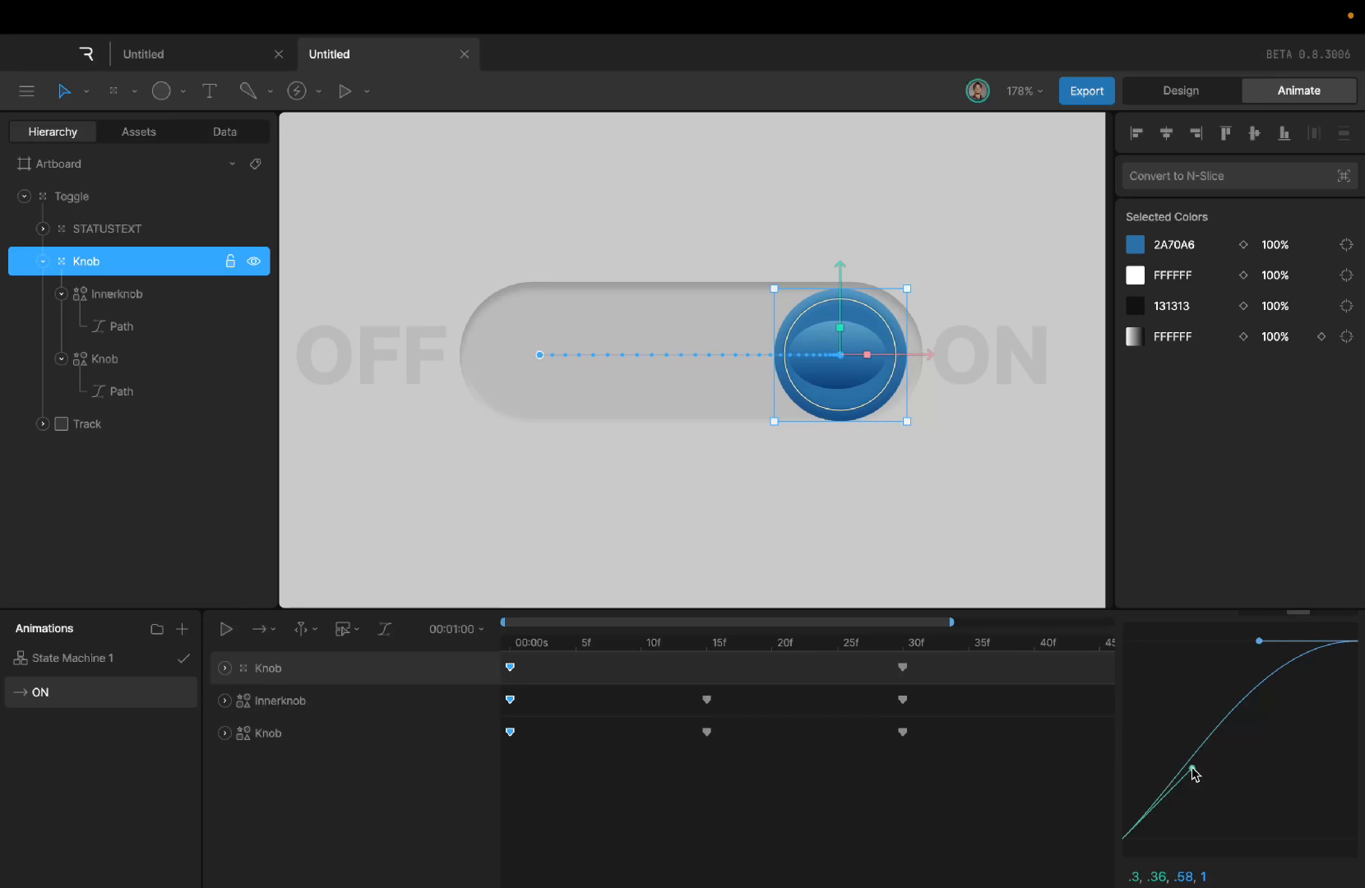
{"action": "key", "text": "space"}
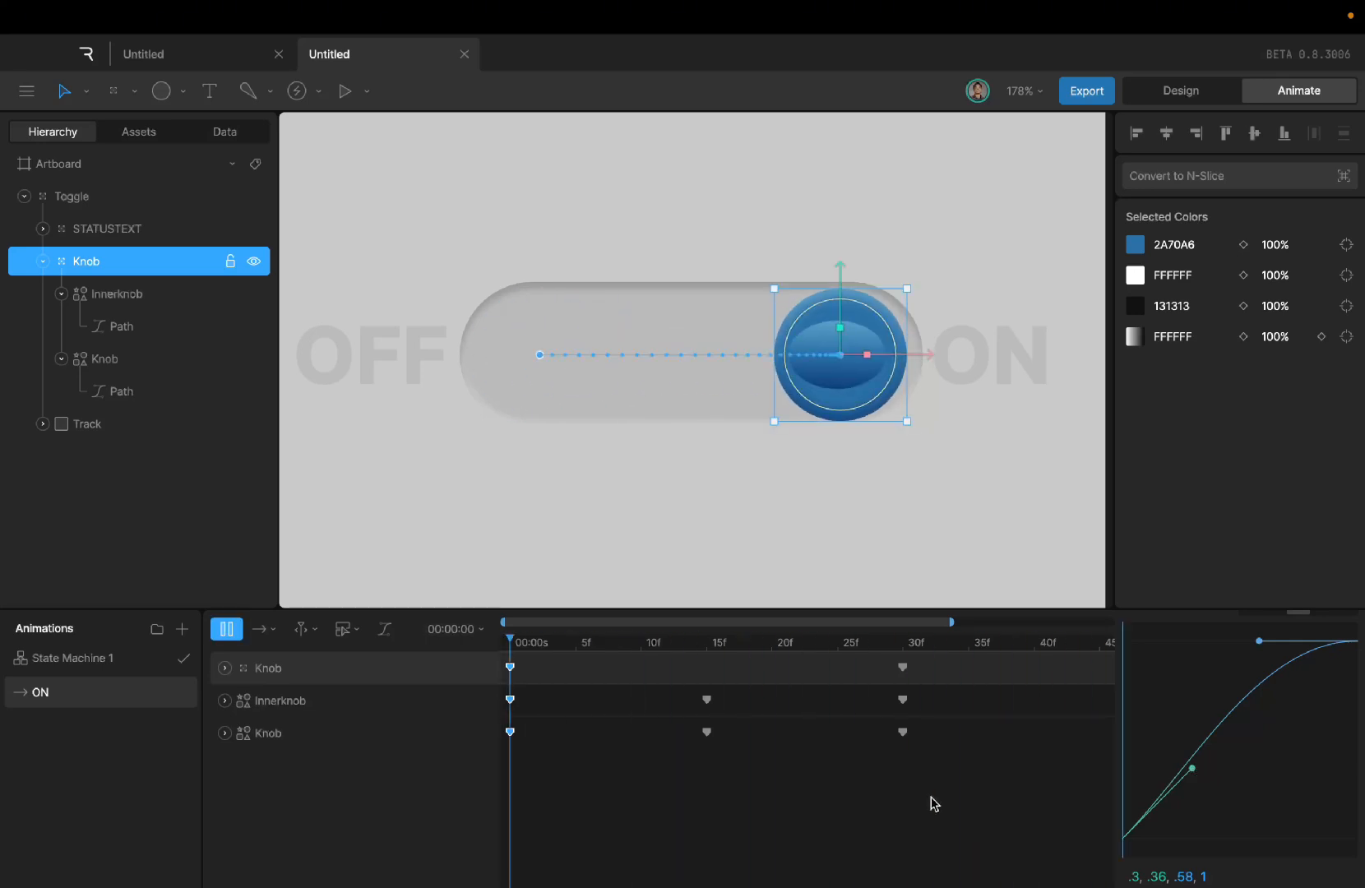
Step: Play back the ON animation to review the knob's movement across the track
{"action": "key", "text": "space"}
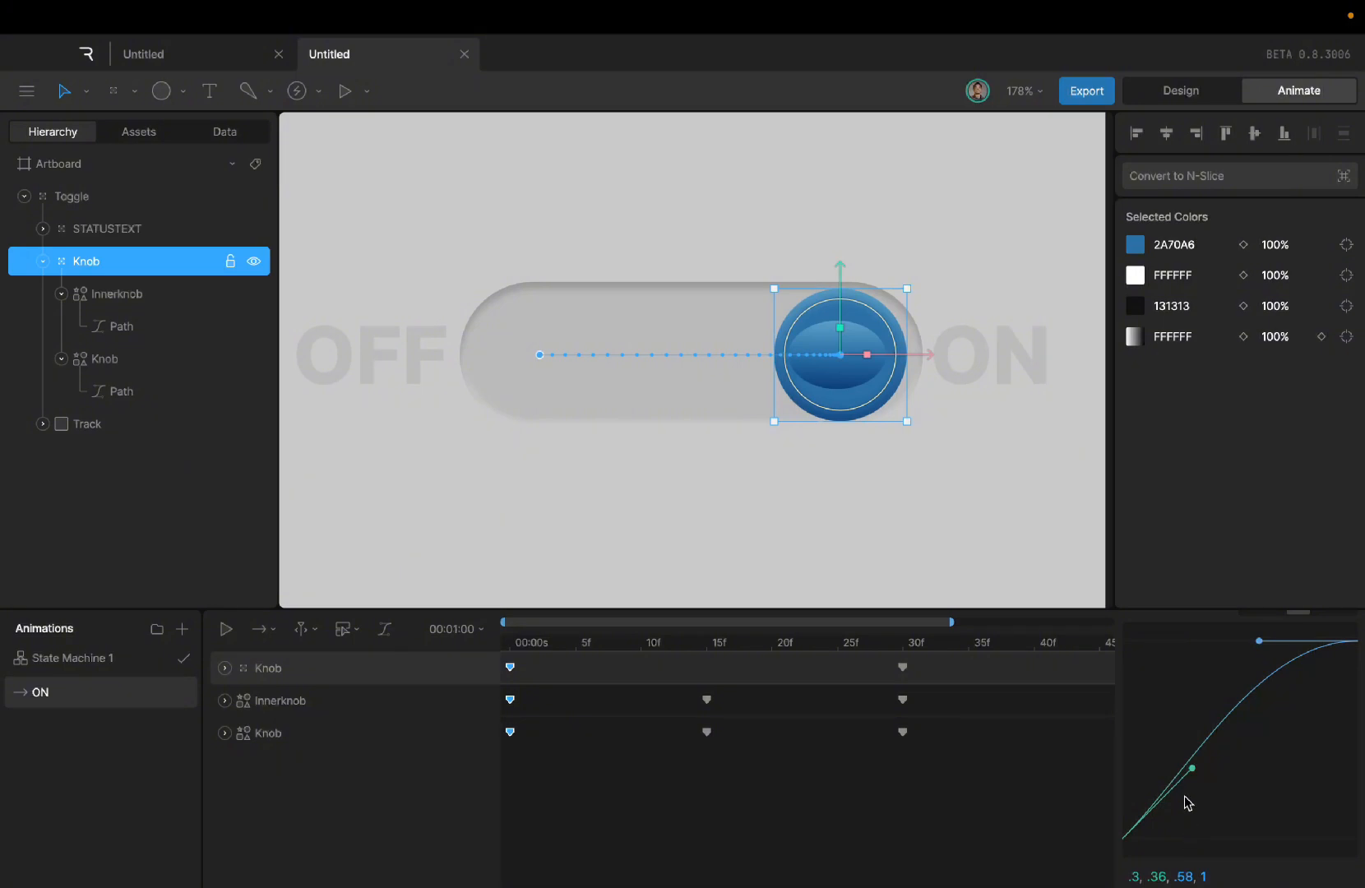
{"action": "key", "text": "space"}
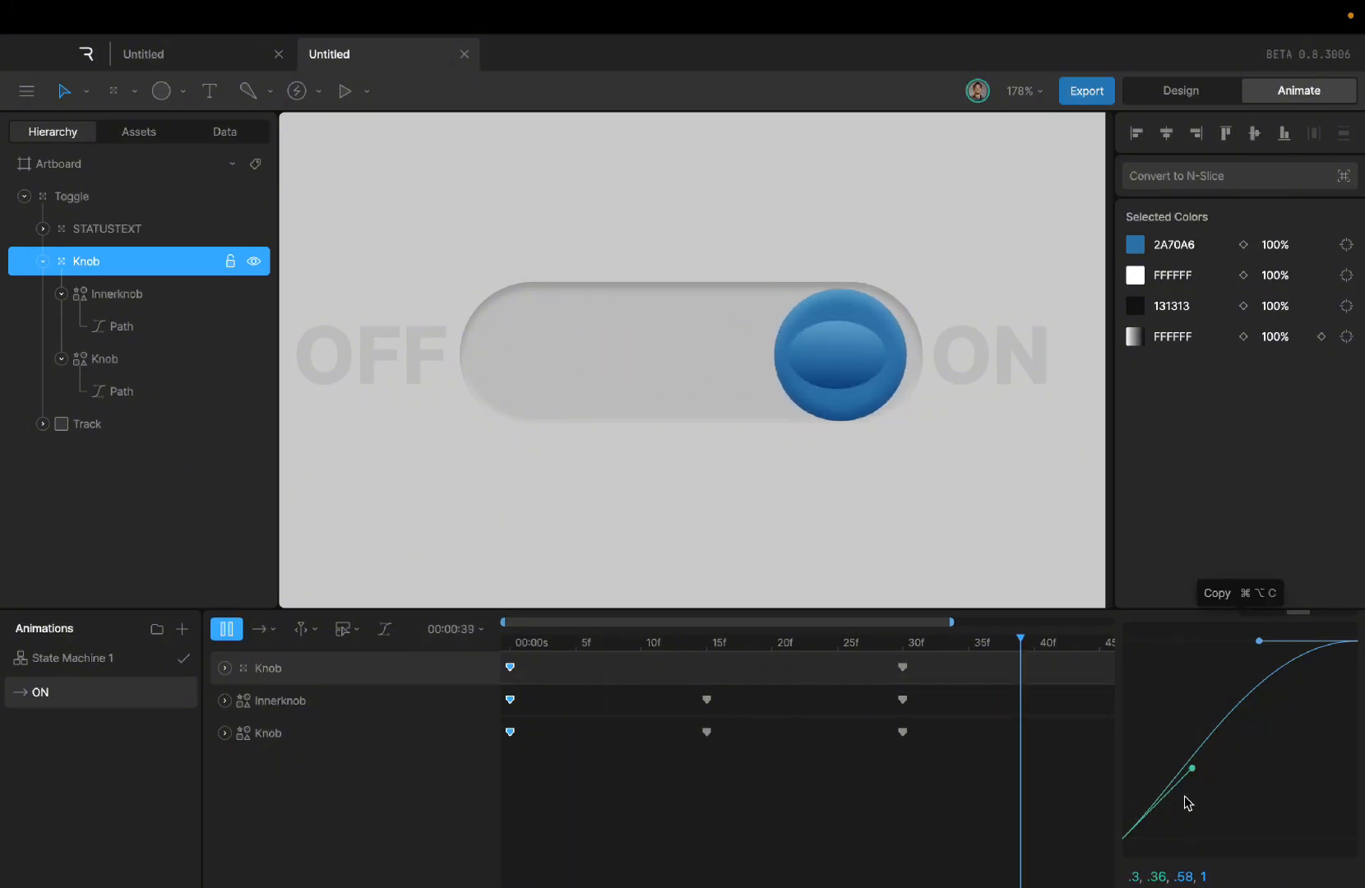
{"action": "key", "text": "space"}
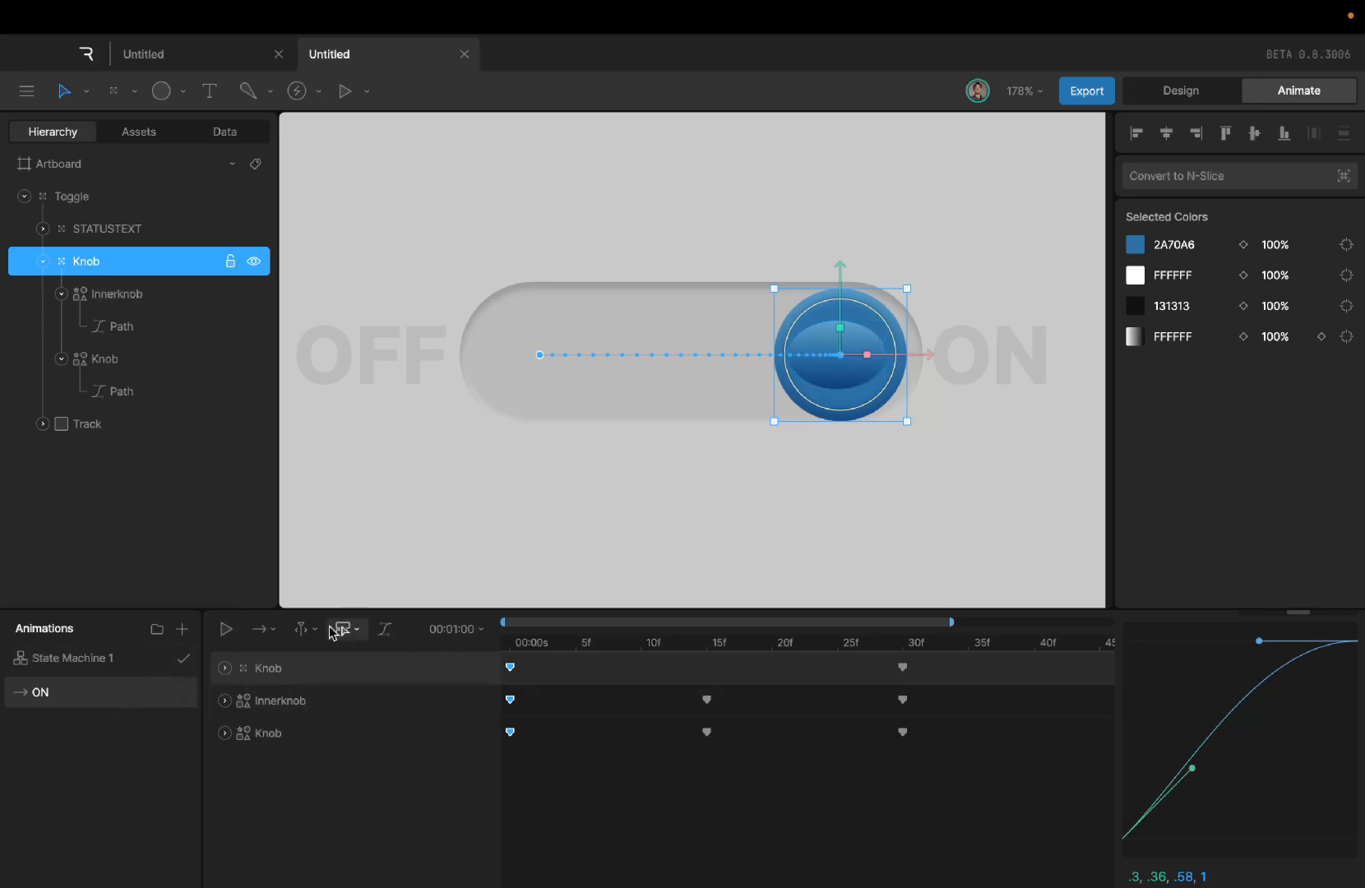
{"action": "left_click", "coordinate": [731, 801]}
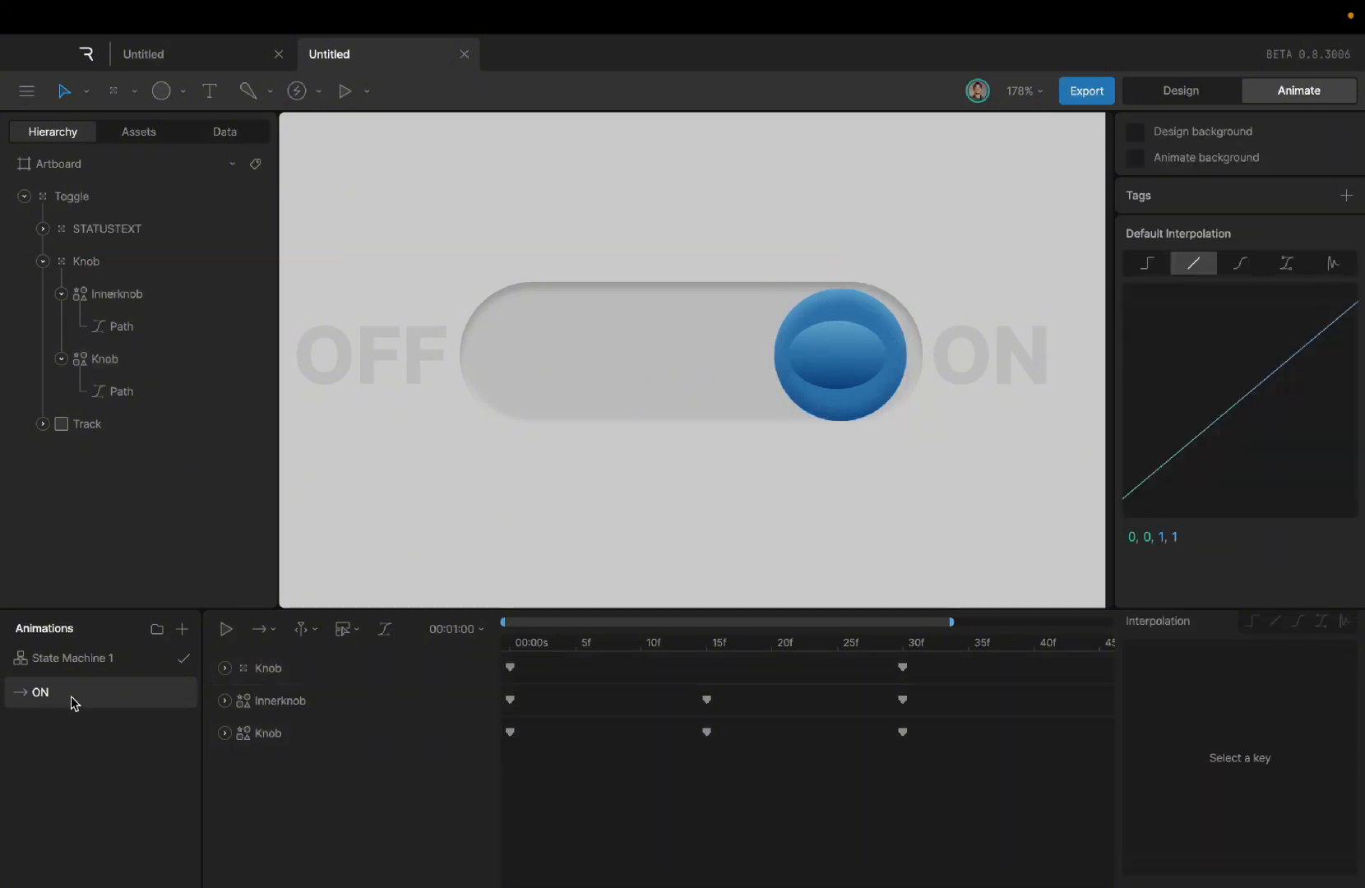
{"action": "key", "text": "space"}
Step: Duplicate the ON animation and rename the copy OFF
{"action": "right_click", "coordinate": [76, 687]}
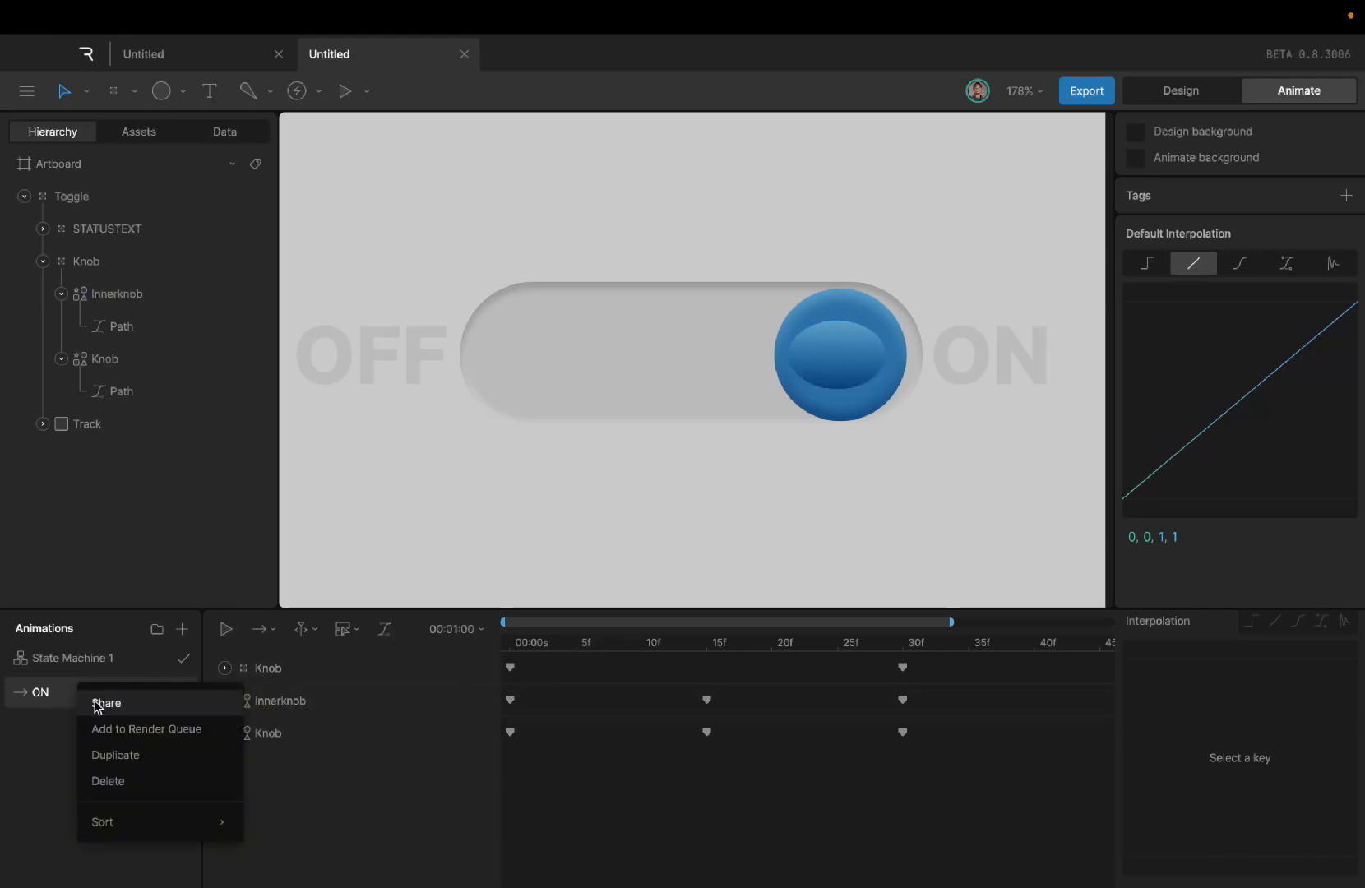
{"action": "left_click", "coordinate": [136, 755]}
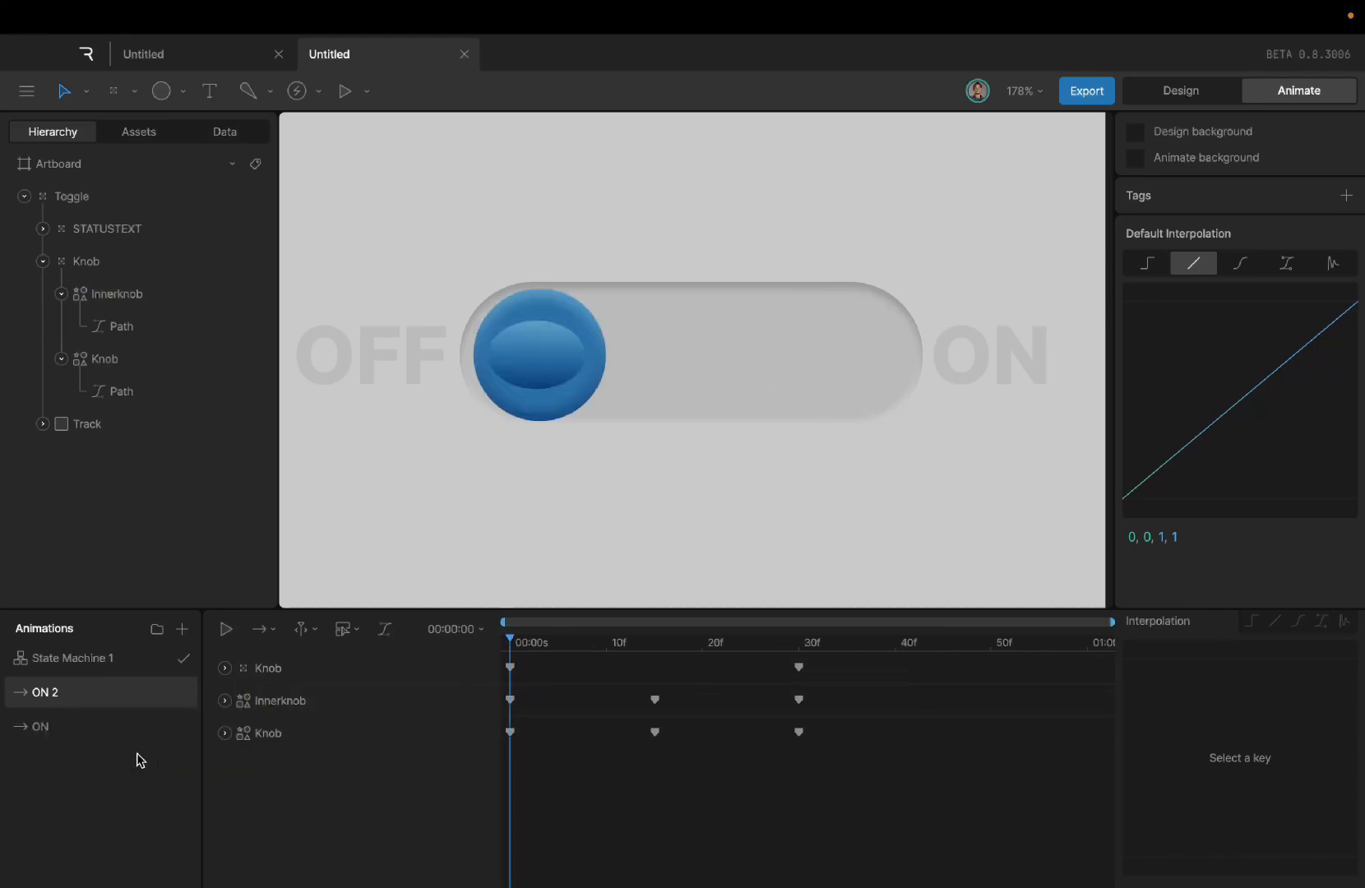
{"action": "double_click", "coordinate": [66, 695]}
{"action": "left_click", "coordinate": [63, 689]}
{"action": "type", "text": "OFF"}
Step: Reverse the OFF animation by swapping the keyframes at frame 0 and frame 30 on the Knob group, Innerknob and Knob tracks
{"action": "left_click_drag", "start_coordinate": [527, 666], "coordinate": [499, 749]}
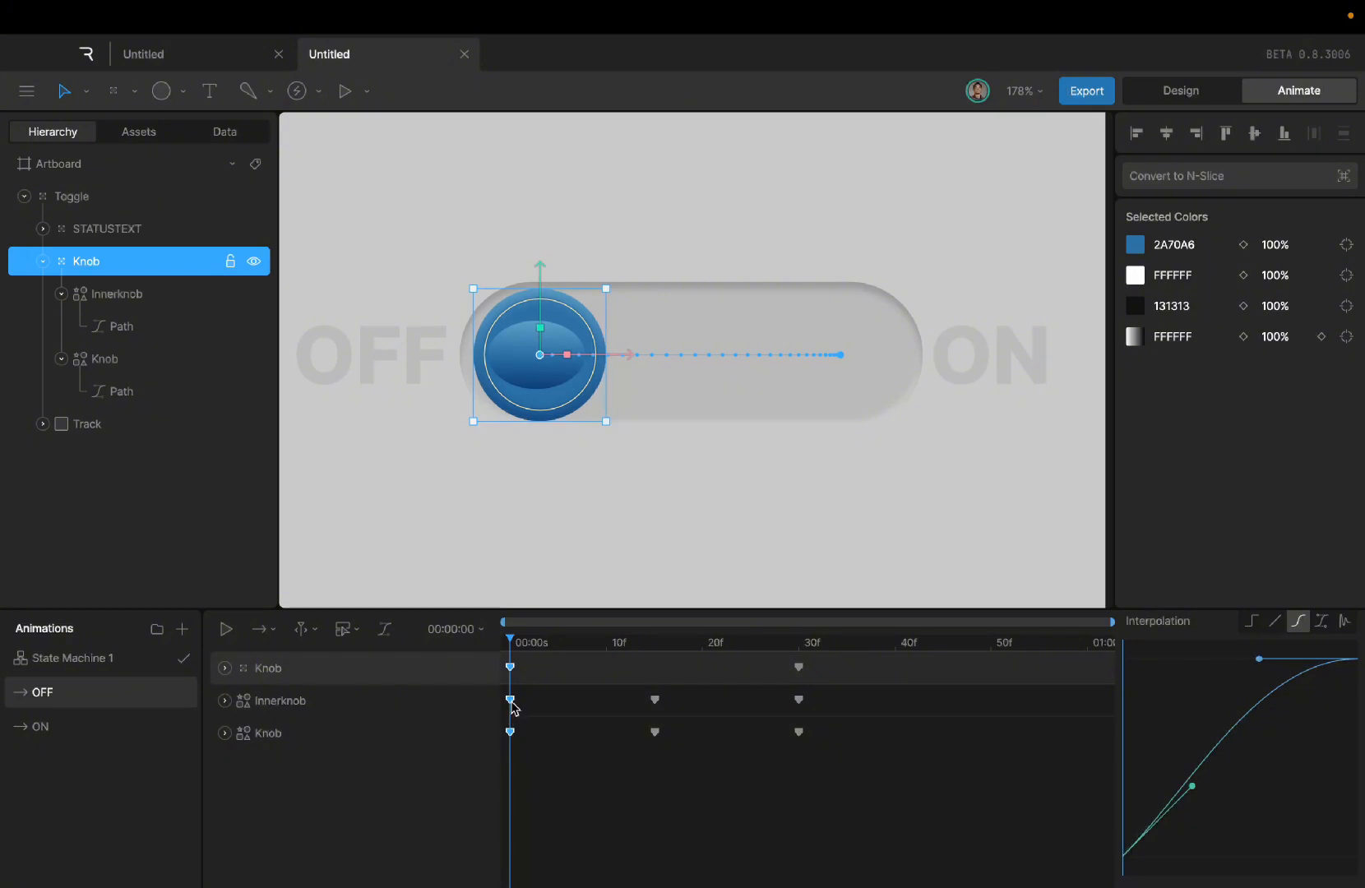
{"action": "left_click_drag", "start_coordinate": [514, 704], "coordinate": [694, 727]}
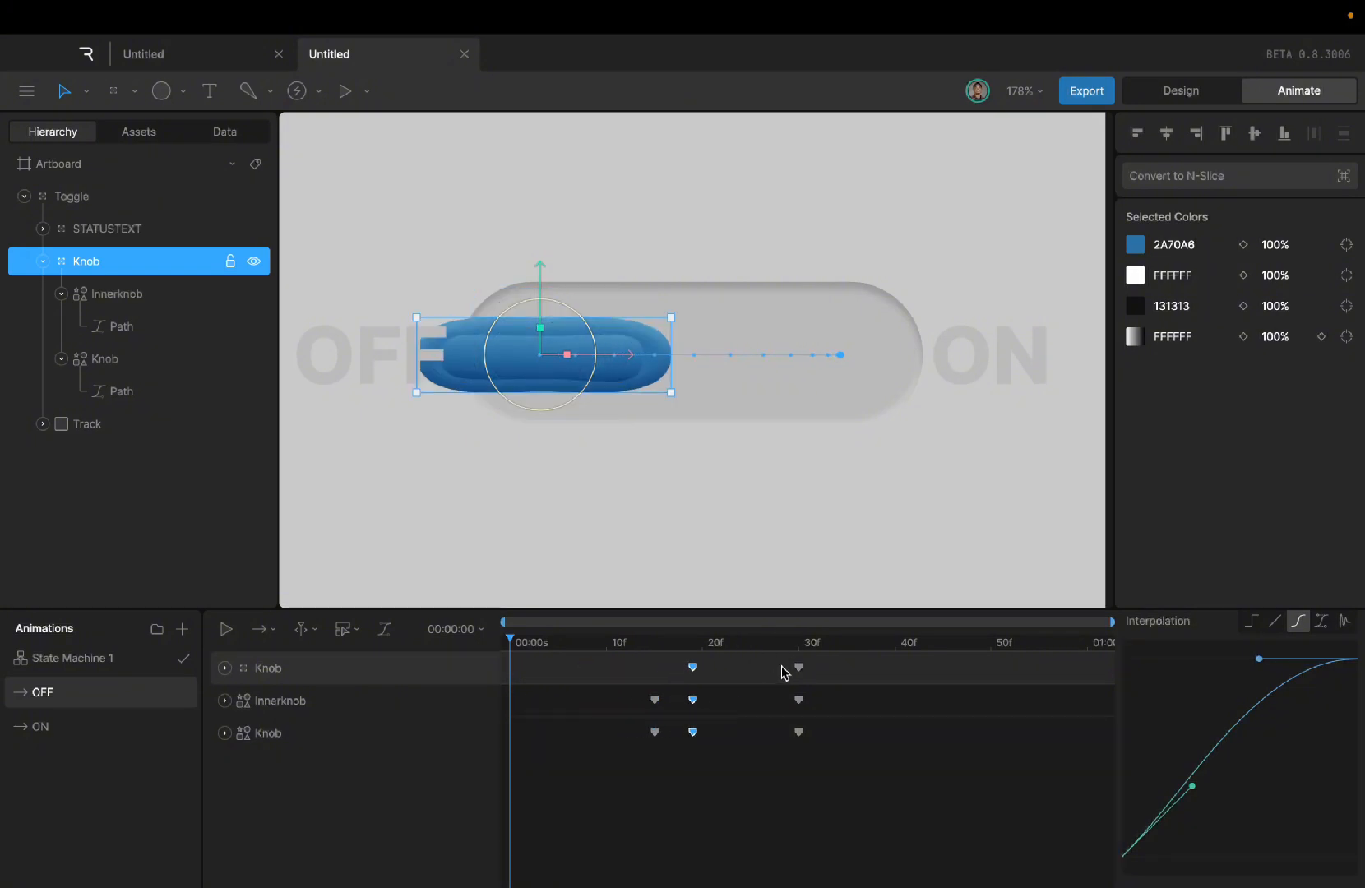
{"action": "left_click_drag", "start_coordinate": [791, 657], "coordinate": [814, 763]}
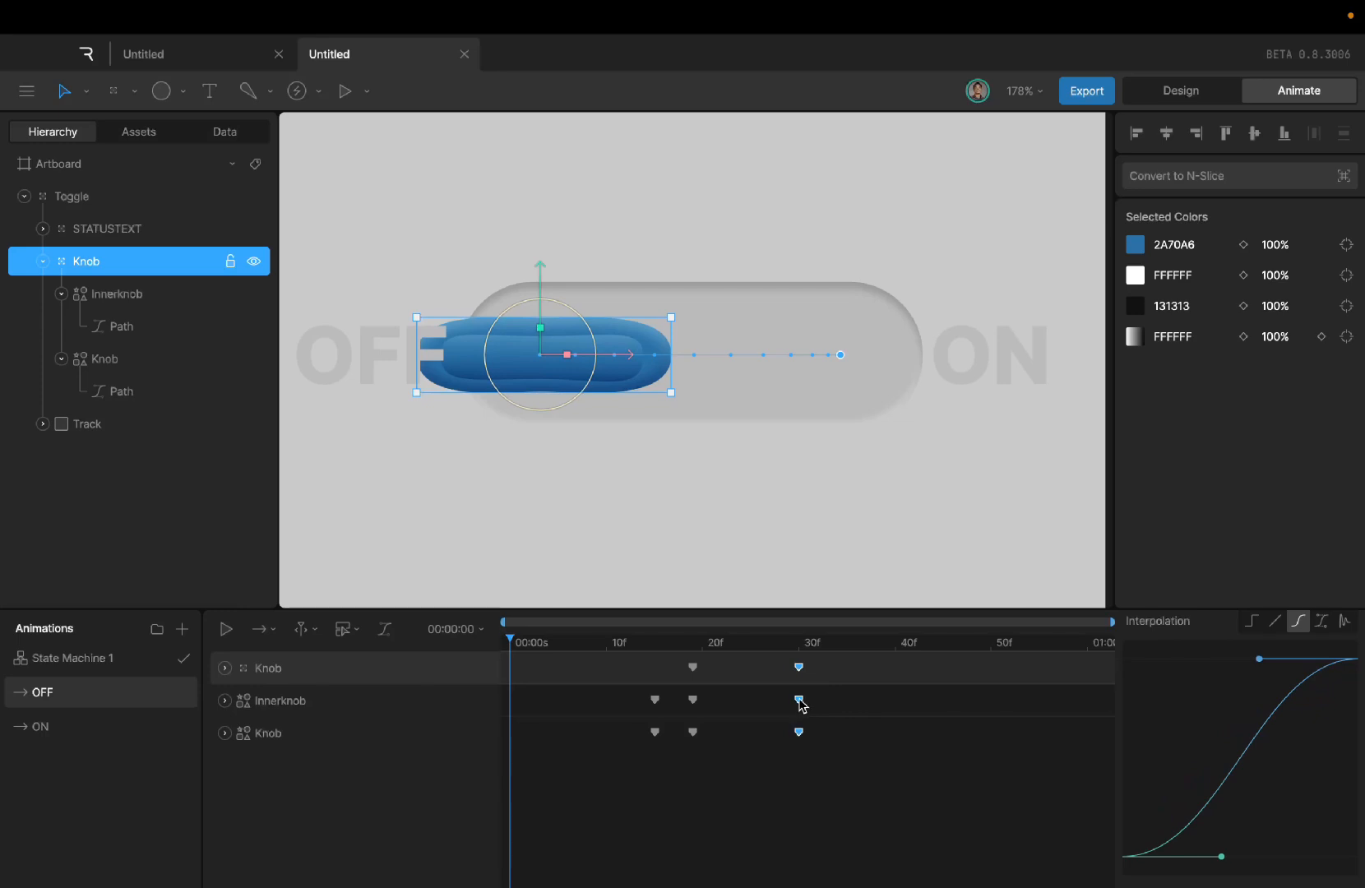
{"action": "left_click_drag", "start_coordinate": [802, 706], "coordinate": [509, 698]}
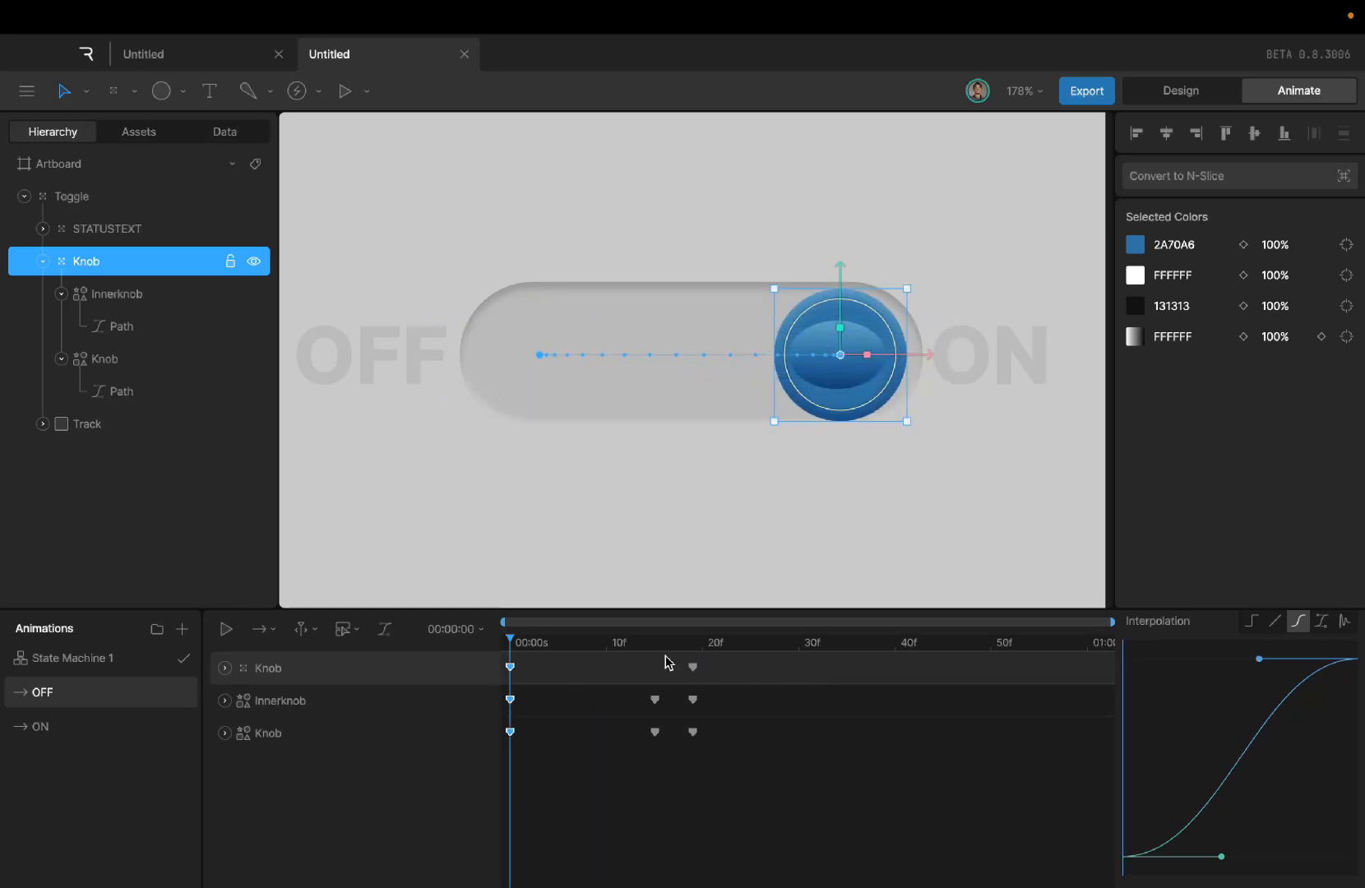
{"action": "left_click_drag", "start_coordinate": [667, 662], "coordinate": [798, 706]}
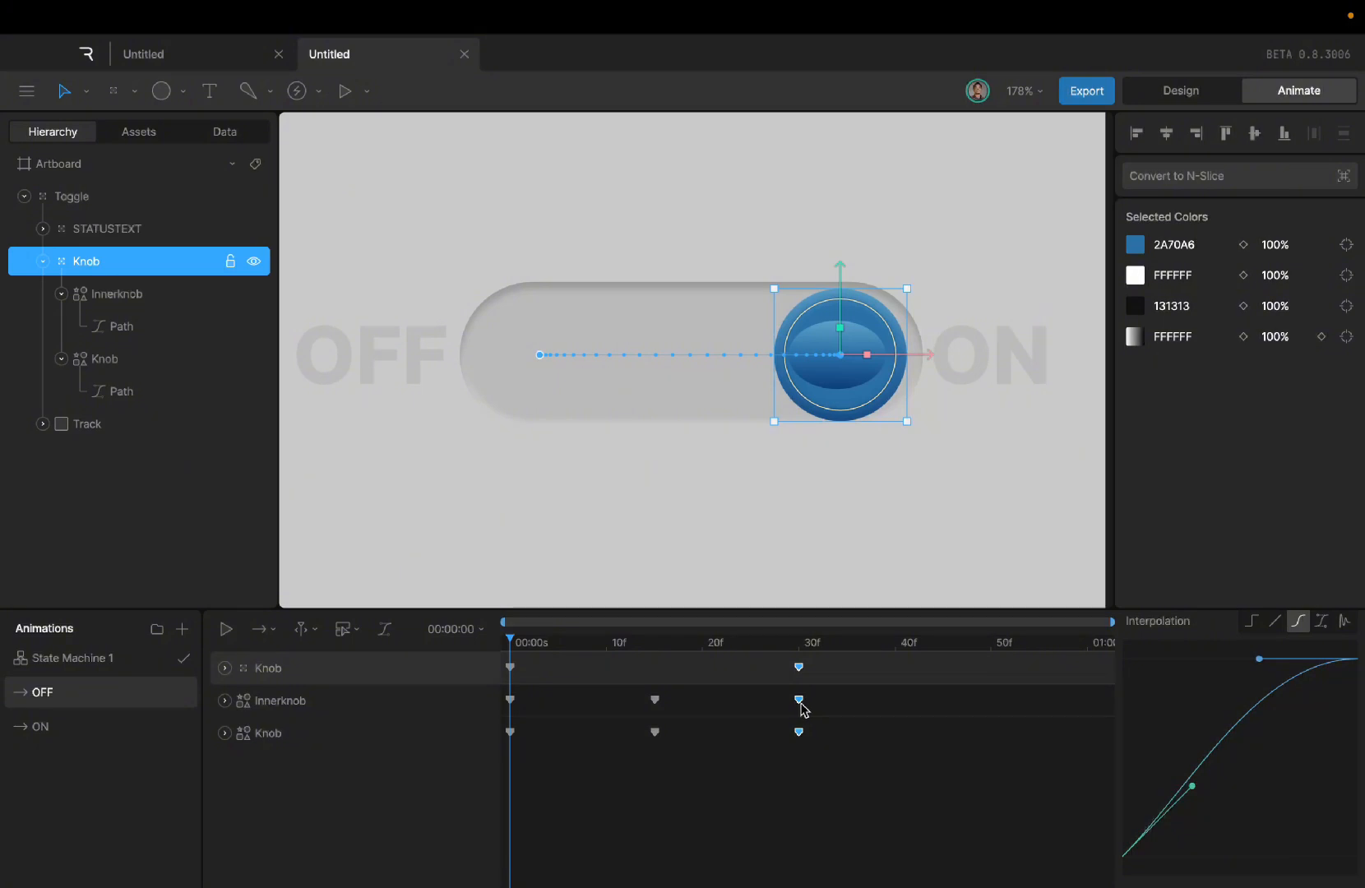
Step: Play back the OFF and ON animations to compare the knob's movement in both directions
{"action": "key", "text": "space"}
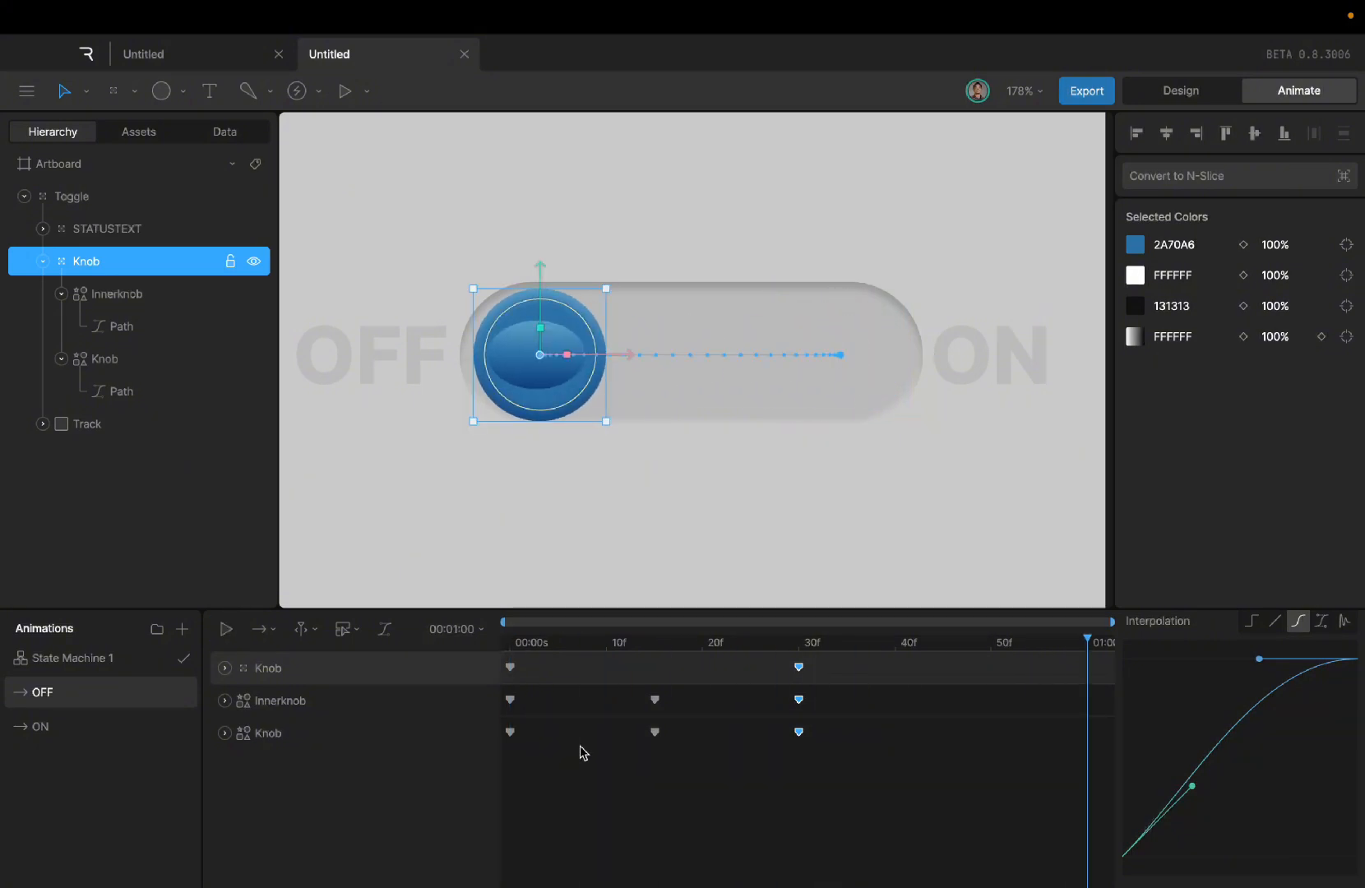
{"action": "left_click", "coordinate": [25, 722]}
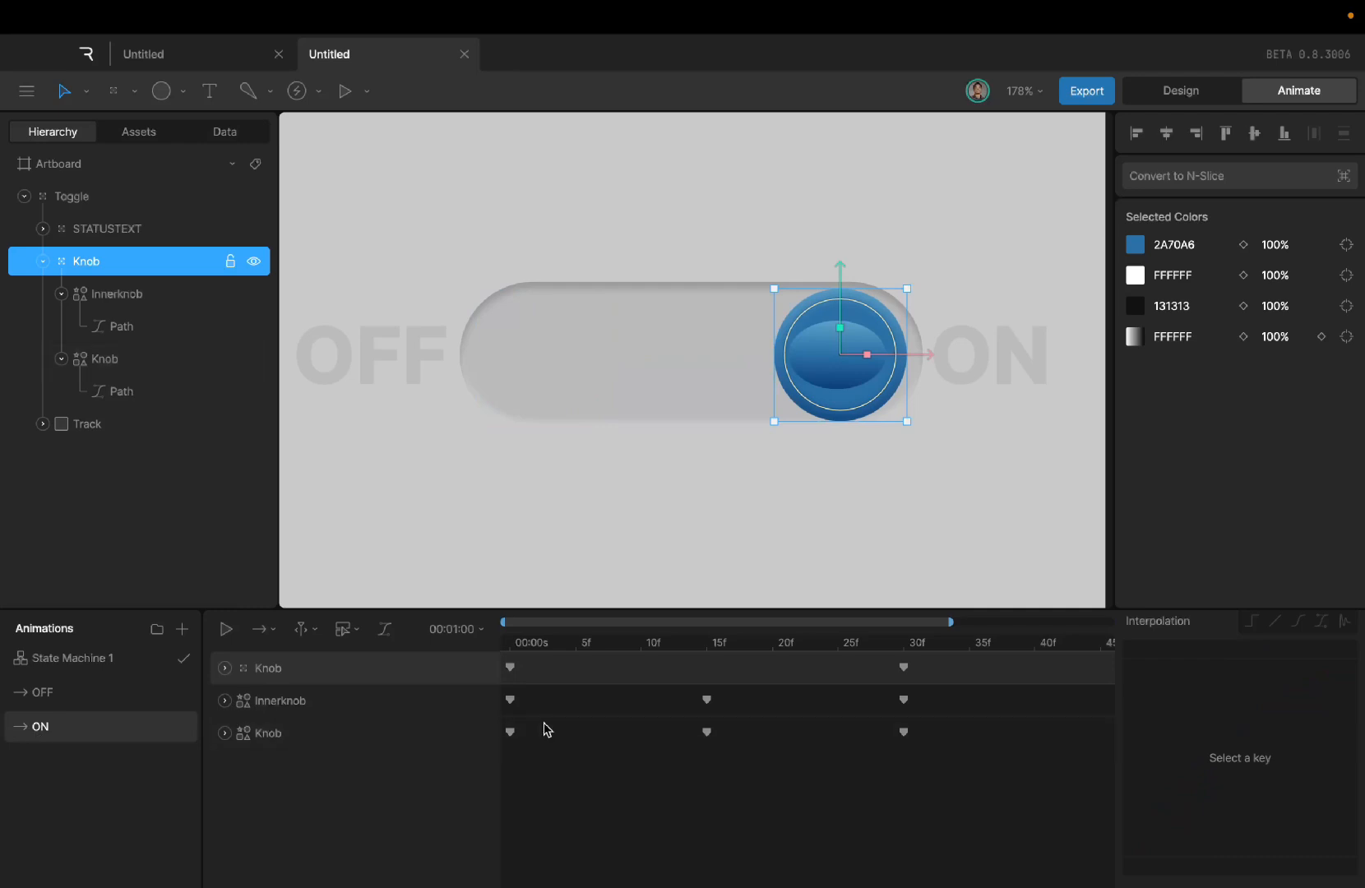
{"action": "key", "text": "space"}
{"action": "left_click", "coordinate": [69, 699]}
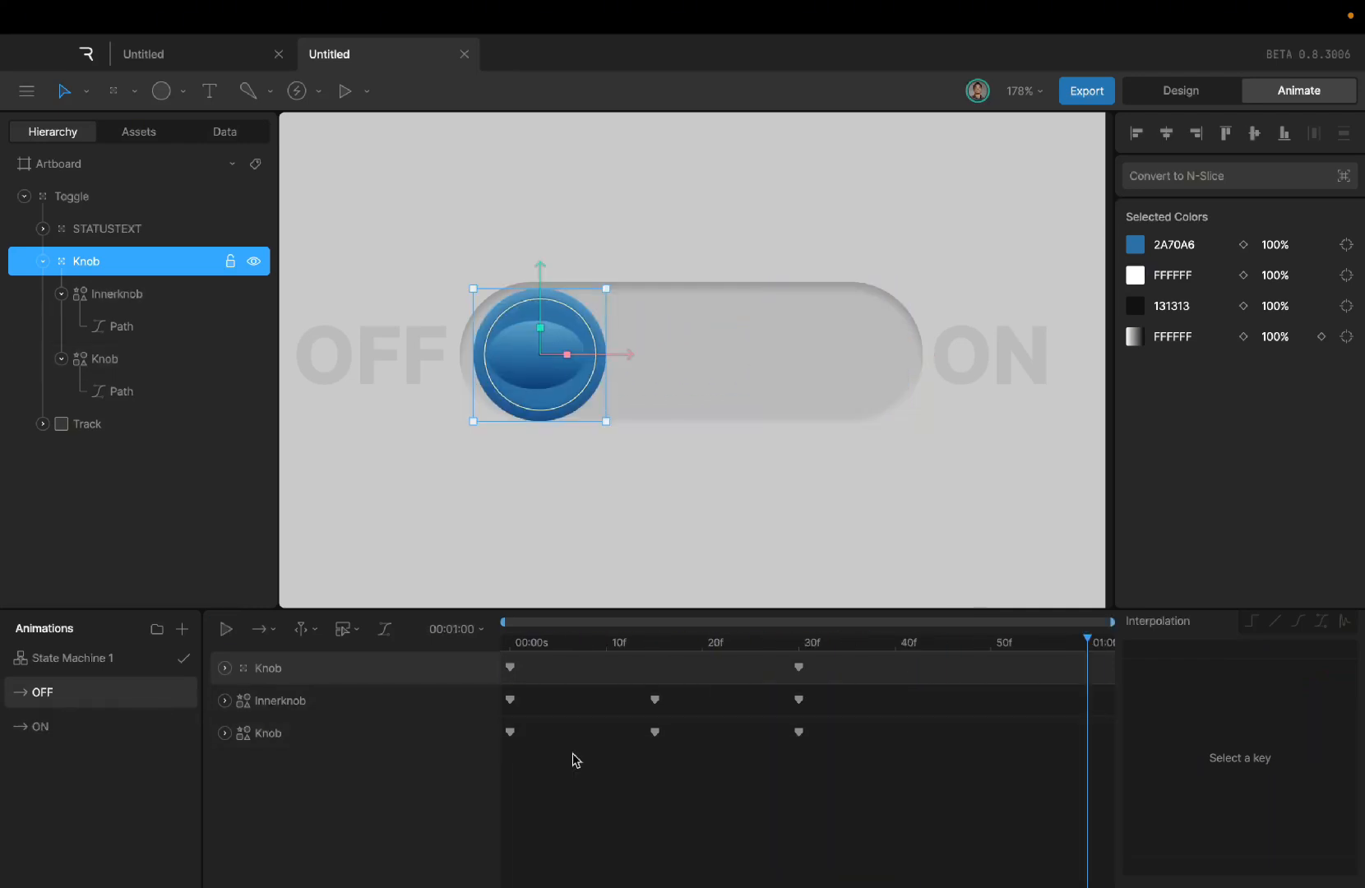
{"action": "key", "text": "space"}
Step: Delete the transition from Entry to ON in State Machine 1
{"action": "left_click", "coordinate": [106, 661]}
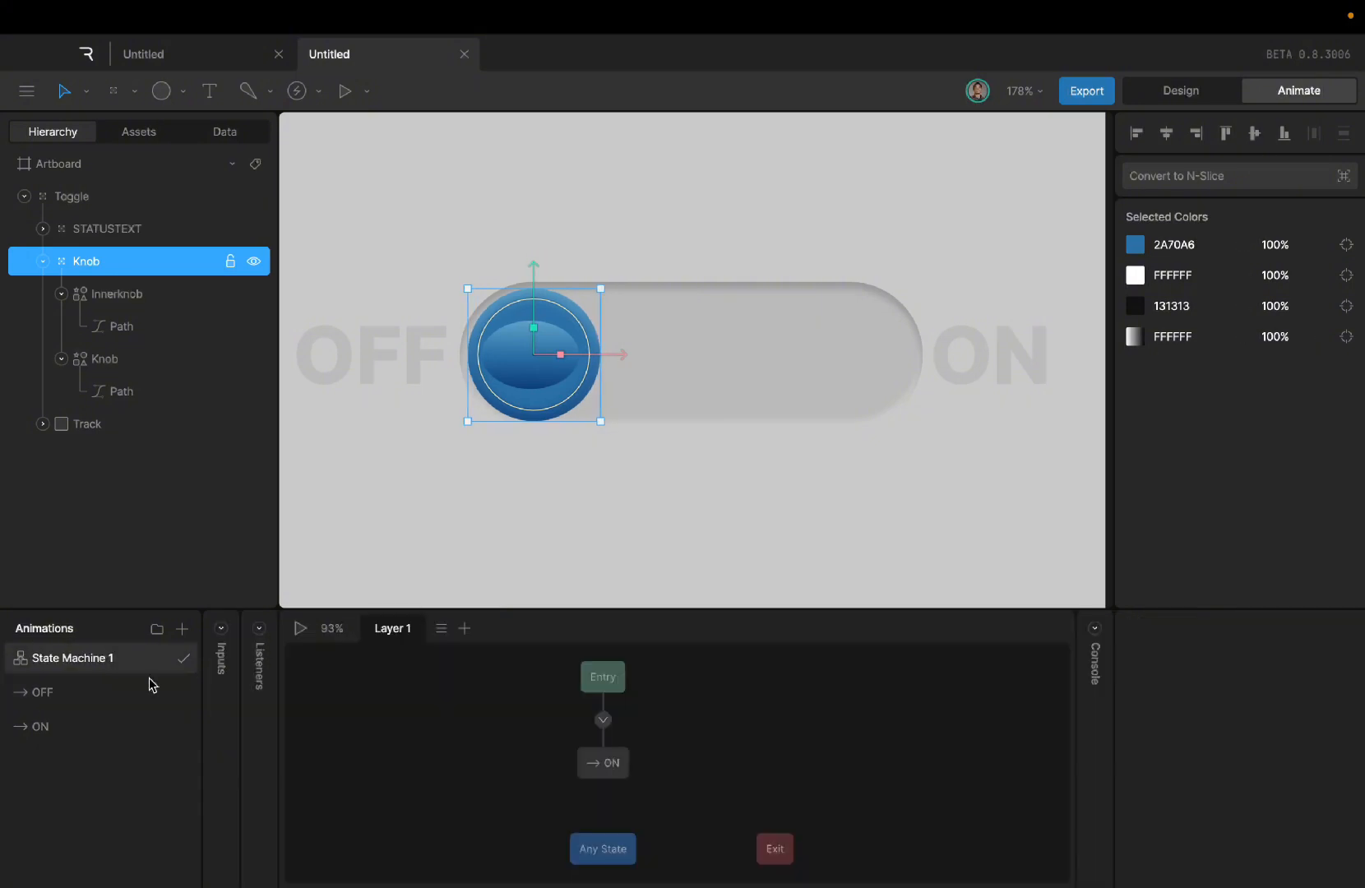
{"action": "left_click", "coordinate": [603, 721]}
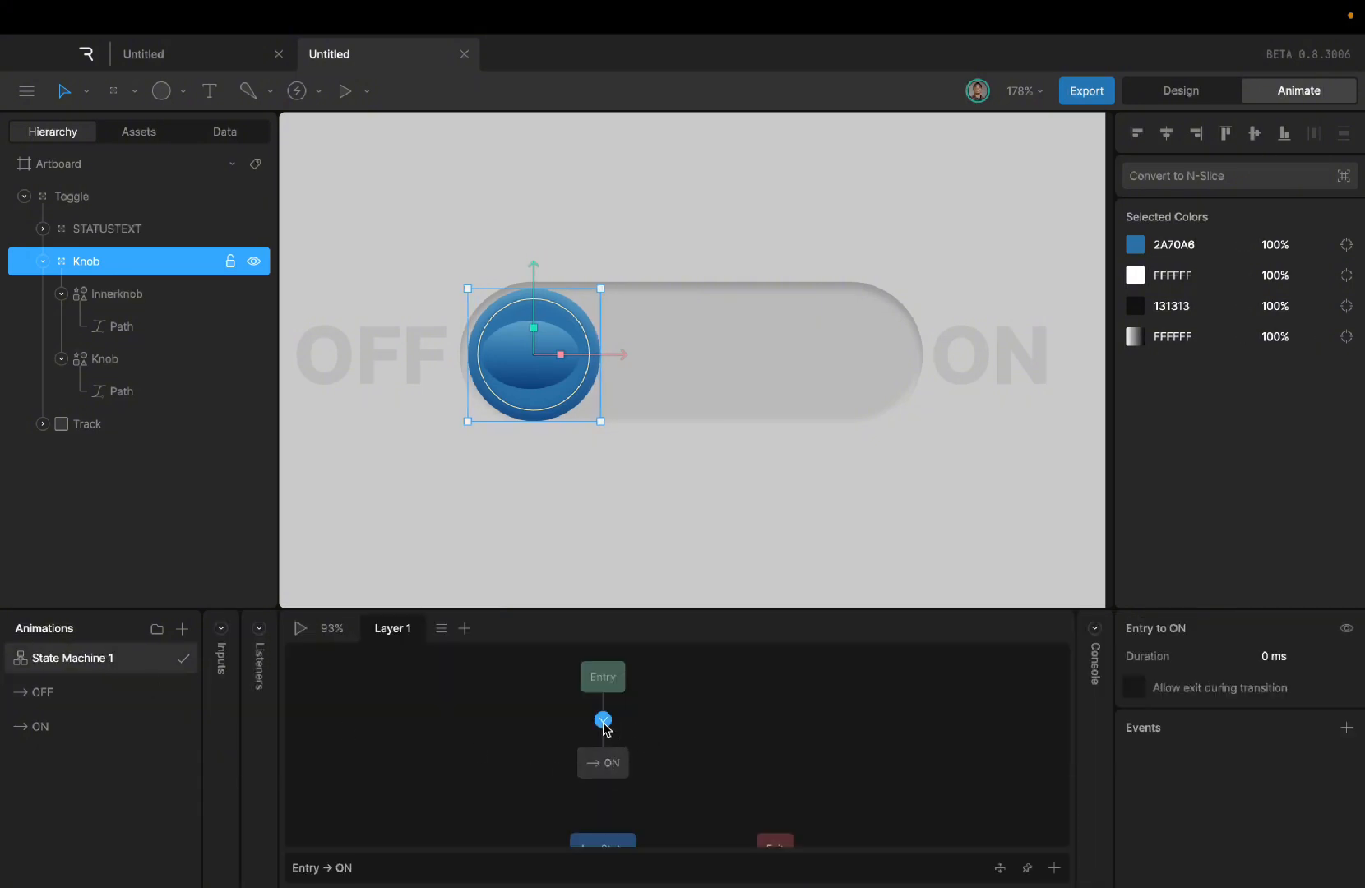
{"action": "key", "text": "Delete"}
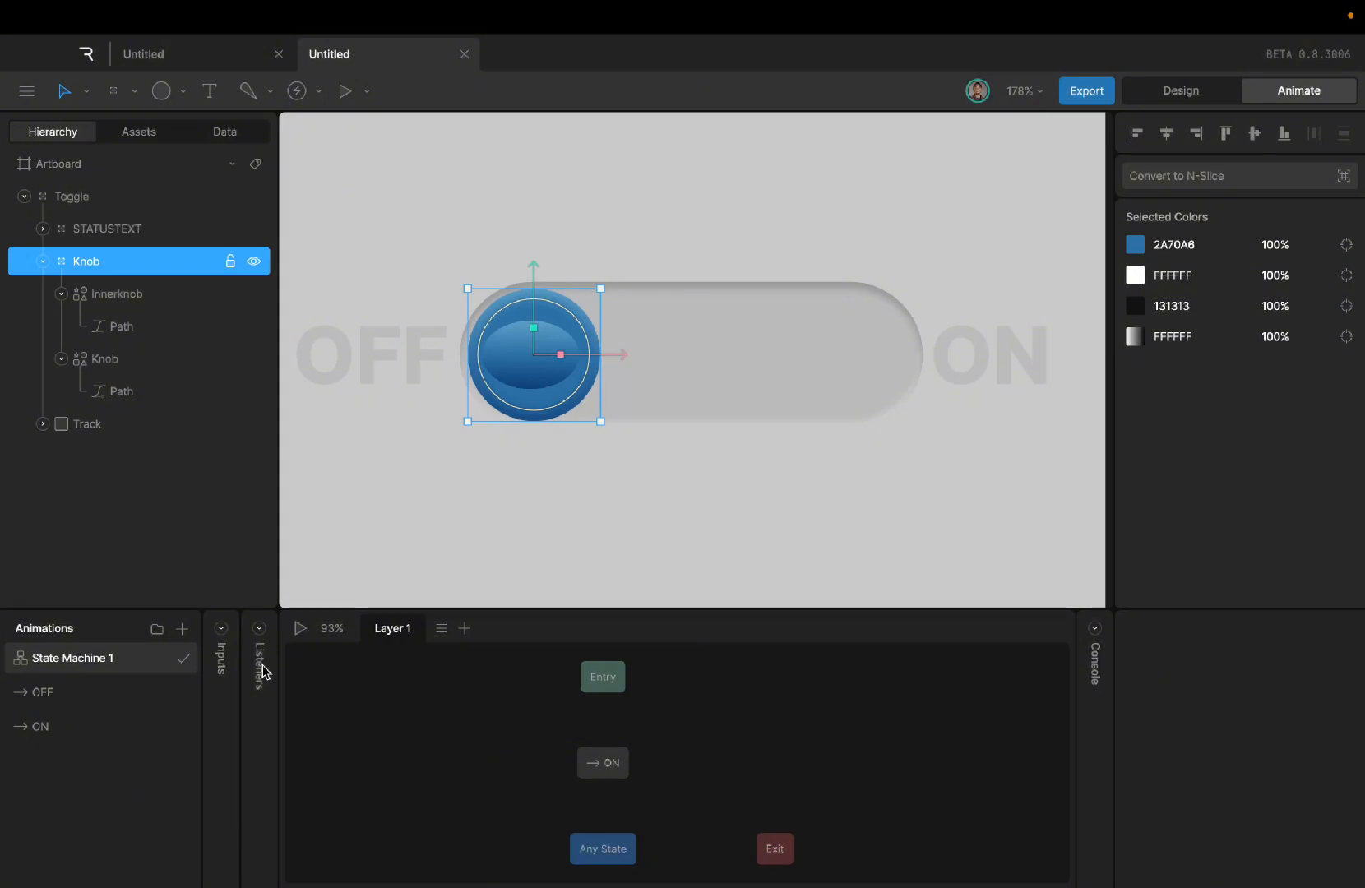
Step: Add a Boolean input named IsON to the state machine
{"action": "left_click", "coordinate": [220, 630]}
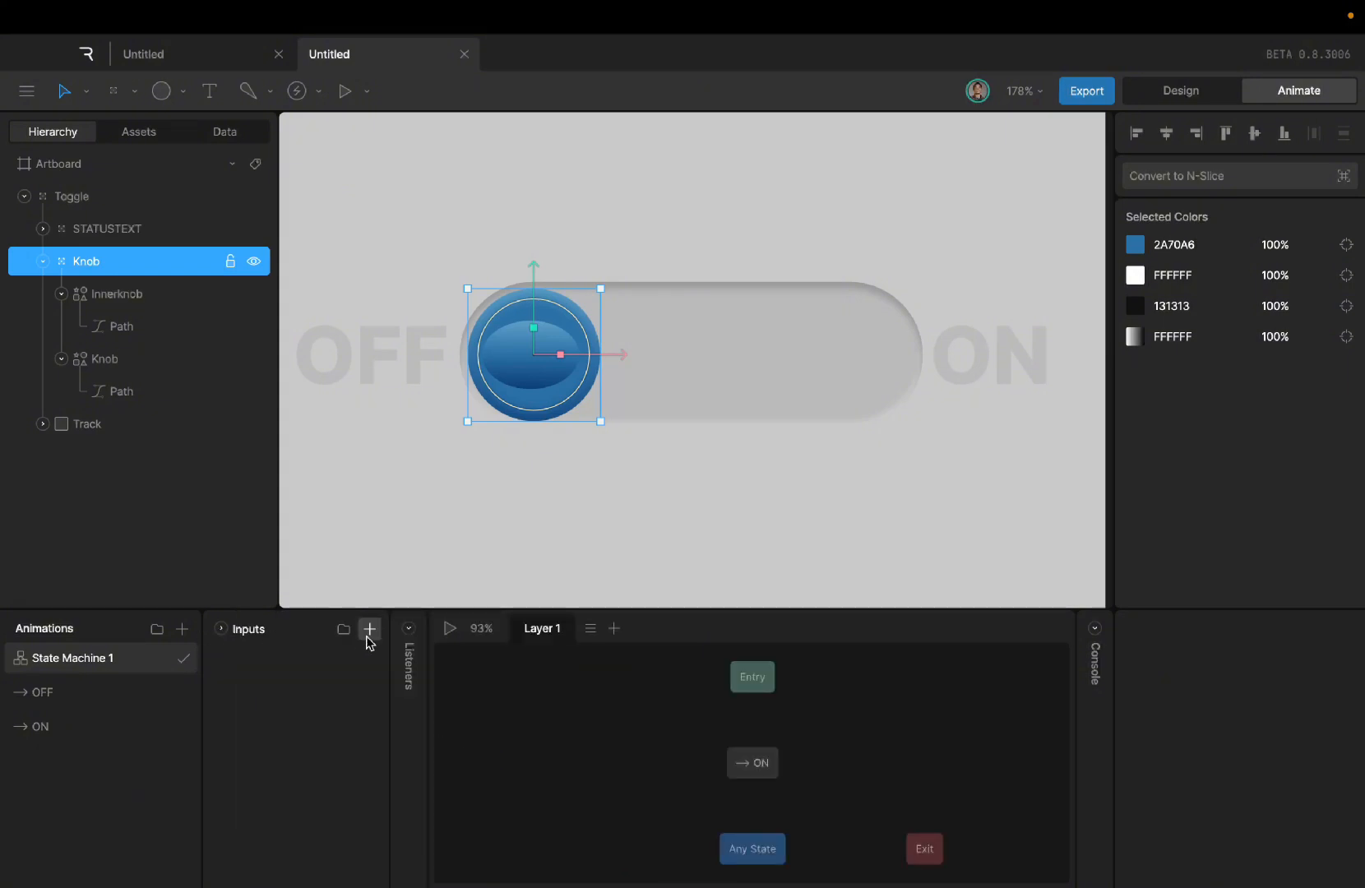
{"action": "left_click", "coordinate": [370, 629]}
{"action": "left_click", "coordinate": [397, 701]}
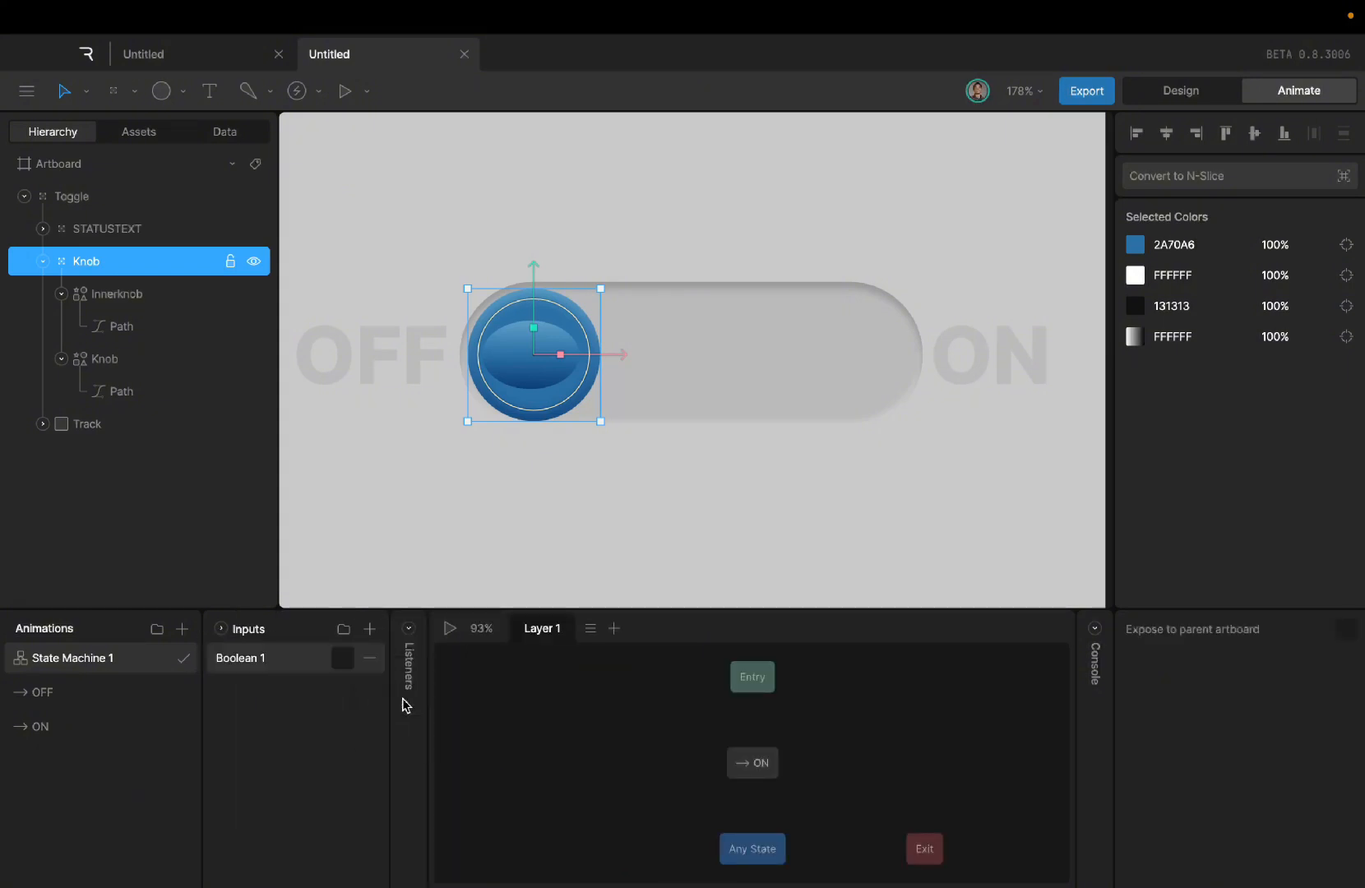
{"action": "double_click", "coordinate": [264, 656]}
{"action": "key", "text": "BackSpace"}
{"action": "key", "text": "Return"}
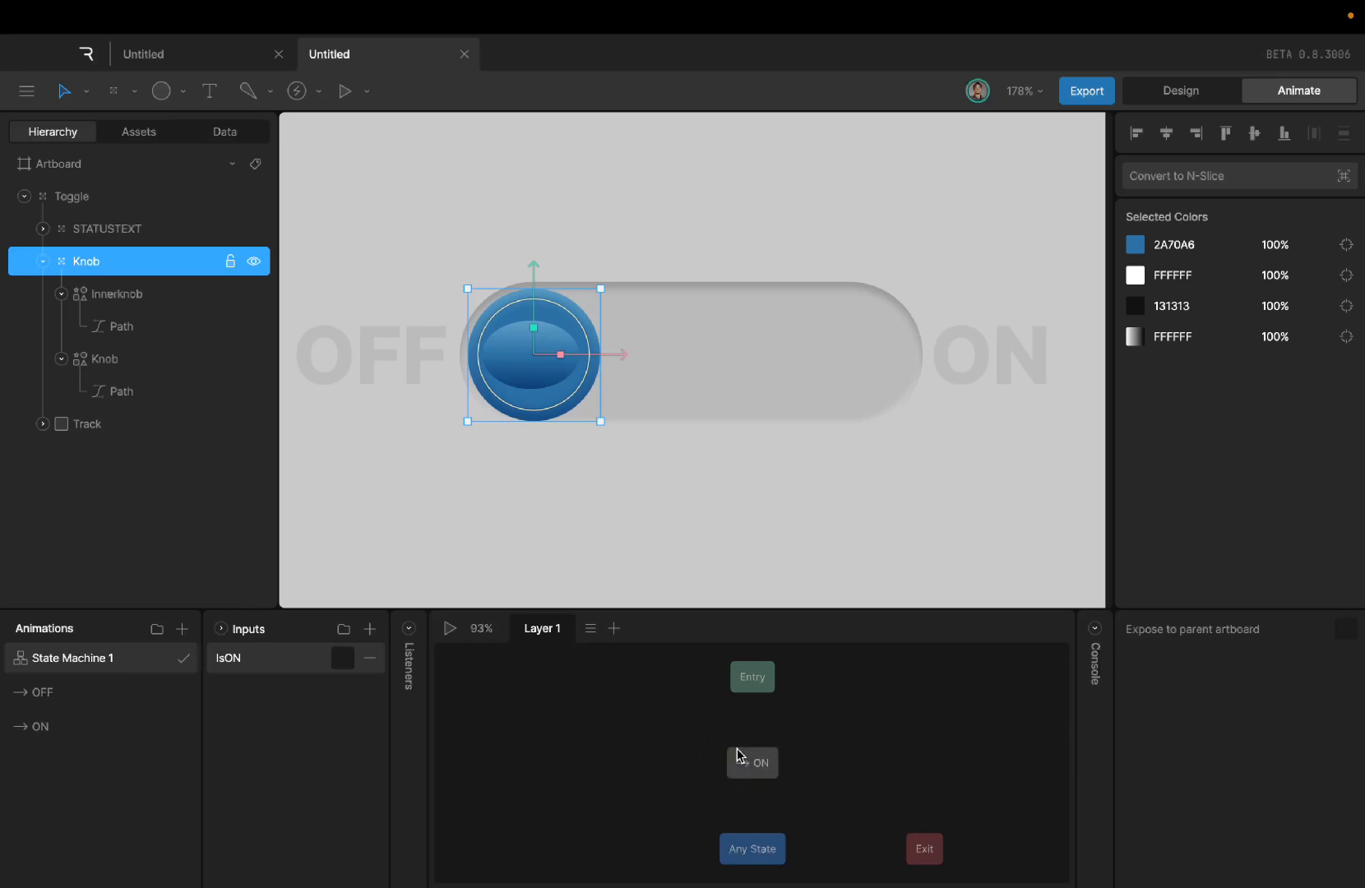
Step: Place OFF as a state beside ON and create transitions from Entry to OFF and both ways between OFF and ON
{"action": "left_click_drag", "start_coordinate": [758, 776], "coordinate": [882, 781]}
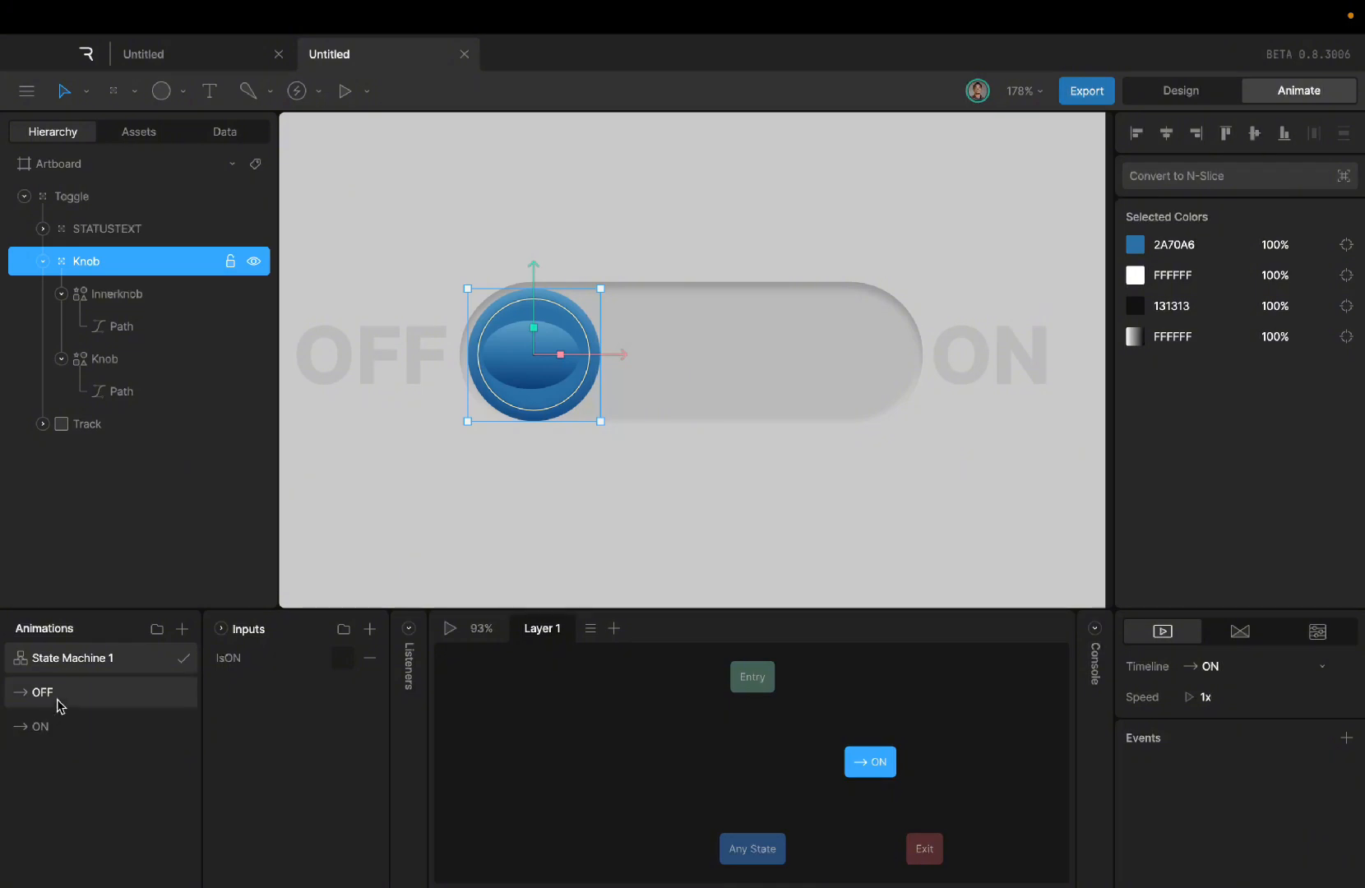
{"action": "left_click_drag", "start_coordinate": [55, 700], "coordinate": [692, 767]}
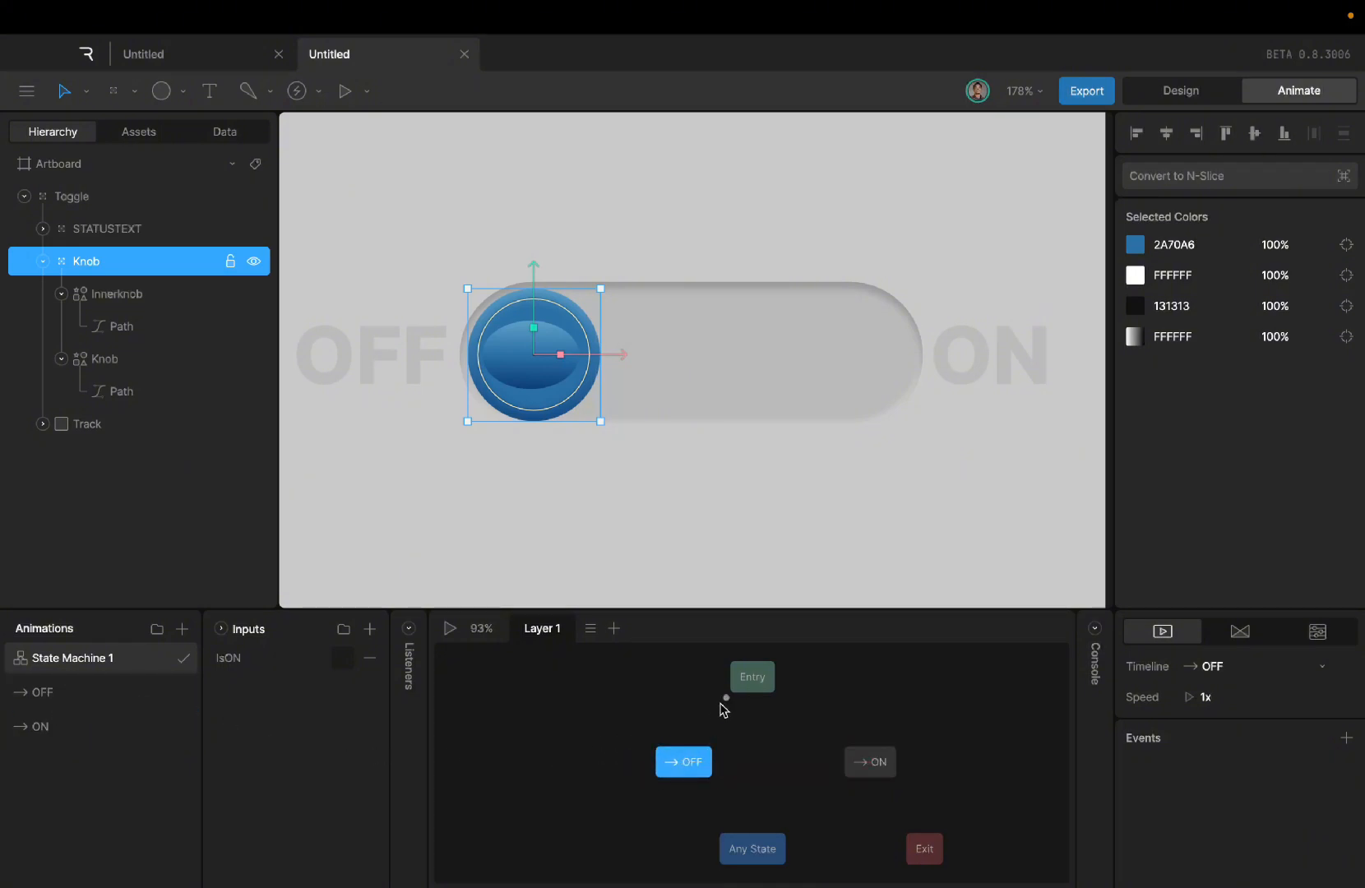
{"action": "left_click_drag", "start_coordinate": [727, 698], "coordinate": [688, 748]}
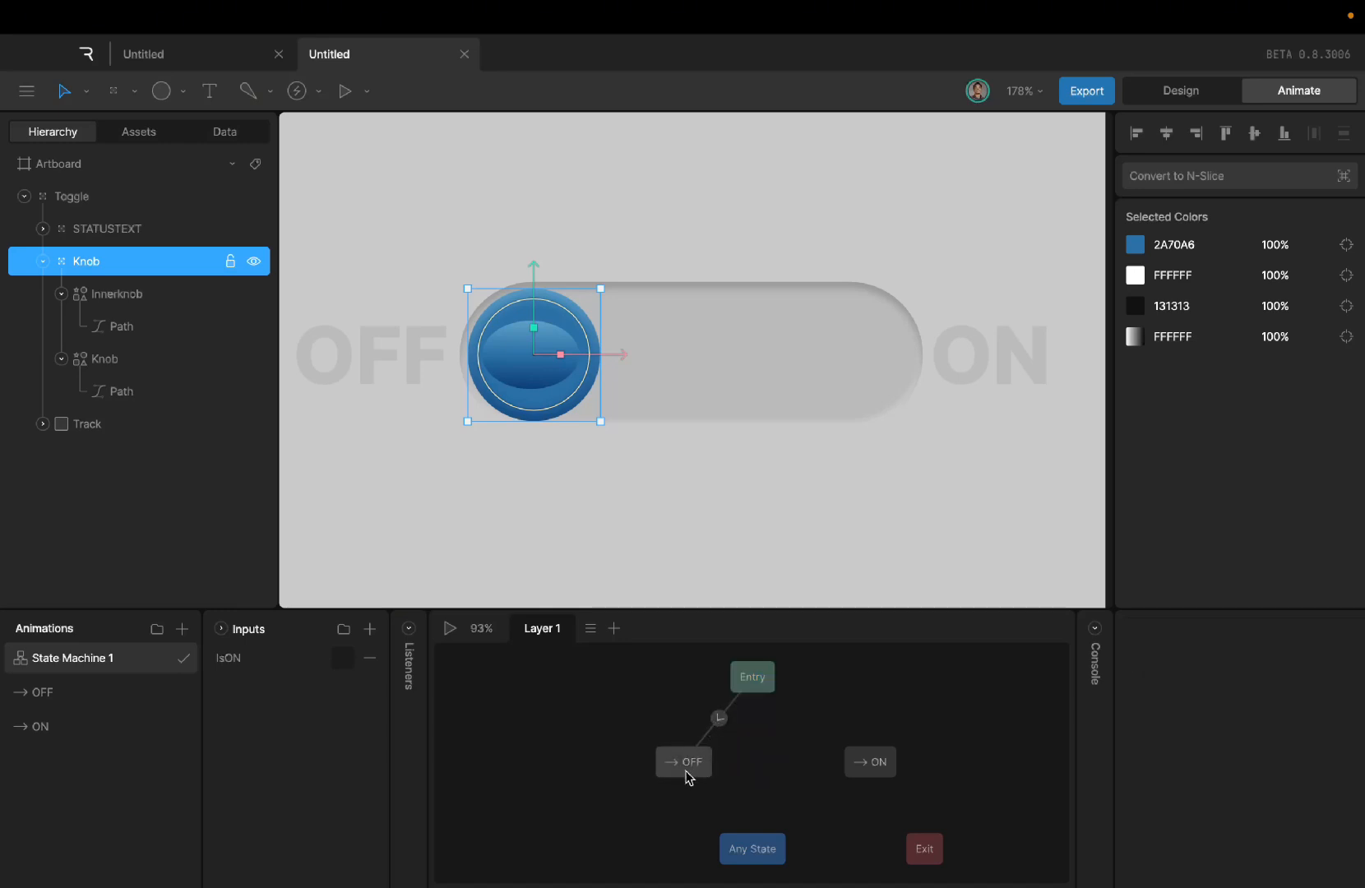
{"action": "left_click_drag", "start_coordinate": [719, 762], "coordinate": [847, 763]}
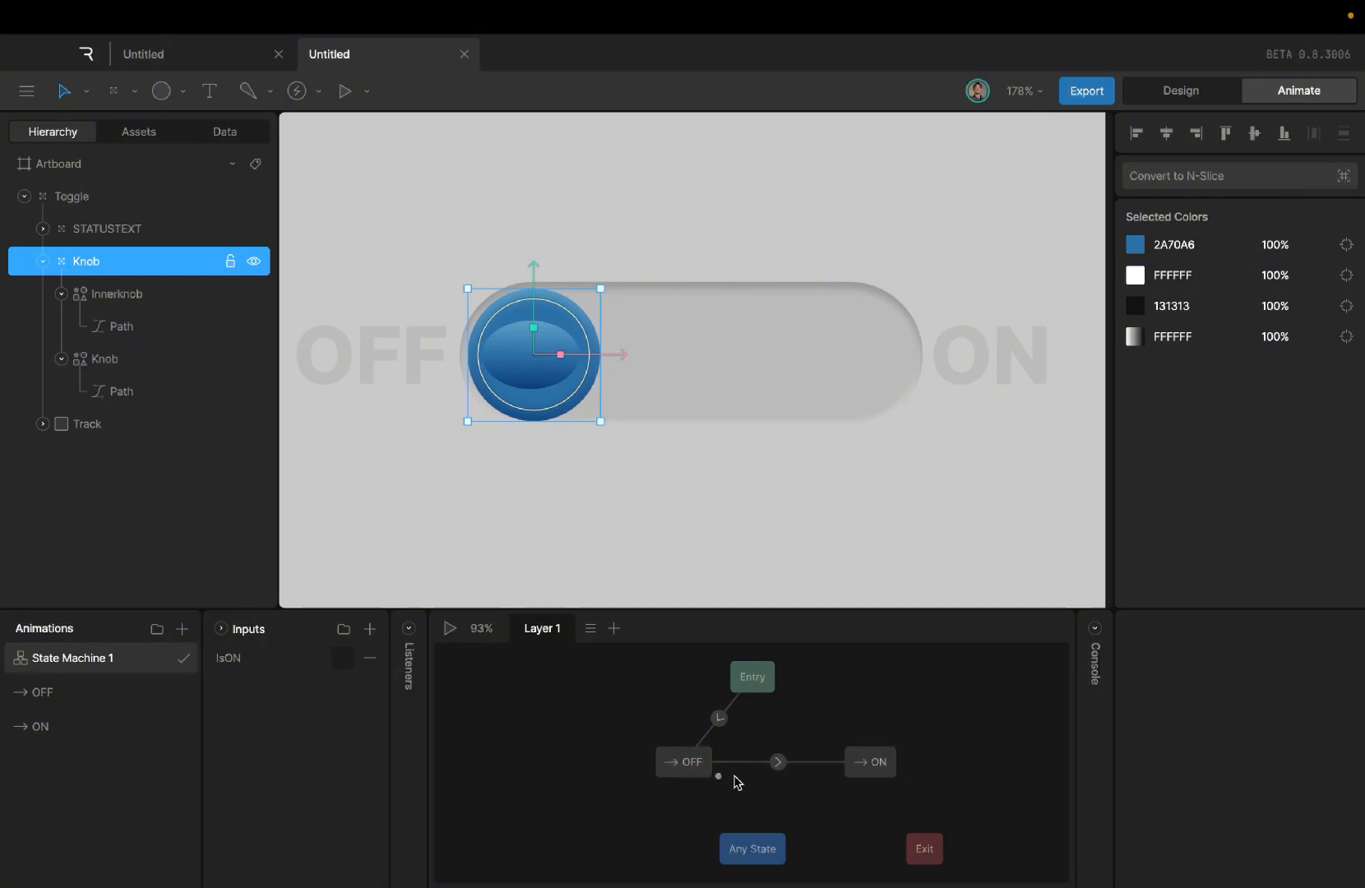
{"action": "left_click_drag", "start_coordinate": [836, 769], "coordinate": [697, 761]}
Step: Add a condition to the OFF to ON transition requiring IsON to be true
{"action": "left_click", "coordinate": [788, 762]}
{"action": "mouse_move", "coordinate": [1071, 884]}
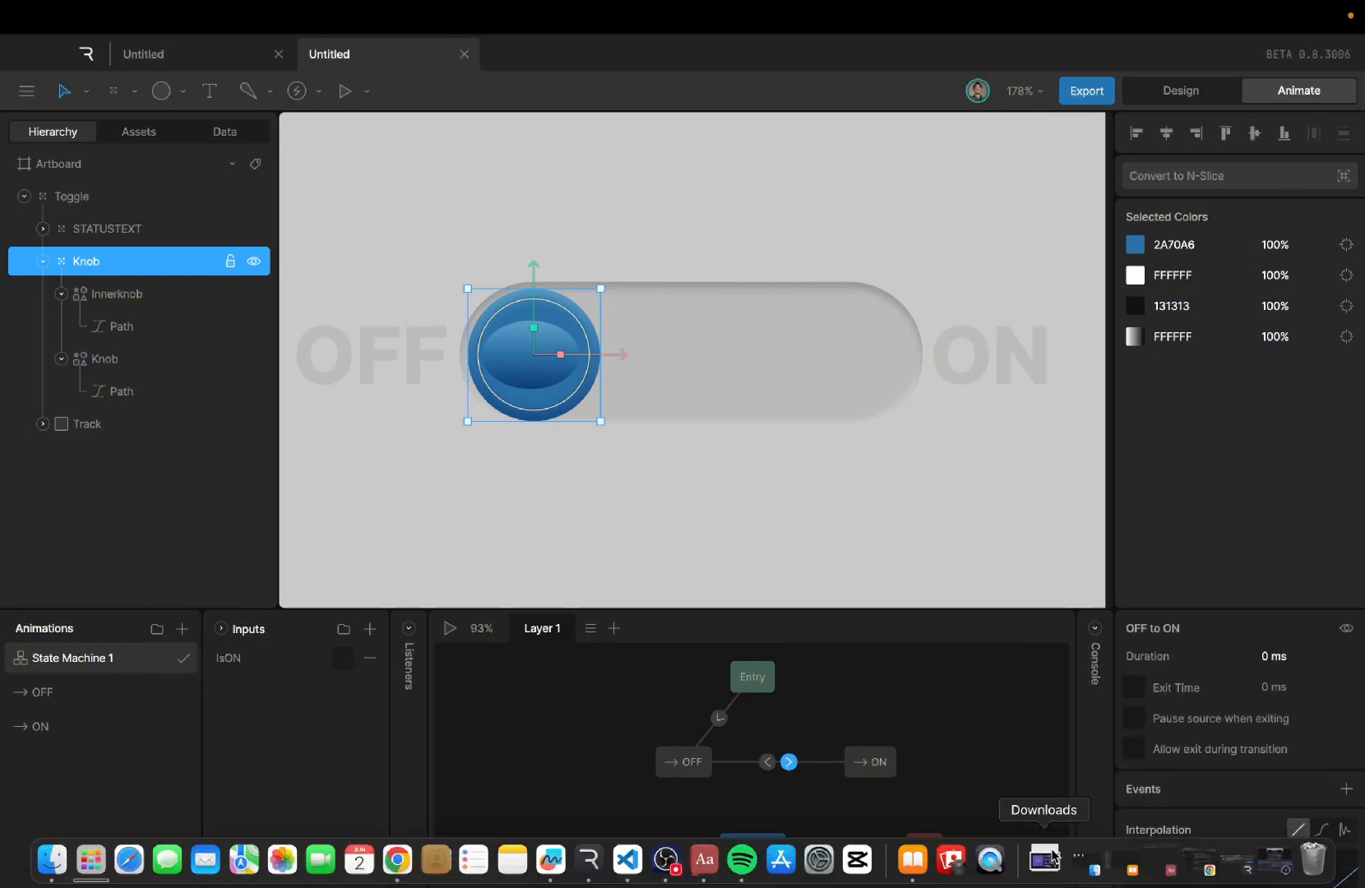
{"action": "left_click", "coordinate": [1053, 867]}
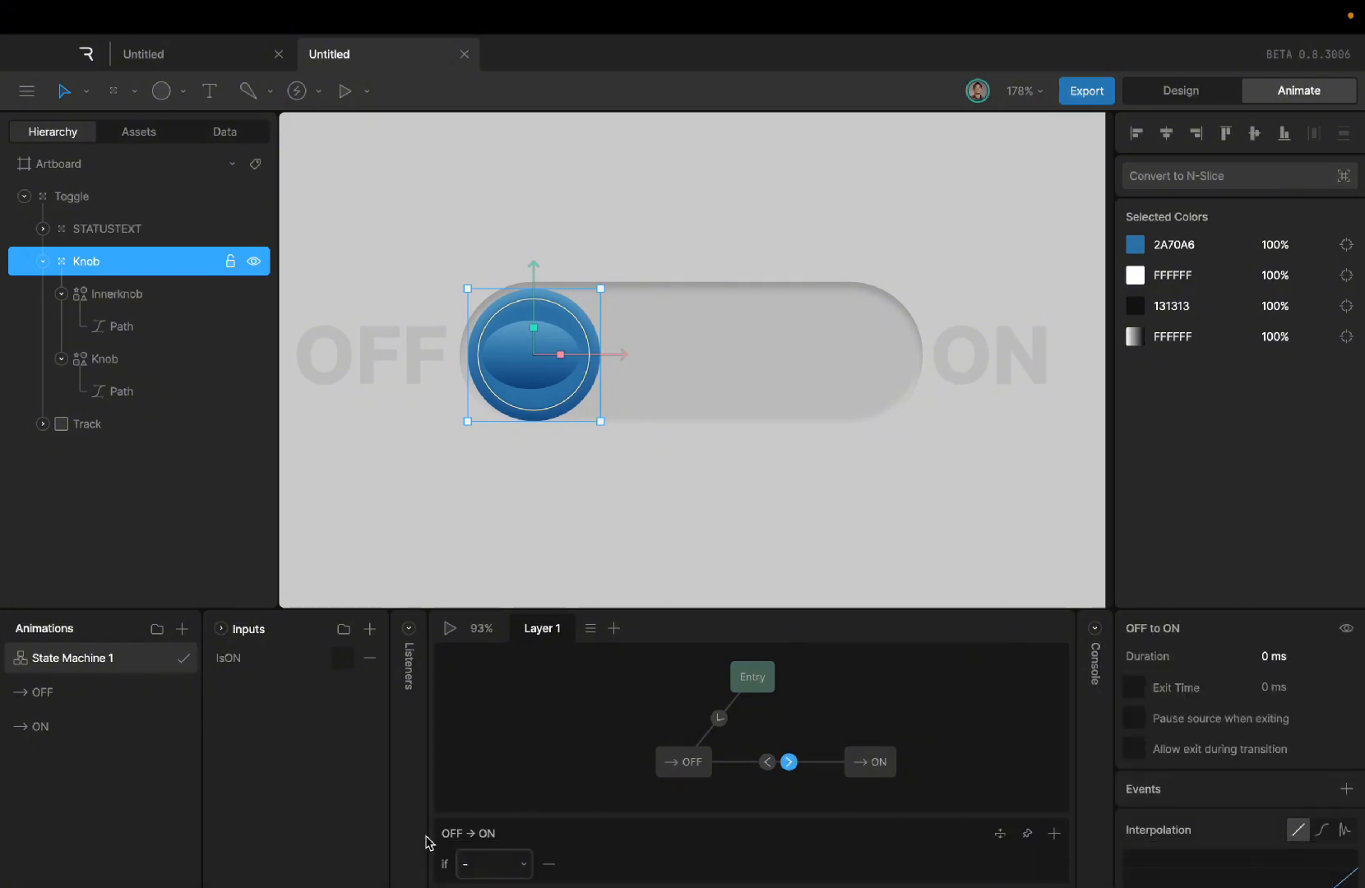
{"action": "left_click", "coordinate": [489, 859]}
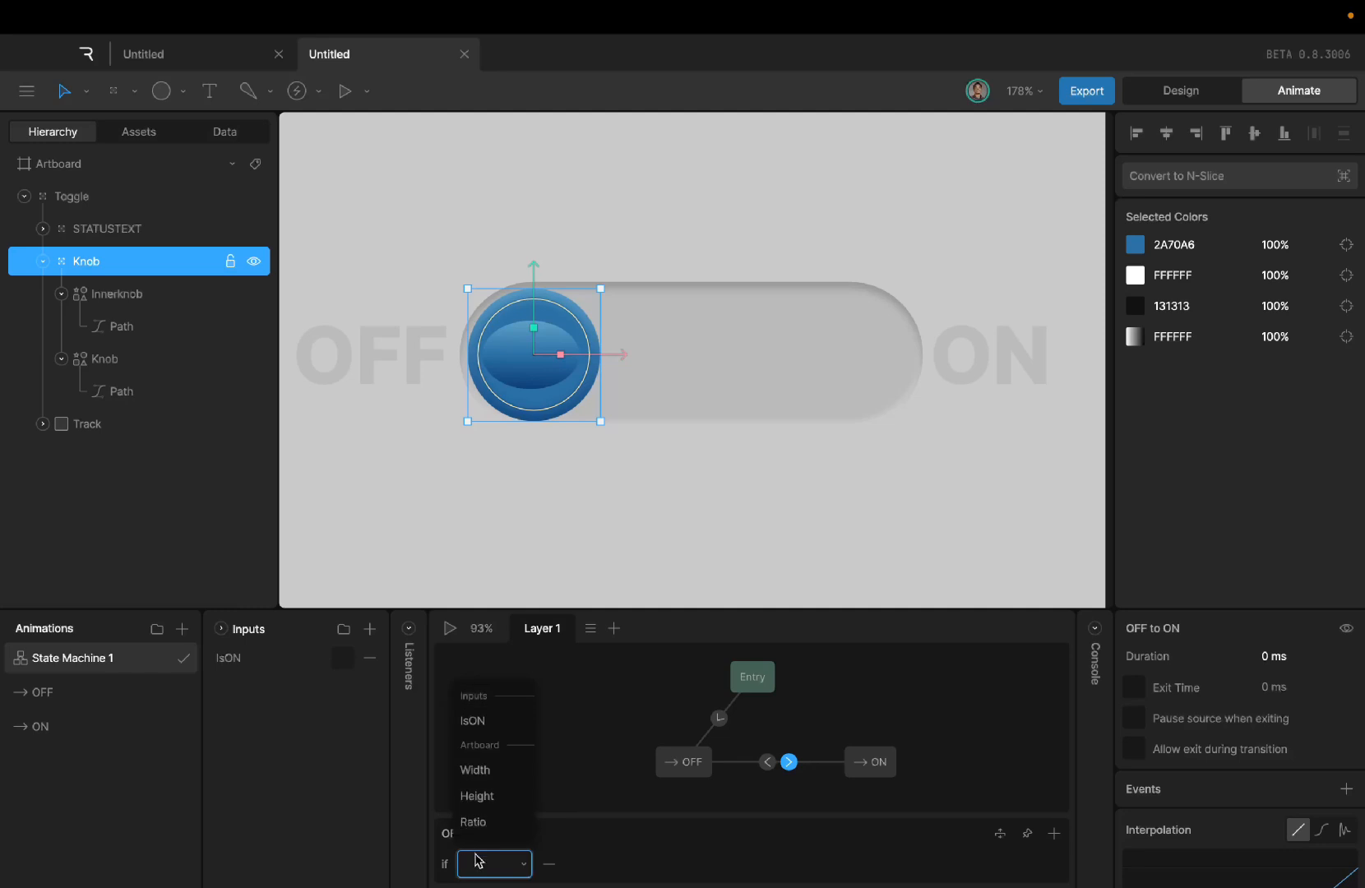
{"action": "left_click", "coordinate": [610, 867]}
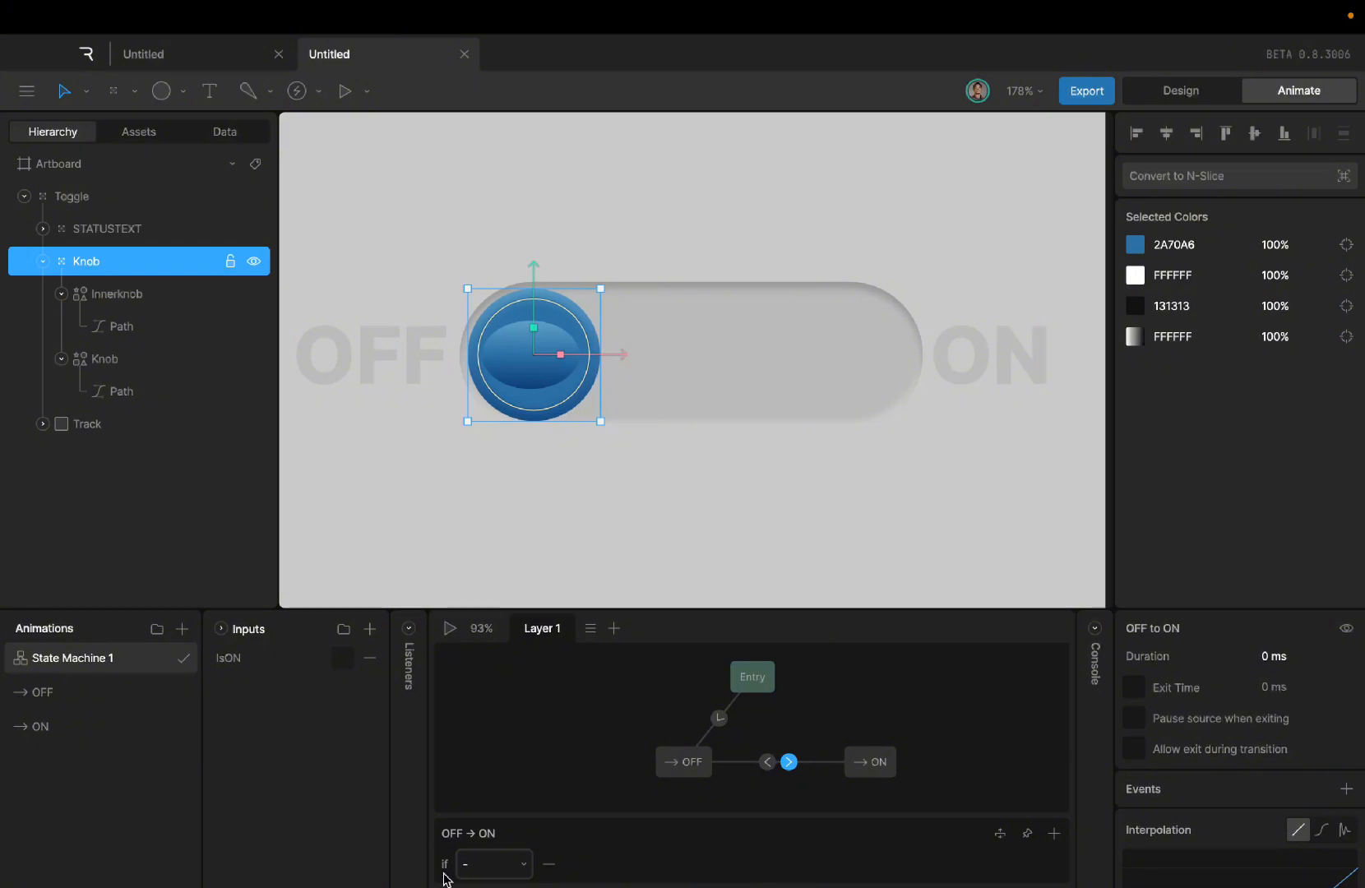
{"action": "left_click", "coordinate": [479, 864]}
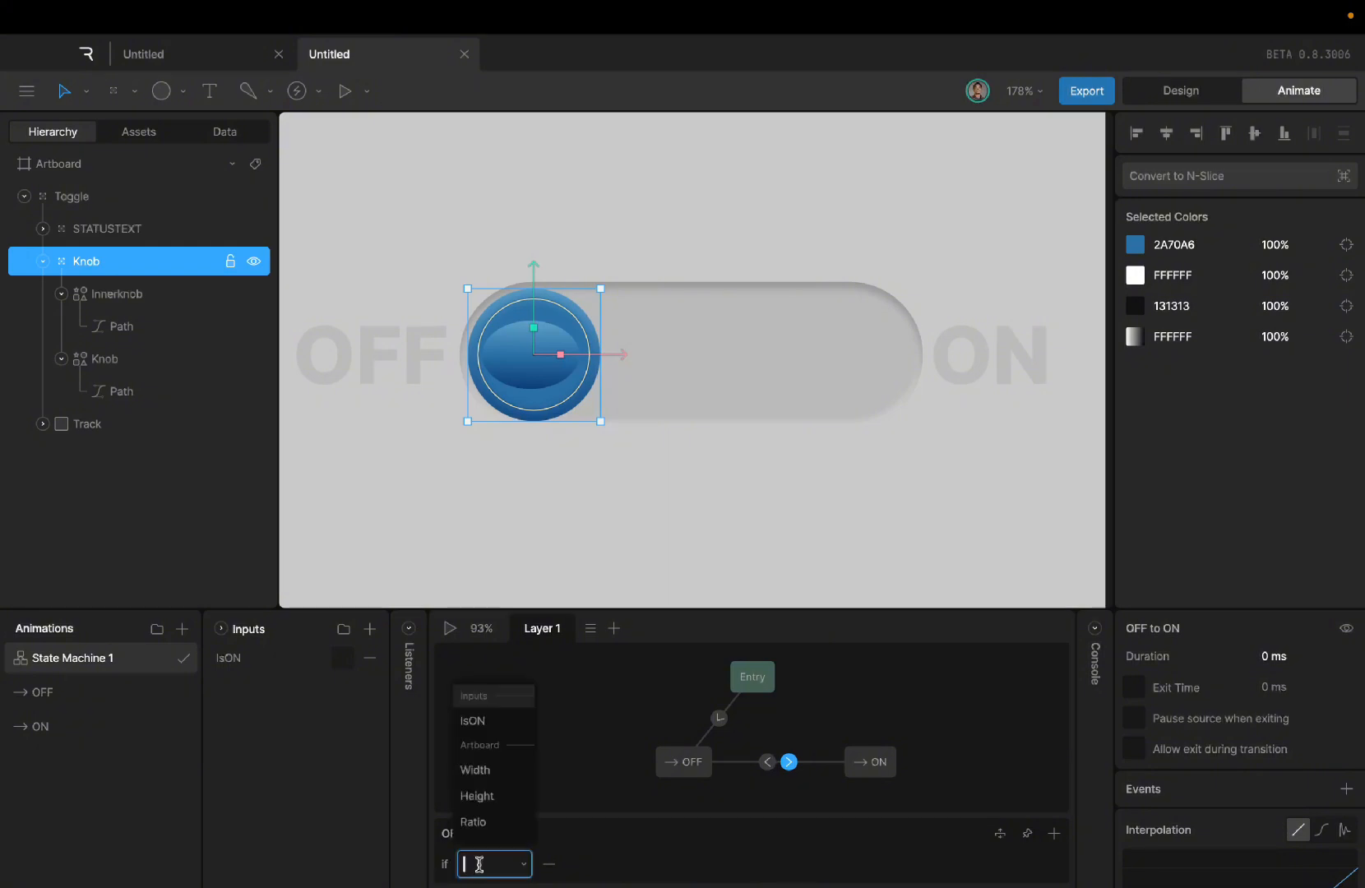
{"action": "left_click", "coordinate": [482, 723]}
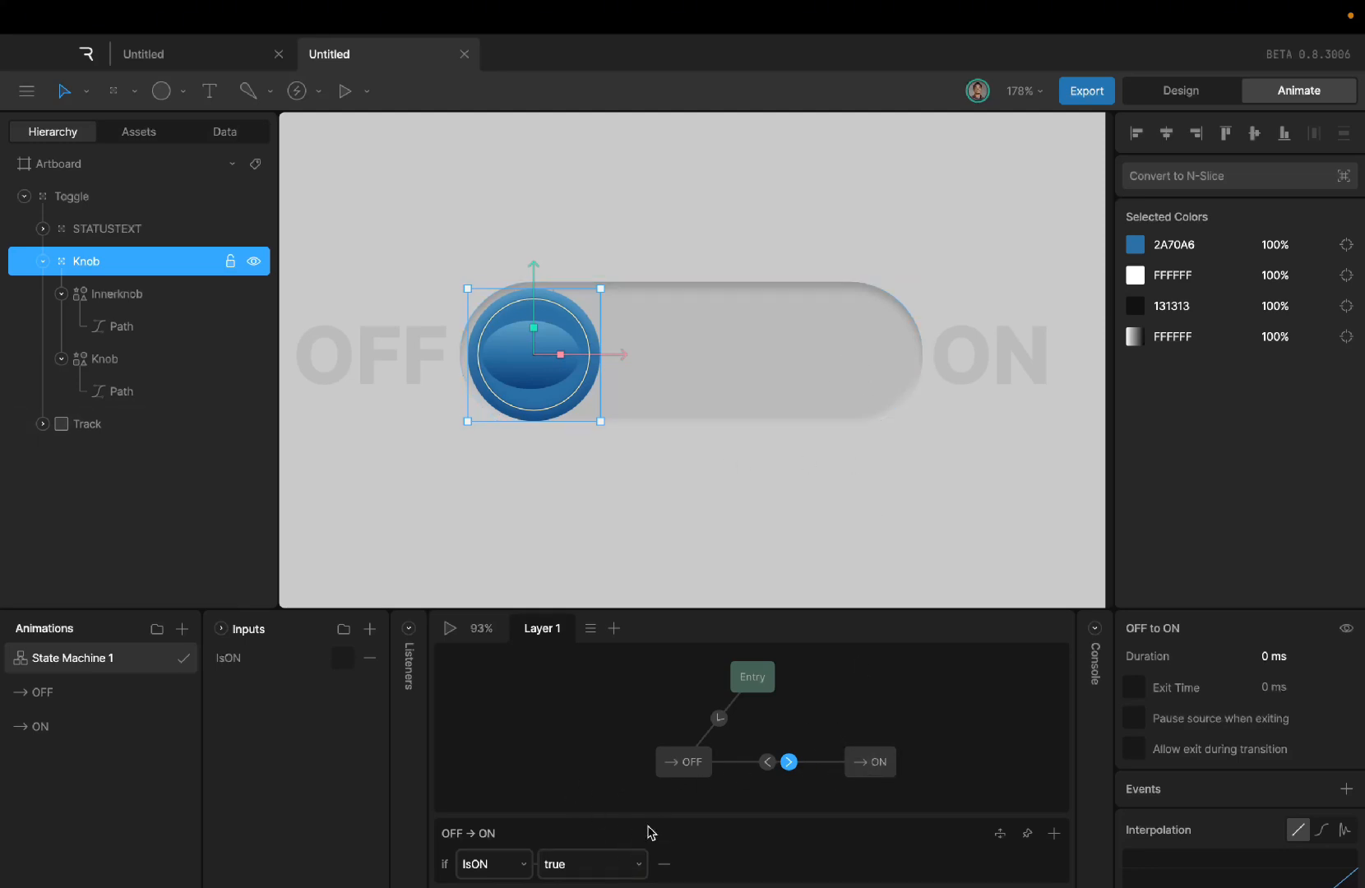
Step: Add a condition to the ON to OFF transition requiring IsON to be false
{"action": "left_click", "coordinate": [767, 762]}
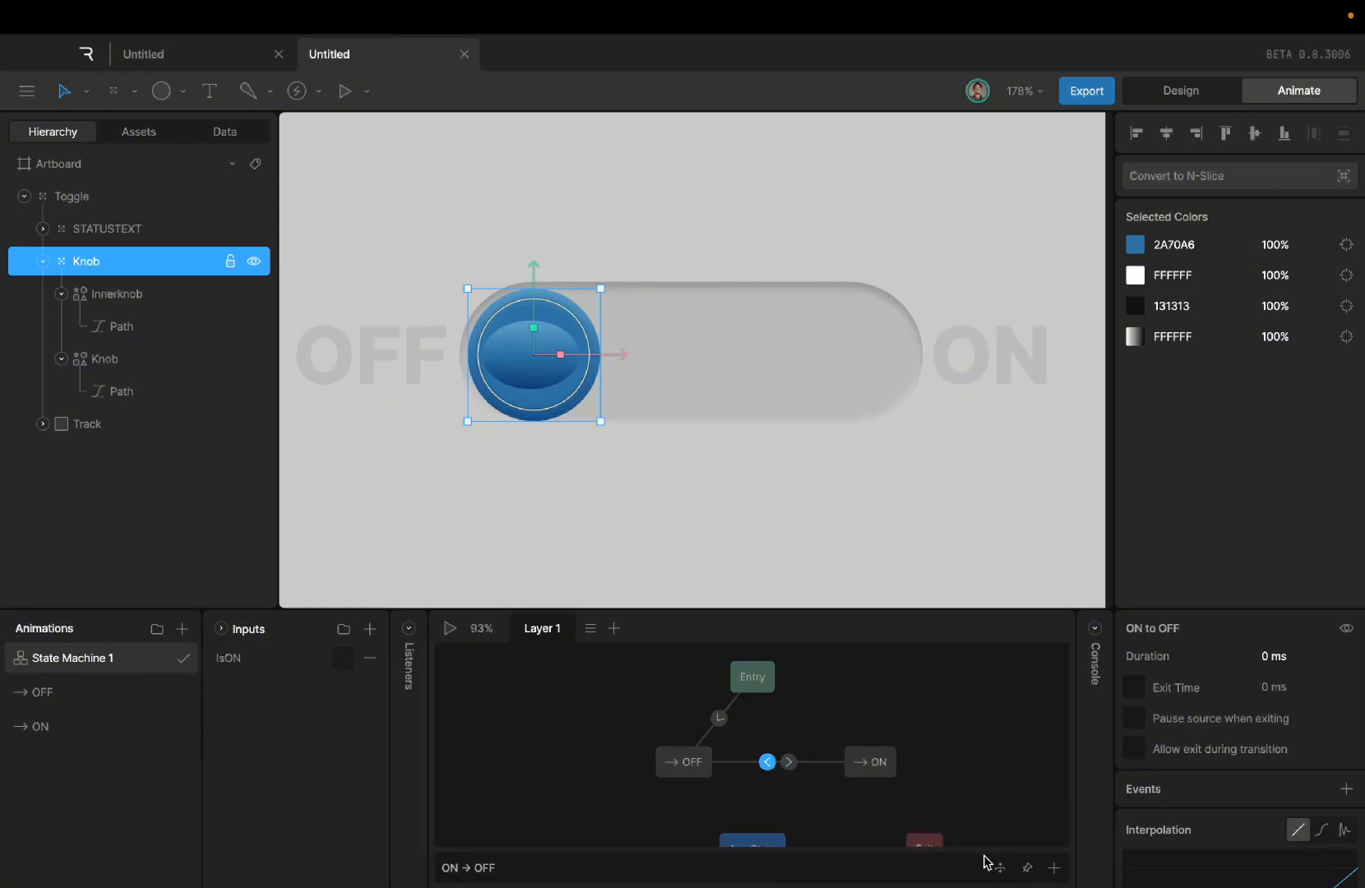
{"action": "left_click", "coordinate": [1053, 867]}
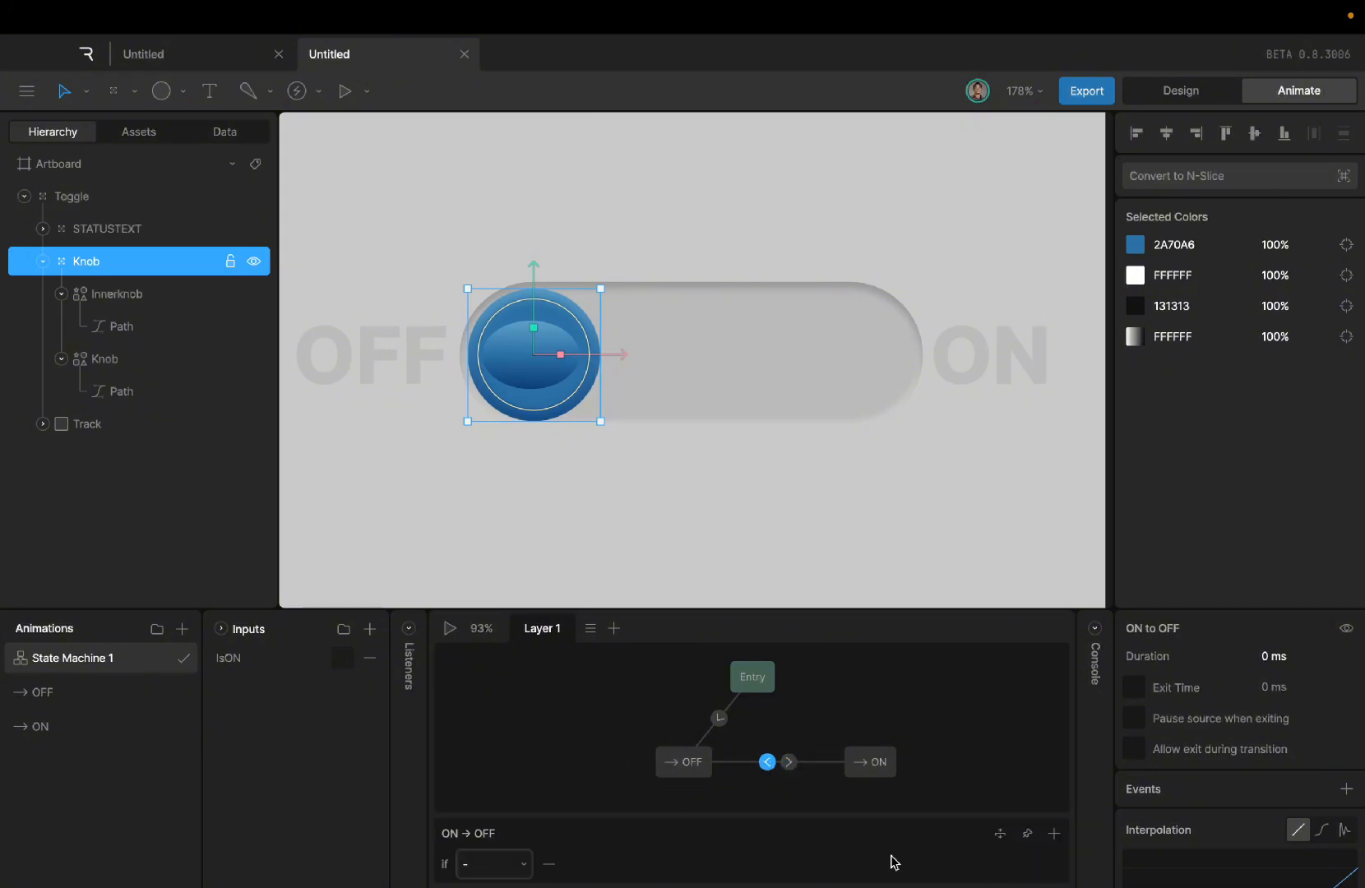
{"action": "left_click", "coordinate": [498, 868]}
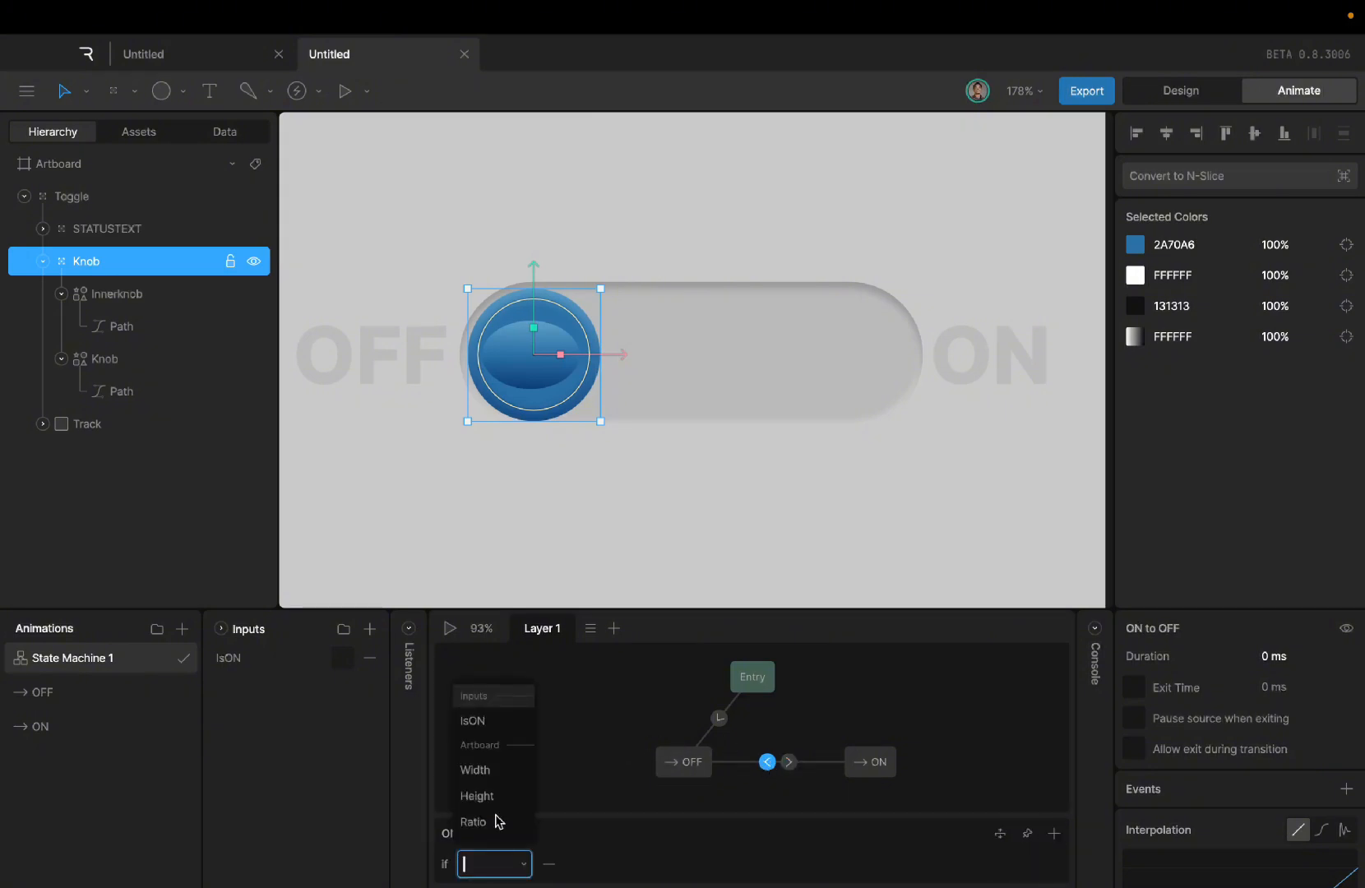
{"action": "left_click", "coordinate": [485, 728]}
{"action": "left_click", "coordinate": [606, 865]}
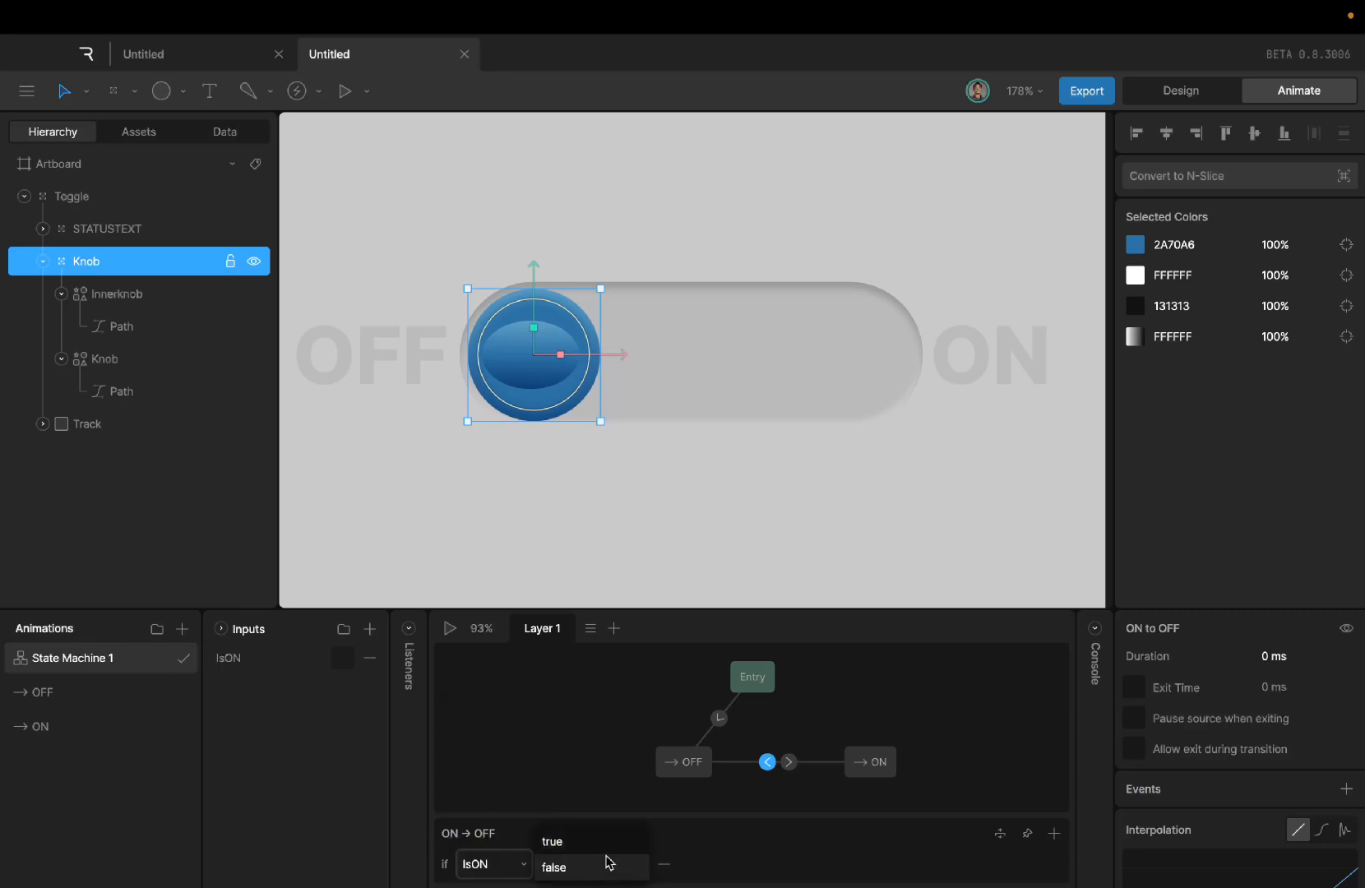
{"action": "left_click", "coordinate": [588, 866]}
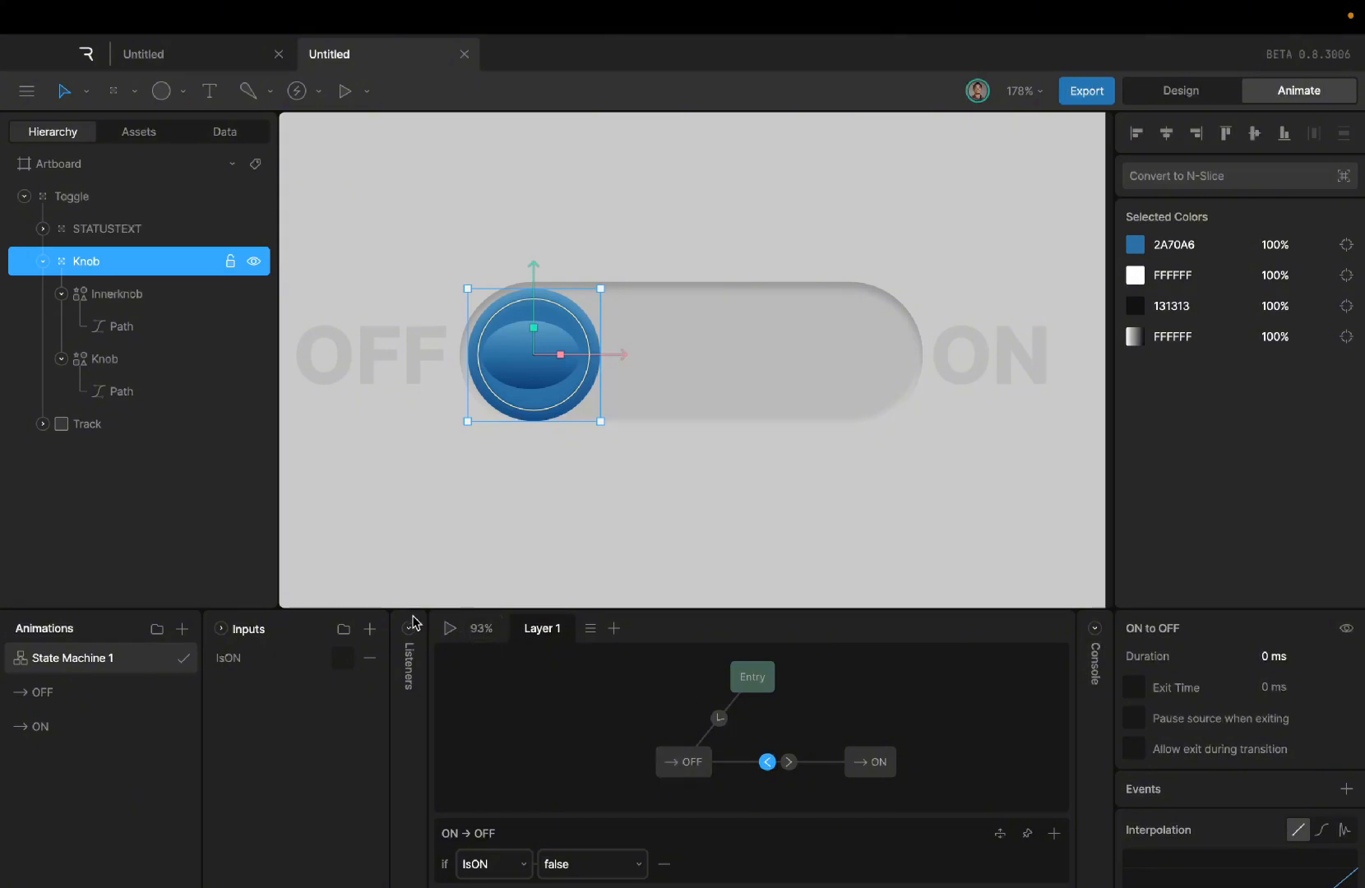
Step: Preview the state machine, switch the IsON input on and off, replay its start and stop the playback
{"action": "left_click", "coordinate": [448, 629]}
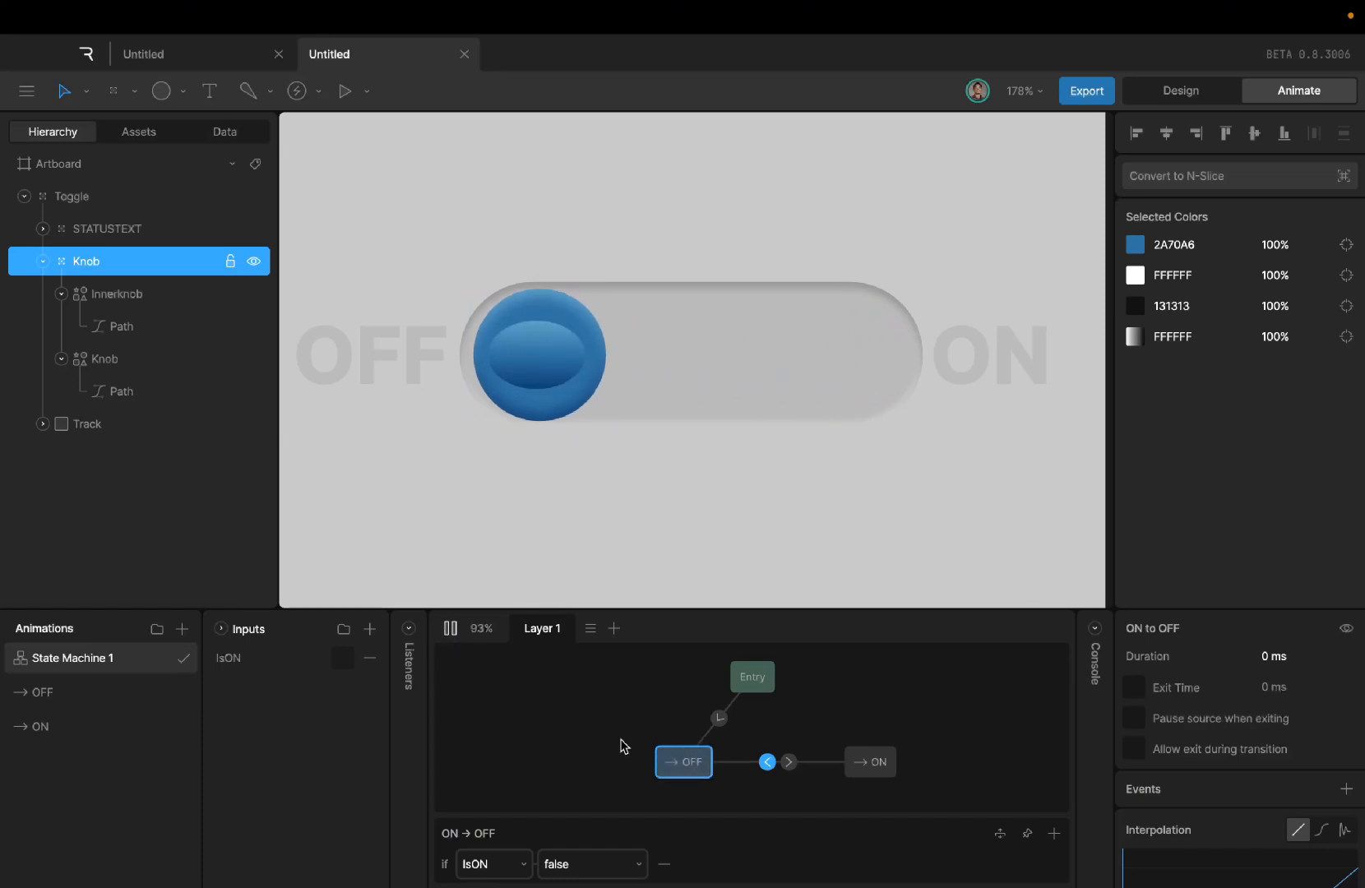
{"action": "left_click", "coordinate": [342, 661]}
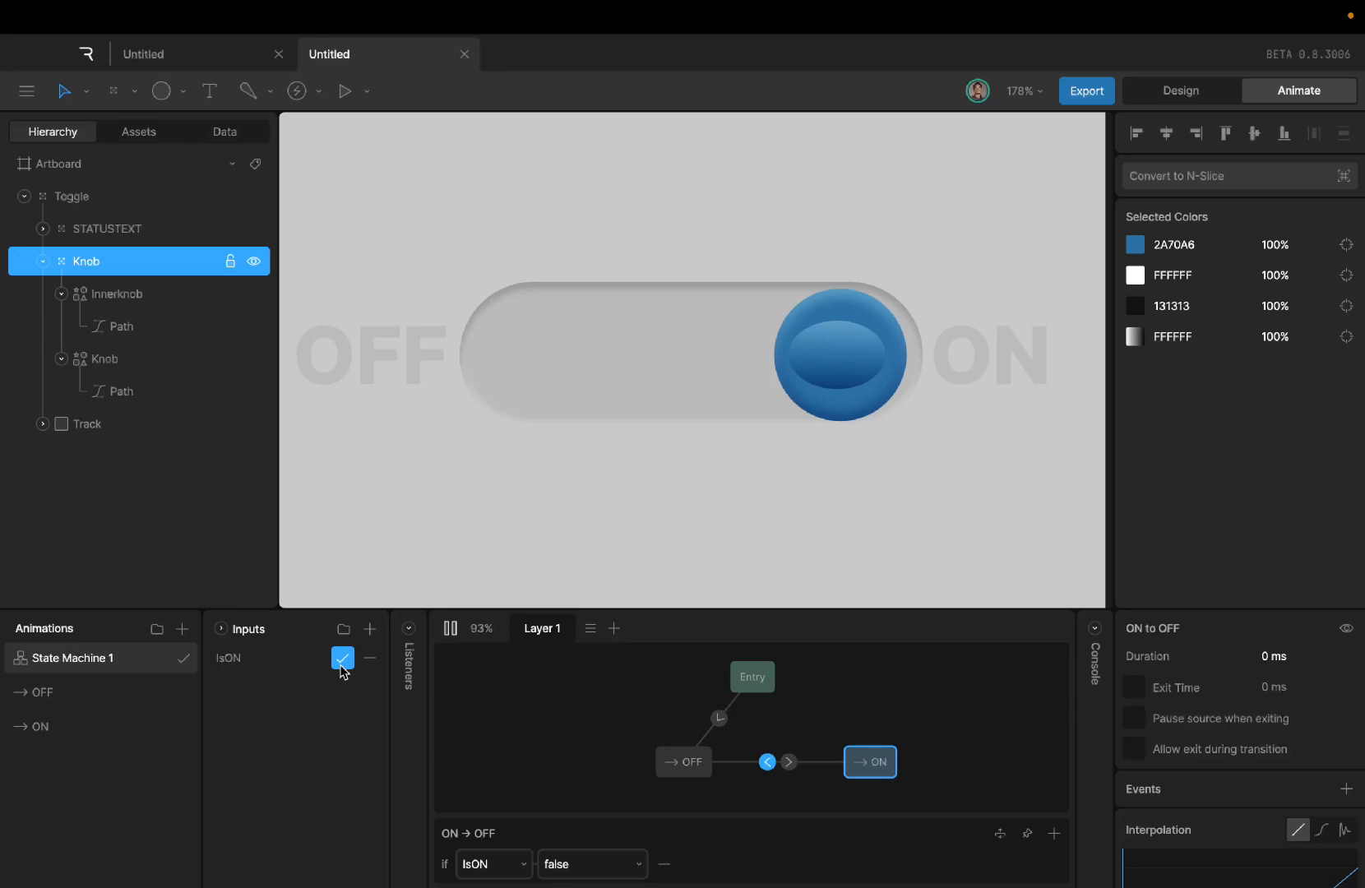
{"action": "left_click", "coordinate": [342, 666]}
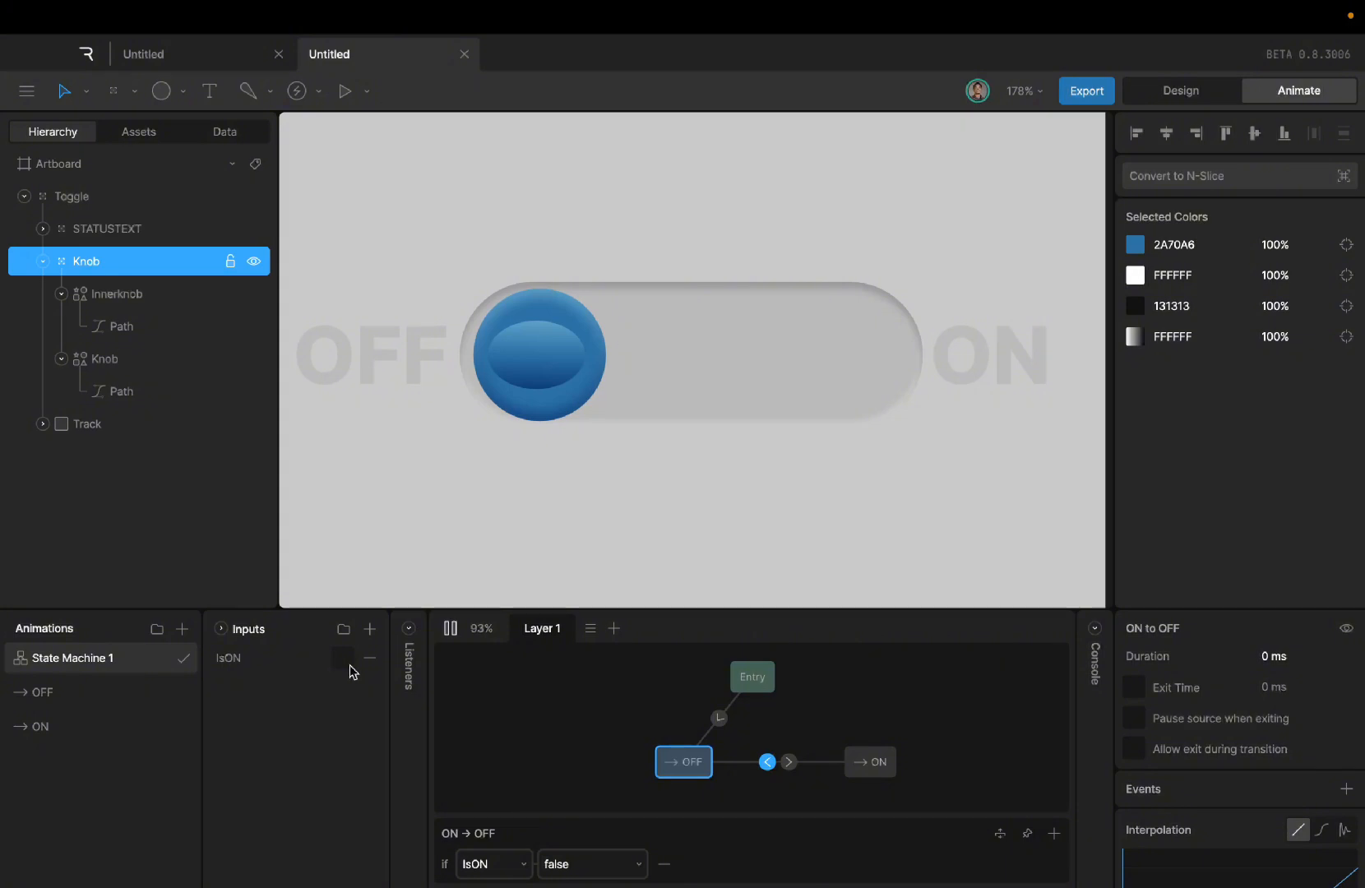
{"action": "left_click", "coordinate": [450, 629]}
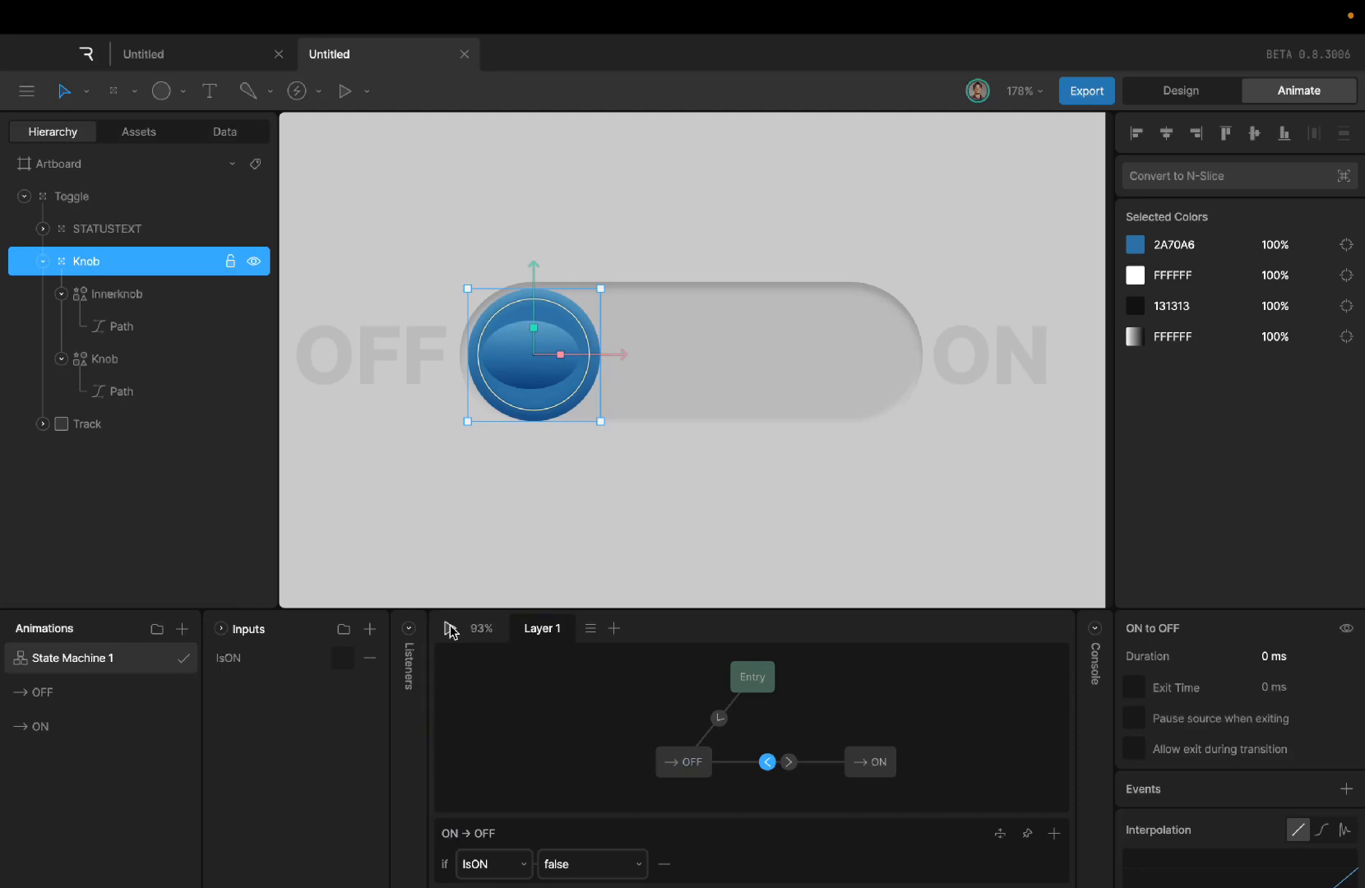
{"action": "left_click", "coordinate": [451, 629]}
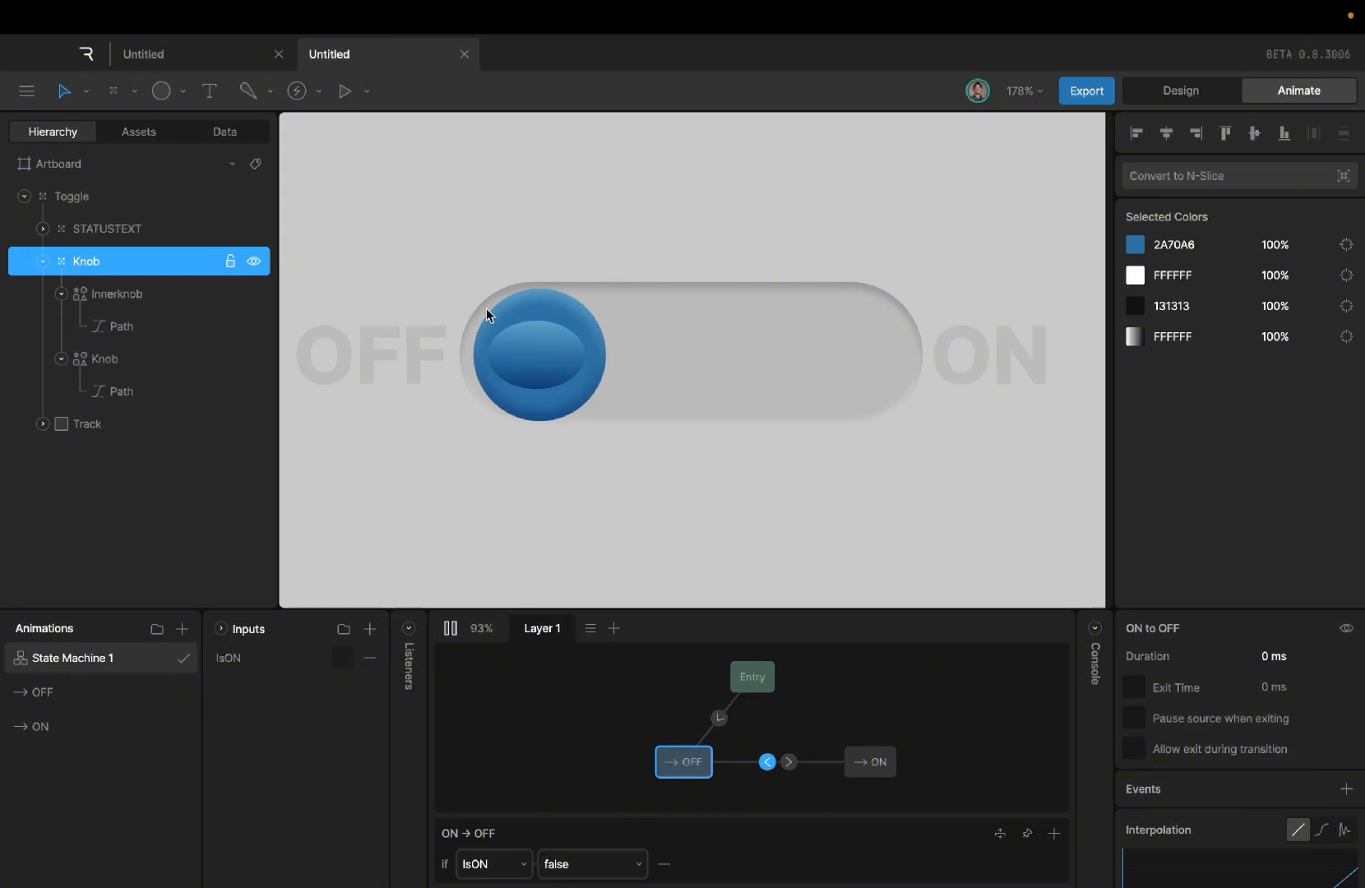
{"action": "left_click", "coordinate": [447, 632]}
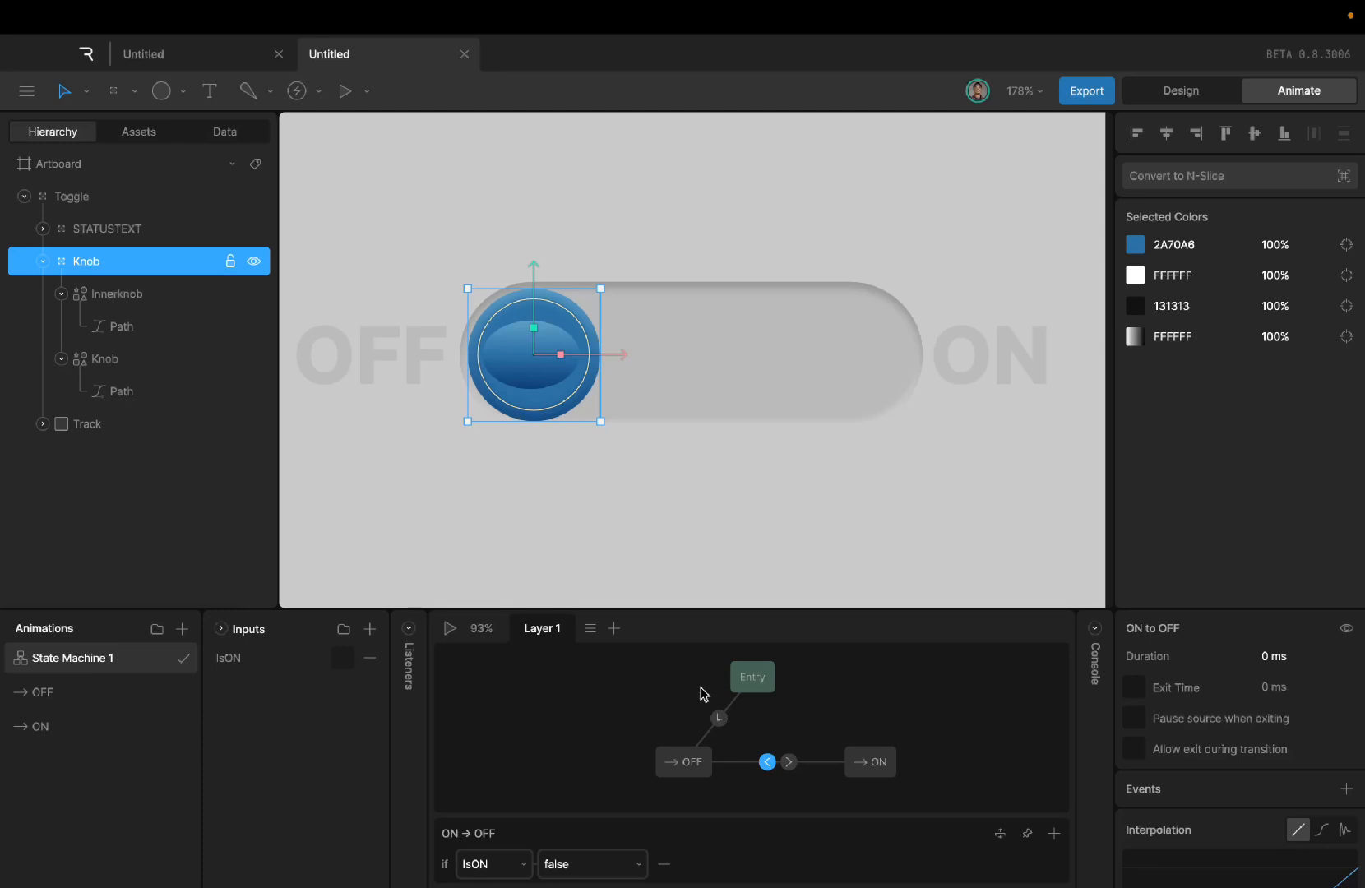
Step: Create a new timeline named StartOFF and place it directly below State Machine 1 in the animation list
{"action": "left_click", "coordinate": [181, 630]}
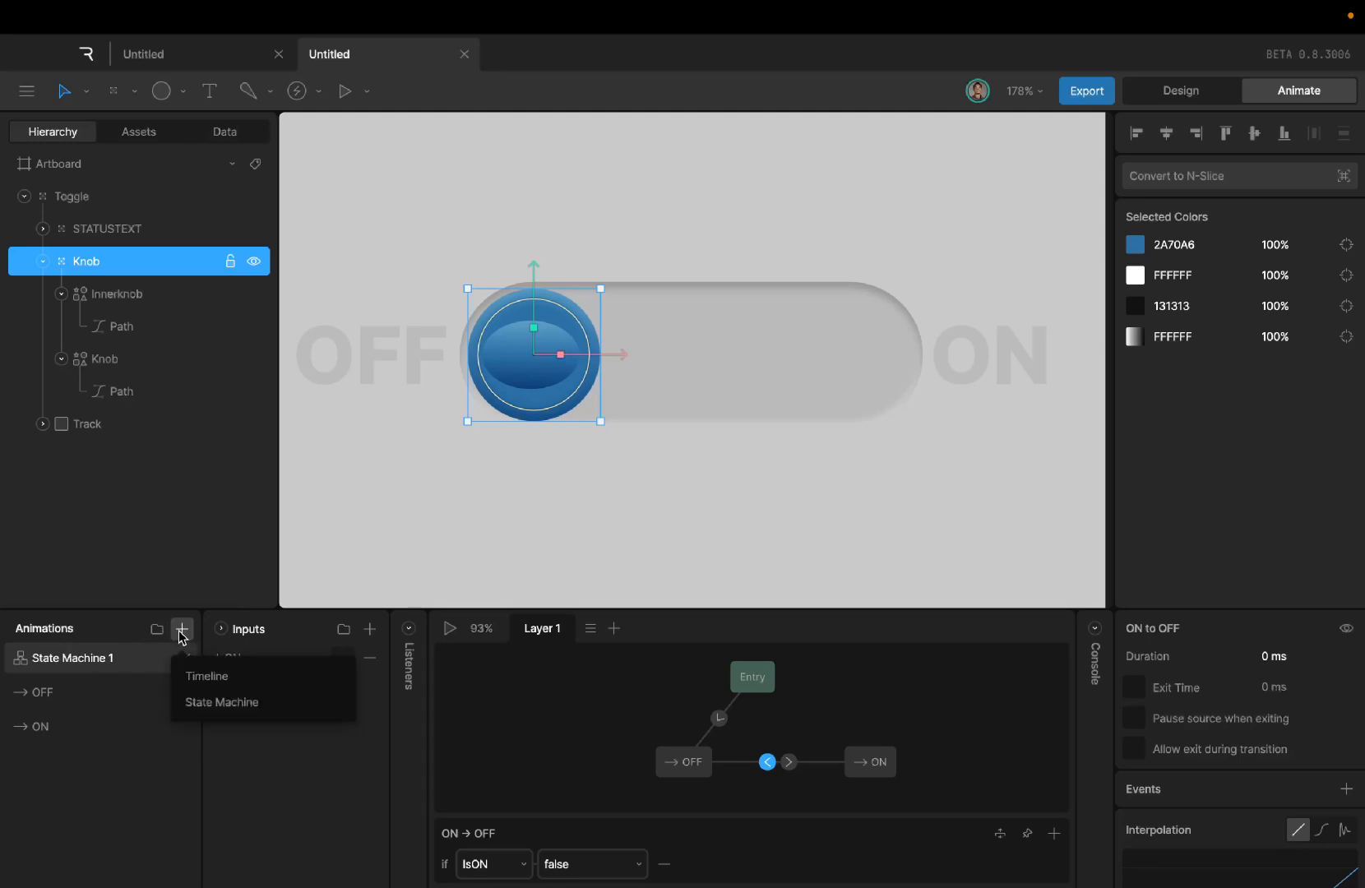
{"action": "left_click", "coordinate": [206, 676]}
{"action": "double_click", "coordinate": [77, 664]}
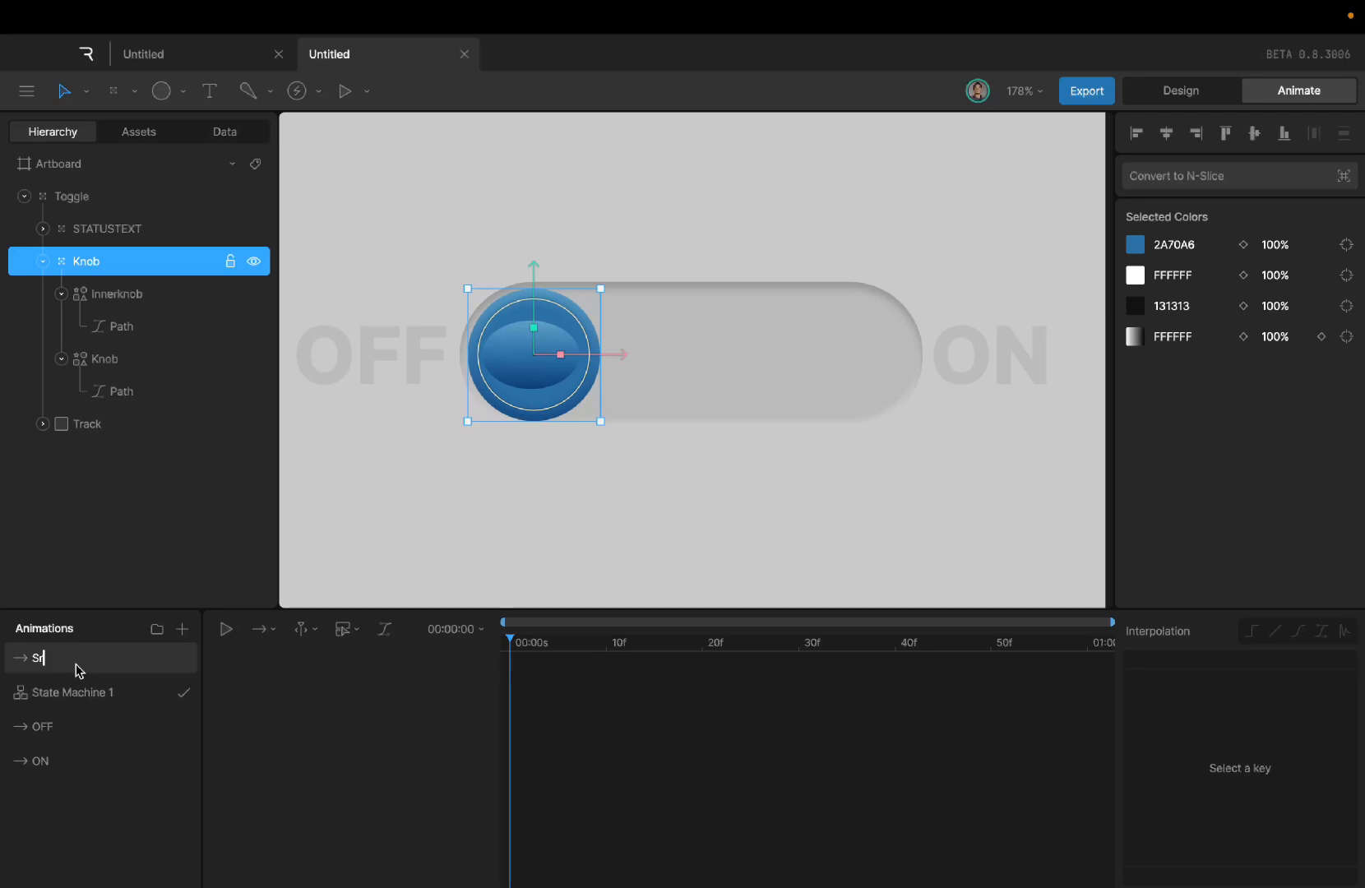
{"action": "type", "text": "artOFF"}
{"action": "left_click_drag", "start_coordinate": [98, 666], "coordinate": [99, 711]}
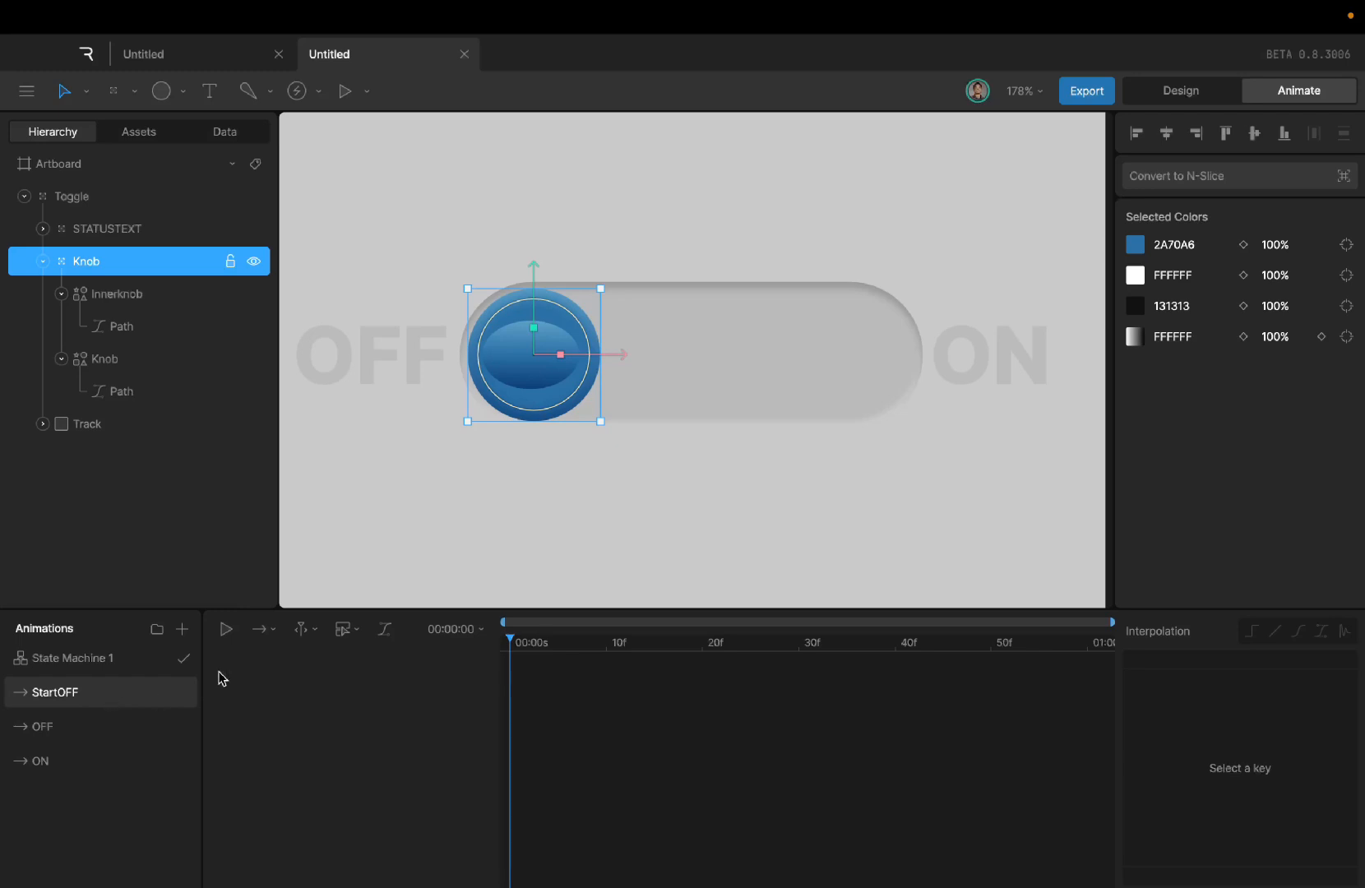
Step: Copy the Knob group, Innerknob and Knob shape keys at frame 30 of OFF into StartOFF at frame 0
{"action": "left_click", "coordinate": [72, 728]}
{"action": "left_click", "coordinate": [796, 645]}
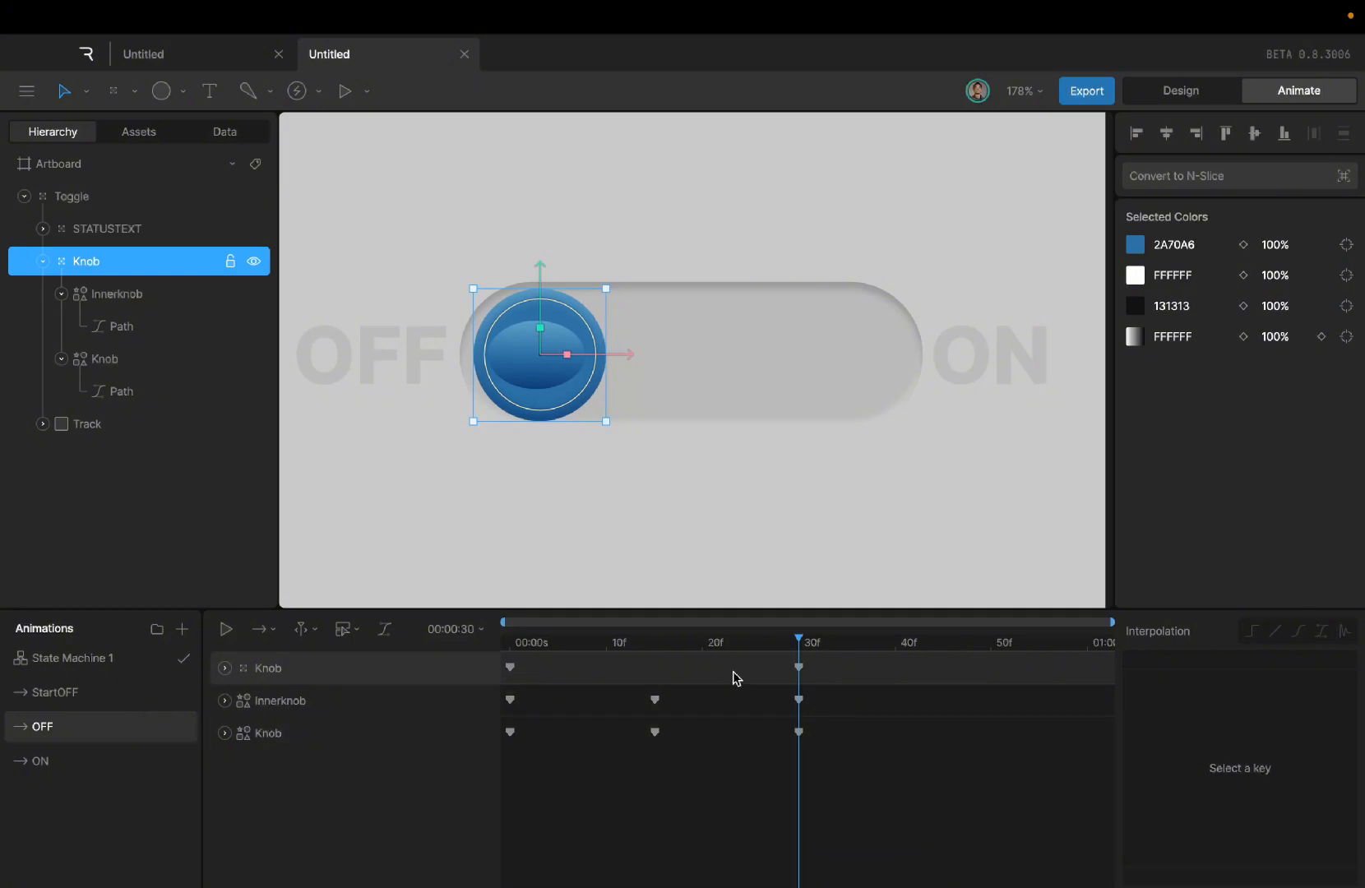
{"action": "left_click_drag", "start_coordinate": [784, 662], "coordinate": [816, 755]}
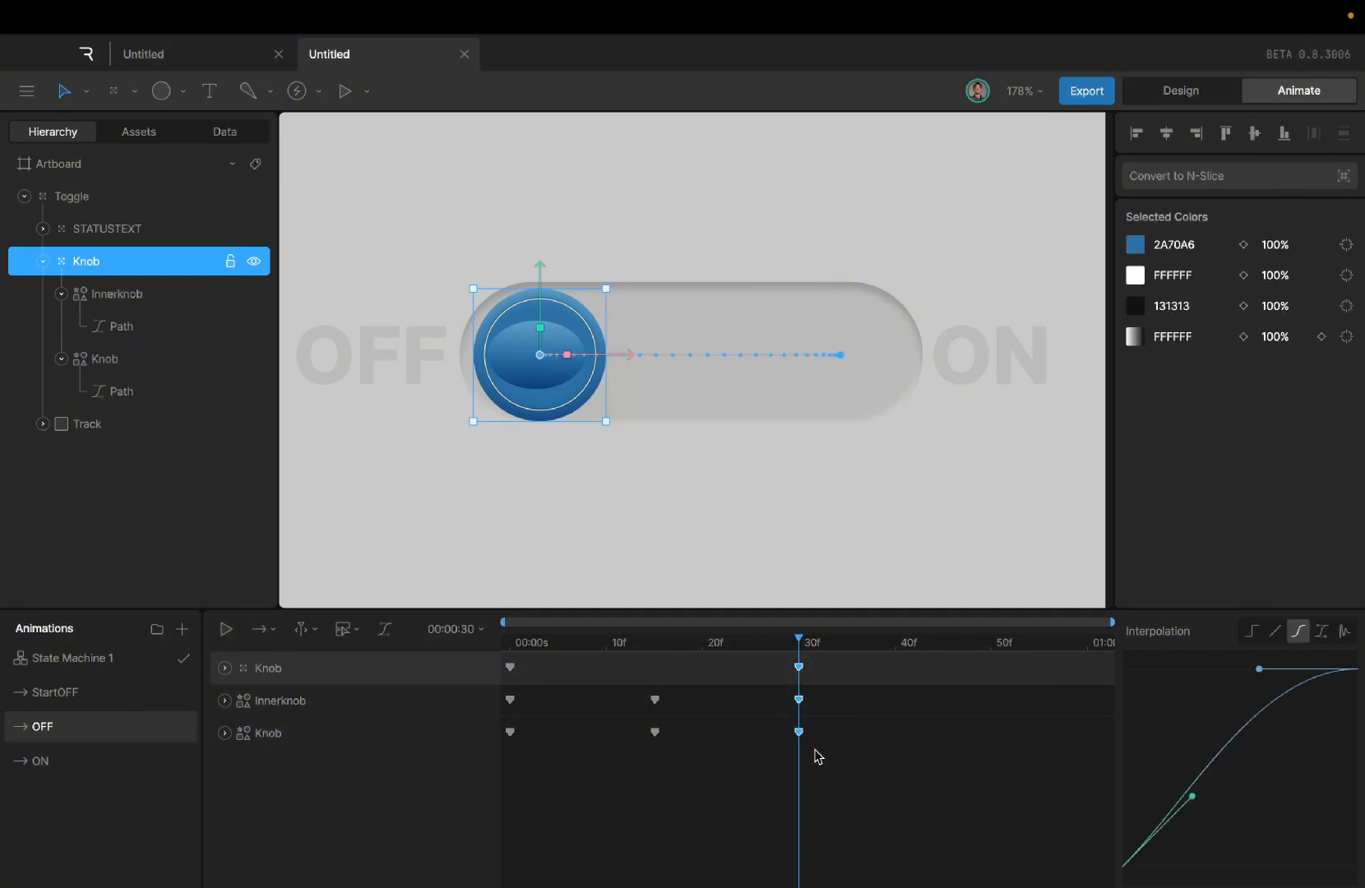
{"action": "left_click", "coordinate": [118, 704]}
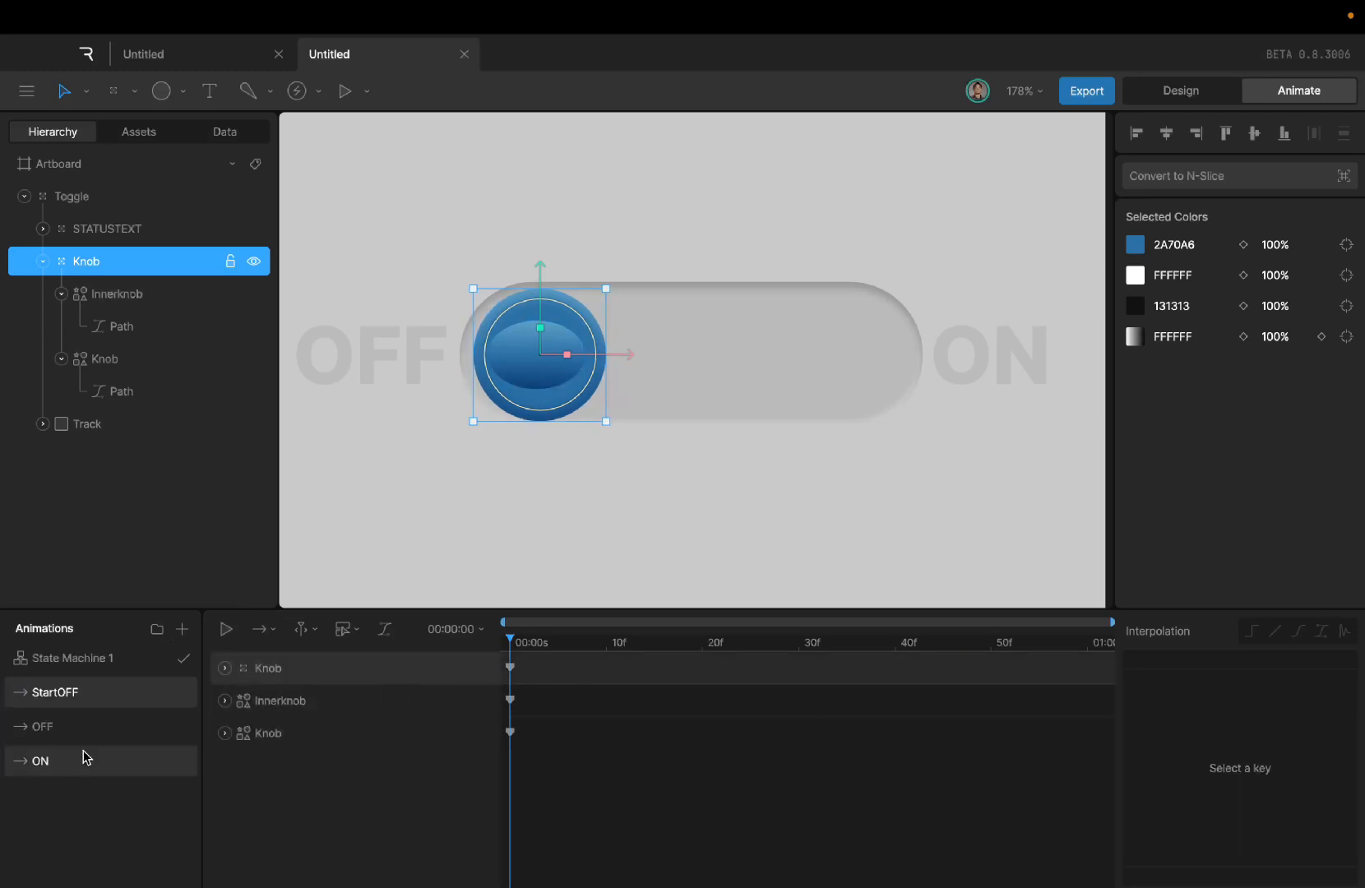
Step: Create a new timeline named StartON and place it between State Machine 1 and StartOFF in the animation list
{"action": "left_click", "coordinate": [181, 629]}
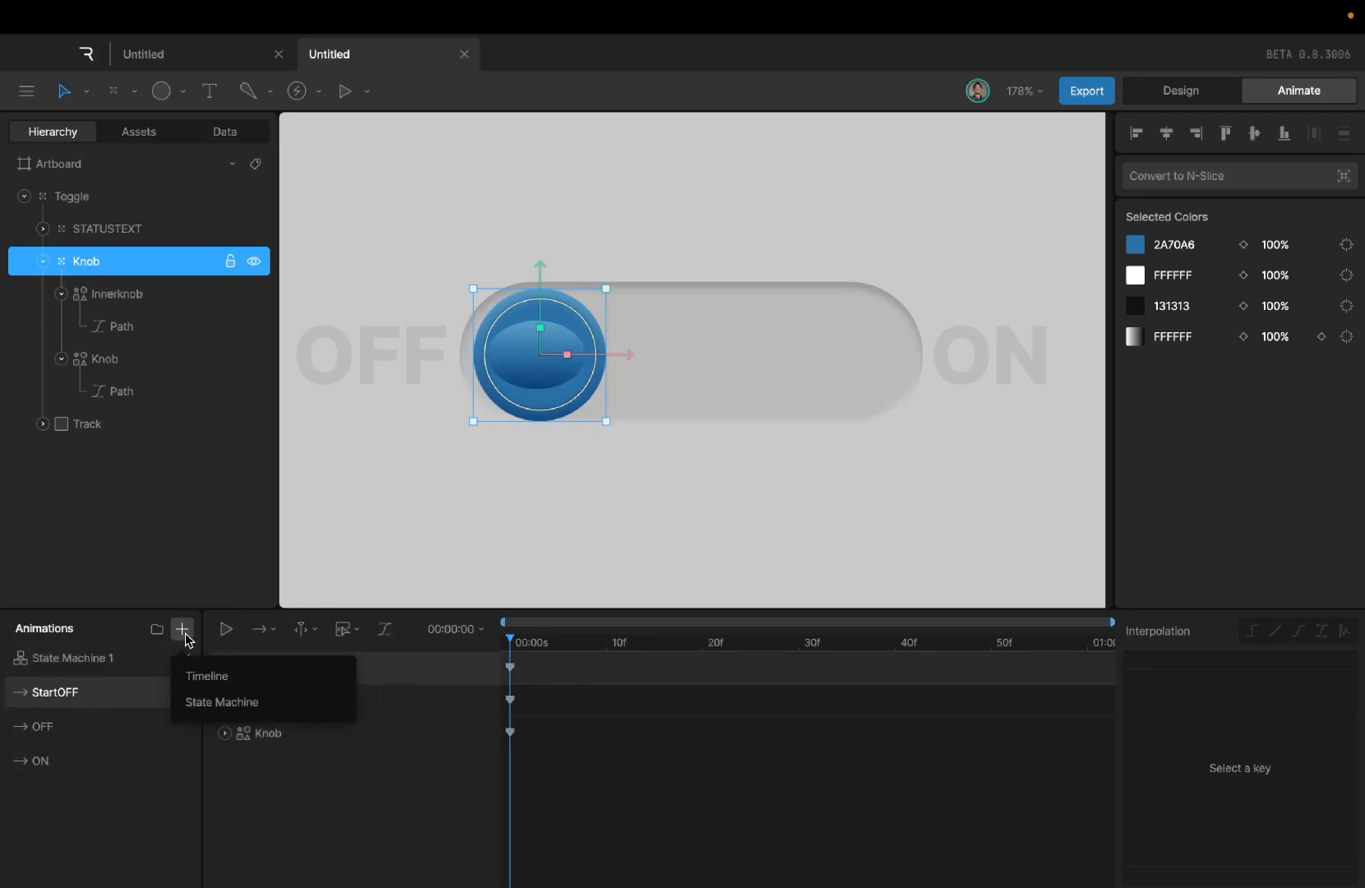
{"action": "left_click", "coordinate": [206, 679]}
{"action": "double_click", "coordinate": [86, 655]}
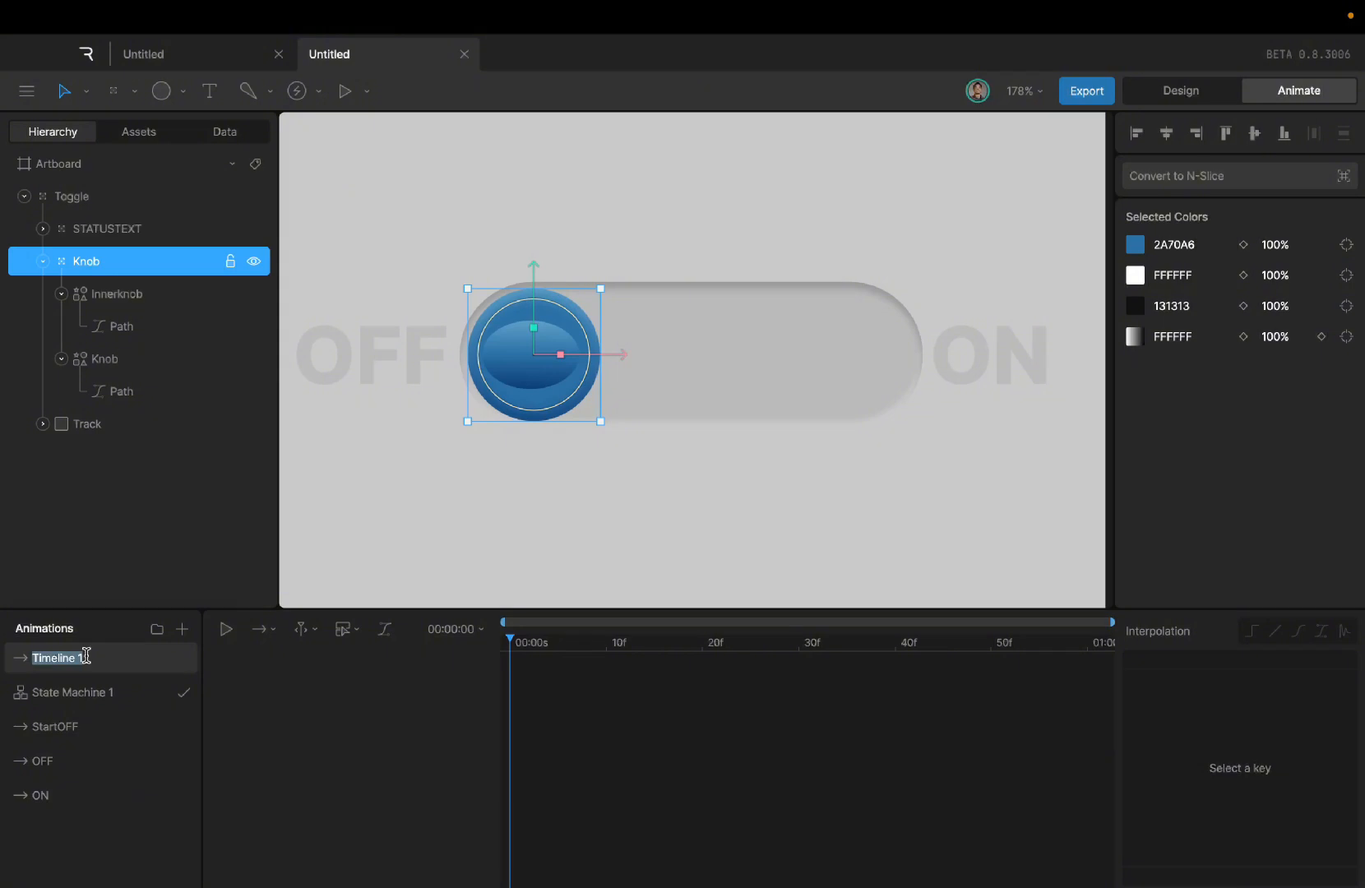
{"action": "type", "text": "StartON"}
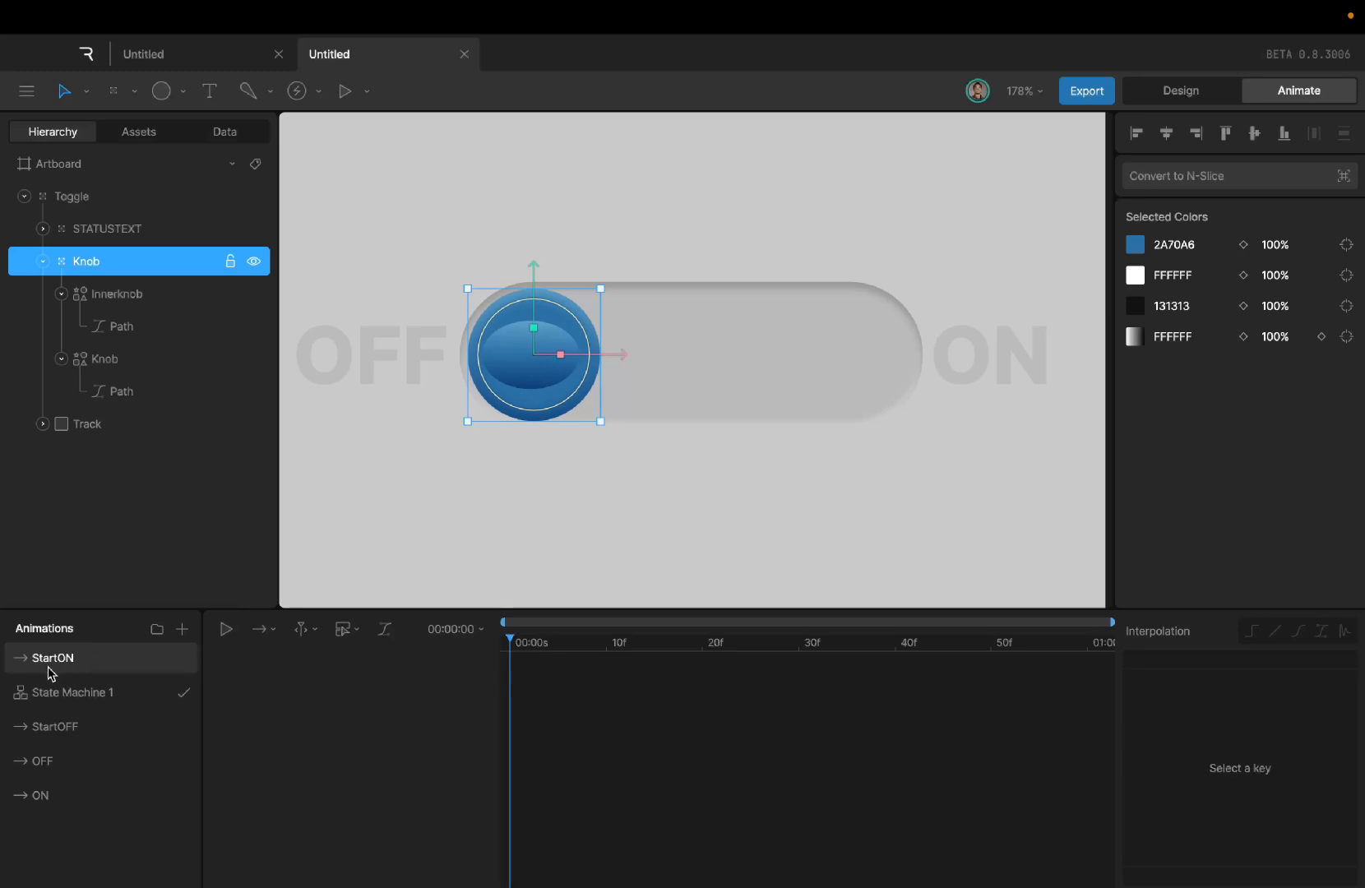
{"action": "left_click_drag", "start_coordinate": [67, 658], "coordinate": [67, 713]}
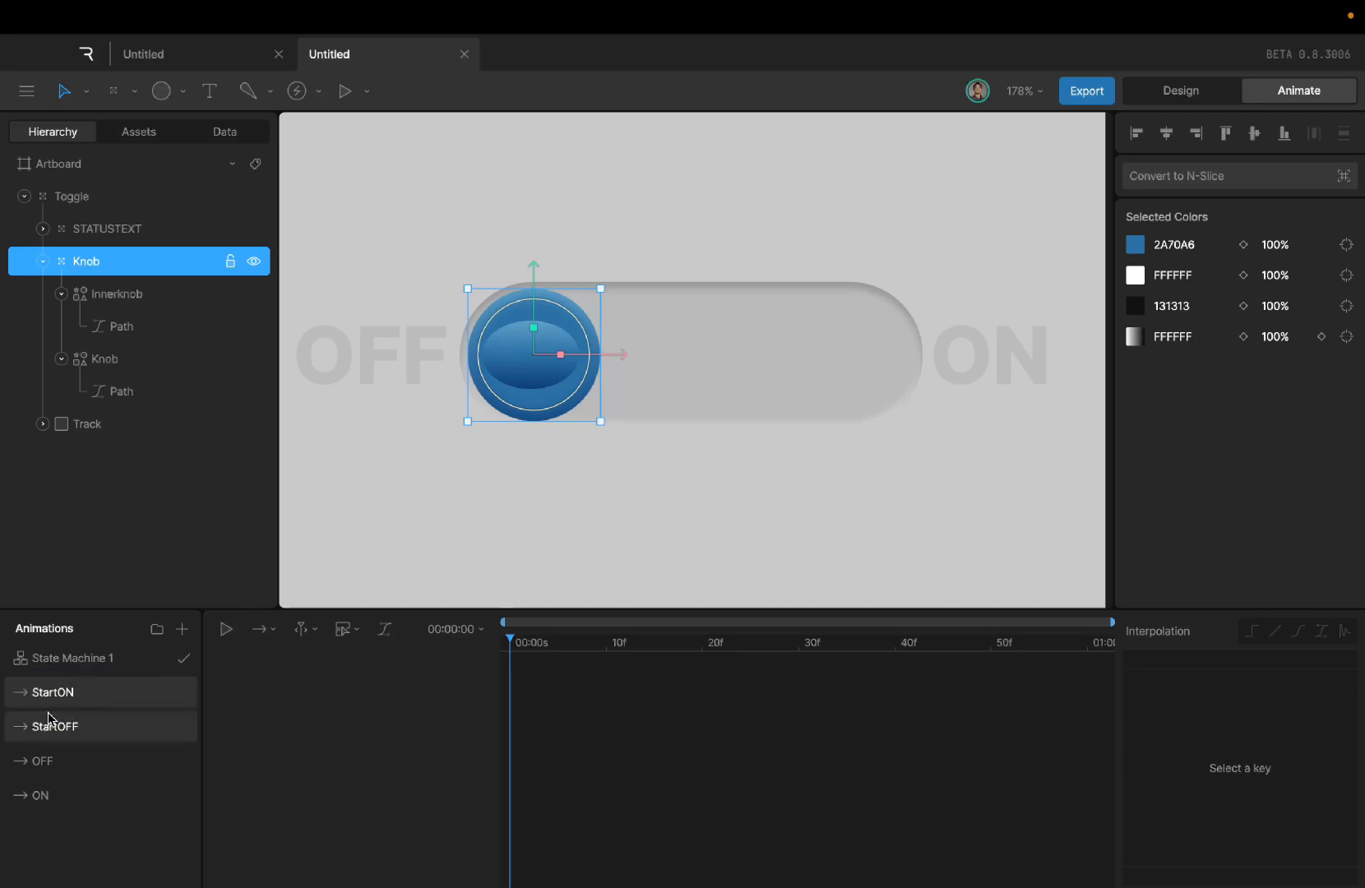
Step: Copy the Knob group, Innerknob and Knob shape keys at frame 30 of ON into StartON at frame 0 and play it
{"action": "left_click", "coordinate": [66, 795]}
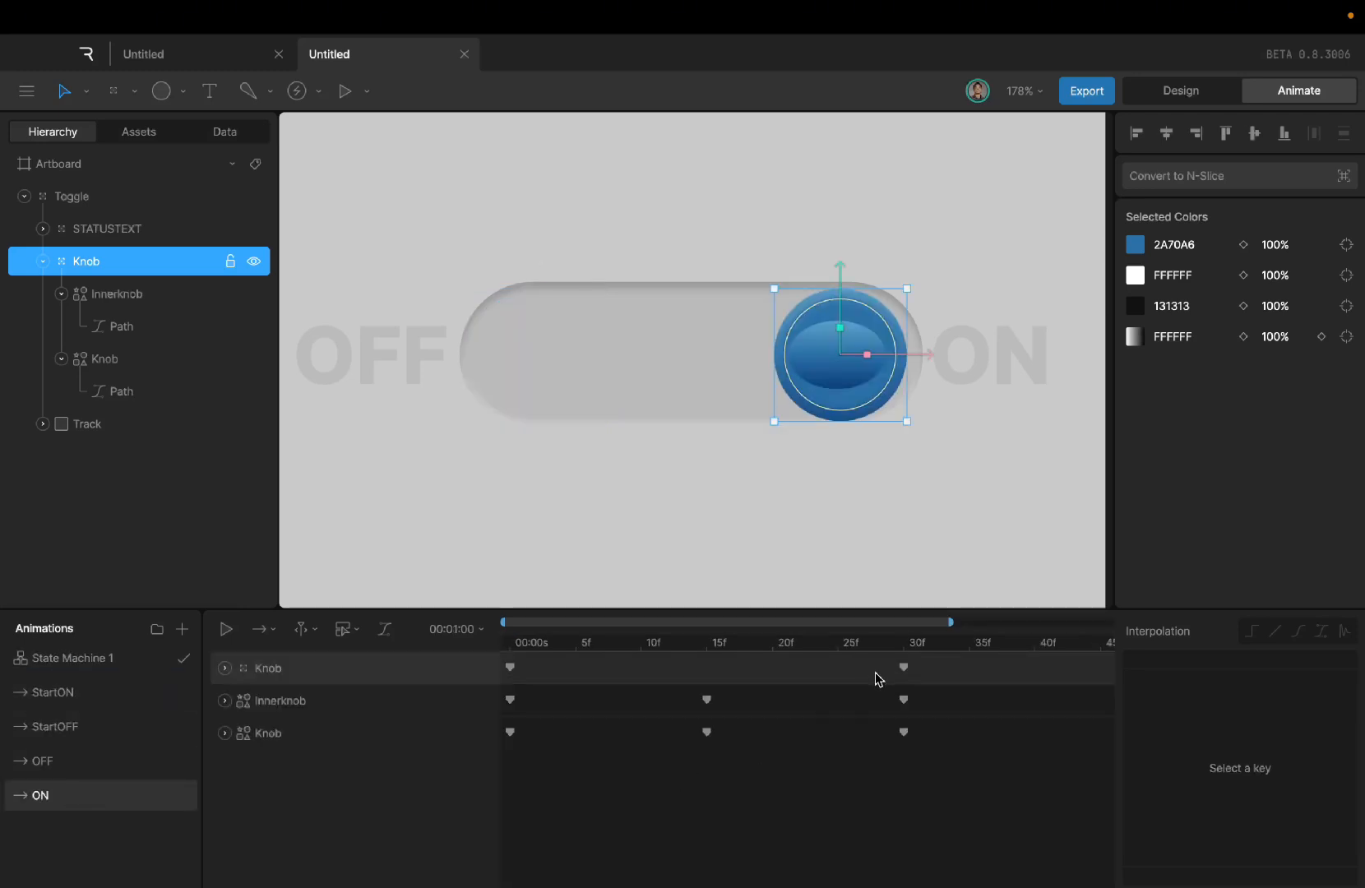
{"action": "left_click", "coordinate": [903, 645]}
{"action": "left_click_drag", "start_coordinate": [891, 658], "coordinate": [925, 748]}
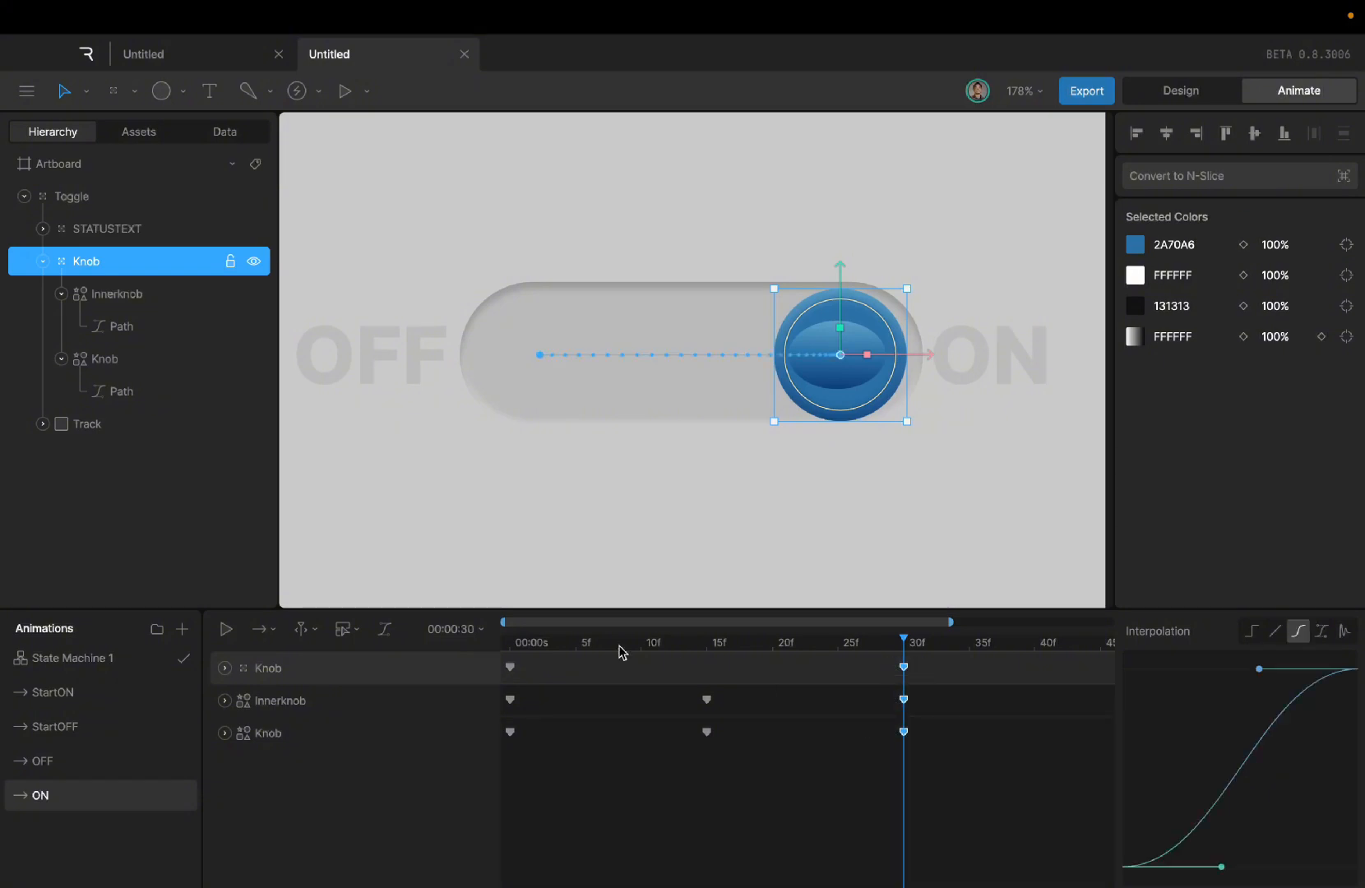
{"action": "left_click", "coordinate": [97, 683]}
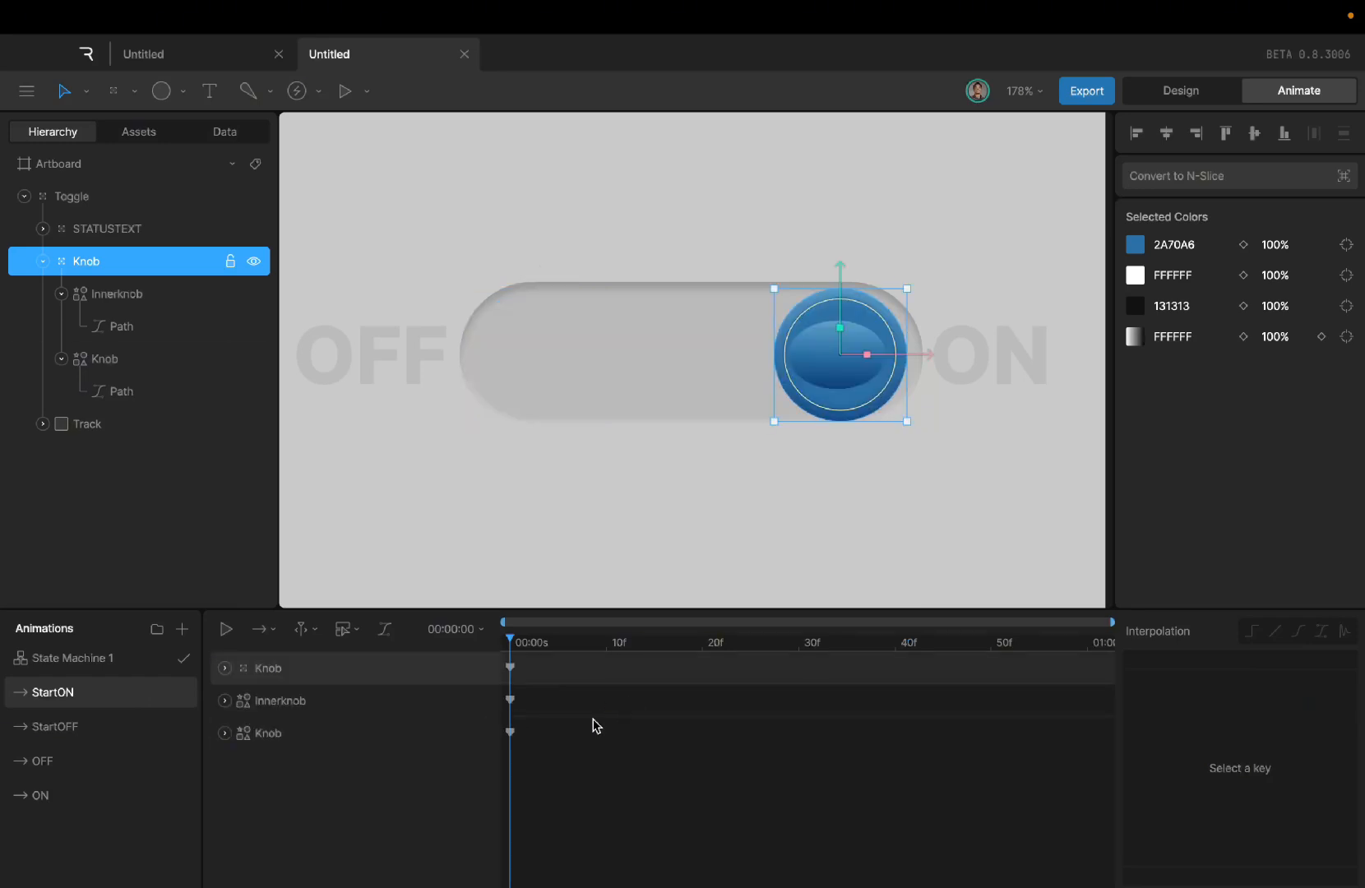
{"action": "key", "text": "space"}
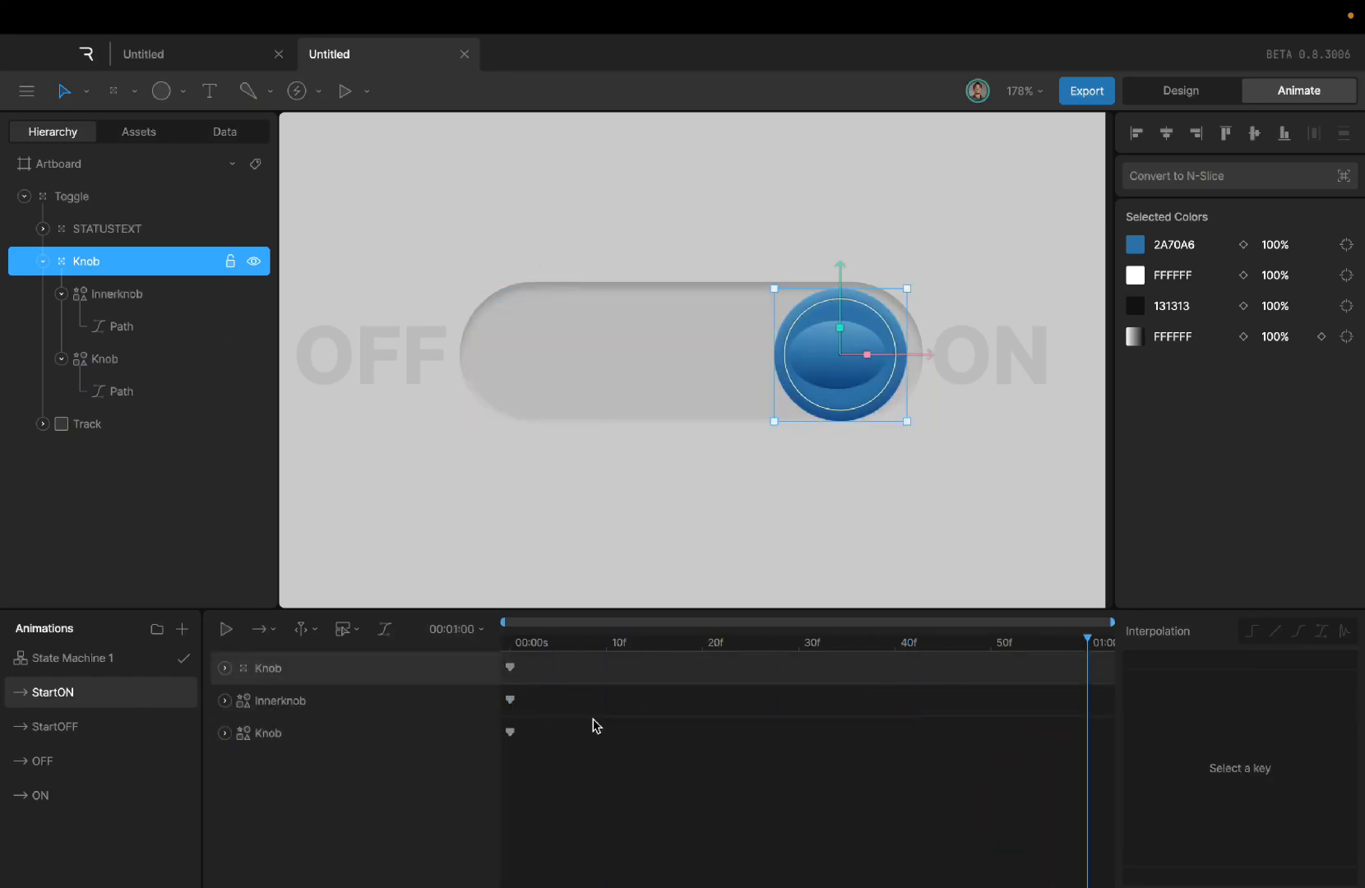
Step: Delete the Entry to OFF transition in State Machine 1
{"action": "left_click", "coordinate": [82, 663]}
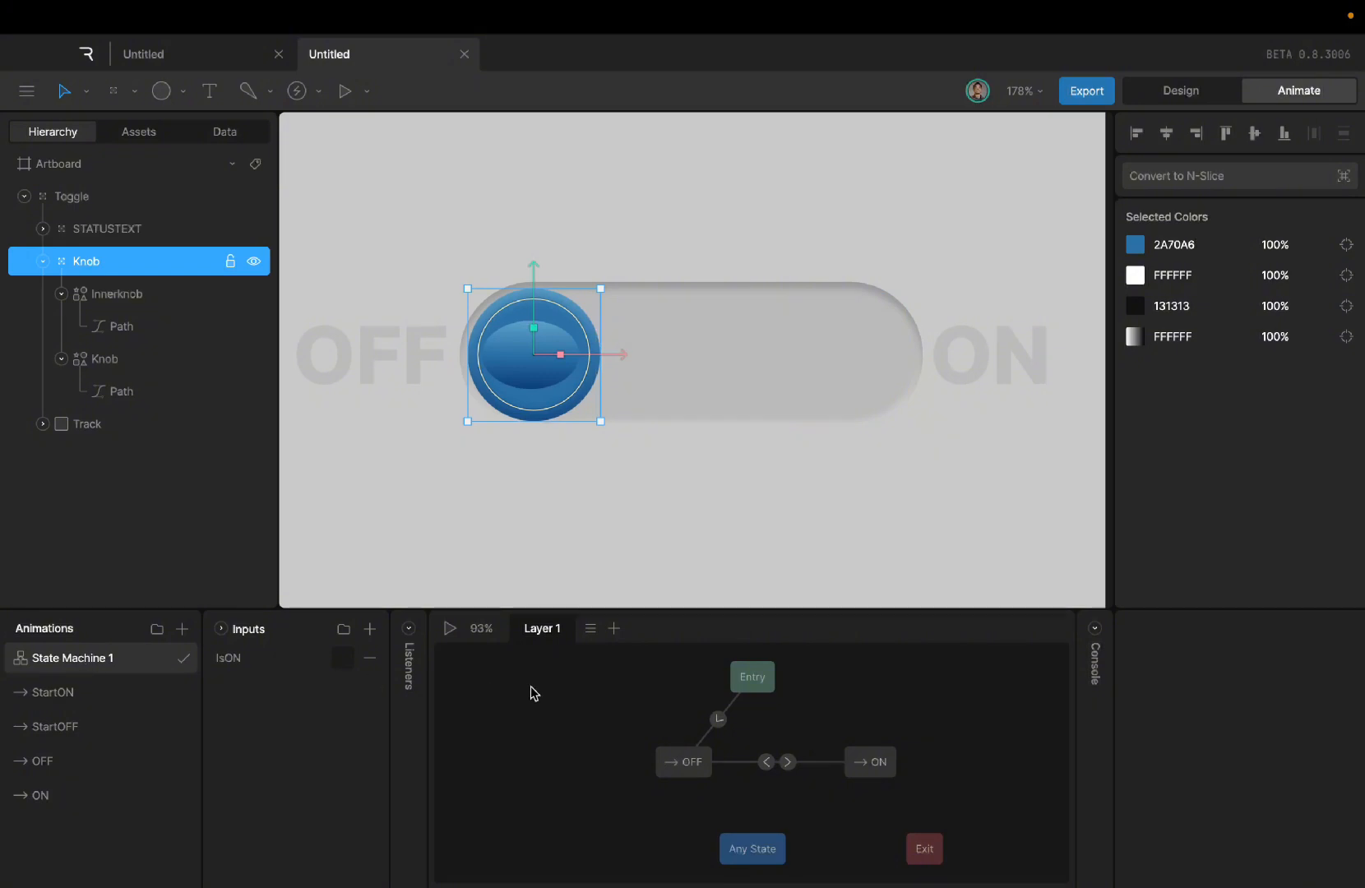
{"action": "left_click", "coordinate": [717, 720]}
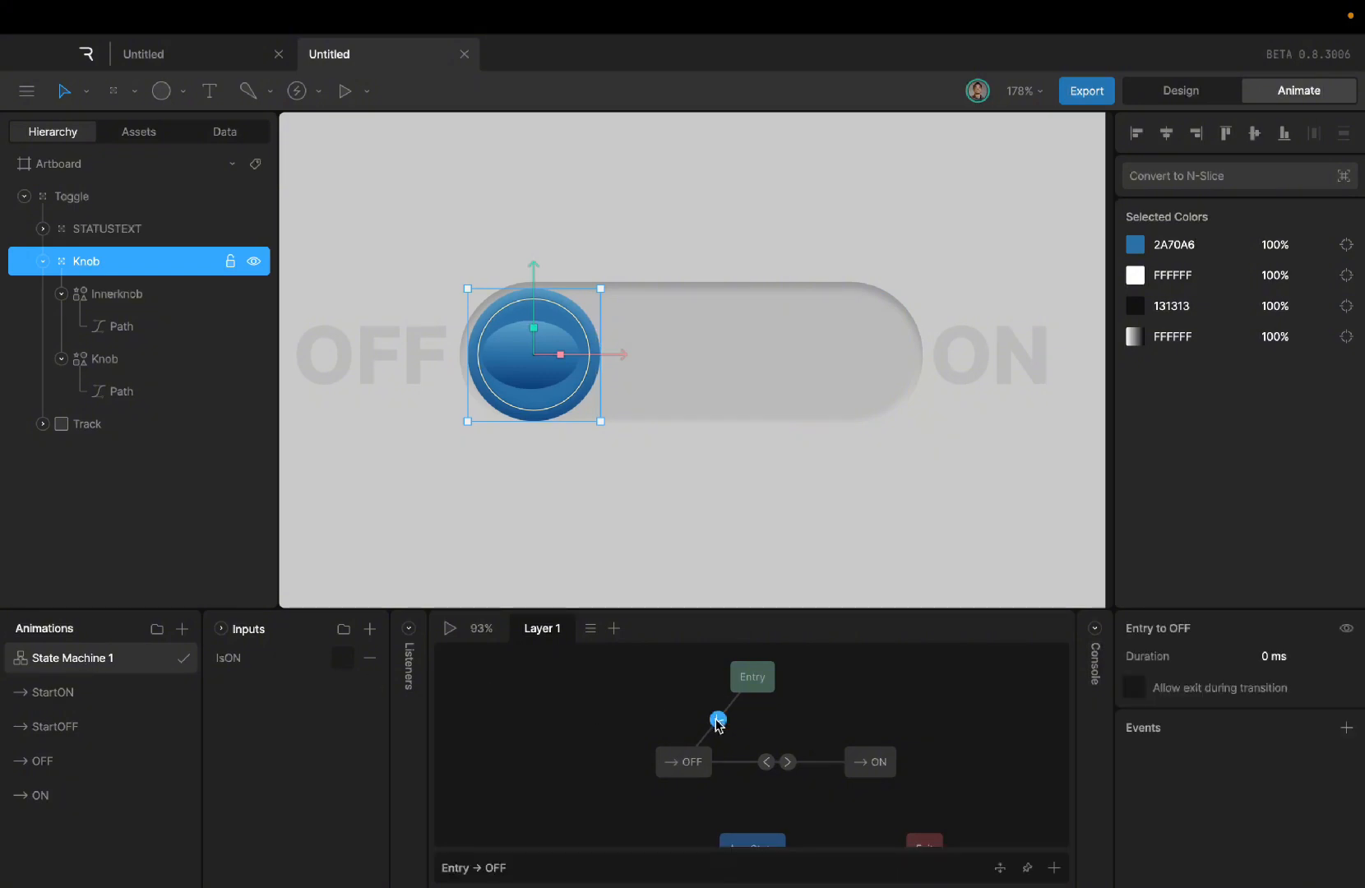
{"action": "key", "text": "Delete"}
Step: Move the Any State and Exit nodes further down in the graph, away from the OFF and ON states
{"action": "scroll", "coordinate": [730, 852], "scroll_direction": "down", "scroll_amount": 3}
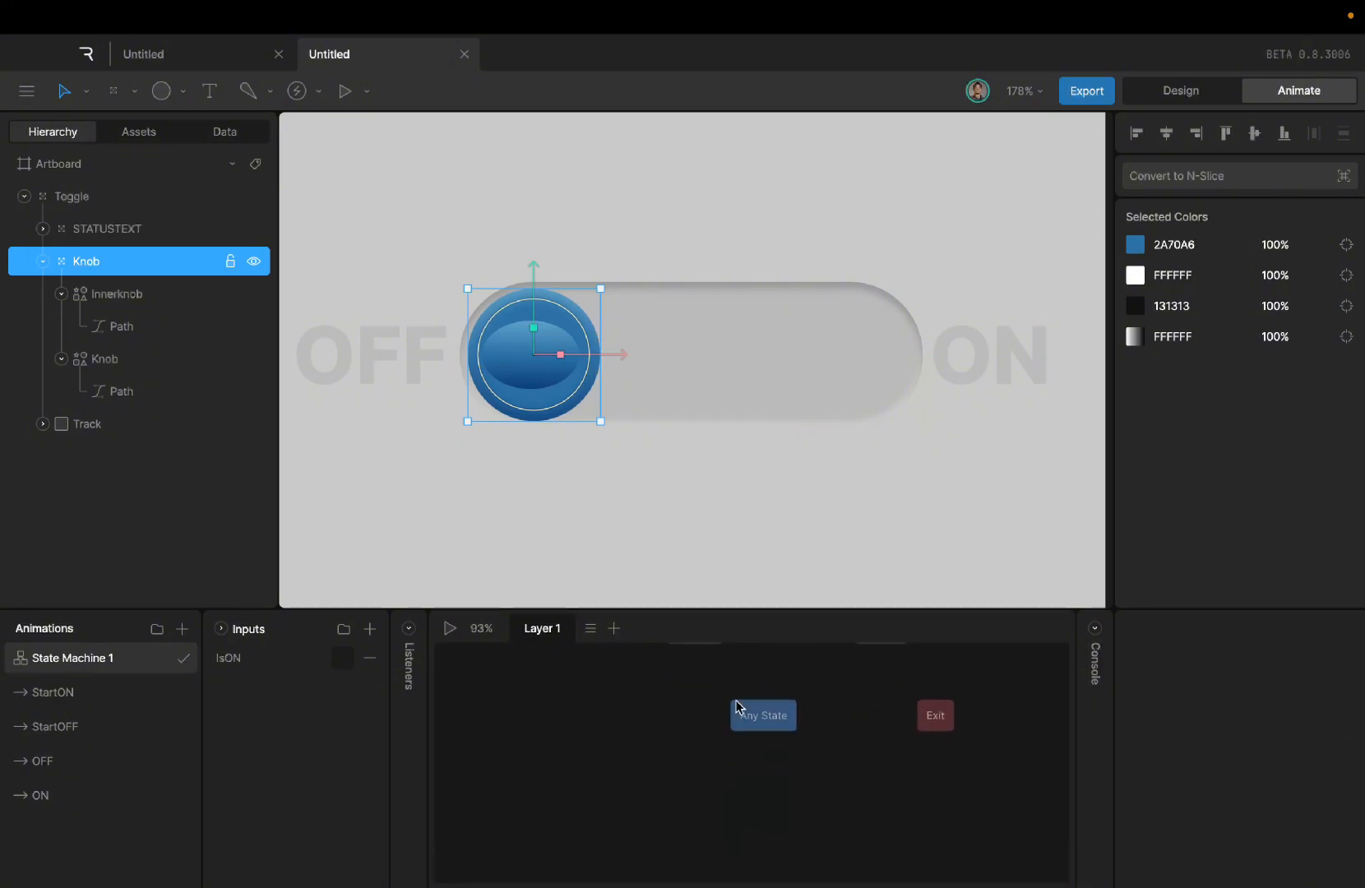
{"action": "left_click_drag", "start_coordinate": [737, 707], "coordinate": [726, 807]}
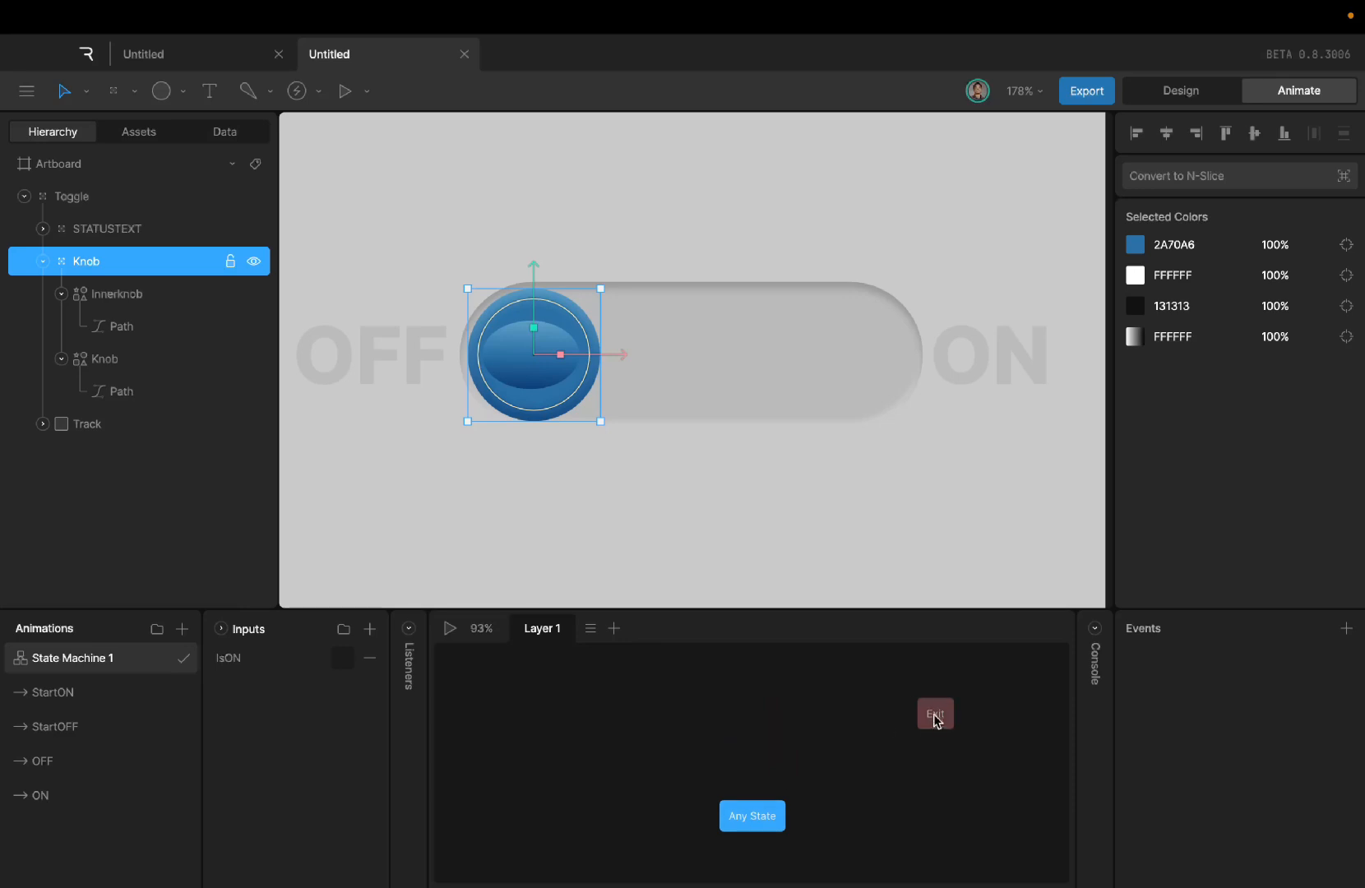
{"action": "left_click_drag", "start_coordinate": [935, 721], "coordinate": [927, 843]}
{"action": "scroll", "coordinate": [792, 764], "scroll_direction": "up", "scroll_amount": 2}
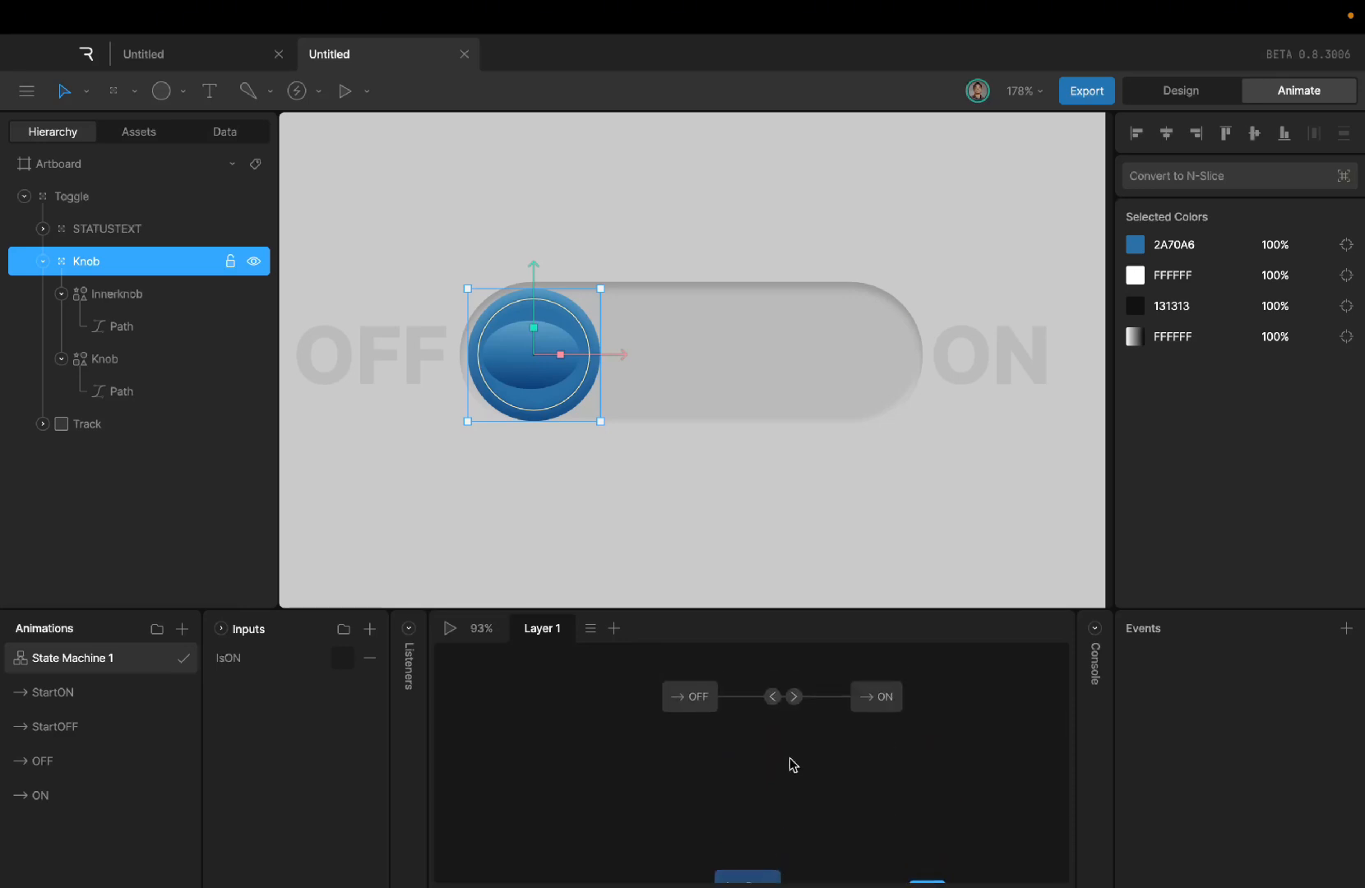
{"action": "scroll", "coordinate": [792, 765], "scroll_direction": "up", "scroll_amount": 2}
{"action": "left_click", "coordinate": [676, 772]}
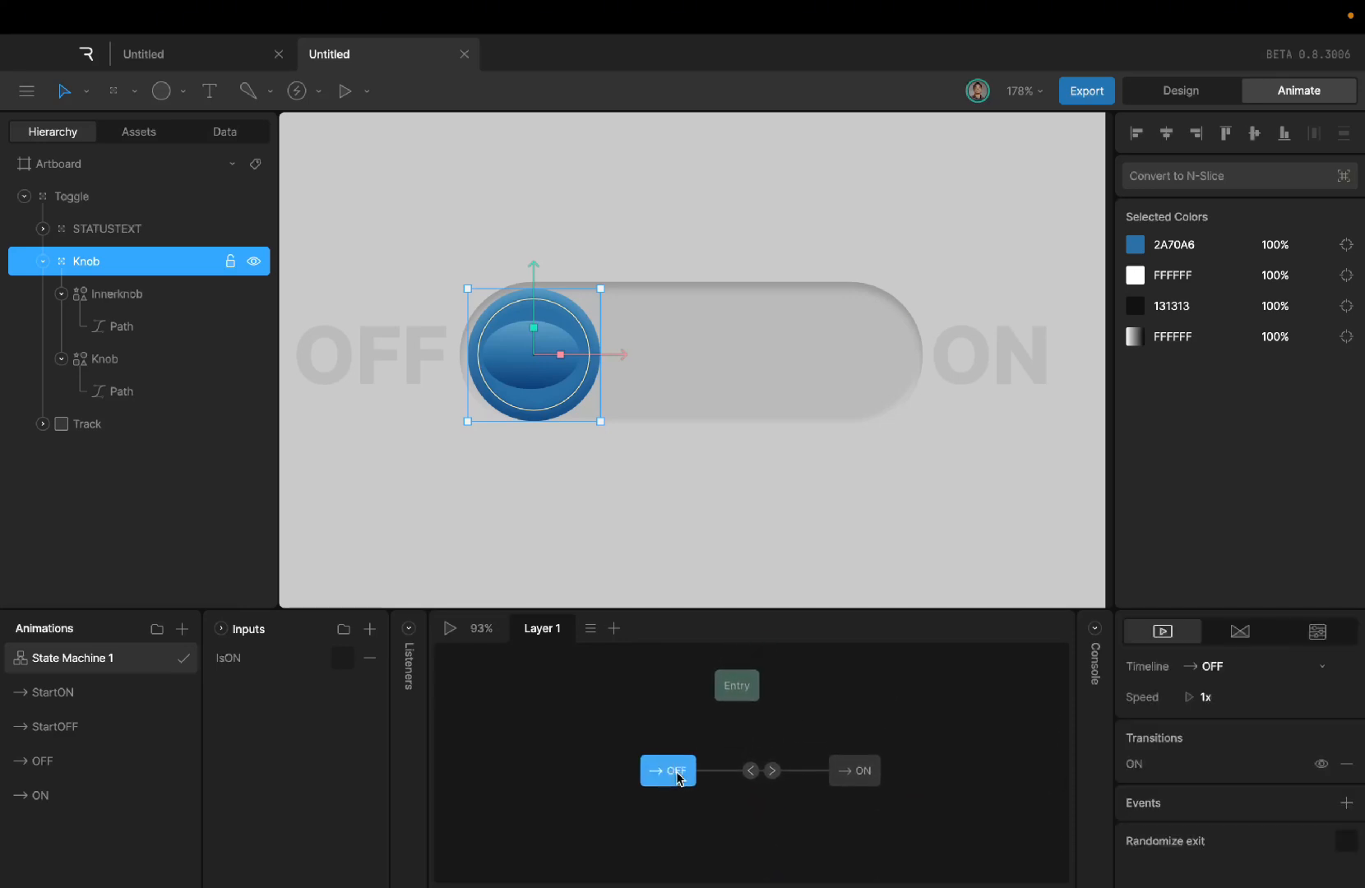
{"action": "left_click", "coordinate": [851, 777]}
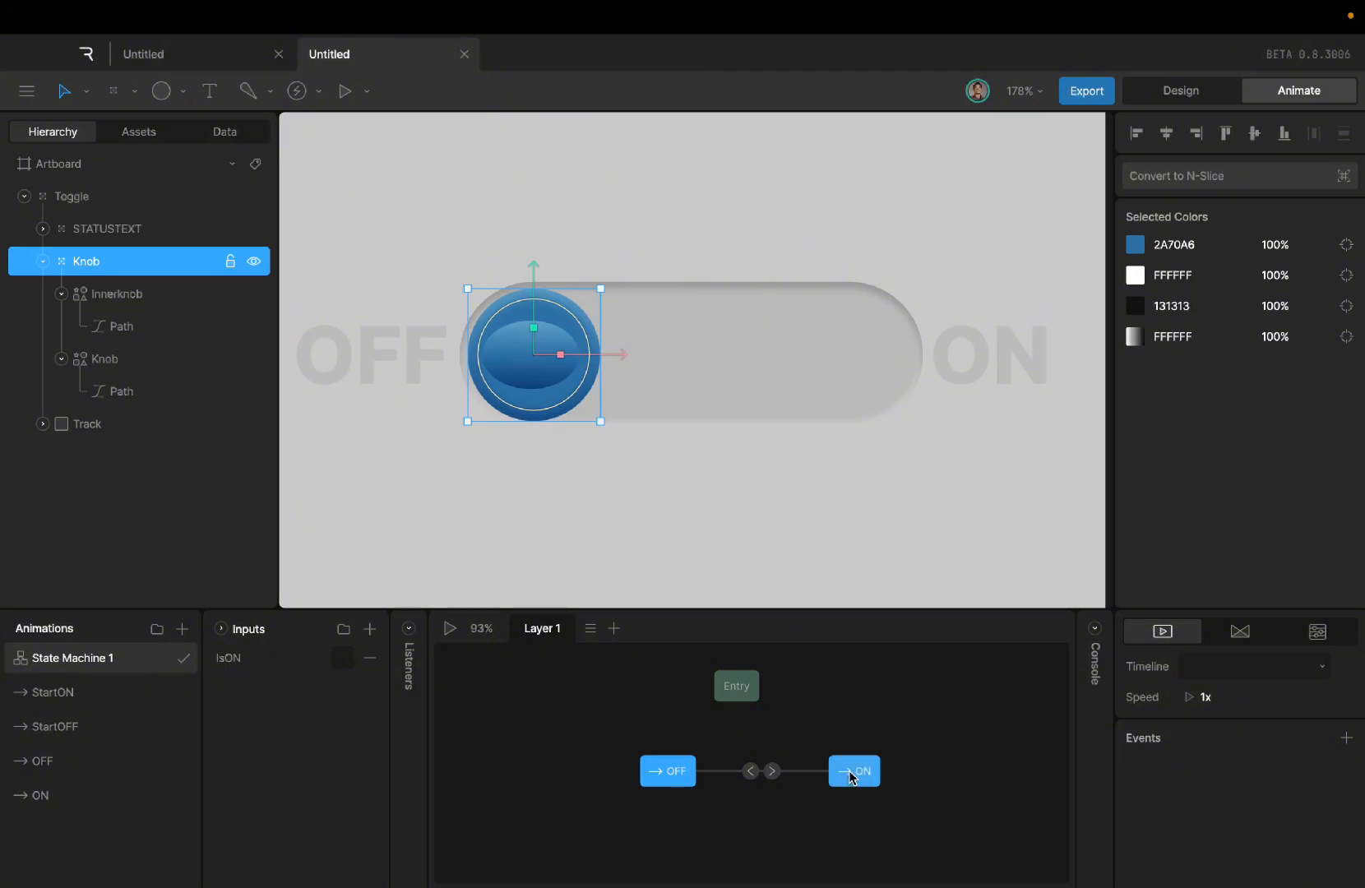
{"action": "key", "text": "Escape"}
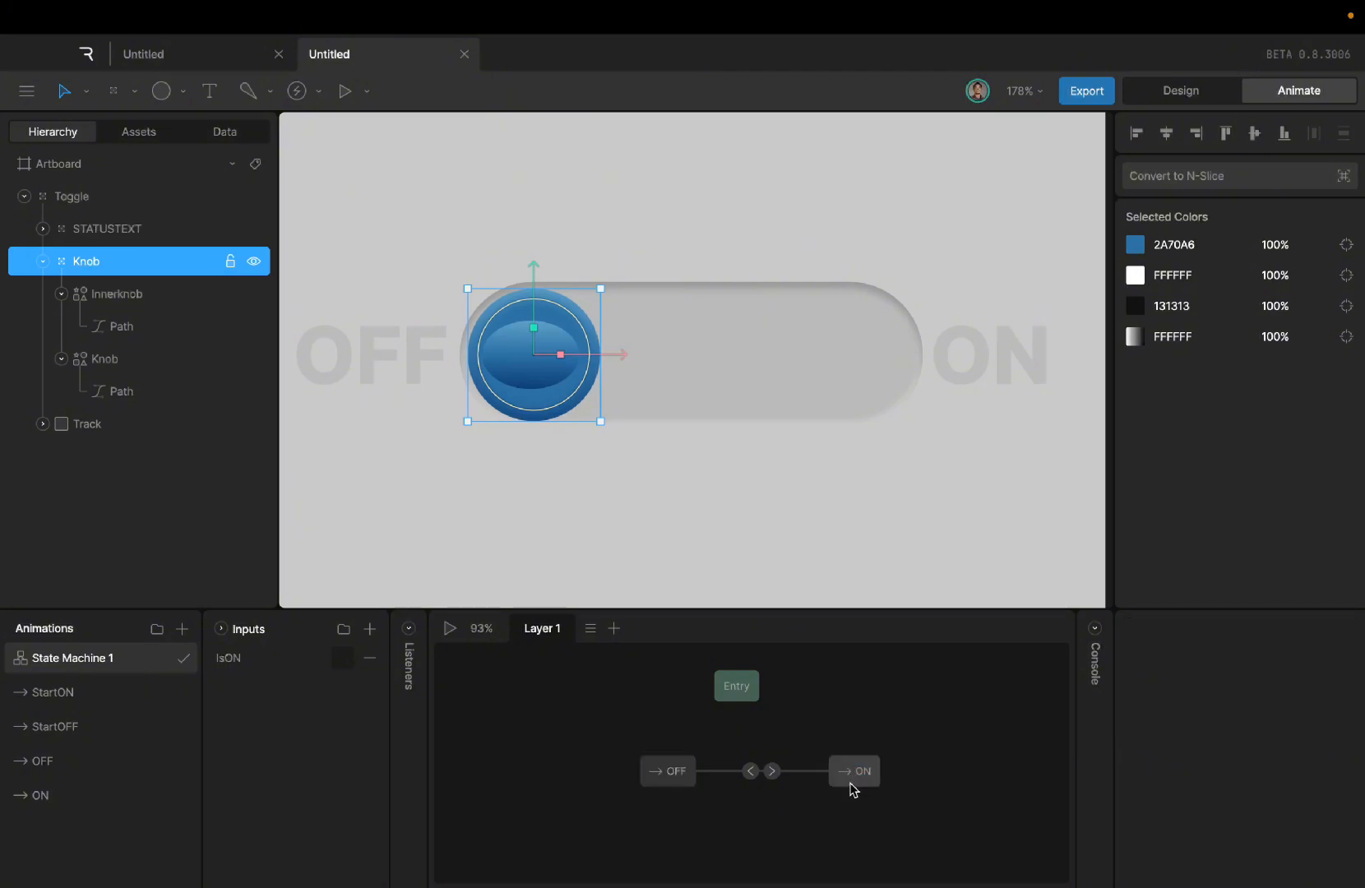
{"action": "left_click", "coordinate": [683, 778]}
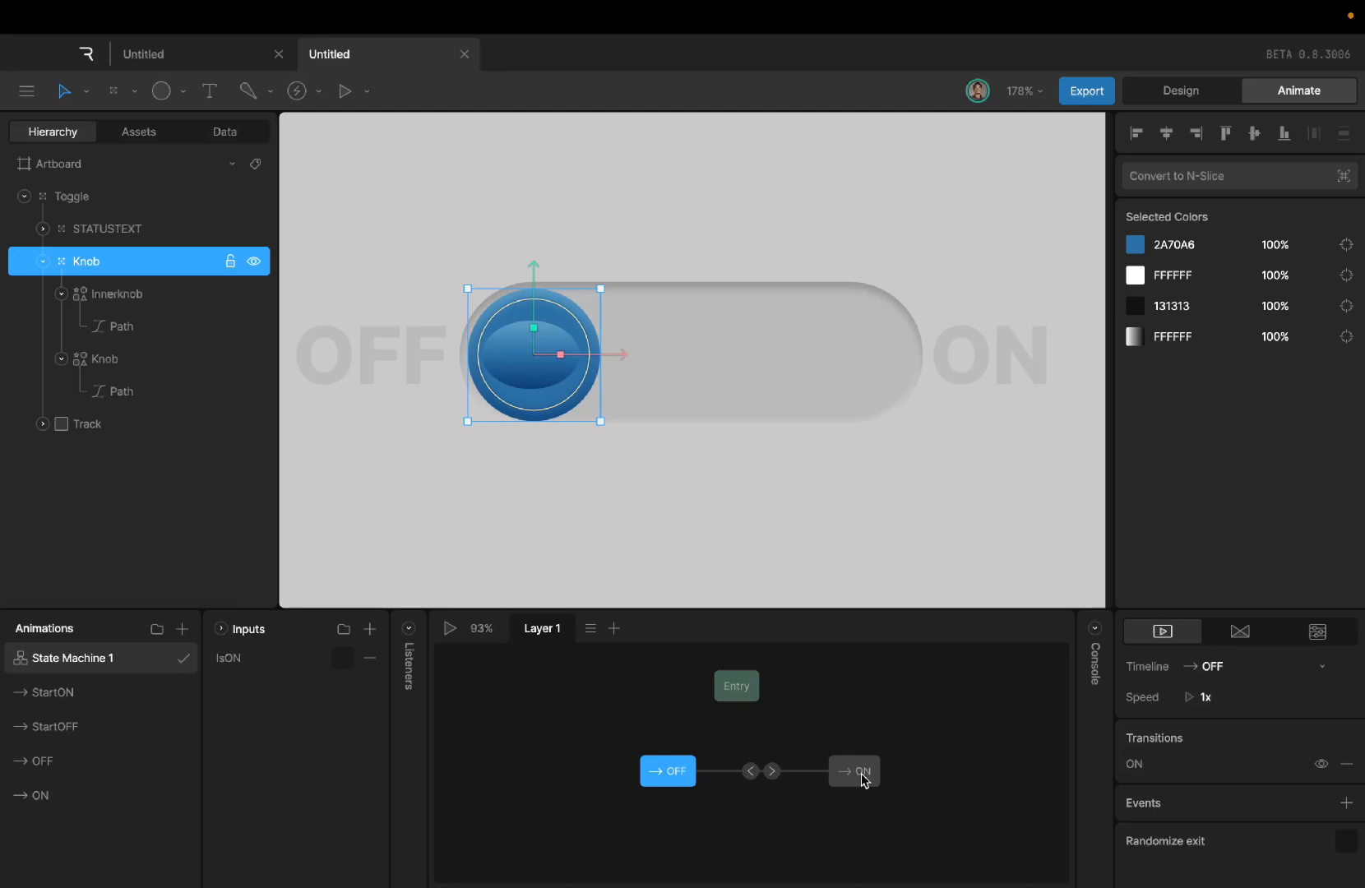
{"action": "left_click", "coordinate": [861, 776], "text": "shift"}
{"action": "key", "text": "Escape"}
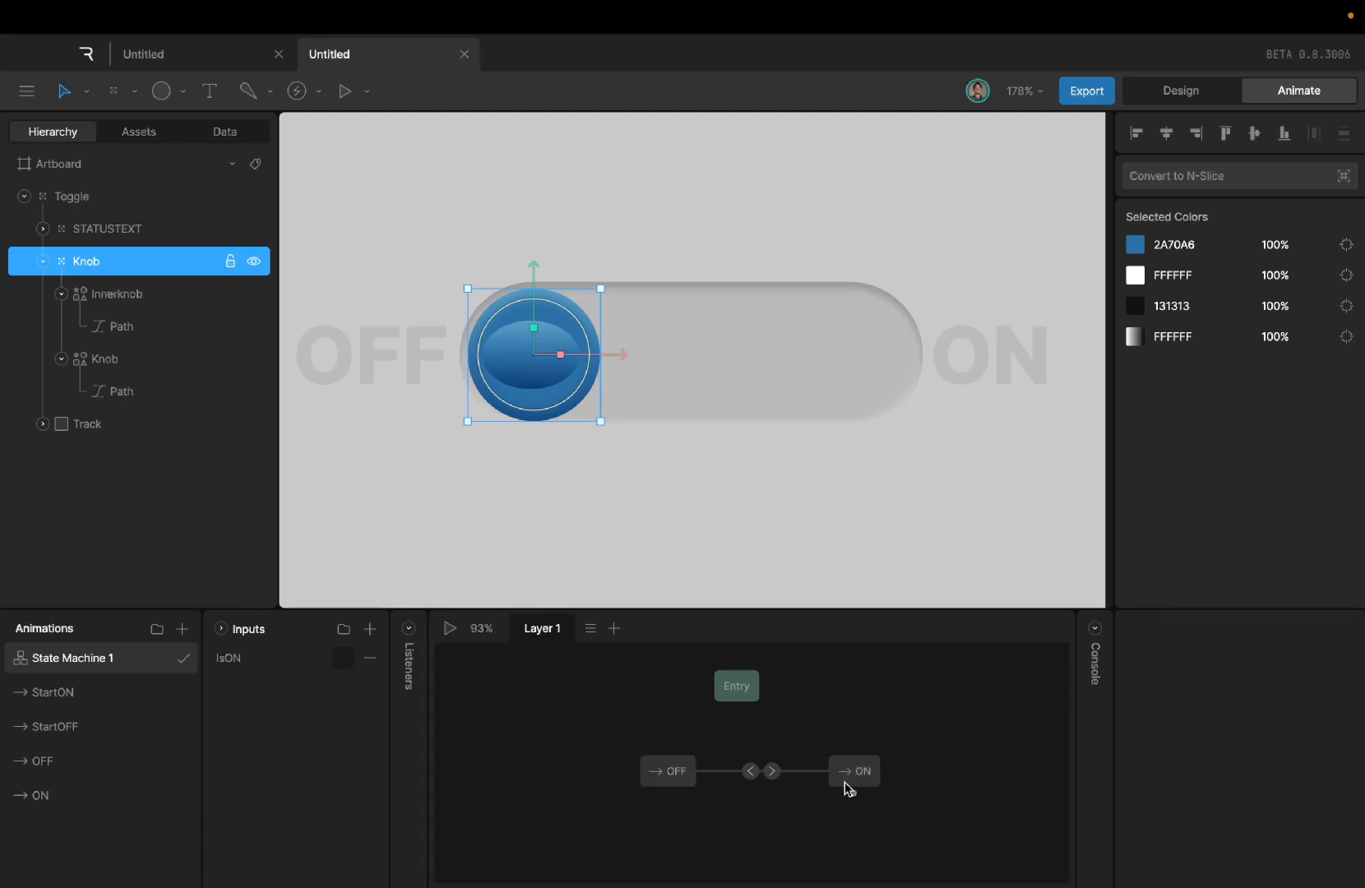
Step: Move the OFF and ON states down together to make room below the Entry node
{"action": "left_click", "coordinate": [670, 774]}
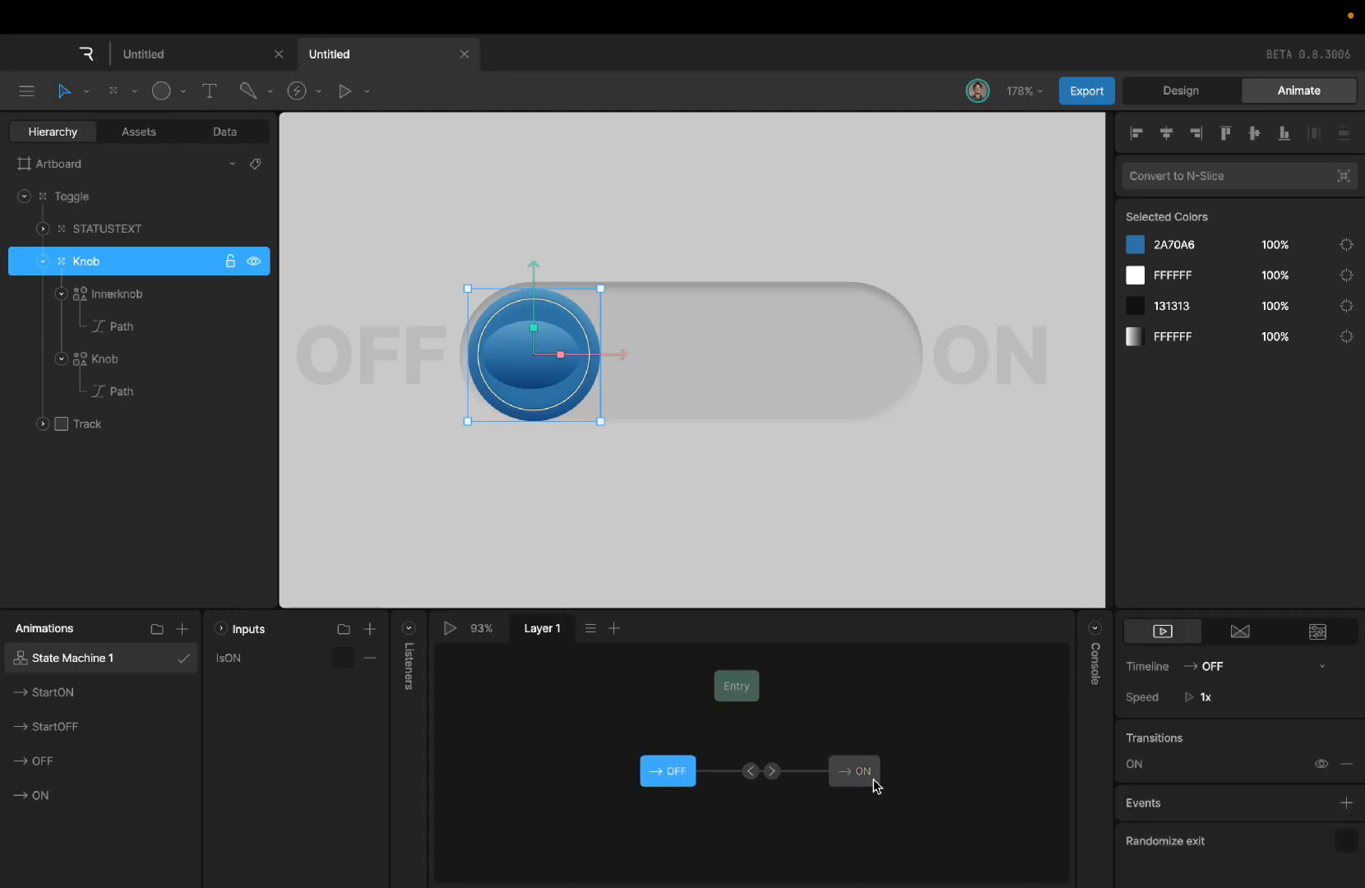
{"action": "left_click", "coordinate": [861, 773], "text": "shift"}
{"action": "left_click_drag", "start_coordinate": [876, 785], "coordinate": [848, 882]}
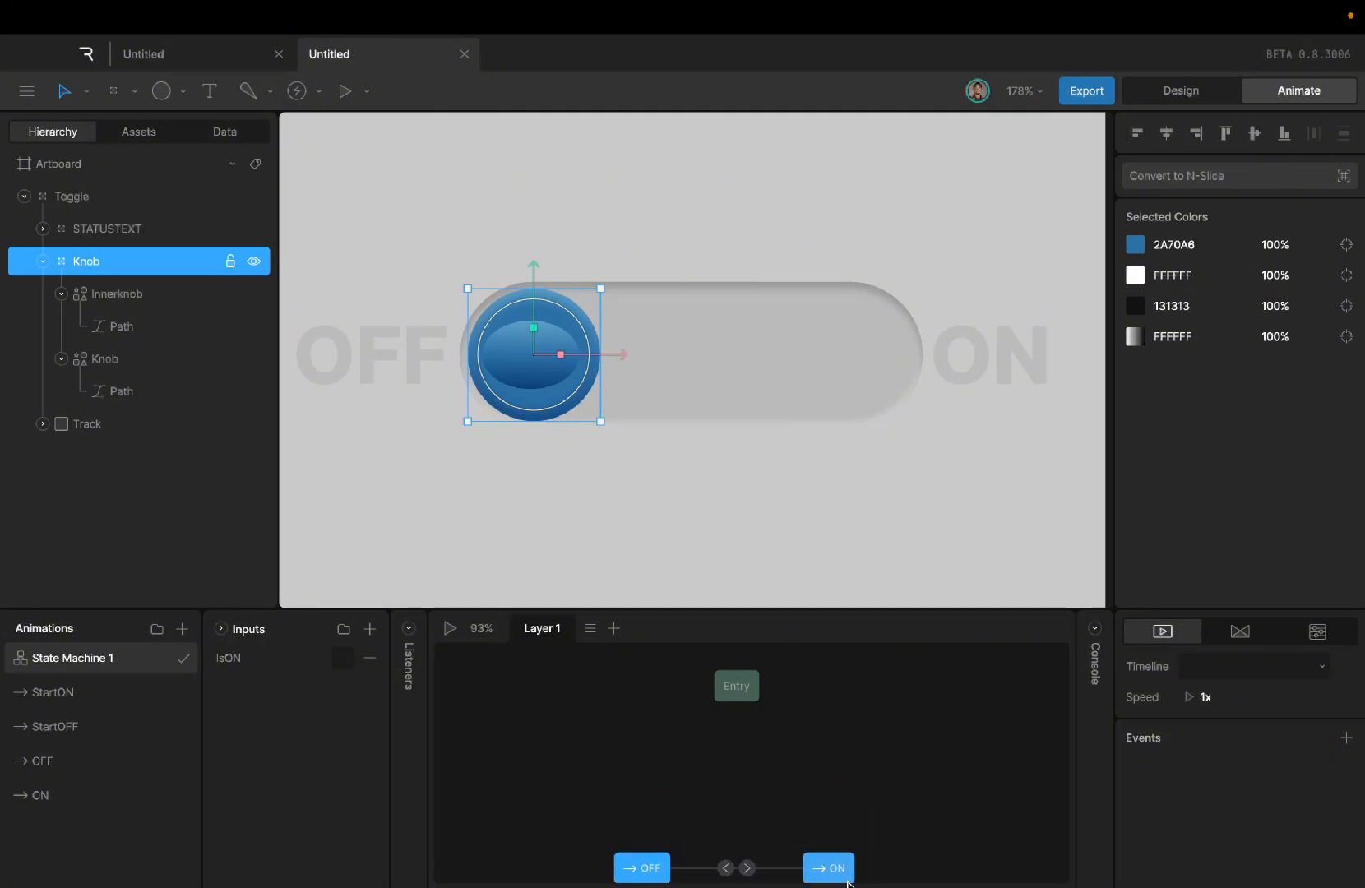
{"action": "scroll", "coordinate": [617, 778], "scroll_direction": "down", "scroll_amount": 3}
{"action": "scroll", "coordinate": [615, 781], "scroll_direction": "up", "scroll_amount": 4}
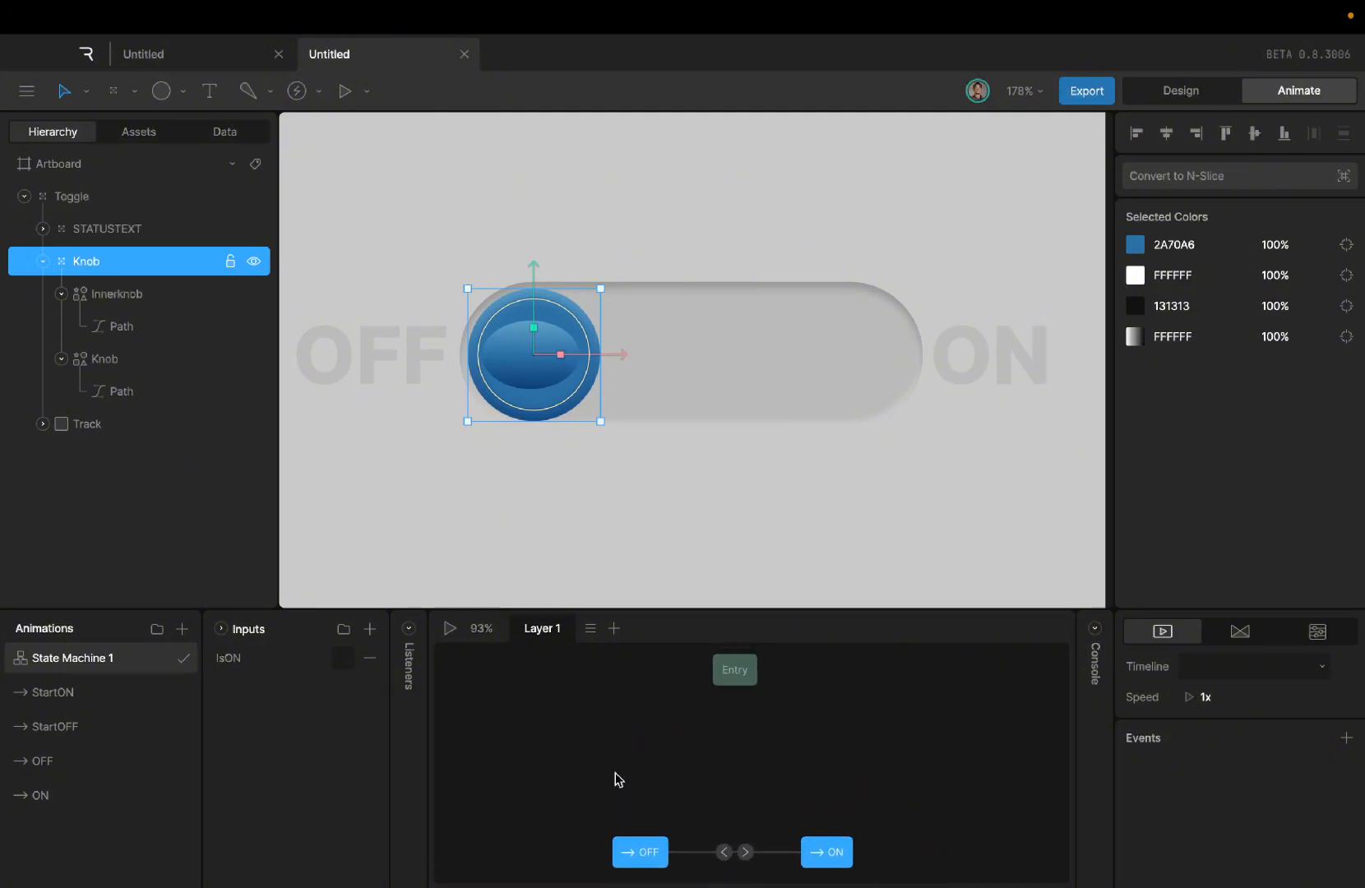
{"action": "left_click", "coordinate": [600, 790]}
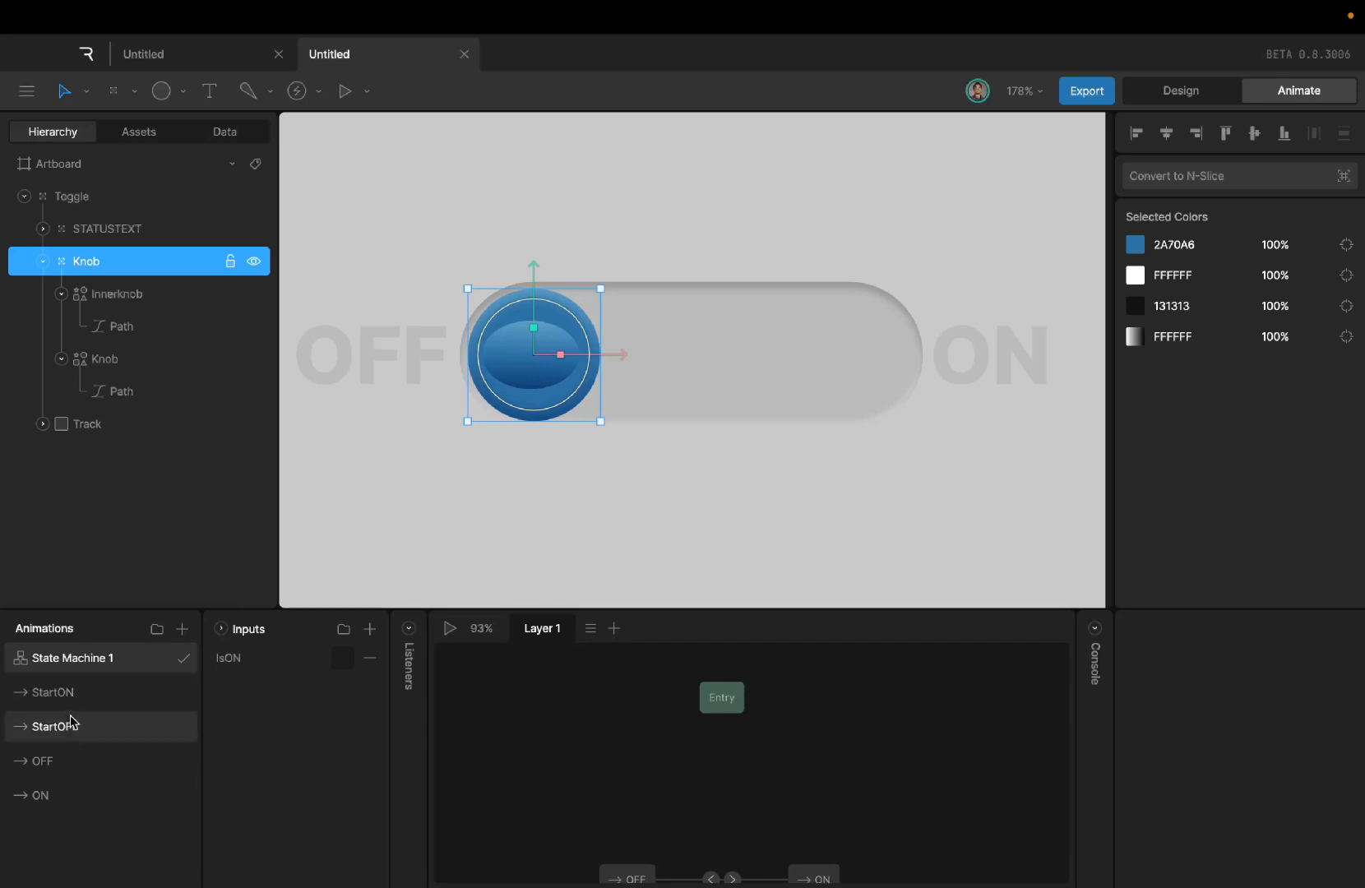
Step: Add the StartOFF and StartON animations as states side by side below Entry, and create transitions from Entry to each
{"action": "left_click_drag", "start_coordinate": [64, 734], "coordinate": [627, 776]}
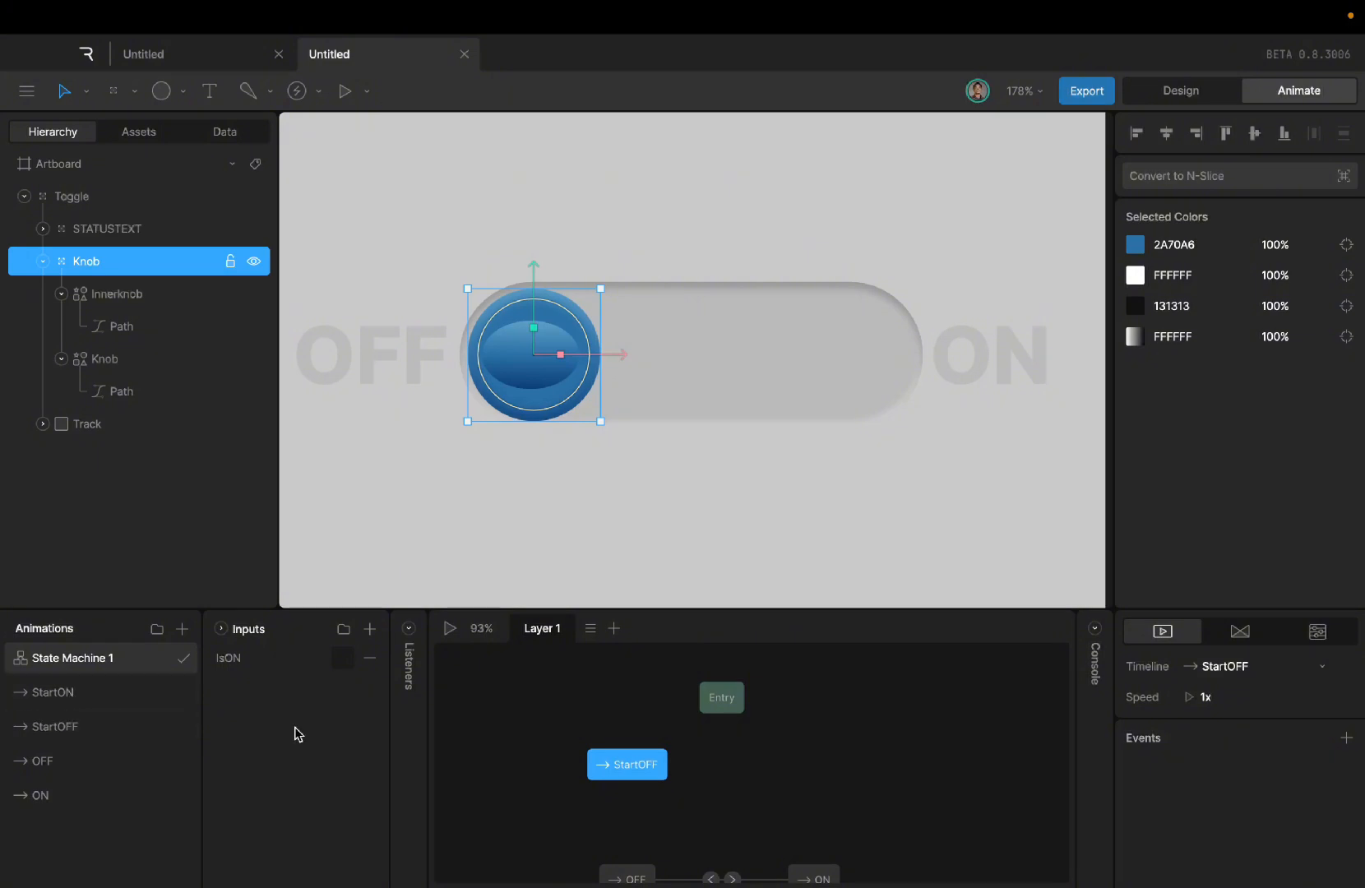
{"action": "left_click_drag", "start_coordinate": [57, 698], "coordinate": [813, 772]}
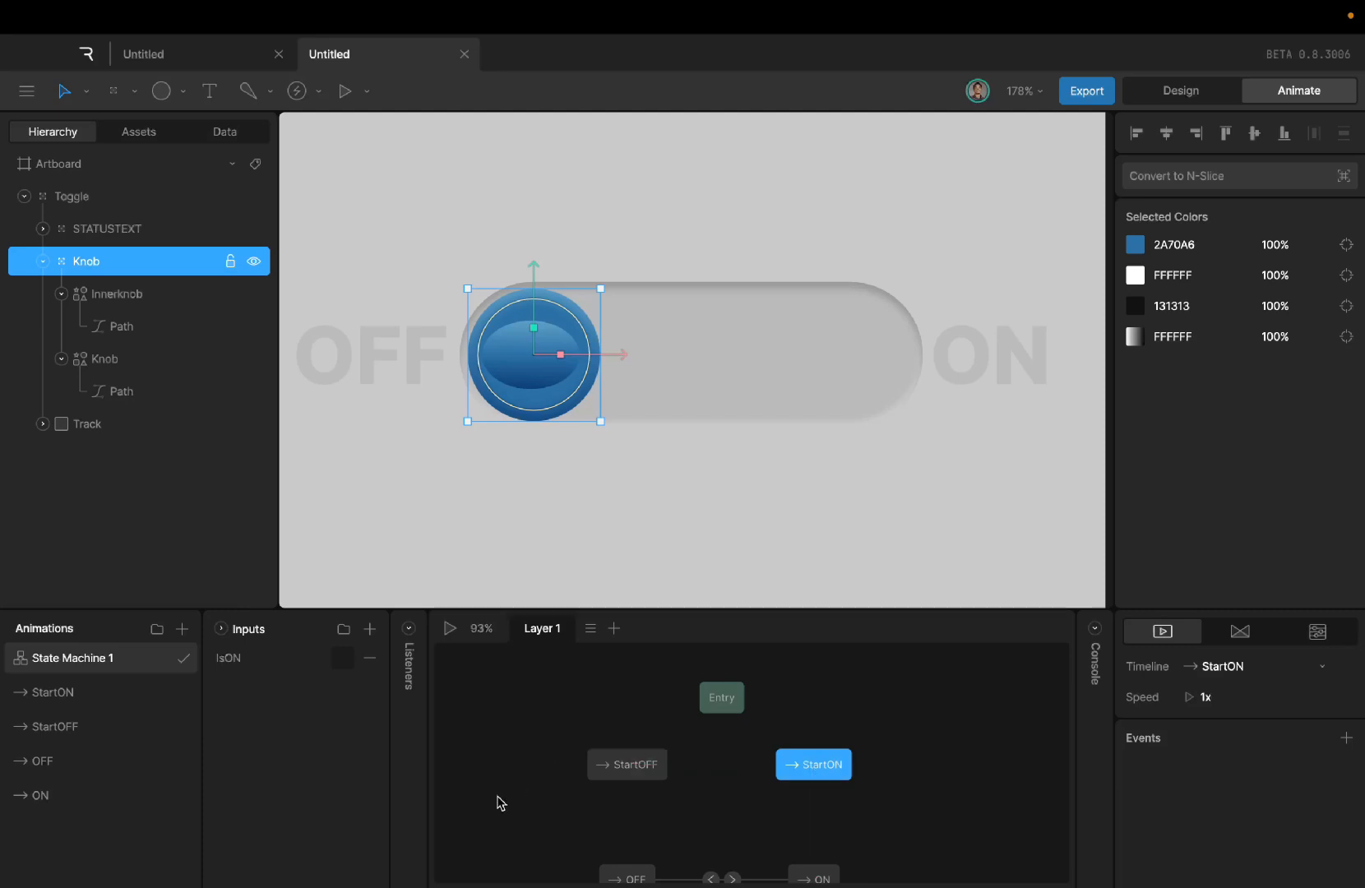
{"action": "mouse_move", "coordinate": [686, 732]}
{"action": "left_click_drag", "start_coordinate": [695, 718], "coordinate": [640, 739]}
{"action": "mouse_move", "coordinate": [753, 724]}
{"action": "left_click_drag", "start_coordinate": [754, 723], "coordinate": [795, 759]}
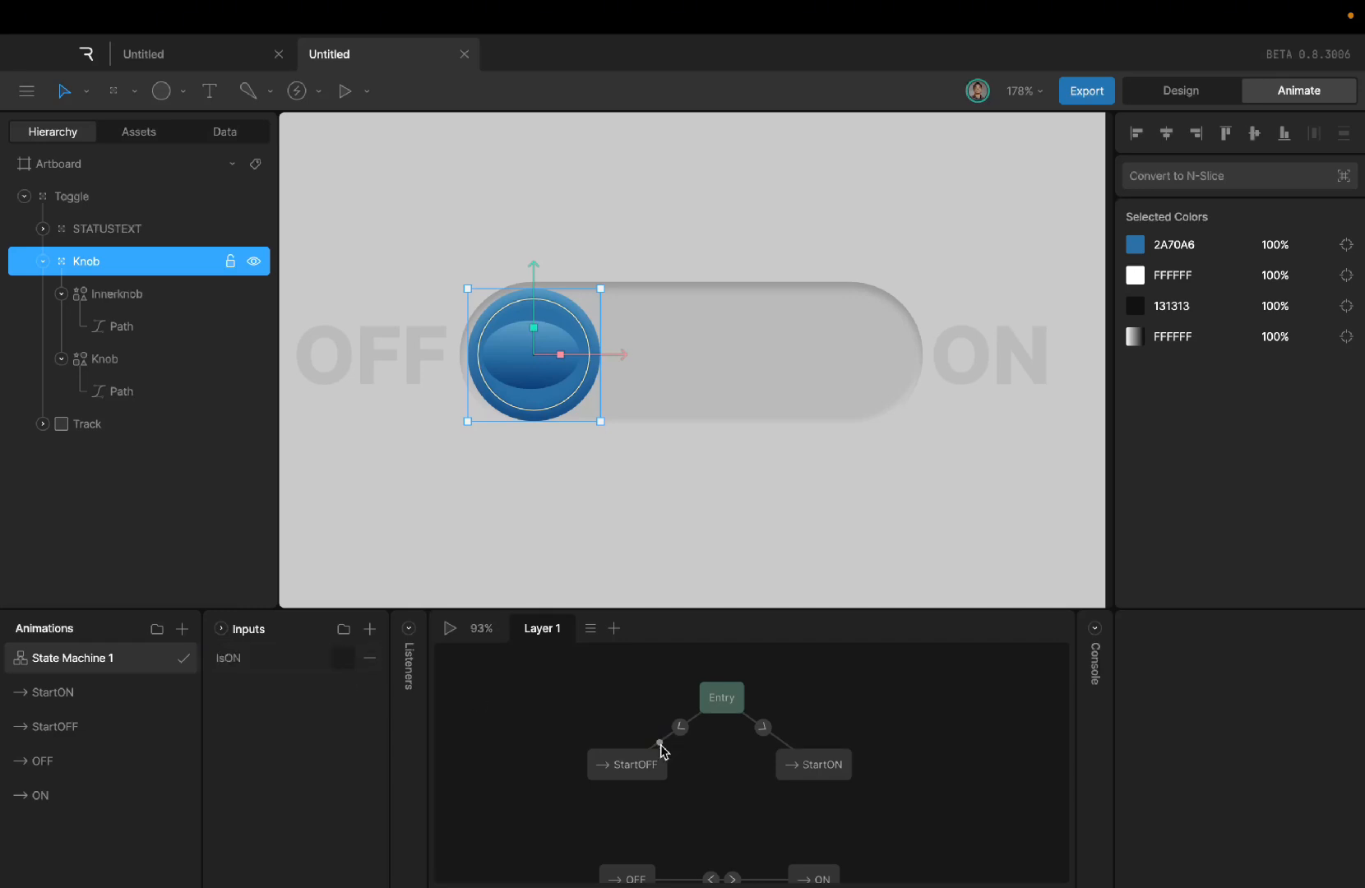
Step: Give the Entry to StartOFF transition the condition that IsON is false
{"action": "left_click", "coordinate": [680, 729]}
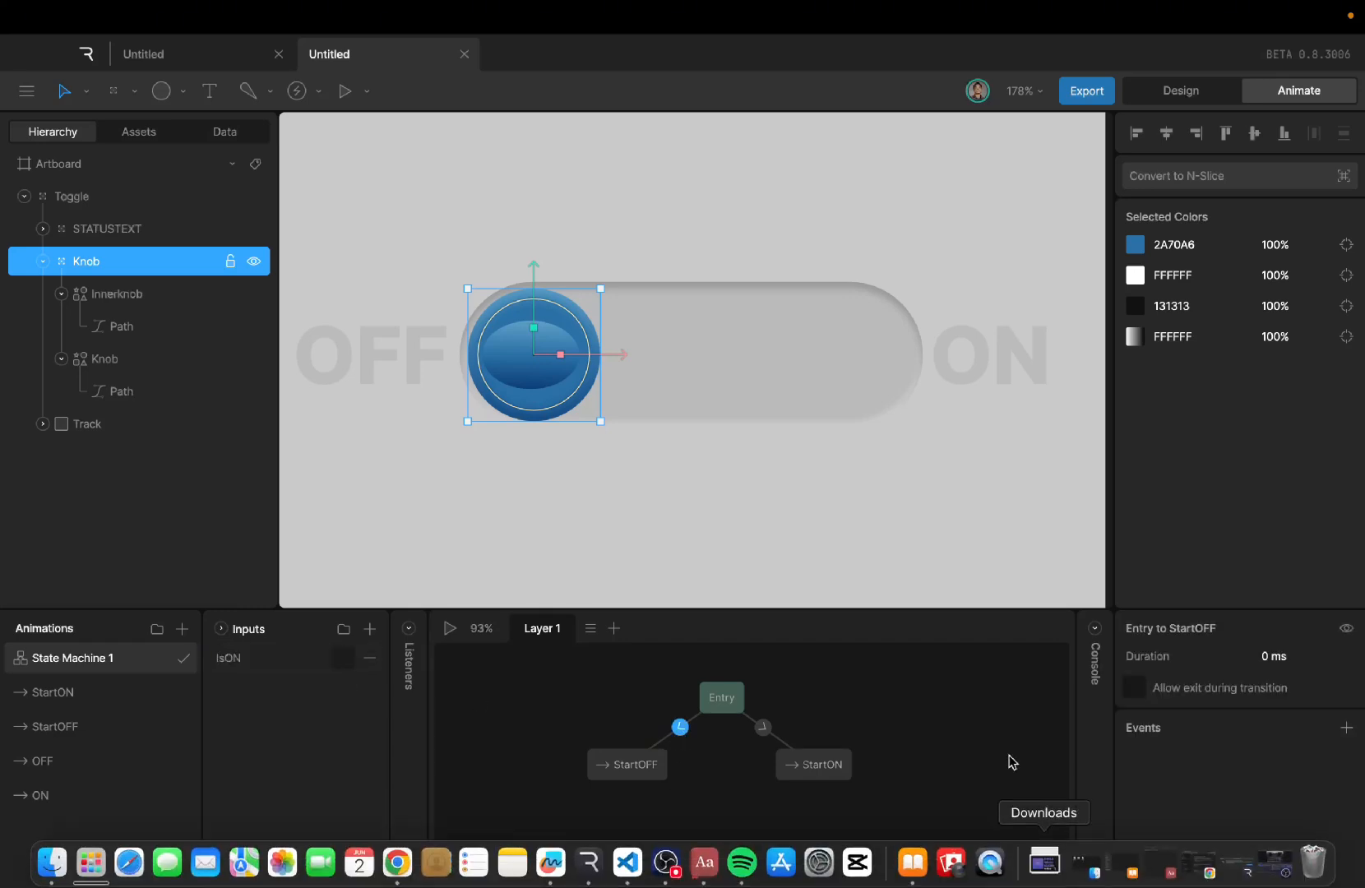
{"action": "left_click", "coordinate": [1053, 868]}
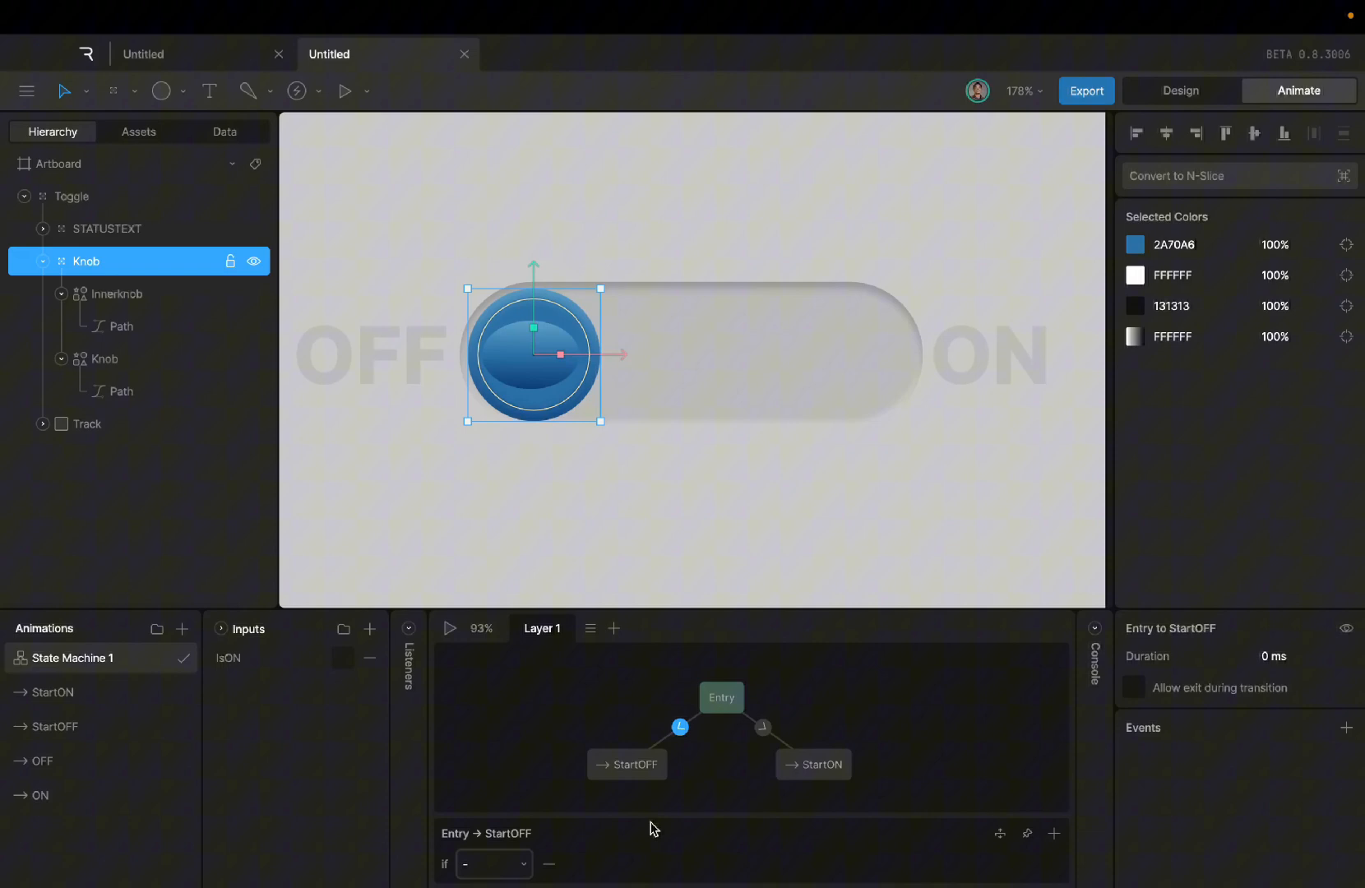
{"action": "left_click", "coordinate": [481, 862]}
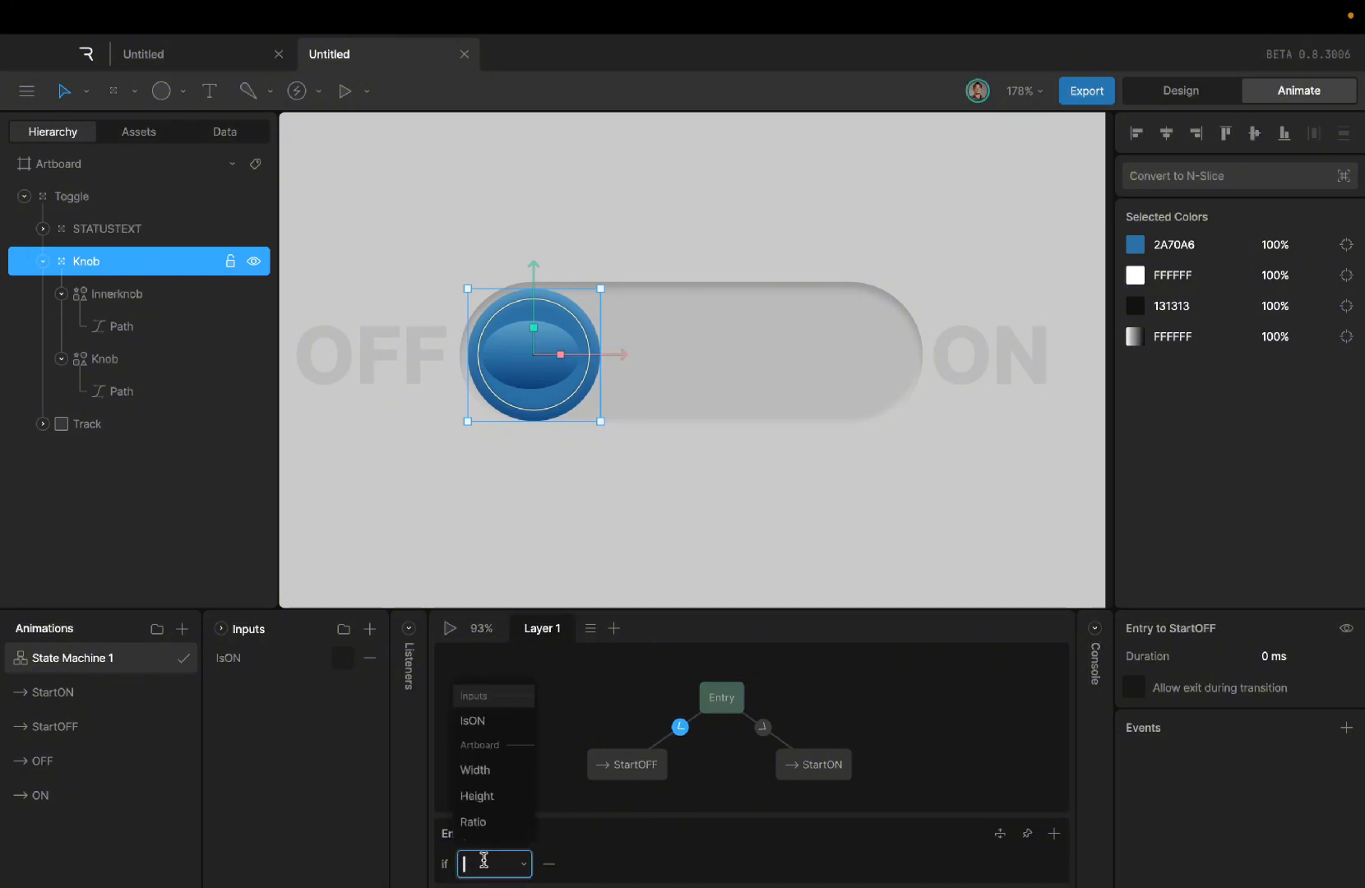
{"action": "left_click", "coordinate": [487, 724]}
{"action": "left_click", "coordinate": [598, 874]}
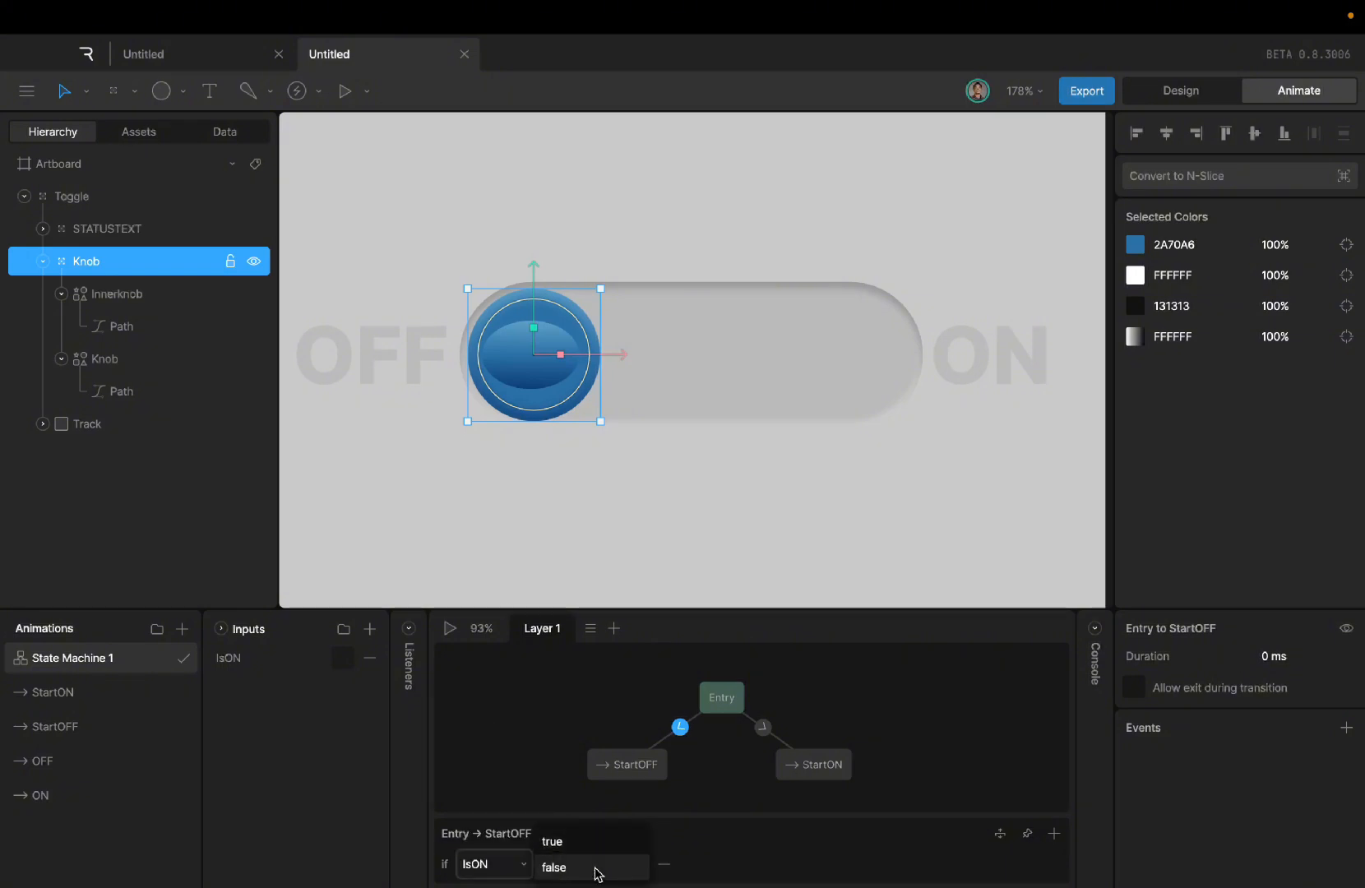
{"action": "left_click", "coordinate": [595, 868]}
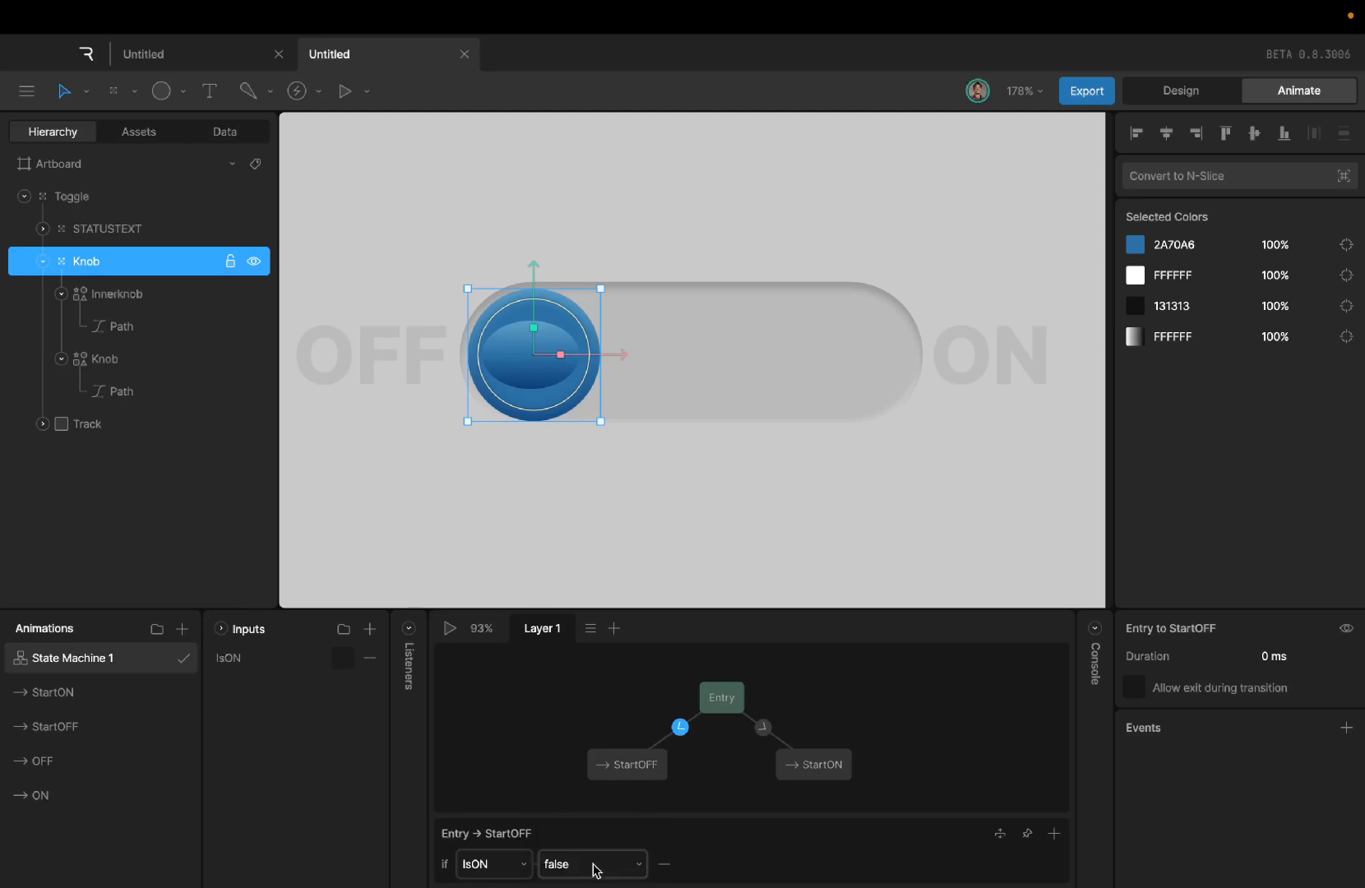
Step: Add an IsON condition to the Entry to StartON transition and check both Entry transitions
{"action": "left_click", "coordinate": [764, 728]}
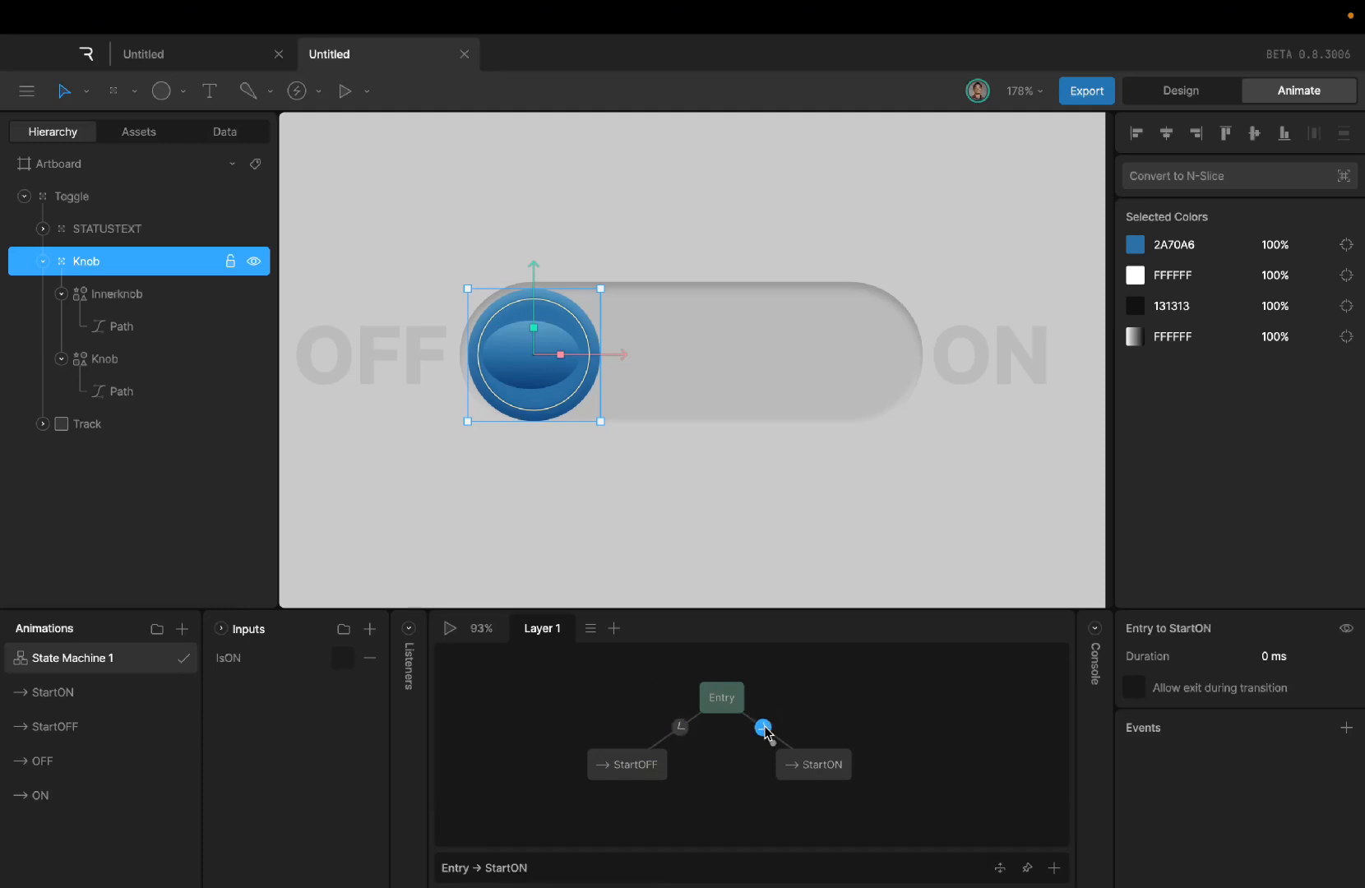
{"action": "left_click", "coordinate": [1054, 868]}
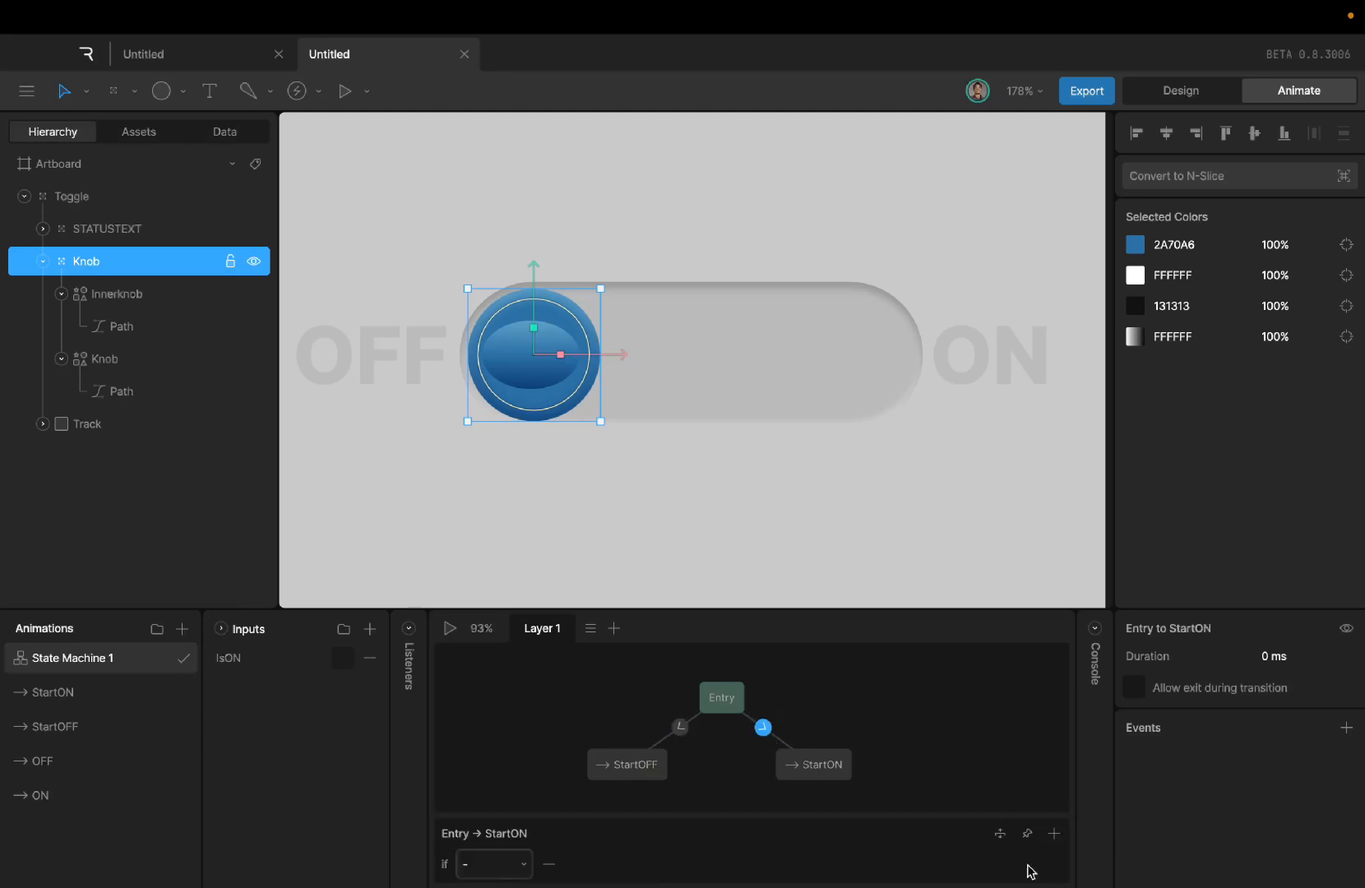
{"action": "left_click", "coordinate": [475, 865]}
{"action": "left_click", "coordinate": [473, 722]}
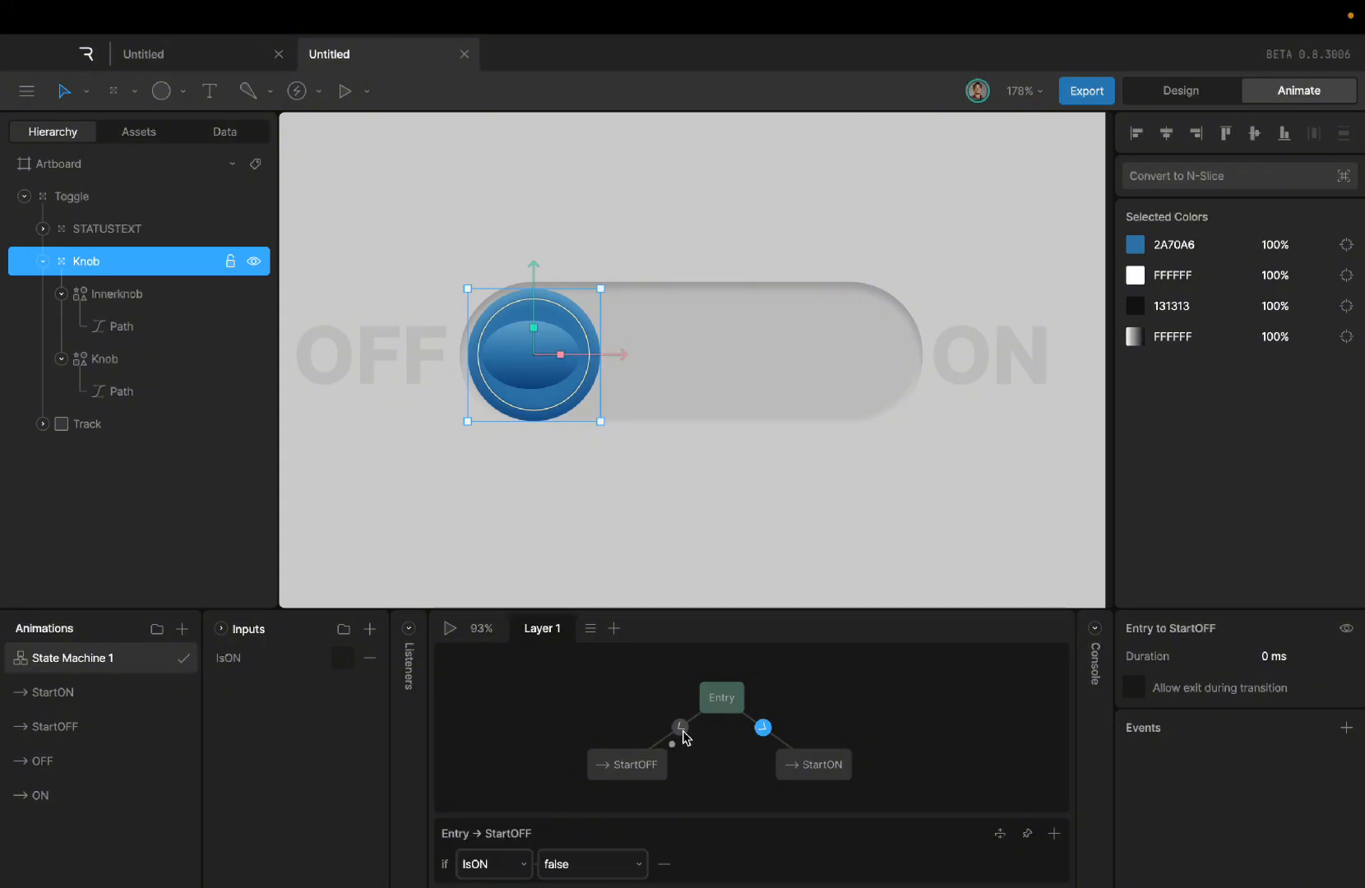
{"action": "left_click", "coordinate": [679, 726]}
{"action": "left_click", "coordinate": [762, 727]}
{"action": "left_click", "coordinate": [518, 709]}
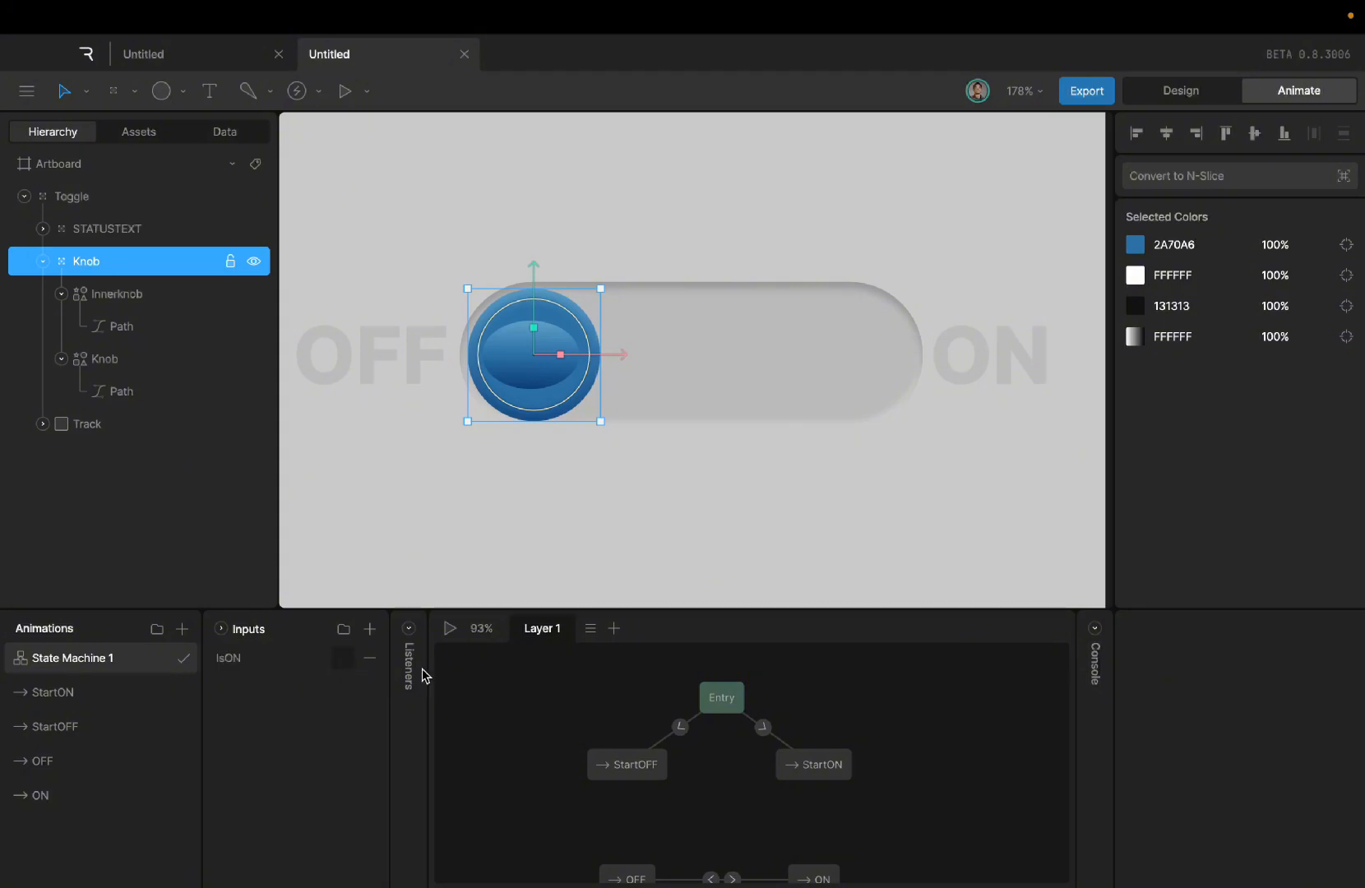
Step: Play the state machine with IsON off, and play it again with IsON enabled
{"action": "left_click", "coordinate": [449, 639]}
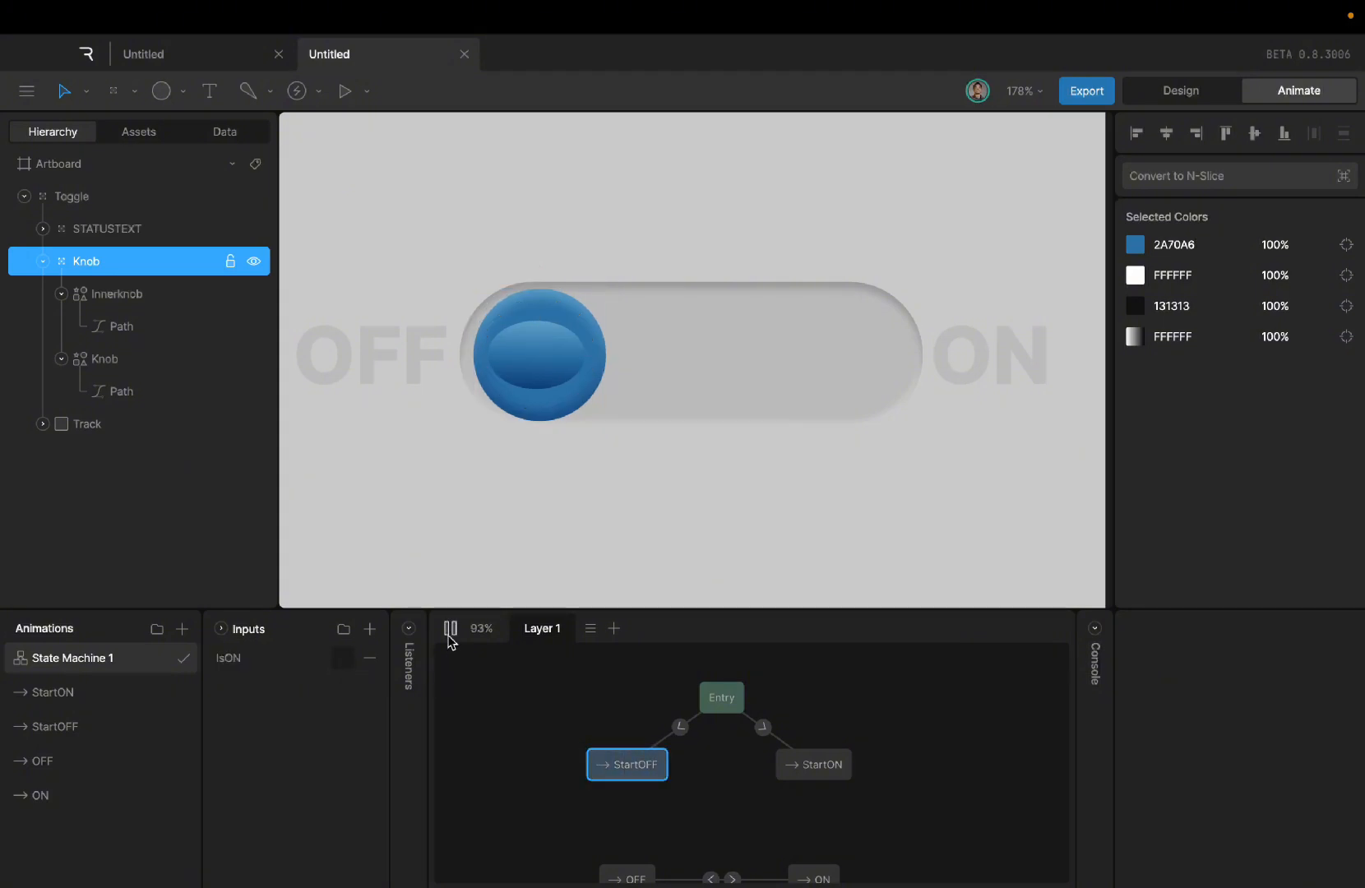
{"action": "left_click", "coordinate": [450, 639]}
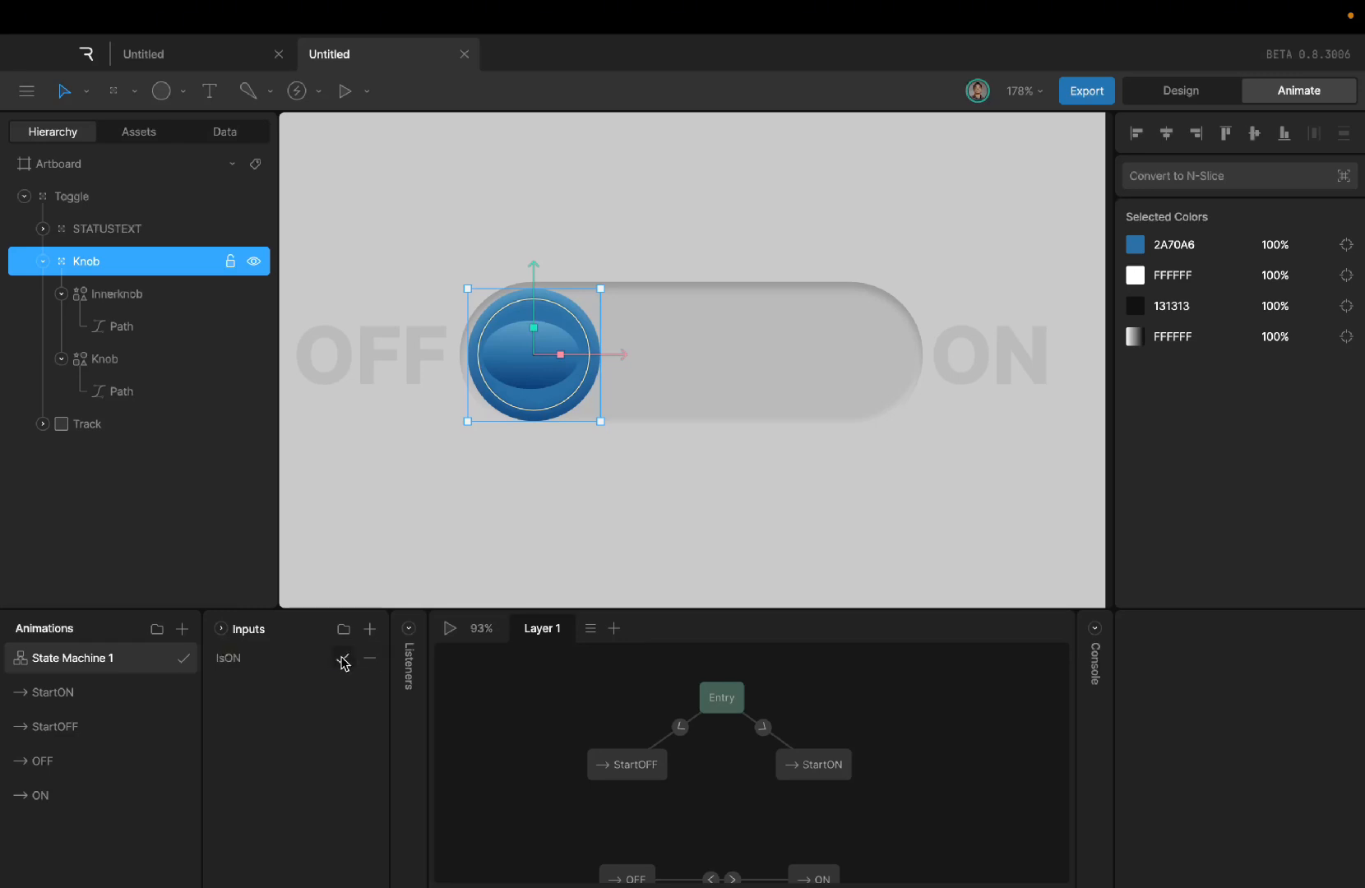
{"action": "left_click", "coordinate": [344, 659]}
{"action": "left_click", "coordinate": [450, 628]}
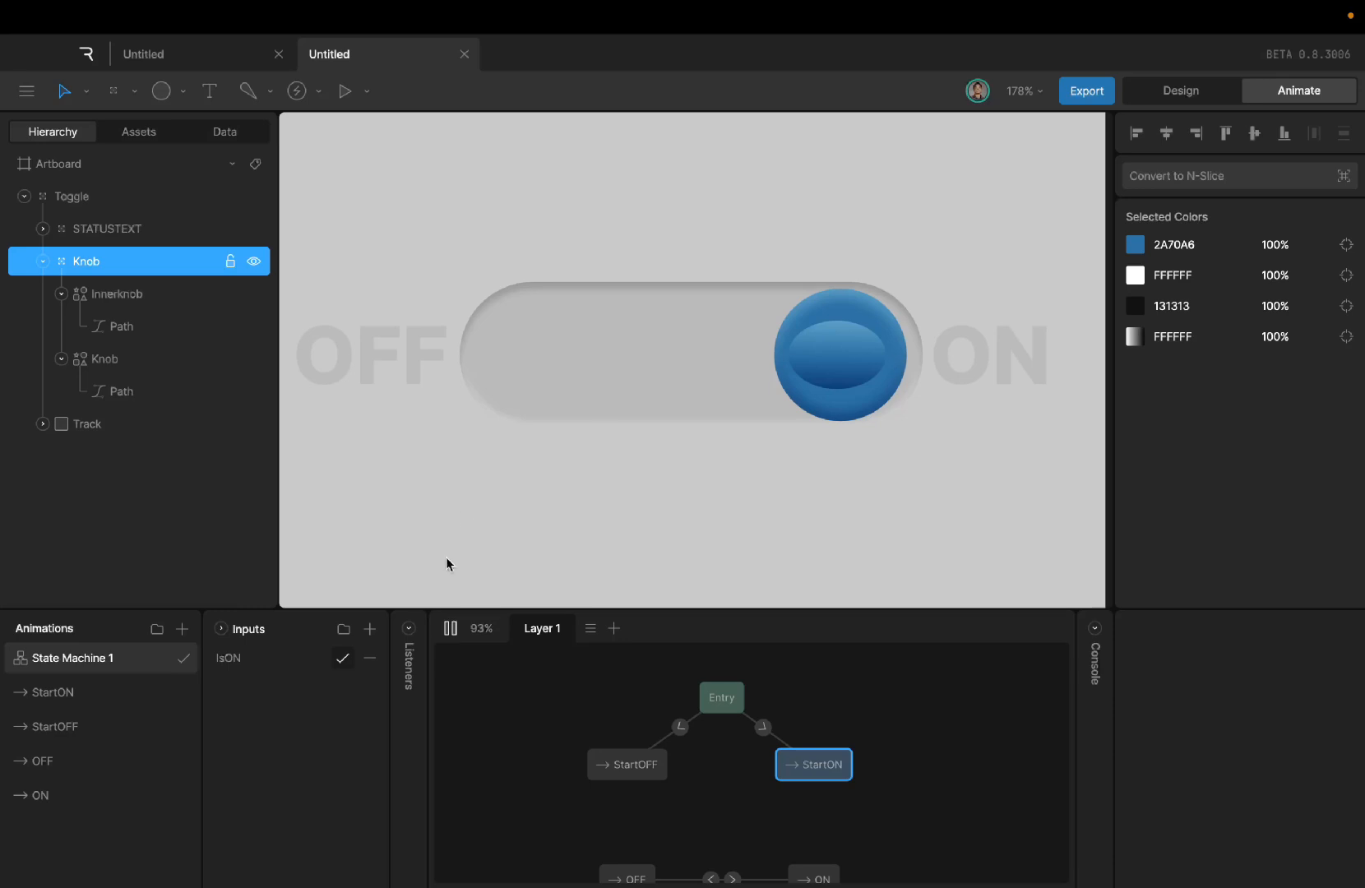
{"action": "left_click", "coordinate": [352, 659]}
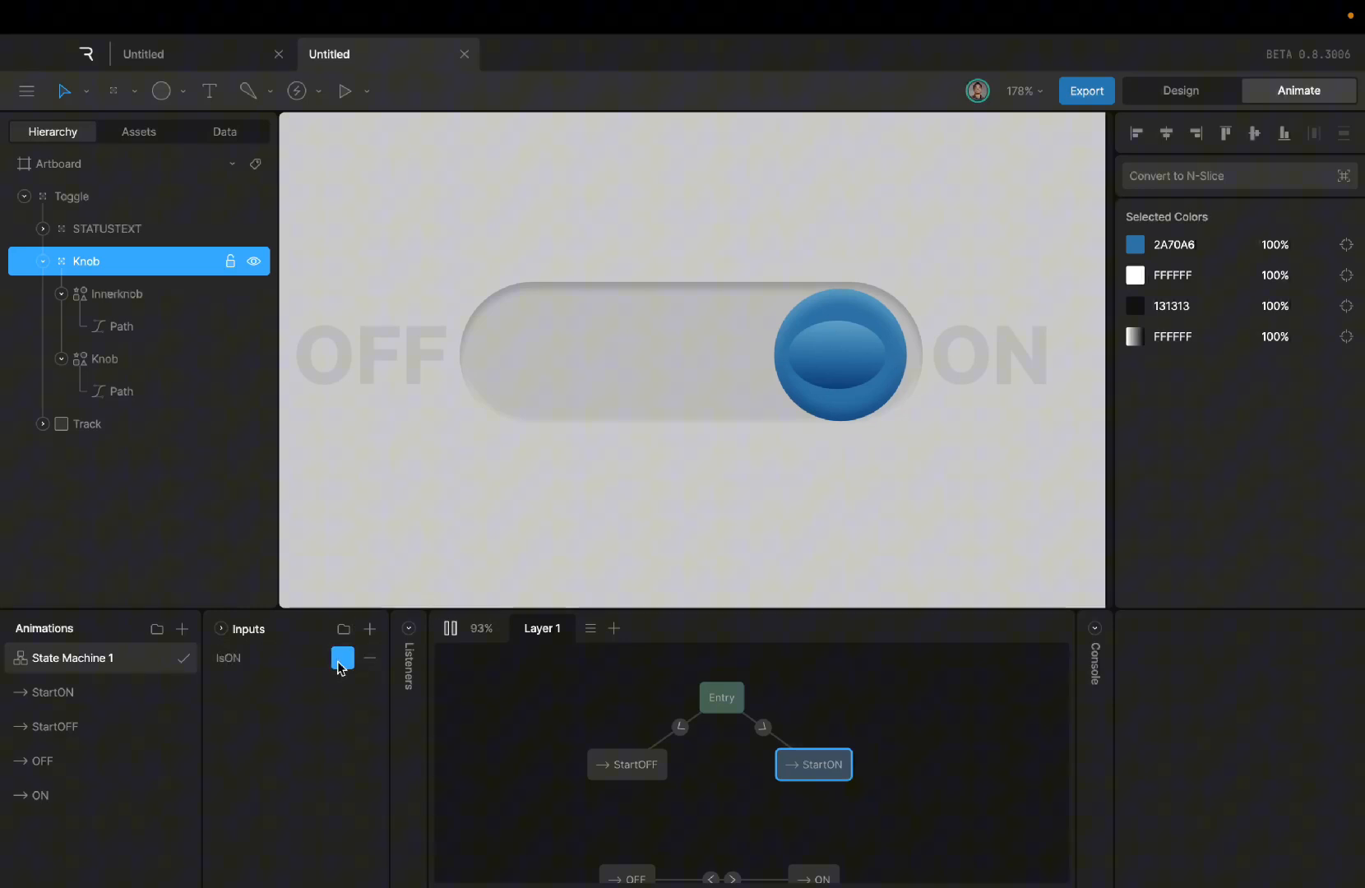
{"action": "left_click", "coordinate": [452, 630]}
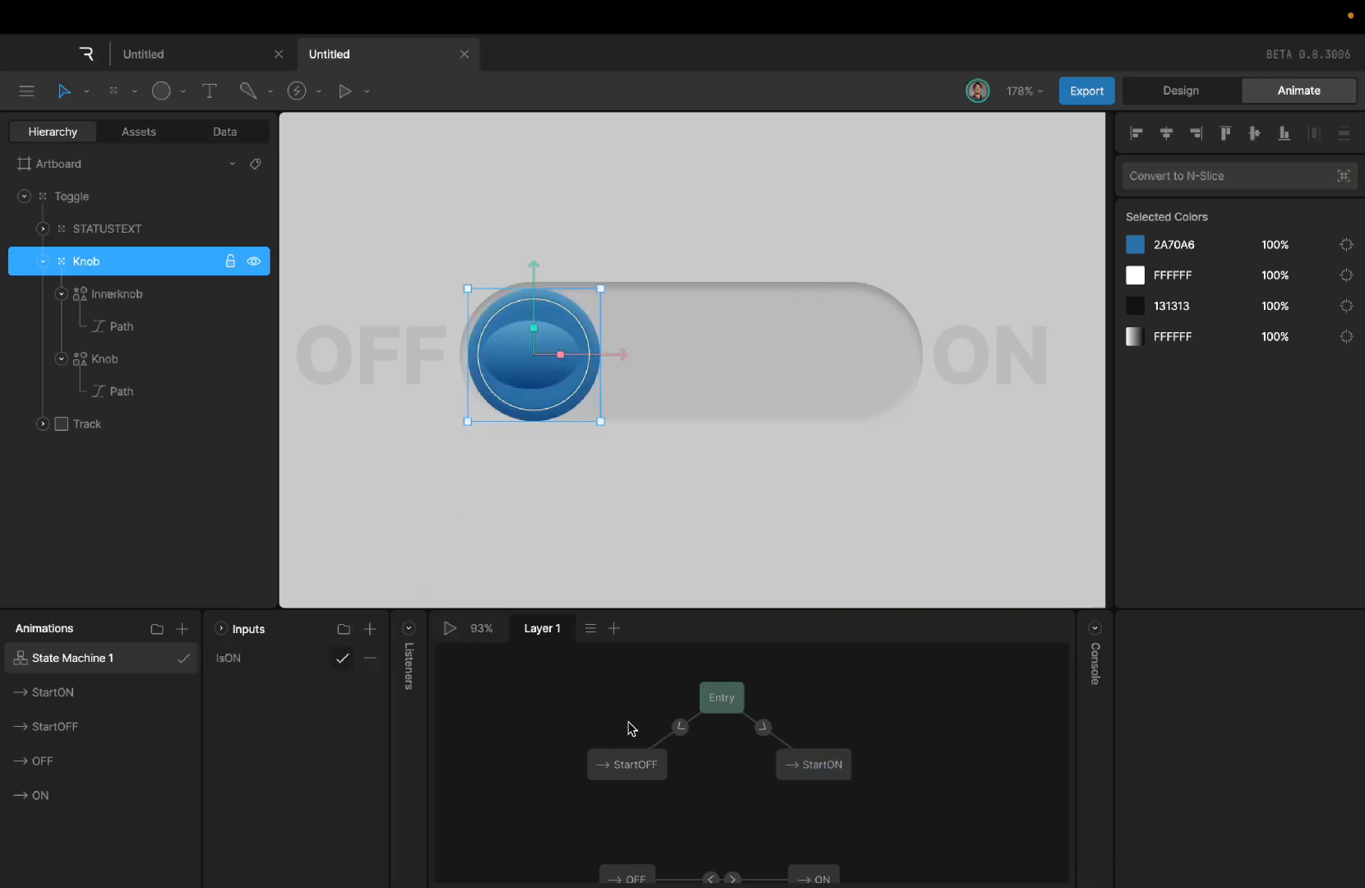
Step: Swap the timelines of the OFF and ON states, and create transitions from StartOFF to ON and from StartON to OFF
{"action": "scroll", "coordinate": [631, 727], "scroll_direction": "down", "scroll_amount": 3}
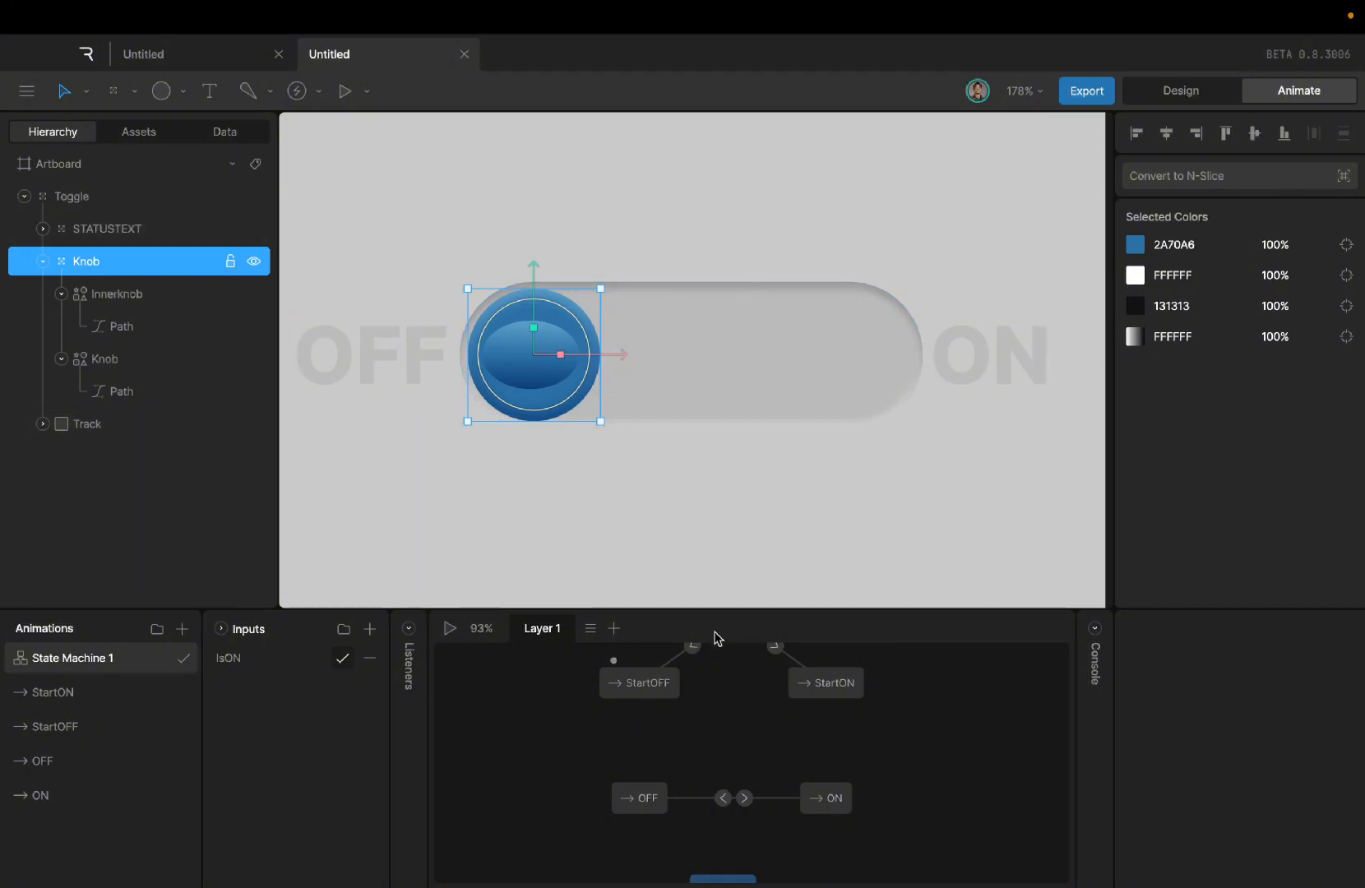
{"action": "scroll", "coordinate": [619, 771], "scroll_direction": "down", "scroll_amount": 2}
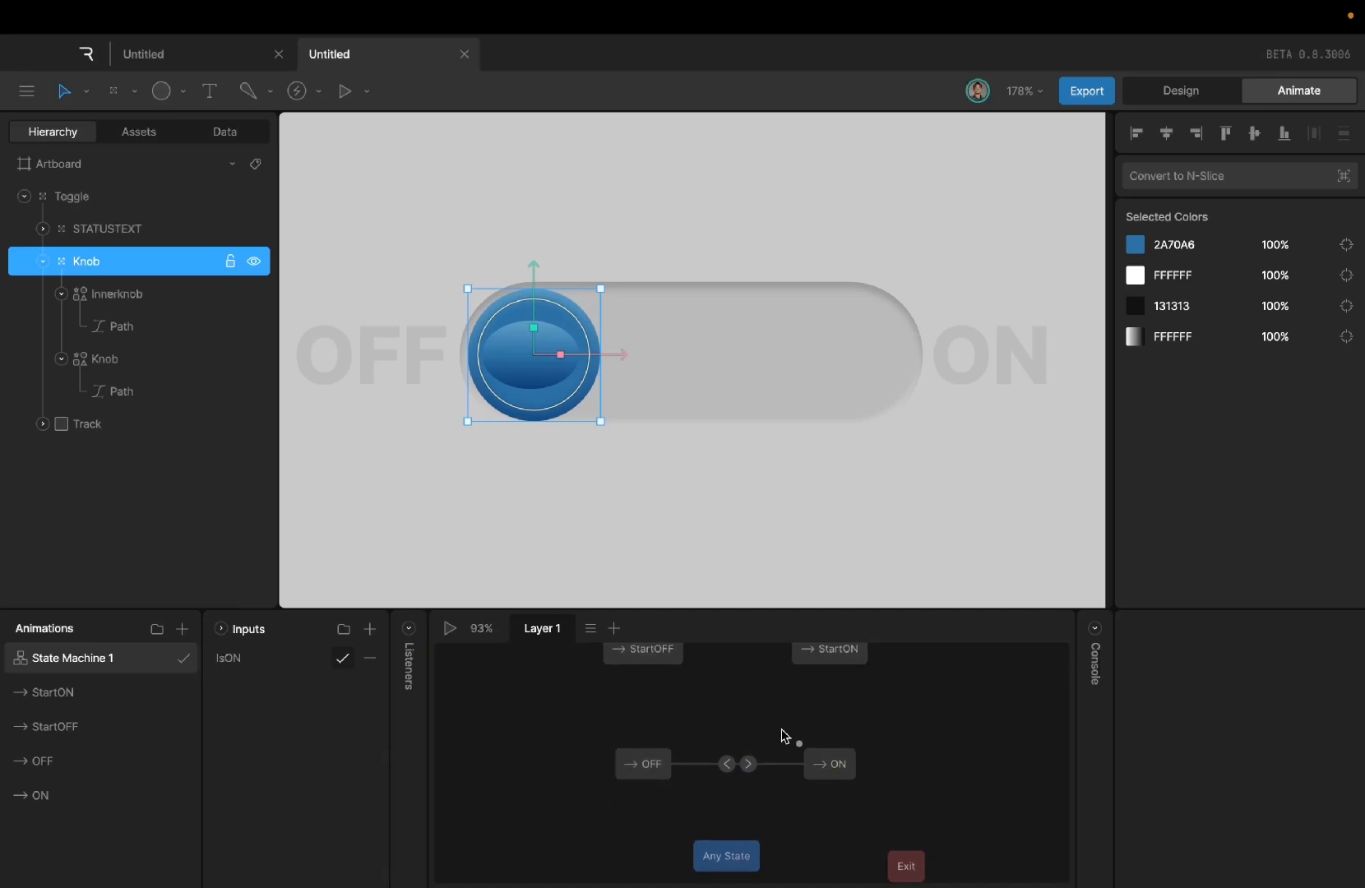
{"action": "left_click", "coordinate": [640, 762]}
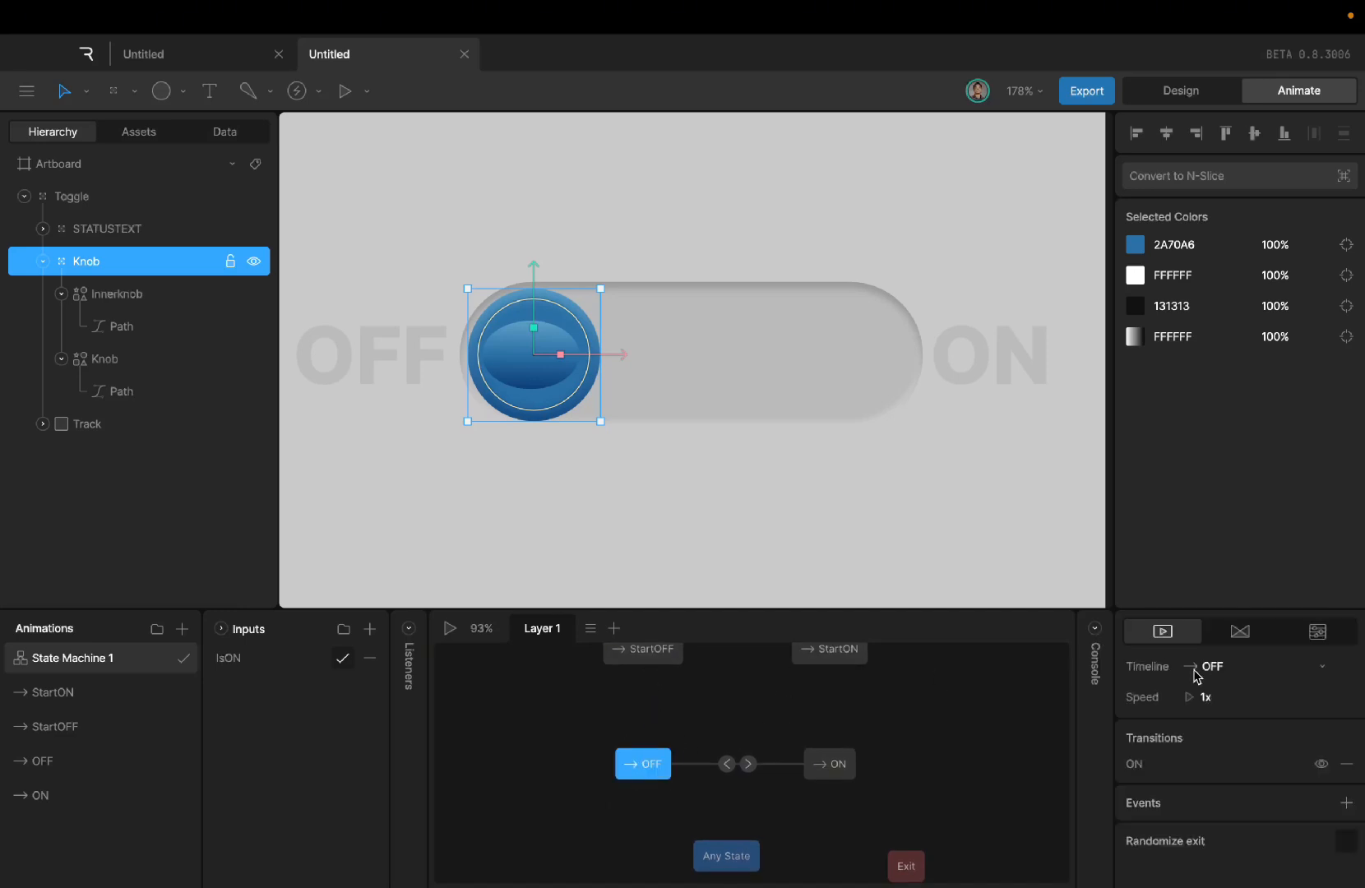
{"action": "left_click", "coordinate": [1225, 660]}
{"action": "left_click", "coordinate": [1210, 778]}
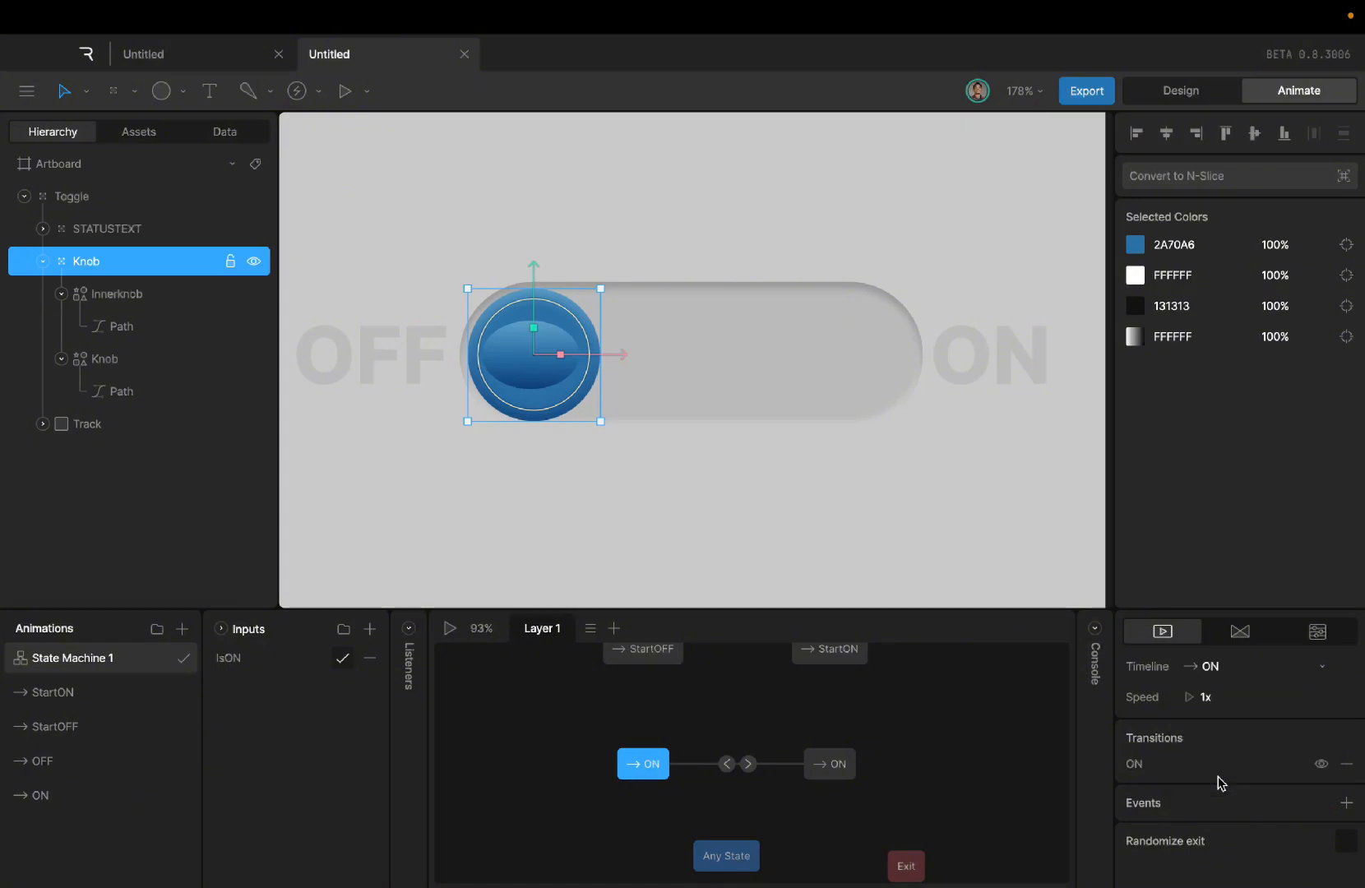
{"action": "left_click", "coordinate": [837, 766]}
{"action": "left_click", "coordinate": [1250, 666]}
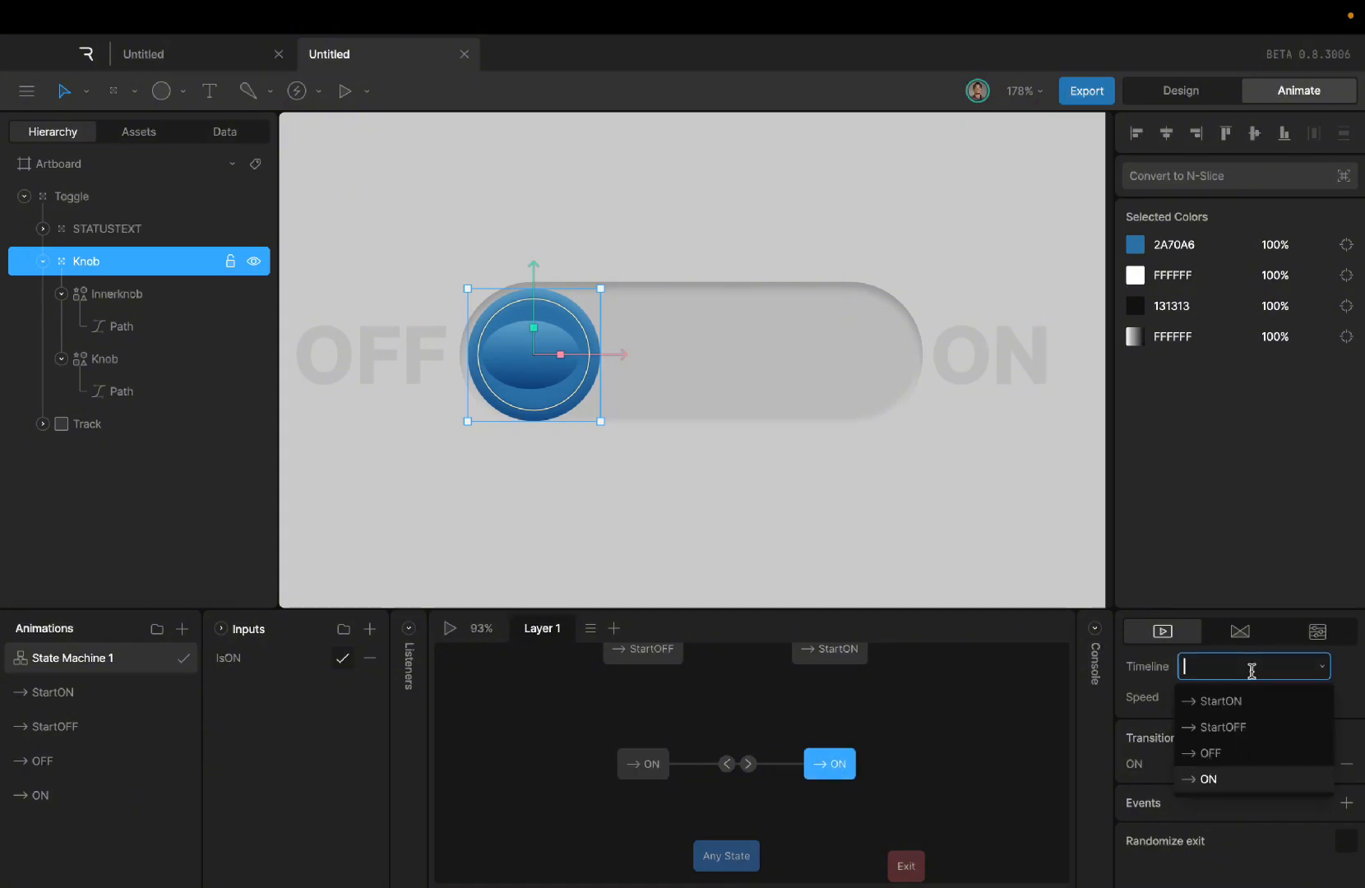
{"action": "left_click", "coordinate": [1240, 748]}
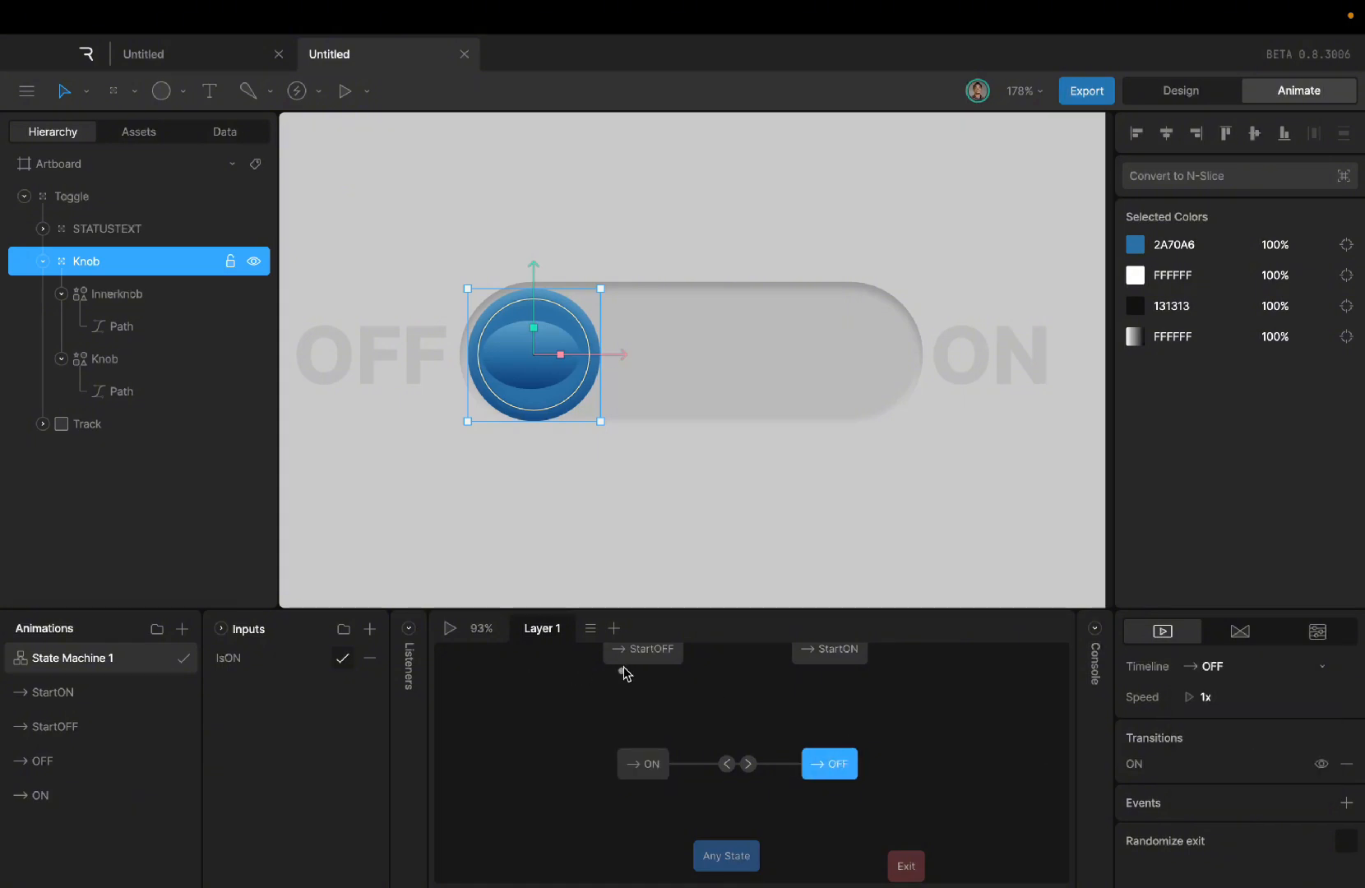
{"action": "left_click_drag", "start_coordinate": [631, 670], "coordinate": [640, 758]}
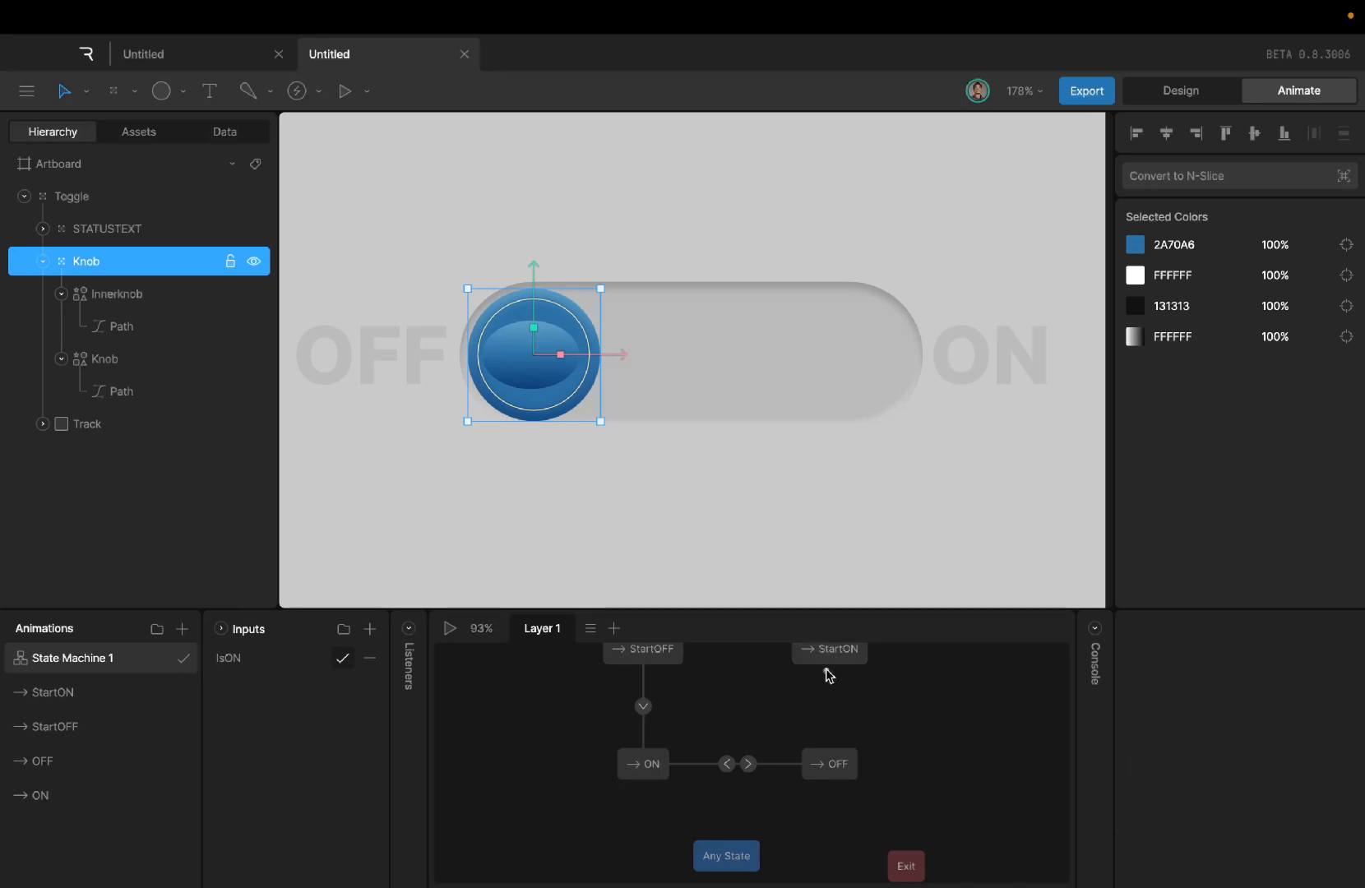
{"action": "left_click_drag", "start_coordinate": [828, 678], "coordinate": [827, 739]}
Step: Add a Trigger input named Toggle to the state machine
{"action": "left_click", "coordinate": [370, 629]}
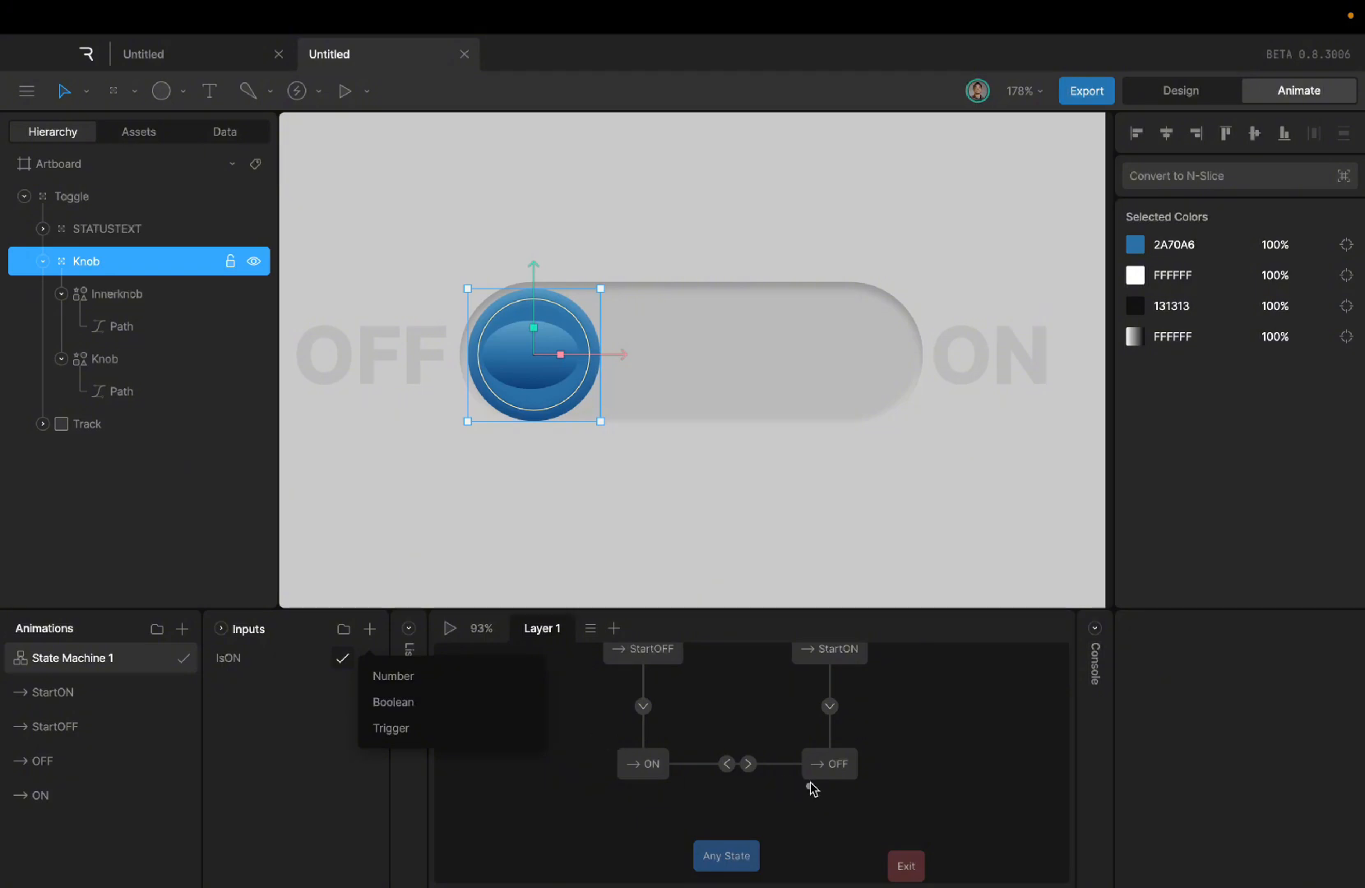
{"action": "left_click", "coordinate": [463, 731]}
{"action": "double_click", "coordinate": [266, 668]}
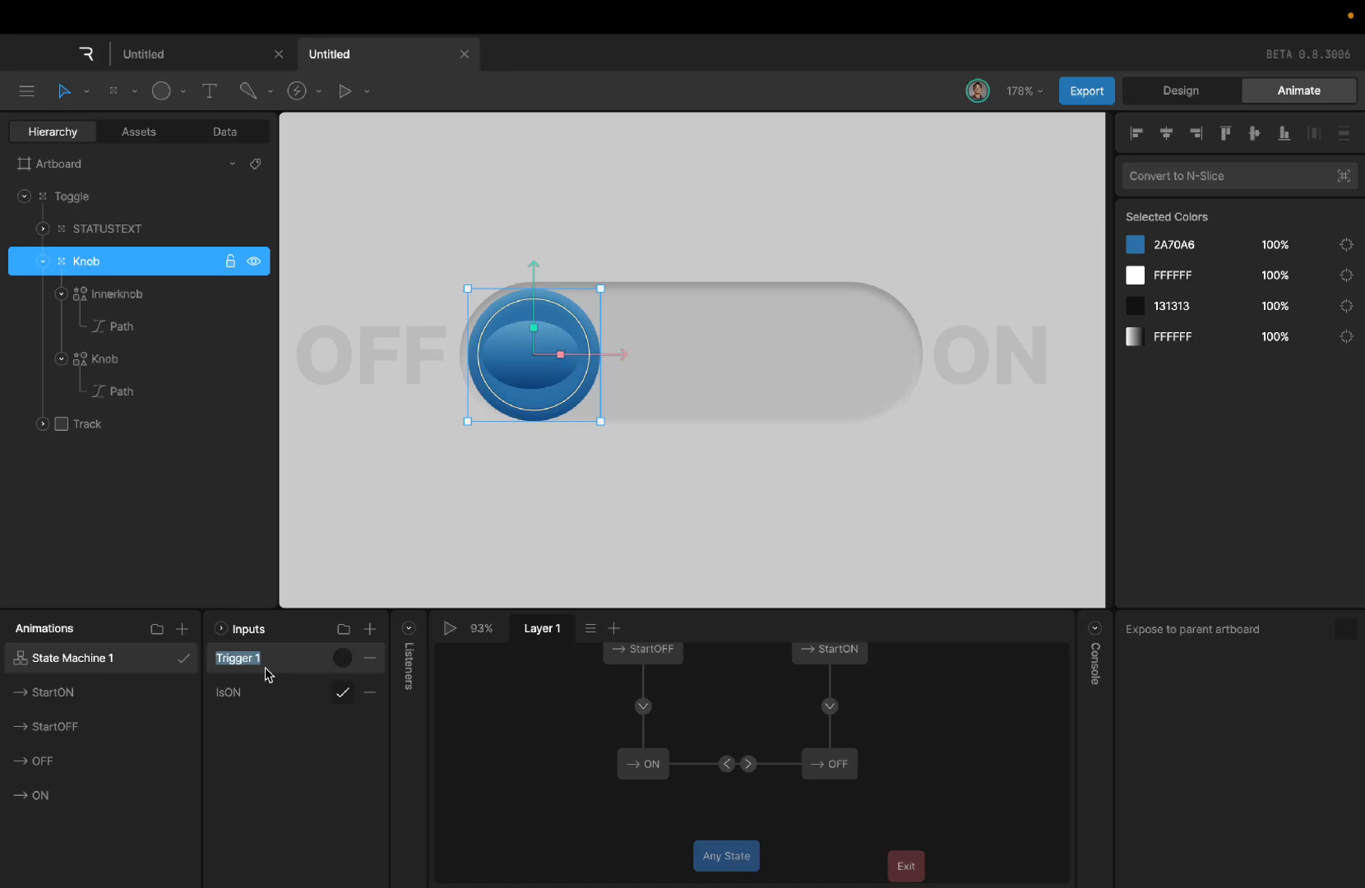
{"action": "type", "text": "Toggle"}
Step: Add the Toggle trigger as the condition of the StartOFF to ON transition
{"action": "left_click", "coordinate": [643, 707]}
{"action": "left_click", "coordinate": [1053, 868]}
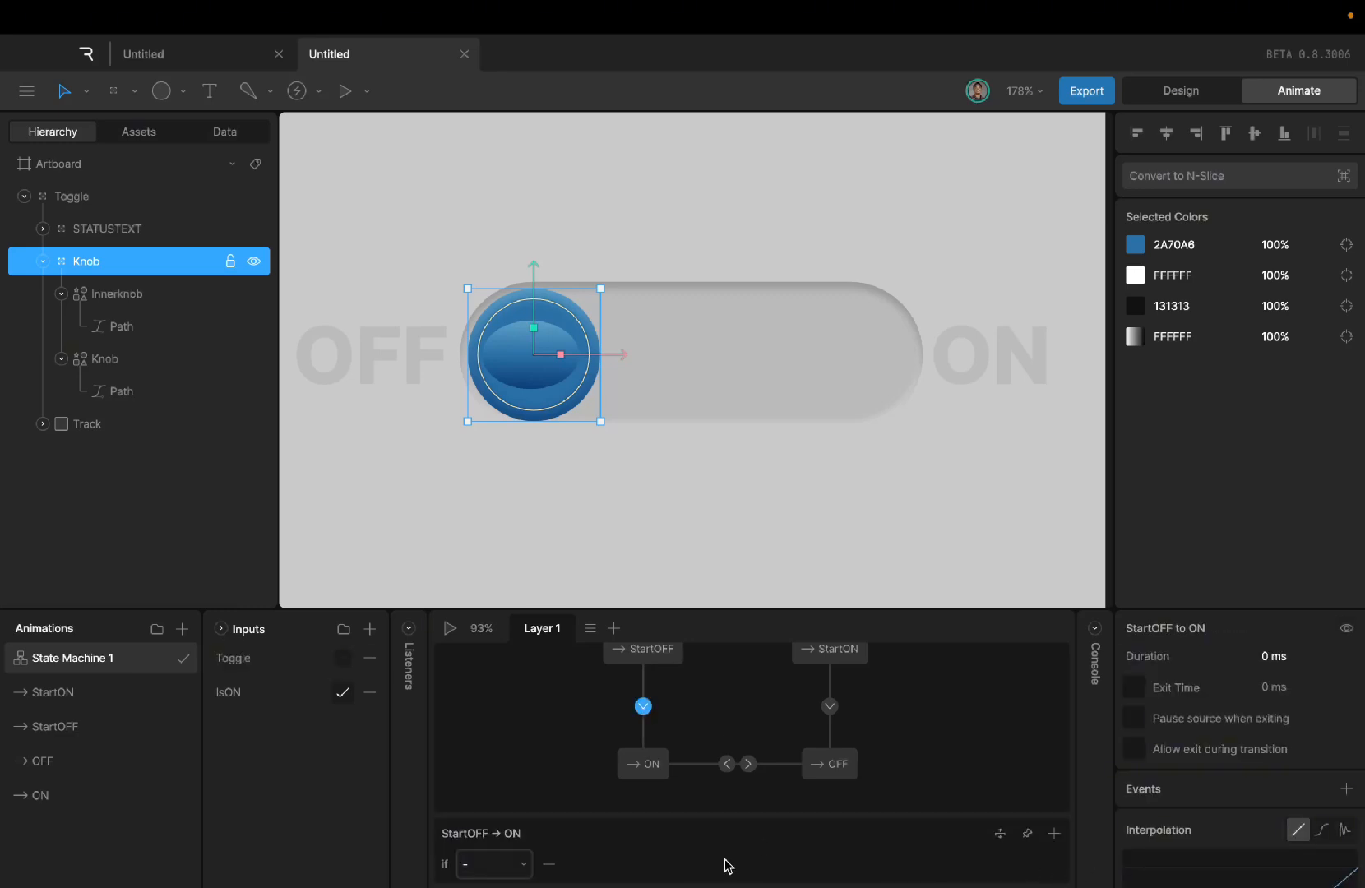
{"action": "left_click", "coordinate": [480, 865]}
{"action": "left_click", "coordinate": [499, 695]}
Step: Add the Toggle trigger as the condition of the StartON to OFF transition
{"action": "left_click", "coordinate": [826, 716]}
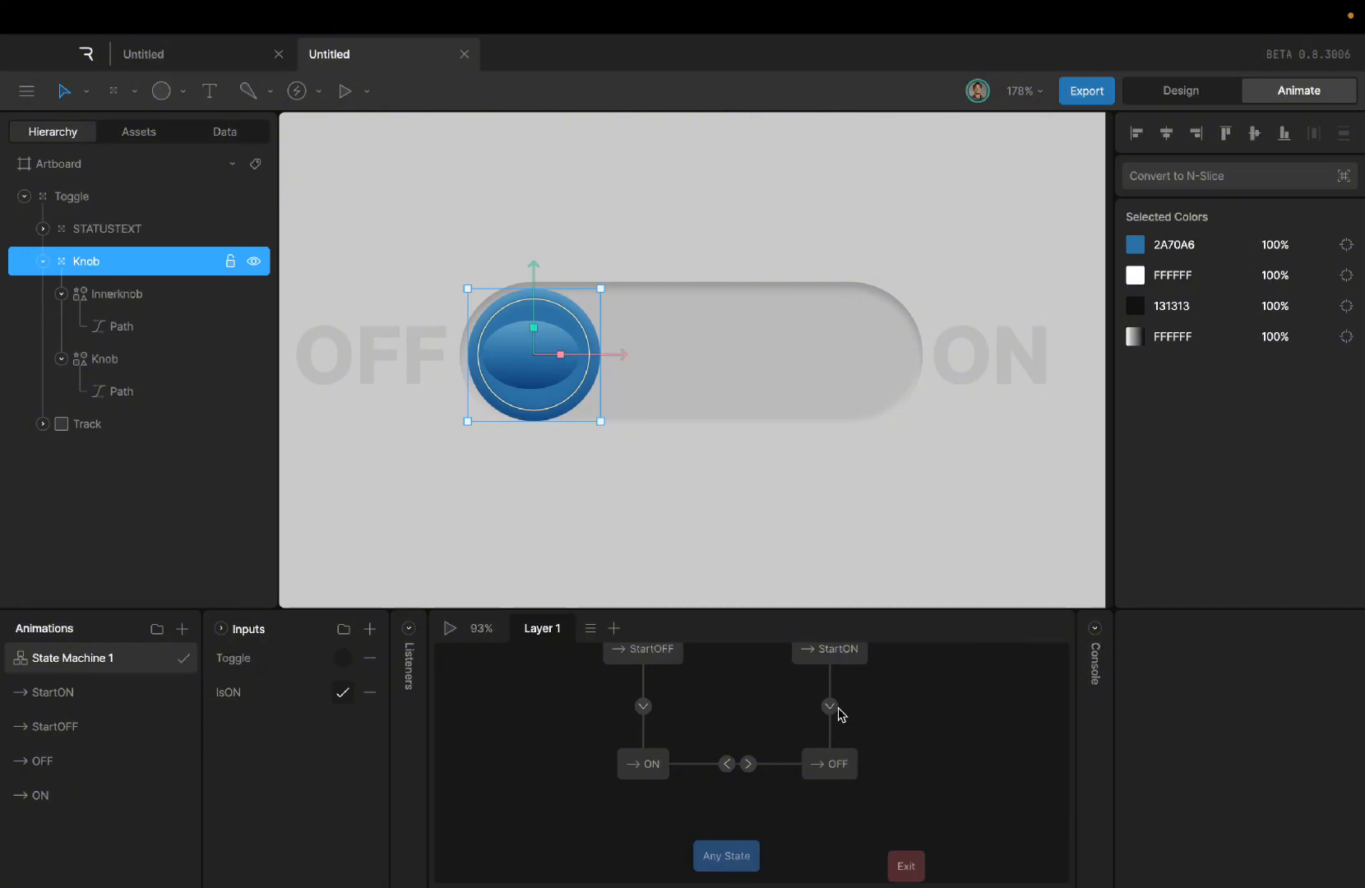
{"action": "left_click", "coordinate": [830, 706]}
{"action": "left_click", "coordinate": [1053, 867]}
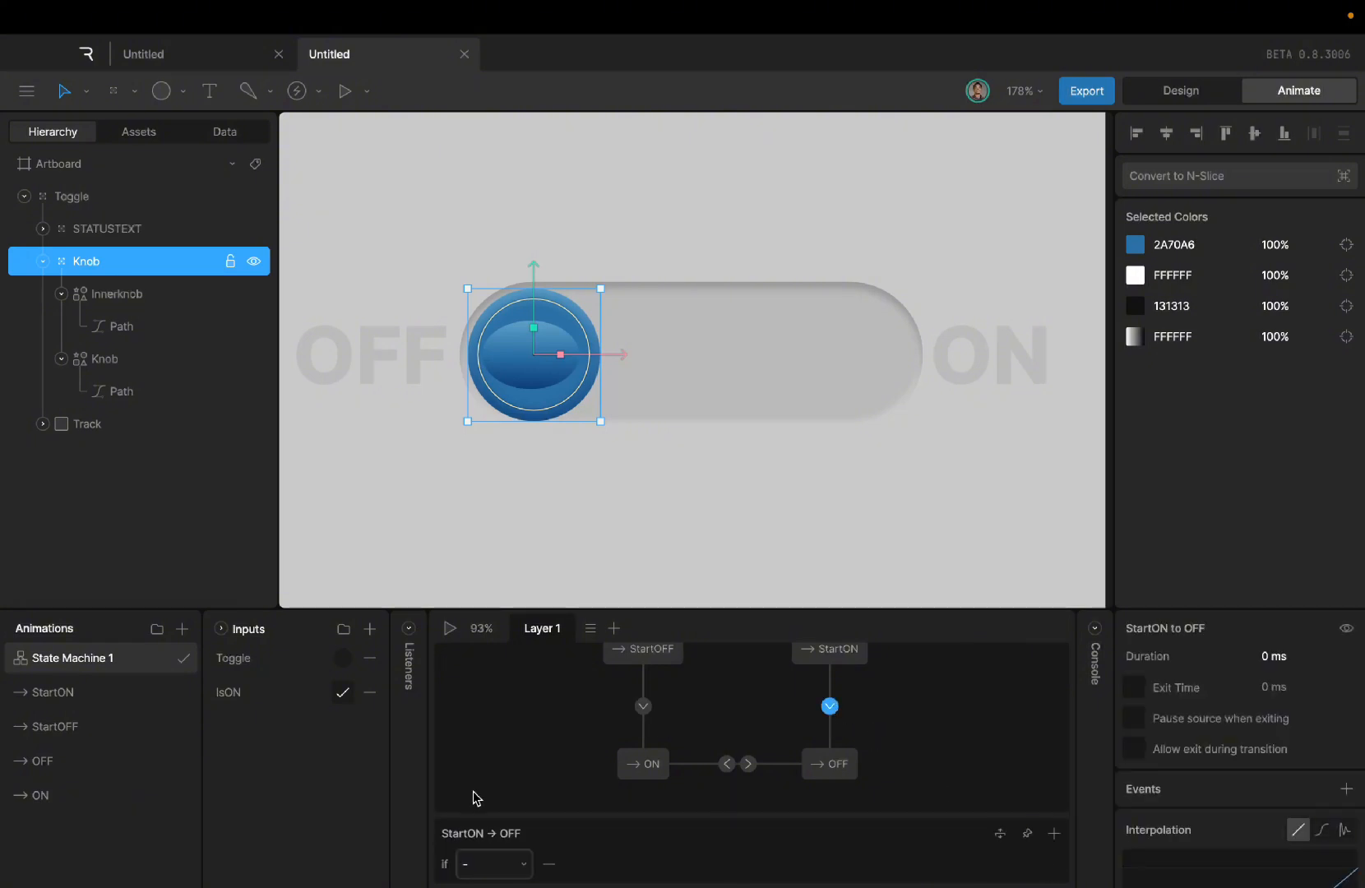
{"action": "left_click", "coordinate": [493, 863]}
{"action": "left_click", "coordinate": [477, 699]}
Step: Replace the IsON condition on the OFF to ON transition with the Toggle trigger
{"action": "left_click", "coordinate": [726, 764]}
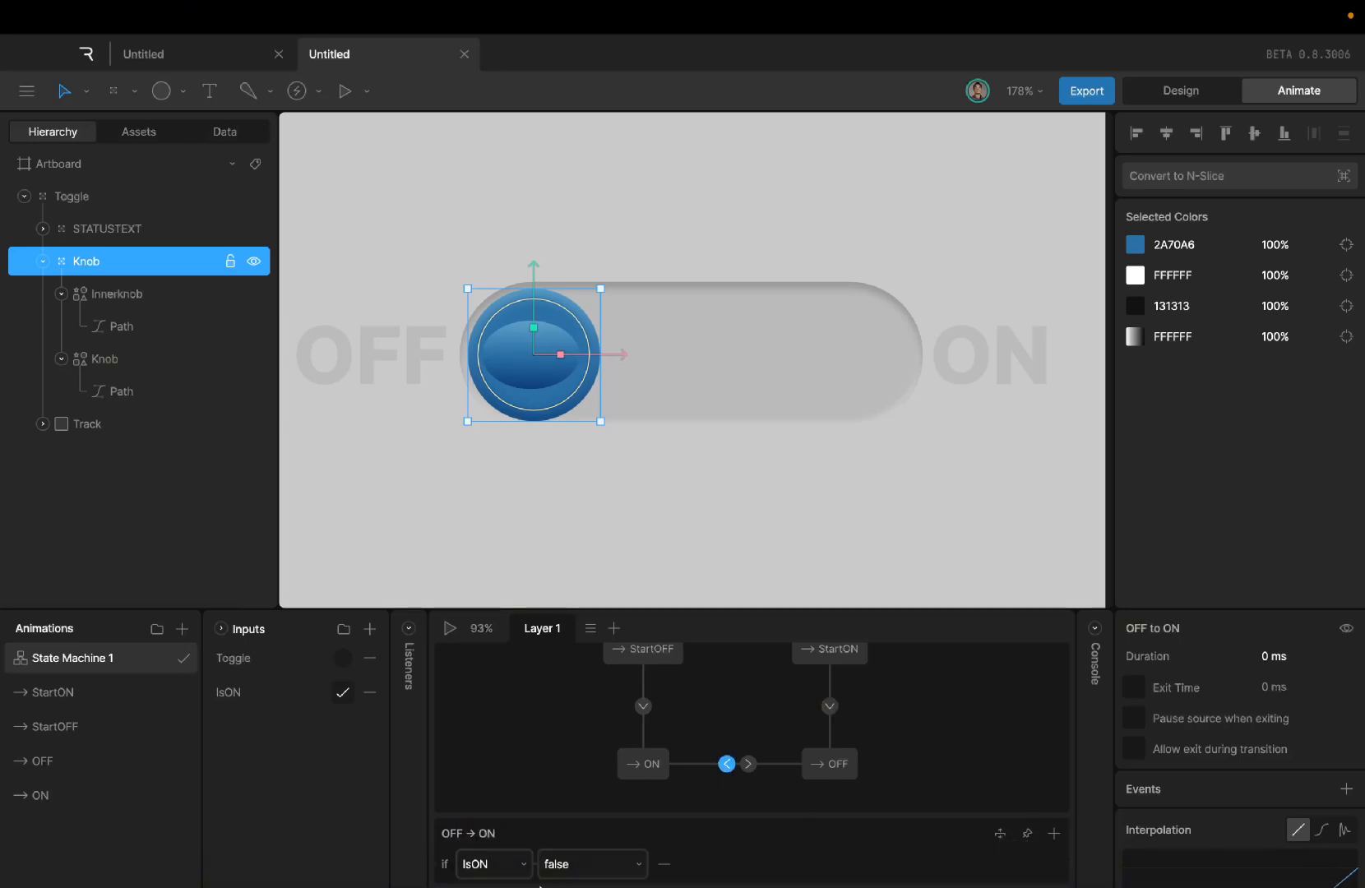
{"action": "left_click", "coordinate": [665, 865]}
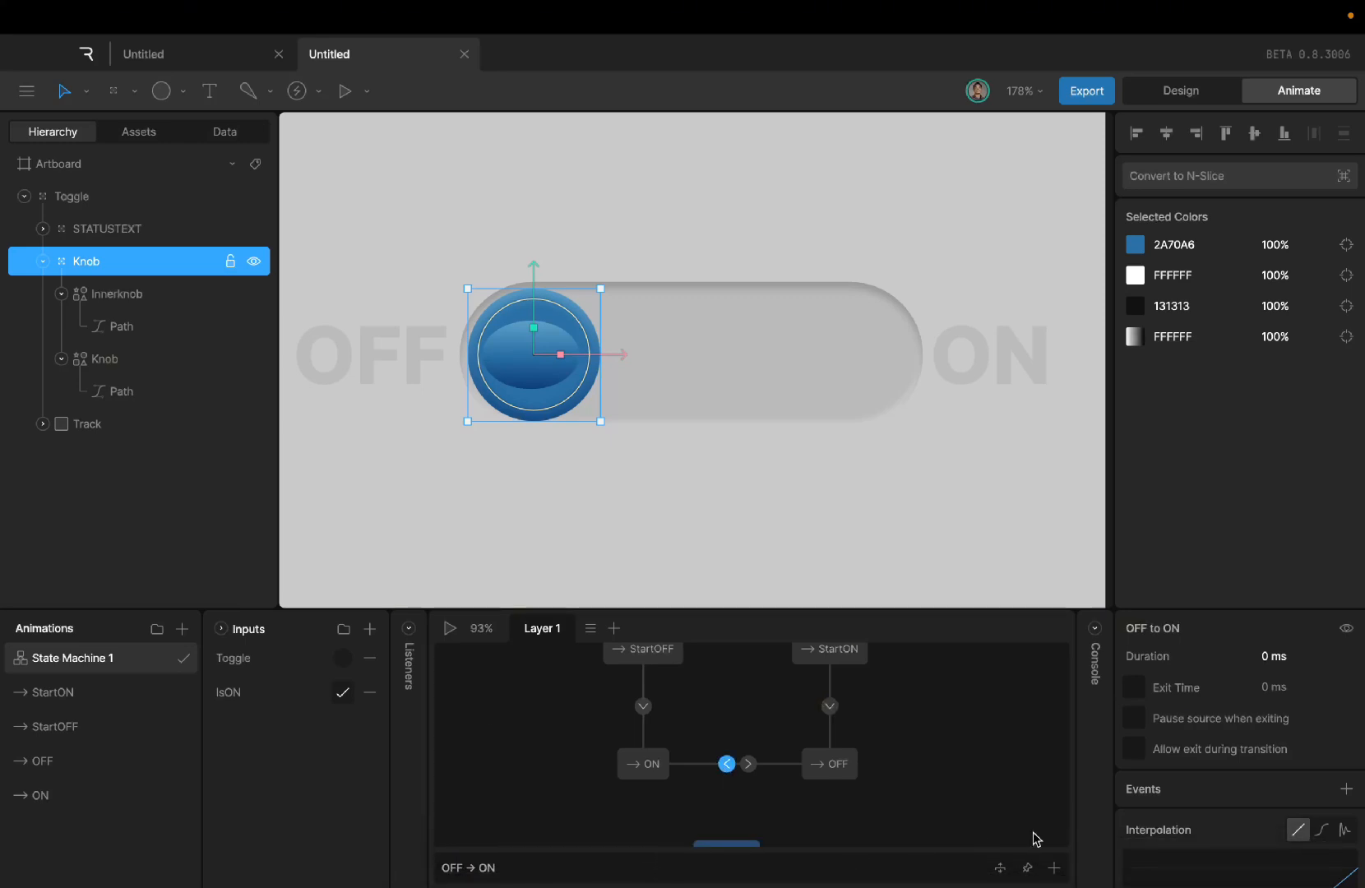
{"action": "left_click", "coordinate": [1053, 833]}
{"action": "left_click", "coordinate": [487, 862]}
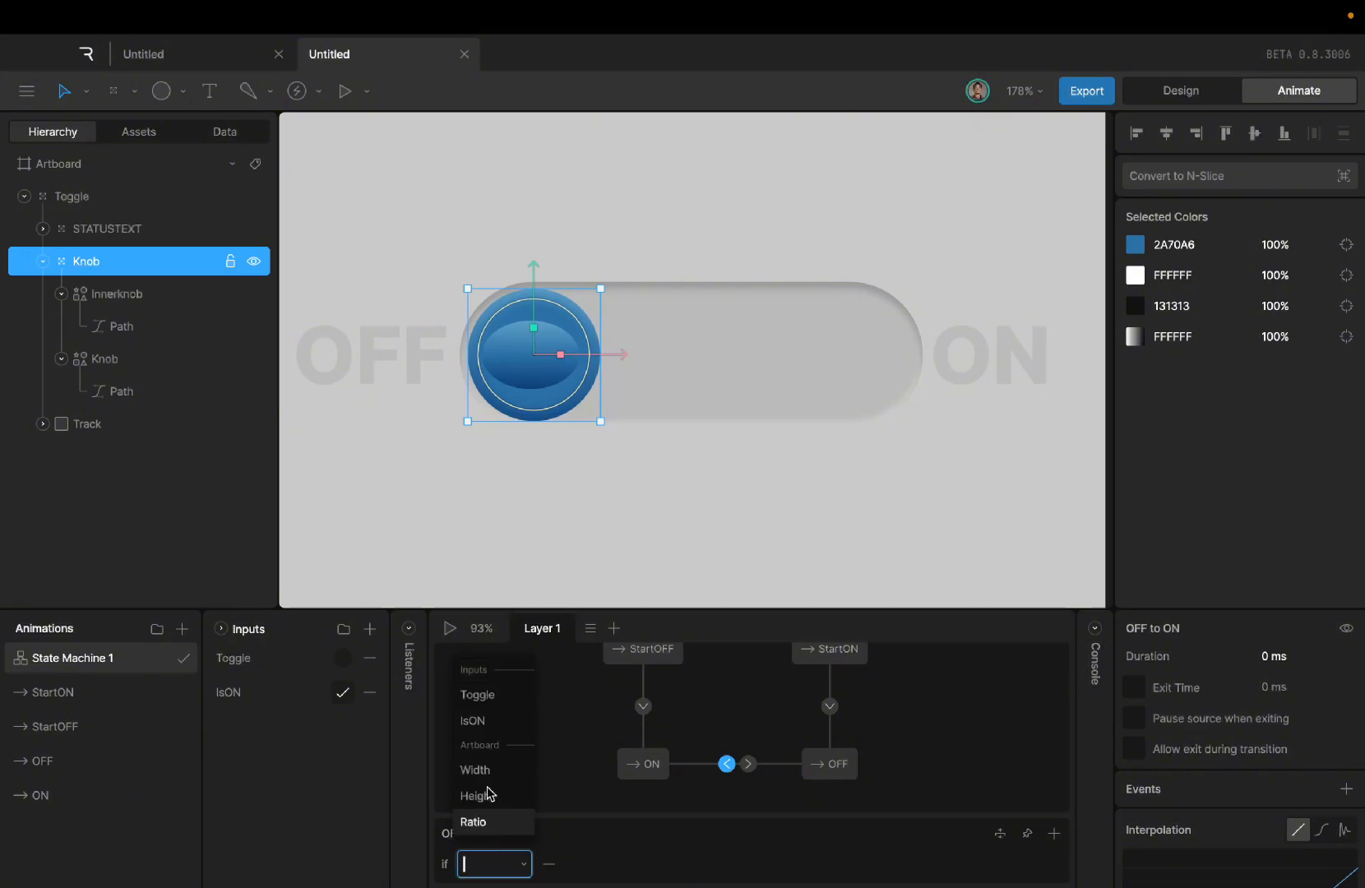
{"action": "left_click", "coordinate": [481, 695]}
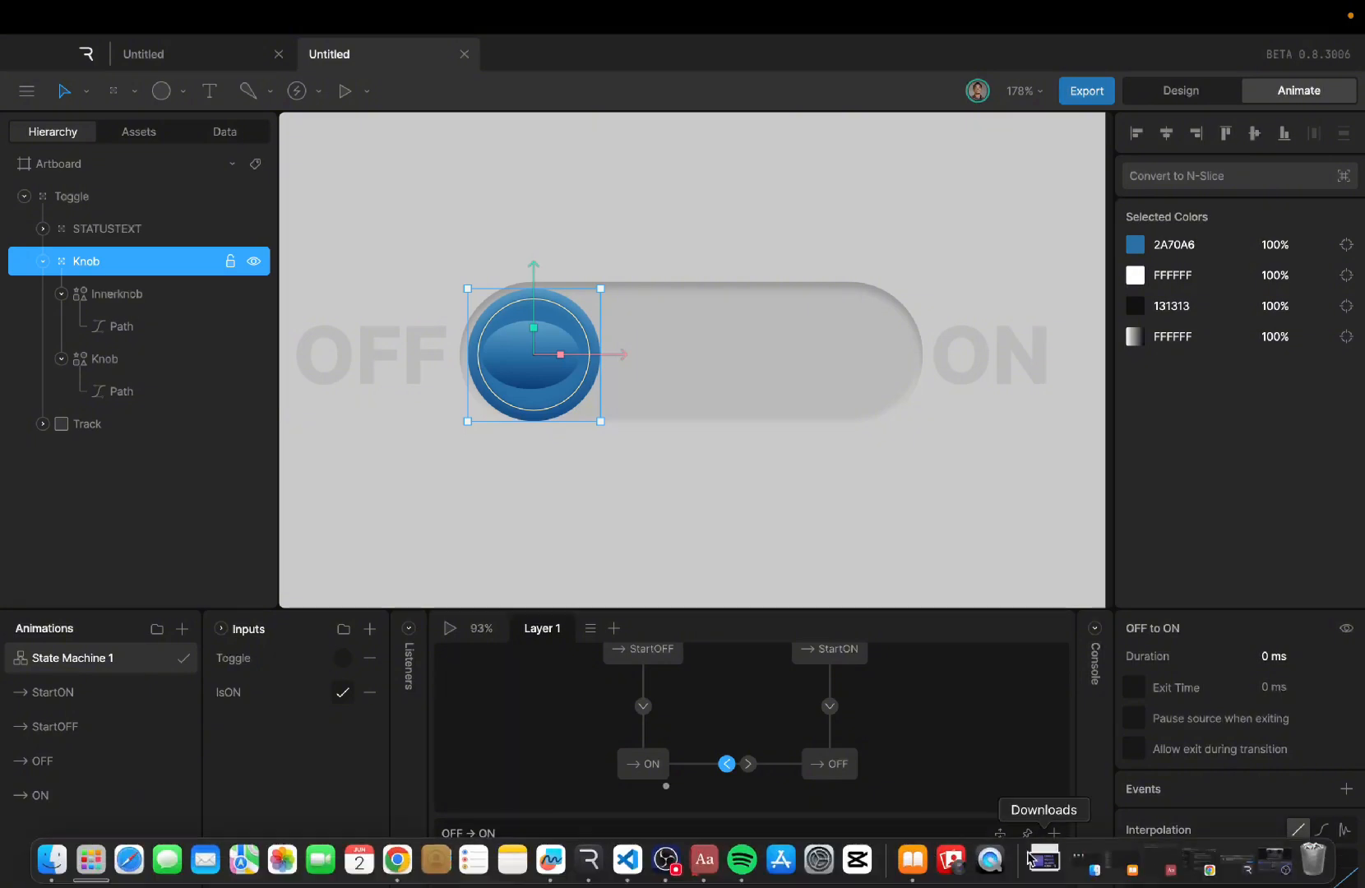
Step: Replace the IsON condition on the ON to OFF transition with the Toggle trigger
{"action": "left_click", "coordinate": [748, 764]}
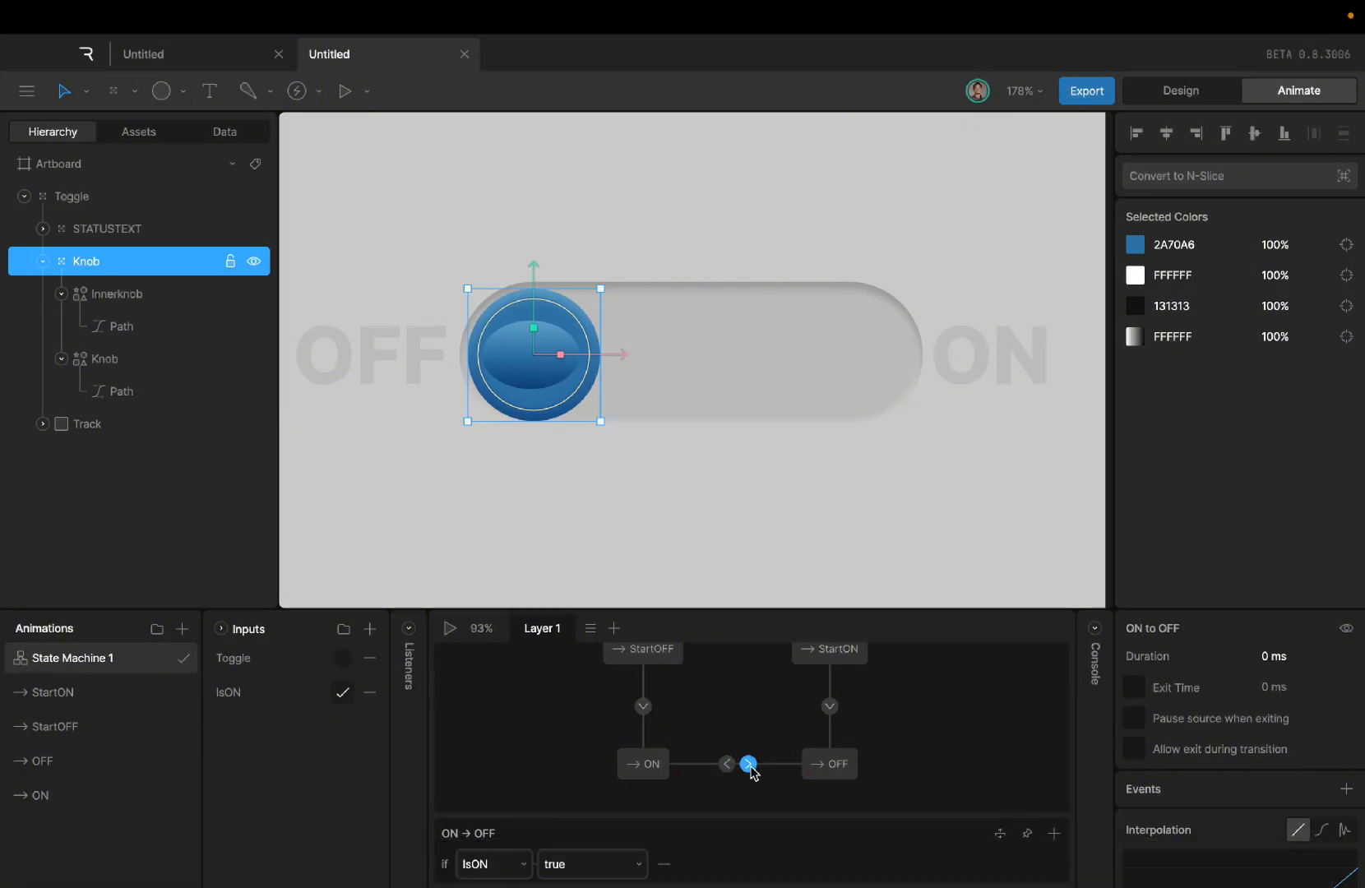
{"action": "left_click", "coordinate": [664, 864]}
{"action": "left_click", "coordinate": [1054, 867]}
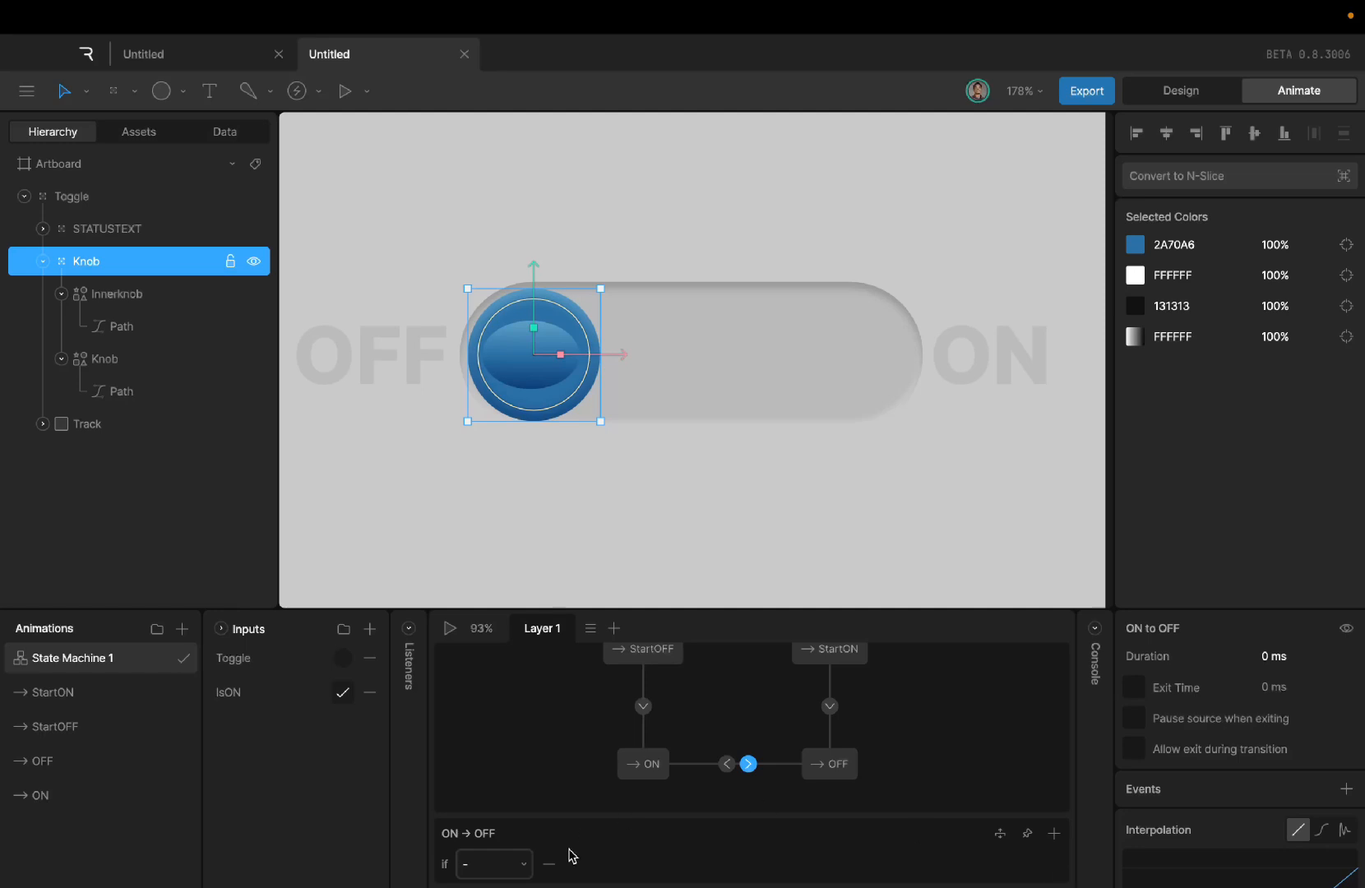
{"action": "left_click", "coordinate": [502, 863]}
{"action": "left_click", "coordinate": [483, 695]}
Step: Preview the state machine and fire the Toggle trigger repeatedly to check switching between ON and OFF, ending with playback stopped
{"action": "left_click", "coordinate": [450, 628]}
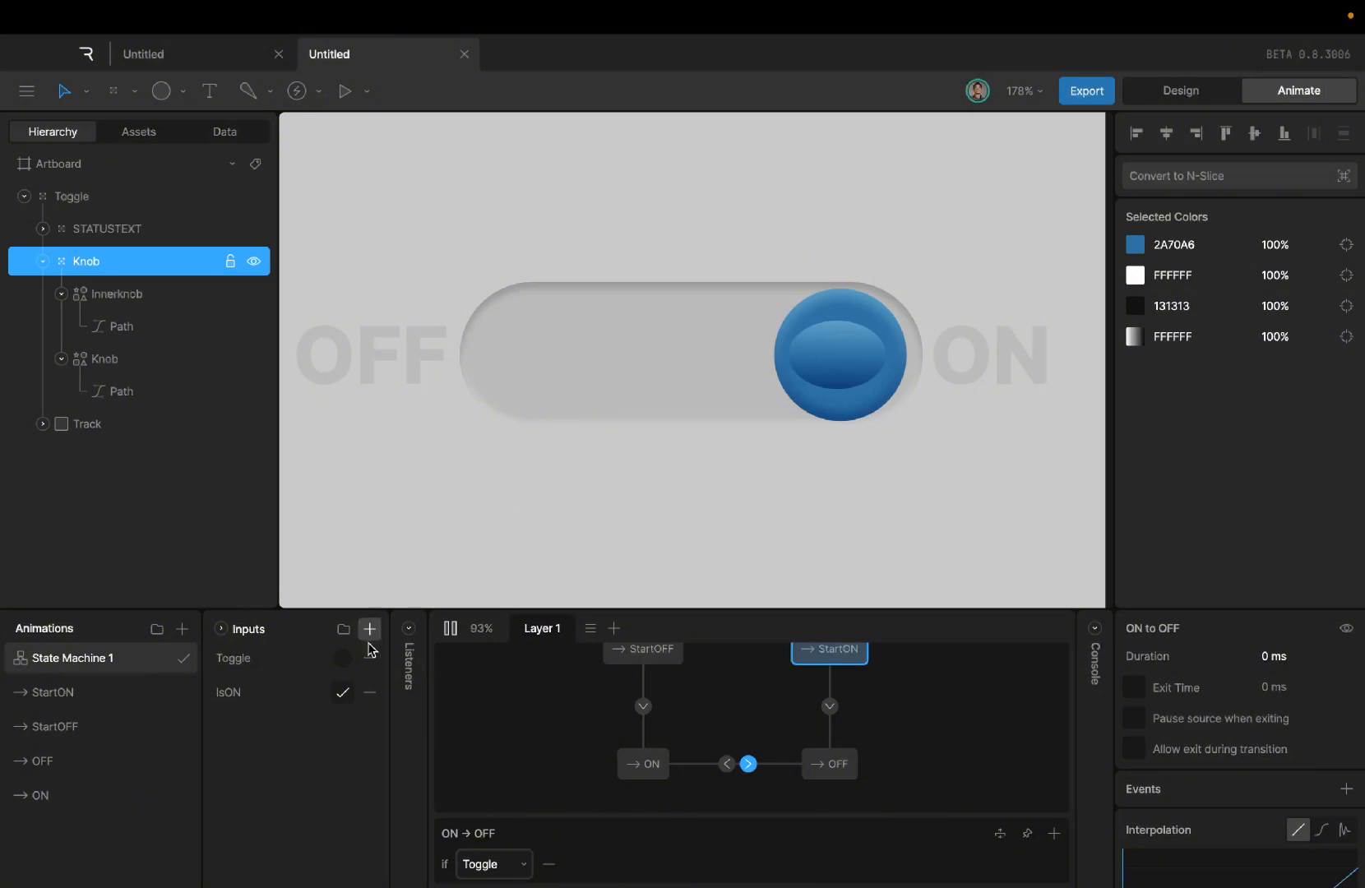
{"action": "left_click", "coordinate": [341, 661]}
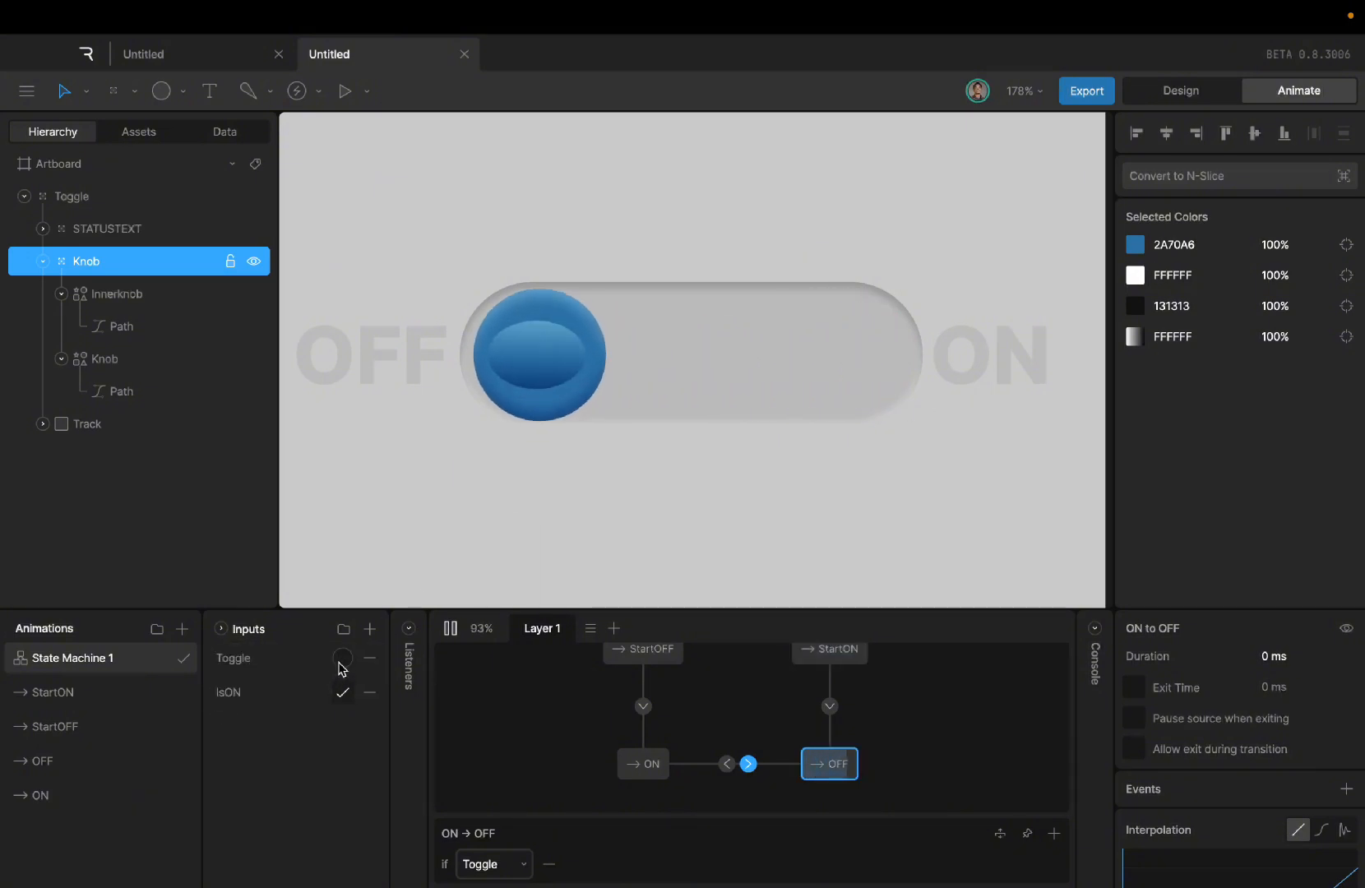
{"action": "left_click", "coordinate": [340, 663]}
{"action": "left_click", "coordinate": [340, 663]}
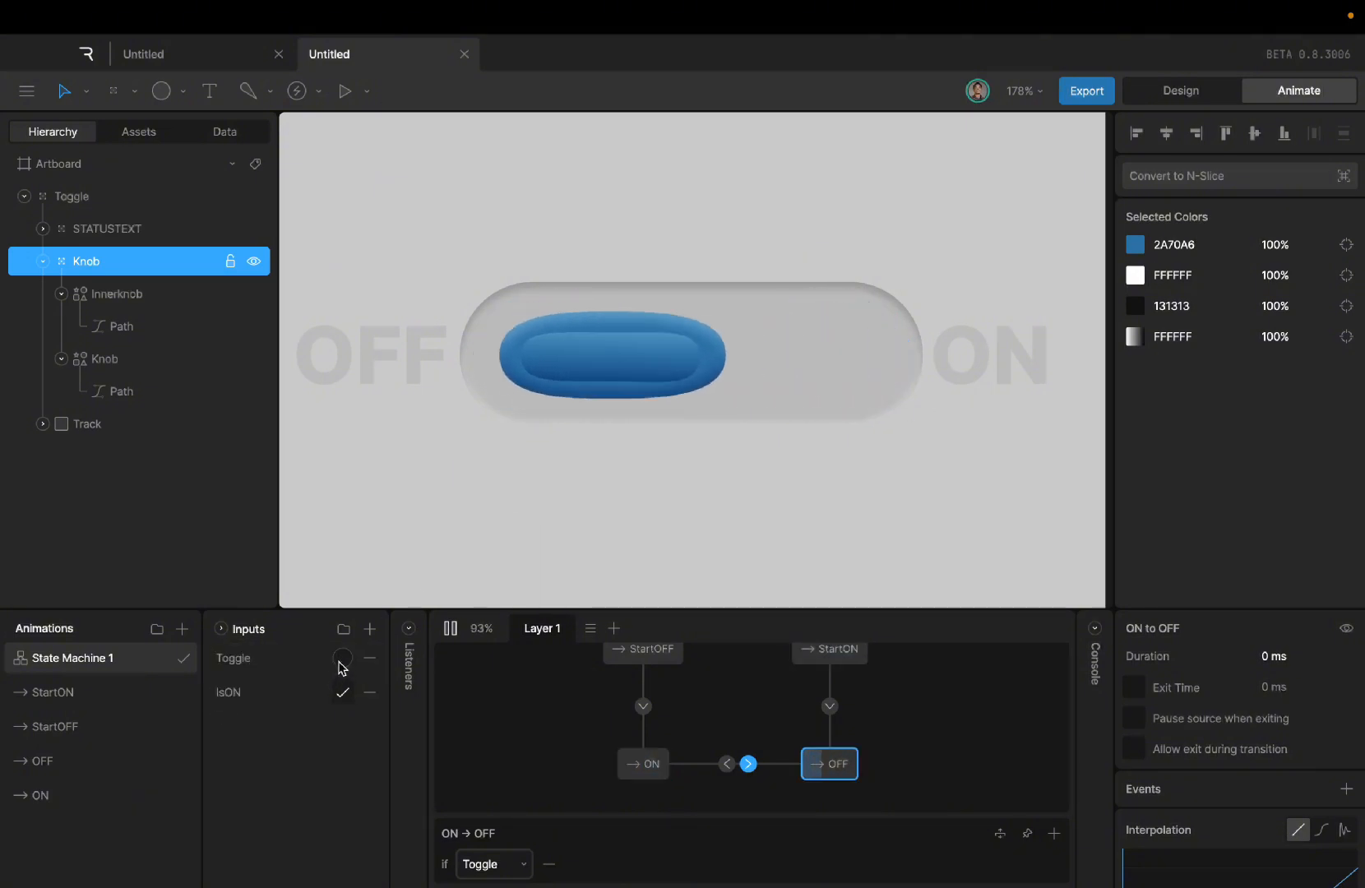
{"action": "left_click", "coordinate": [340, 663]}
{"action": "left_click", "coordinate": [341, 662]}
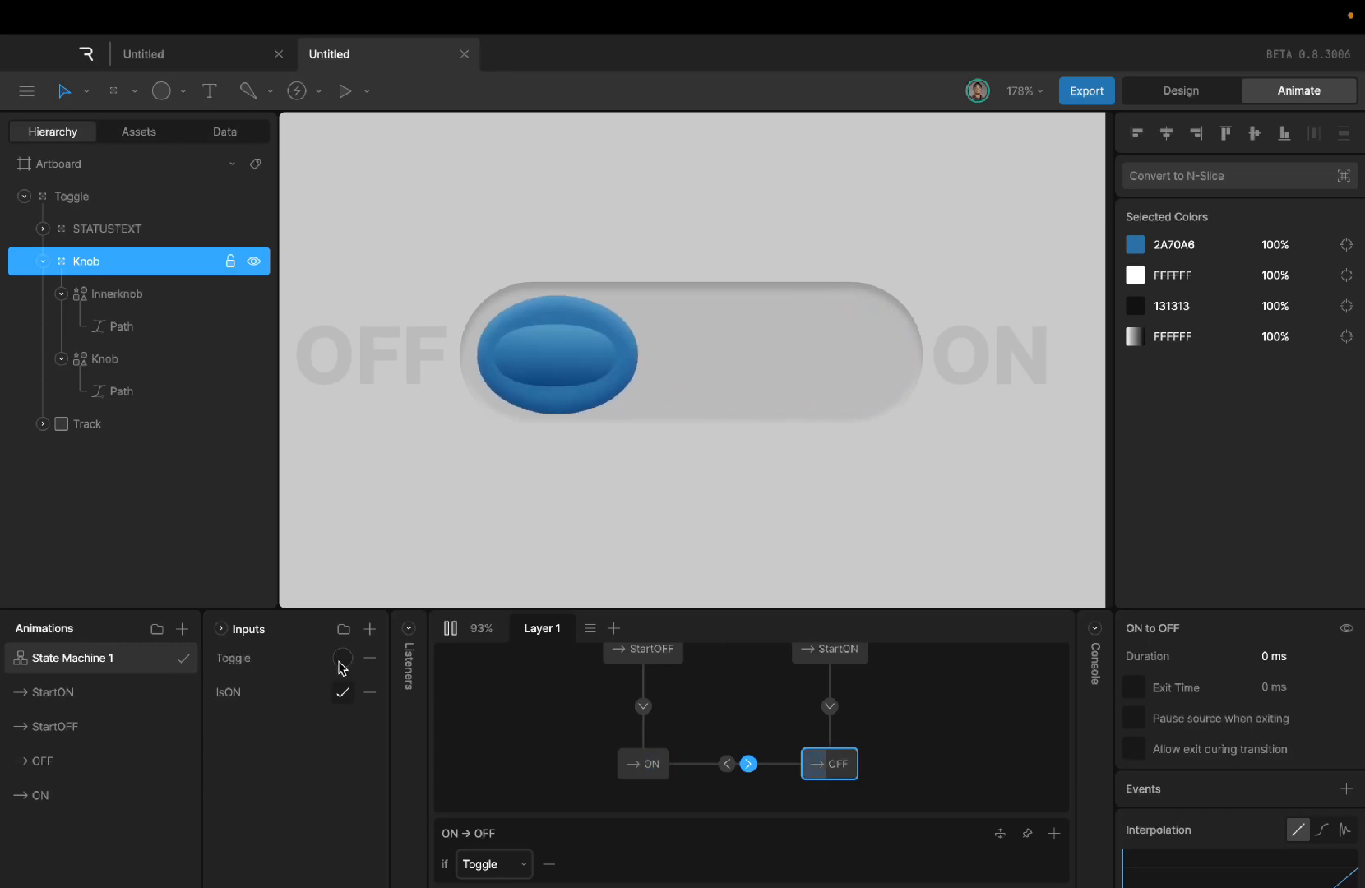
{"action": "left_click", "coordinate": [341, 662]}
{"action": "left_click", "coordinate": [341, 661]}
{"action": "left_click", "coordinate": [341, 661]}
{"action": "left_click", "coordinate": [341, 662]}
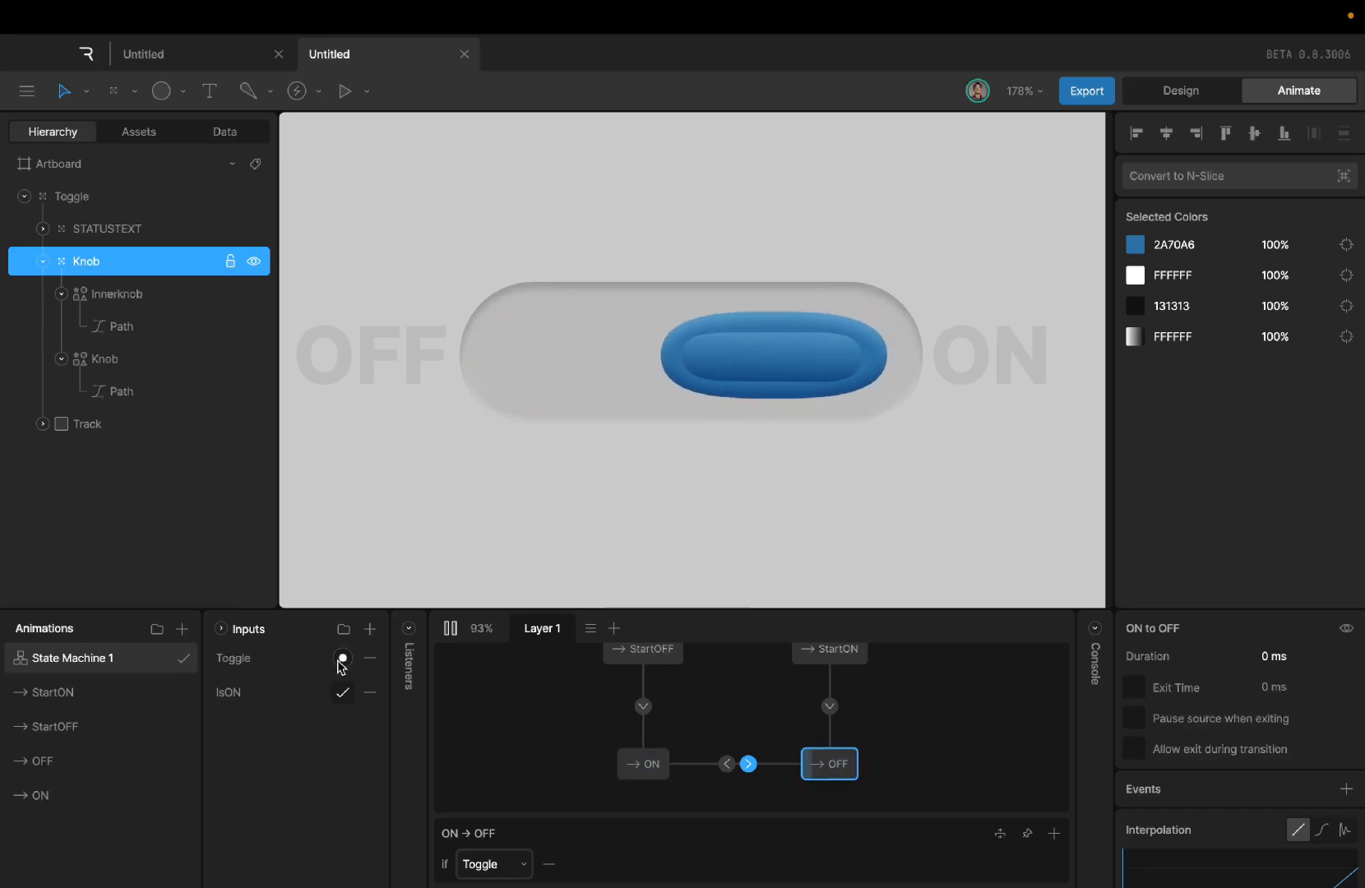
{"action": "left_click", "coordinate": [341, 662]}
{"action": "left_click", "coordinate": [341, 662]}
{"action": "left_click", "coordinate": [342, 661]}
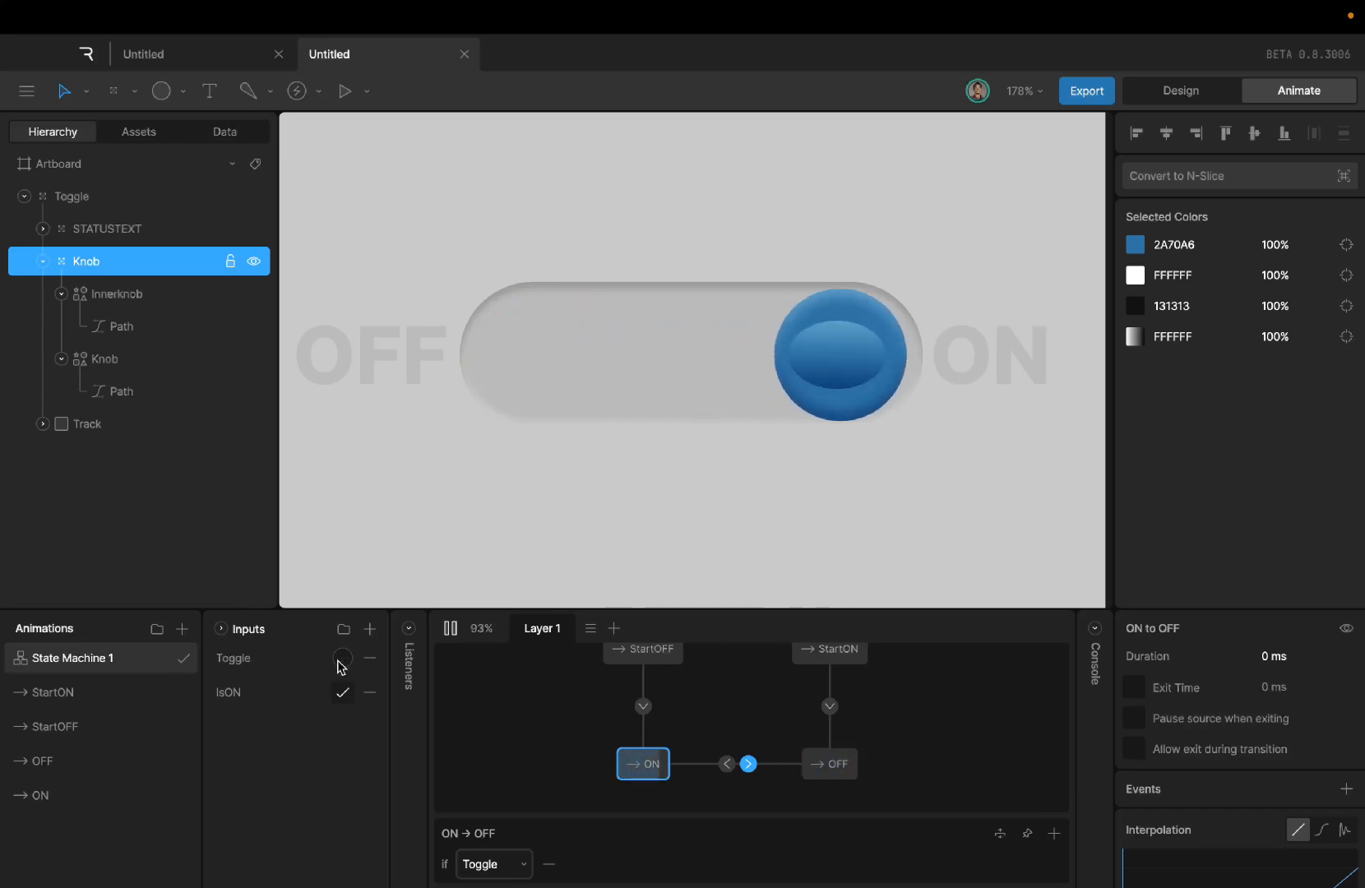
{"action": "left_click", "coordinate": [341, 661]}
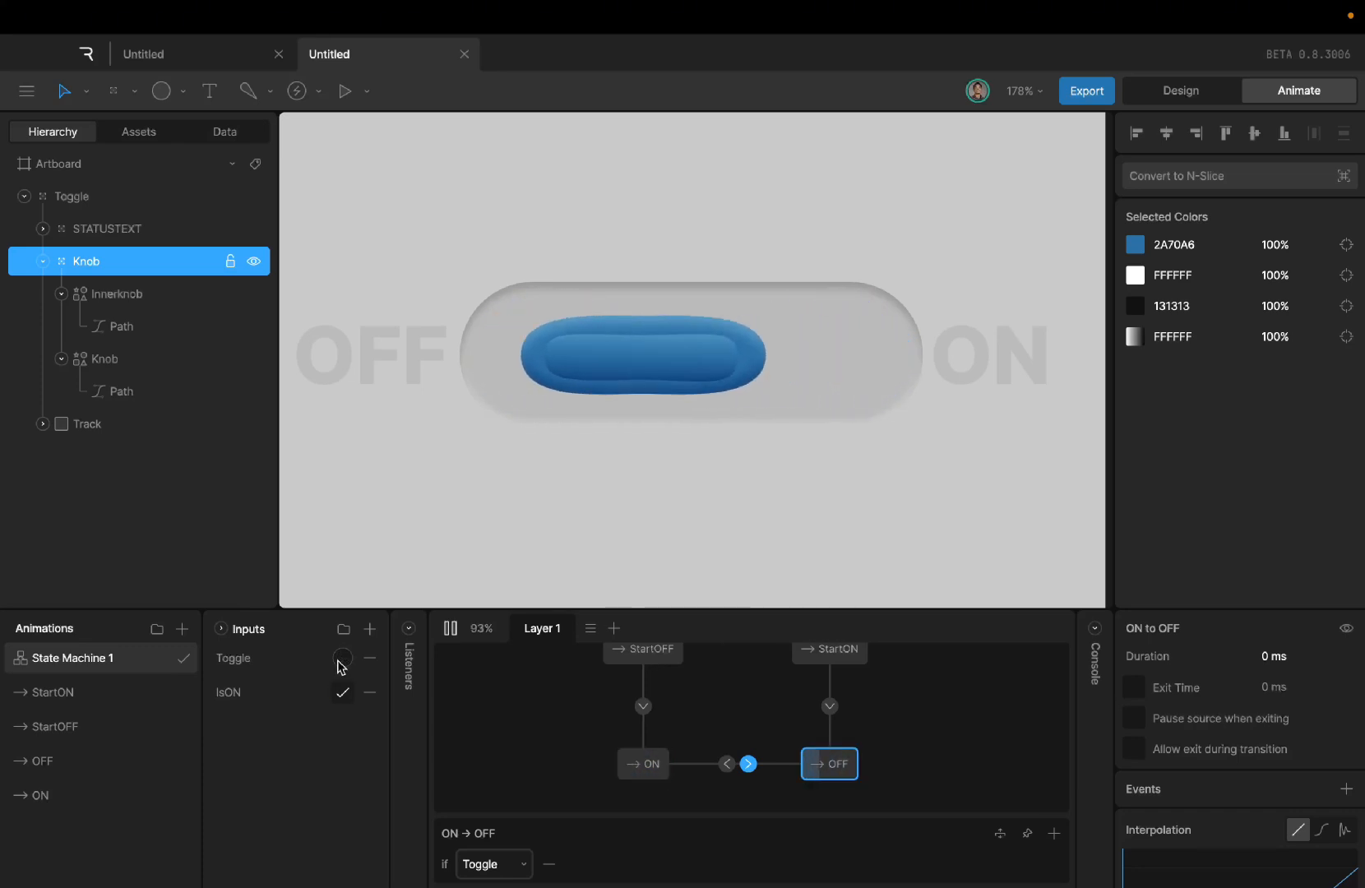
{"action": "left_click", "coordinate": [450, 629]}
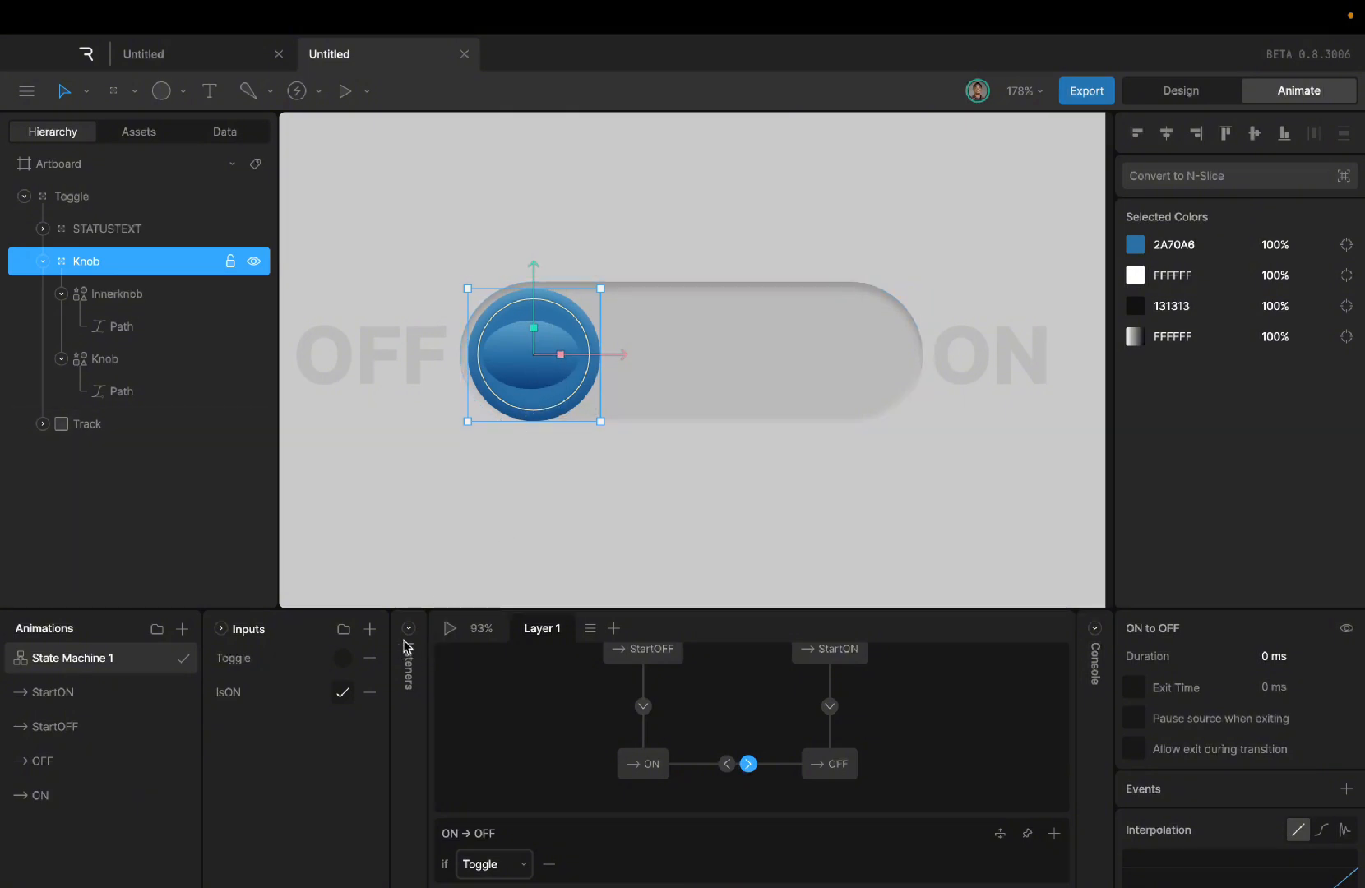
Step: Add a listener targeting the Knob group and set its event to Click
{"action": "left_click", "coordinate": [119, 274]}
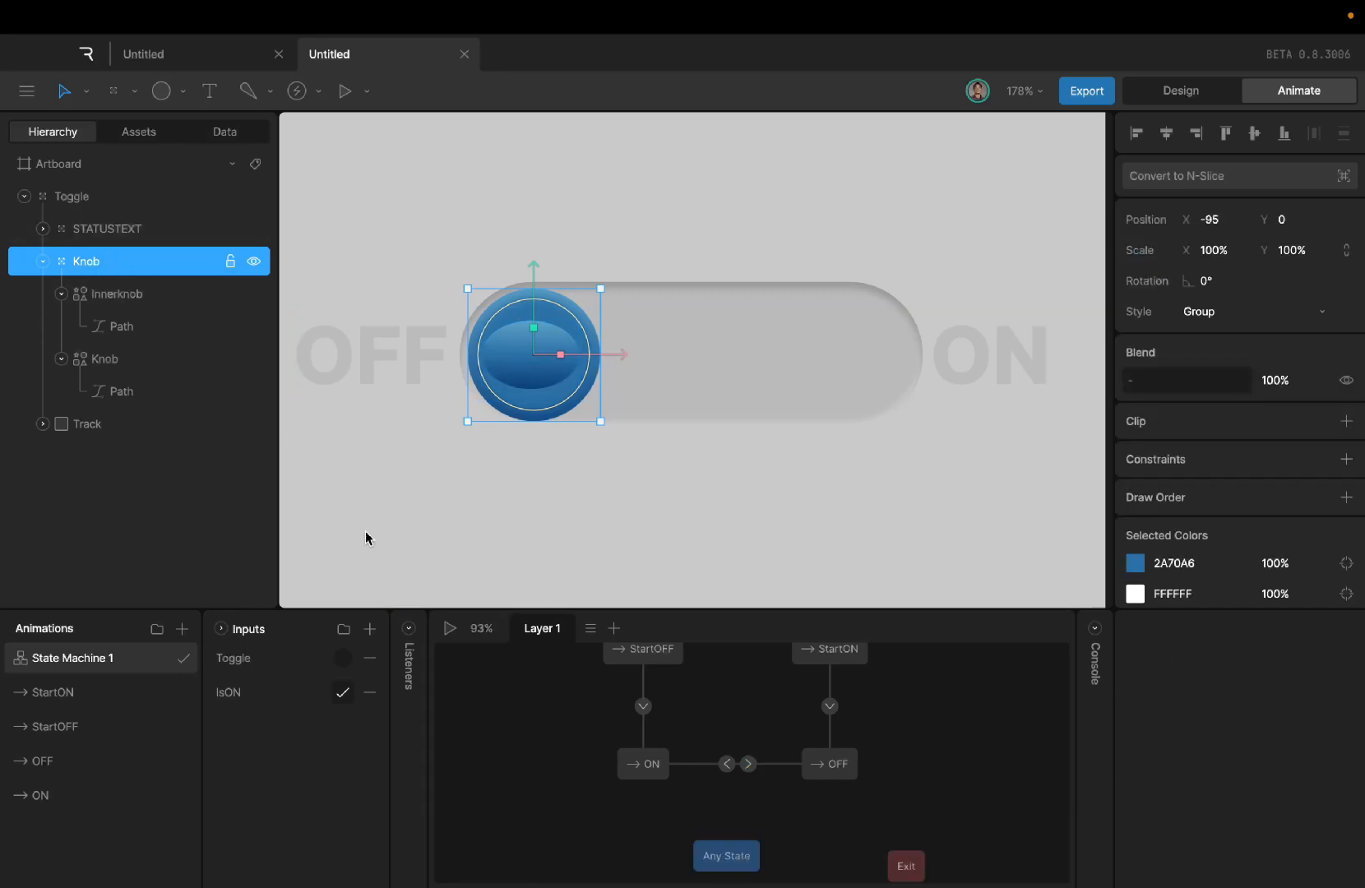
{"action": "left_click", "coordinate": [410, 631]}
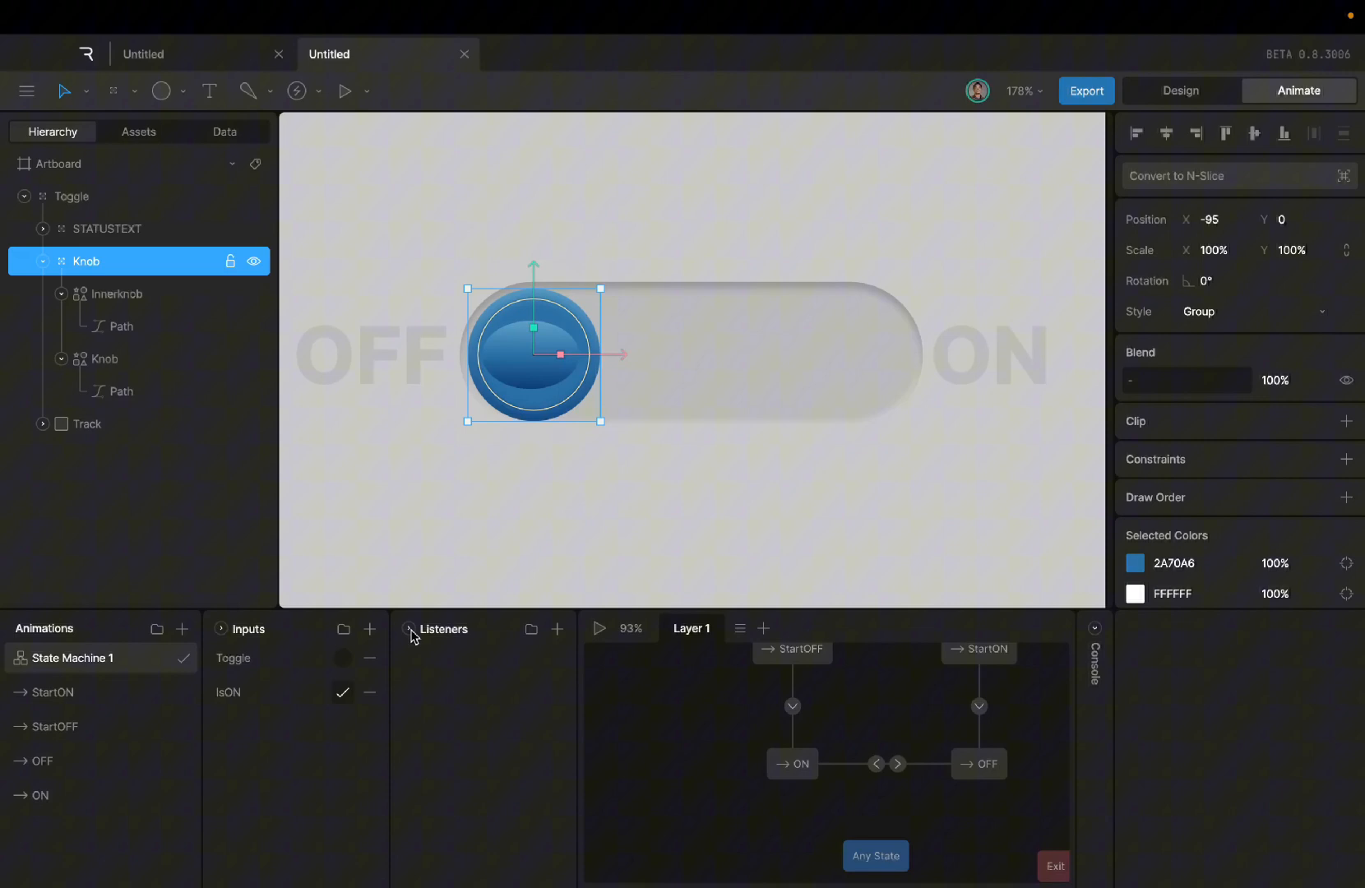
{"action": "left_click", "coordinate": [557, 629]}
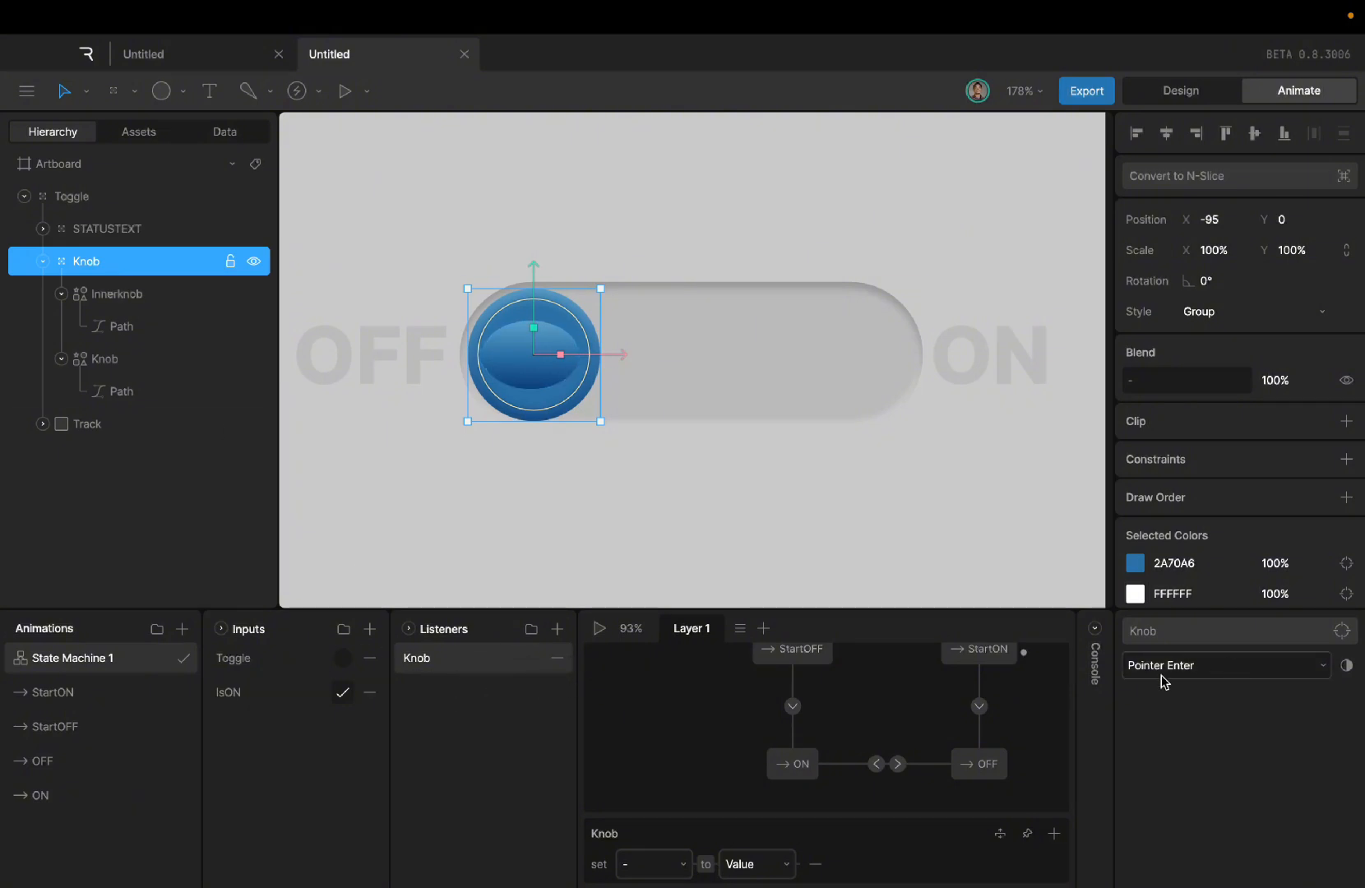
{"action": "left_click", "coordinate": [1235, 666]}
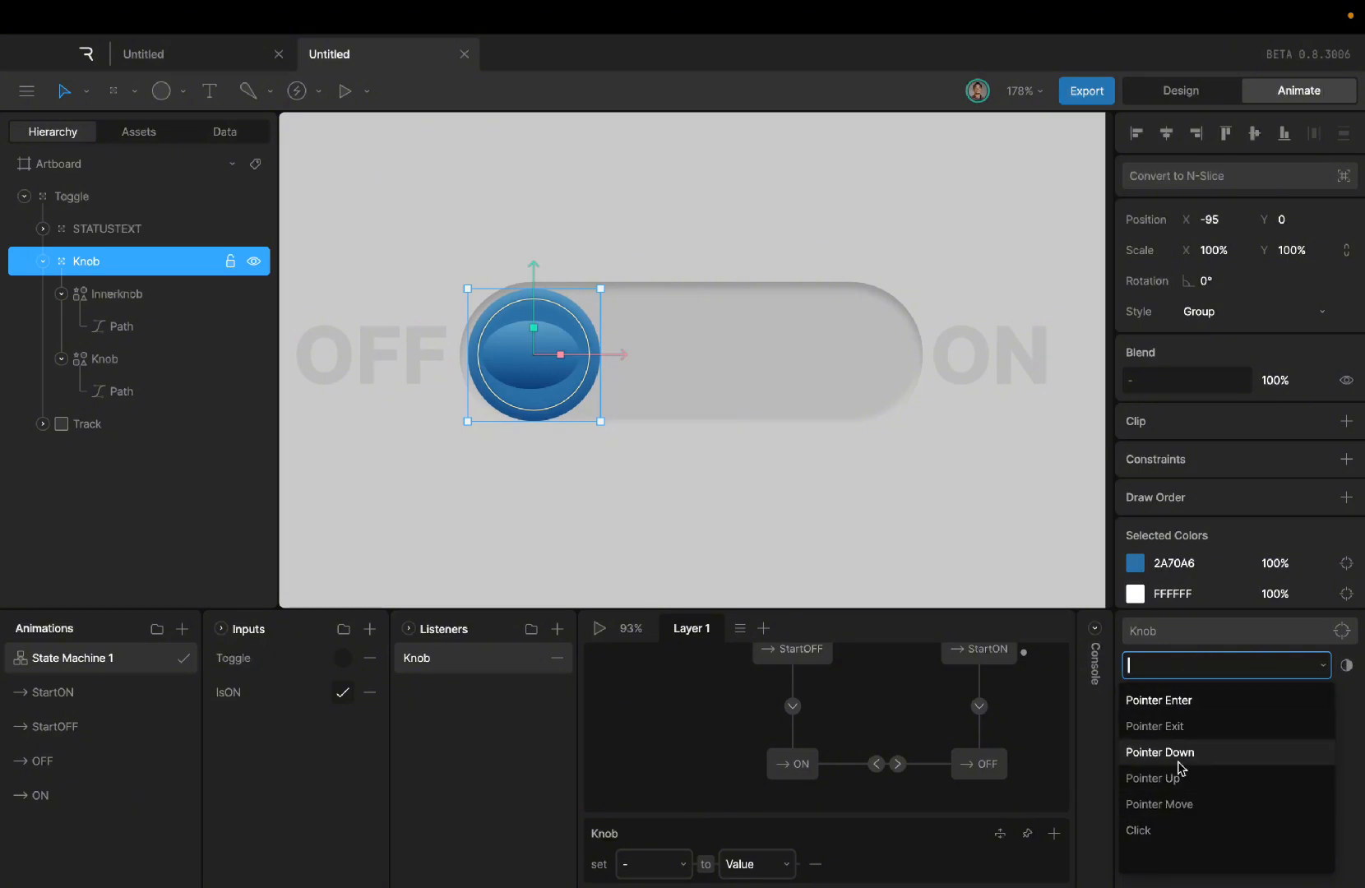
{"action": "left_click", "coordinate": [1182, 829]}
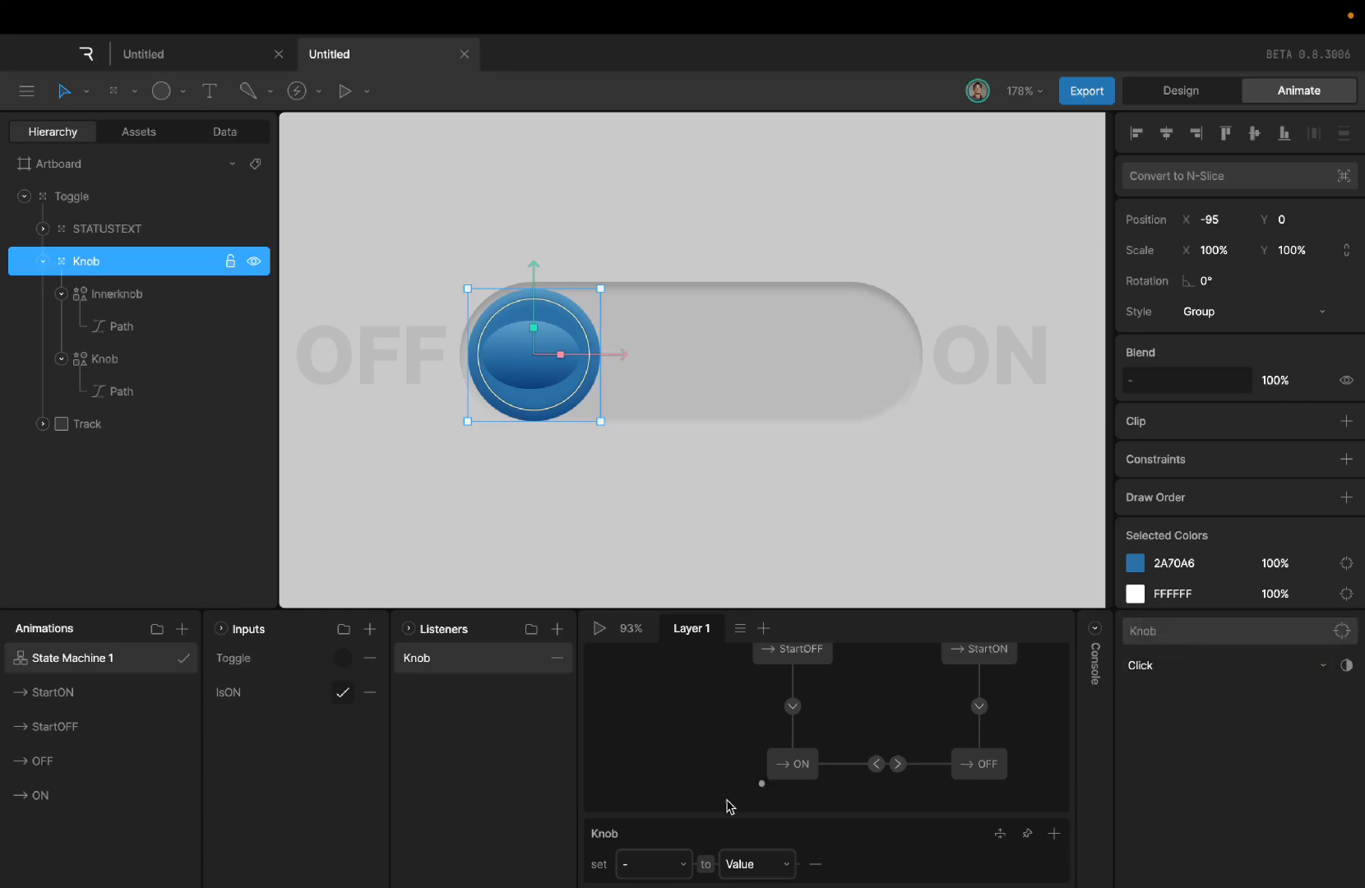
Step: Replace the Knob listener's default action with an Input Change that fires the Toggle trigger
{"action": "left_click", "coordinate": [668, 859]}
{"action": "left_click", "coordinate": [815, 863]}
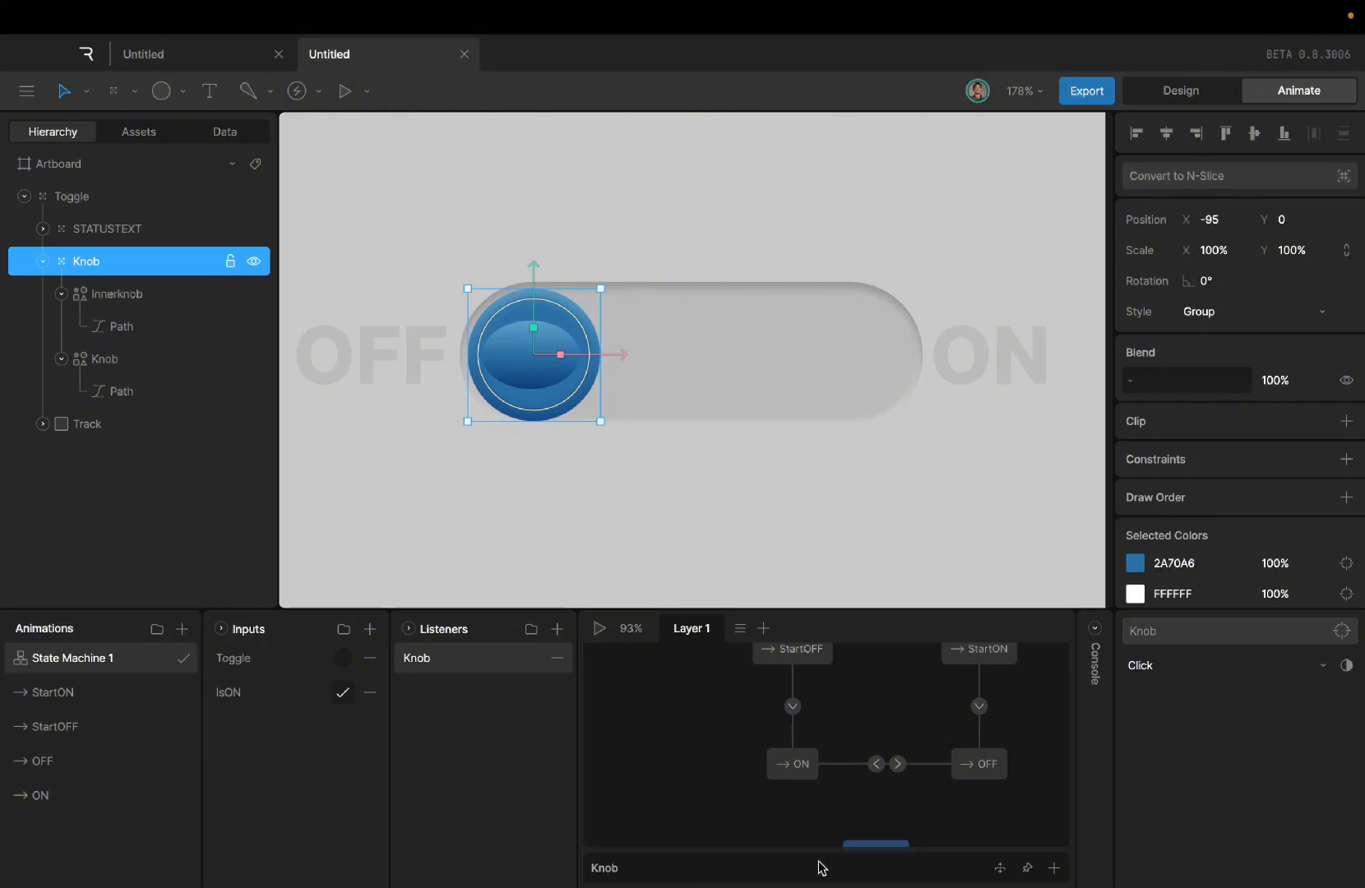
{"action": "left_click", "coordinate": [1054, 868]}
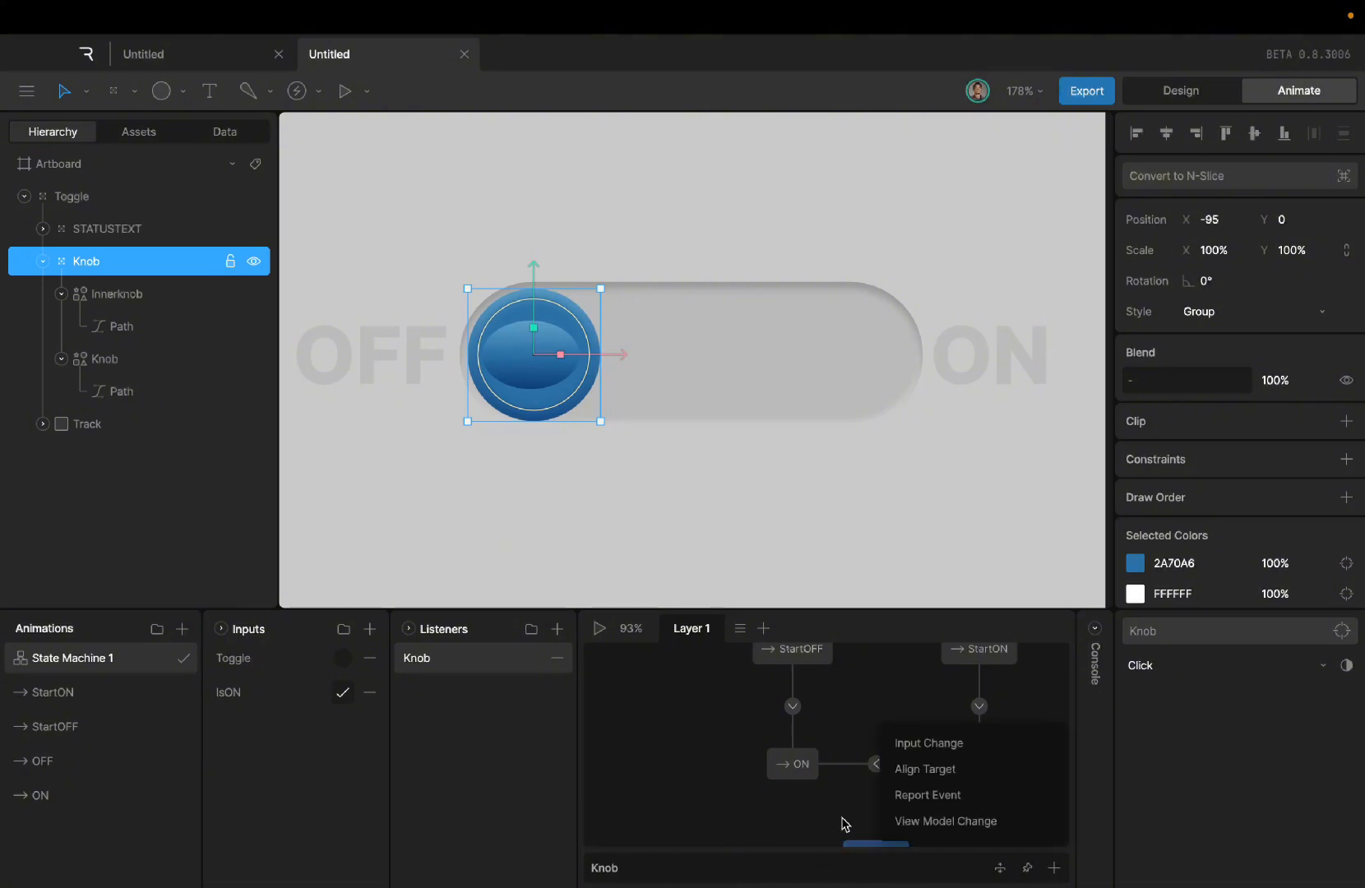
{"action": "left_click", "coordinate": [941, 751]}
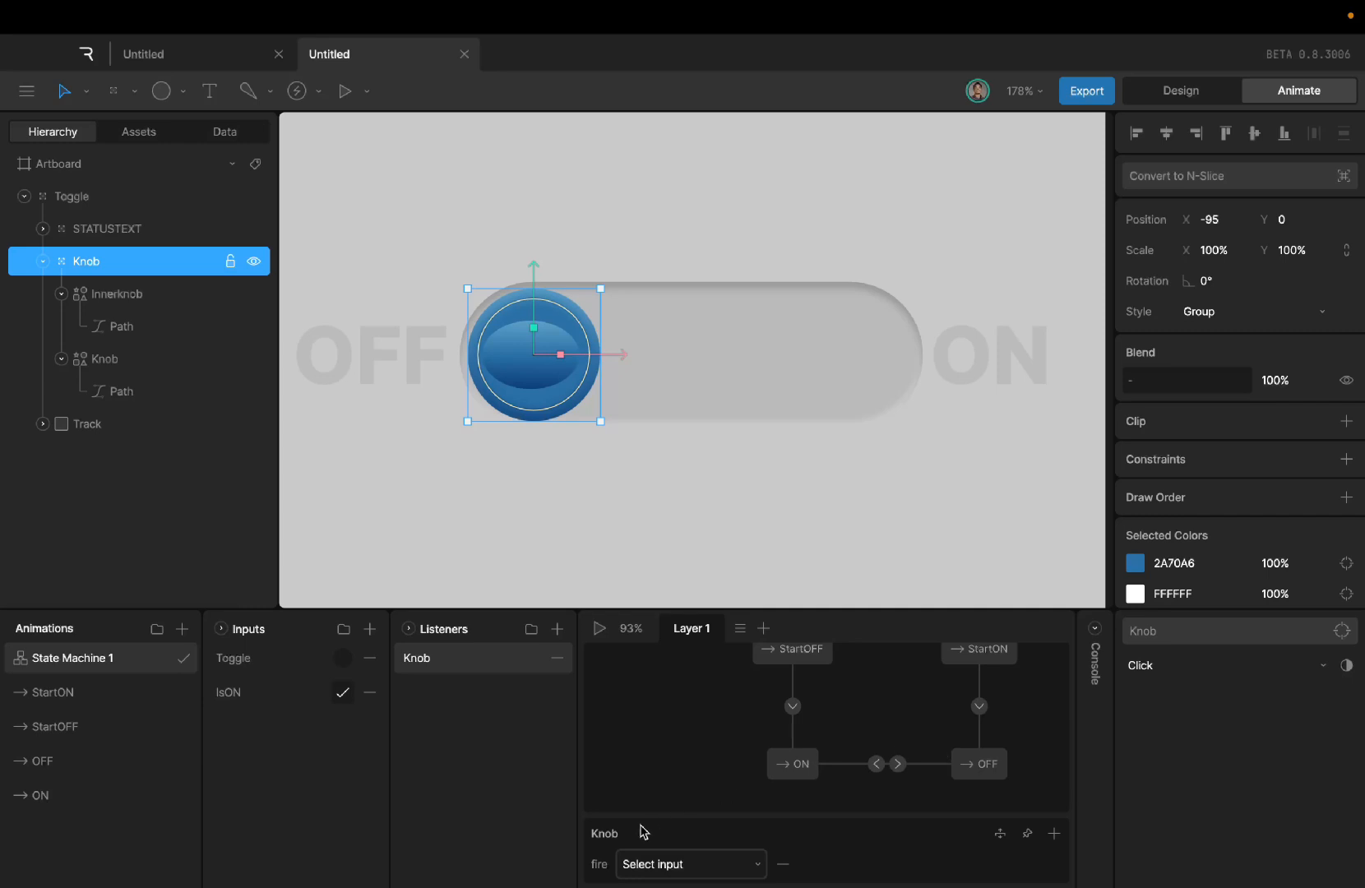
{"action": "left_click", "coordinate": [676, 865]}
{"action": "left_click", "coordinate": [667, 796]}
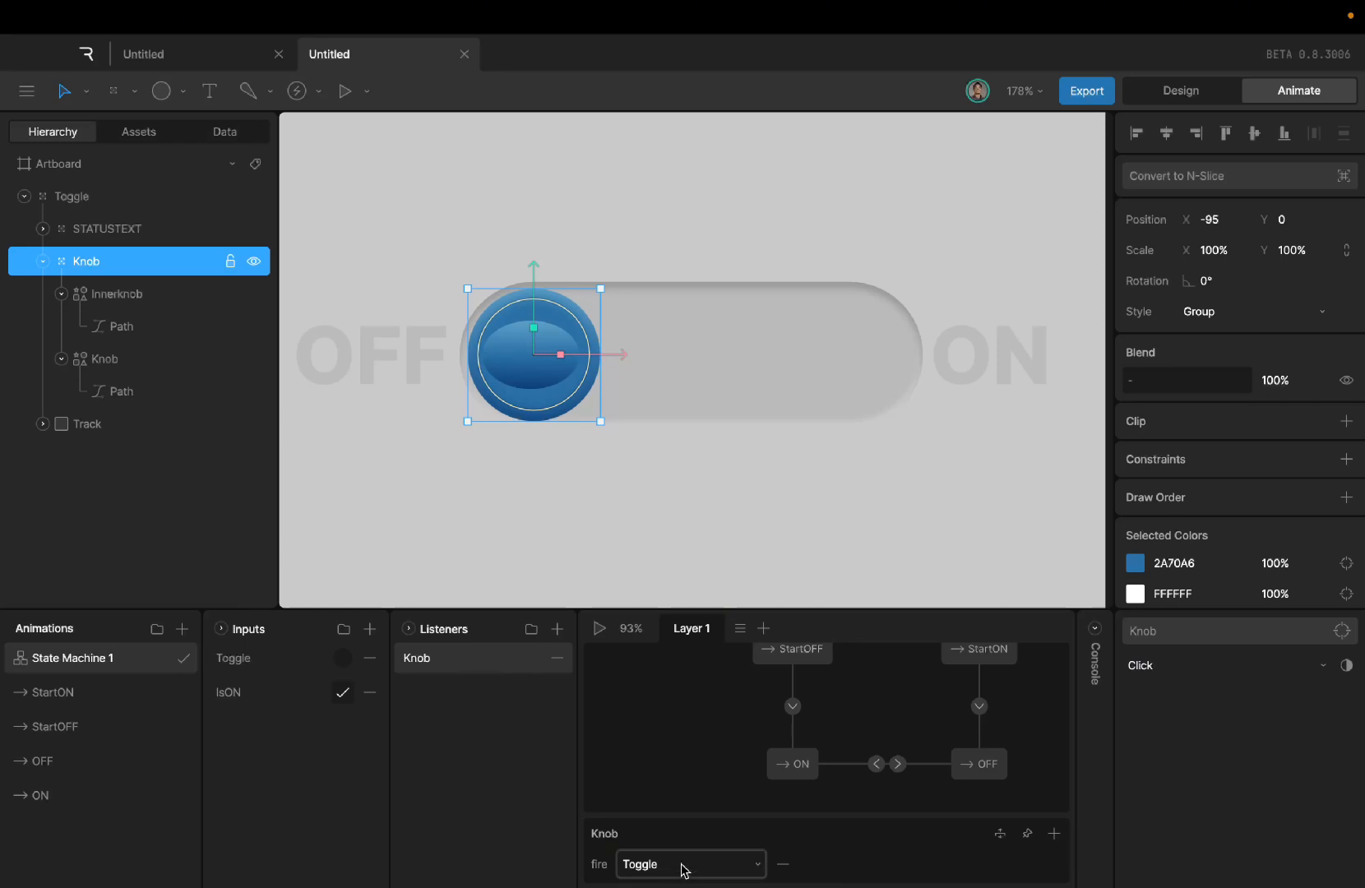
Step: Play the state machine and test the listener by toggling the knob back and forth on the canvas
{"action": "left_click", "coordinate": [600, 629]}
{"action": "left_click", "coordinate": [816, 370]}
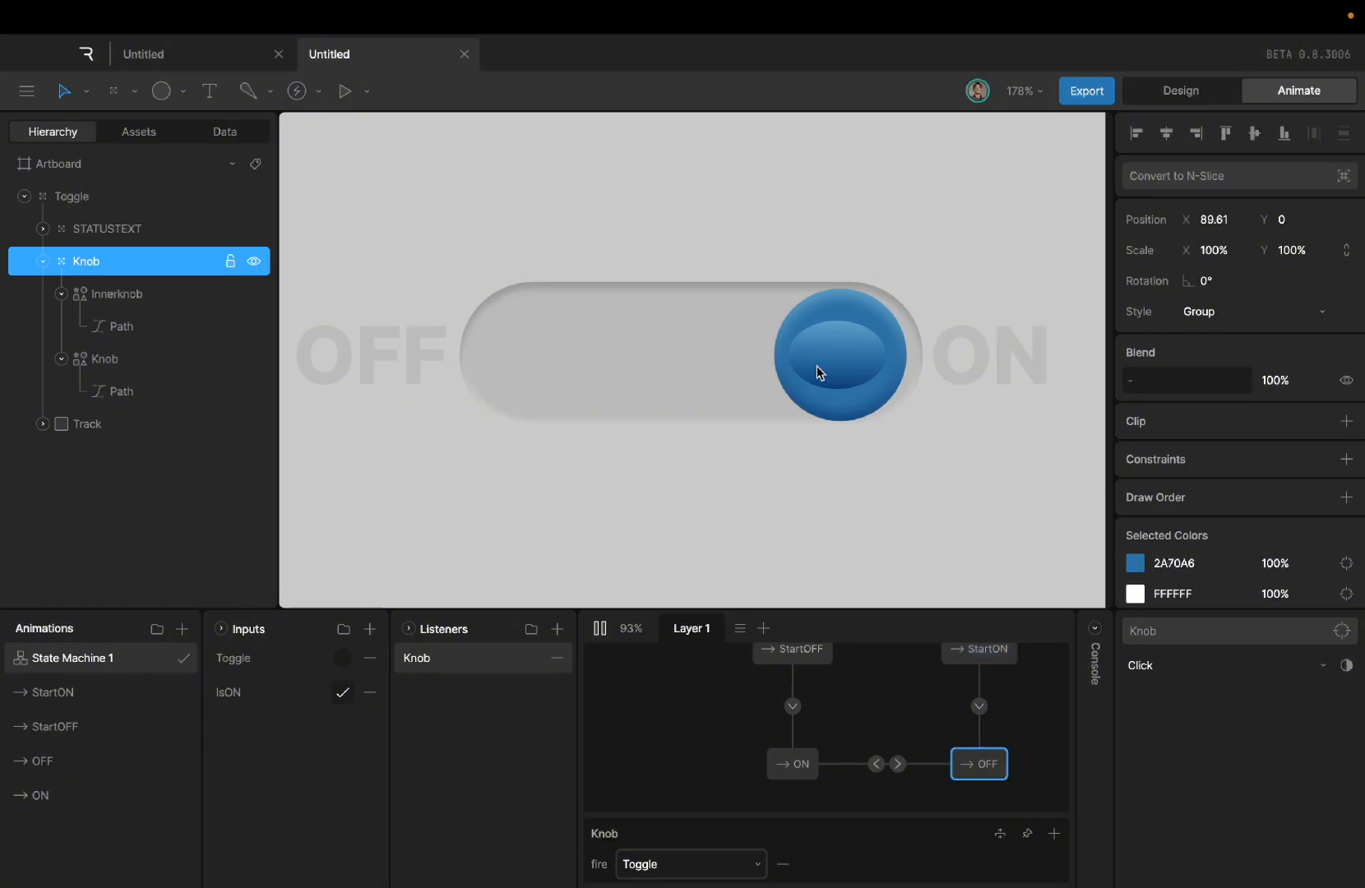
{"action": "left_click", "coordinate": [530, 352]}
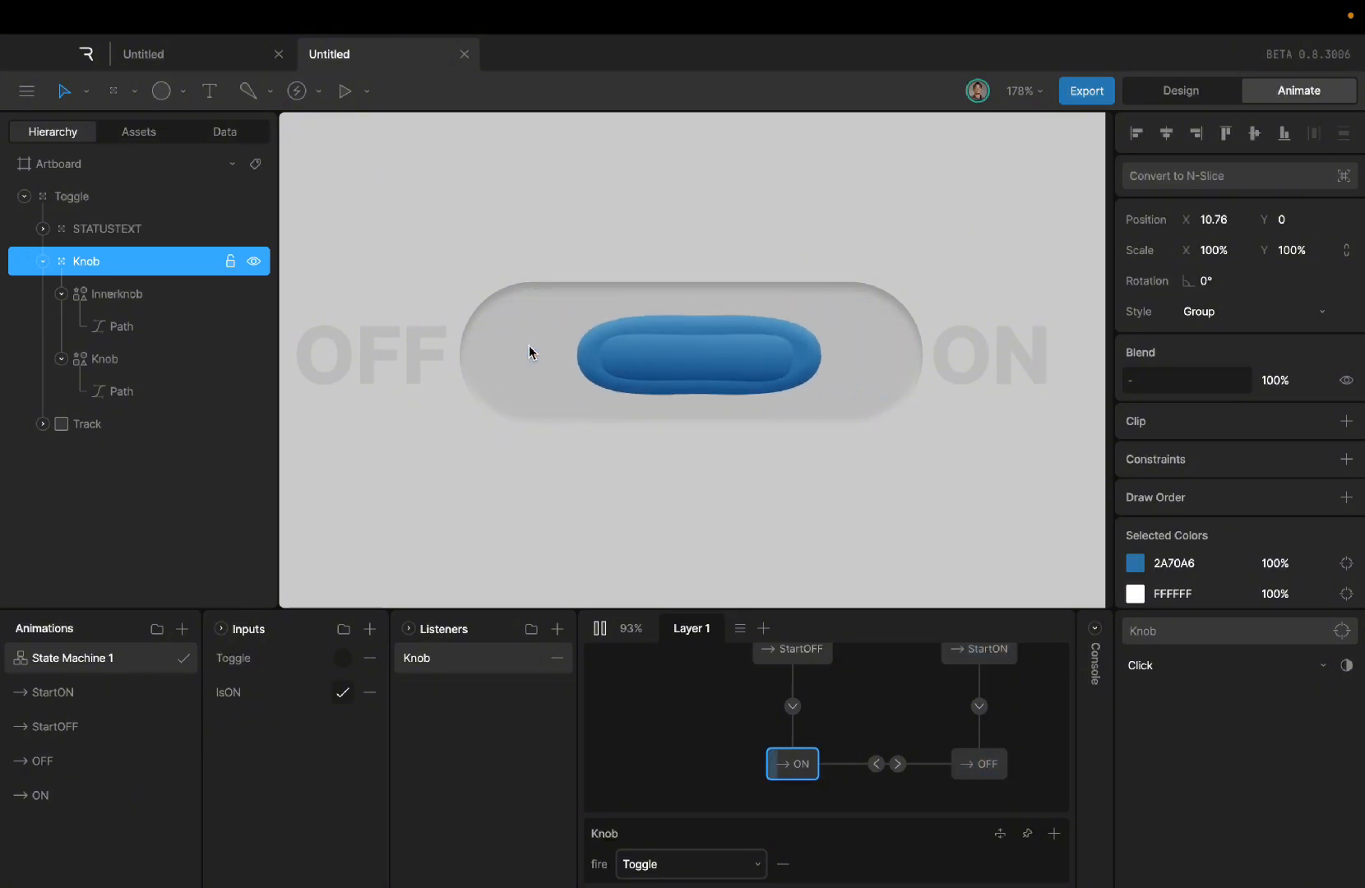
{"action": "left_click", "coordinate": [878, 362]}
{"action": "left_click", "coordinate": [587, 343]}
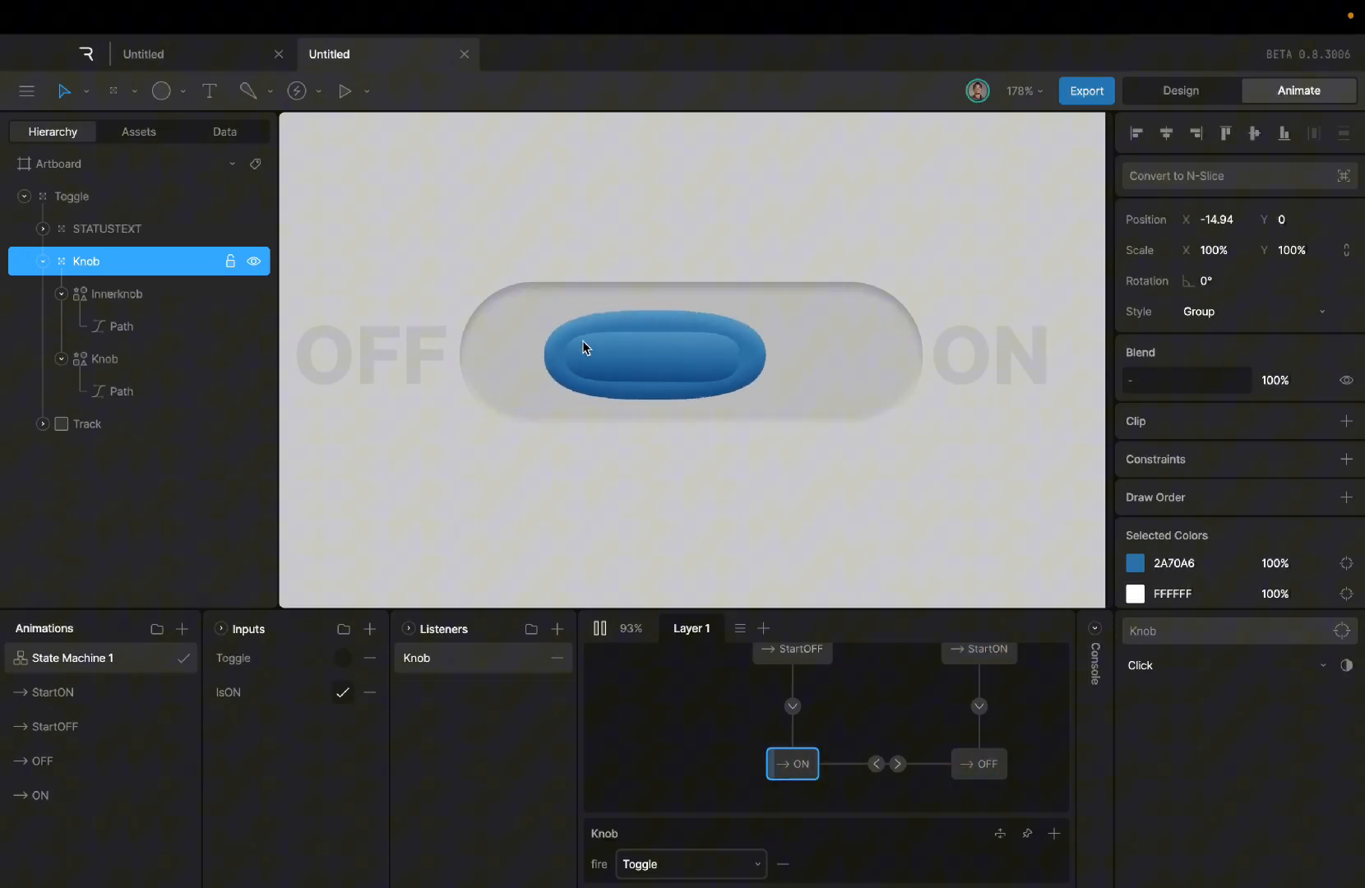
{"action": "left_click", "coordinate": [871, 369]}
{"action": "left_click", "coordinate": [486, 354]}
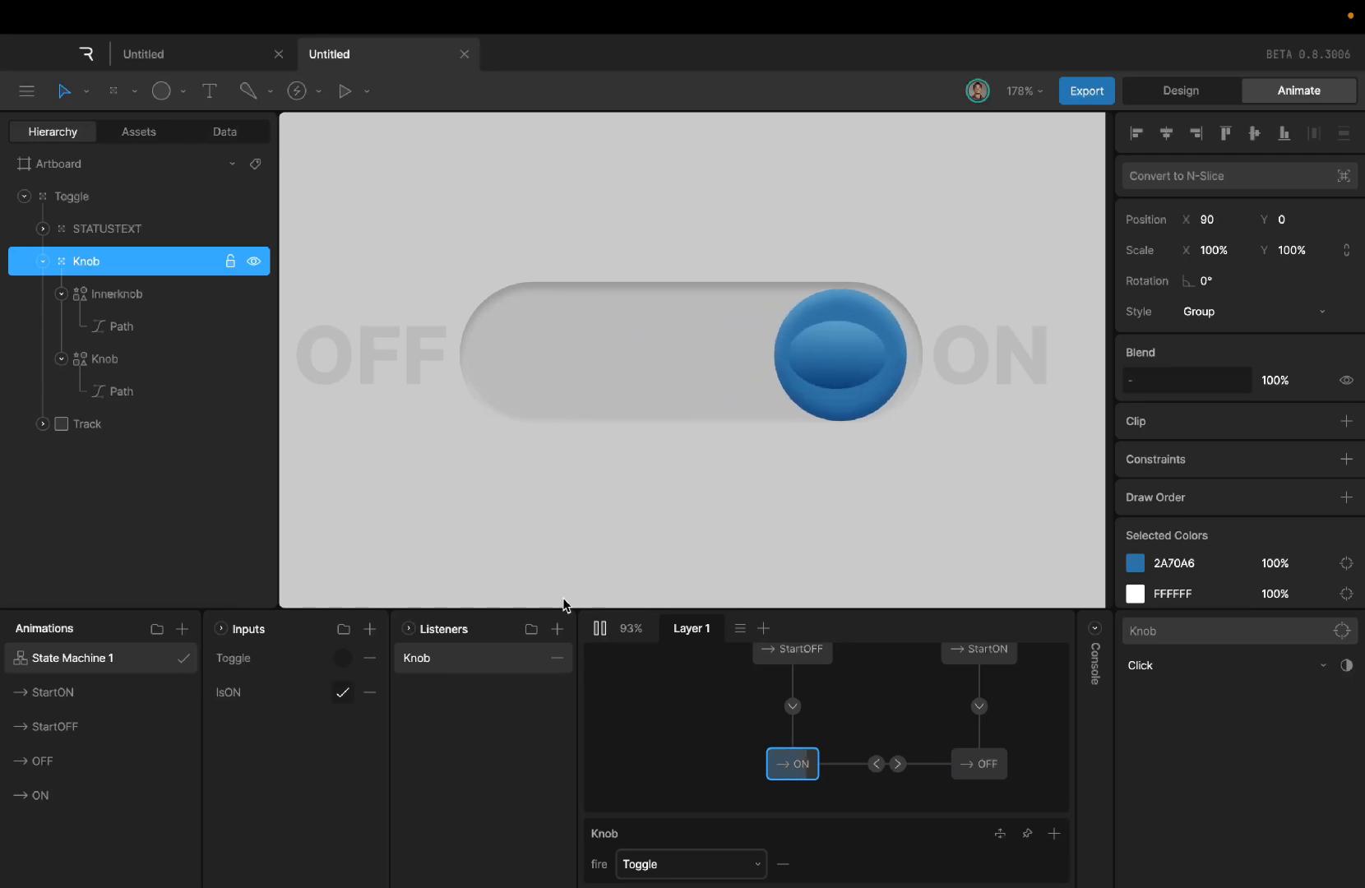
Step: Try to switch IsON off during playback, restart the preview to check the start state, and stop it
{"action": "left_click", "coordinate": [342, 692]}
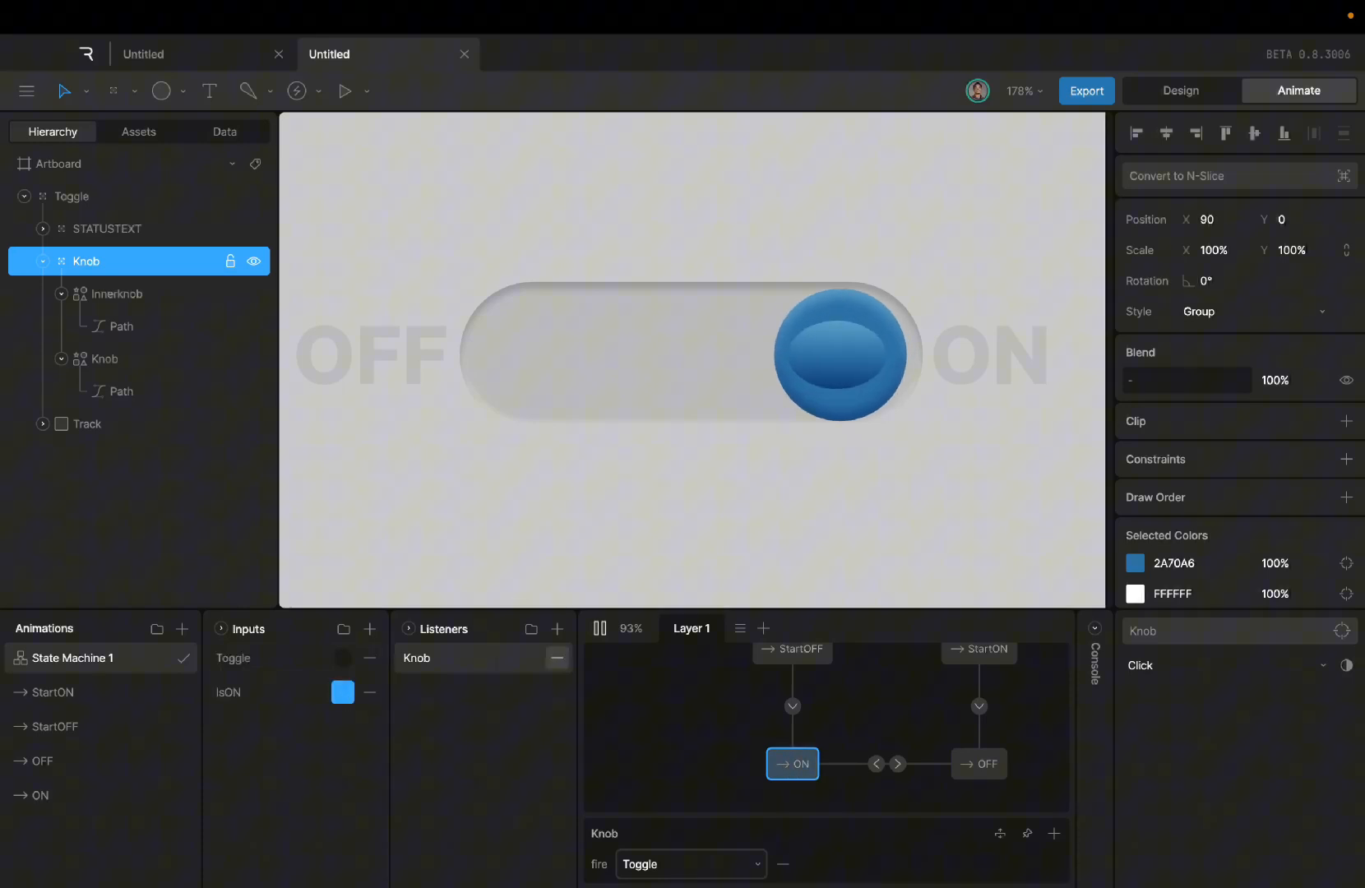
{"action": "left_click", "coordinate": [598, 628]}
{"action": "left_click", "coordinate": [598, 628]}
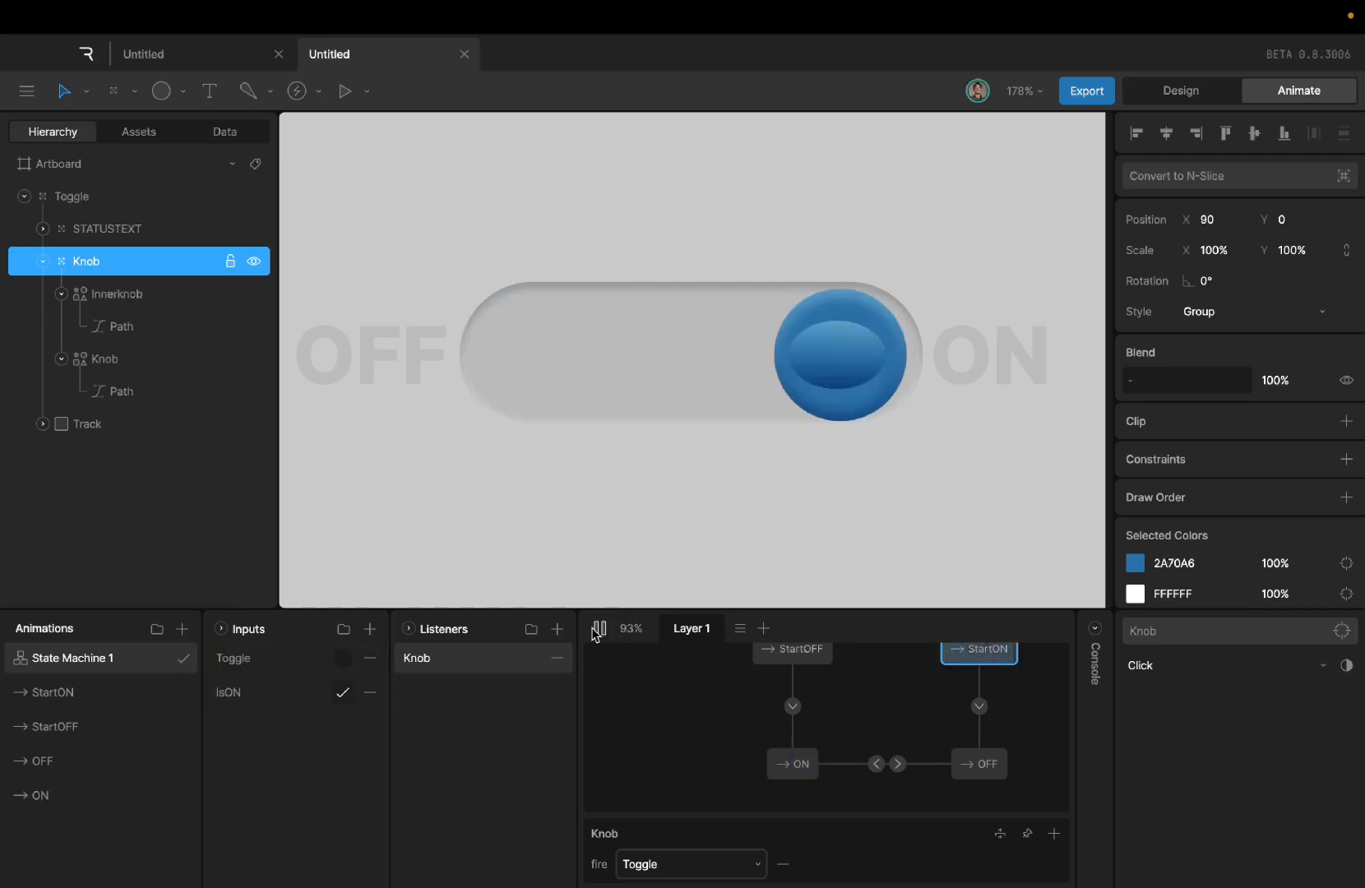
{"action": "left_click", "coordinate": [597, 628]}
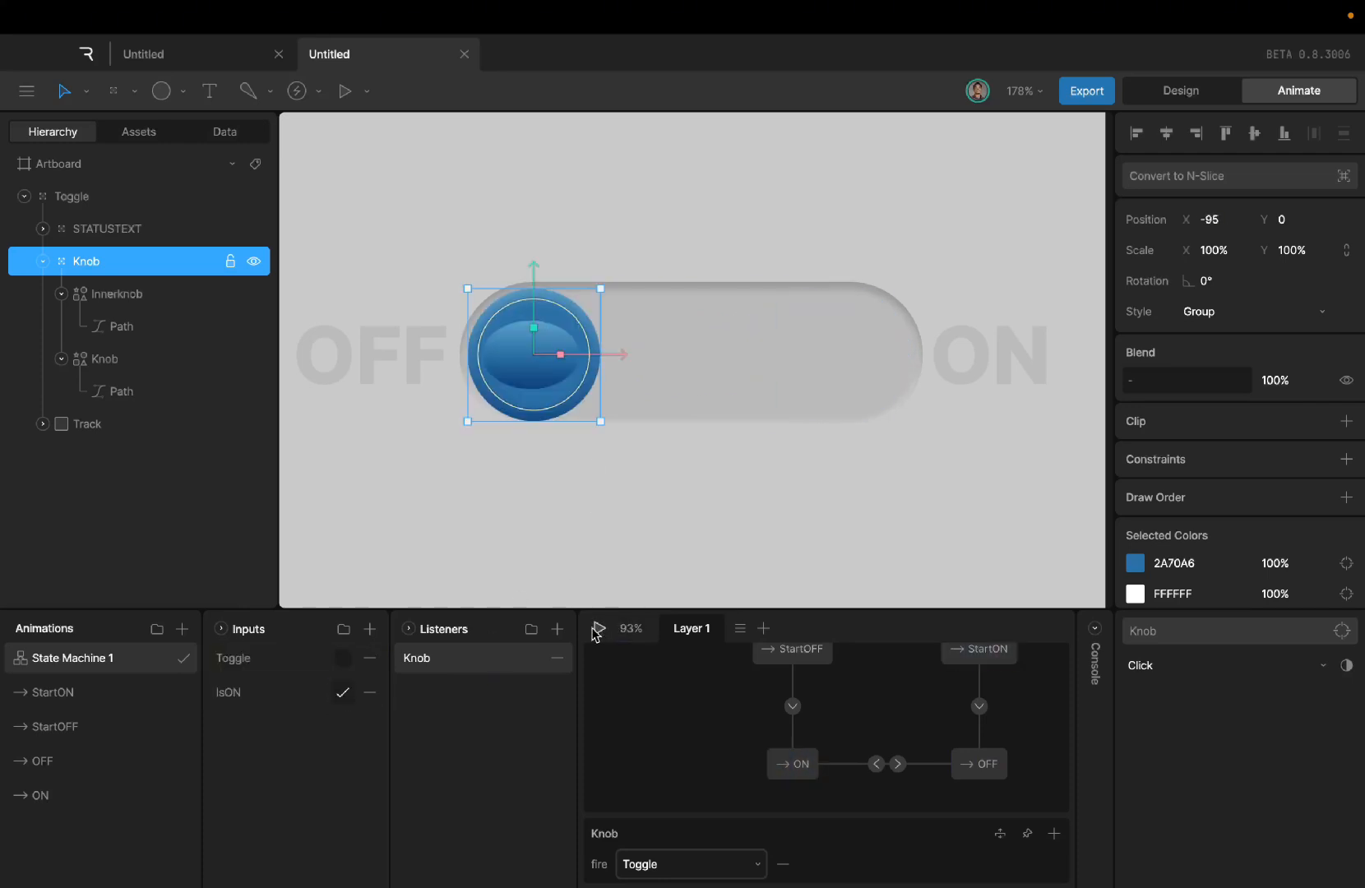
Step: Switch the IsON input off, then preview the state machine and toggle the knob repeatedly on the canvas before stopping playback
{"action": "left_click", "coordinate": [342, 695]}
{"action": "left_click", "coordinate": [599, 628]}
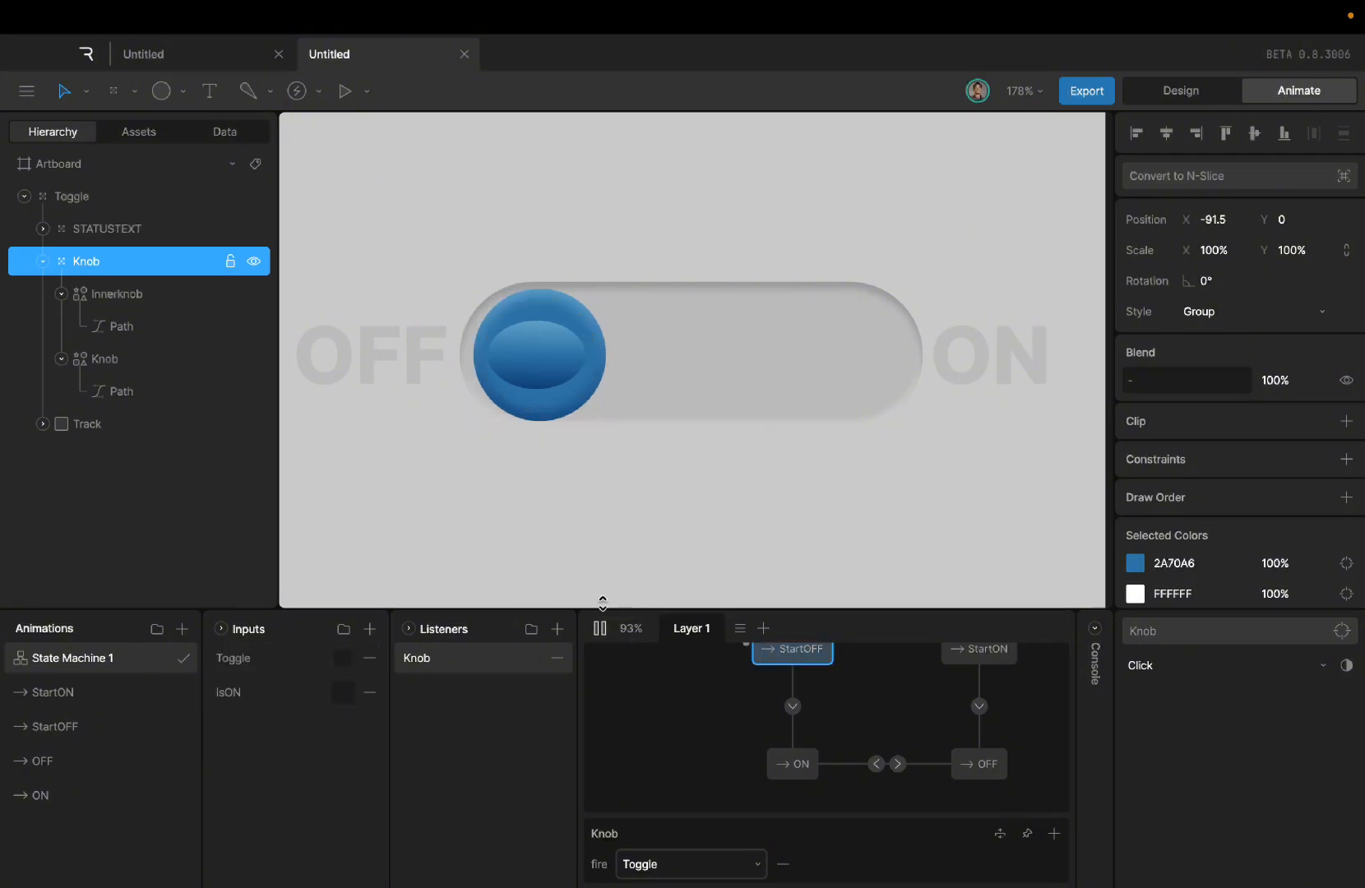
{"action": "left_click", "coordinate": [556, 358]}
{"action": "left_click", "coordinate": [818, 371]}
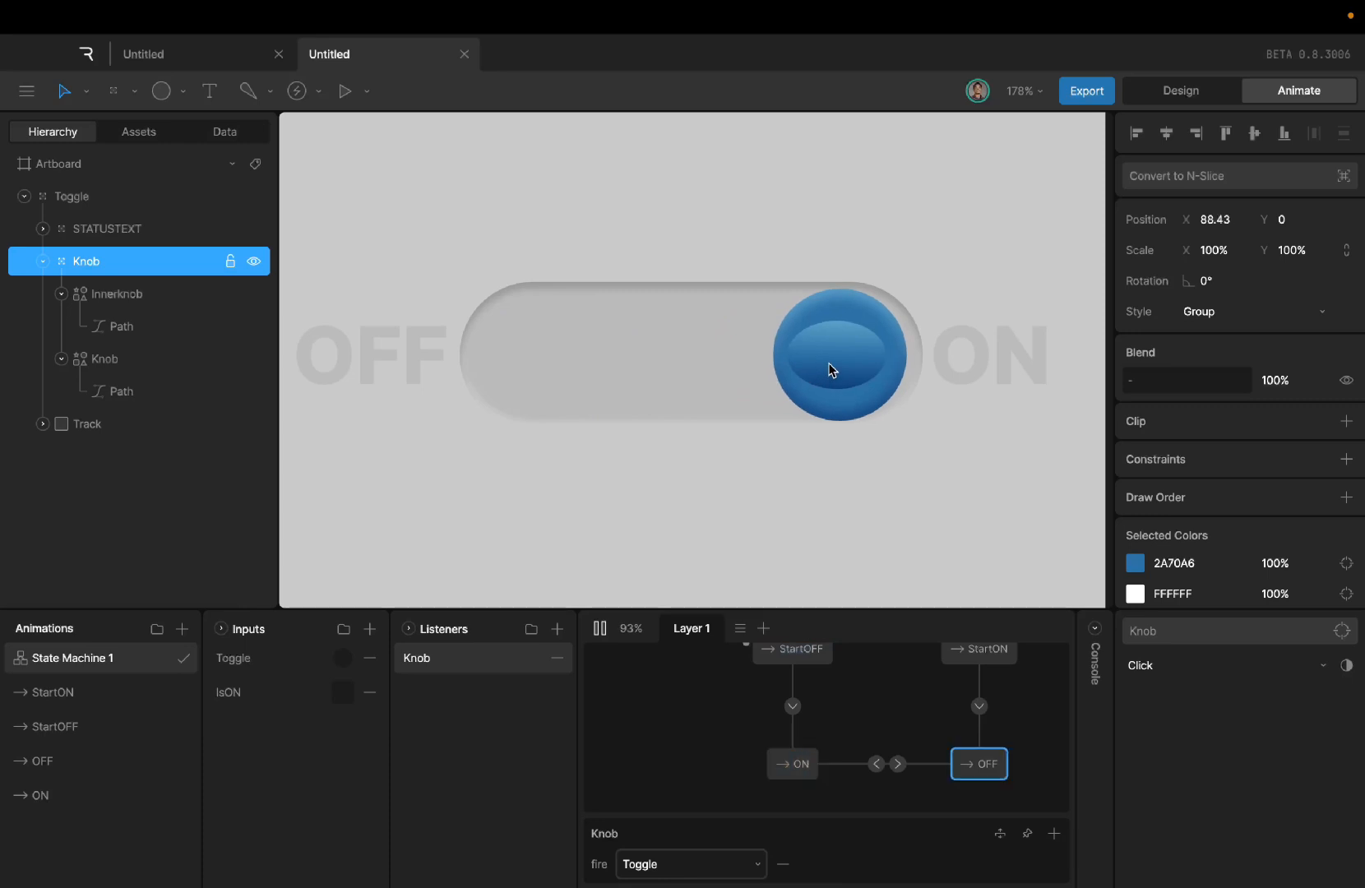
{"action": "left_click", "coordinate": [533, 349]}
{"action": "left_click", "coordinate": [793, 369]}
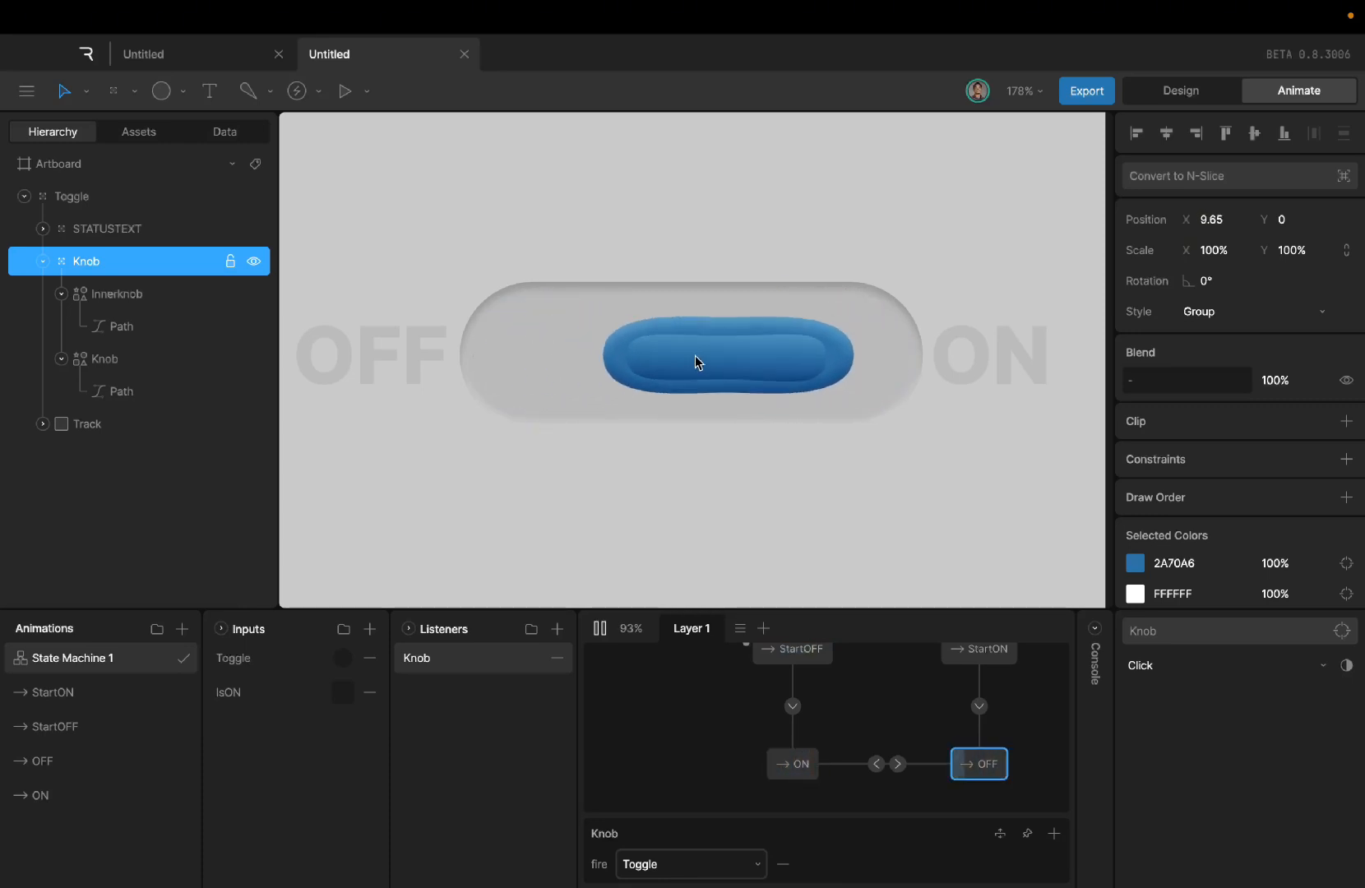
{"action": "left_click", "coordinate": [539, 374]}
{"action": "left_click", "coordinate": [839, 369]}
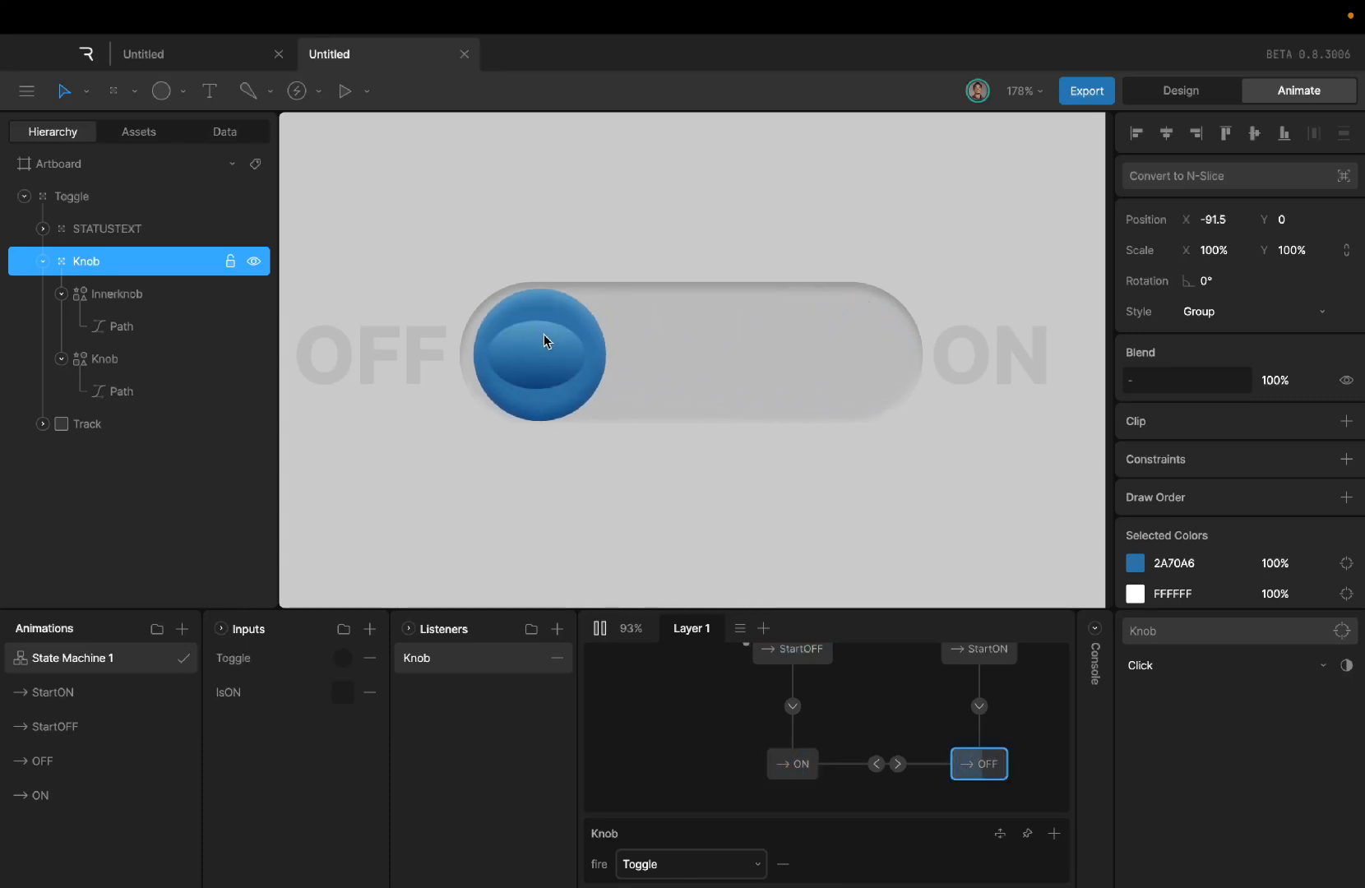
{"action": "left_click", "coordinate": [548, 344]}
{"action": "left_click", "coordinate": [868, 367]}
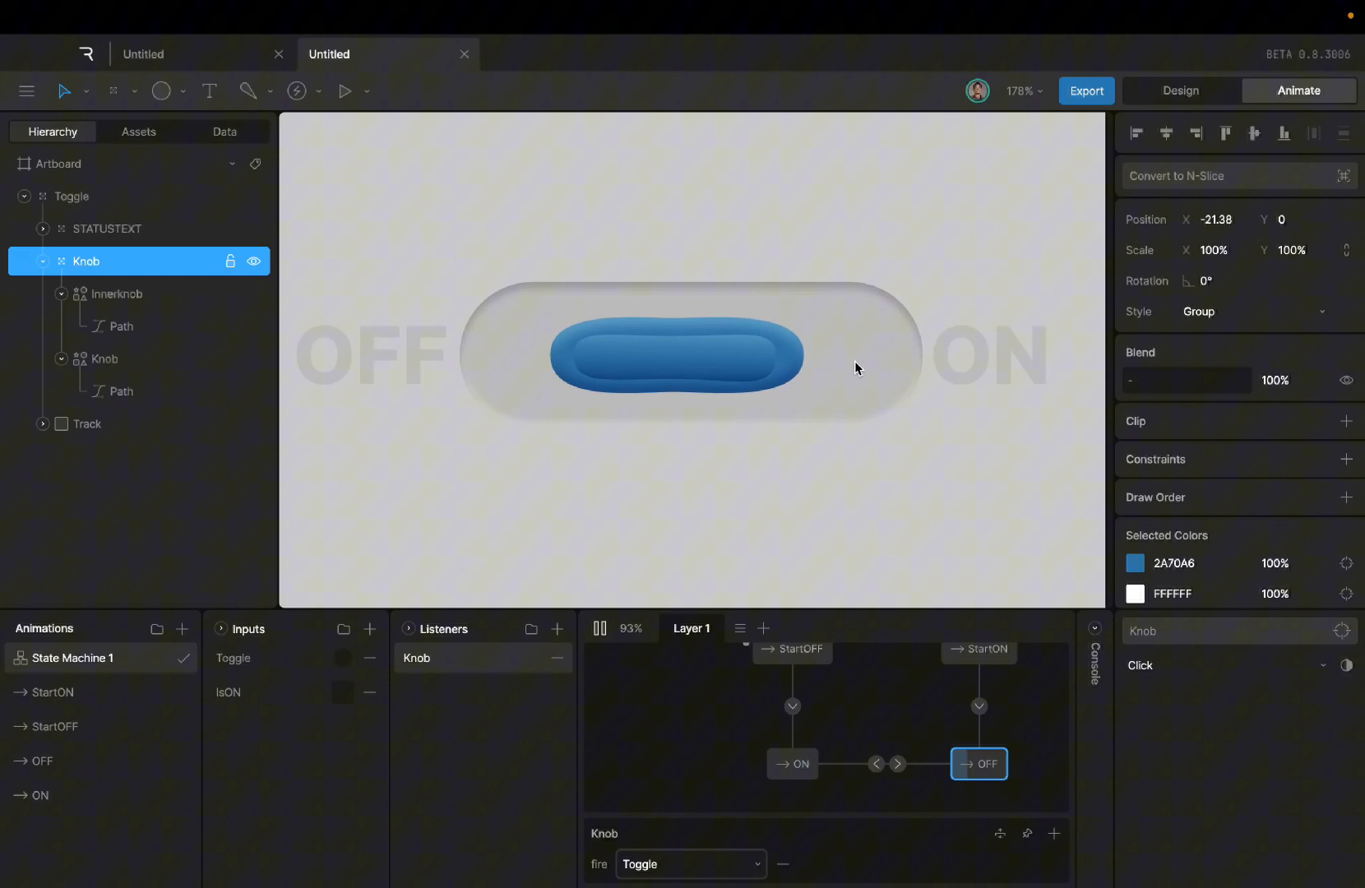
{"action": "left_click", "coordinate": [580, 368]}
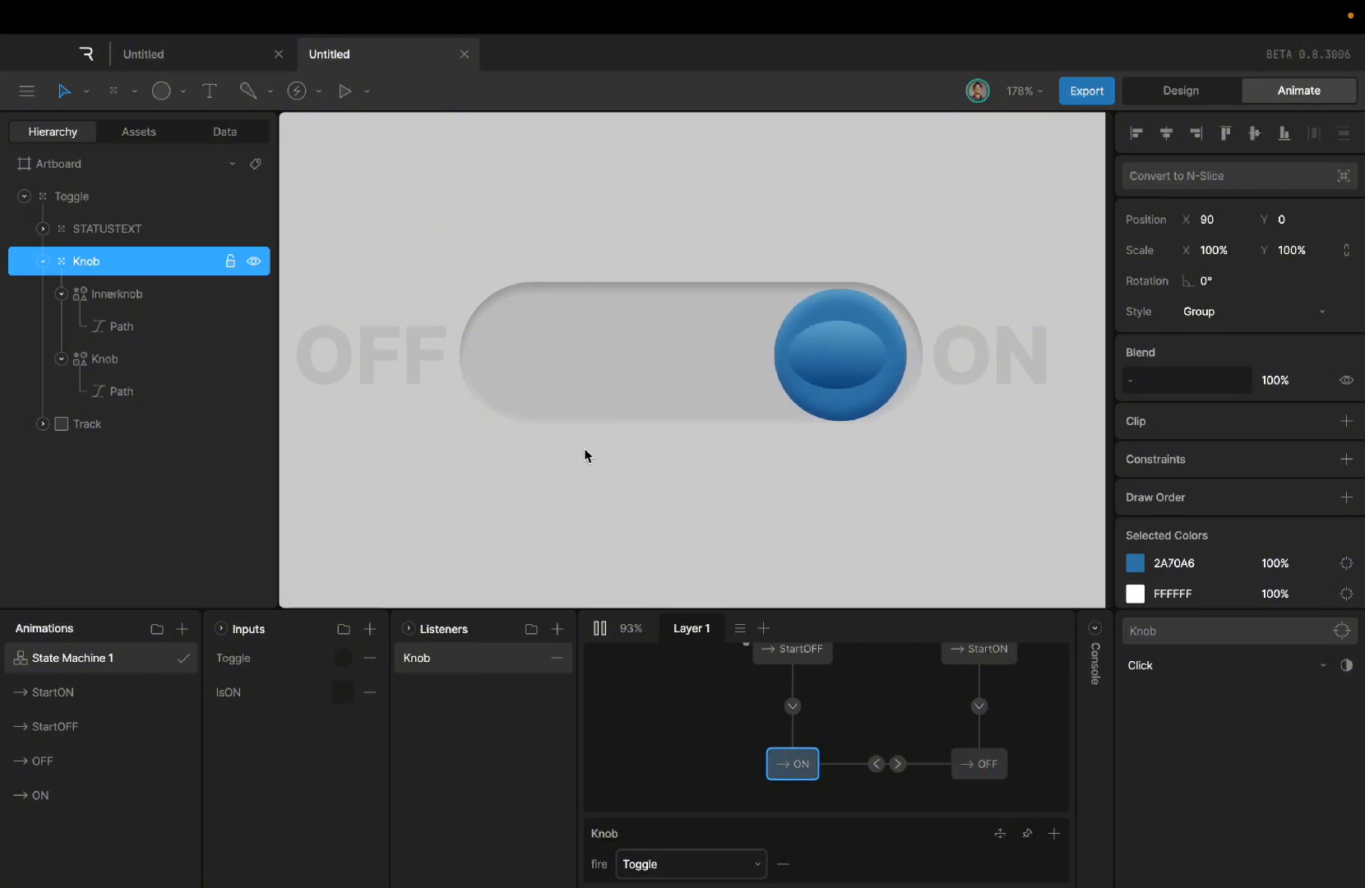
{"action": "left_click", "coordinate": [835, 383]}
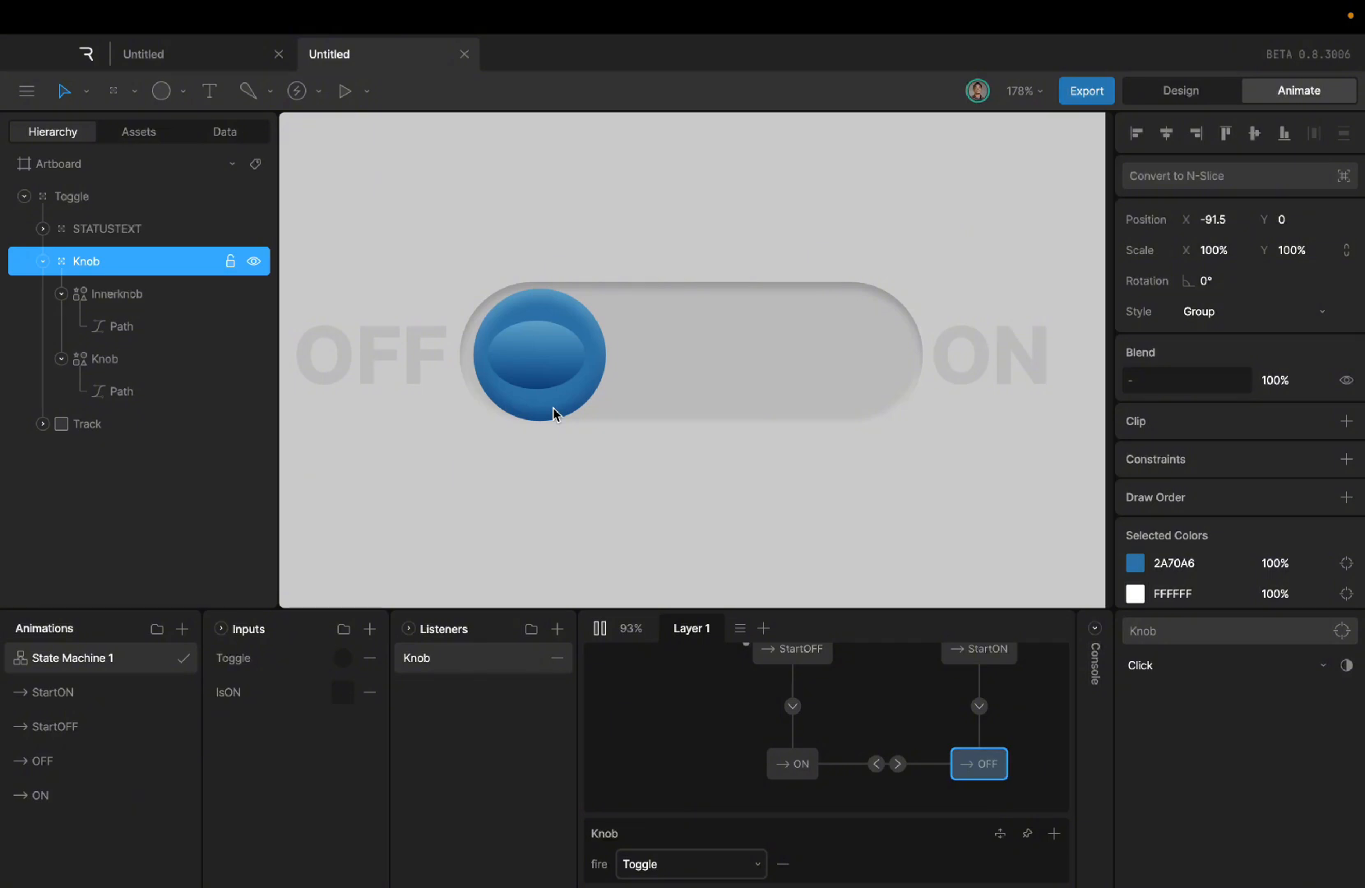
{"action": "scroll", "coordinate": [553, 414], "scroll_direction": "left", "scroll_amount": 2}
{"action": "scroll", "coordinate": [553, 414], "scroll_direction": "down", "scroll_amount": 1}
{"action": "scroll", "coordinate": [553, 414], "scroll_direction": "left", "scroll_amount": 2}
{"action": "scroll", "coordinate": [553, 414], "scroll_direction": "down", "scroll_amount": 1}
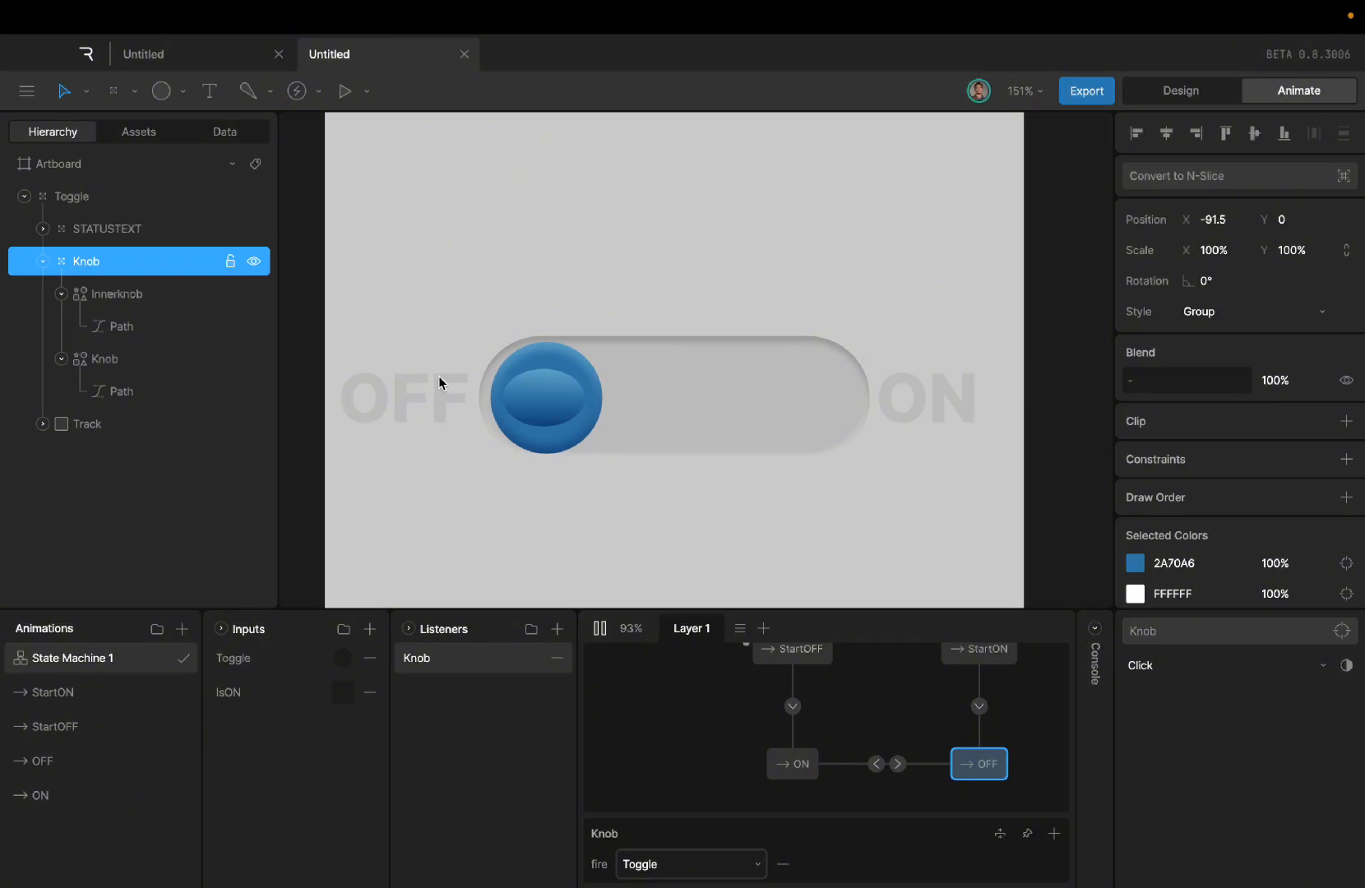
{"action": "left_click", "coordinate": [600, 628]}
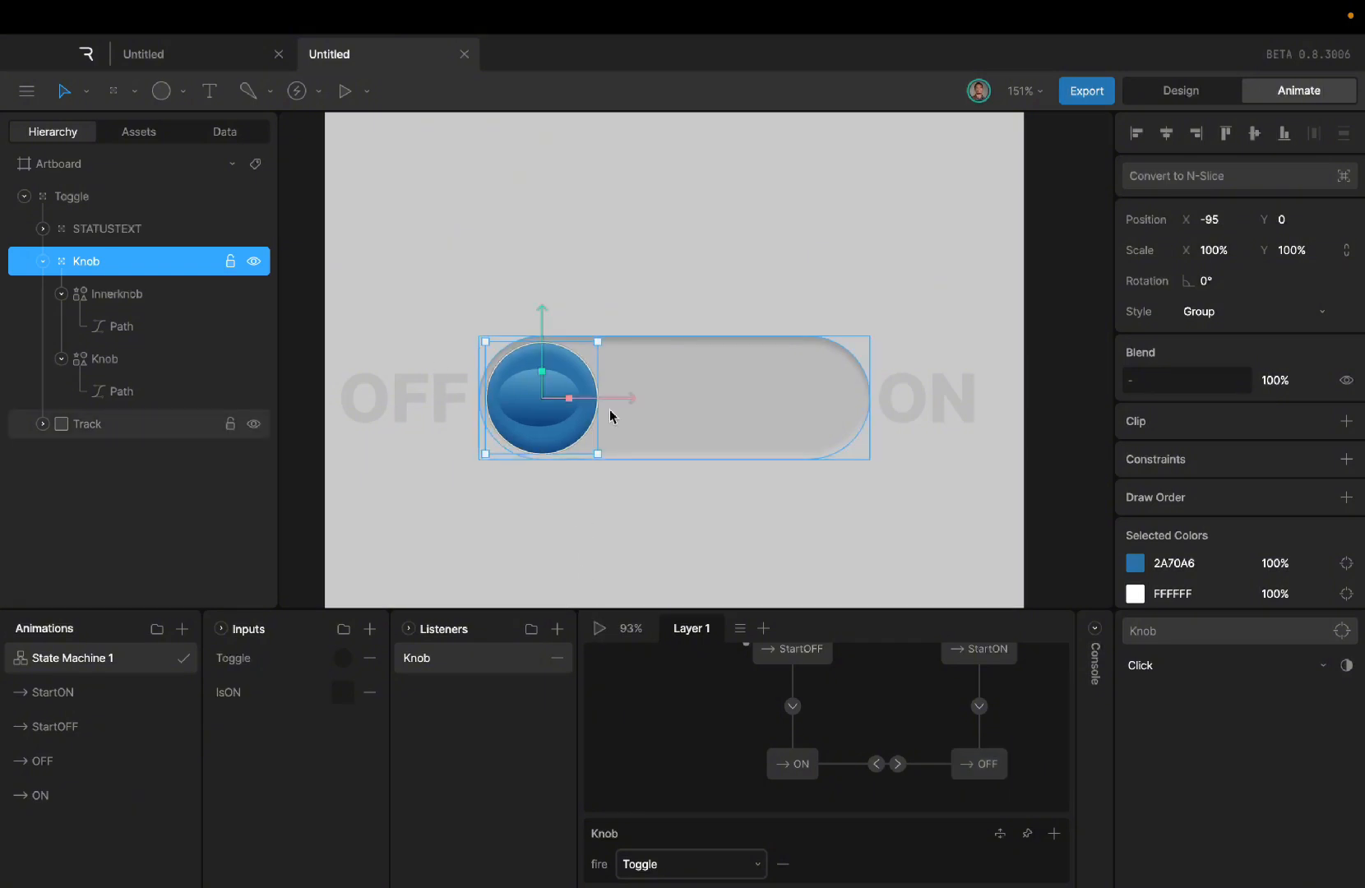
Step: Duplicate the artboard that holds the finished toggle switch
{"action": "scroll", "coordinate": [609, 415], "scroll_direction": "down", "scroll_amount": 5}
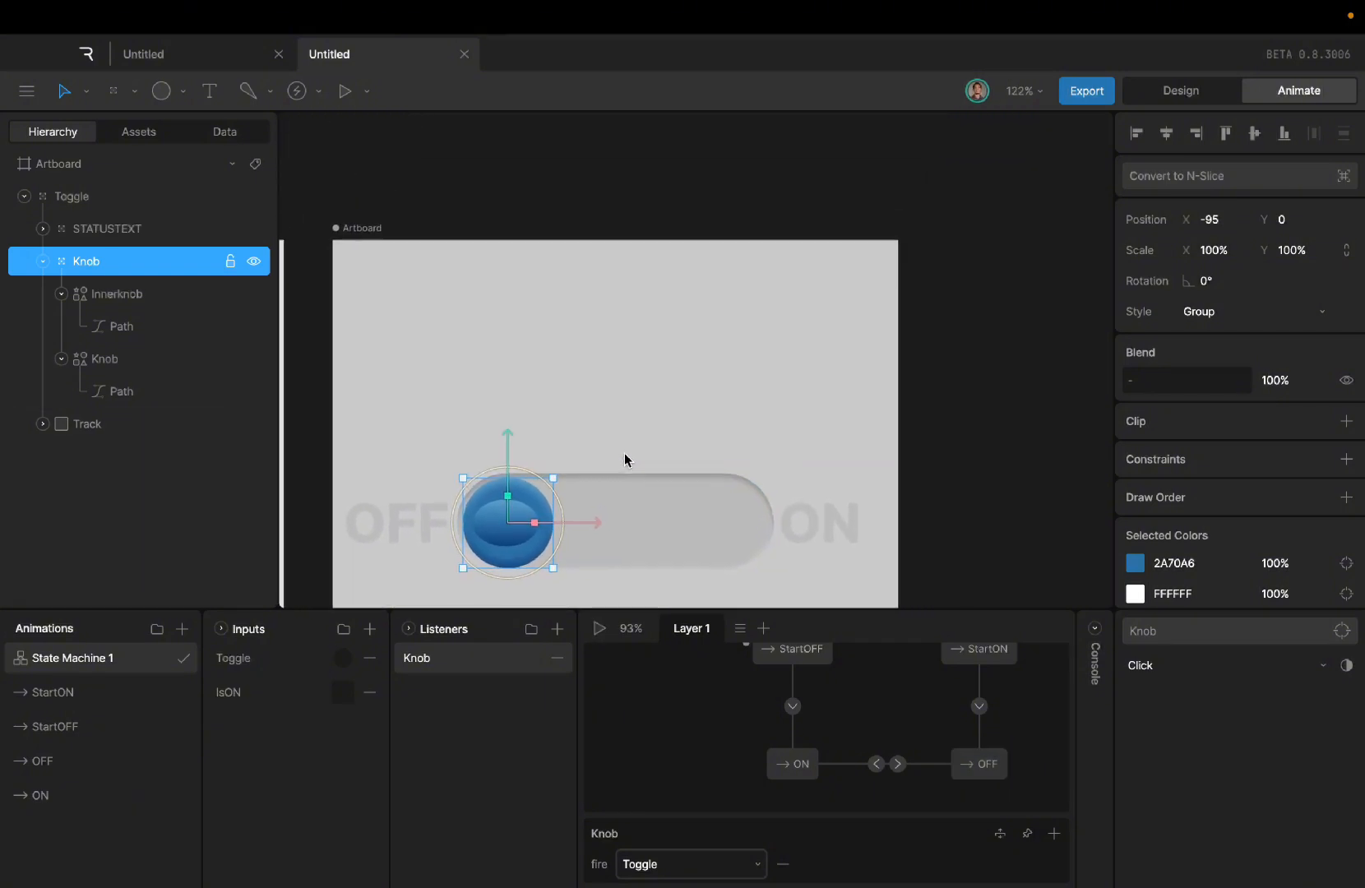
{"action": "scroll", "coordinate": [625, 461], "scroll_direction": "down", "scroll_amount": 2}
{"action": "left_click", "coordinate": [382, 253]}
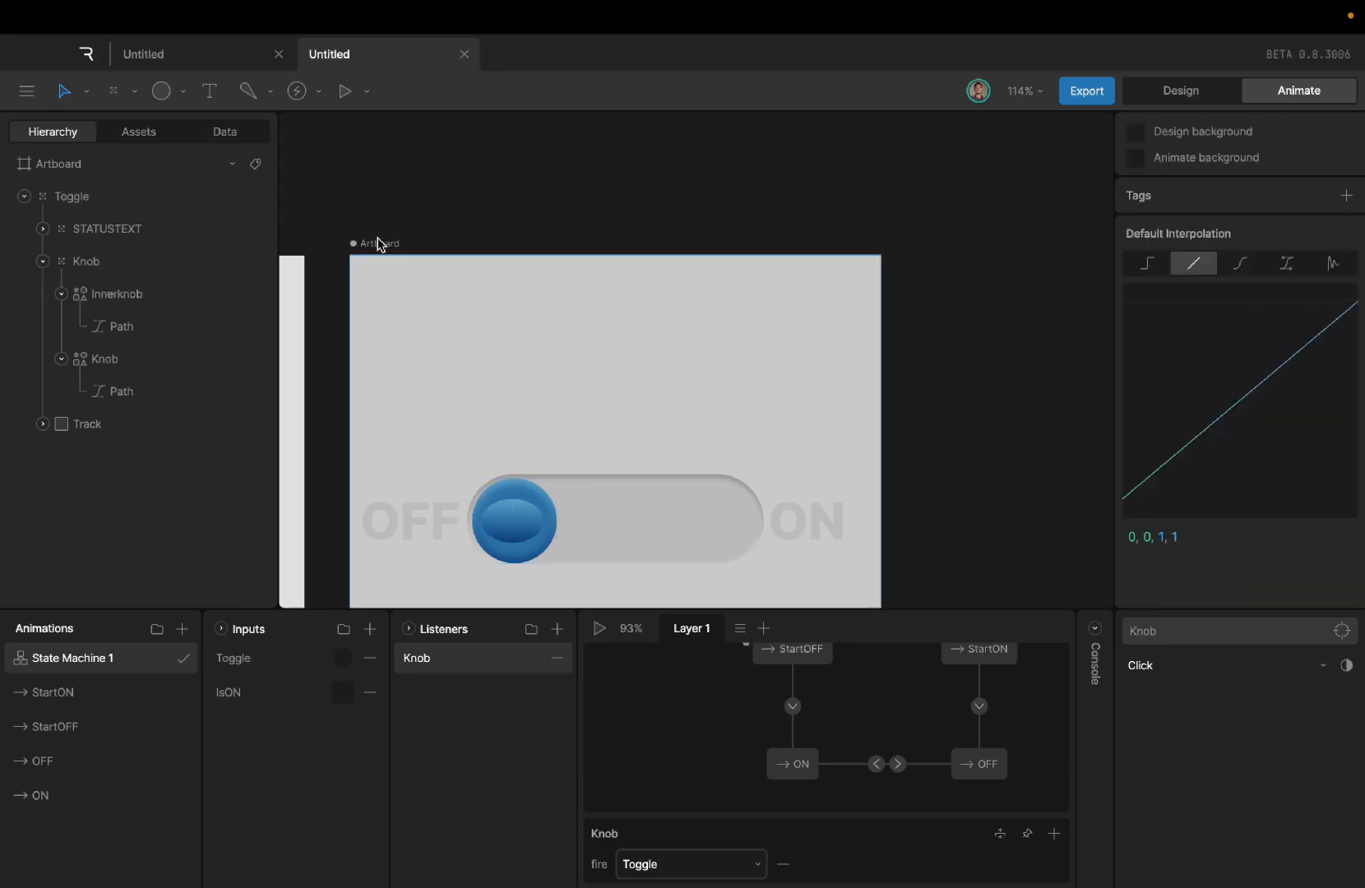
{"action": "left_click", "coordinate": [381, 245]}
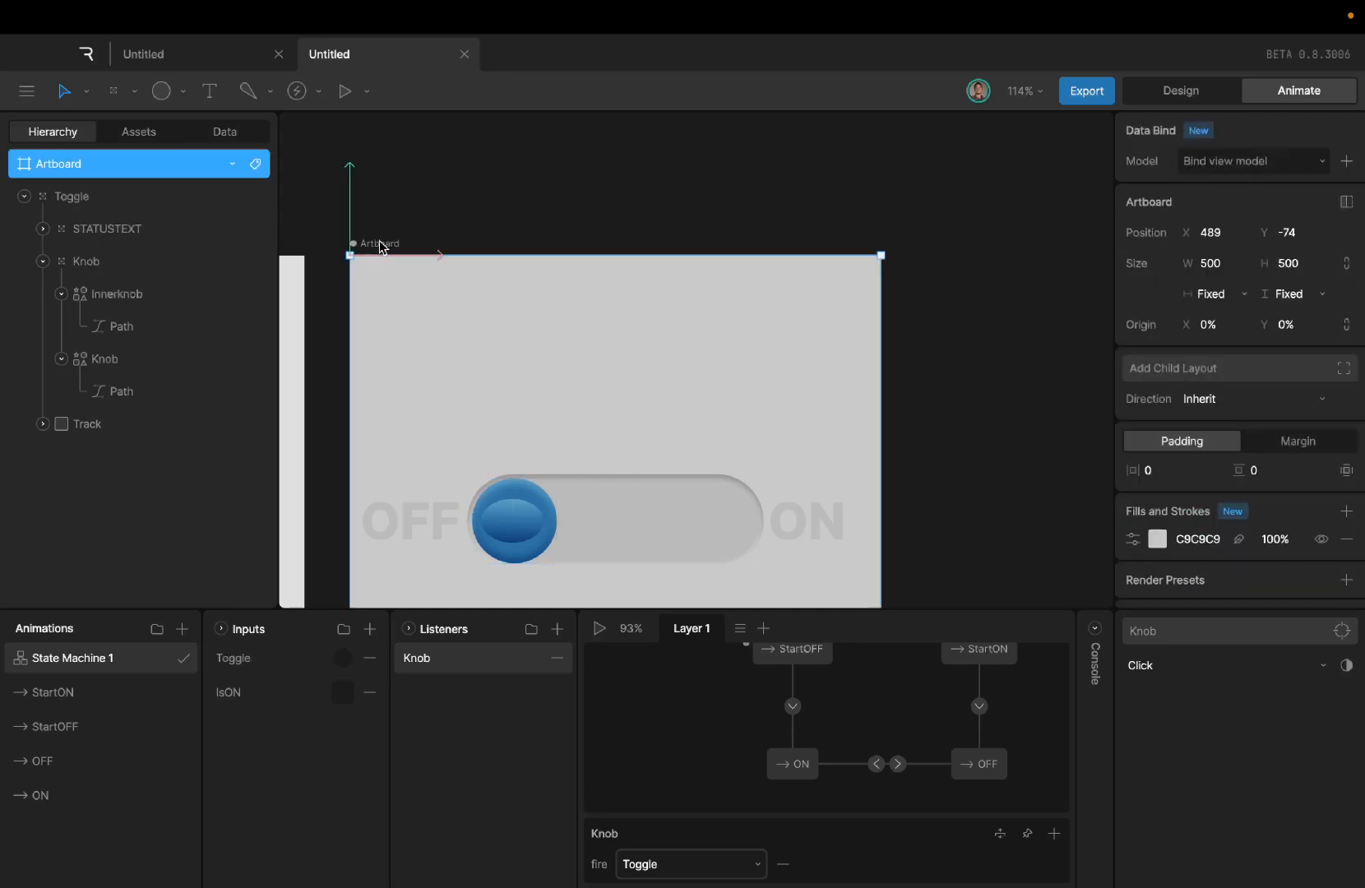
{"action": "key", "text": "super+d"}
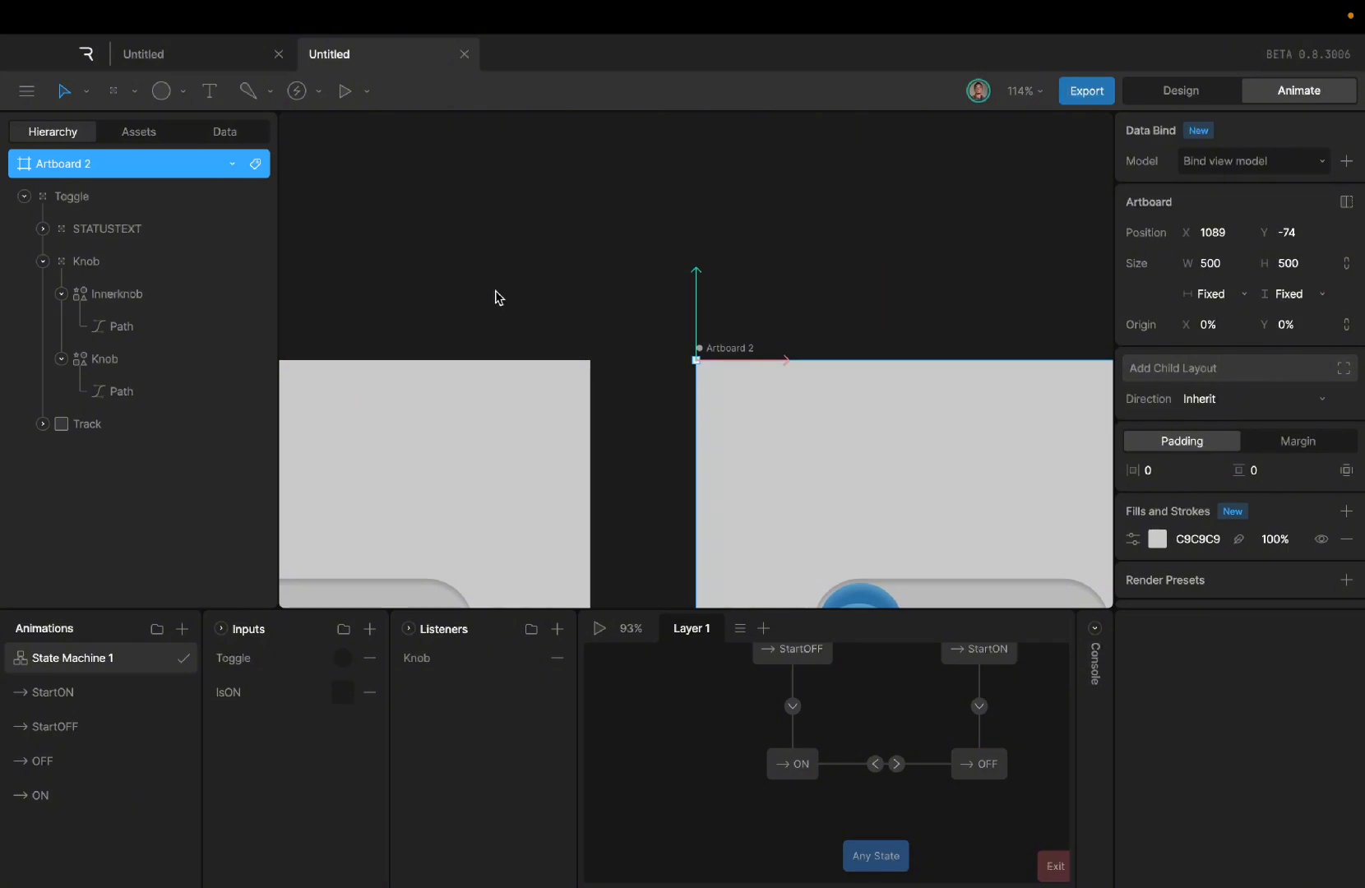
{"action": "scroll", "coordinate": [679, 313], "scroll_direction": "right", "scroll_amount": 3}
{"action": "scroll", "coordinate": [679, 313], "scroll_direction": "down", "scroll_amount": 5}
{"action": "scroll", "coordinate": [679, 313], "scroll_direction": "right", "scroll_amount": 2}
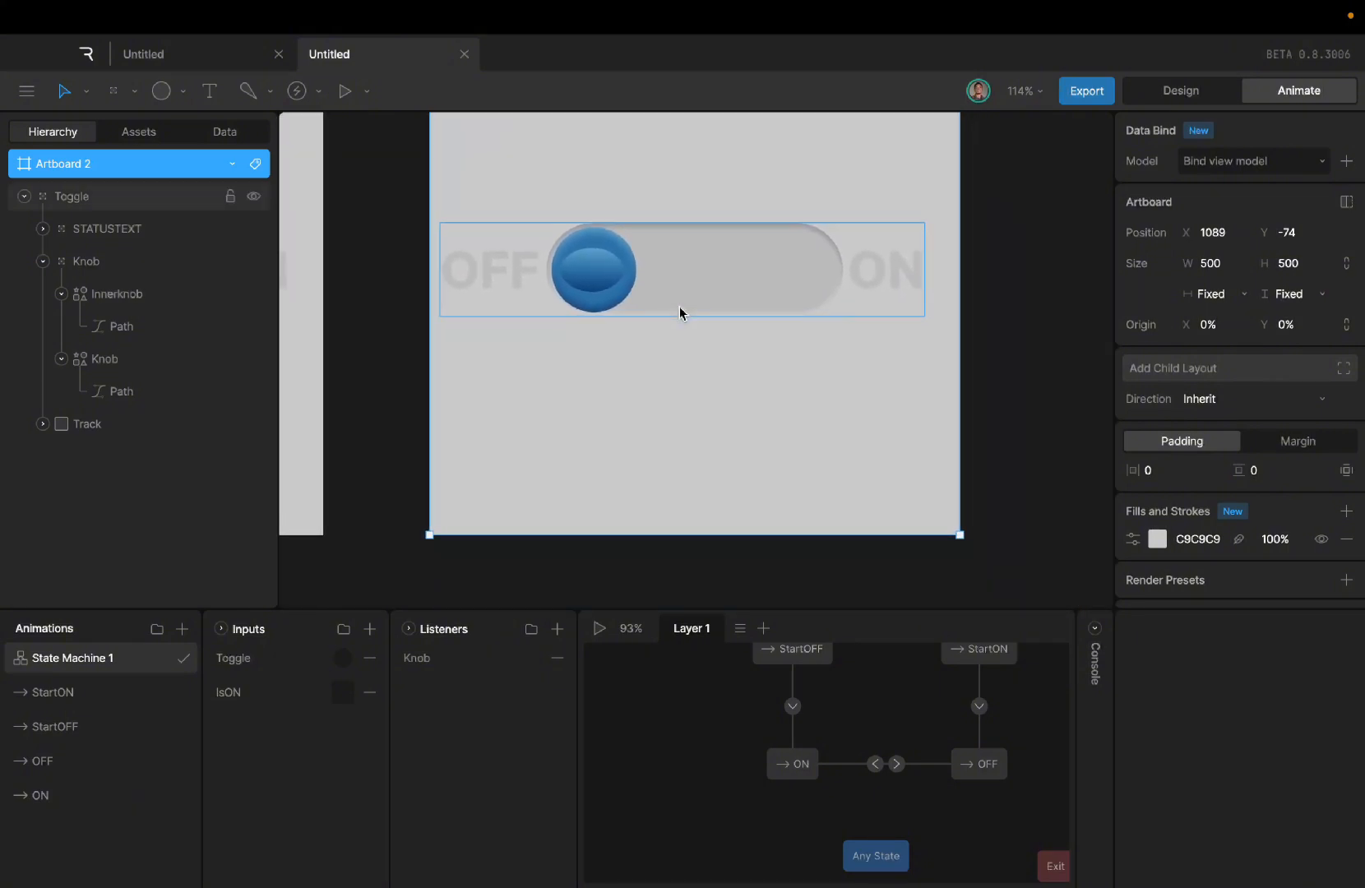
Step: Delete the Toggle and IsON inputs from the duplicated artboard's state machine
{"action": "left_click", "coordinate": [370, 663]}
{"action": "left_click", "coordinate": [370, 661]}
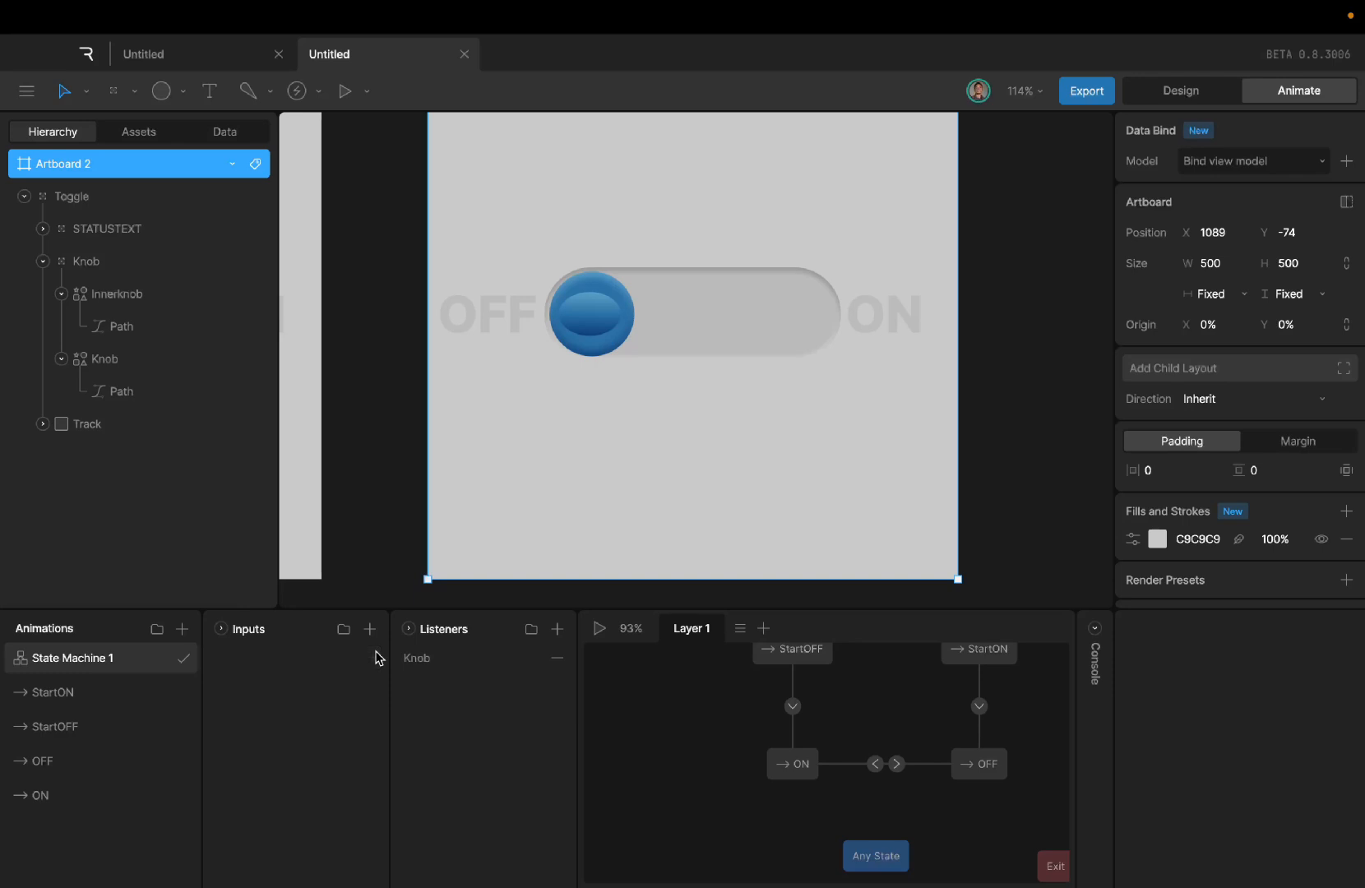
{"action": "scroll", "coordinate": [725, 735], "scroll_direction": "up", "scroll_amount": 2}
{"action": "scroll", "coordinate": [725, 735], "scroll_direction": "right", "scroll_amount": 2}
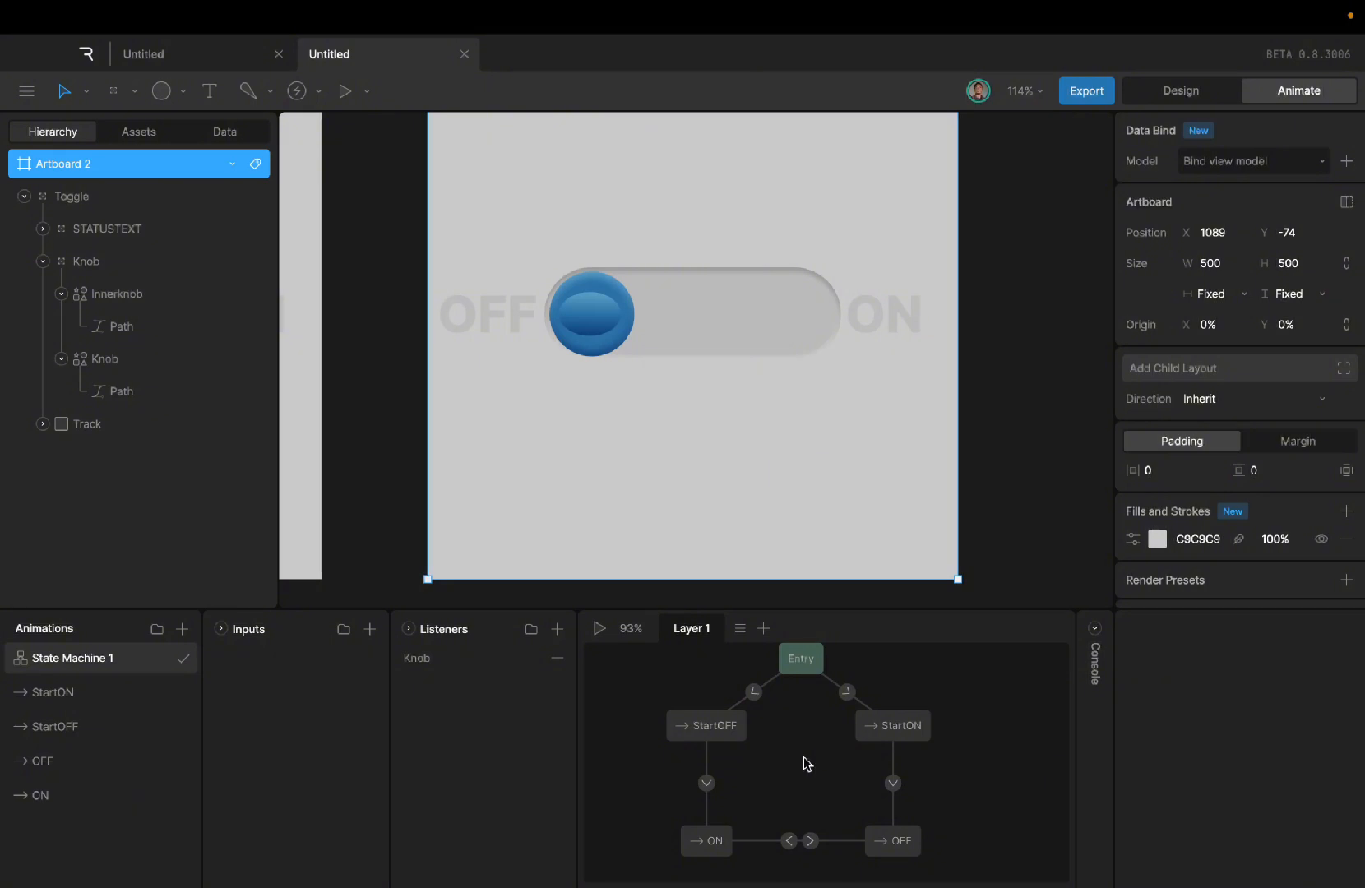
Step: Create a view model and name it TOGGLEVM
{"action": "left_click", "coordinate": [238, 137]}
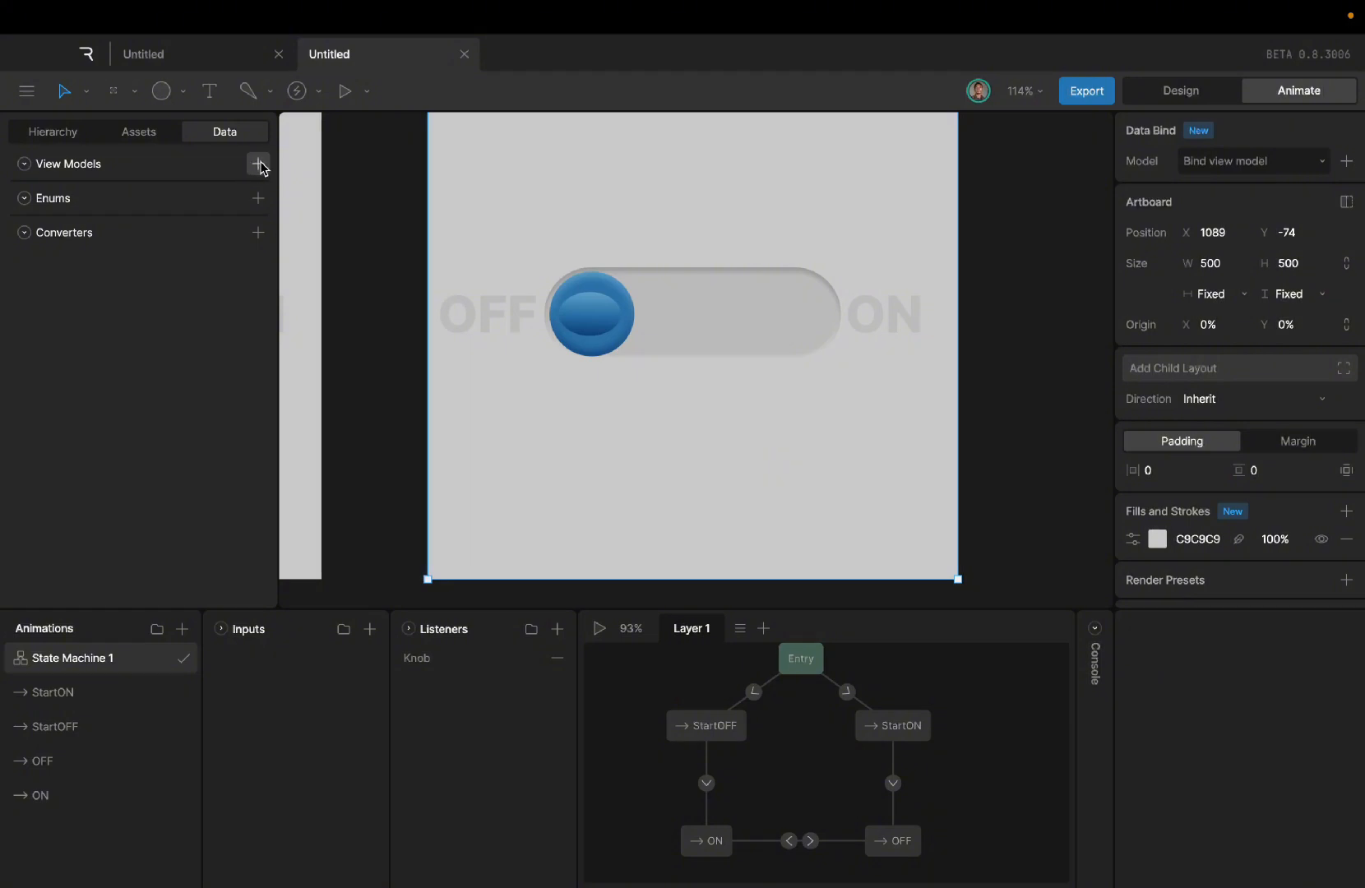
{"action": "left_click", "coordinate": [259, 163]}
{"action": "left_click", "coordinate": [65, 200]}
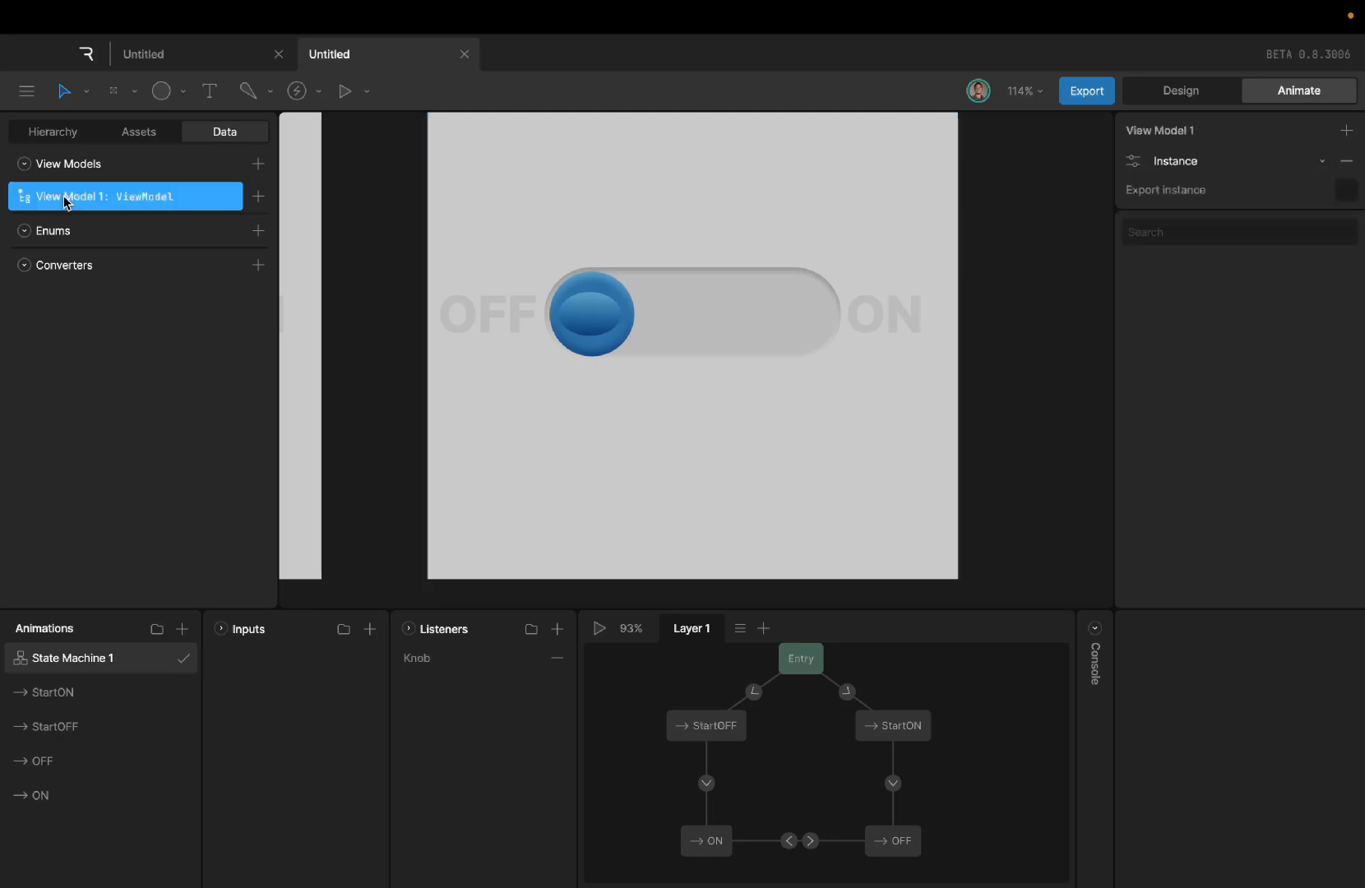
{"action": "double_click", "coordinate": [66, 199]}
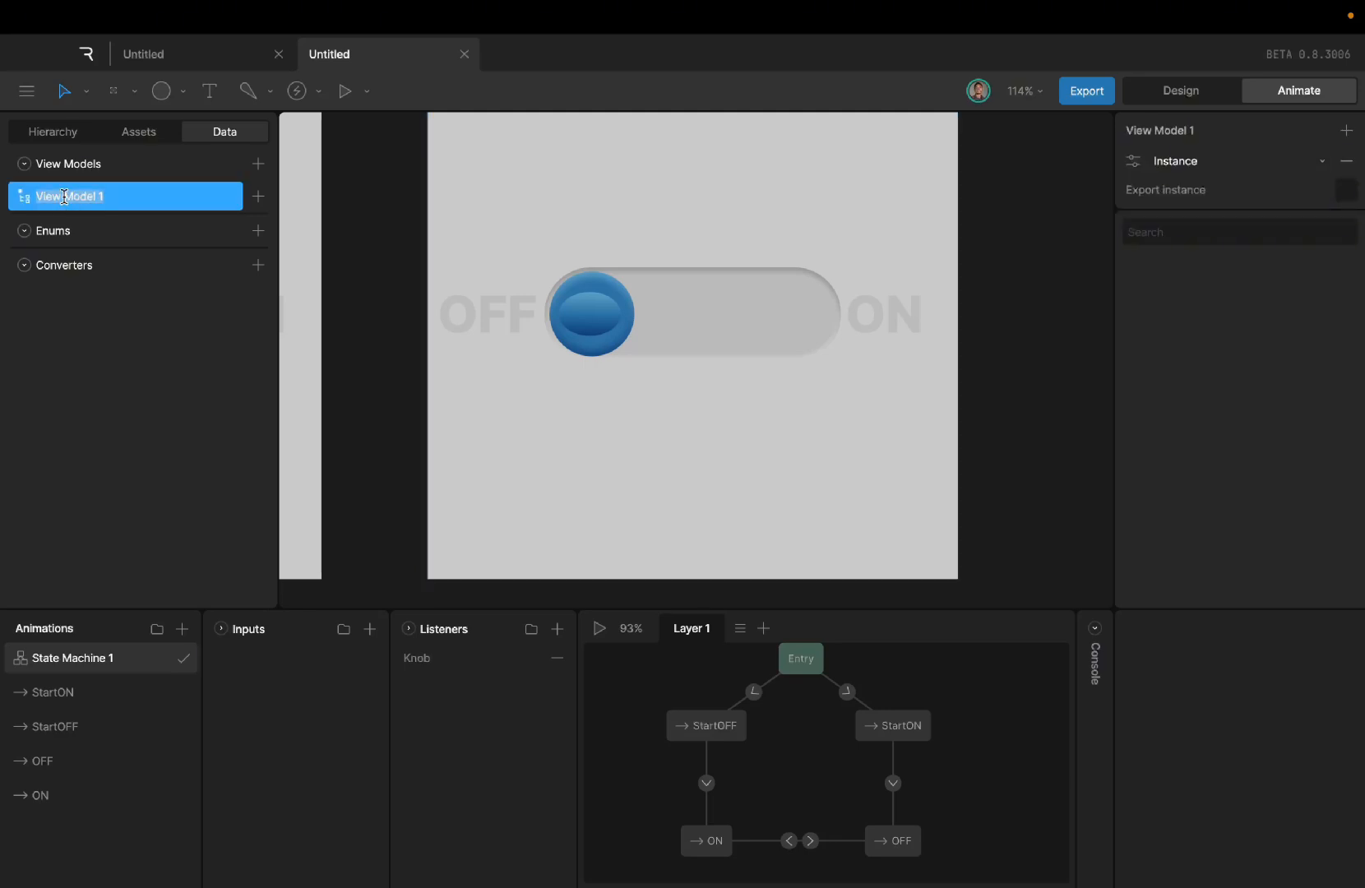
{"action": "type", "text": "TOGGLEVM"}
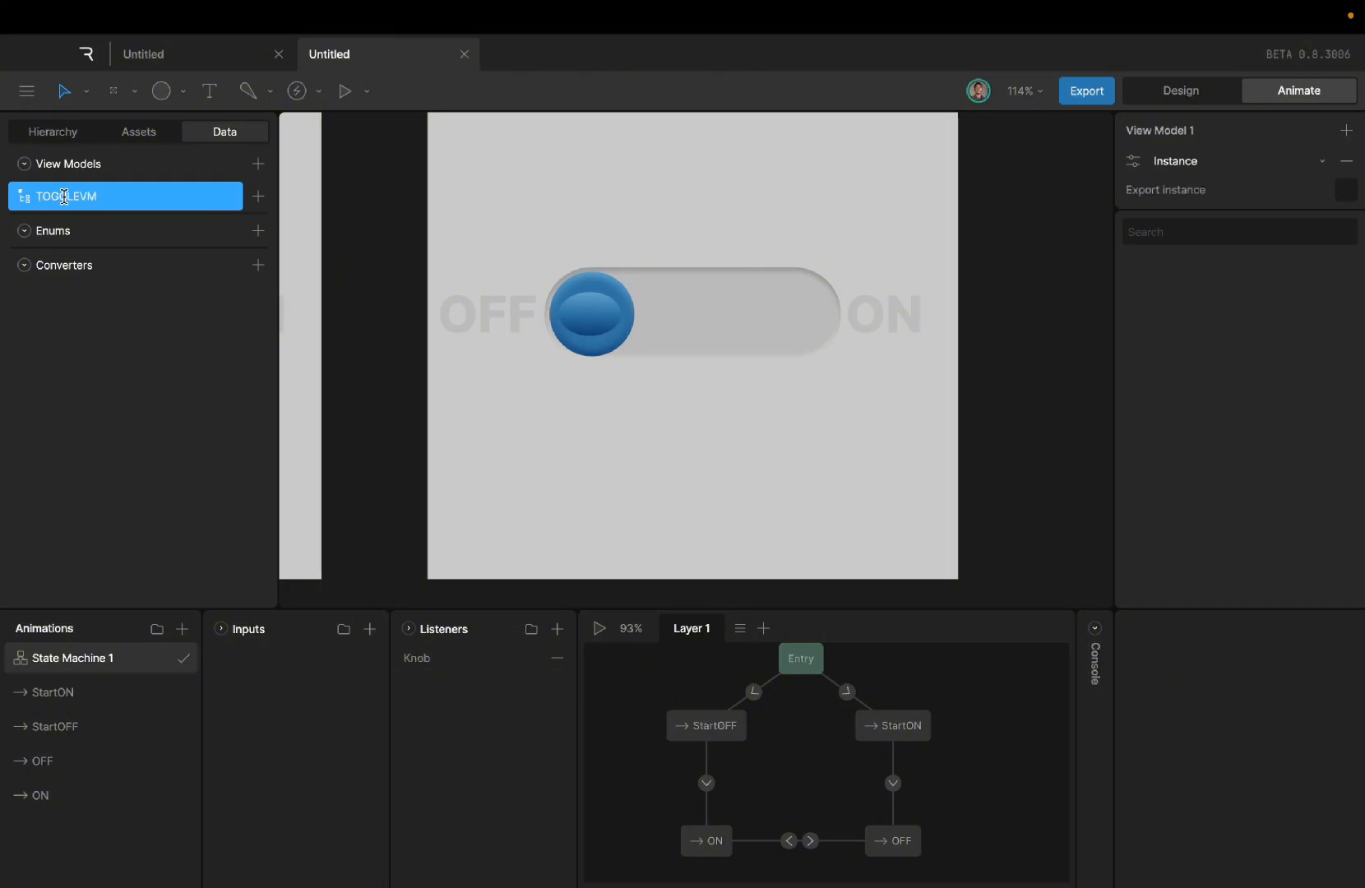
{"action": "key", "text": "Return"}
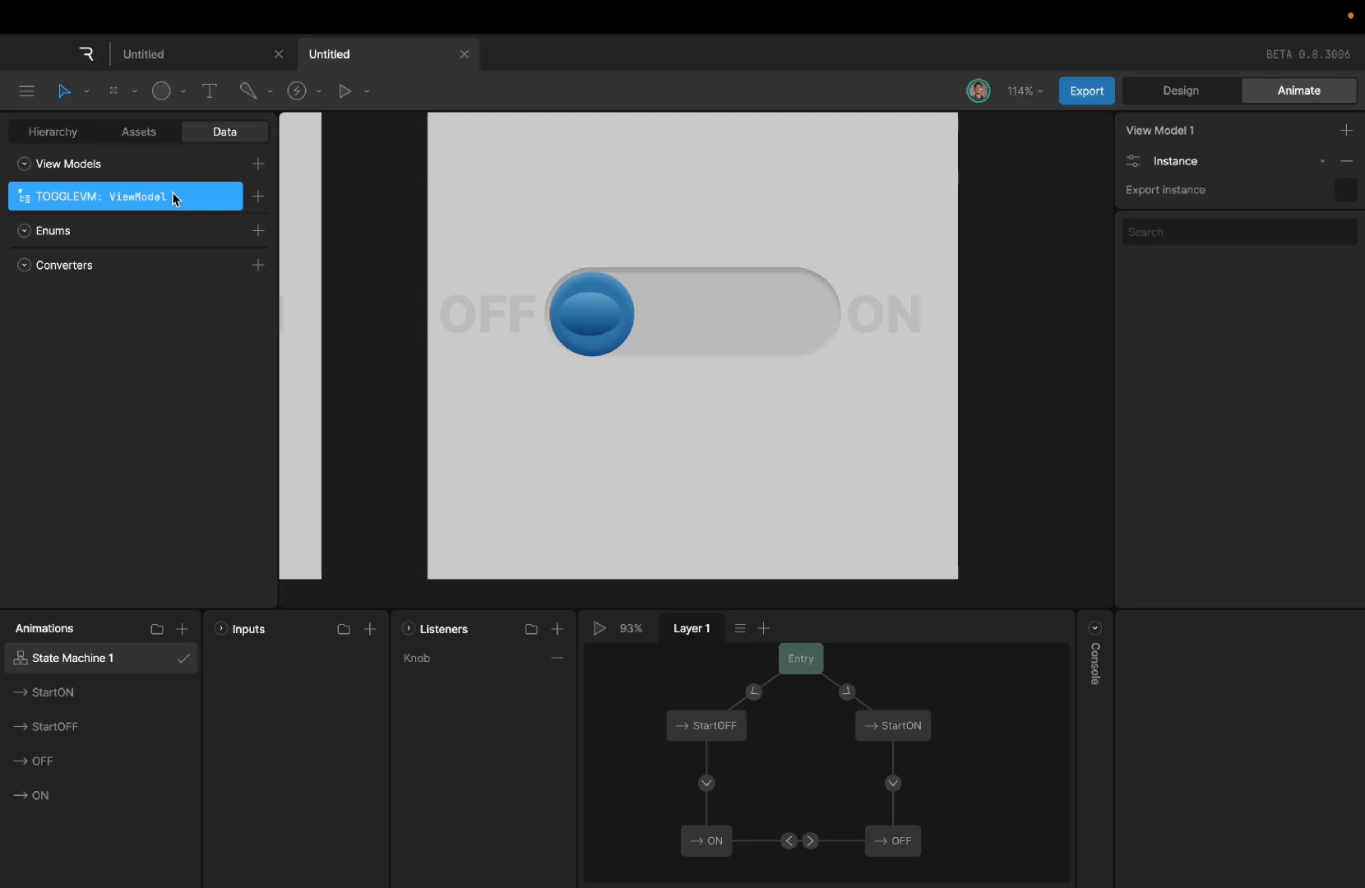
Step: Add a Boolean property named IsON to the TOGGLEVM view model
{"action": "left_click", "coordinate": [259, 197]}
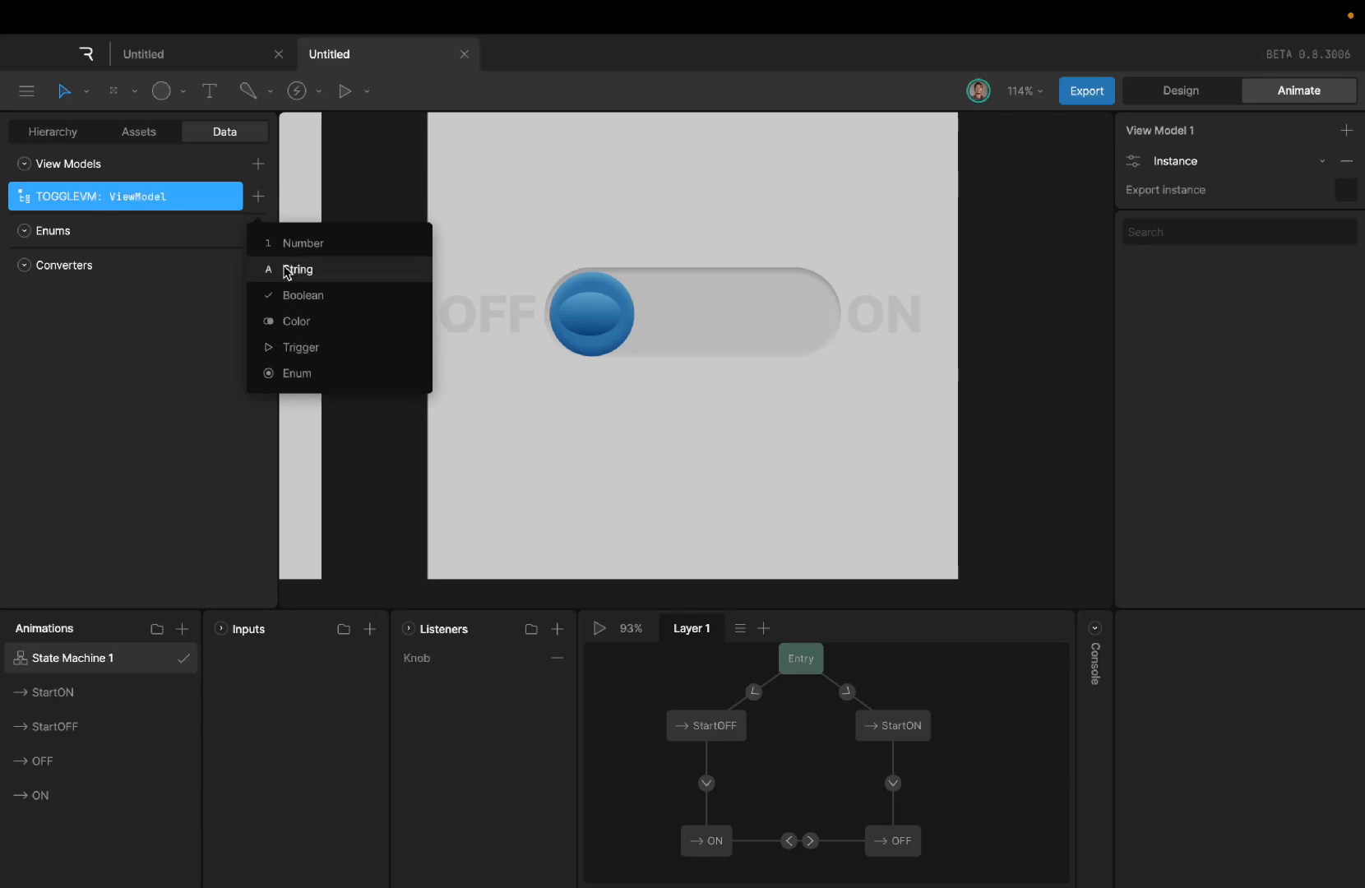
{"action": "left_click", "coordinate": [313, 301]}
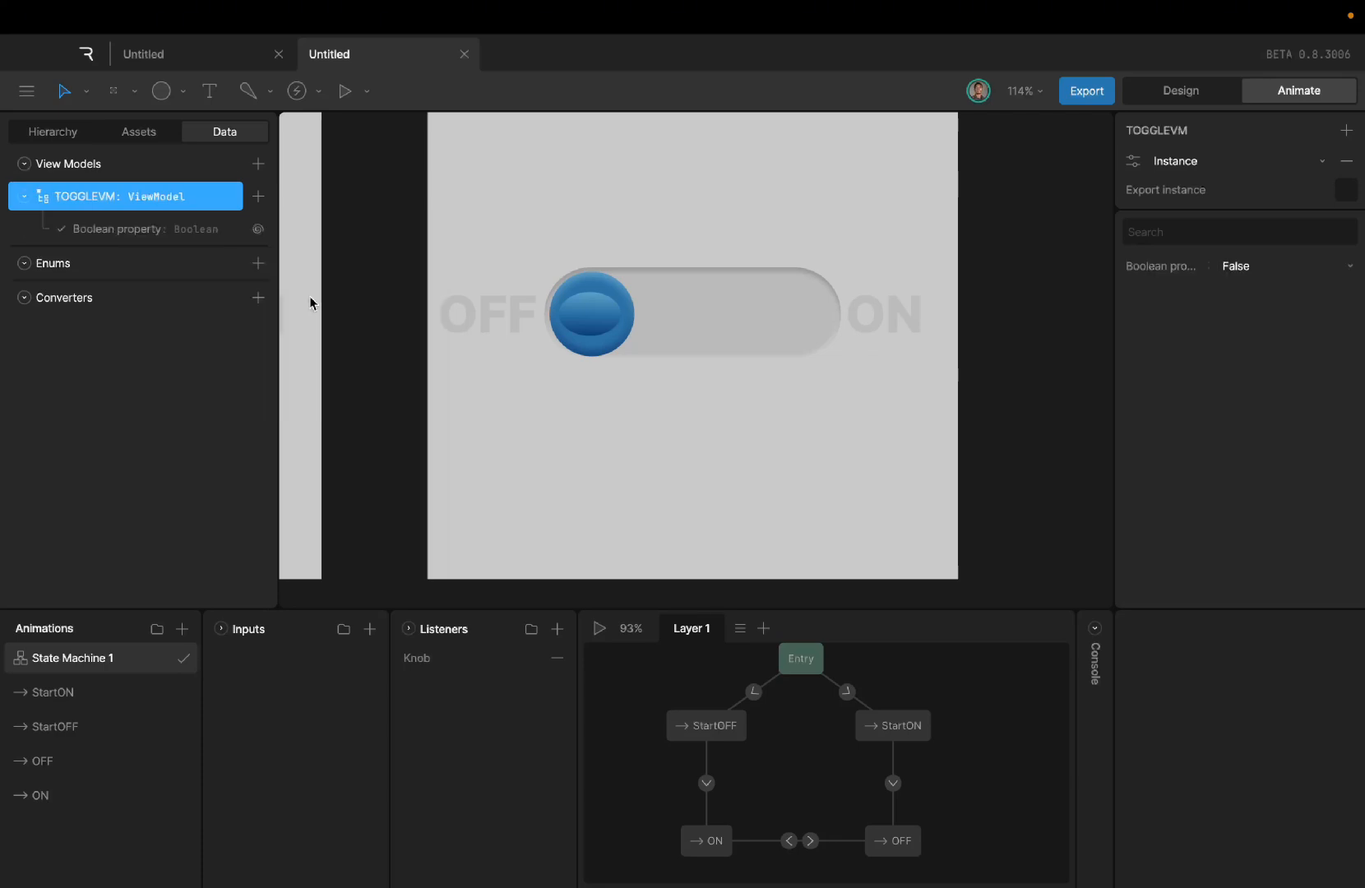
{"action": "double_click", "coordinate": [105, 231]}
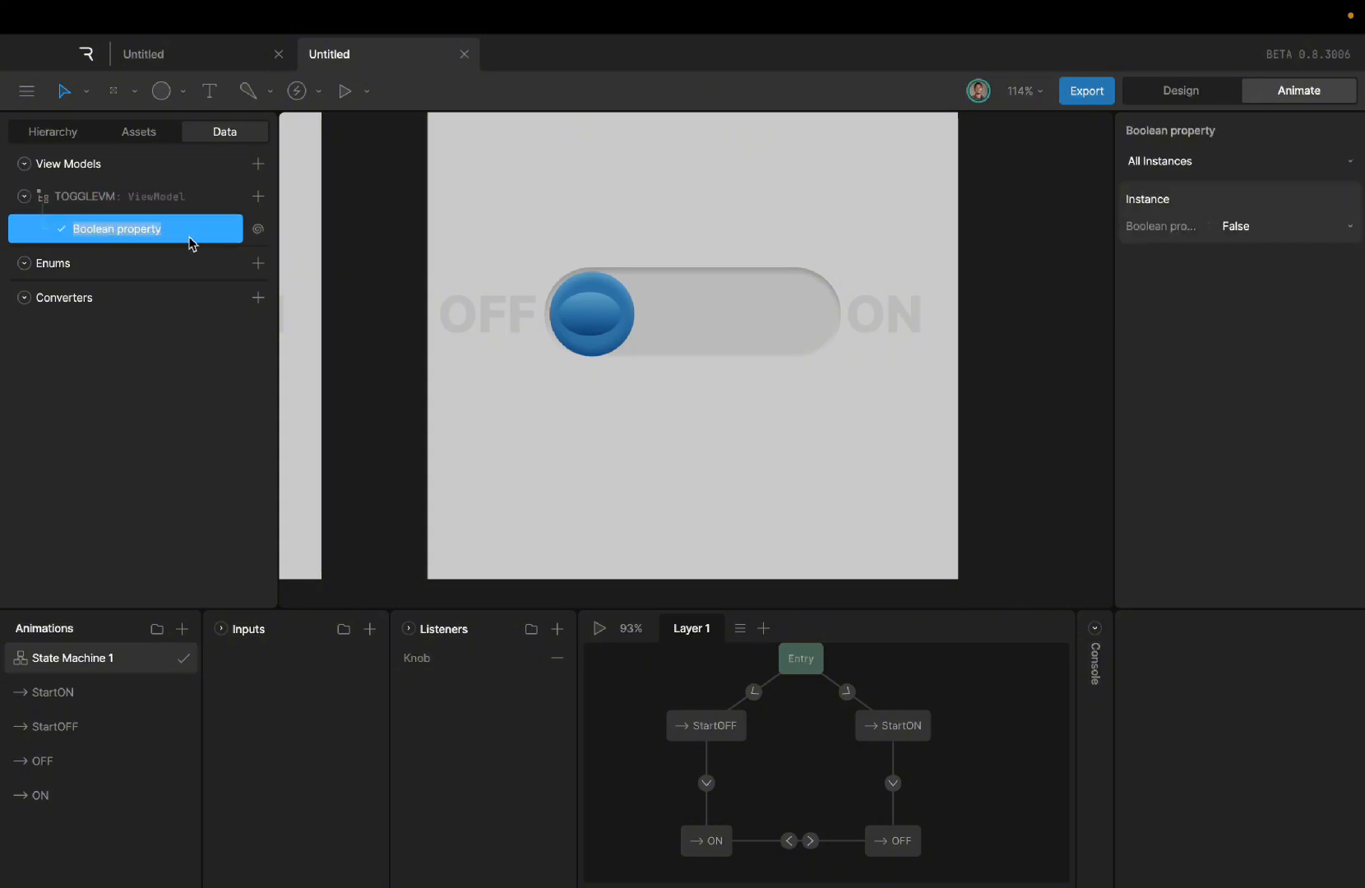
{"action": "key", "text": "BackSpace"}
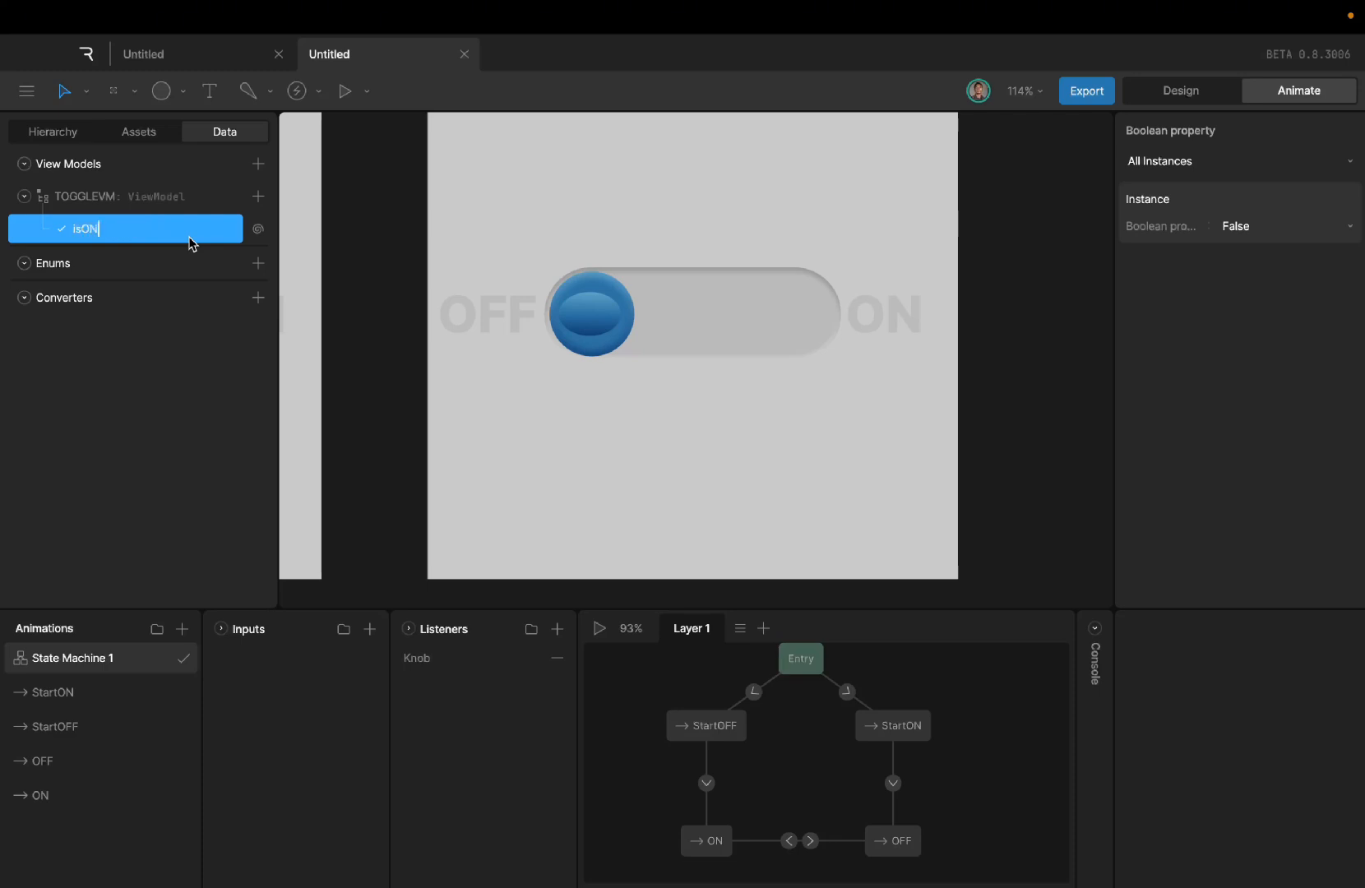
{"action": "key", "text": "Return"}
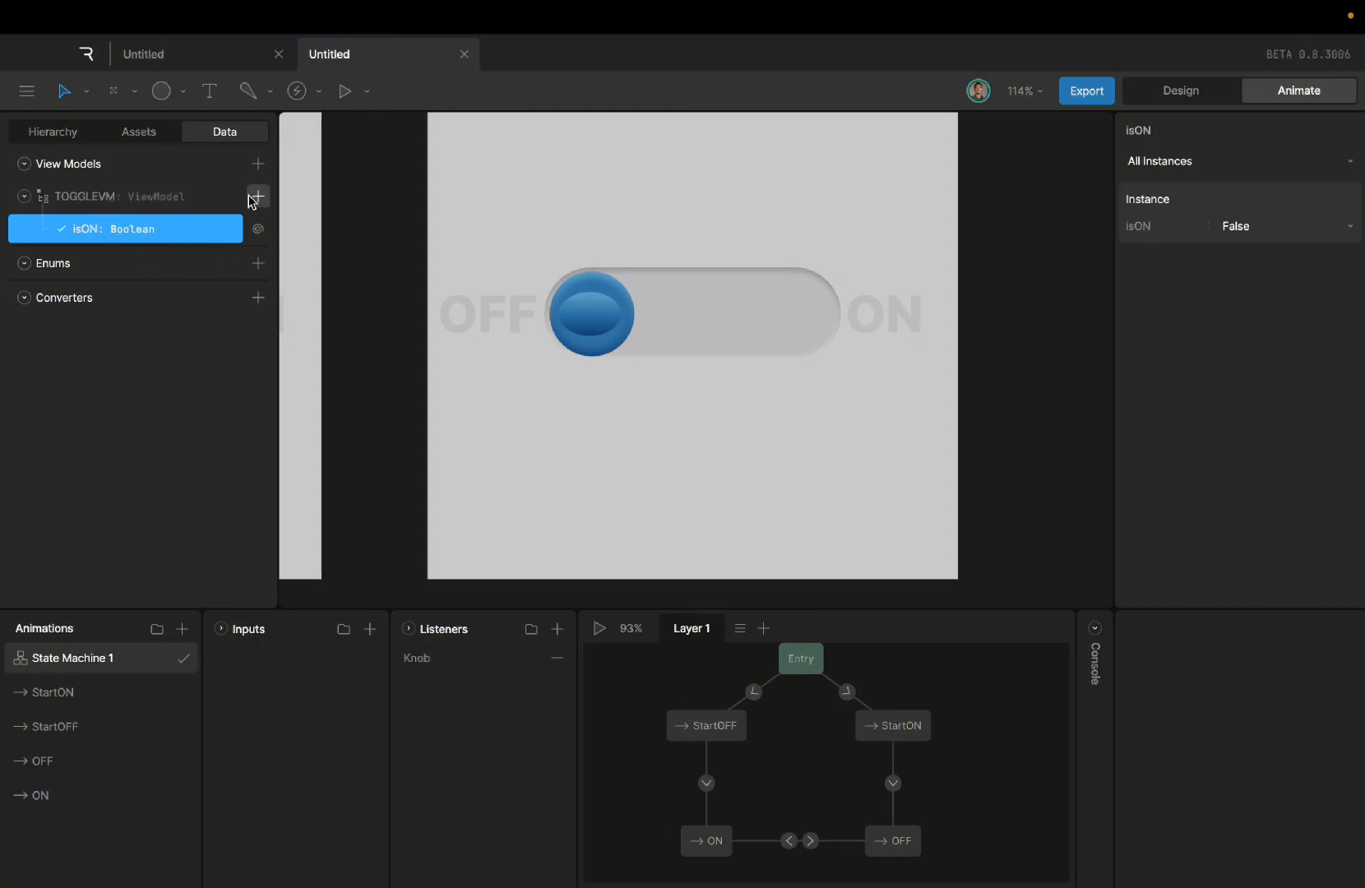
Step: Add a Trigger property named Toggle to the TOGGLEVM view model
{"action": "left_click", "coordinate": [258, 229]}
{"action": "left_click", "coordinate": [314, 346]}
{"action": "double_click", "coordinate": [96, 229]}
{"action": "type", "text": "Togg"}
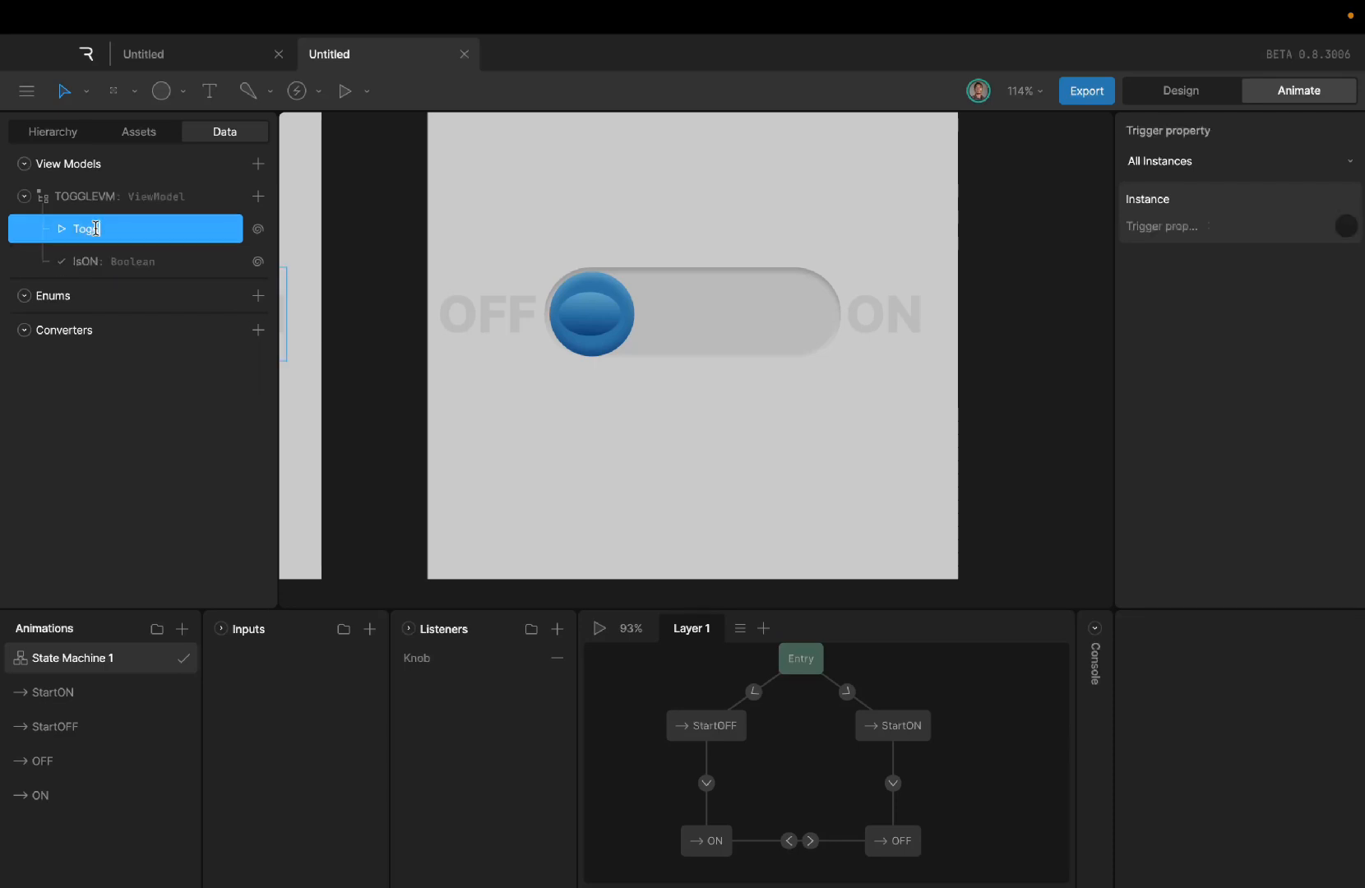
{"action": "type", "text": "le"}
{"action": "key", "text": "Return"}
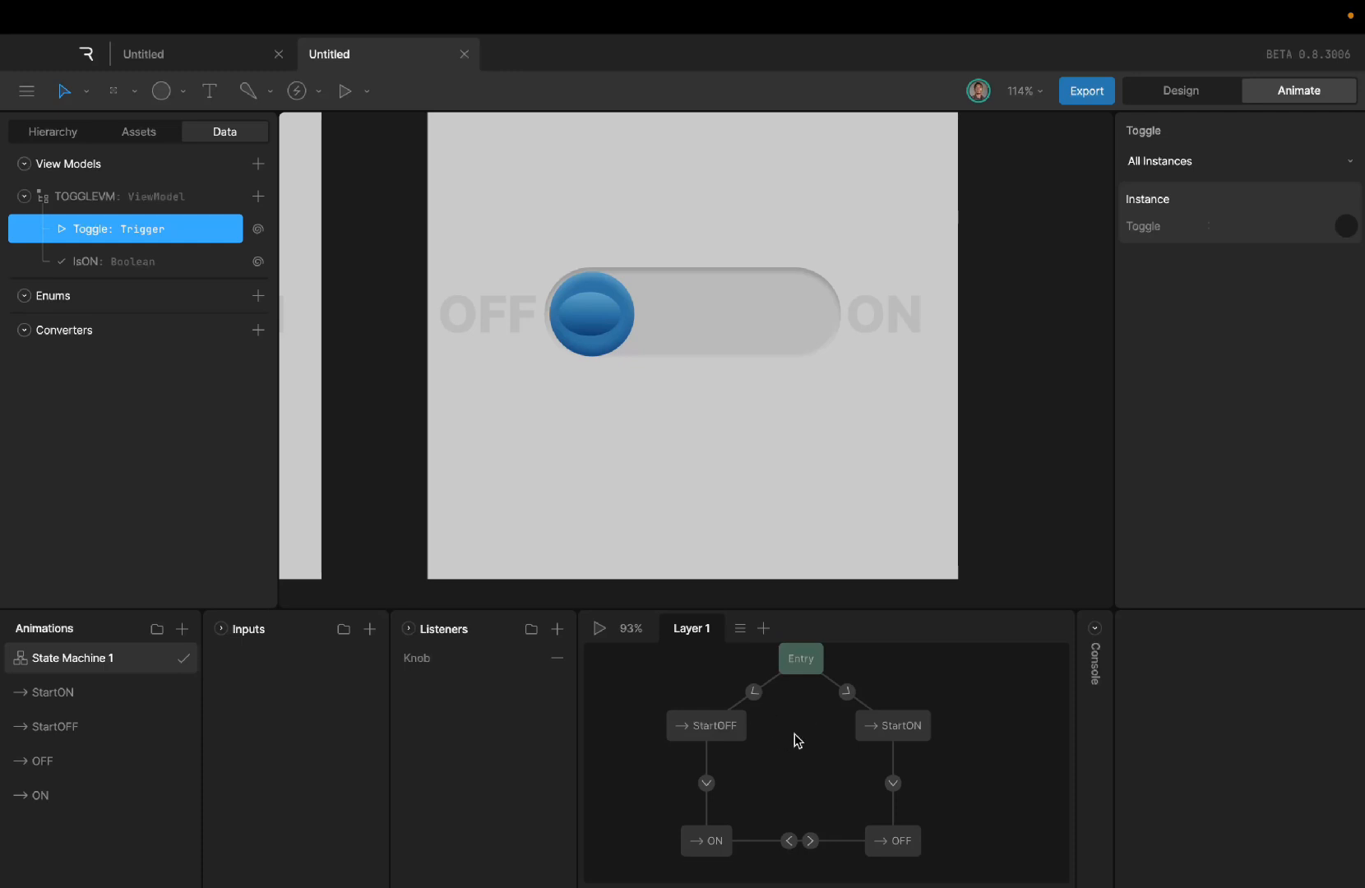
Step: Replace the empty condition on the Entry to StartOFF transition with the view model's IsON equal to false
{"action": "scroll", "coordinate": [725, 750], "scroll_direction": "down", "scroll_amount": 3}
{"action": "scroll", "coordinate": [725, 750], "scroll_direction": "up", "scroll_amount": 4}
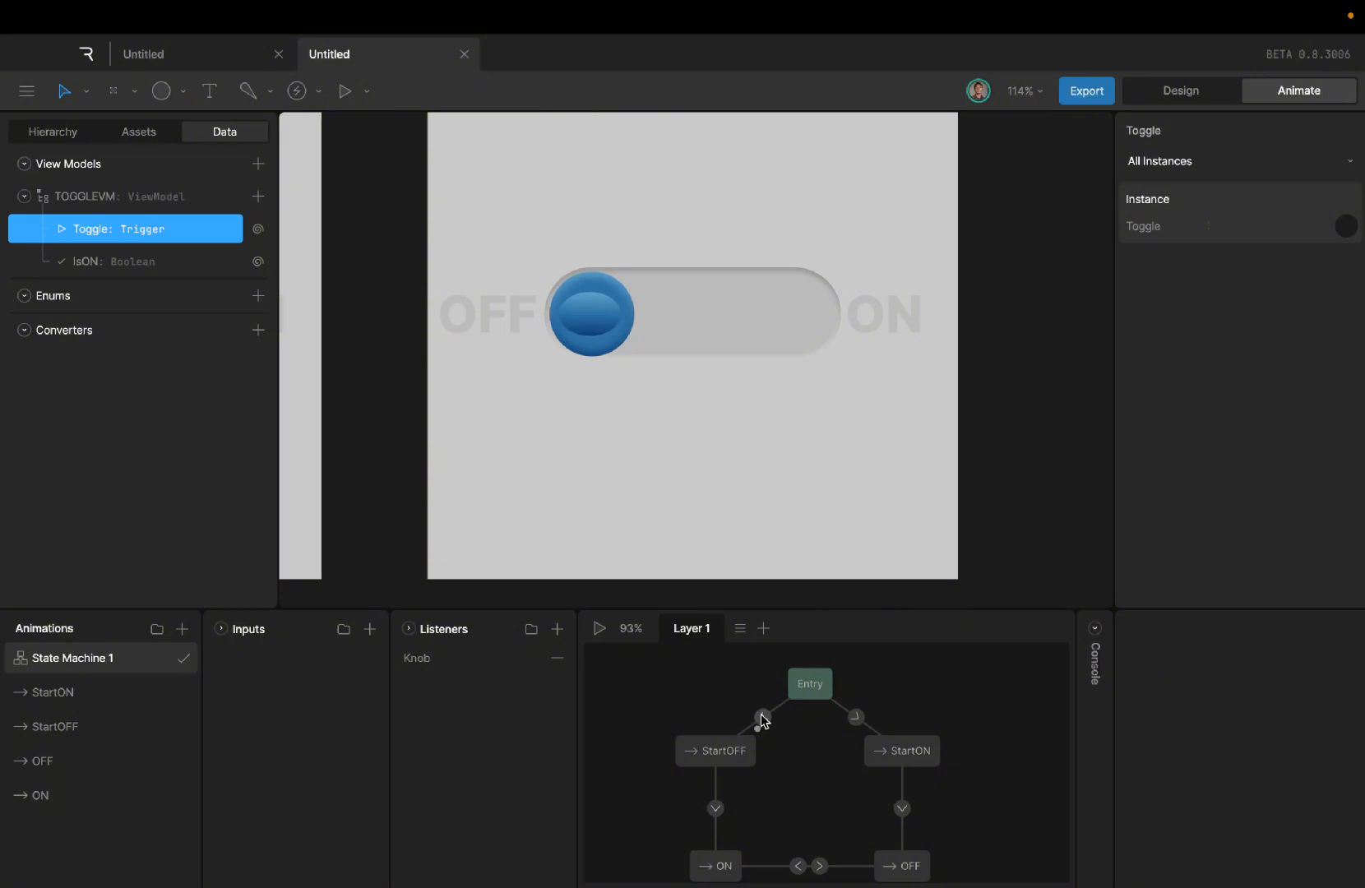
{"action": "left_click", "coordinate": [762, 718]}
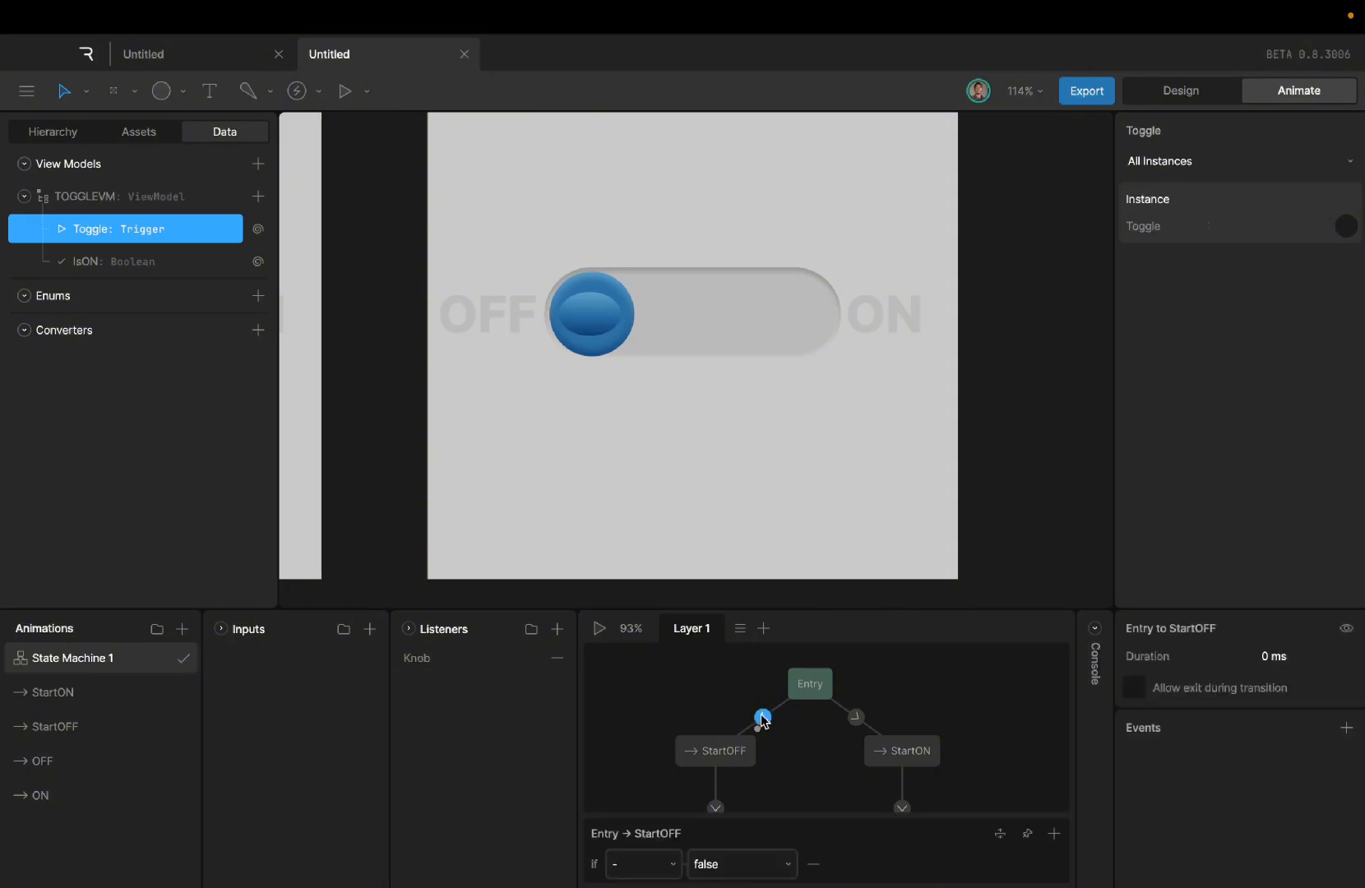
{"action": "left_click", "coordinate": [812, 866]}
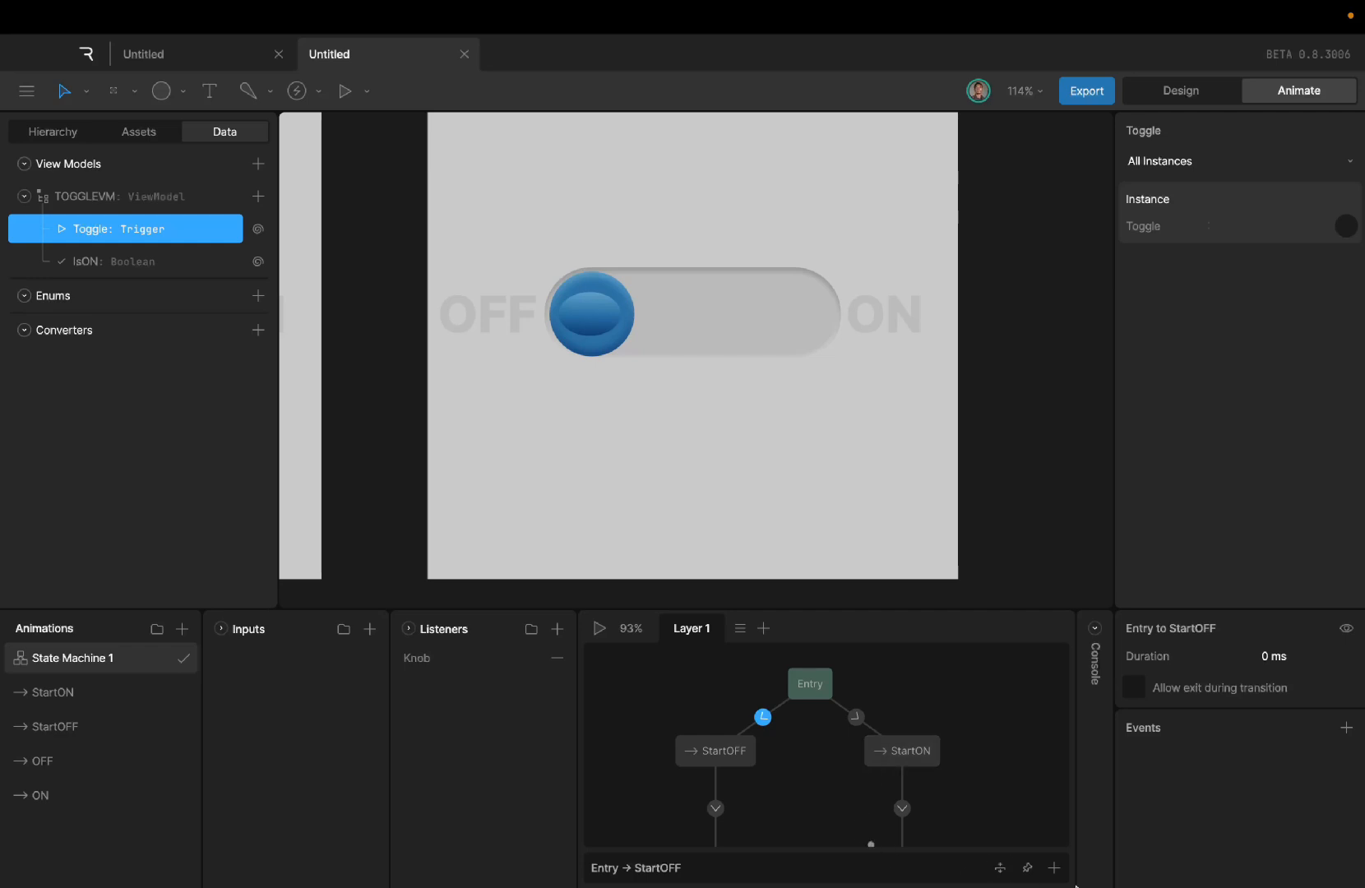
{"action": "left_click", "coordinate": [1053, 867]}
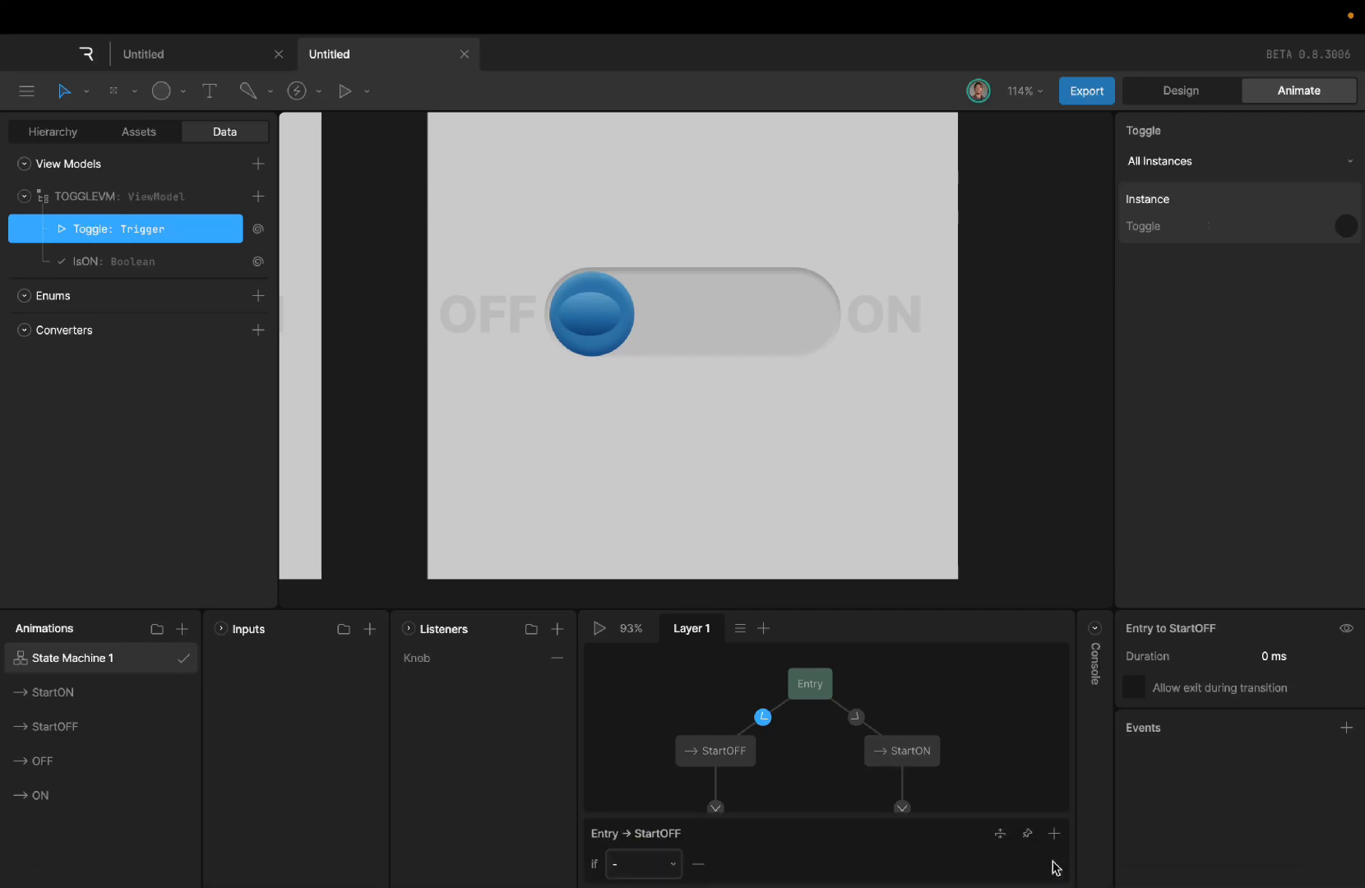
{"action": "left_click", "coordinate": [634, 865]}
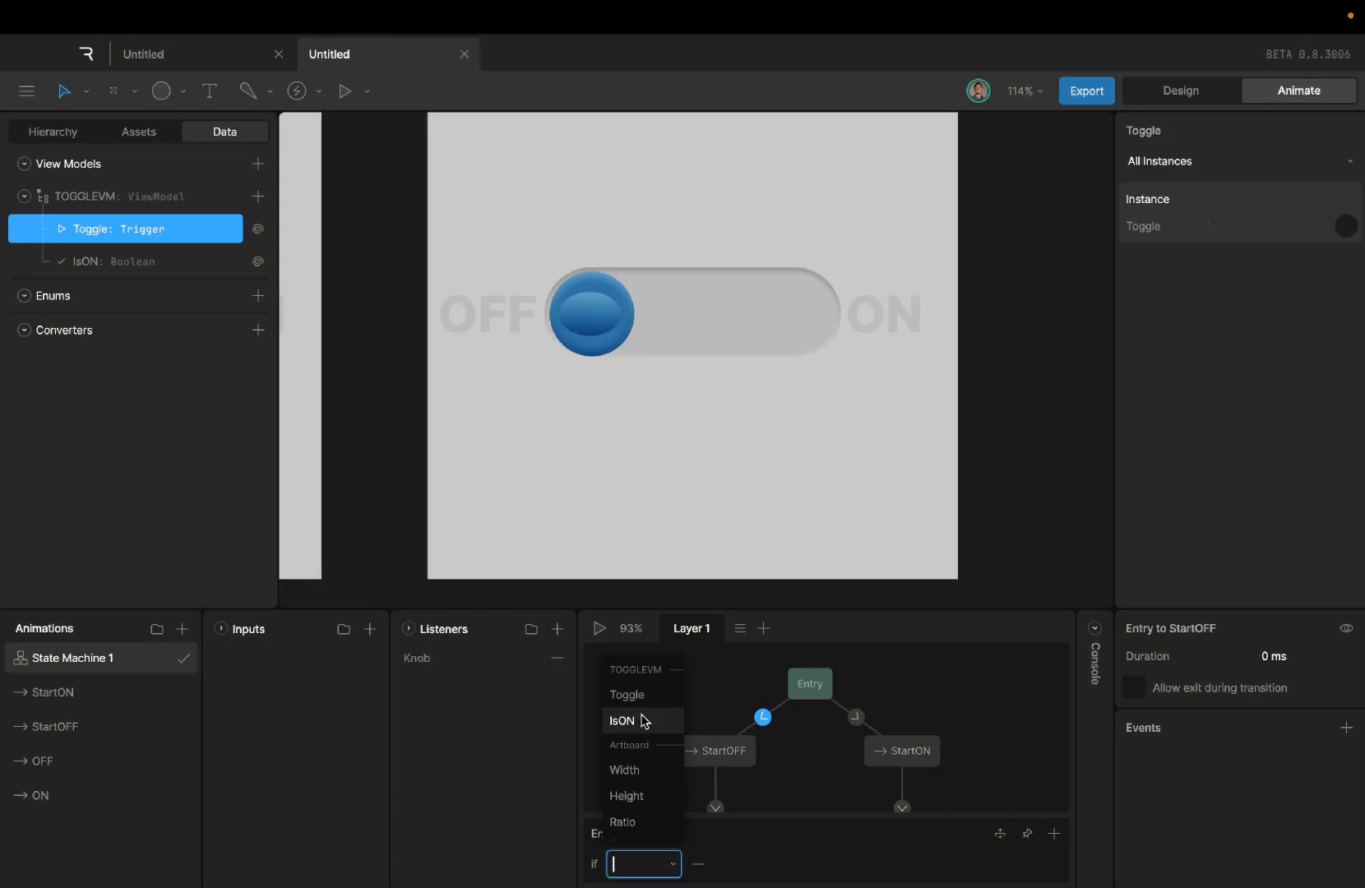
{"action": "left_click", "coordinate": [643, 721]}
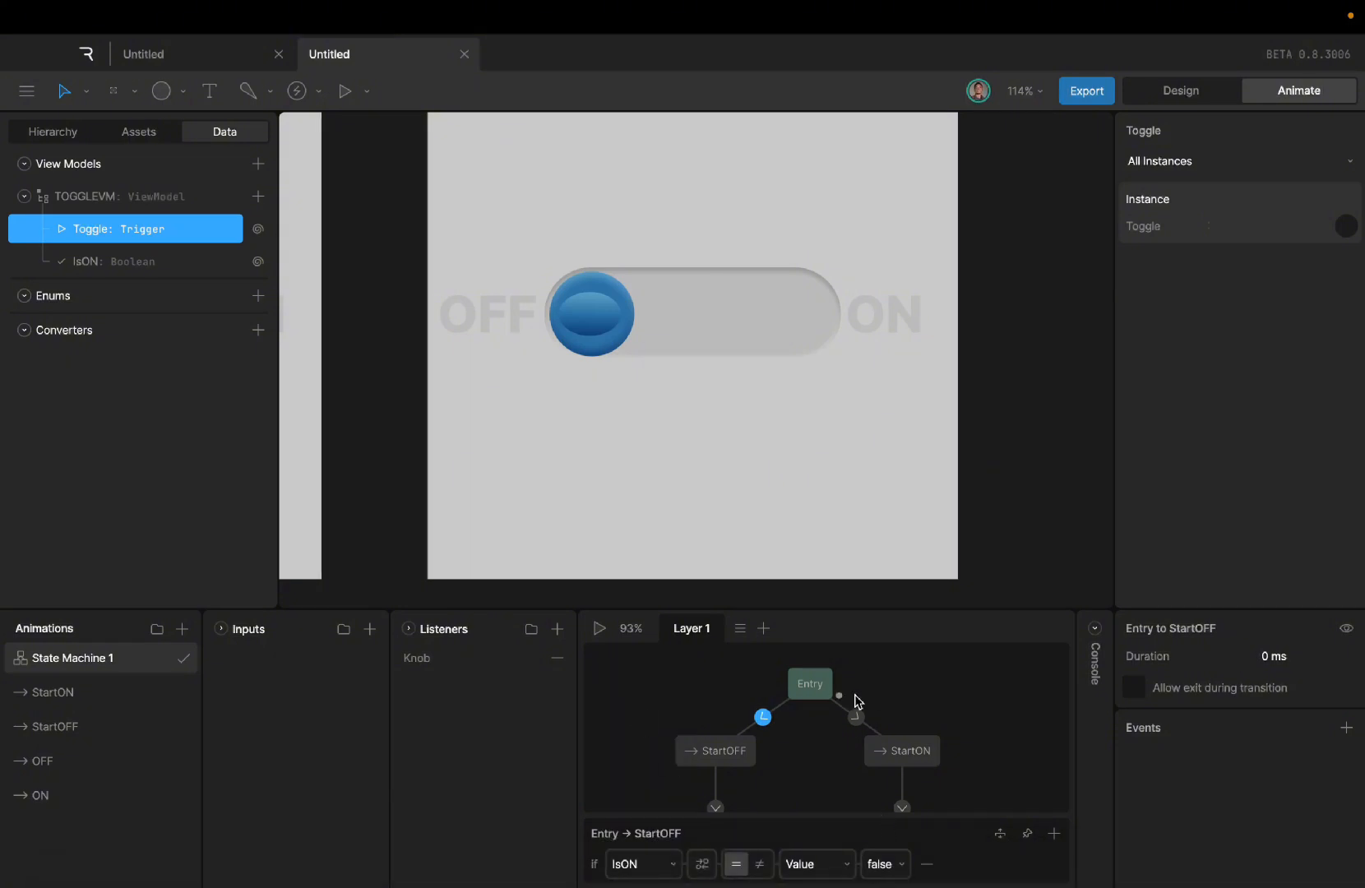
Step: Replace the empty condition on the Entry to StartON transition with the view model's IsON equal to true
{"action": "left_click", "coordinate": [856, 719]}
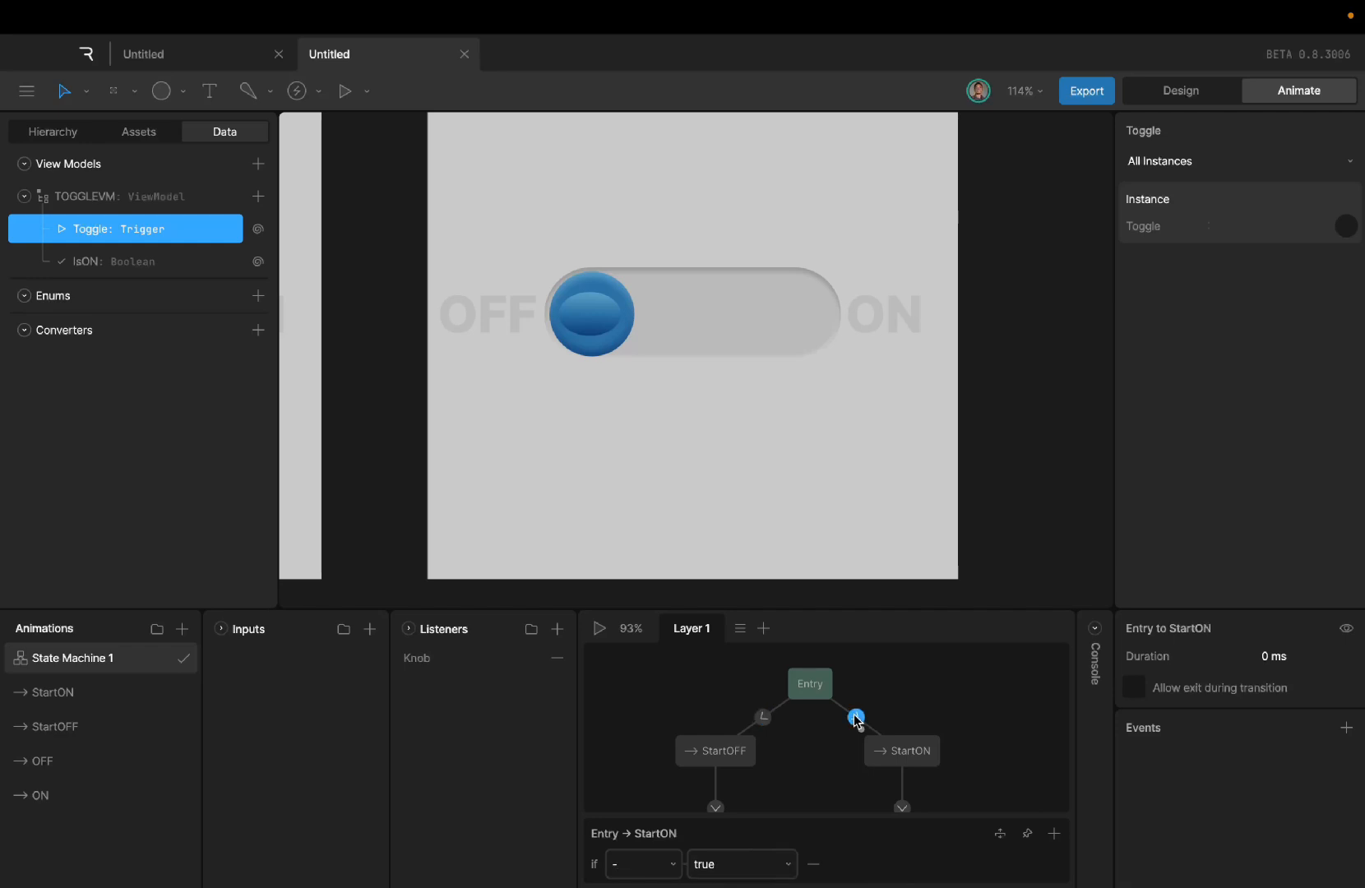
{"action": "left_click", "coordinate": [813, 864]}
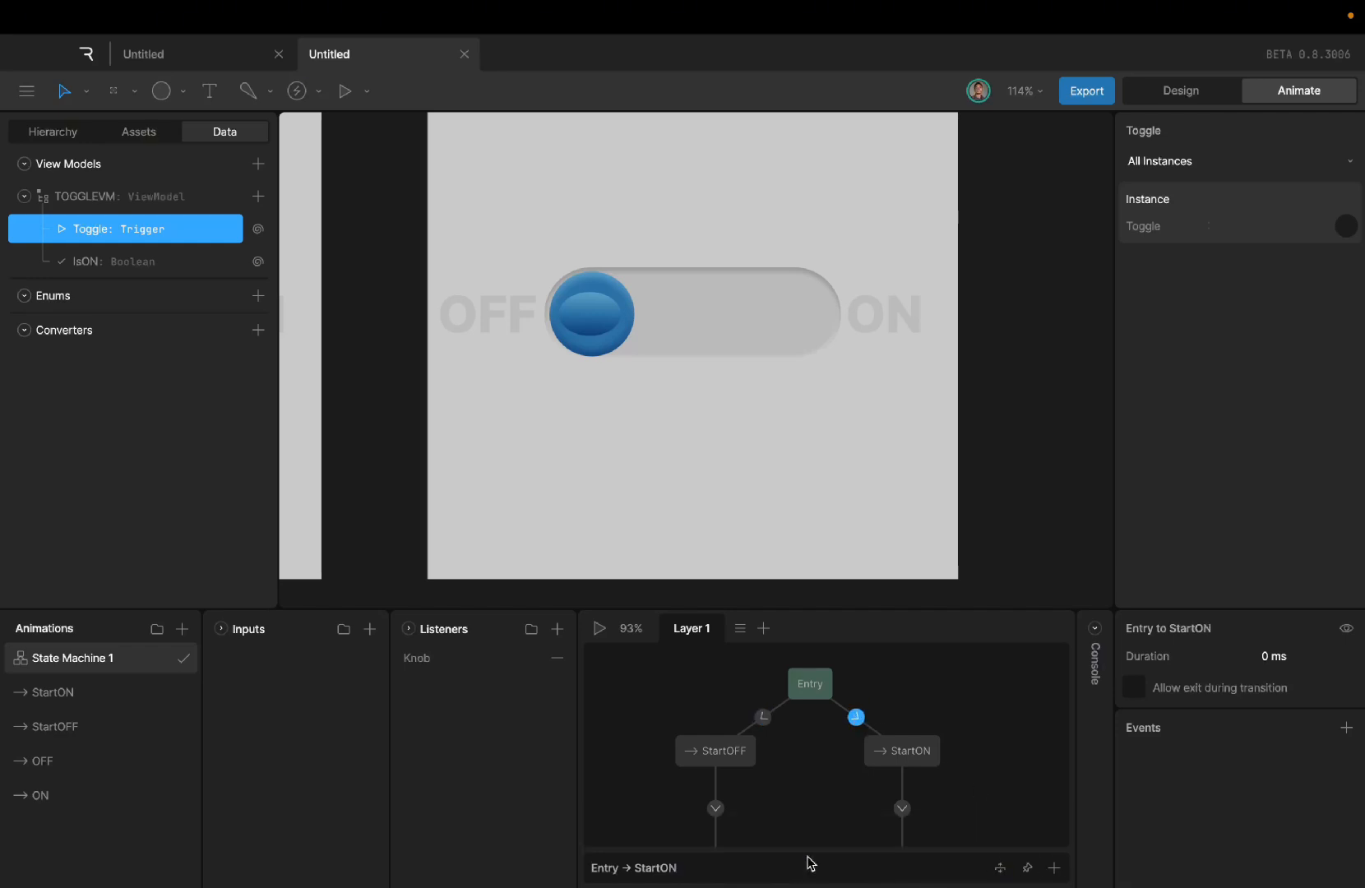
{"action": "left_click", "coordinate": [1053, 868]}
{"action": "left_click", "coordinate": [635, 864]}
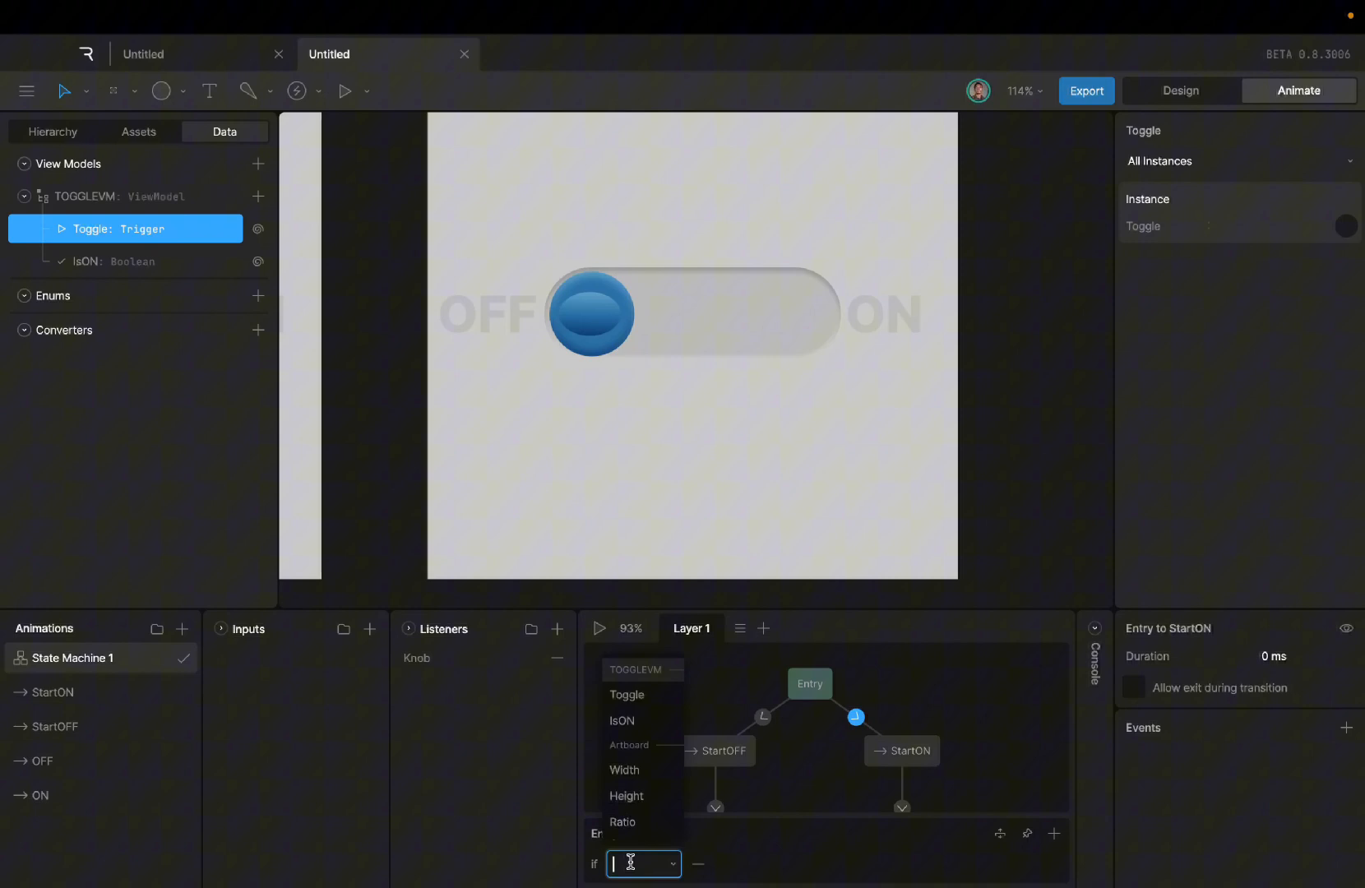
{"action": "left_click", "coordinate": [627, 720]}
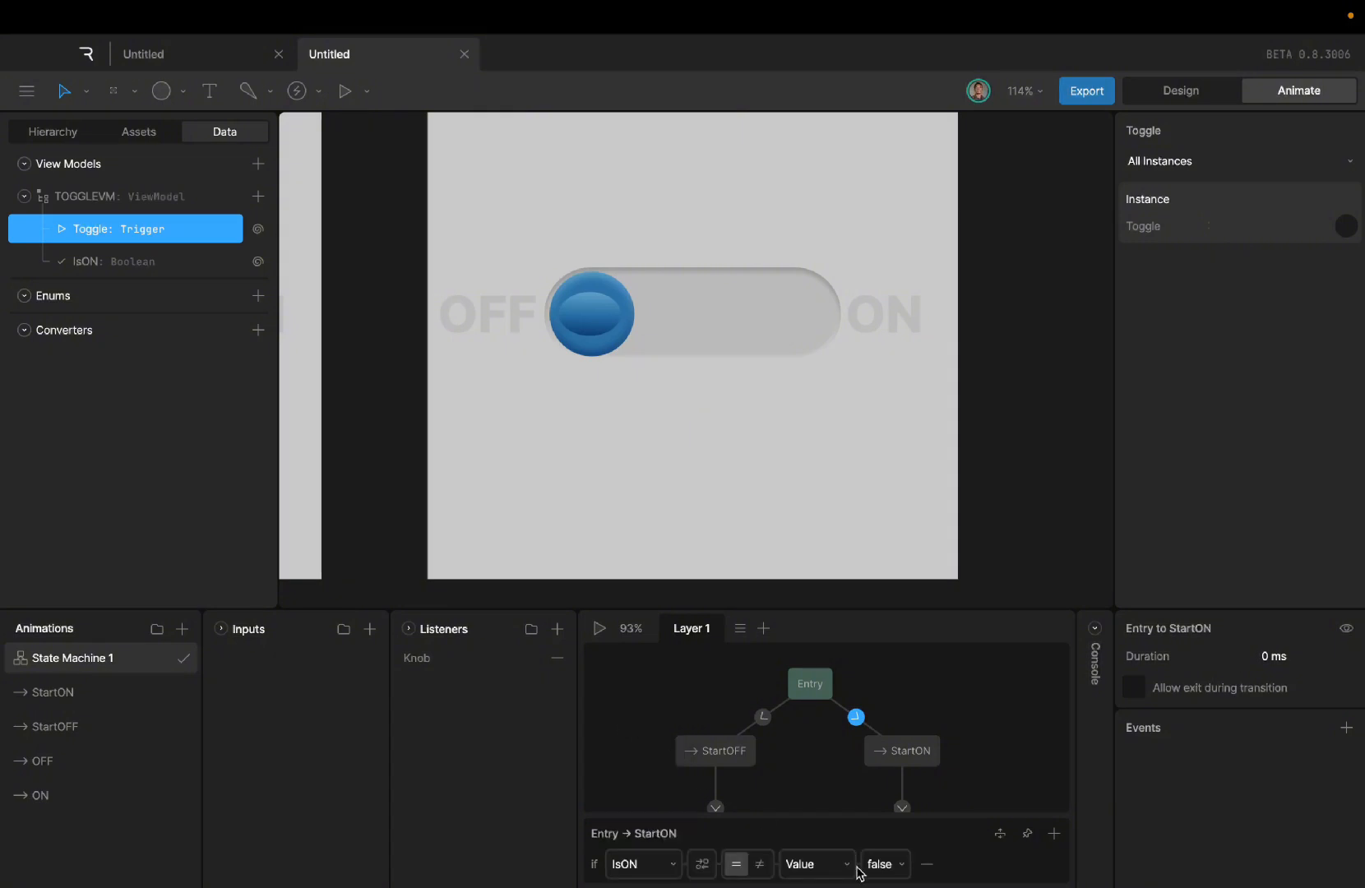
{"action": "left_click", "coordinate": [881, 865]}
{"action": "left_click", "coordinate": [878, 843]}
Step: Delete the transitions from StartOFF to ON and from StartON to OFF
{"action": "scroll", "coordinate": [791, 758], "scroll_direction": "down", "scroll_amount": 2}
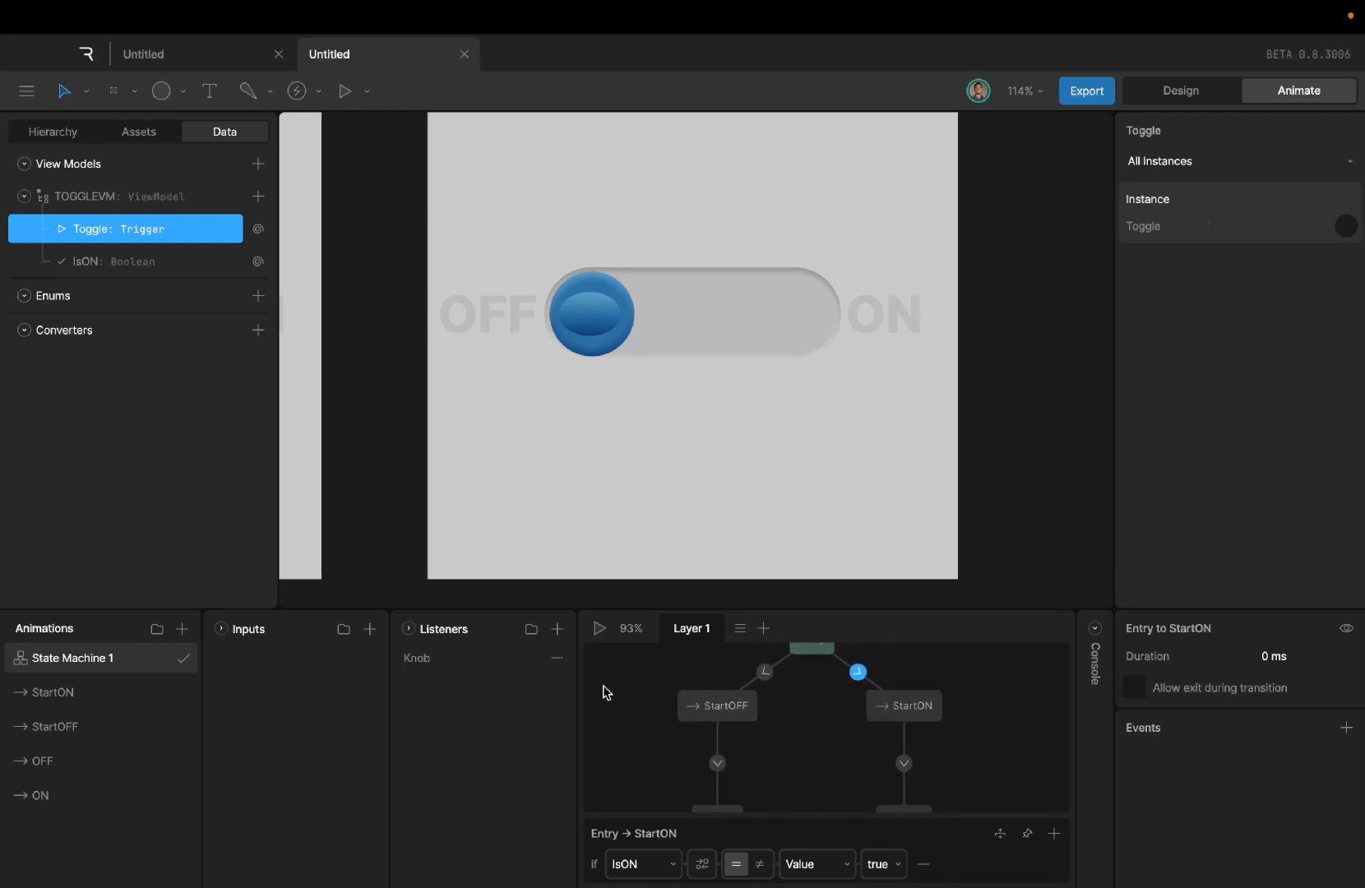
{"action": "left_click", "coordinate": [718, 763]}
{"action": "key", "text": "Delete"}
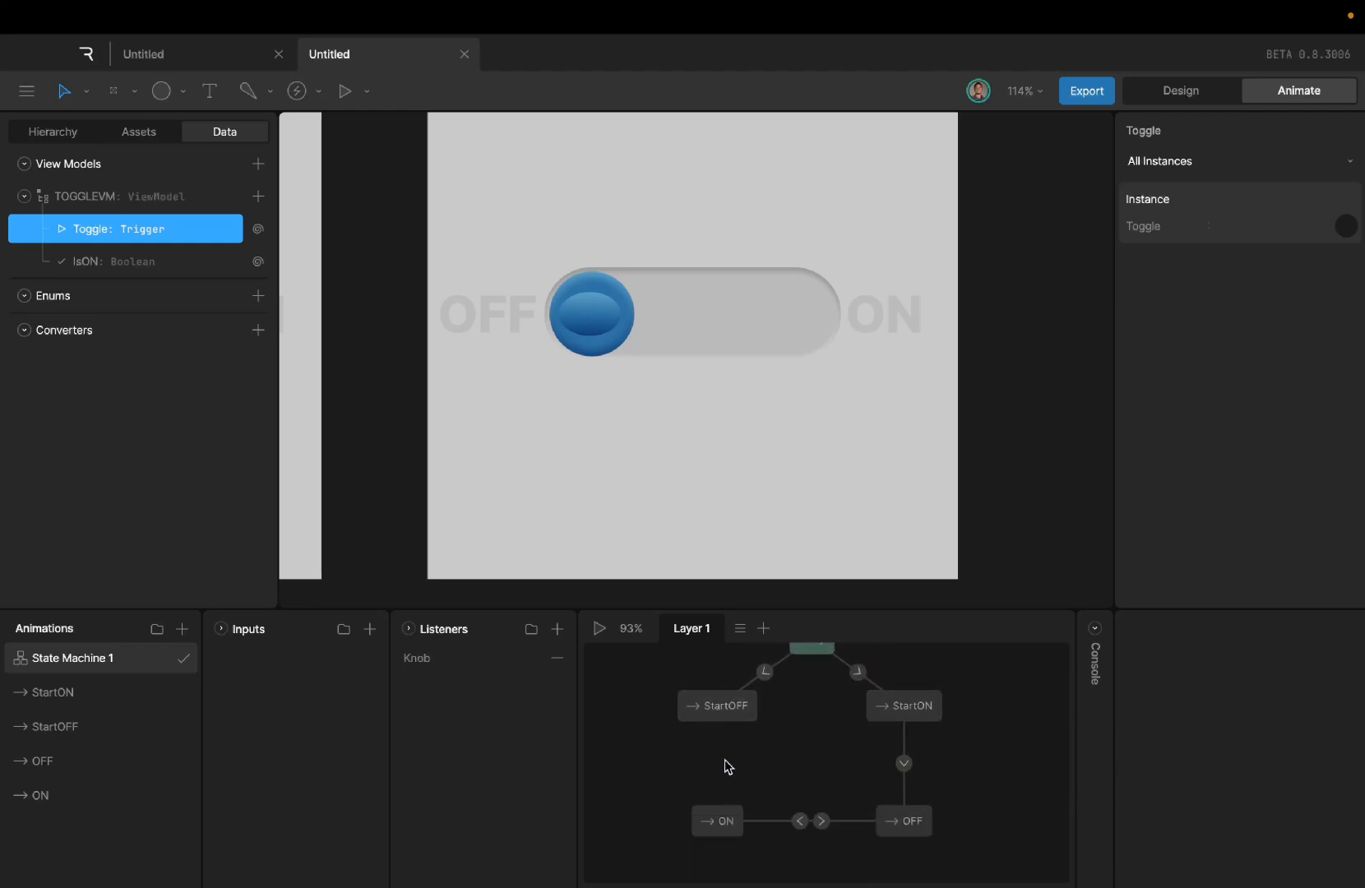
{"action": "left_click", "coordinate": [899, 769]}
{"action": "key", "text": "Delete"}
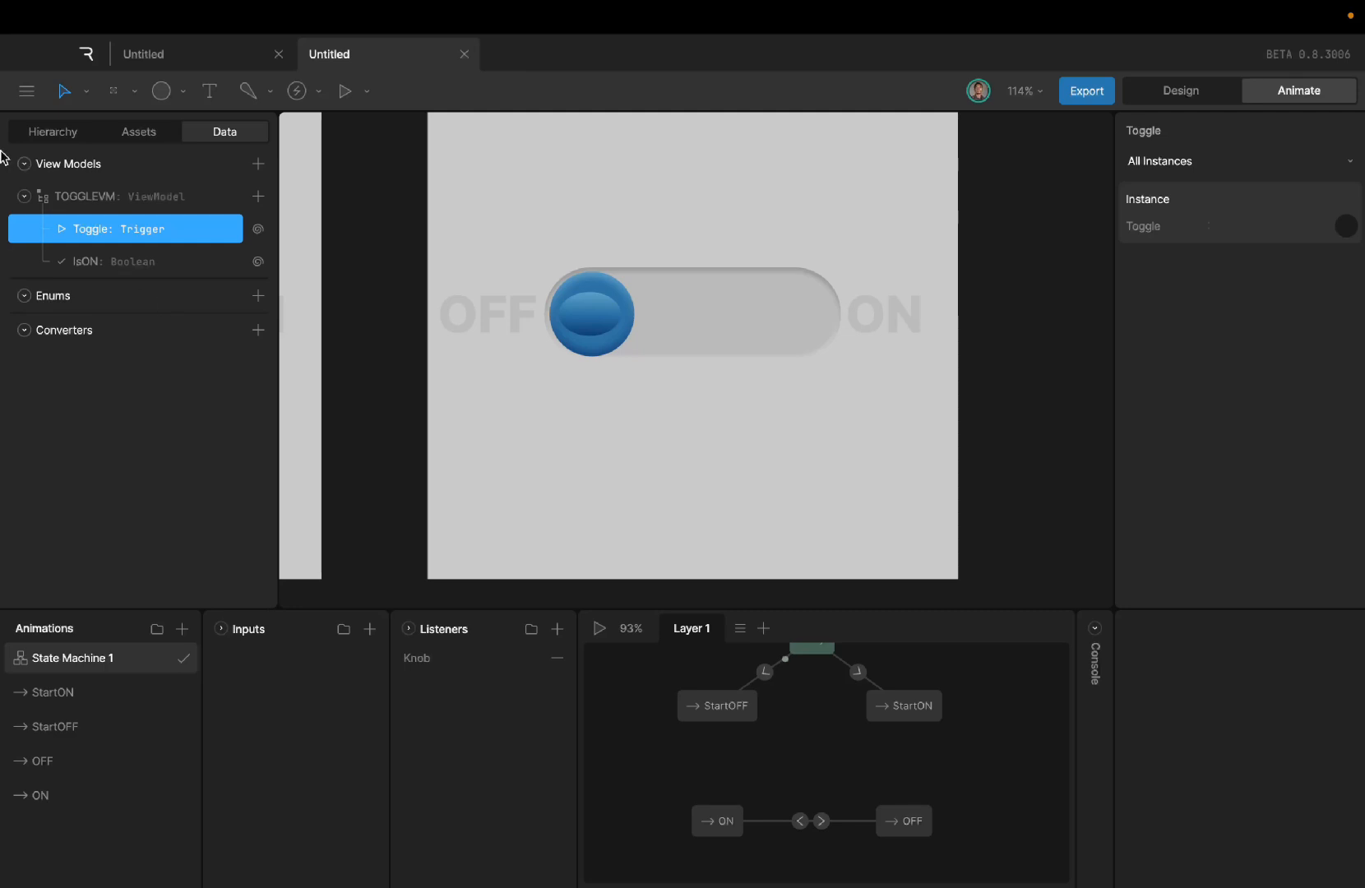
Step: Bind the TOGGLEVM view model to Artboard 2 and preview the state machine
{"action": "scroll", "coordinate": [401, 269], "scroll_direction": "up", "scroll_amount": 3}
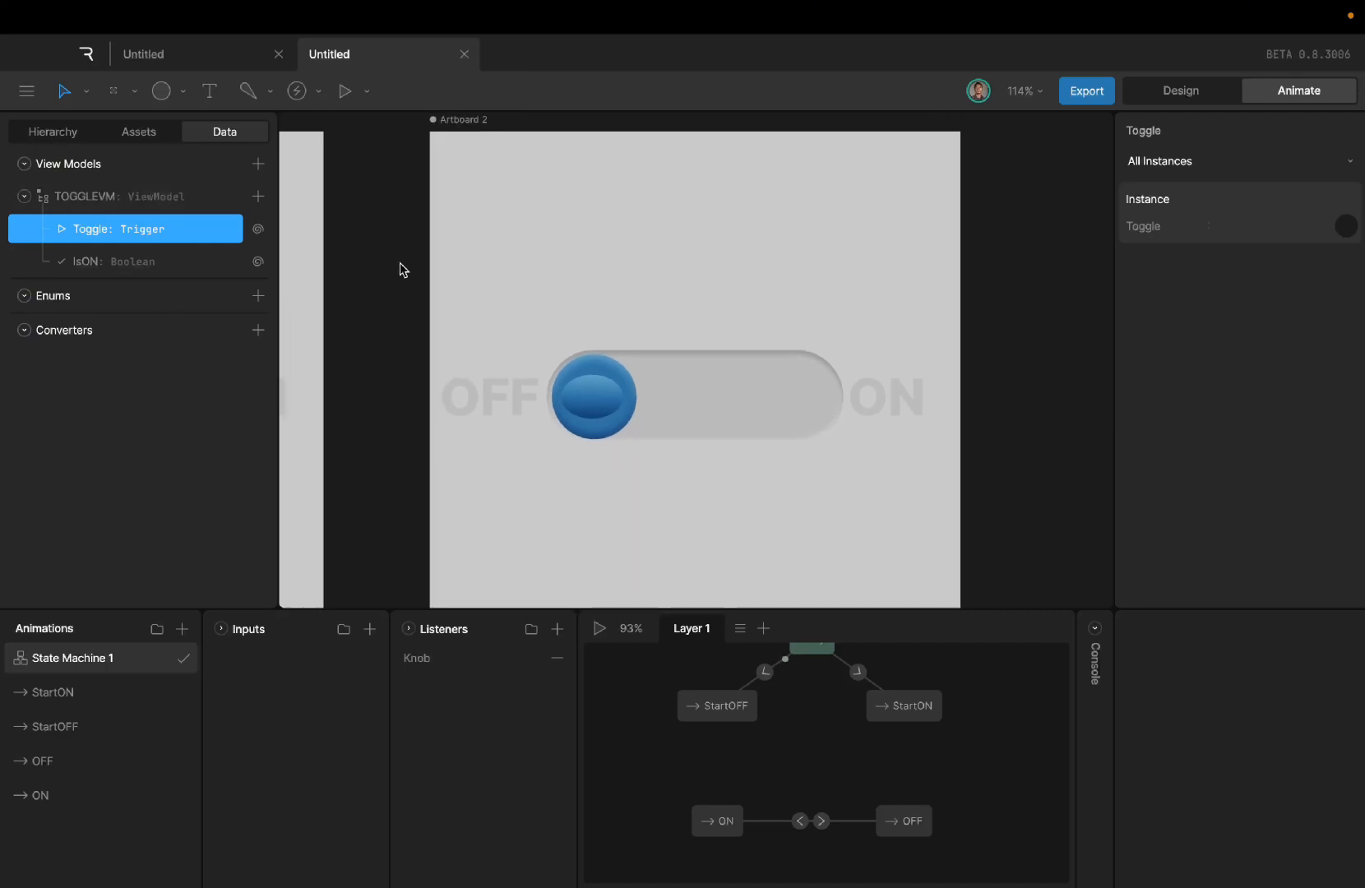
{"action": "scroll", "coordinate": [401, 270], "scroll_direction": "down", "scroll_amount": 3}
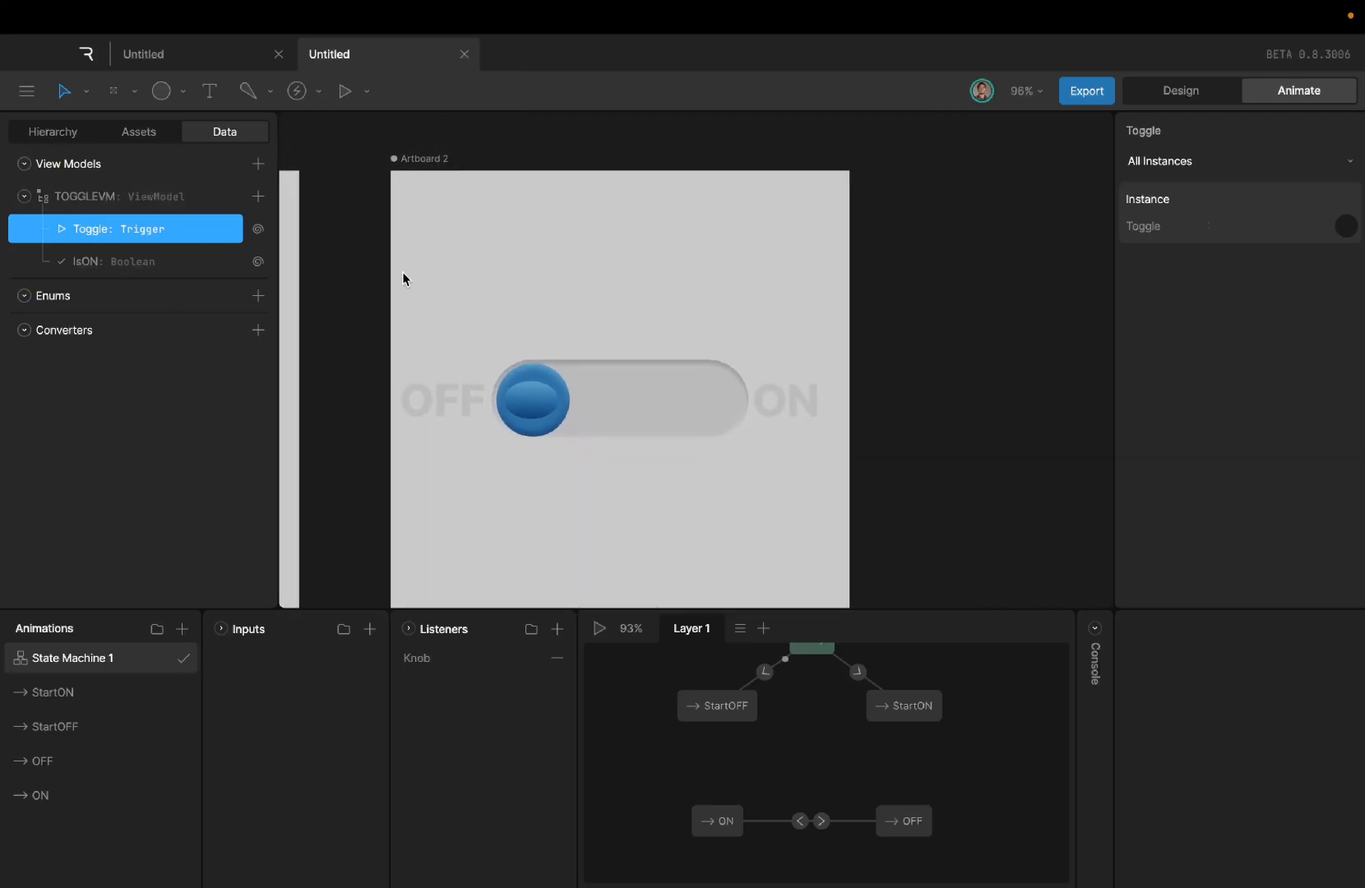
{"action": "left_click", "coordinate": [423, 161]}
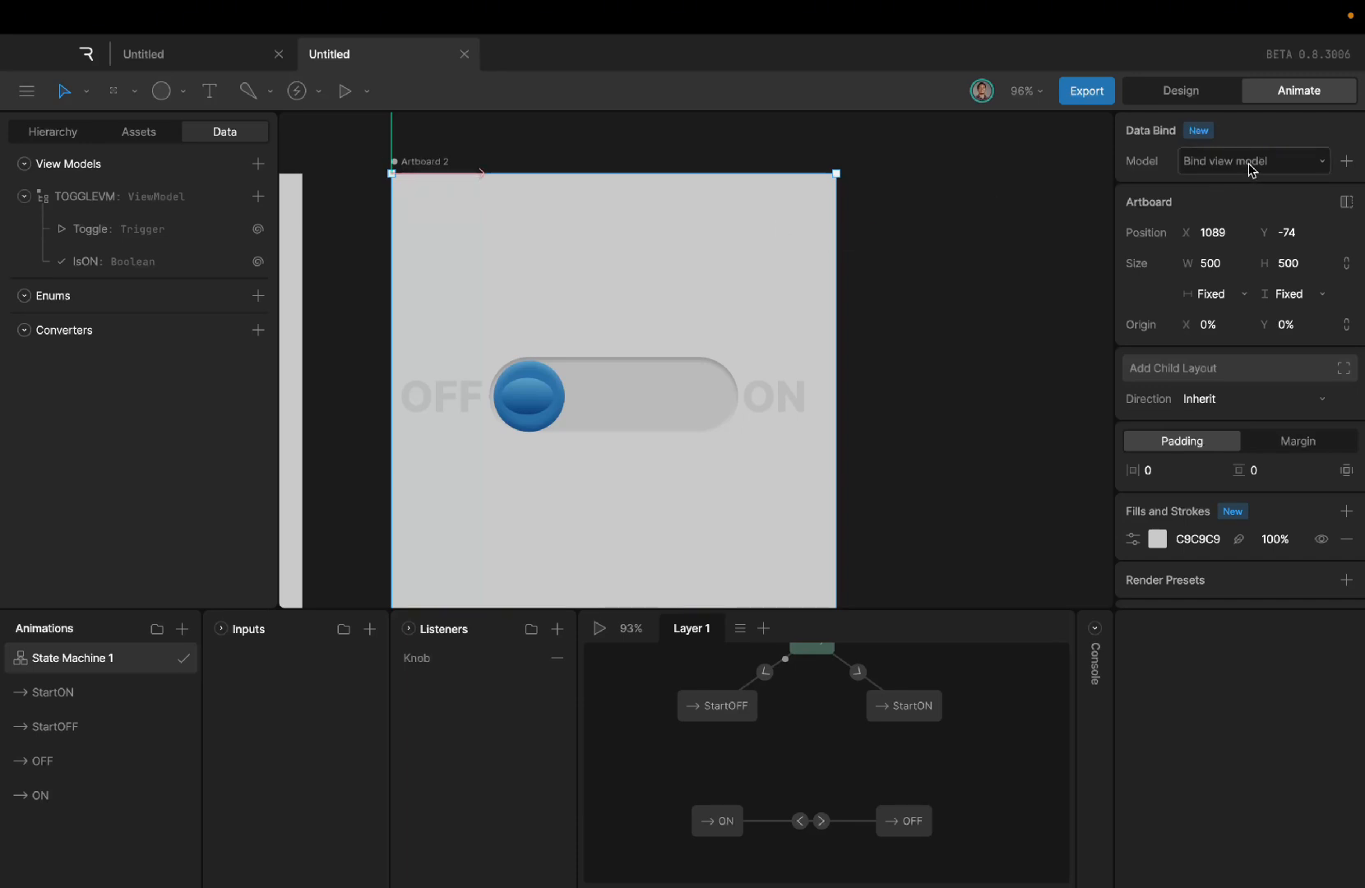
{"action": "left_click", "coordinate": [1291, 162]}
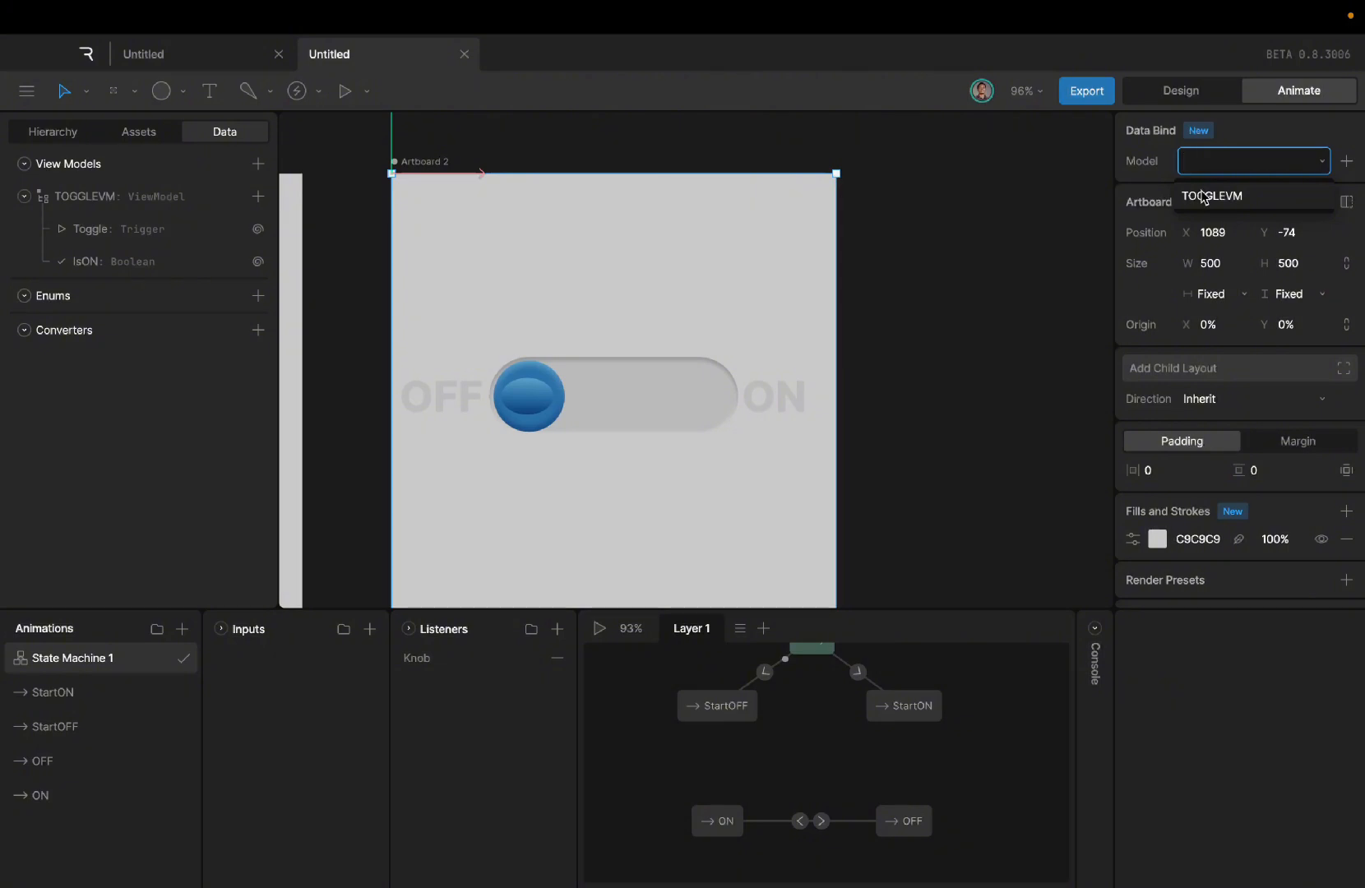
{"action": "left_click", "coordinate": [1247, 198]}
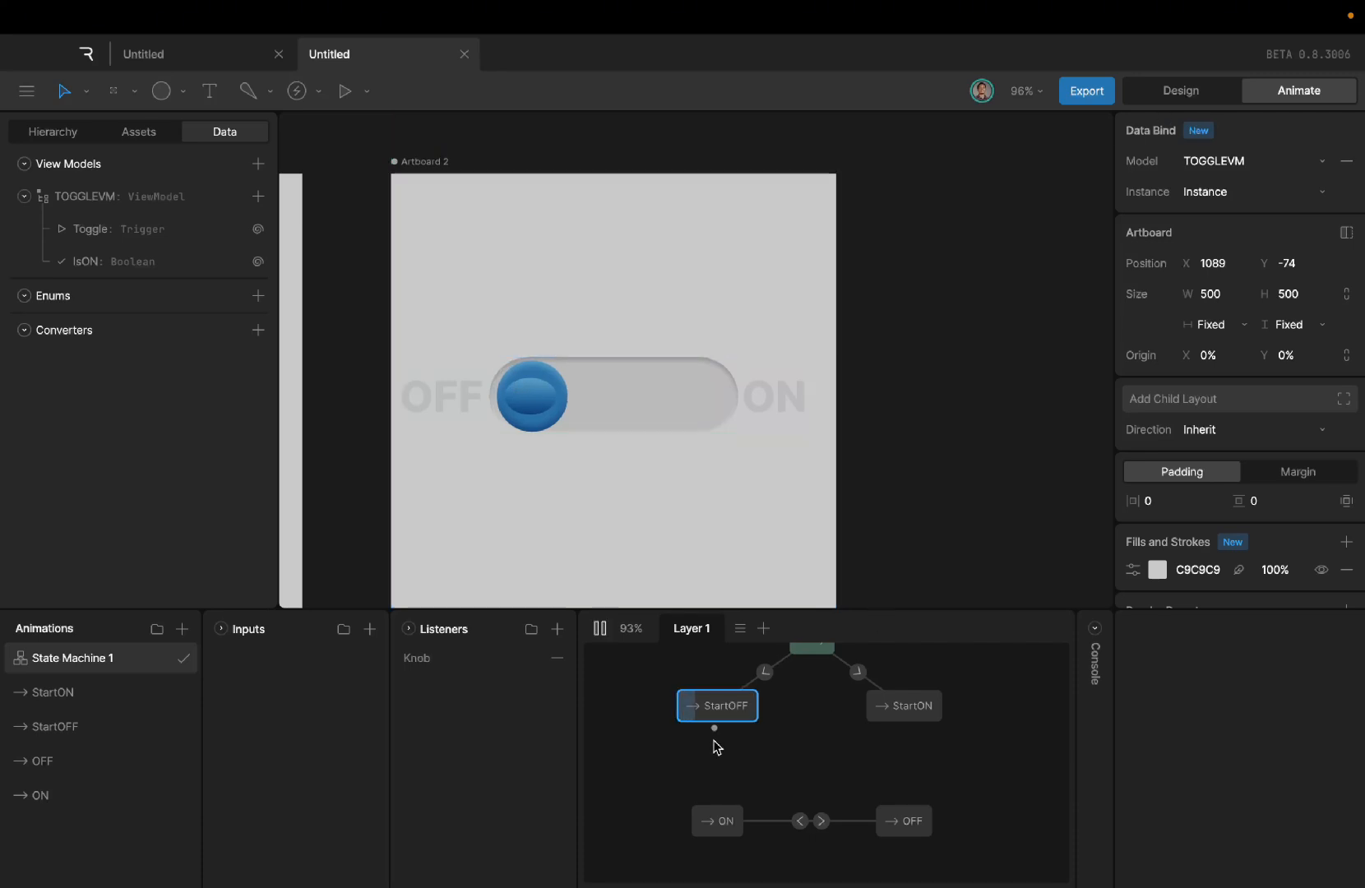
{"action": "key", "text": "space"}
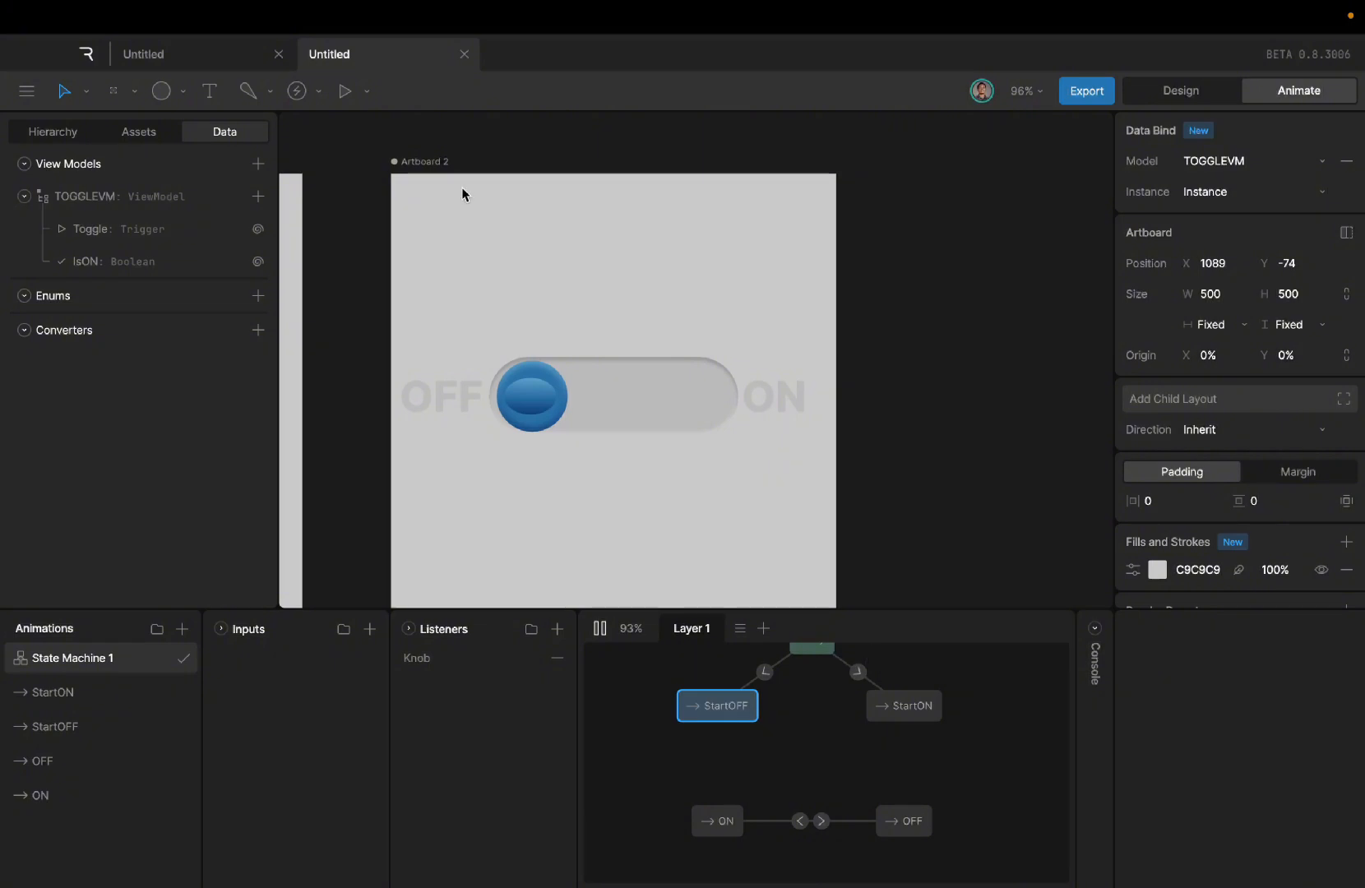
Step: Set IsON to True in the TOGGLEVM instance and preview the state machine's start state
{"action": "left_click", "coordinate": [144, 202]}
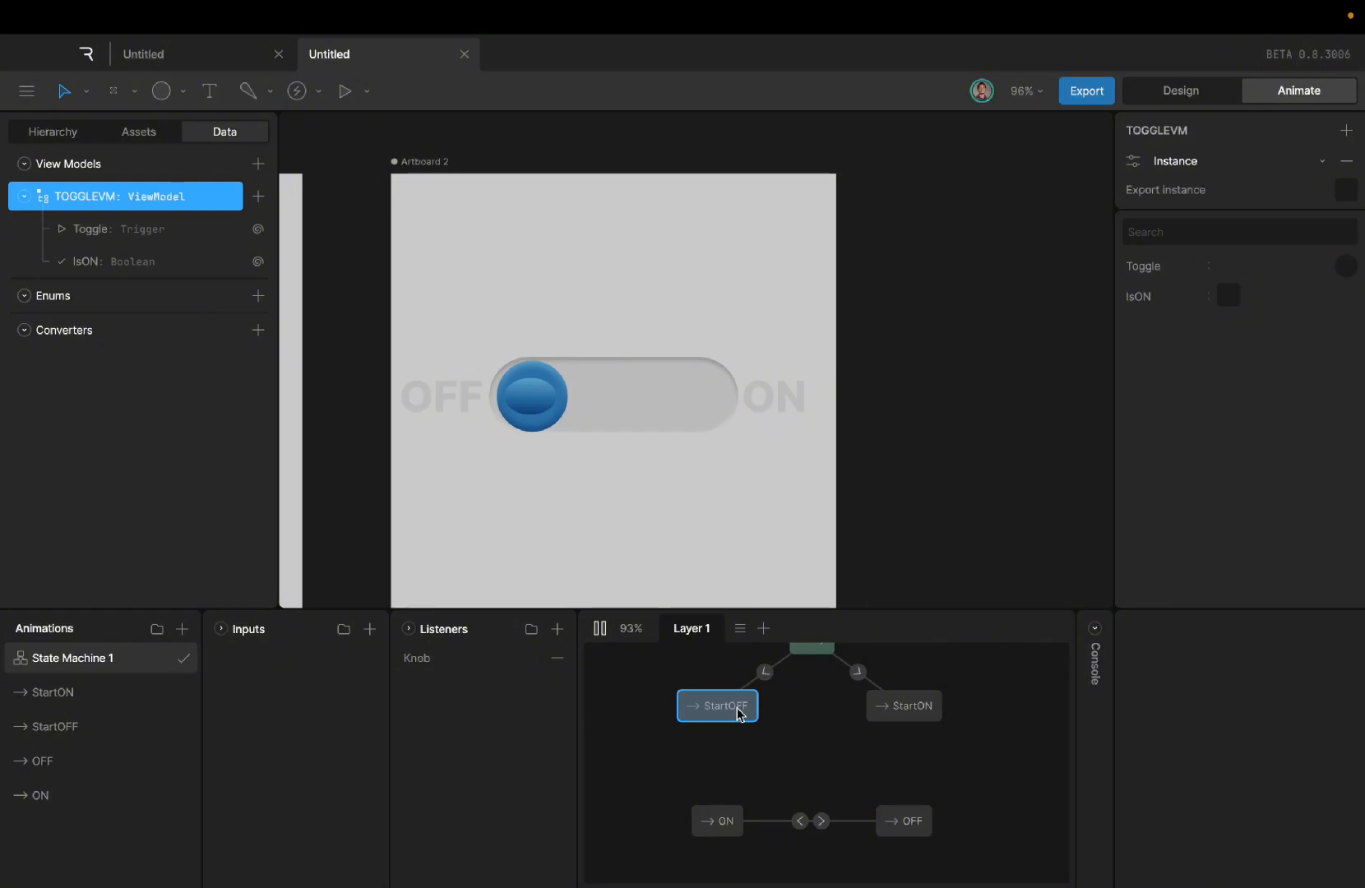
{"action": "left_click", "coordinate": [596, 626]}
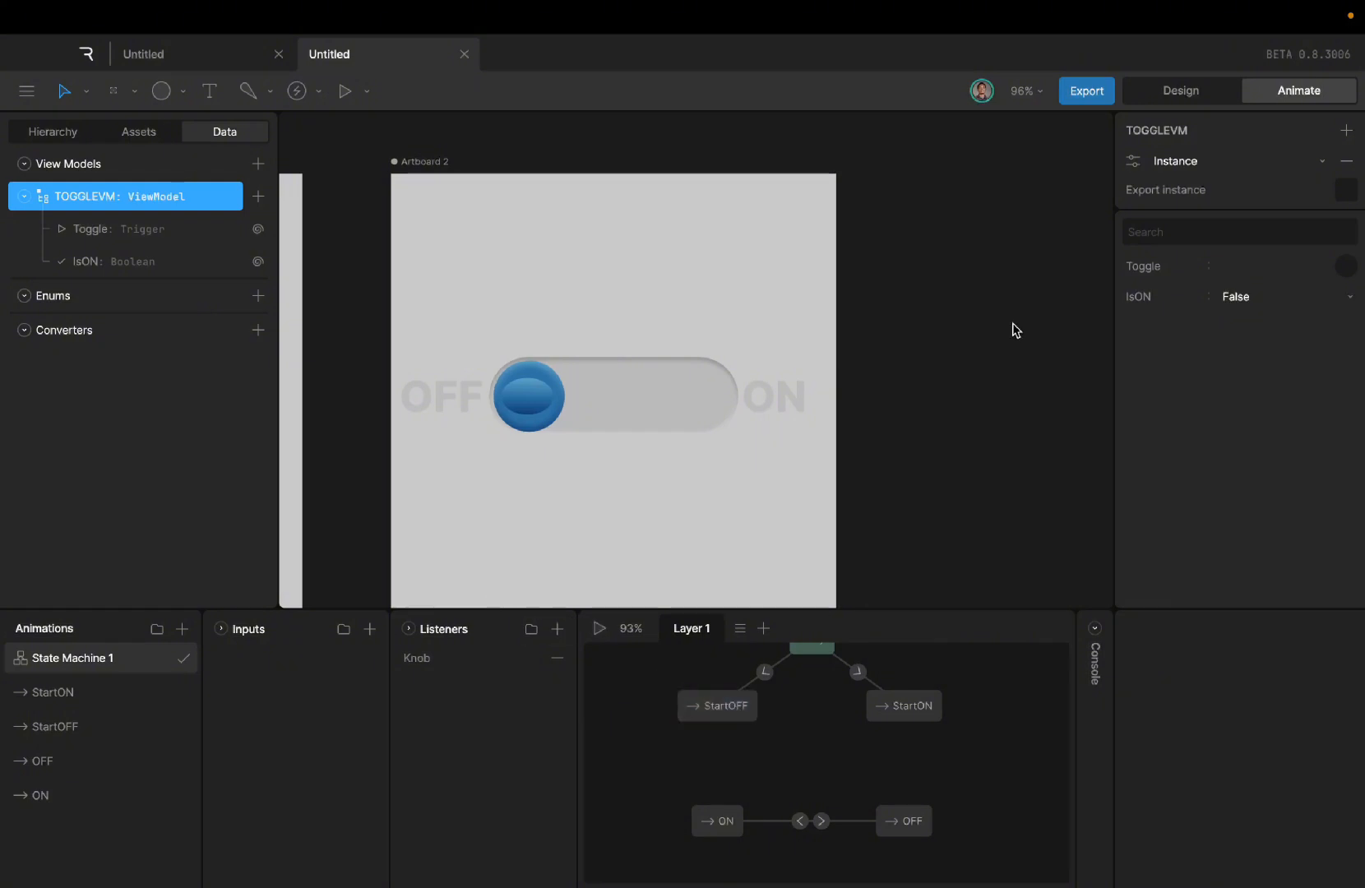
{"action": "left_click", "coordinate": [1270, 301]}
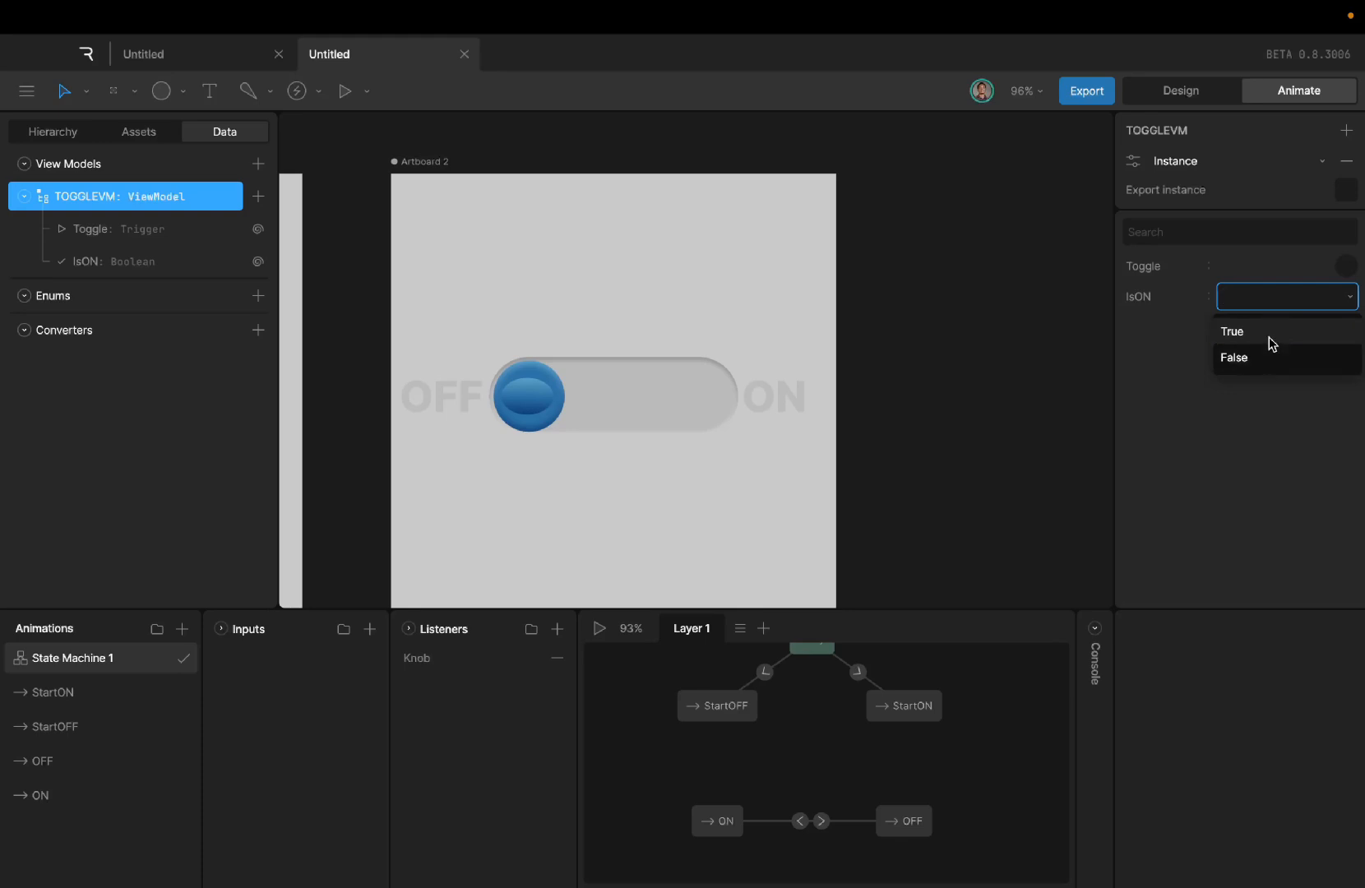
{"action": "left_click", "coordinate": [1271, 332]}
{"action": "left_click", "coordinate": [599, 628]}
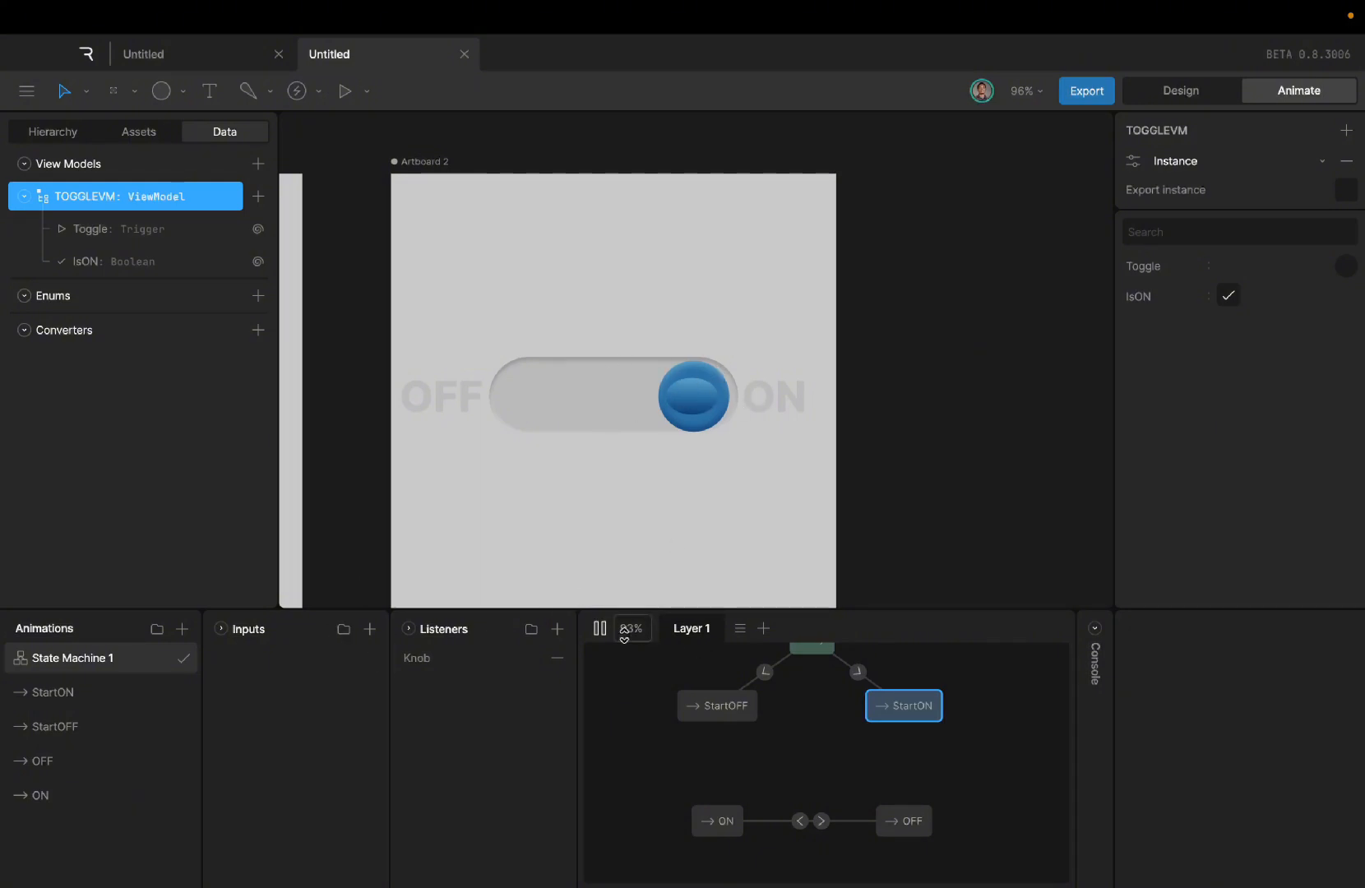
{"action": "left_click", "coordinate": [600, 630]}
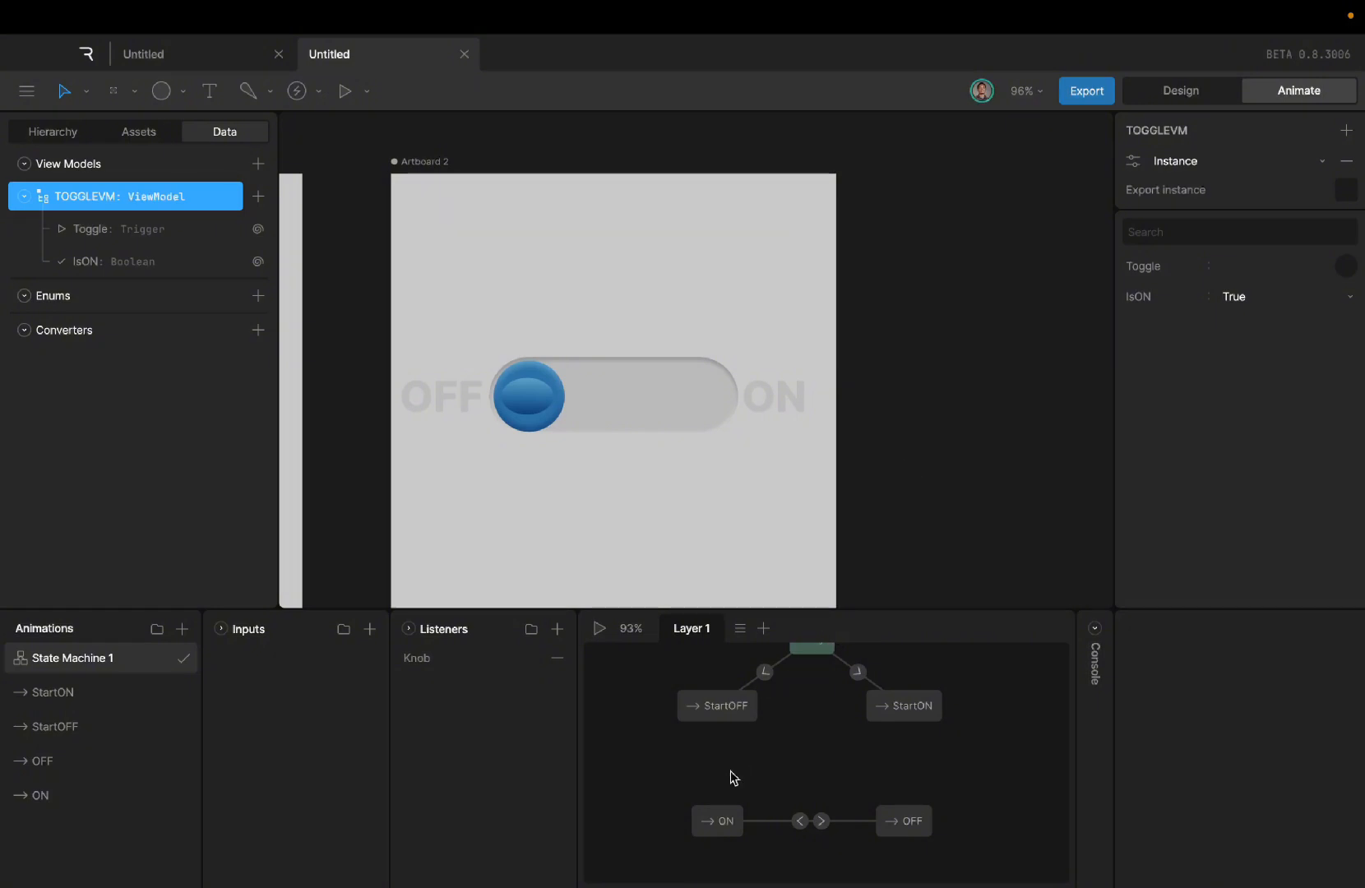
Step: Create transitions from StartOFF to ON and from StartON to OFF in the state machine
{"action": "left_click_drag", "start_coordinate": [712, 730], "coordinate": [711, 794]}
{"action": "left_click_drag", "start_coordinate": [909, 731], "coordinate": [911, 821]}
{"action": "scroll", "coordinate": [757, 761], "scroll_direction": "down", "scroll_amount": 3}
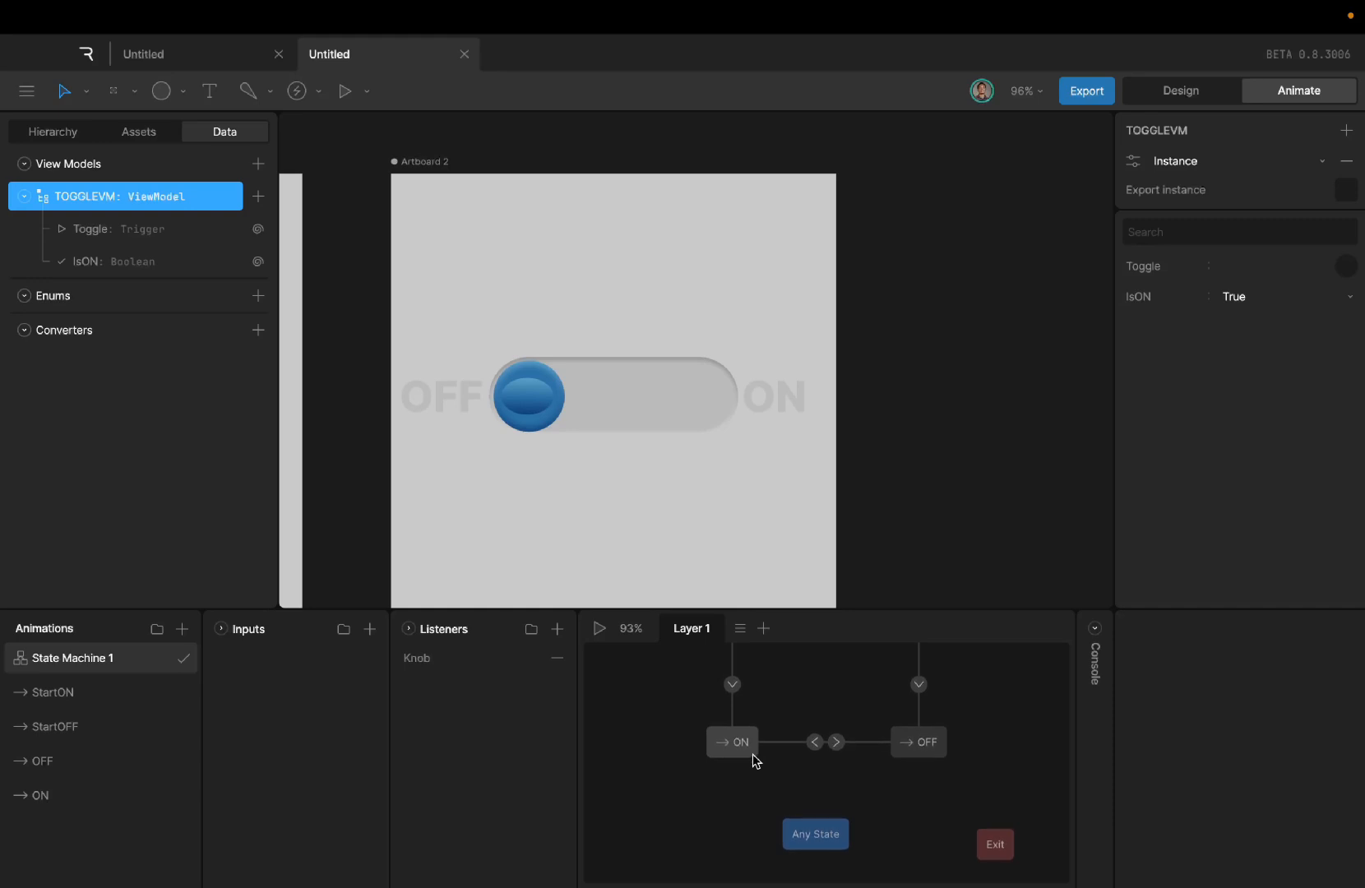
Step: Add the view model's Toggle trigger as the condition on the StartOFF to ON and StartON to OFF transitions
{"action": "left_click", "coordinate": [732, 684]}
{"action": "left_click", "coordinate": [1054, 867]}
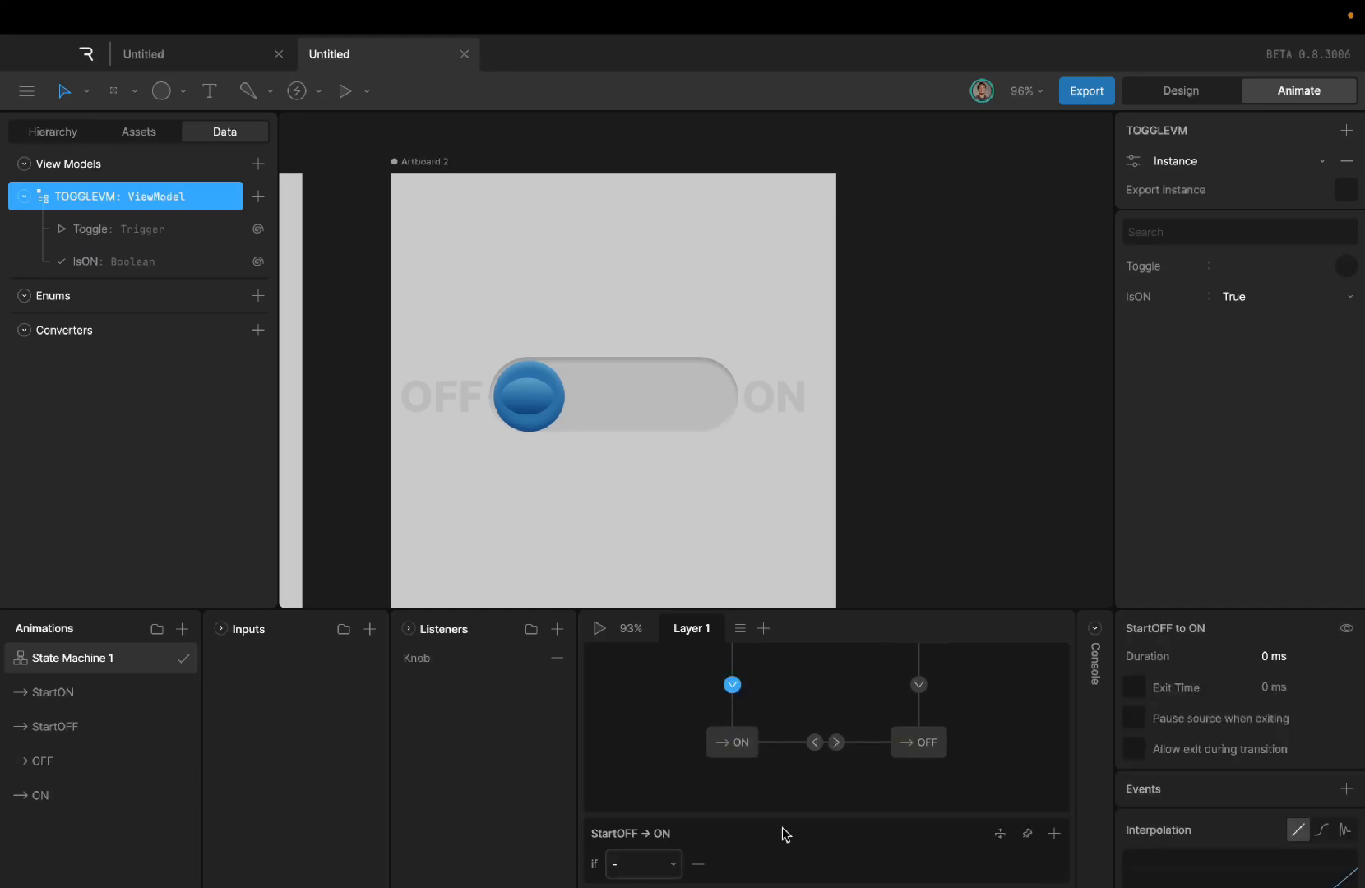
{"action": "left_click", "coordinate": [655, 863]}
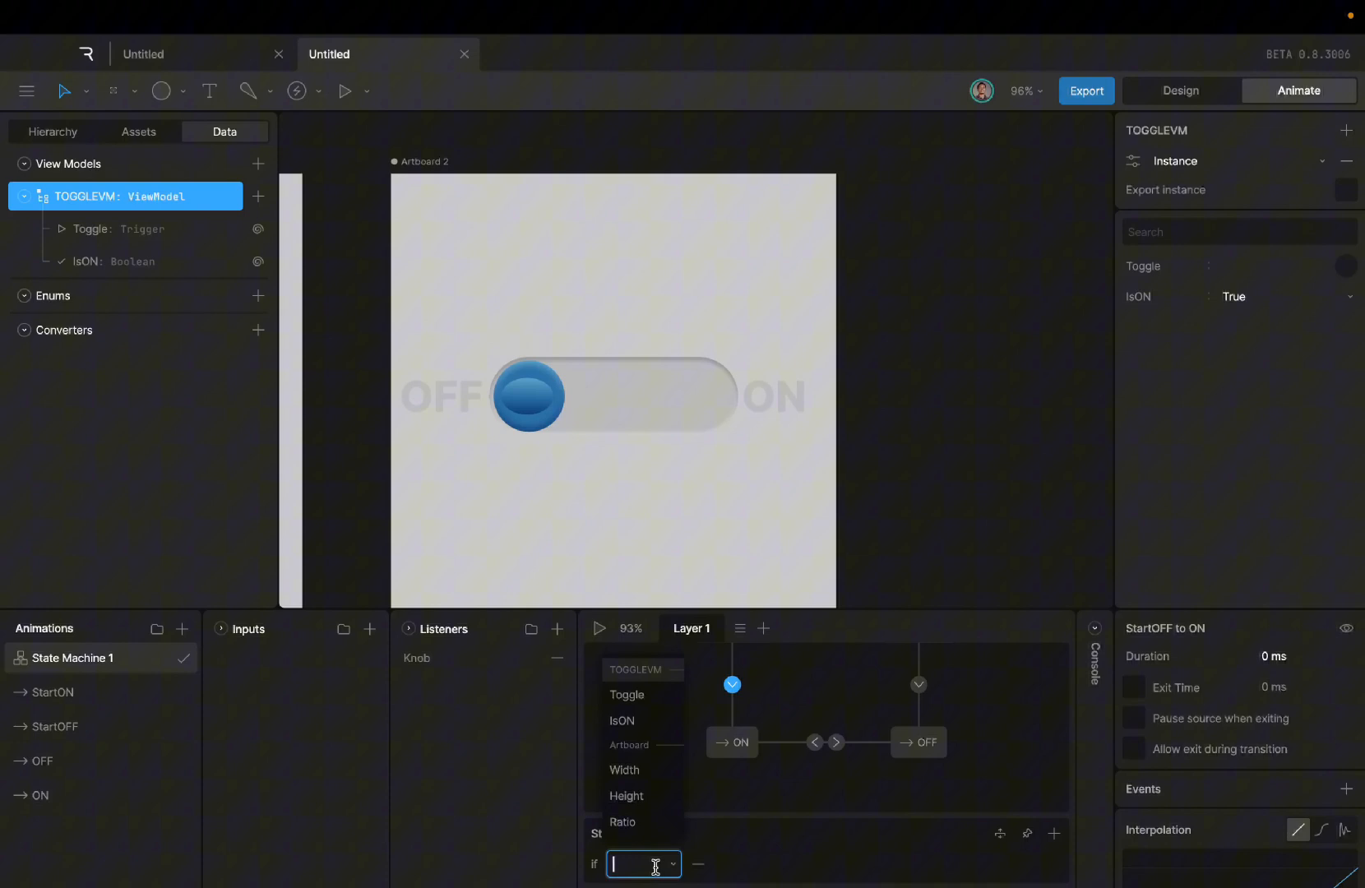
{"action": "left_click", "coordinate": [644, 705]}
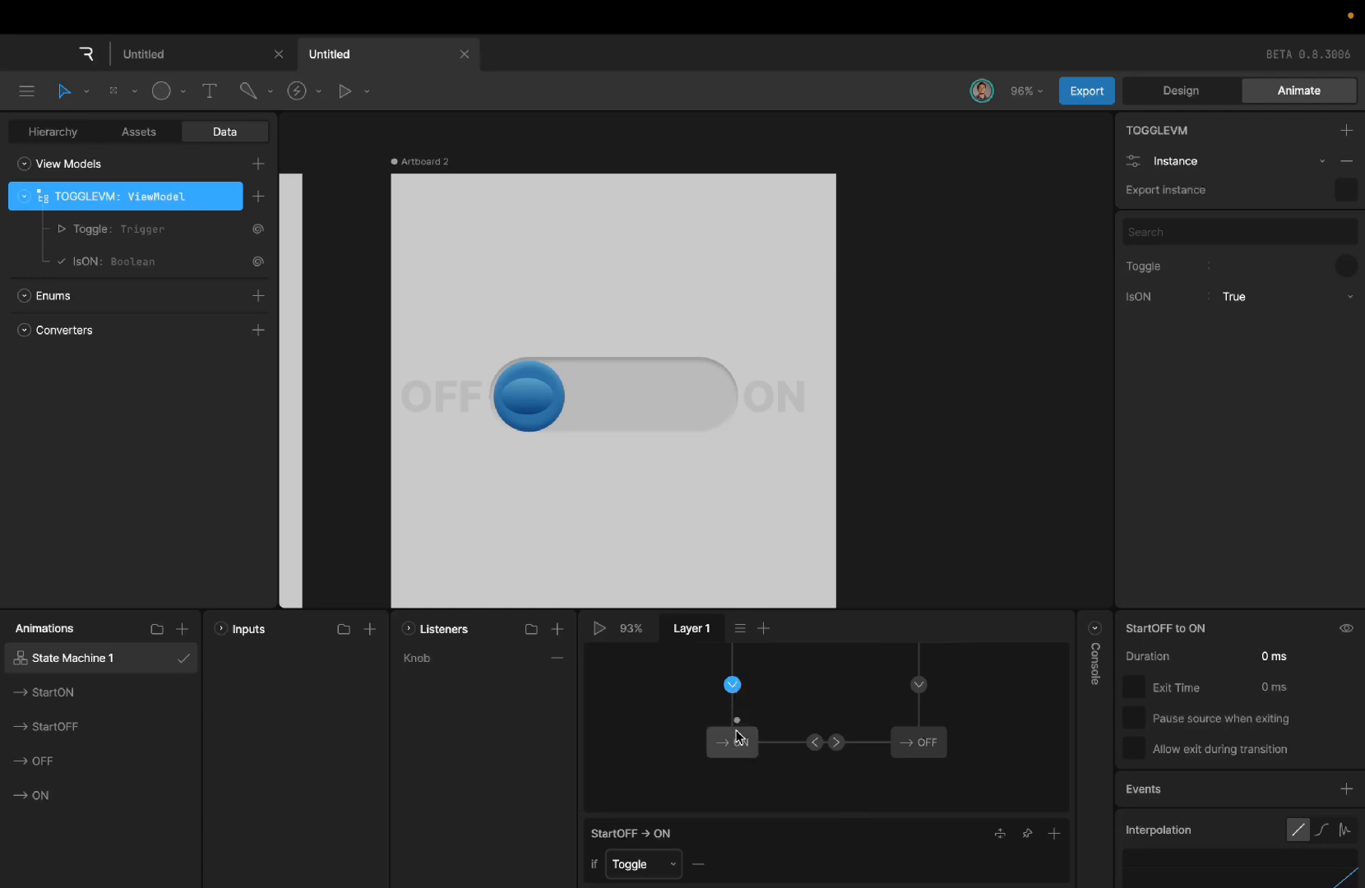
{"action": "left_click", "coordinate": [919, 684]}
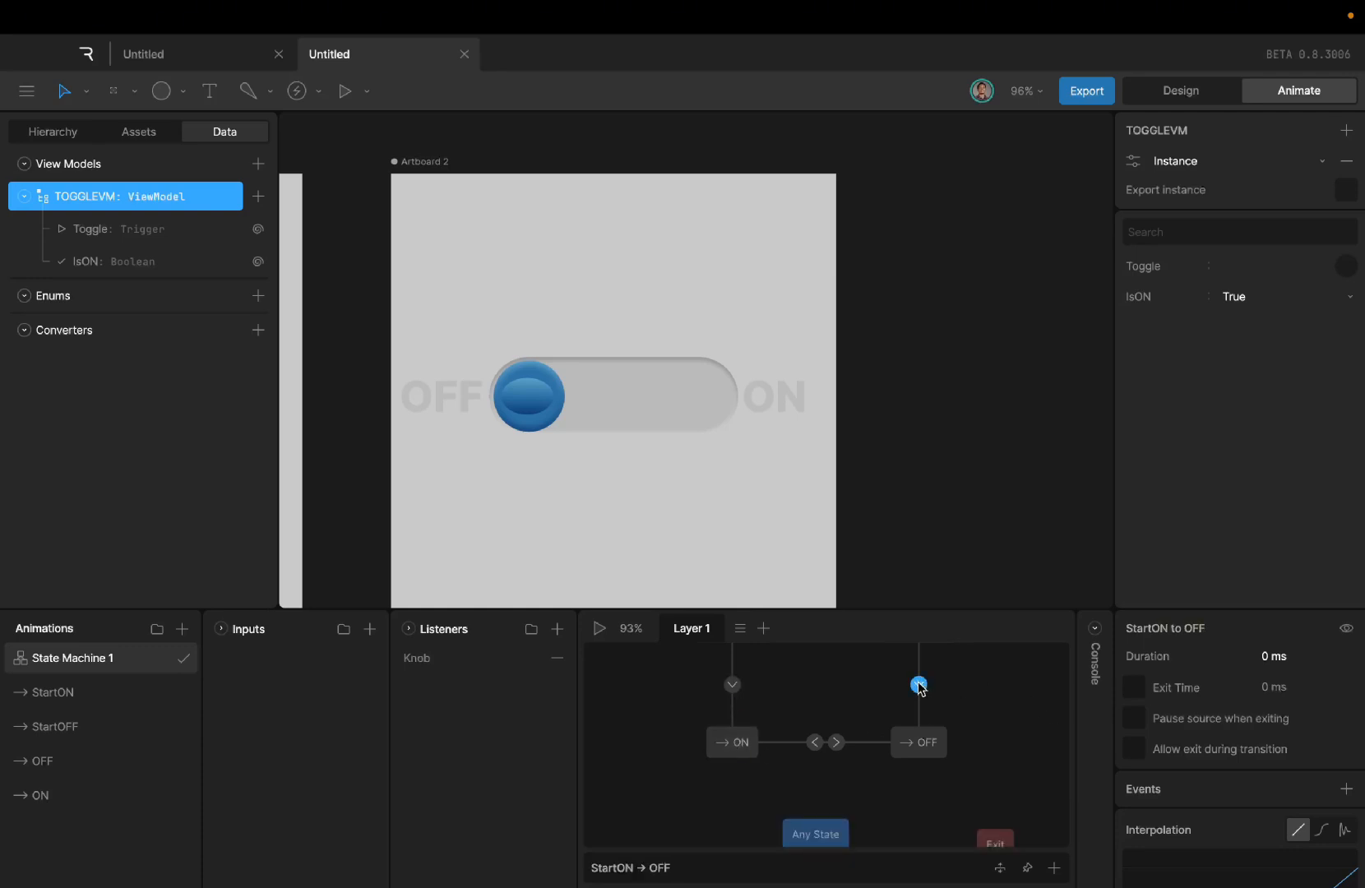
{"action": "left_click", "coordinate": [1053, 868]}
{"action": "left_click", "coordinate": [624, 863]}
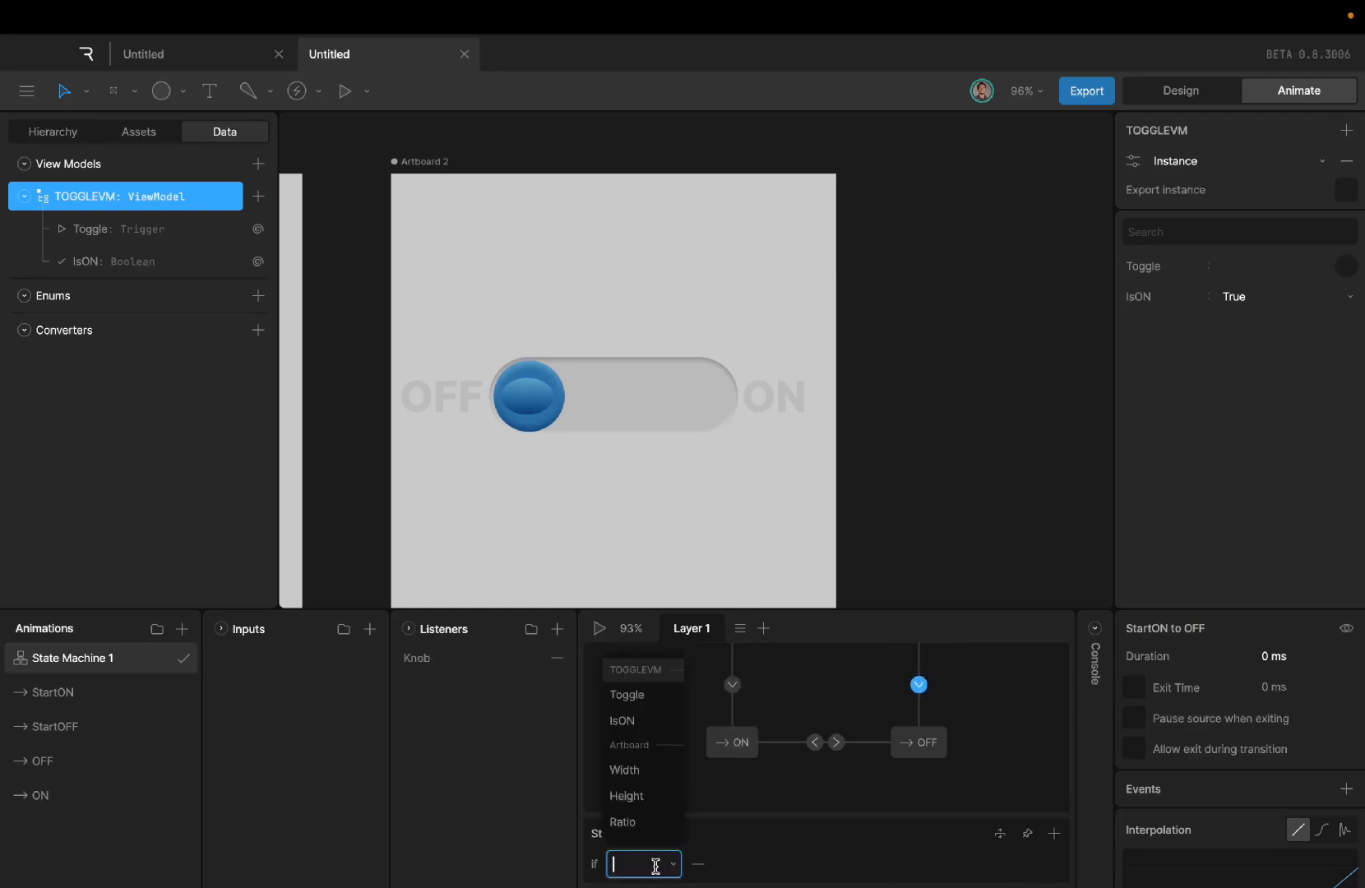
{"action": "left_click", "coordinate": [629, 697]}
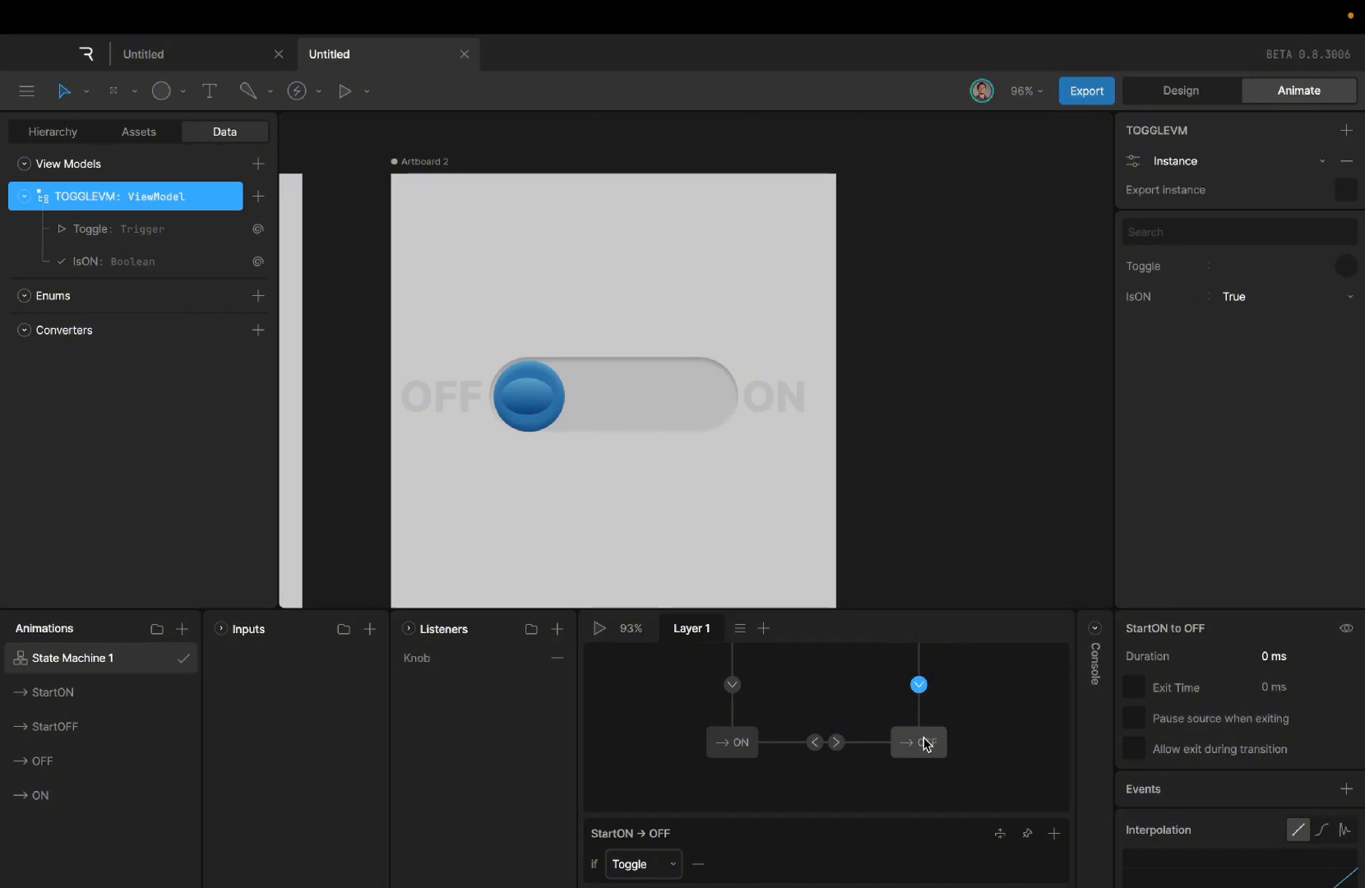
Step: Replace the empty conditions on the OFF to ON and ON to OFF transitions with the view model's Toggle trigger
{"action": "left_click", "coordinate": [815, 744]}
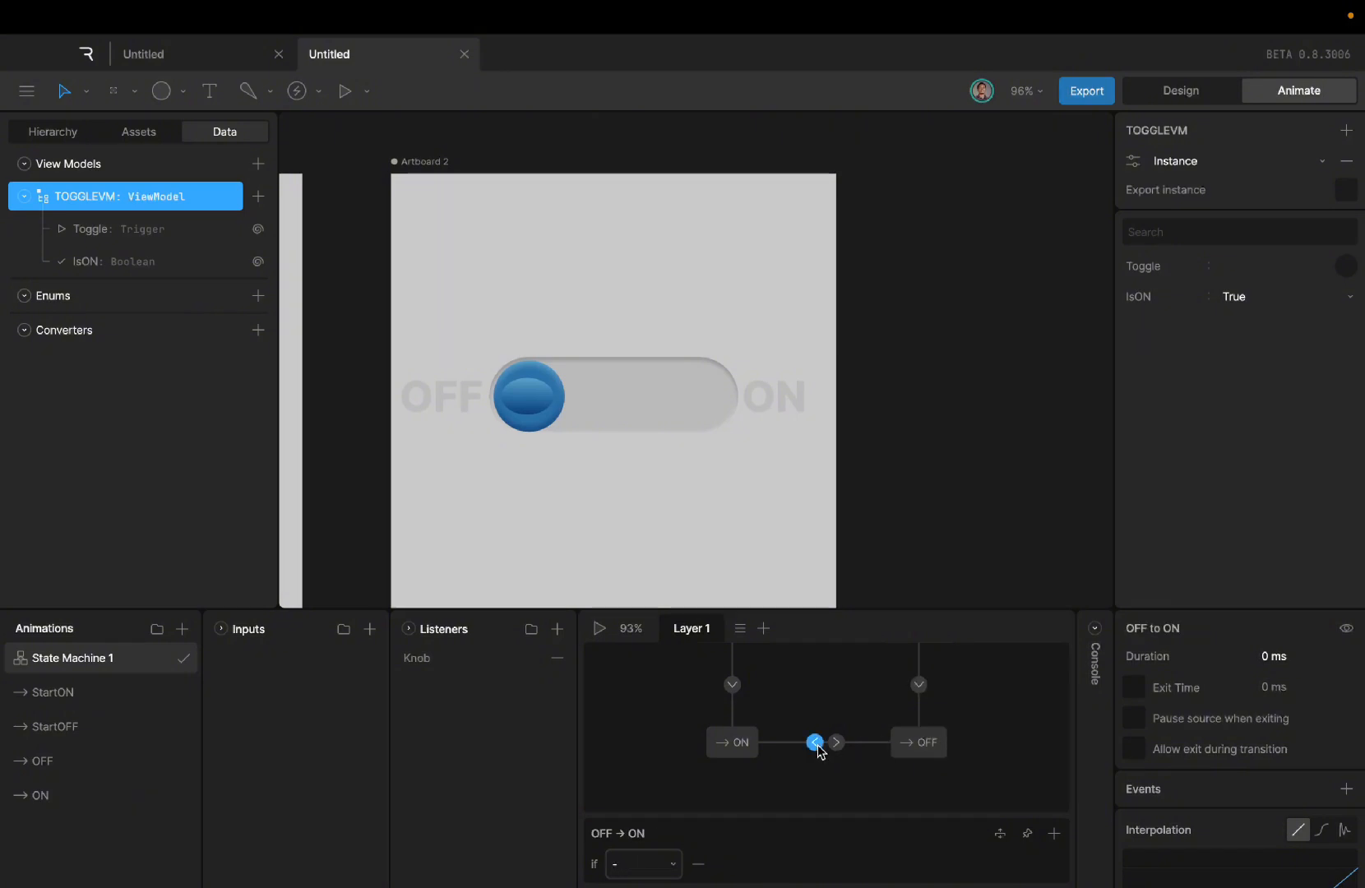
{"action": "left_click", "coordinate": [658, 863]}
{"action": "left_click", "coordinate": [643, 697]}
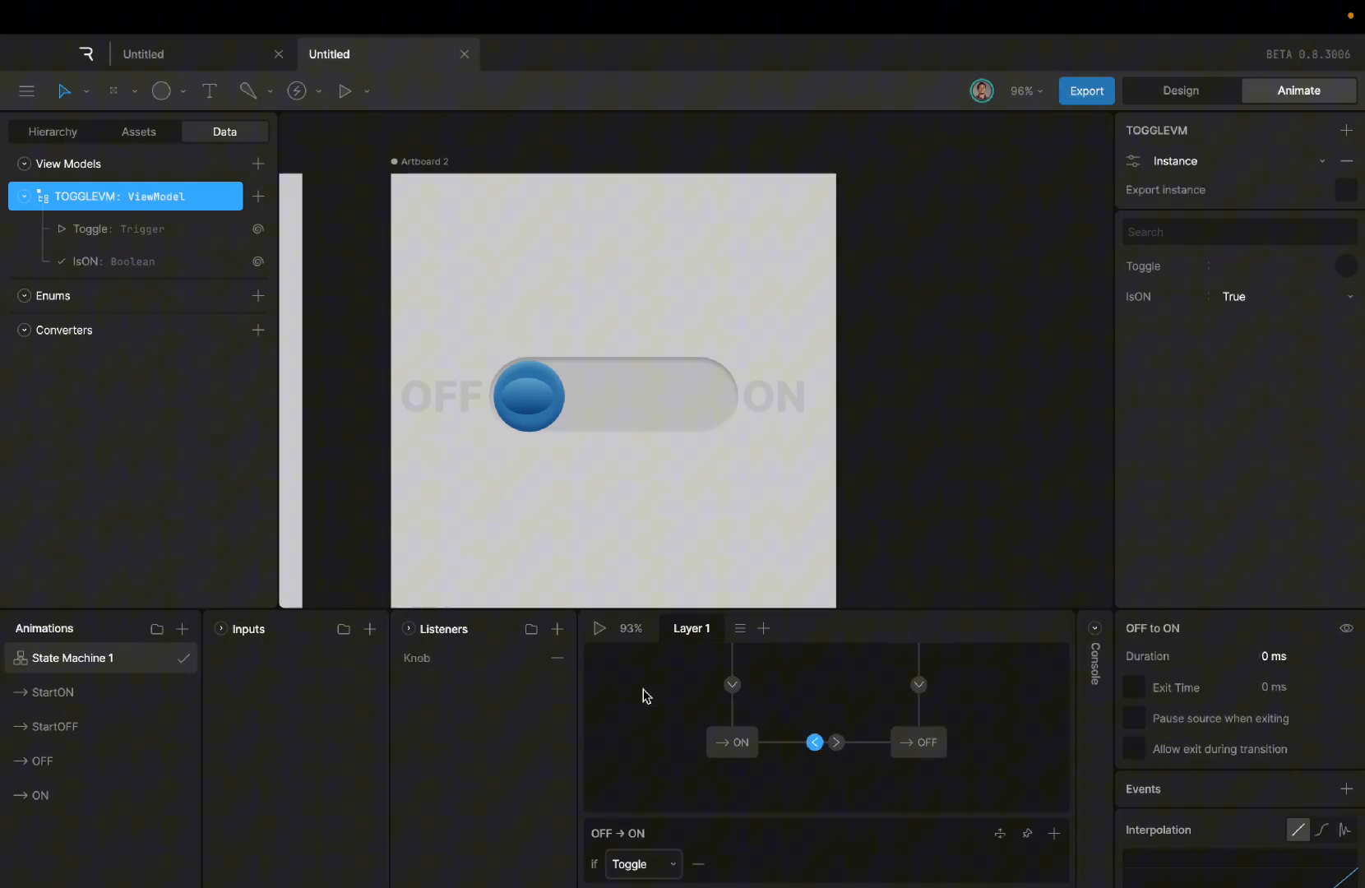
{"action": "left_click", "coordinate": [835, 742]}
{"action": "left_click", "coordinate": [650, 861]}
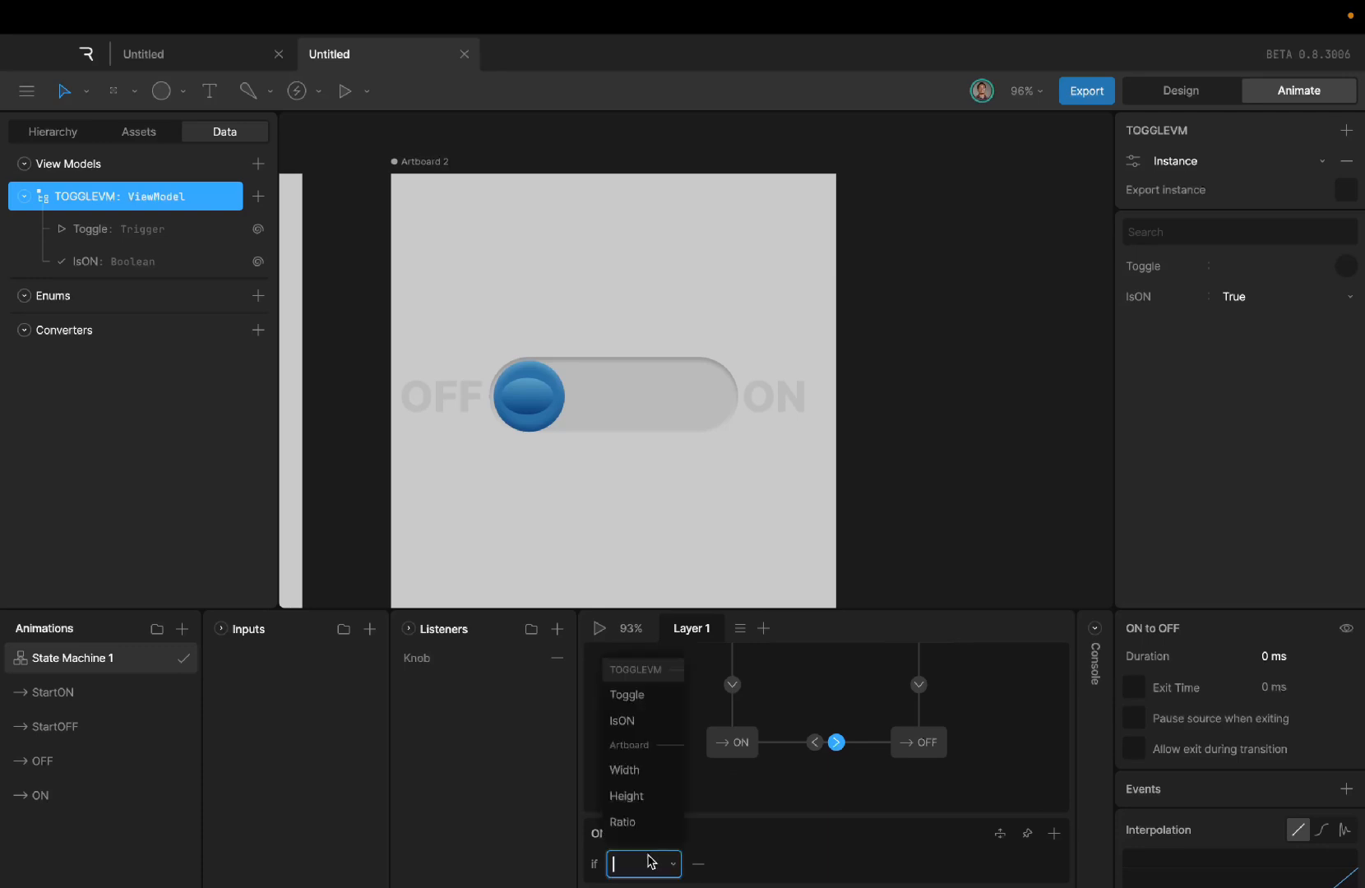
{"action": "left_click", "coordinate": [627, 696]}
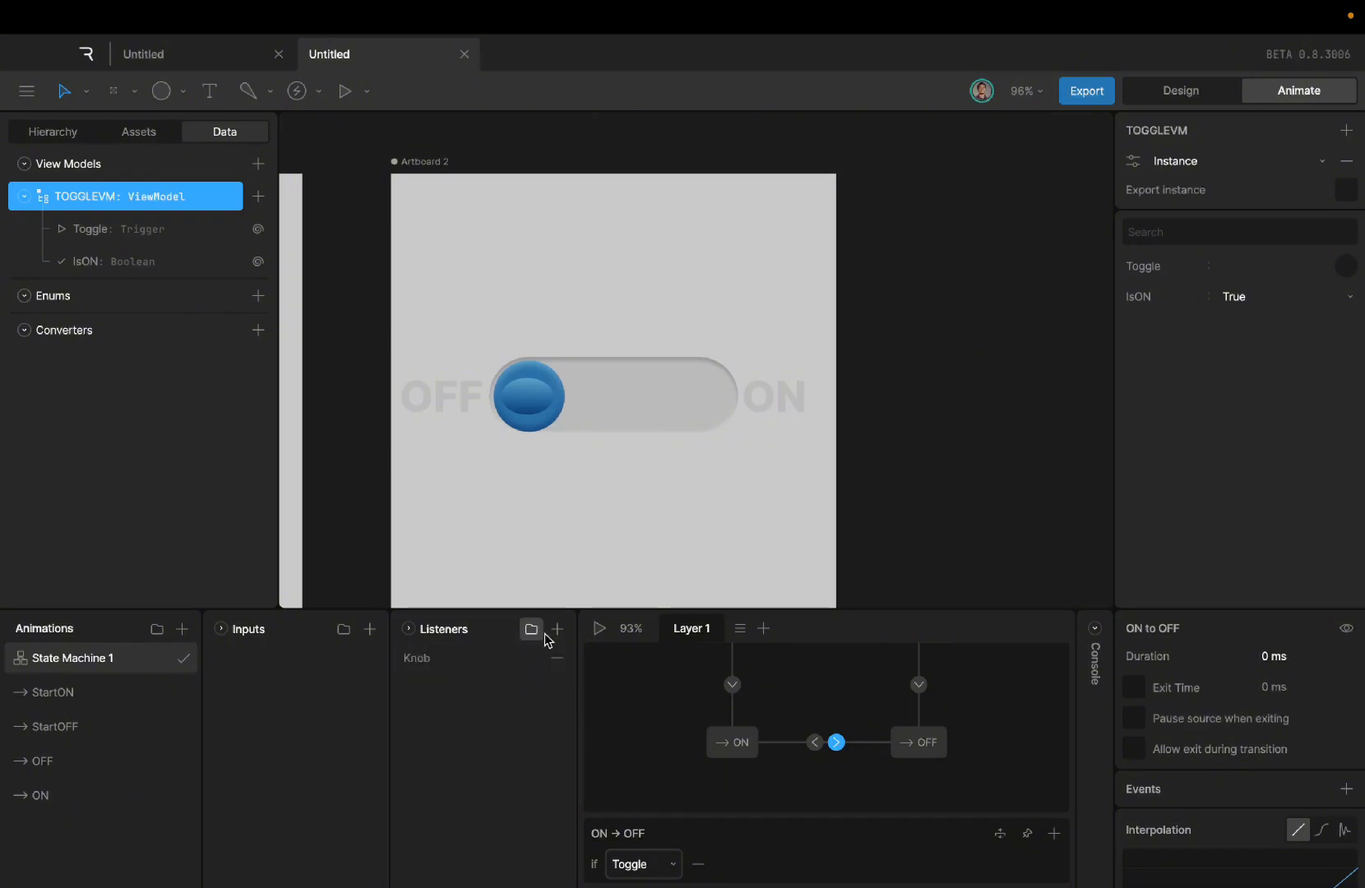
Step: Play the state machine and fire the Toggle trigger four times to test the switch, and stop playback
{"action": "left_click", "coordinate": [601, 631]}
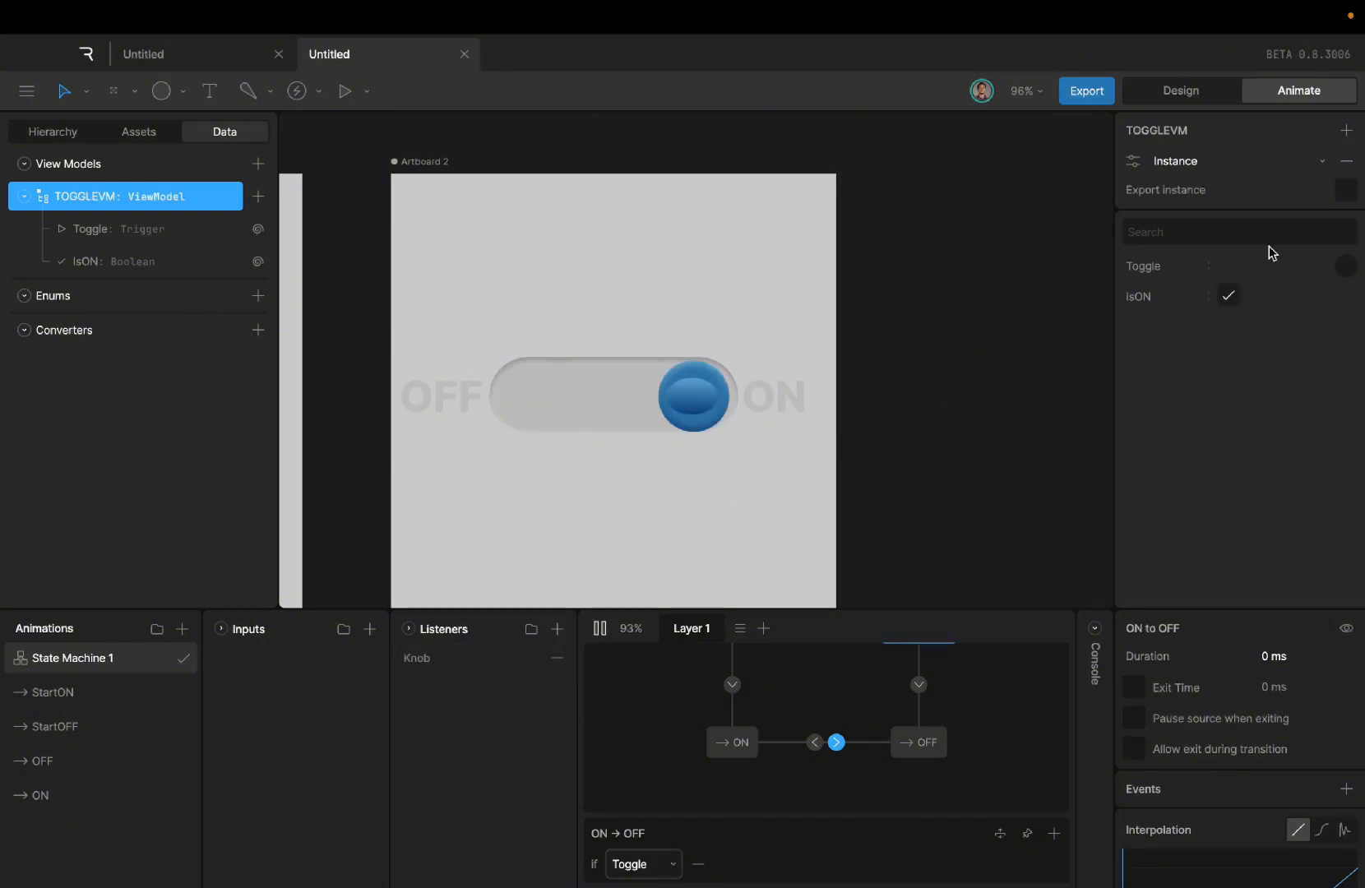
{"action": "left_click", "coordinate": [1345, 267]}
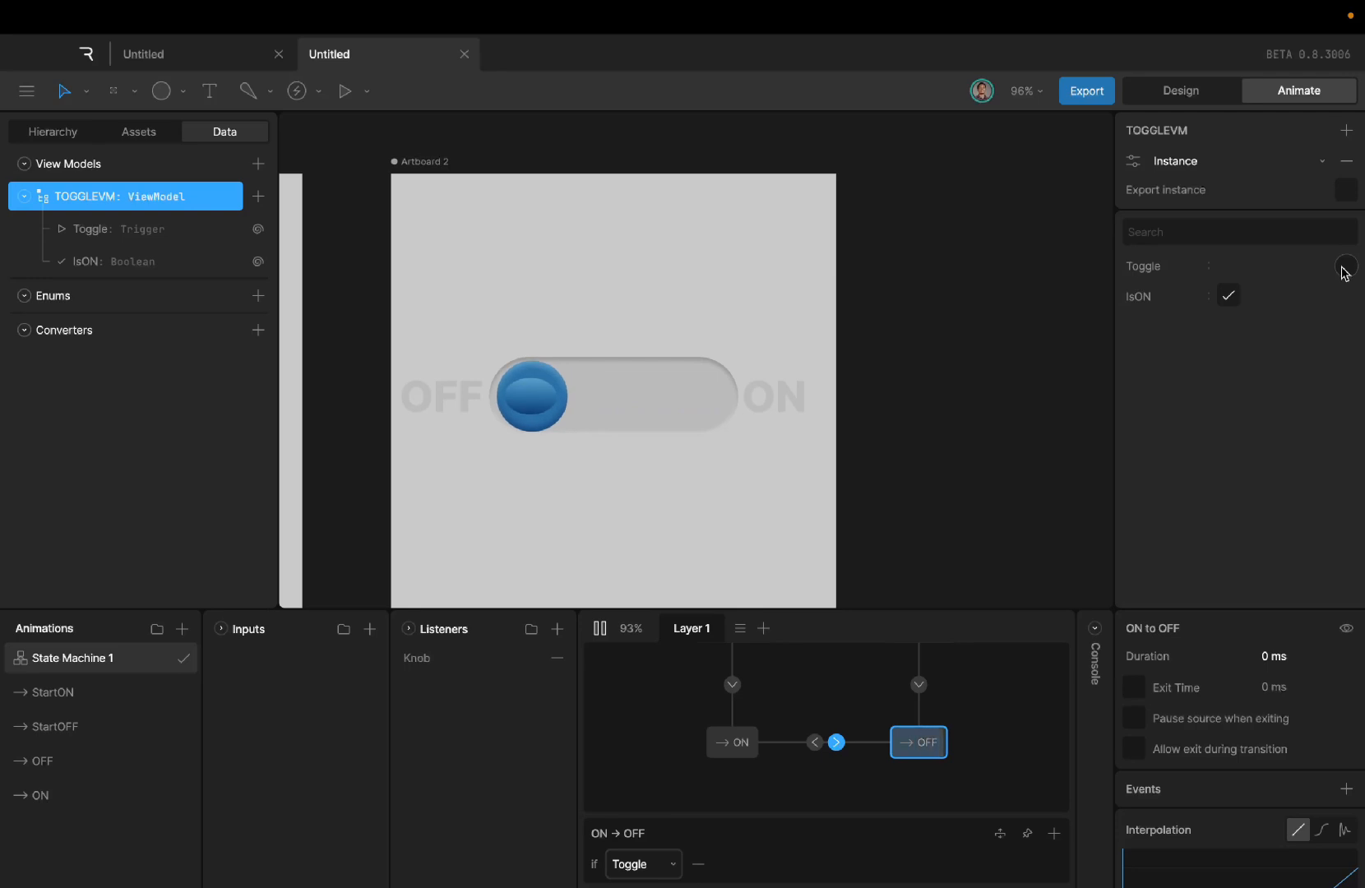
{"action": "left_click", "coordinate": [1343, 269]}
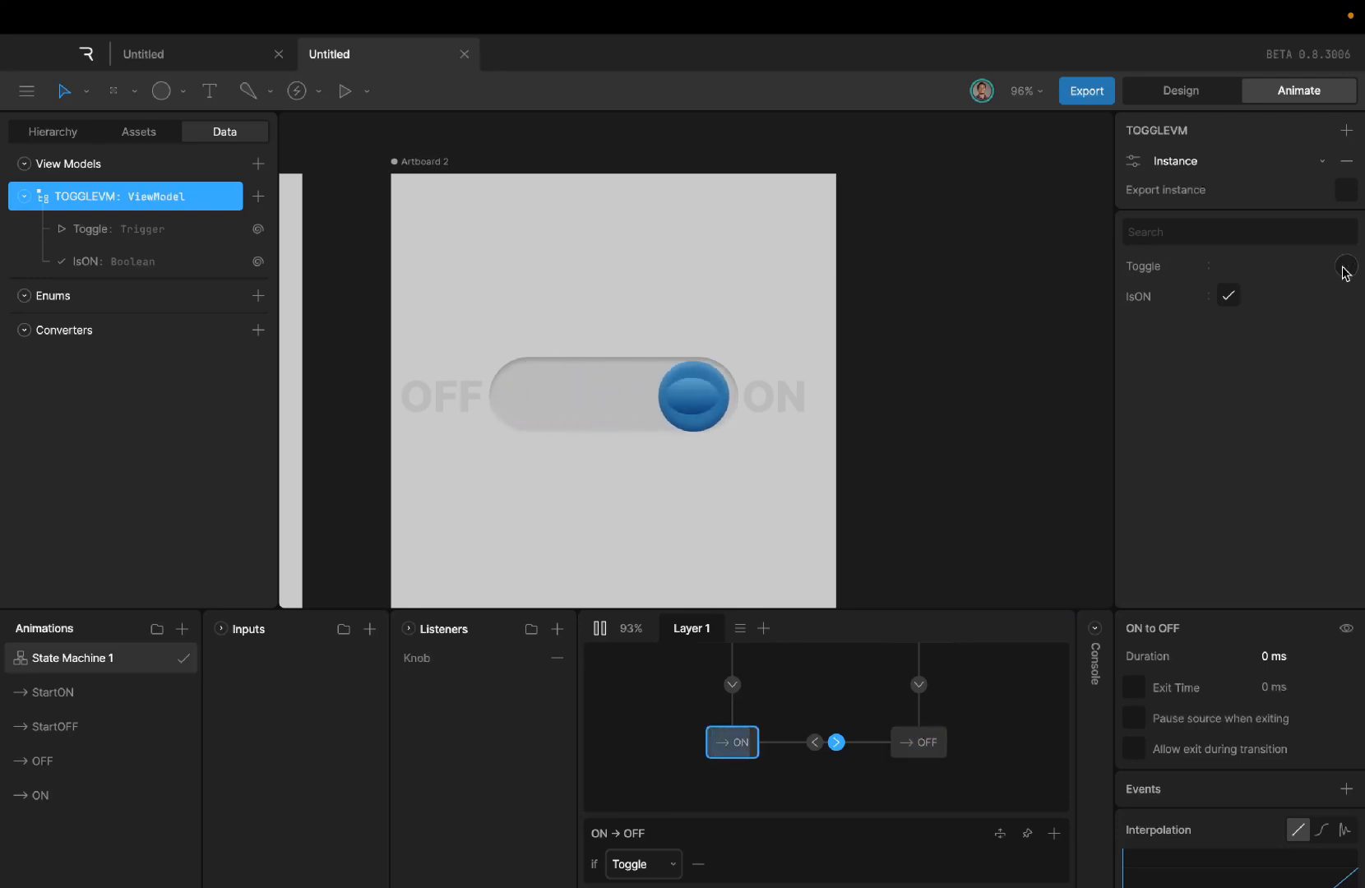
{"action": "left_click", "coordinate": [1344, 268]}
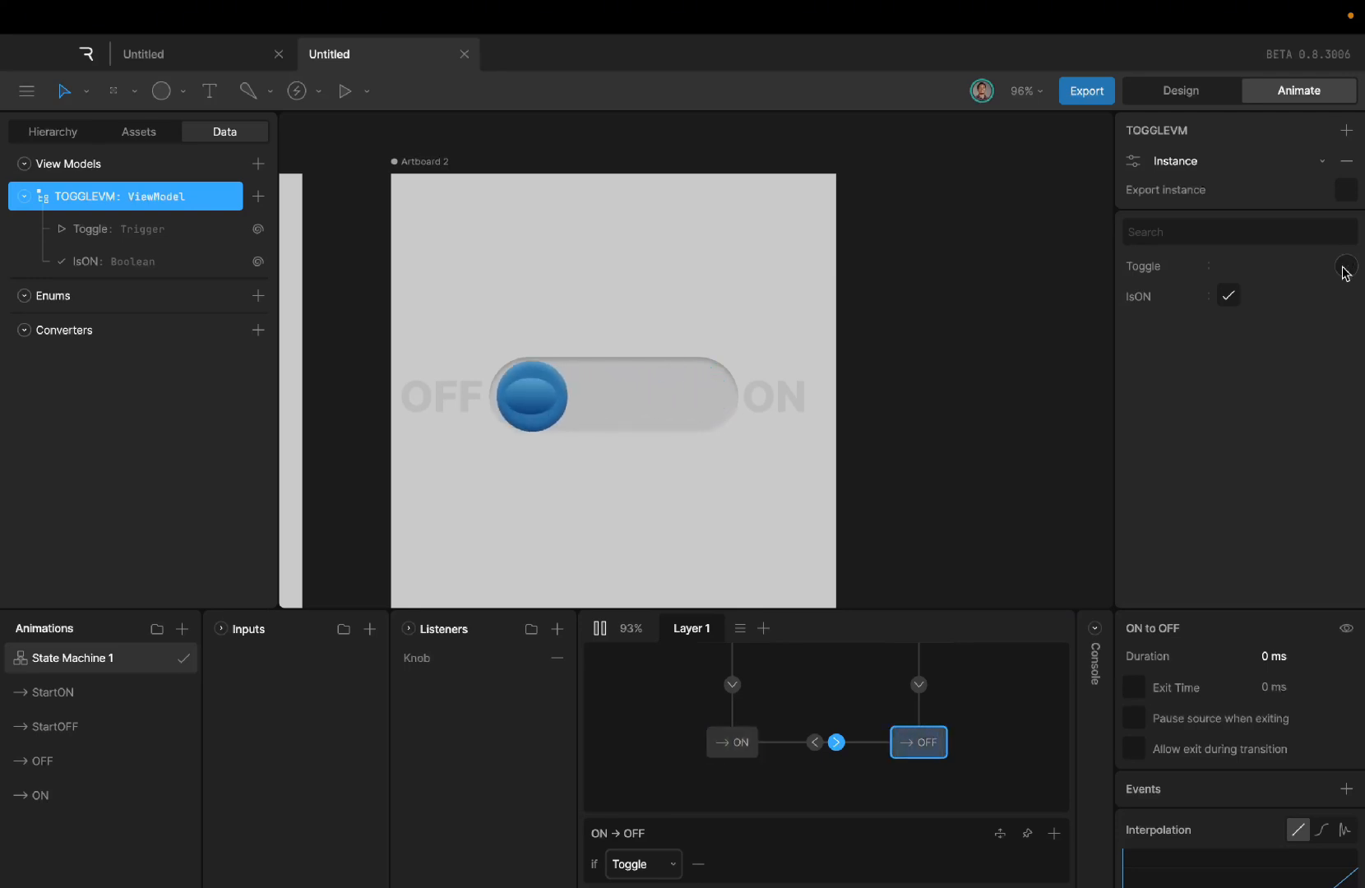
{"action": "left_click", "coordinate": [1345, 268]}
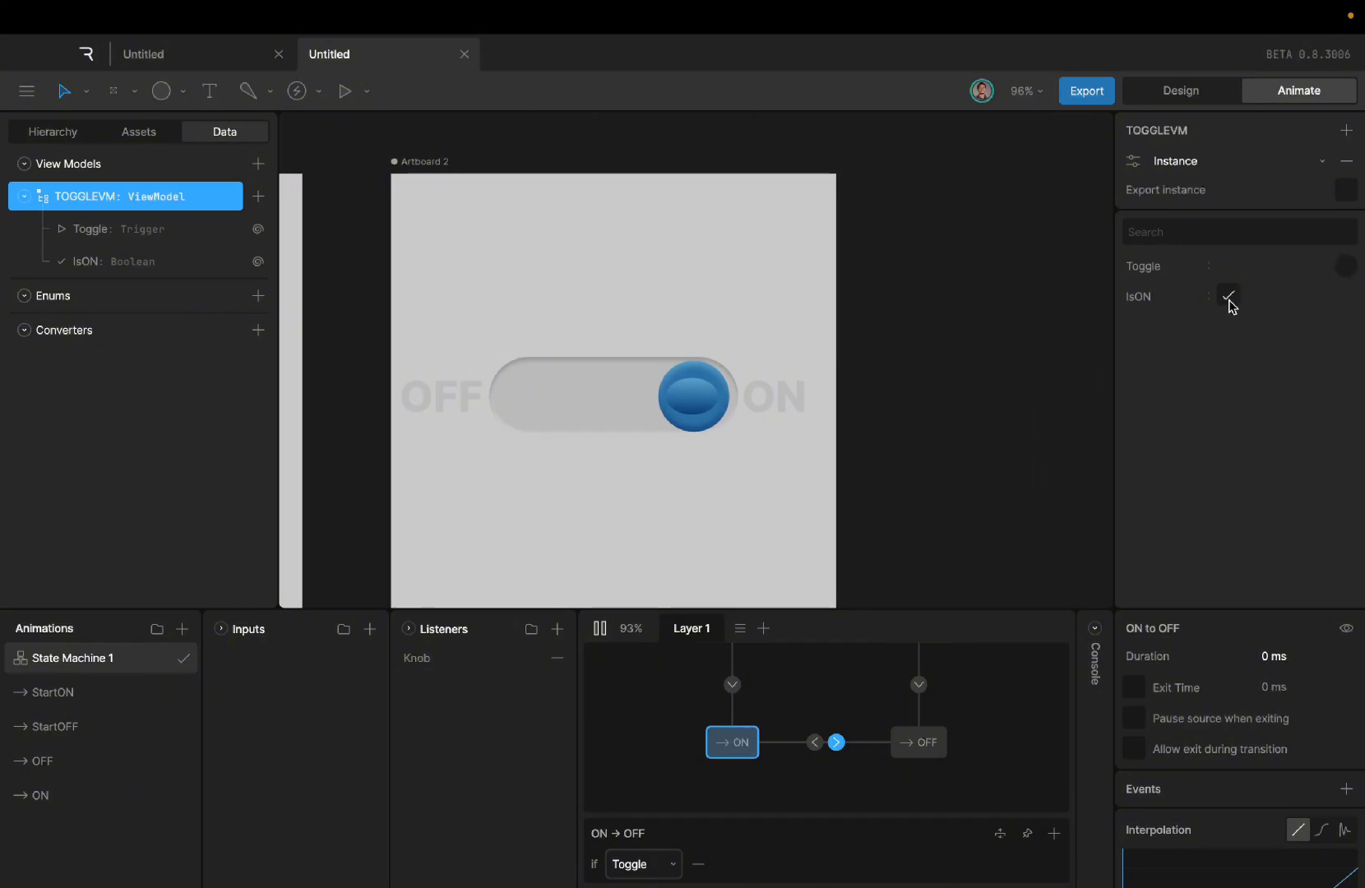
{"action": "left_click", "coordinate": [601, 629]}
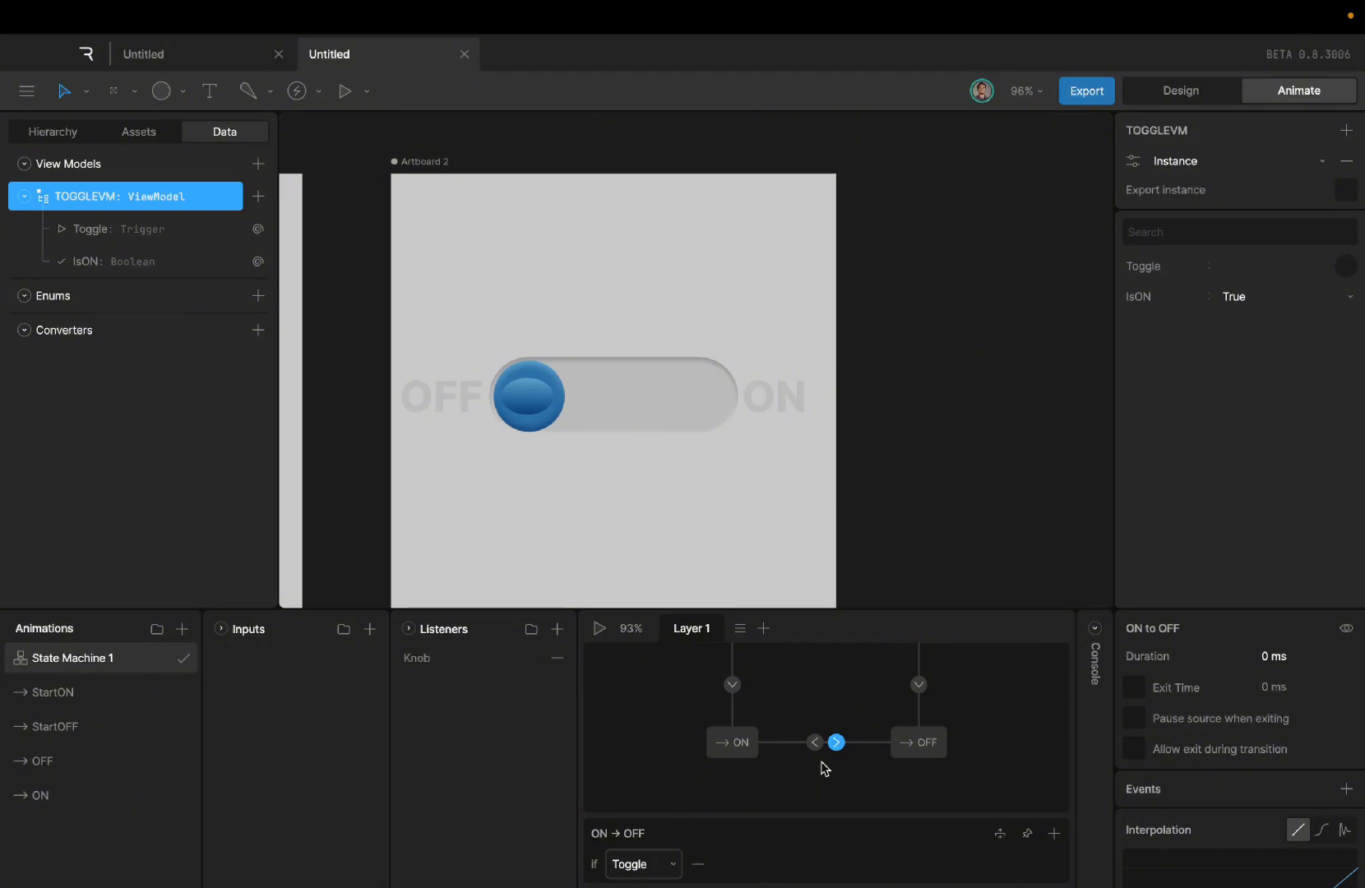
Step: Add a Color property to the TOGGLEVM view model
{"action": "scroll", "coordinate": [825, 768], "scroll_direction": "up", "scroll_amount": 2}
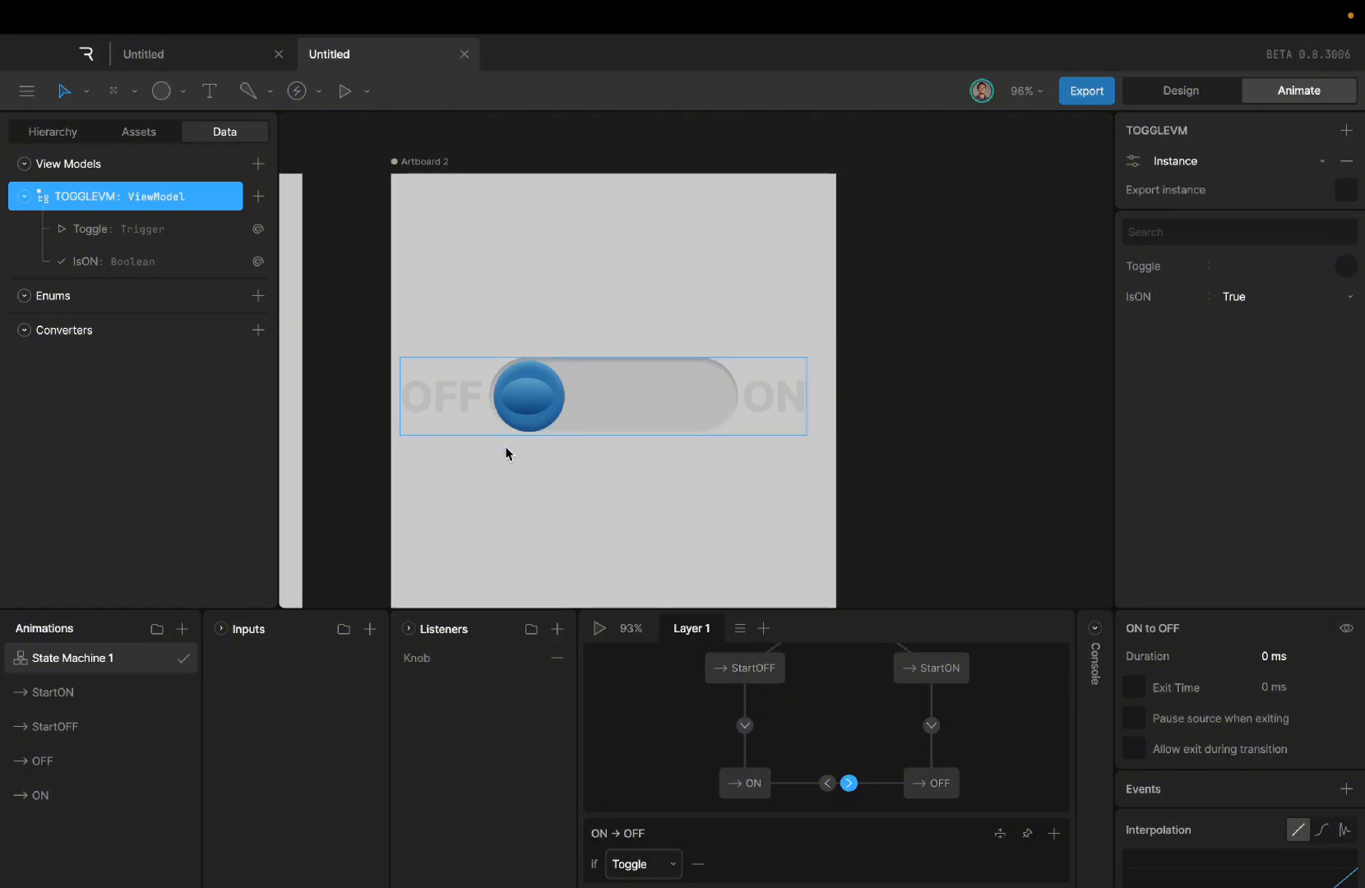
{"action": "left_click", "coordinate": [258, 196]}
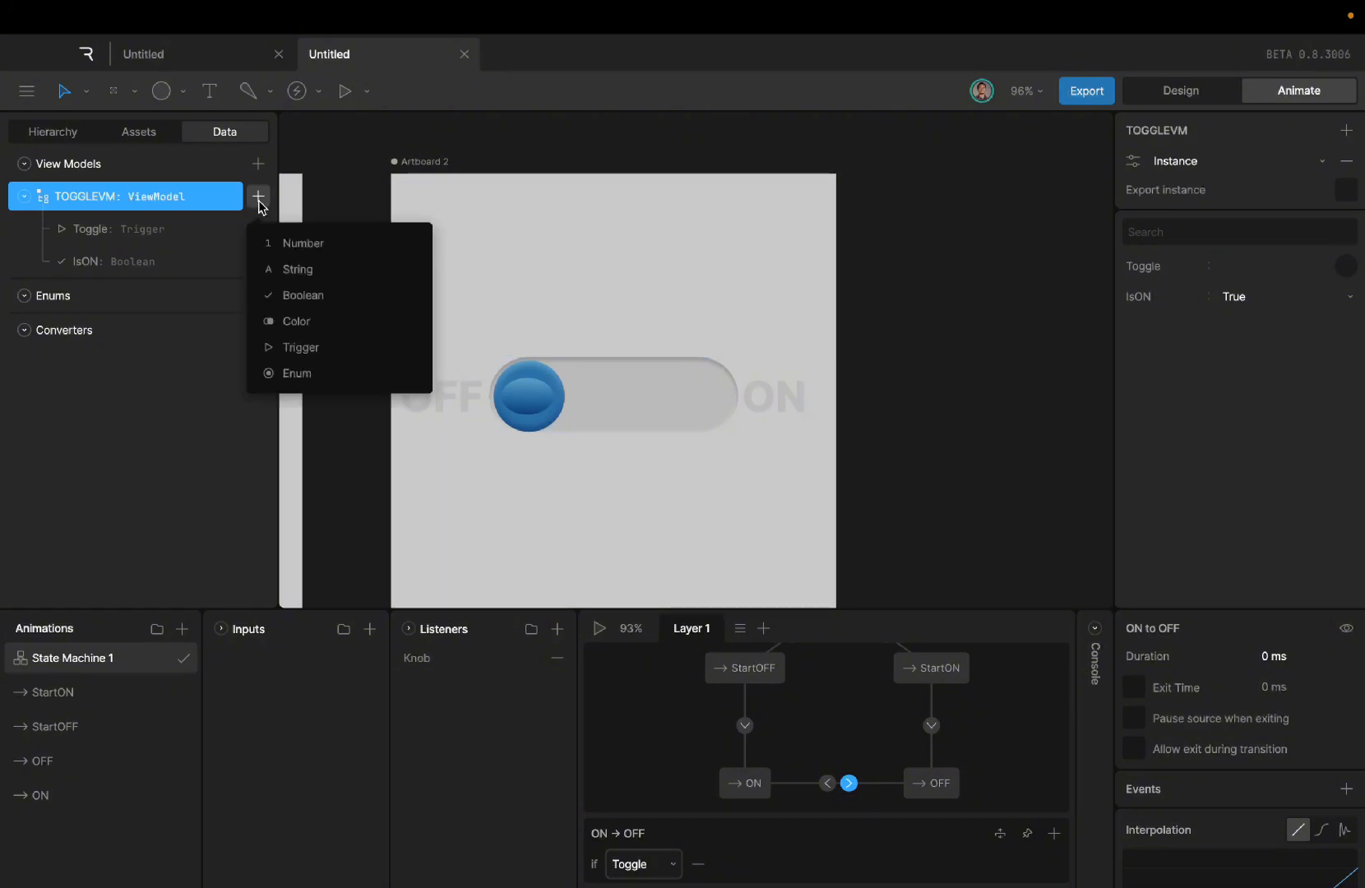
{"action": "left_click", "coordinate": [327, 333]}
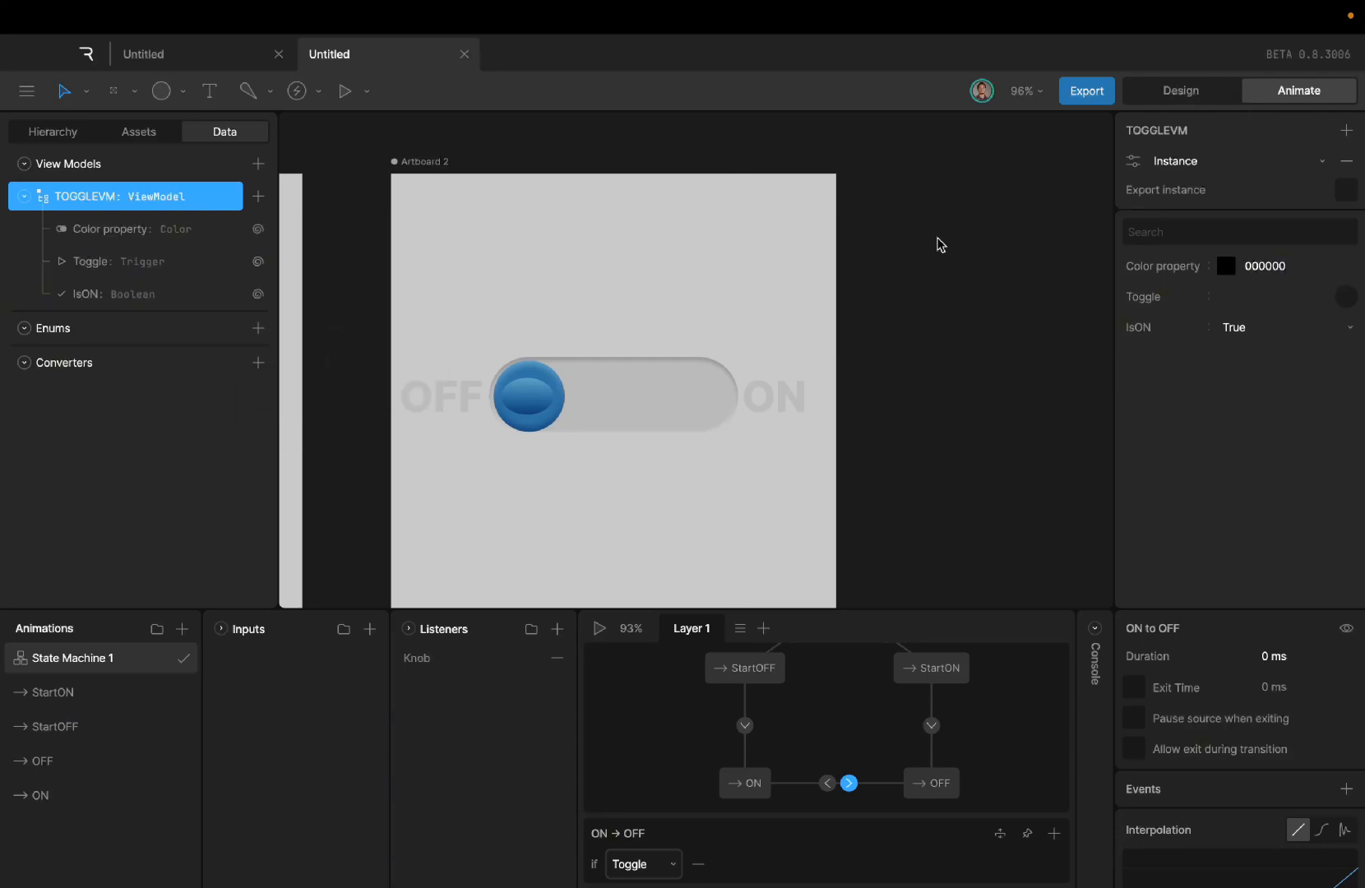
Step: Data bind the blue 2A70A6 fill of the Knob shape to the view model's Color property
{"action": "left_click", "coordinate": [74, 139]}
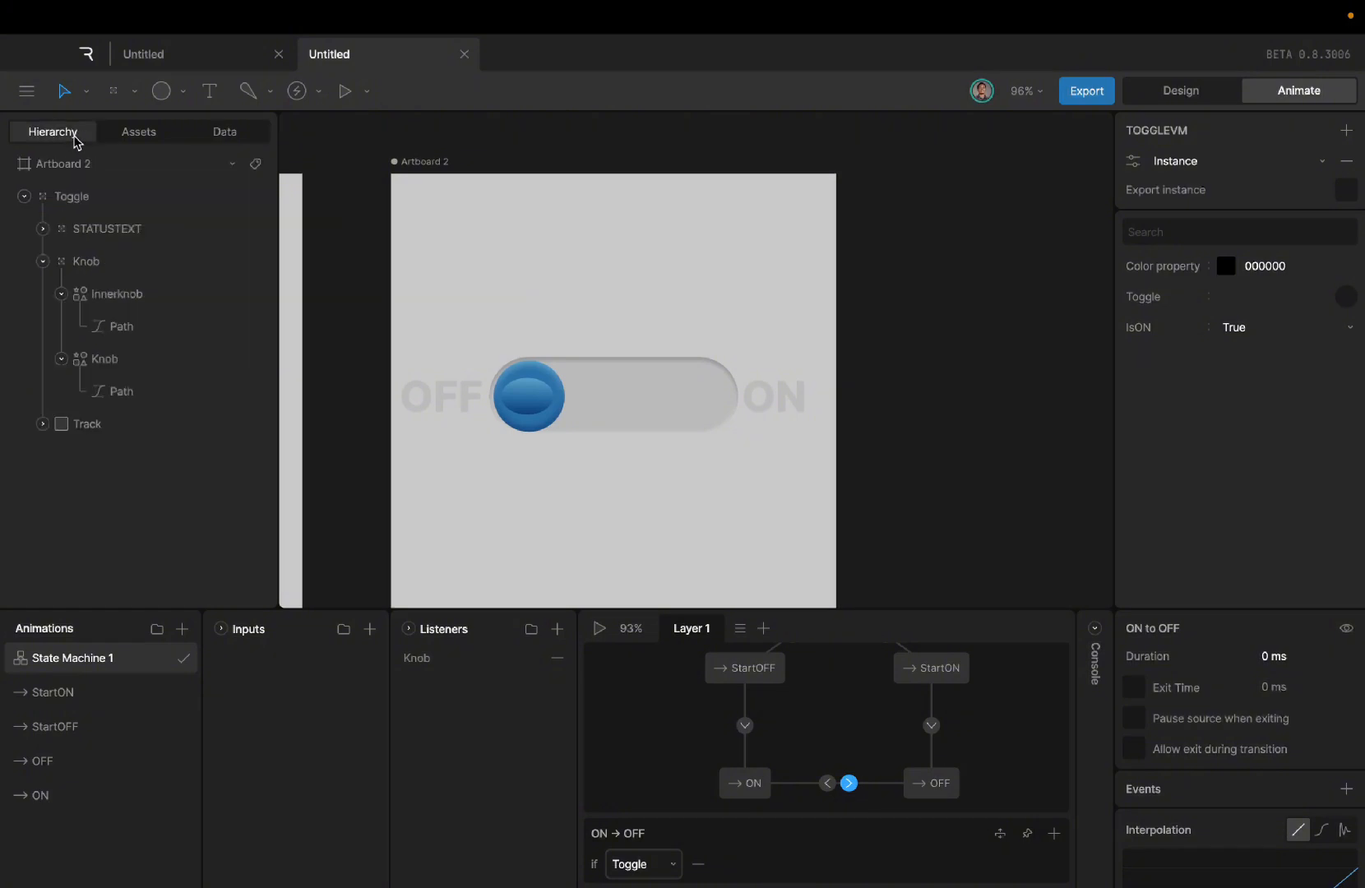
{"action": "left_click", "coordinate": [158, 356]}
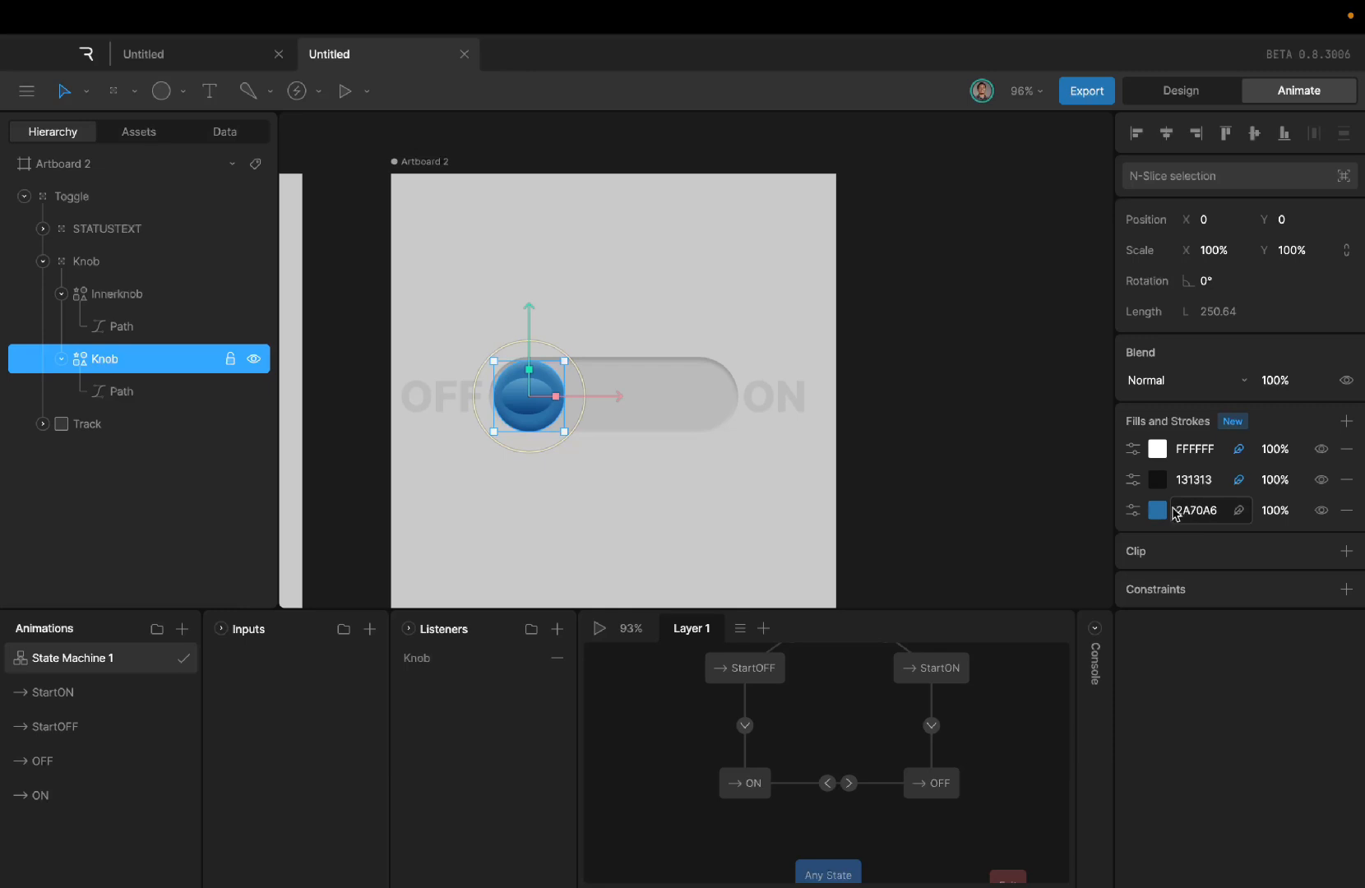
{"action": "right_click", "coordinate": [1199, 511]}
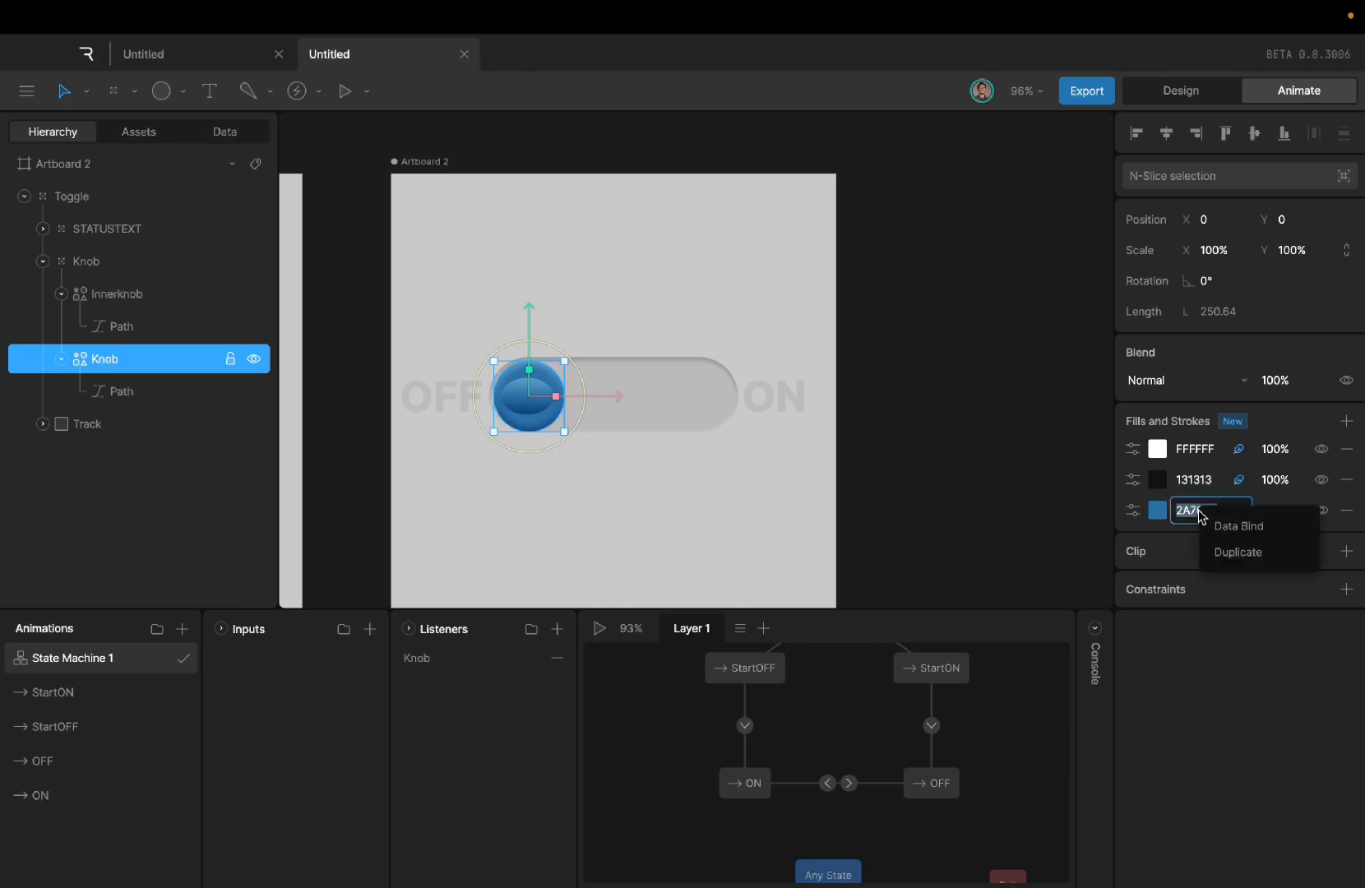
{"action": "left_click", "coordinate": [1244, 531]}
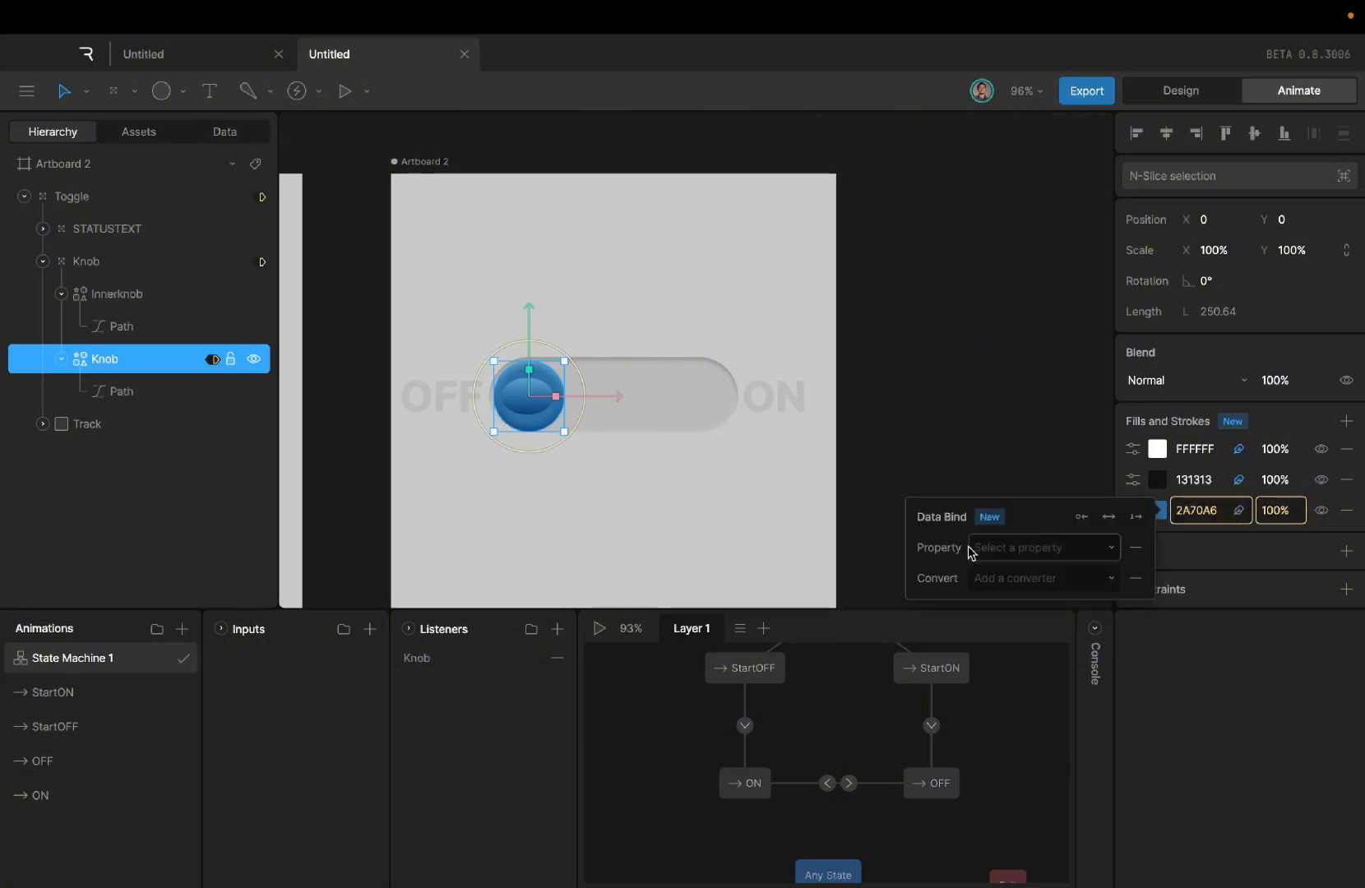
{"action": "left_click", "coordinate": [1024, 545]}
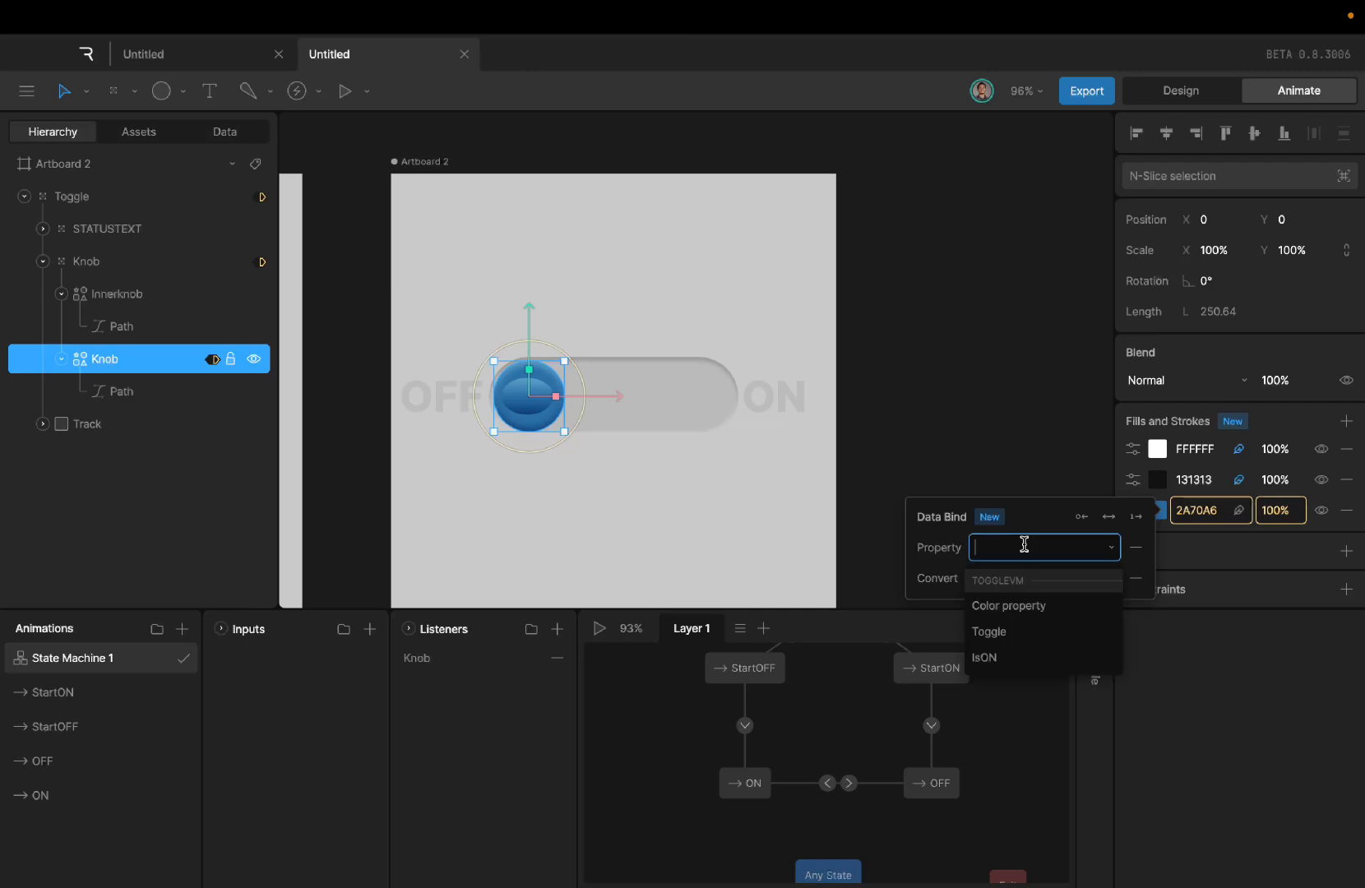
{"action": "left_click", "coordinate": [1017, 605]}
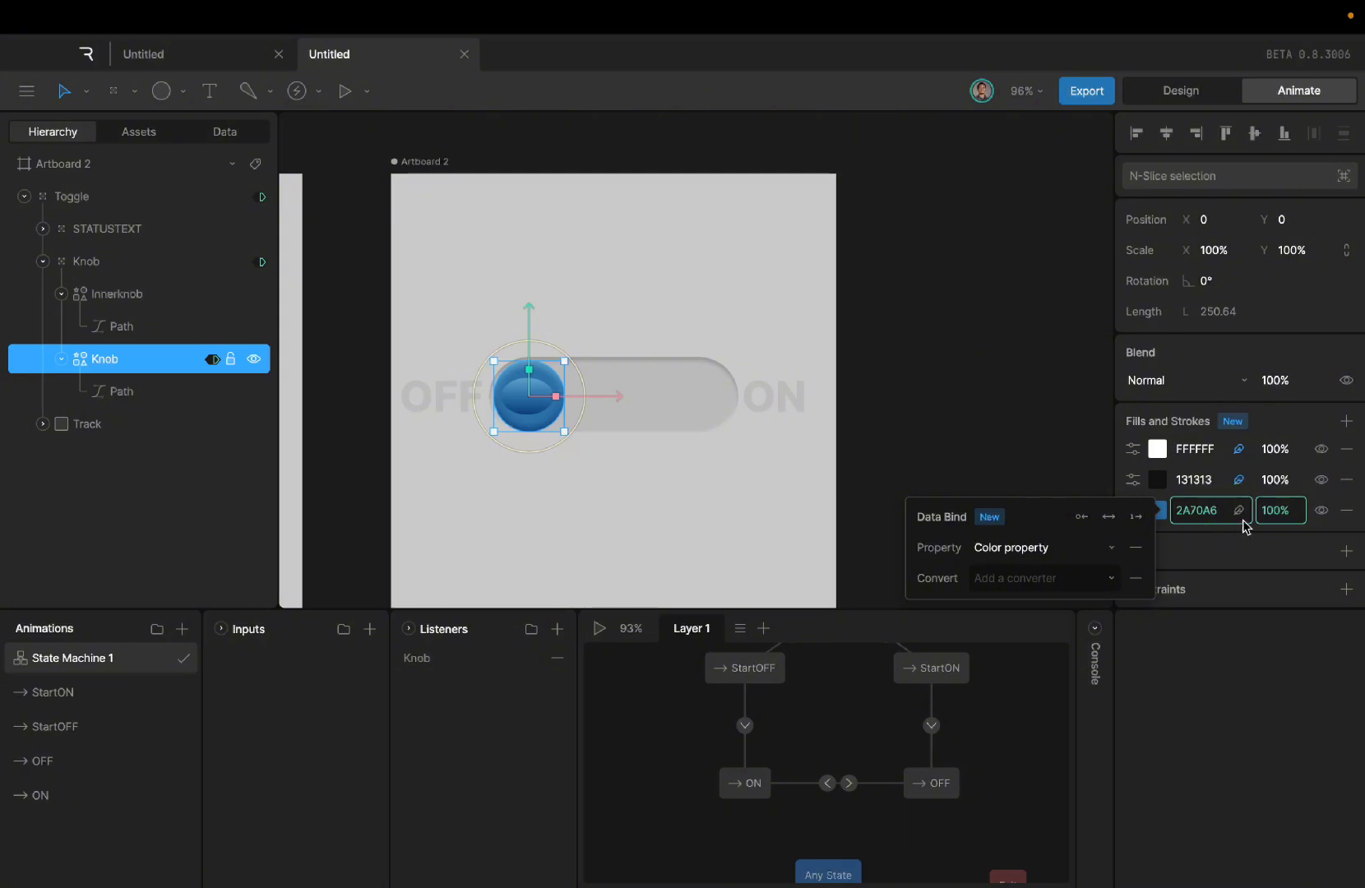
{"action": "left_click", "coordinate": [803, 475]}
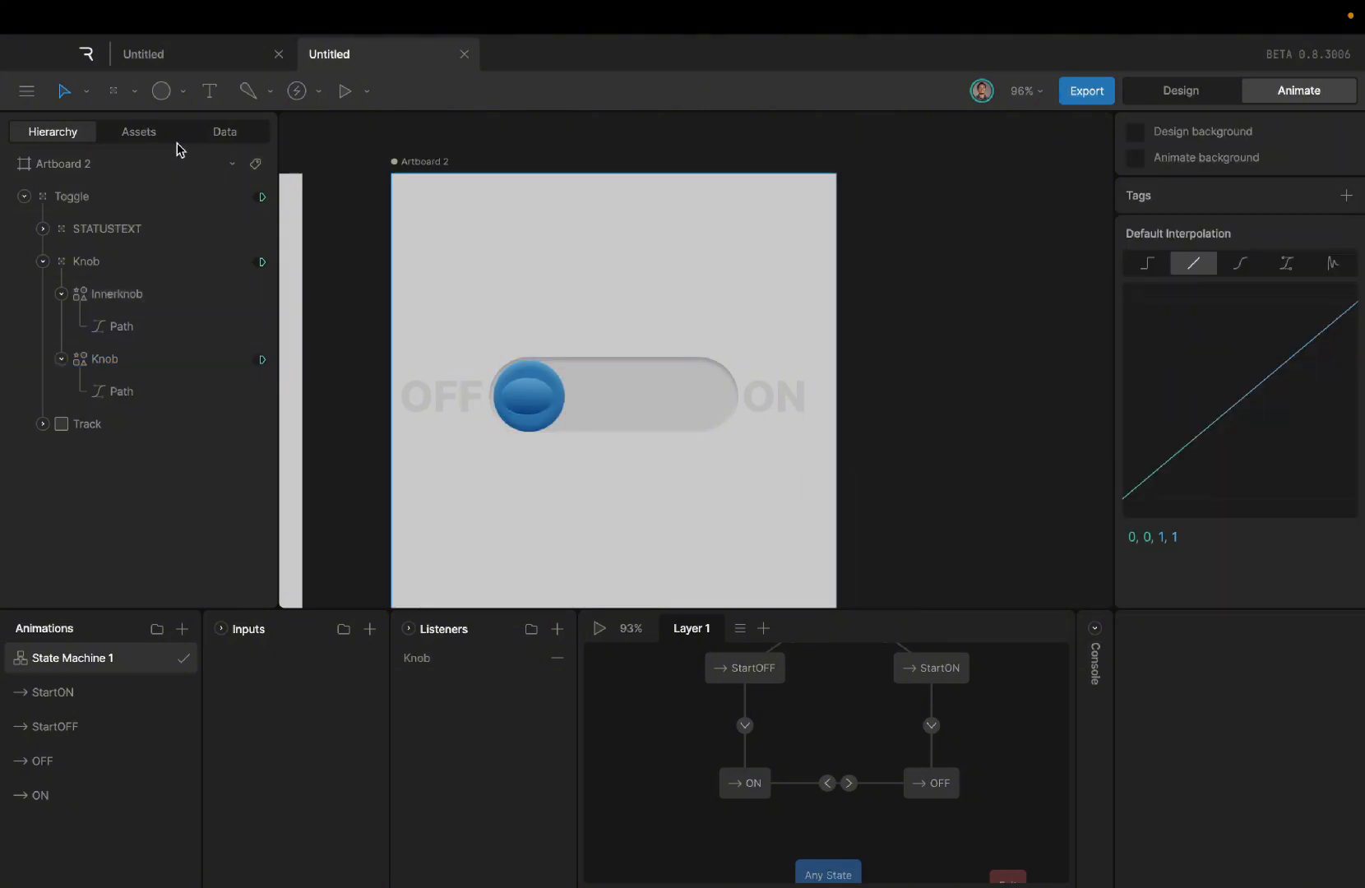
Step: Set IsON to False on the TOGGLEVM instance and play the state machine
{"action": "left_click", "coordinate": [223, 133]}
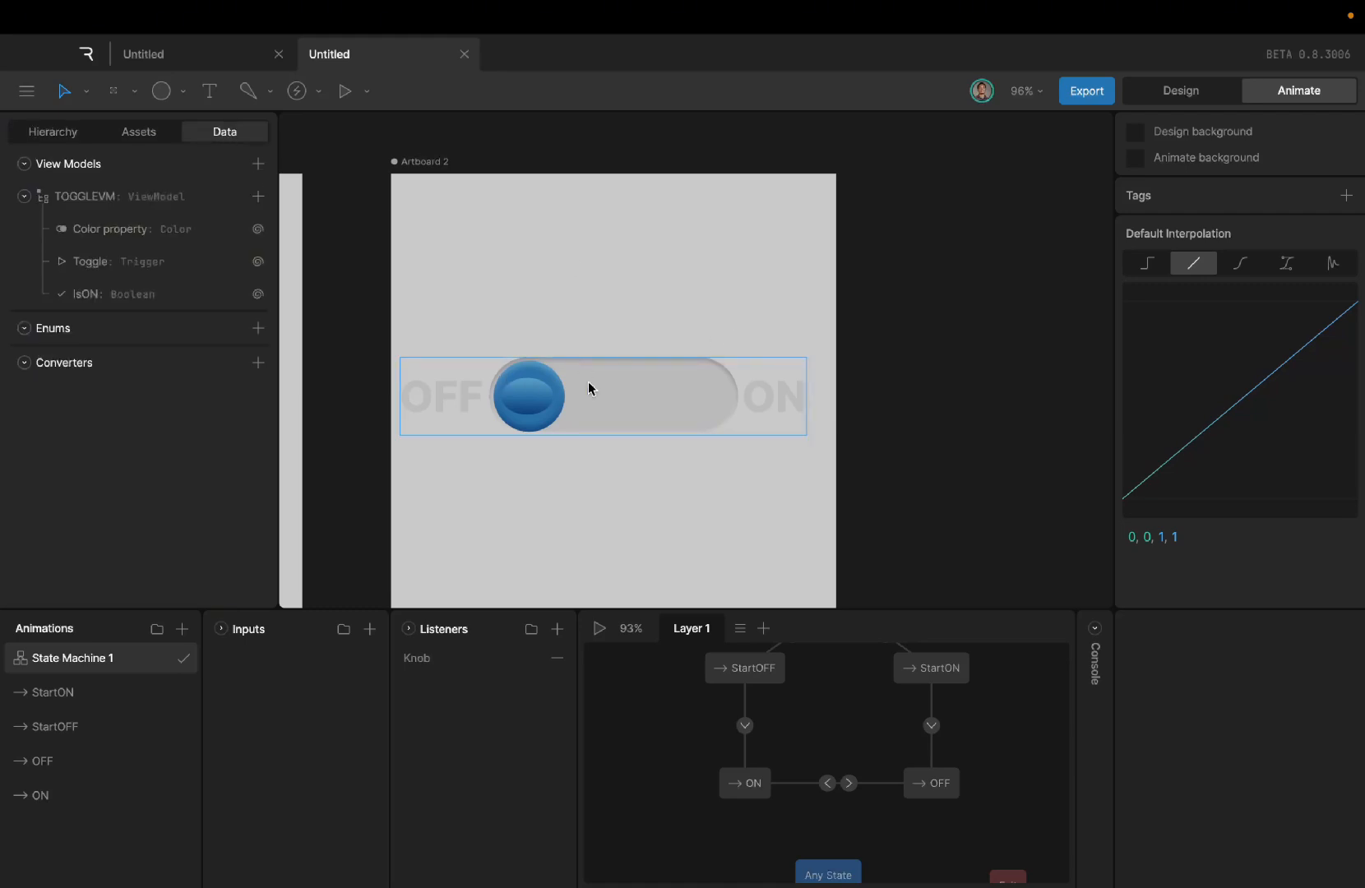
{"action": "left_click", "coordinate": [149, 204]}
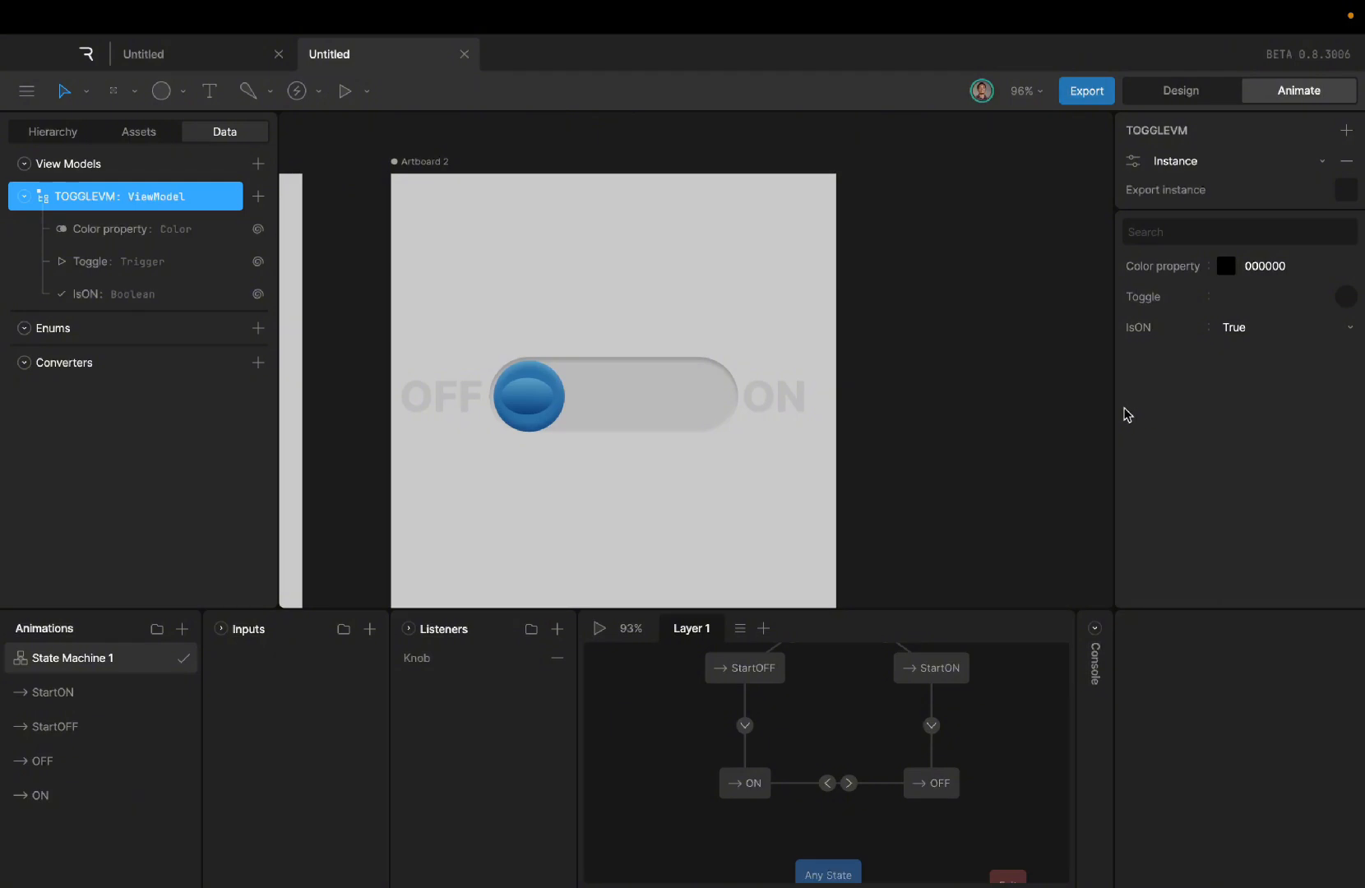
{"action": "left_click", "coordinate": [1255, 329]}
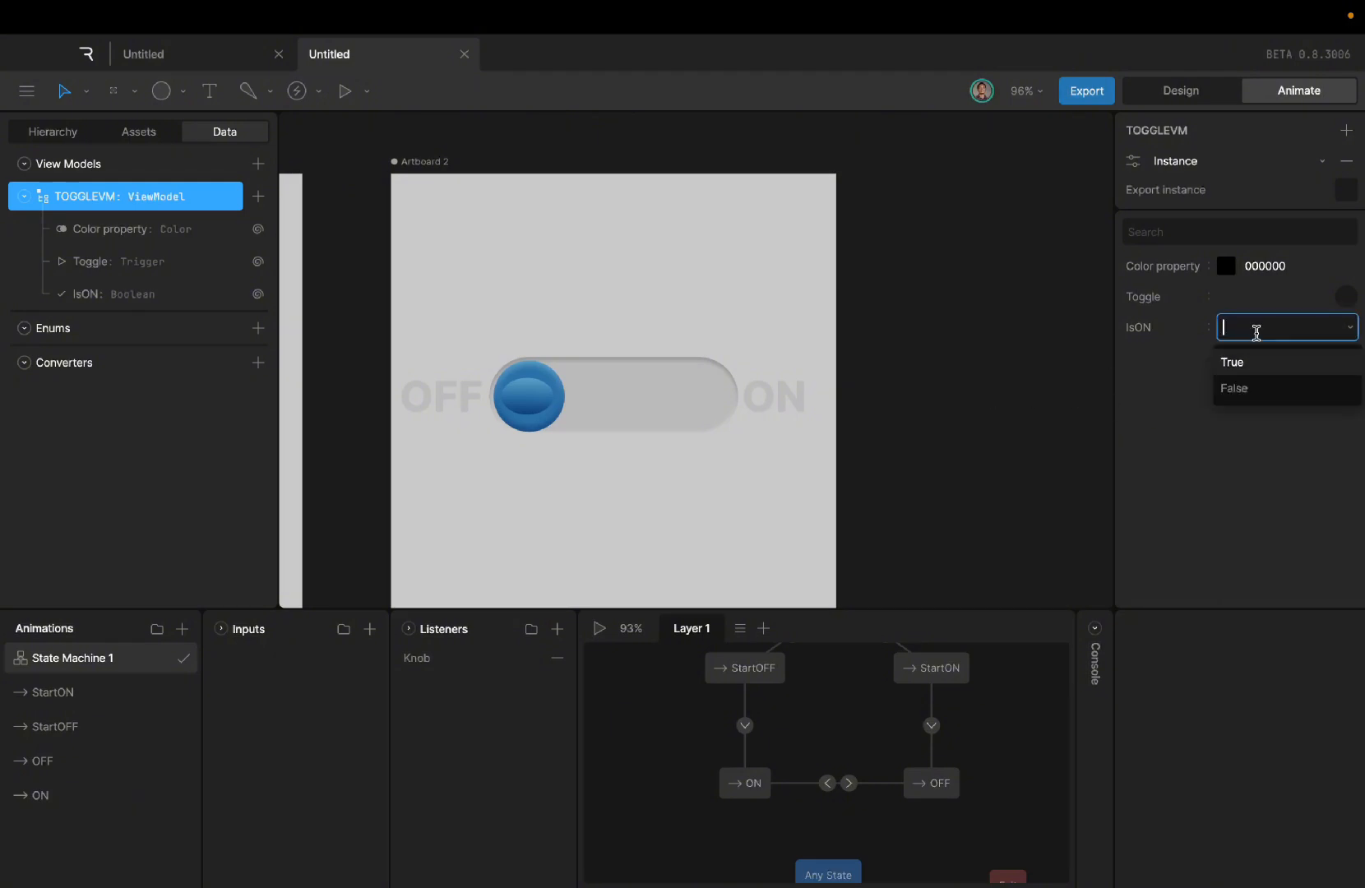
{"action": "left_click", "coordinate": [1254, 387]}
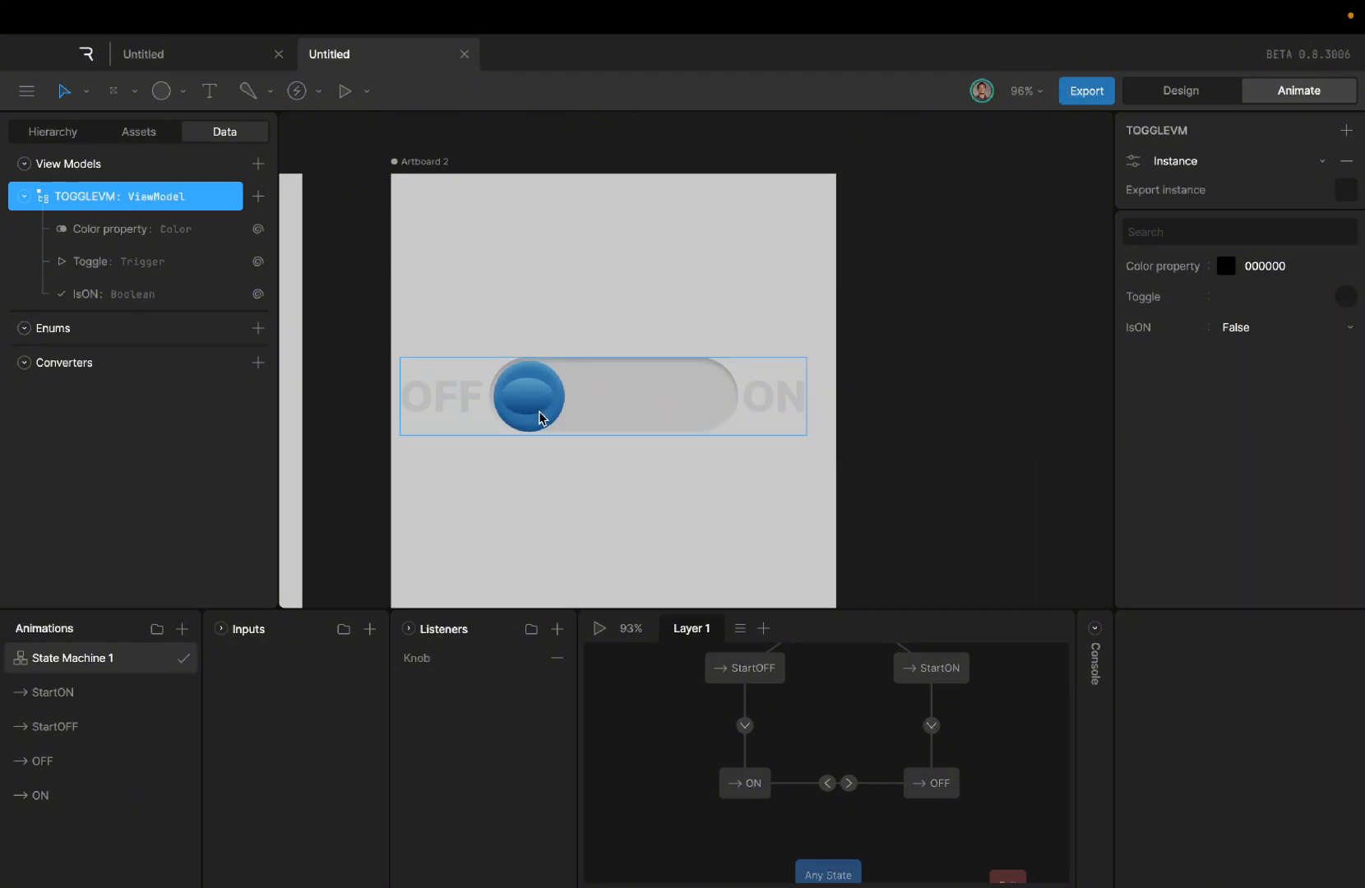
{"action": "left_click", "coordinate": [598, 631]}
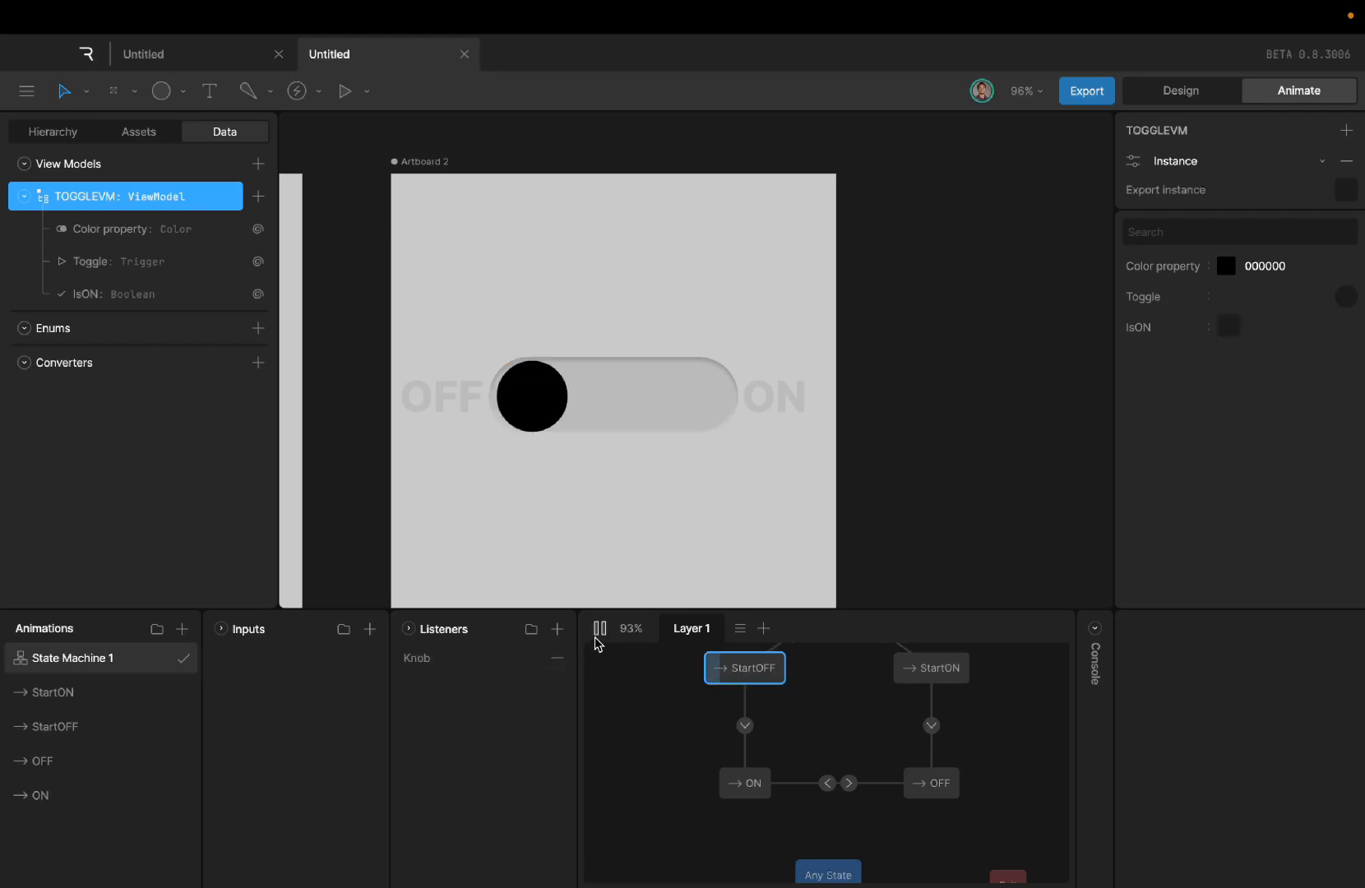
Step: Change the instance's Color property to dark teal 15554E during playback, and restart the state machine
{"action": "left_click", "coordinate": [1225, 266]}
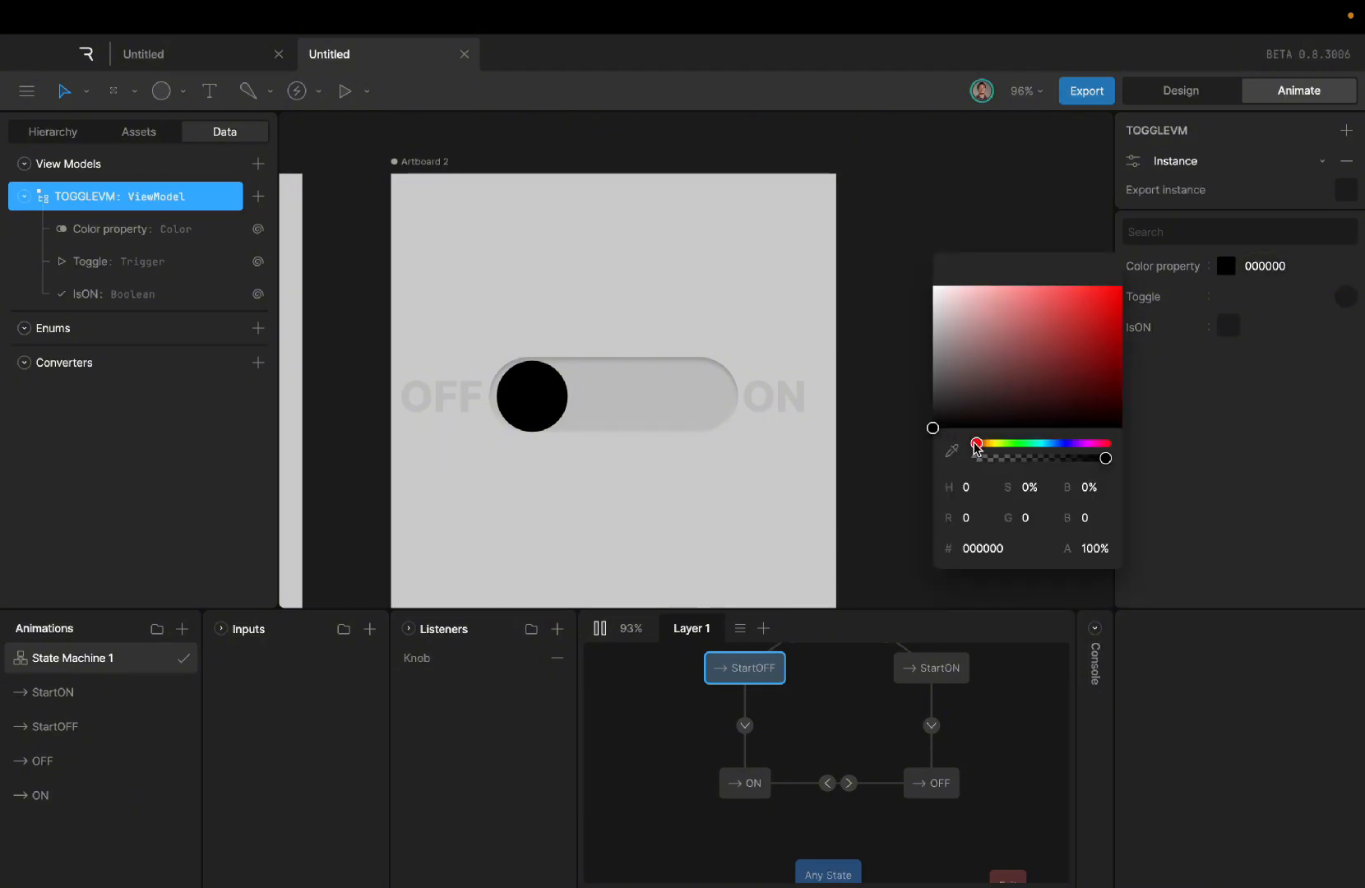
{"action": "left_click_drag", "start_coordinate": [976, 443], "coordinate": [1039, 444]}
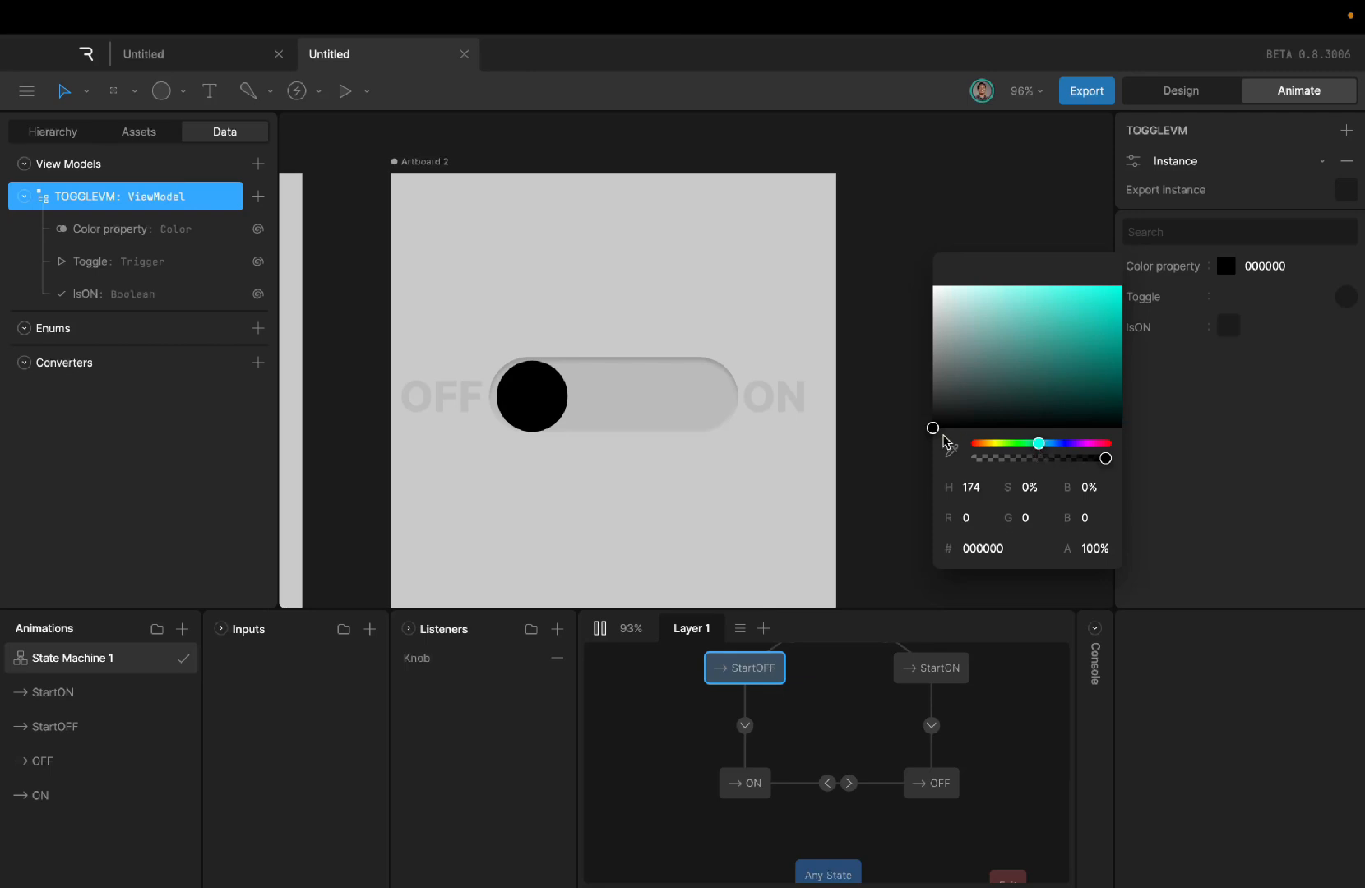
{"action": "left_click_drag", "start_coordinate": [934, 430], "coordinate": [1028, 367]}
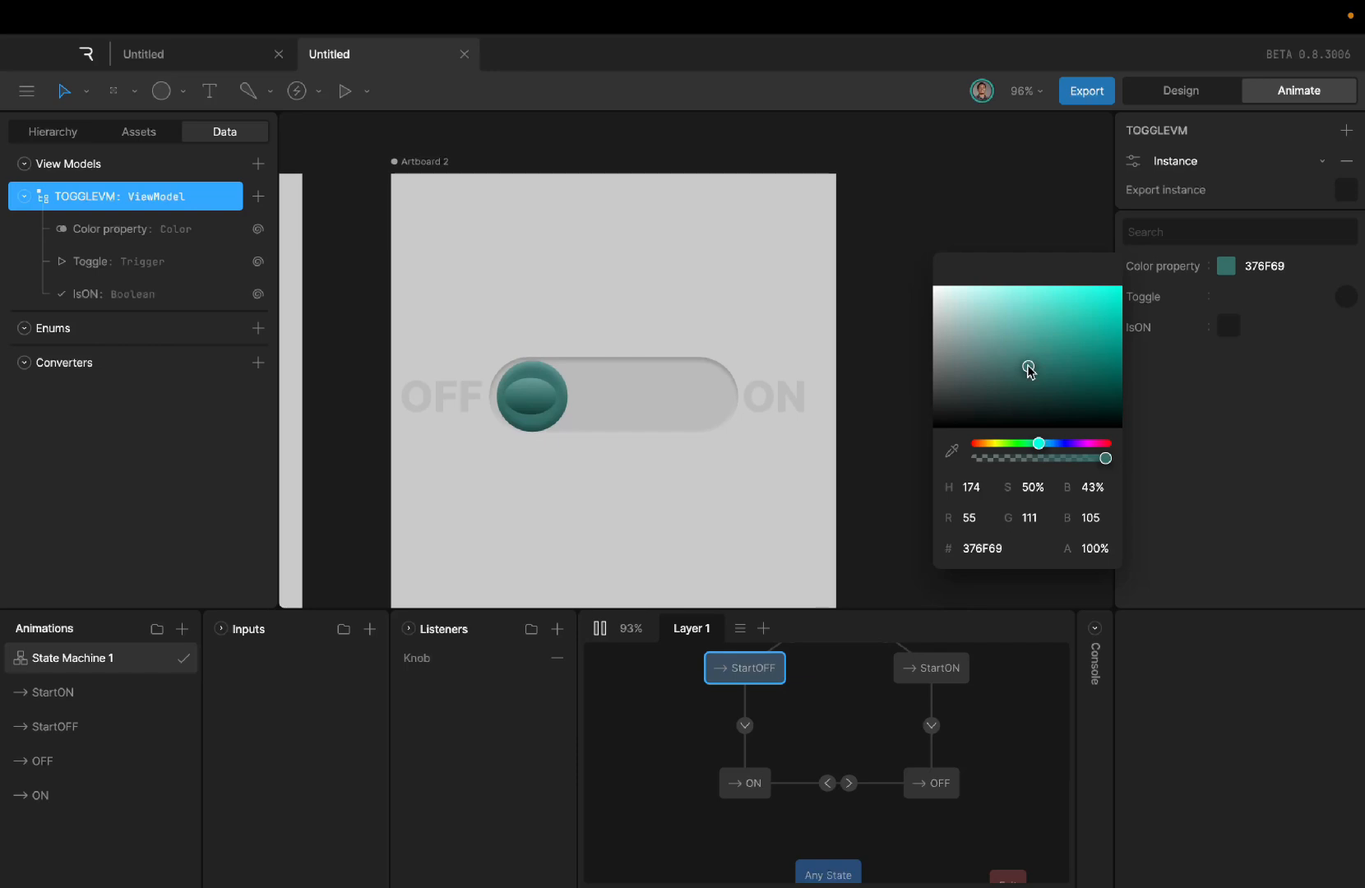
{"action": "left_click_drag", "start_coordinate": [1028, 369], "coordinate": [1067, 371]}
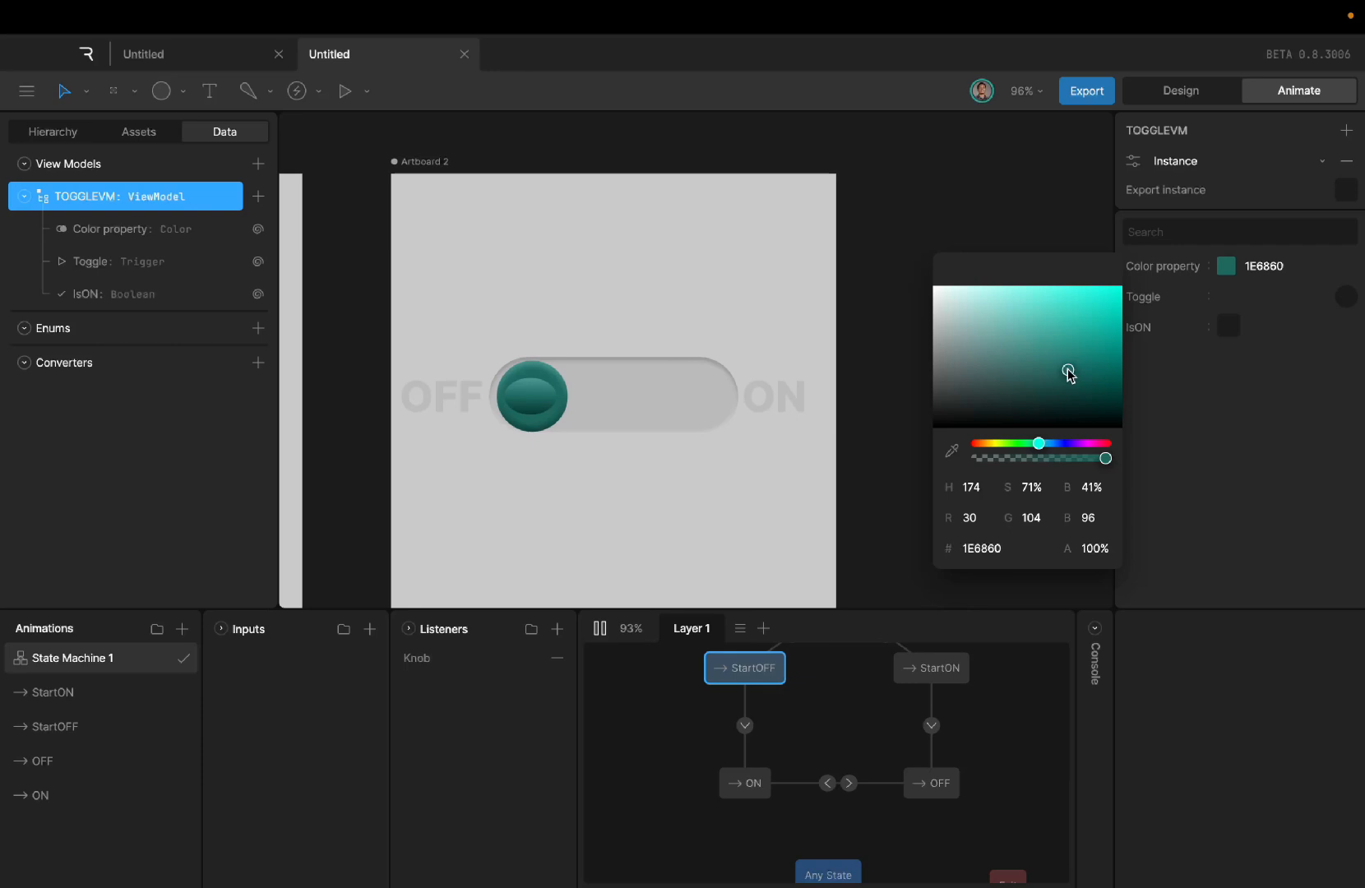
{"action": "left_click_drag", "start_coordinate": [1068, 370], "coordinate": [1076, 380]}
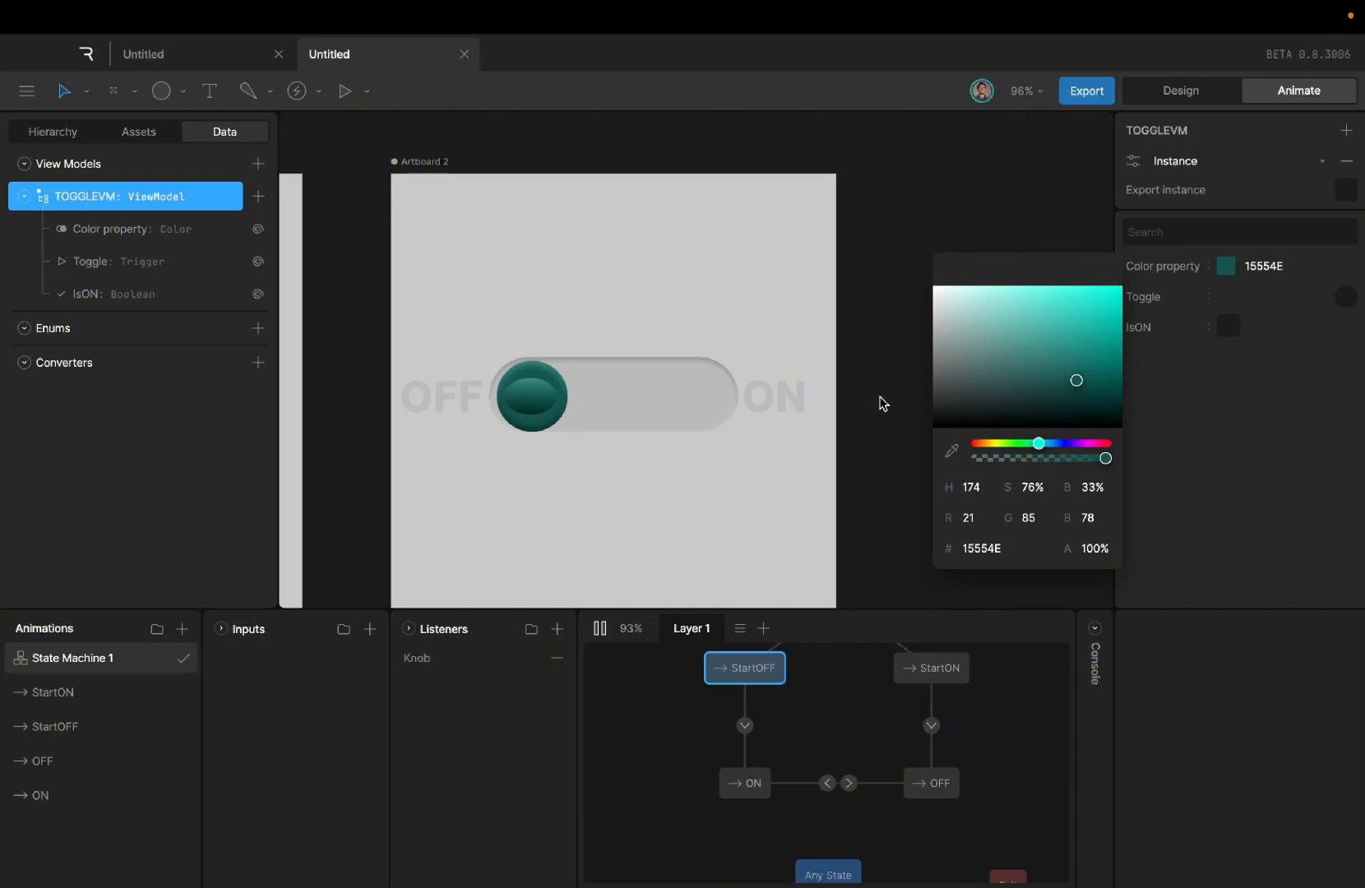
{"action": "left_click", "coordinate": [881, 403]}
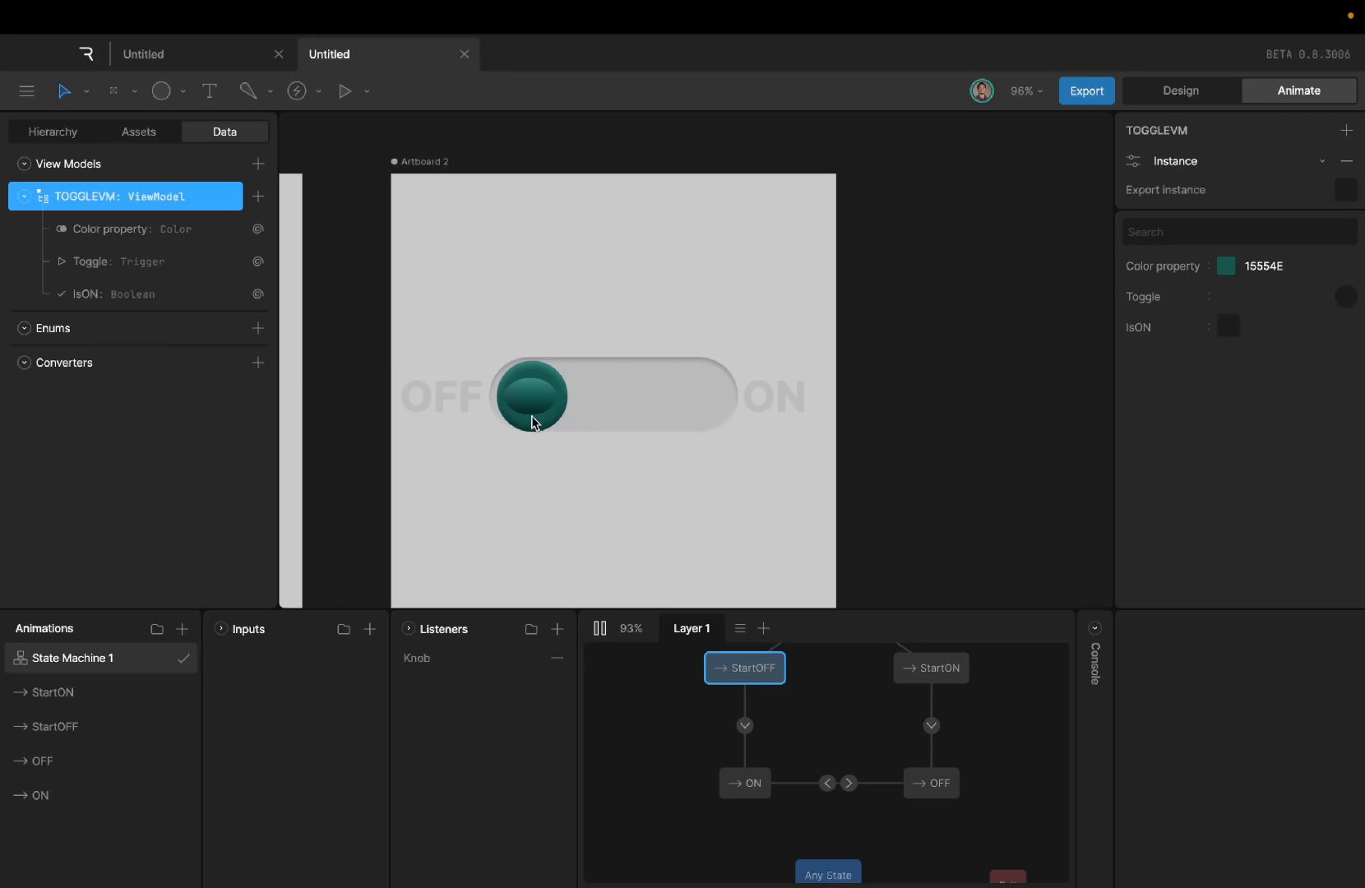
{"action": "left_click", "coordinate": [609, 627]}
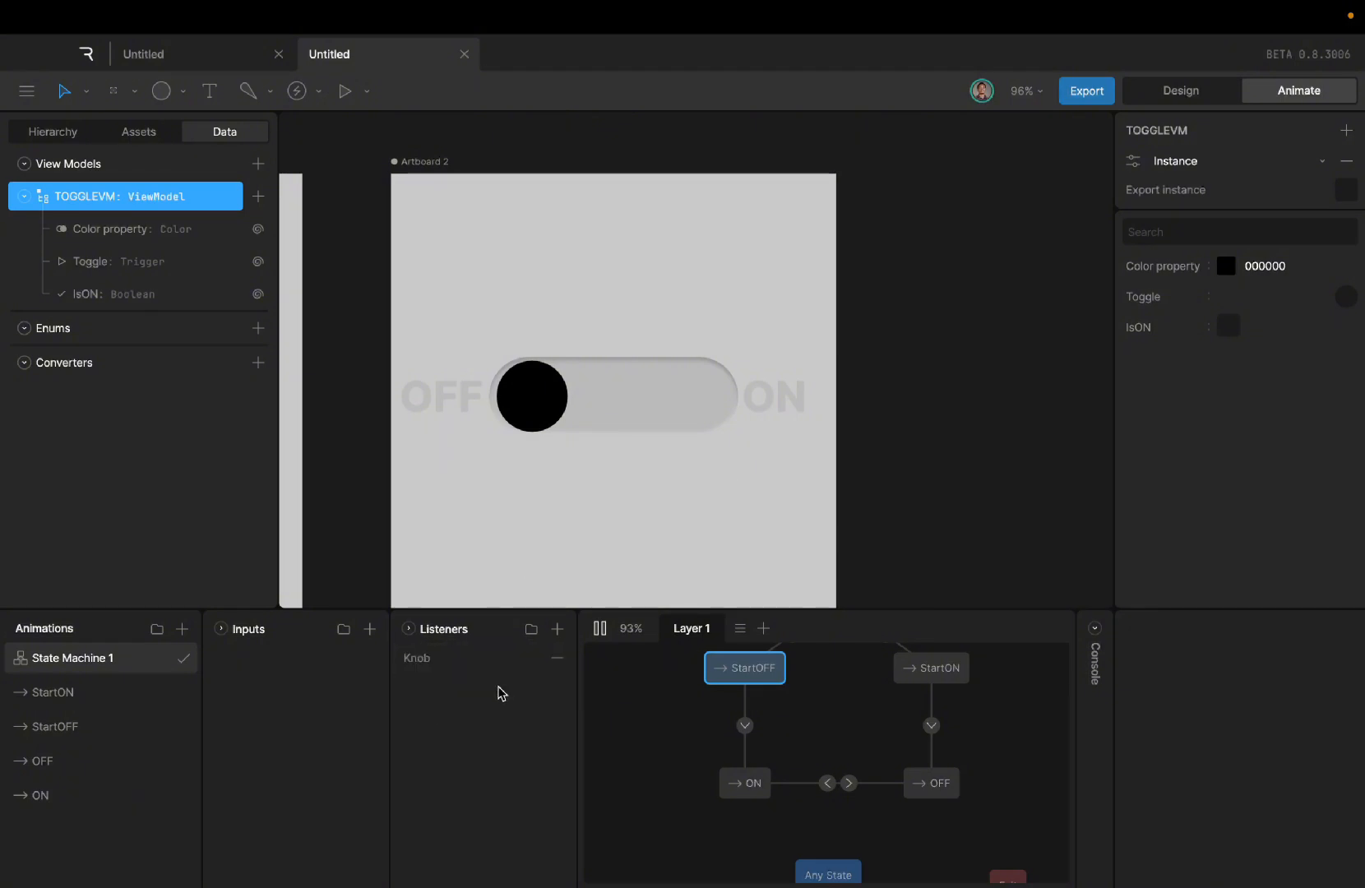
Step: Replace the Knob listener's empty input action with a View Model Change that sets the Toggle trigger
{"action": "left_click", "coordinate": [474, 657]}
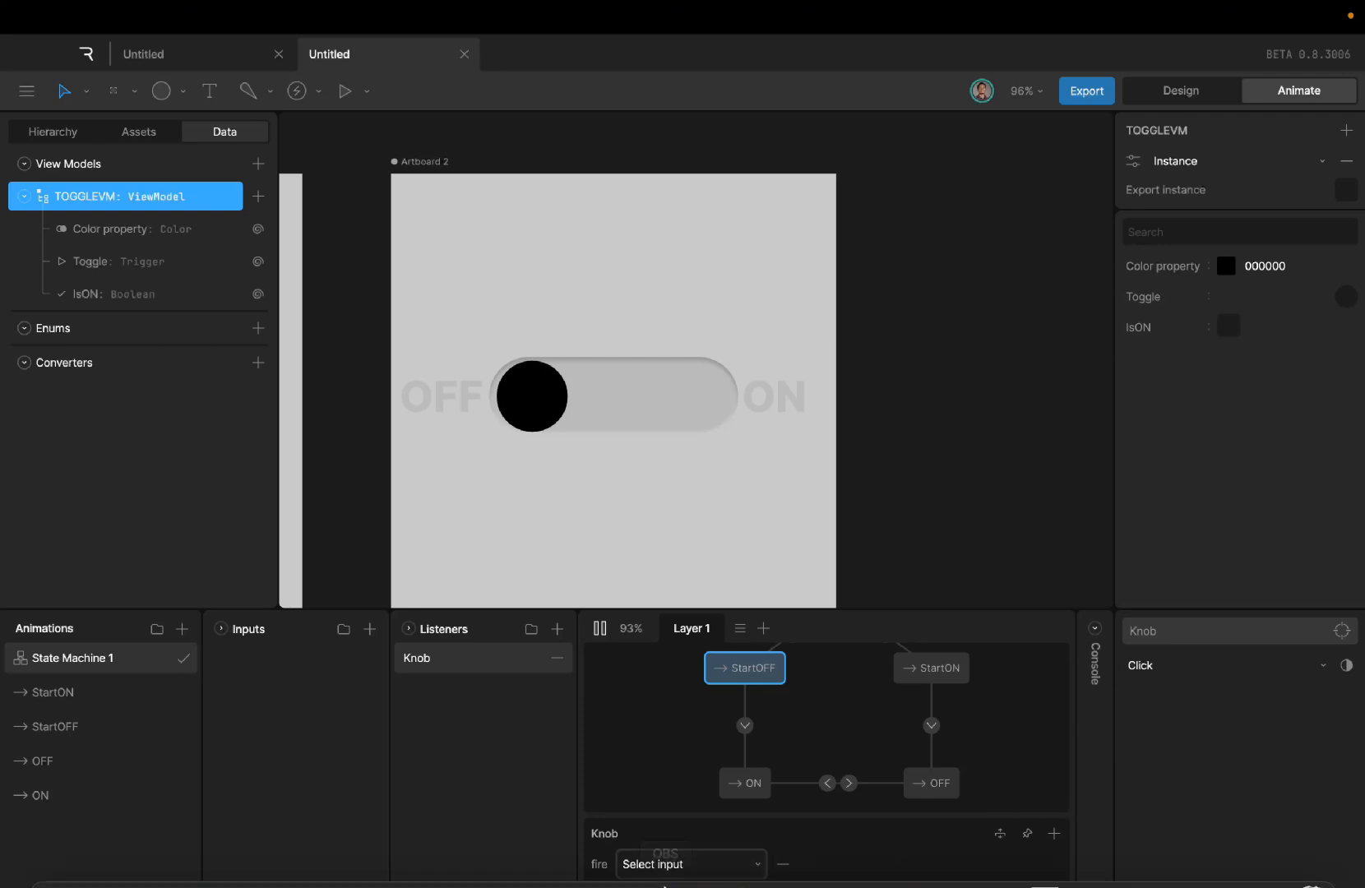
{"action": "left_click", "coordinate": [668, 859]}
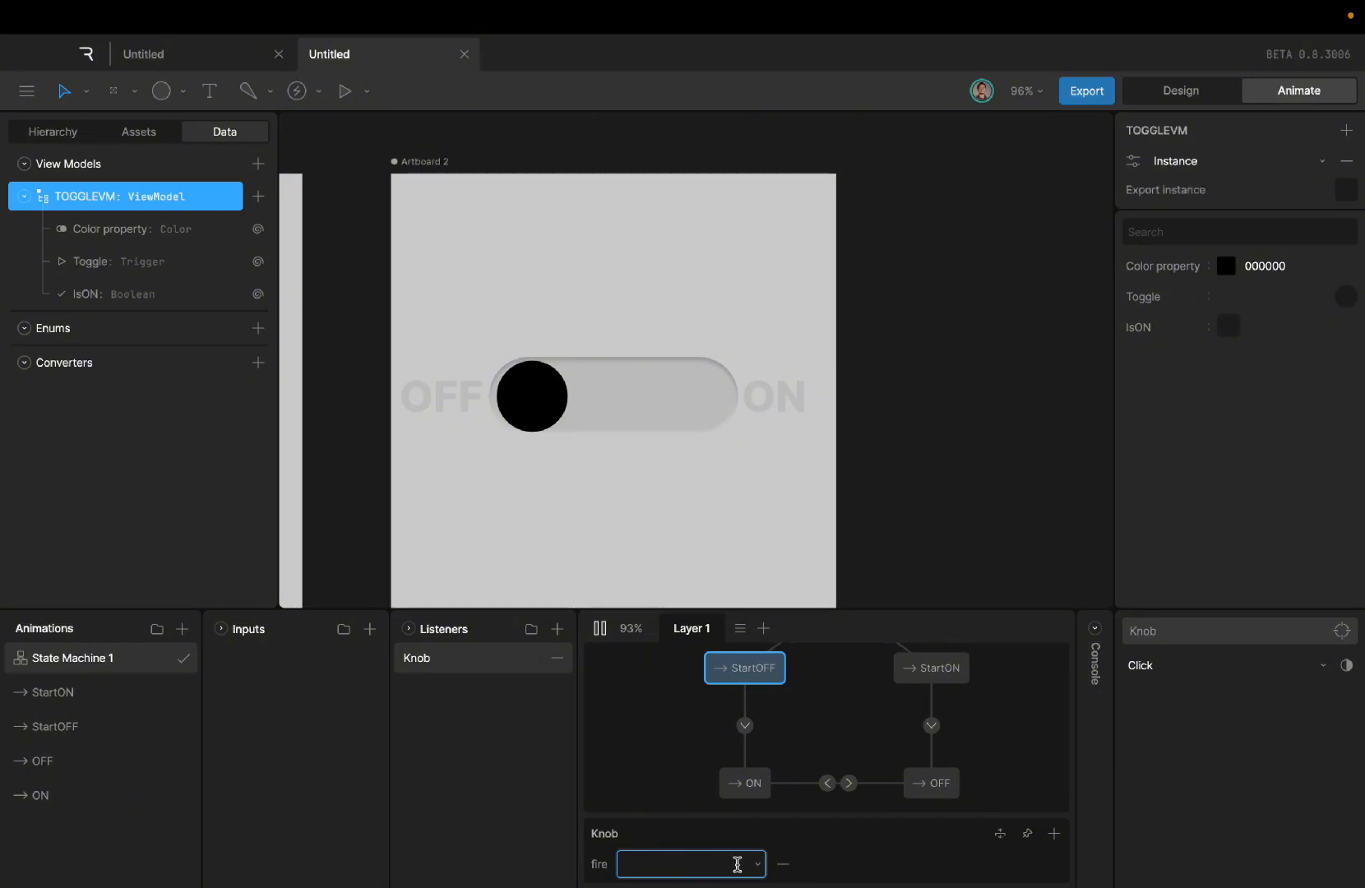
{"action": "left_click", "coordinate": [783, 863]}
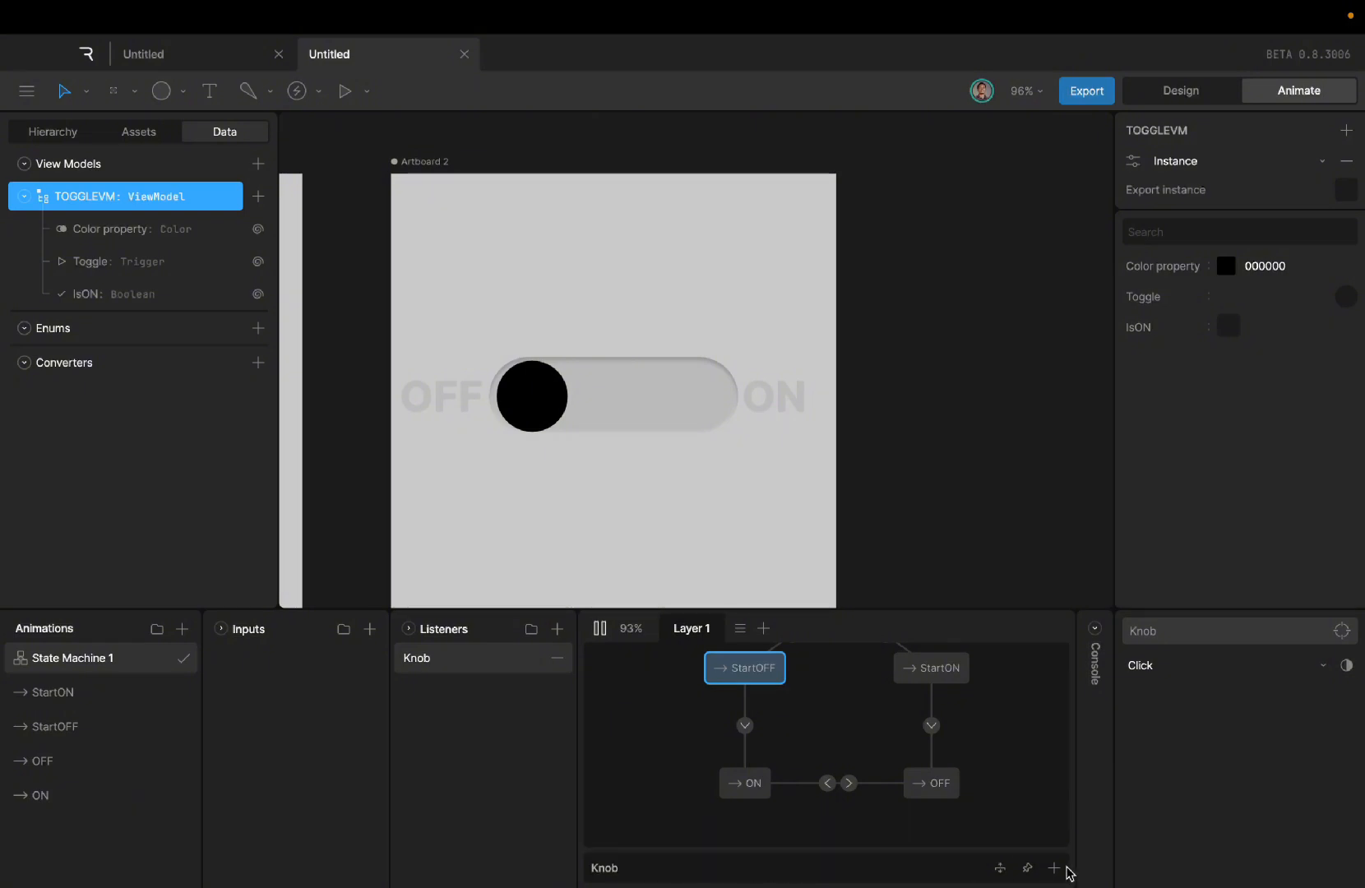
{"action": "left_click", "coordinate": [1054, 867]}
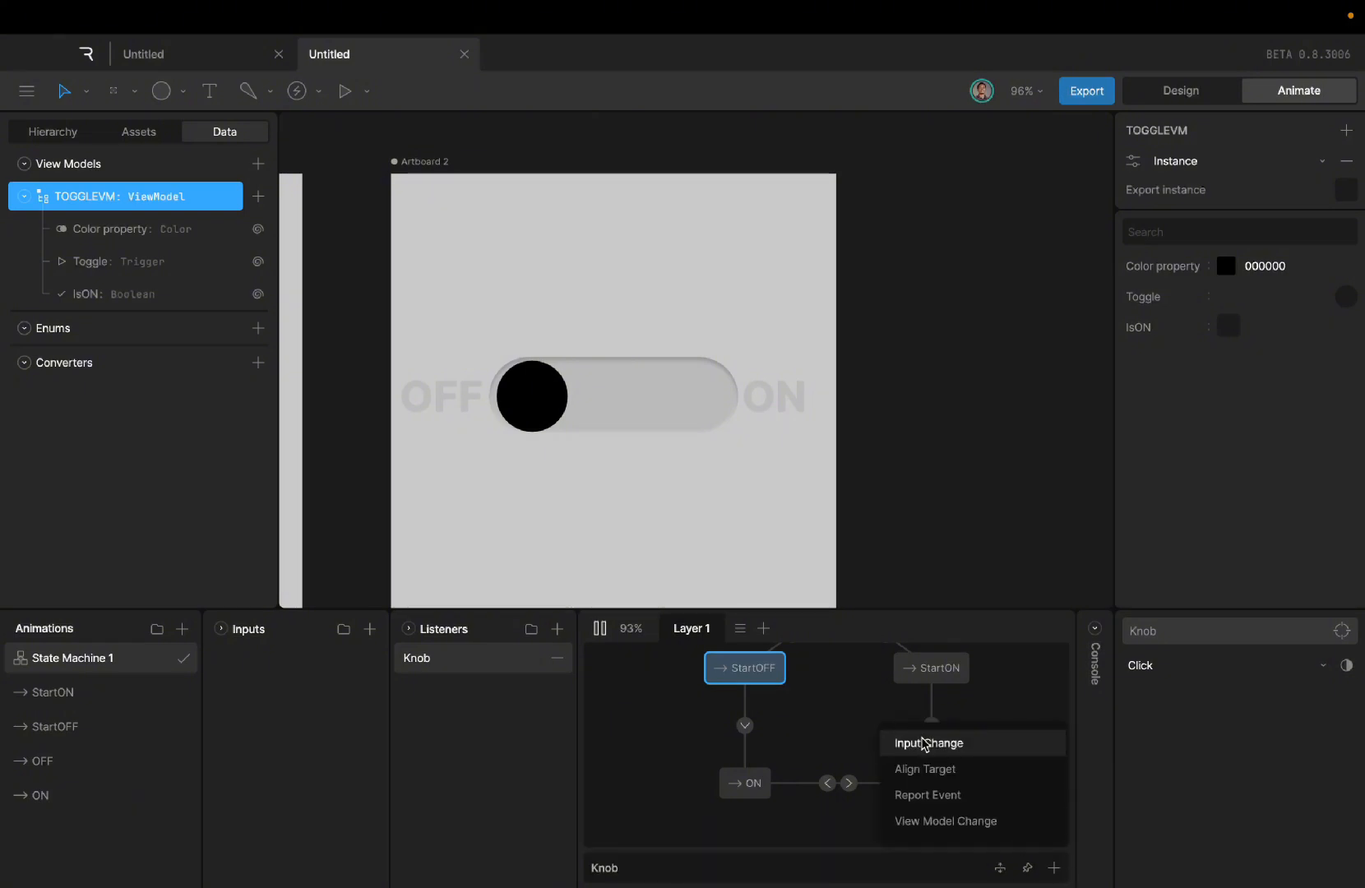
{"action": "left_click", "coordinate": [942, 821]}
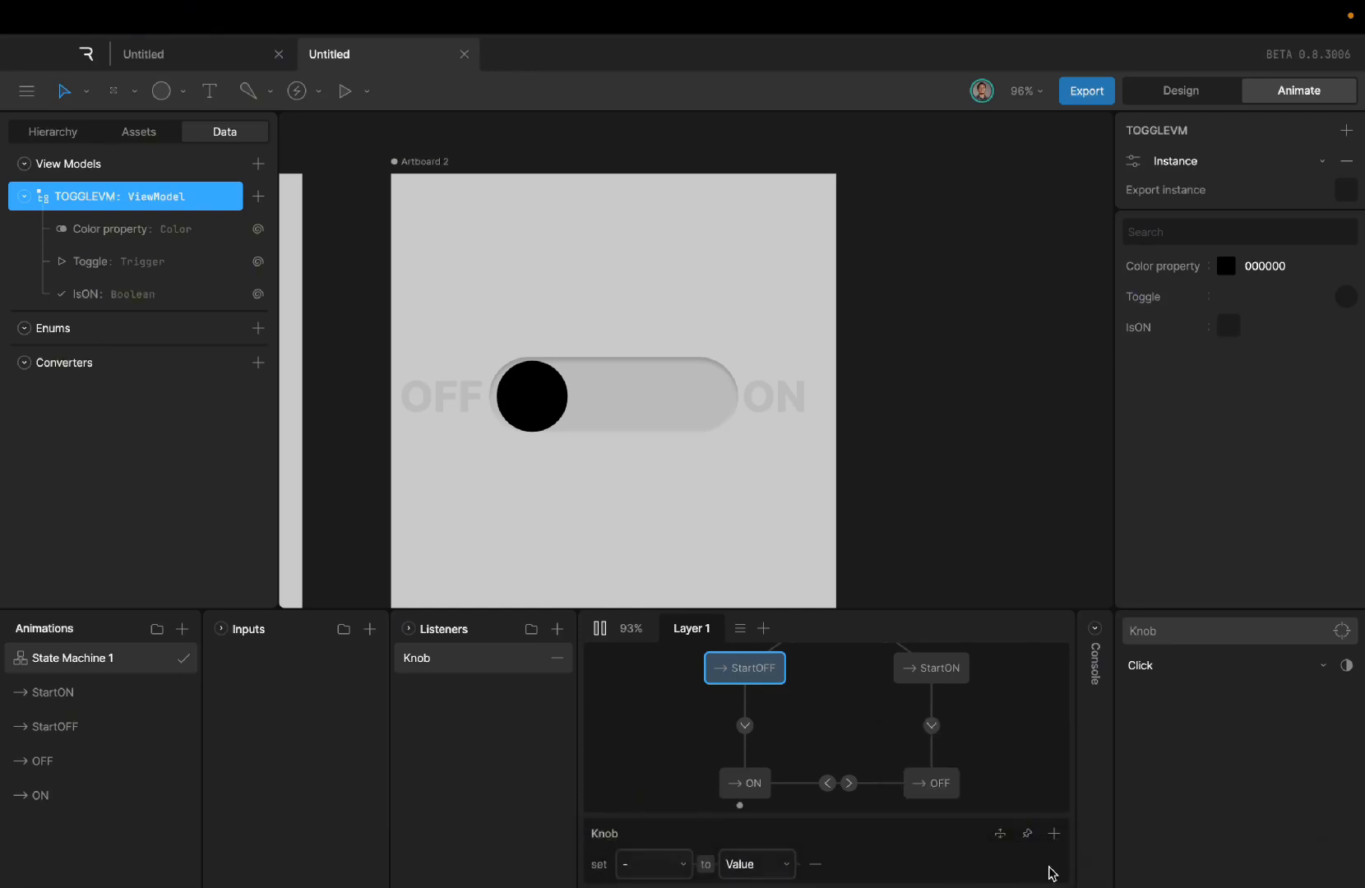
{"action": "left_click", "coordinate": [652, 863]}
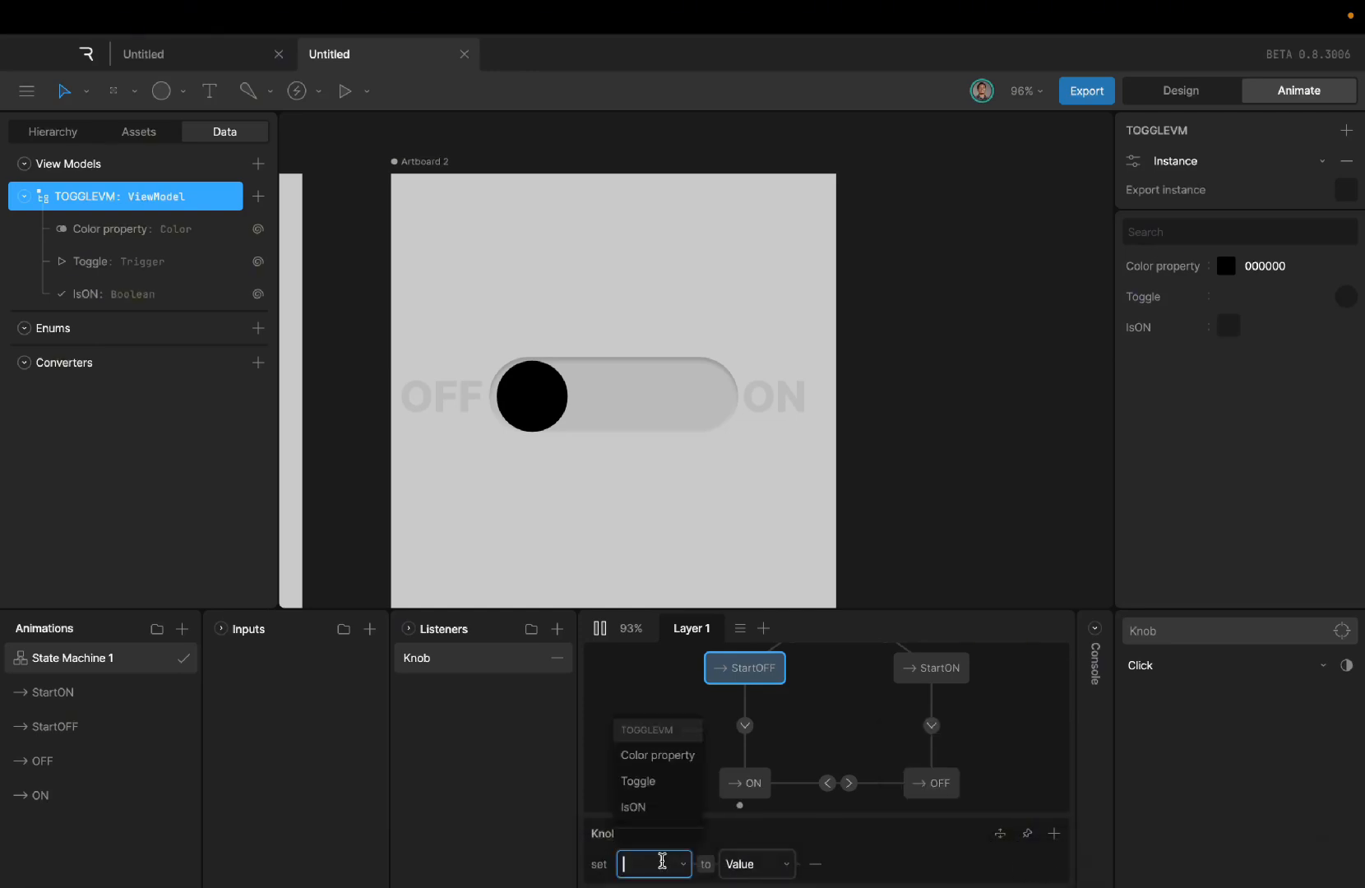
{"action": "left_click", "coordinate": [638, 782]}
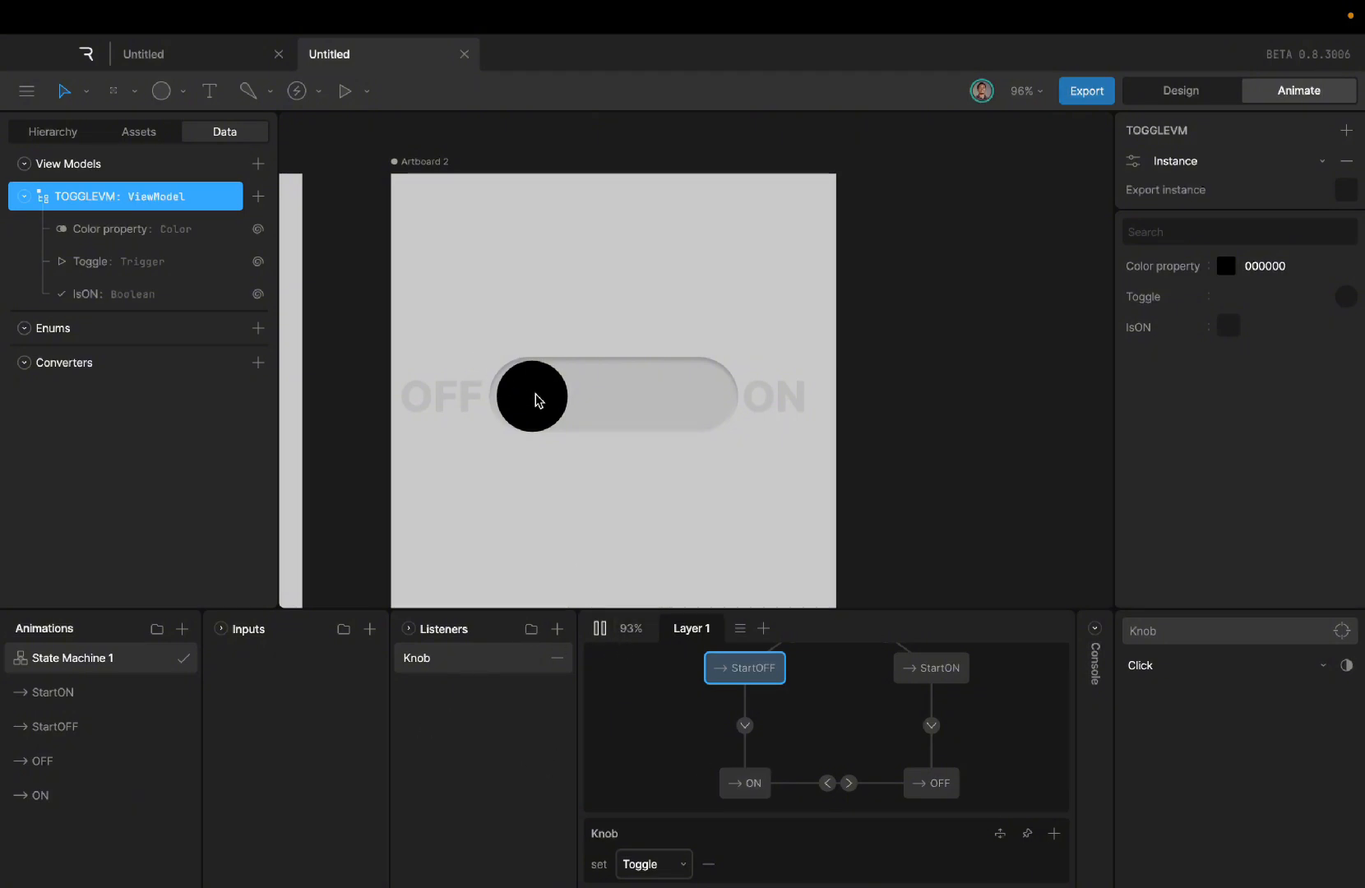
Step: Restart the state machine, flip the switch four times using the knob on the artboard, and stop playback
{"action": "left_click", "coordinate": [610, 638]}
{"action": "left_click", "coordinate": [610, 638]}
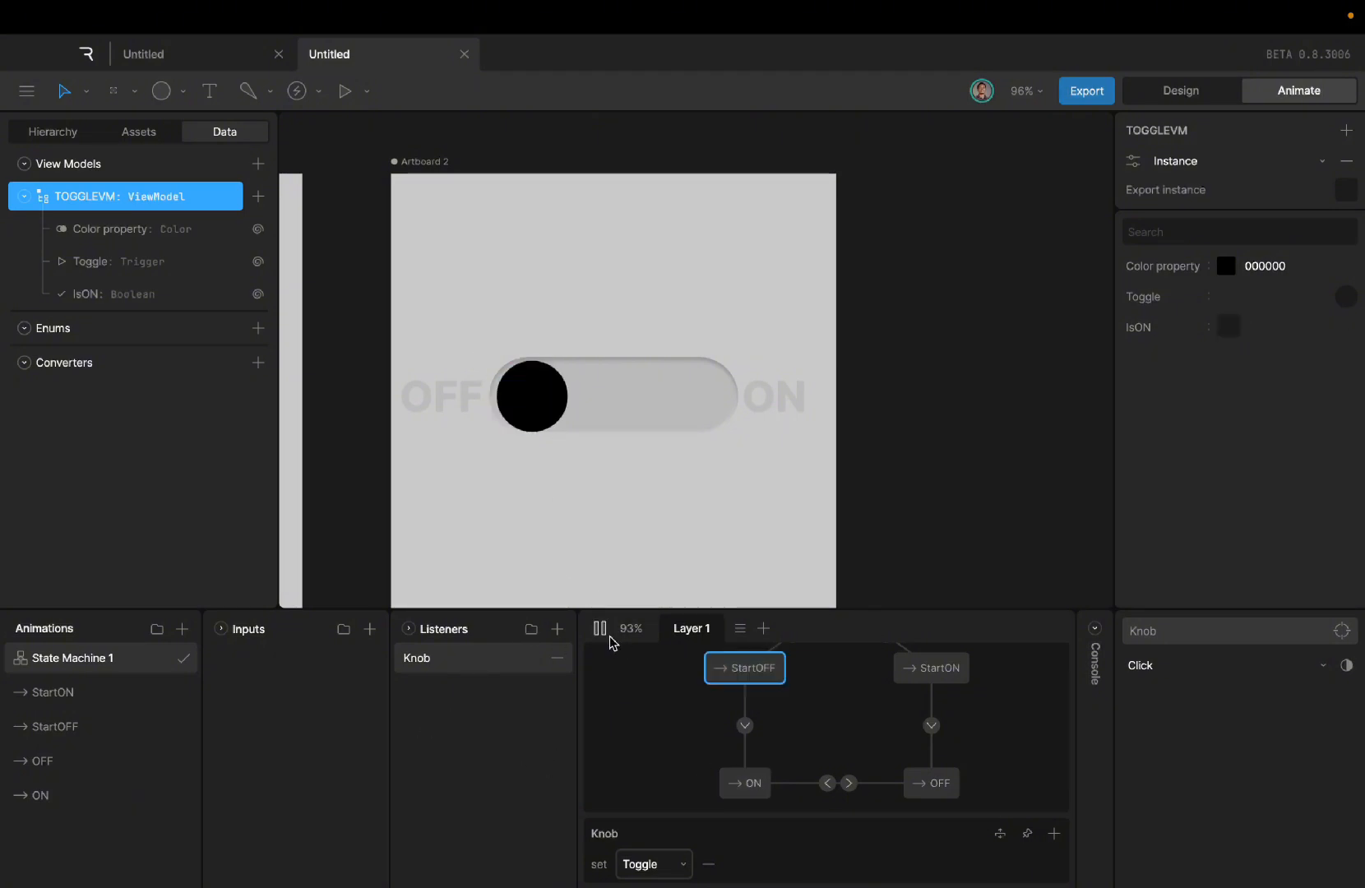
{"action": "left_click", "coordinate": [533, 384]}
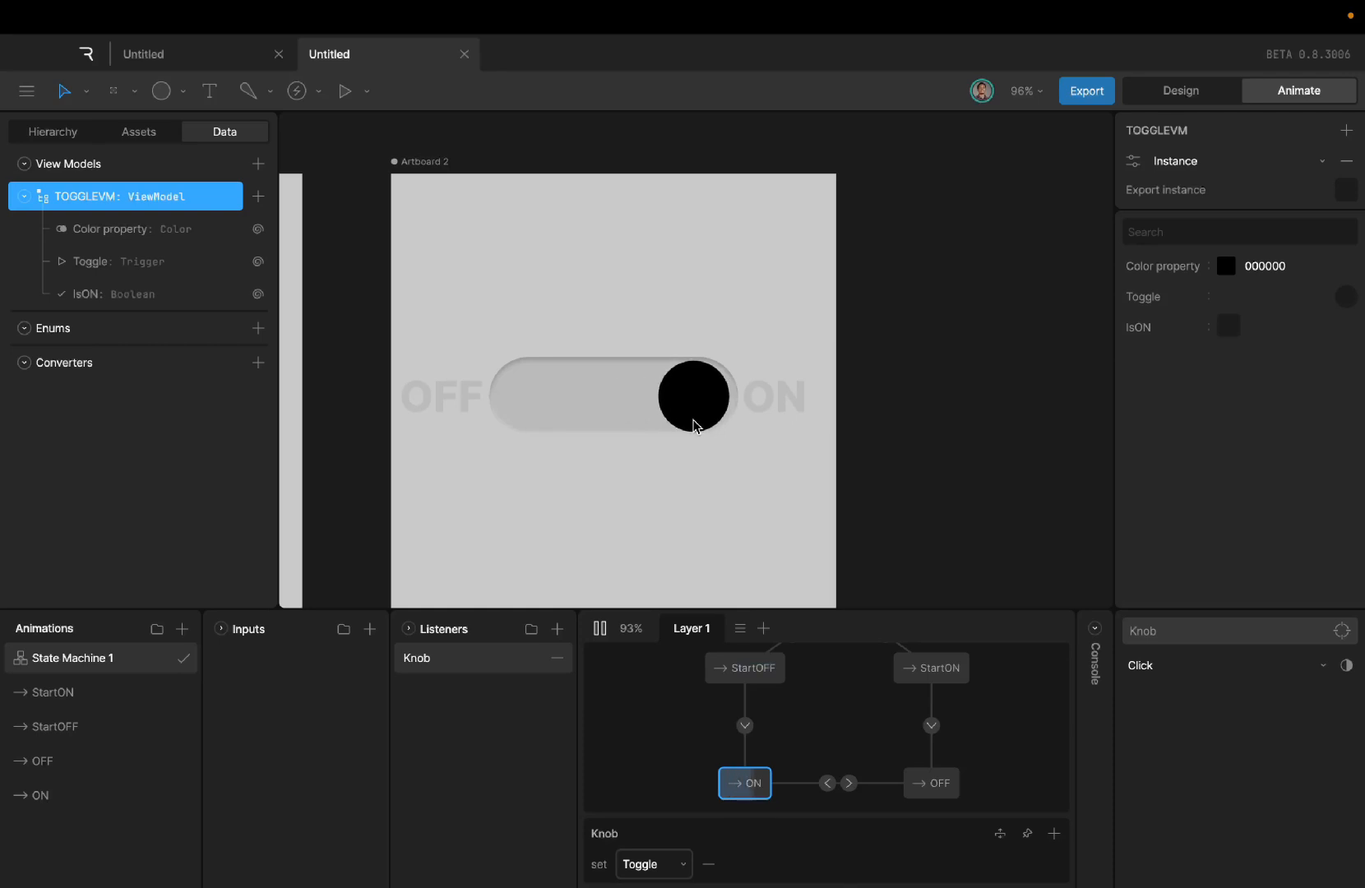
{"action": "left_click", "coordinate": [693, 425]}
{"action": "left_click", "coordinate": [527, 409]}
{"action": "left_click", "coordinate": [719, 421]}
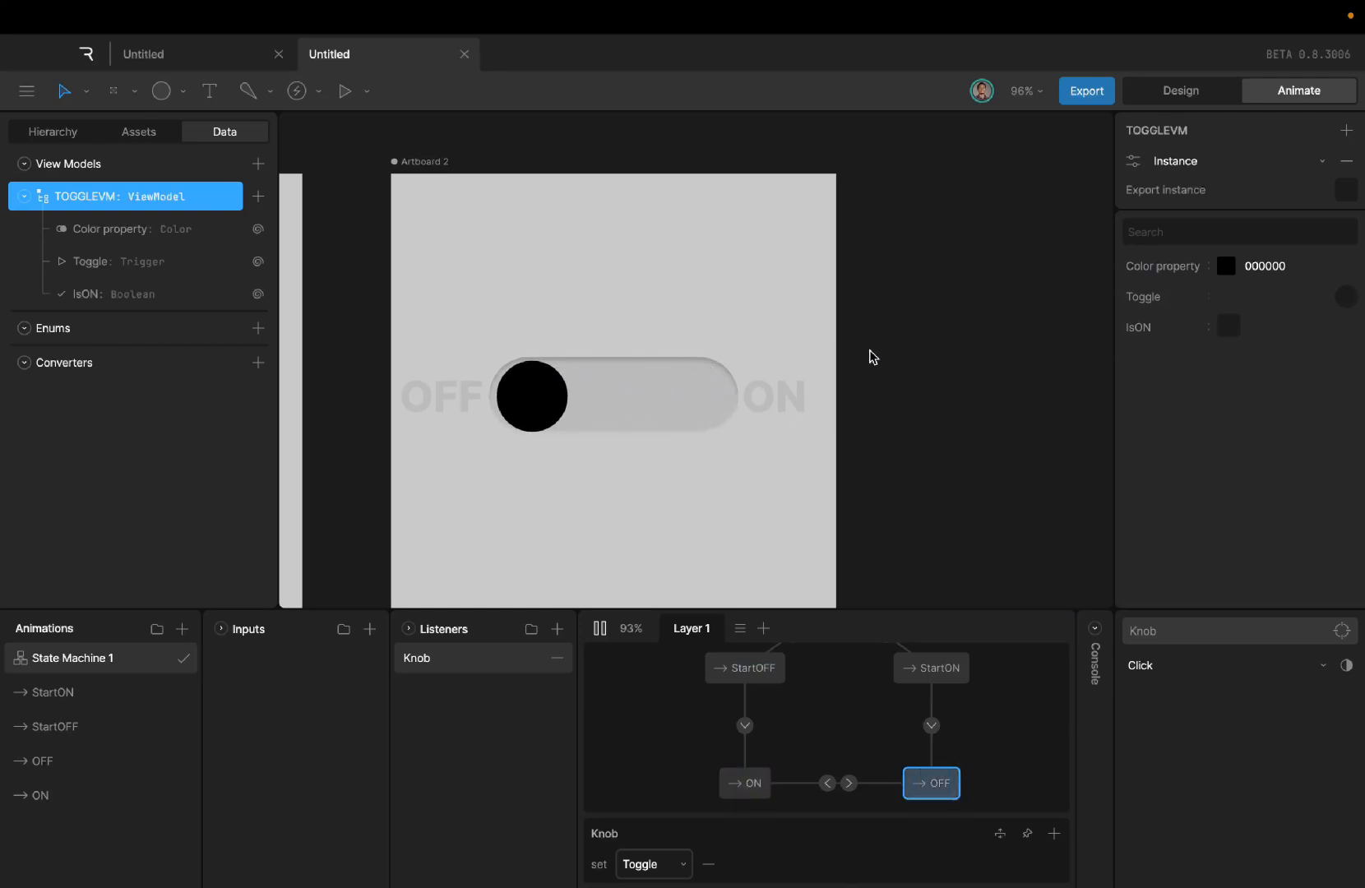
{"action": "key", "text": "space"}
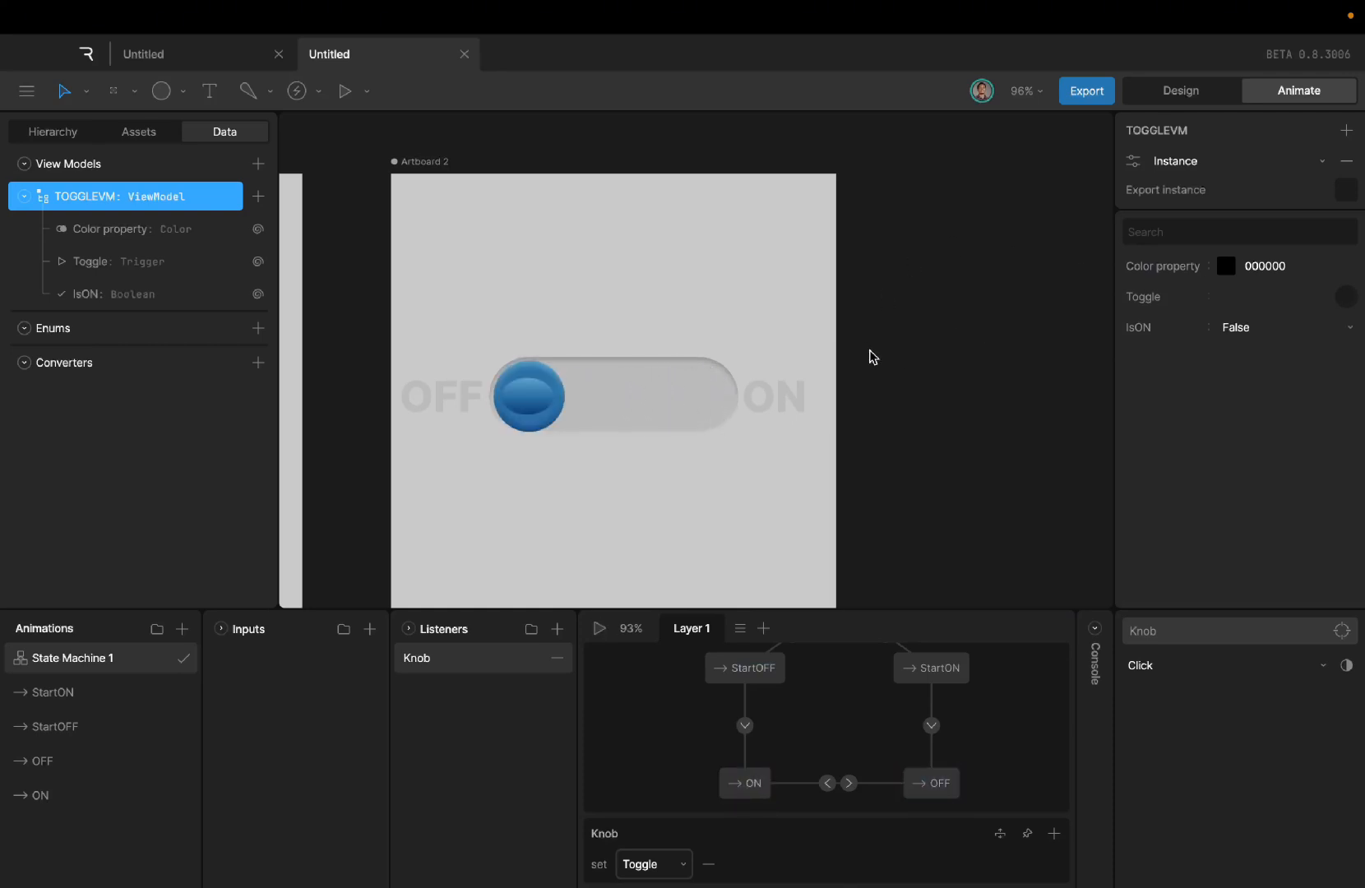
Step: Set the TOGGLEVM instance's Color property to the teal blue 1B687C while playback is stopped
{"action": "left_click", "coordinate": [1222, 267]}
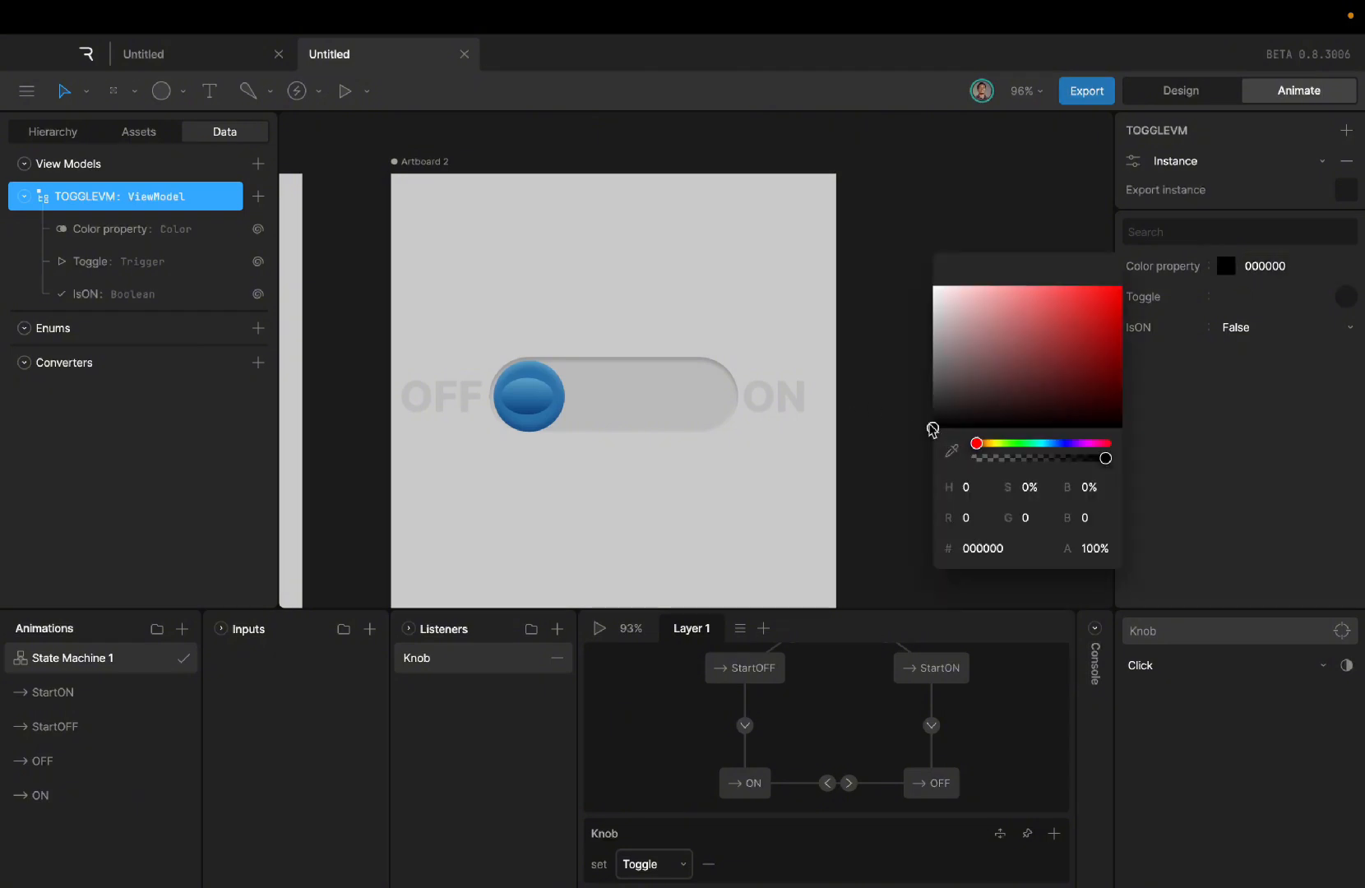
{"action": "left_click", "coordinate": [980, 445]}
{"action": "left_click_drag", "start_coordinate": [984, 452], "coordinate": [1045, 448]}
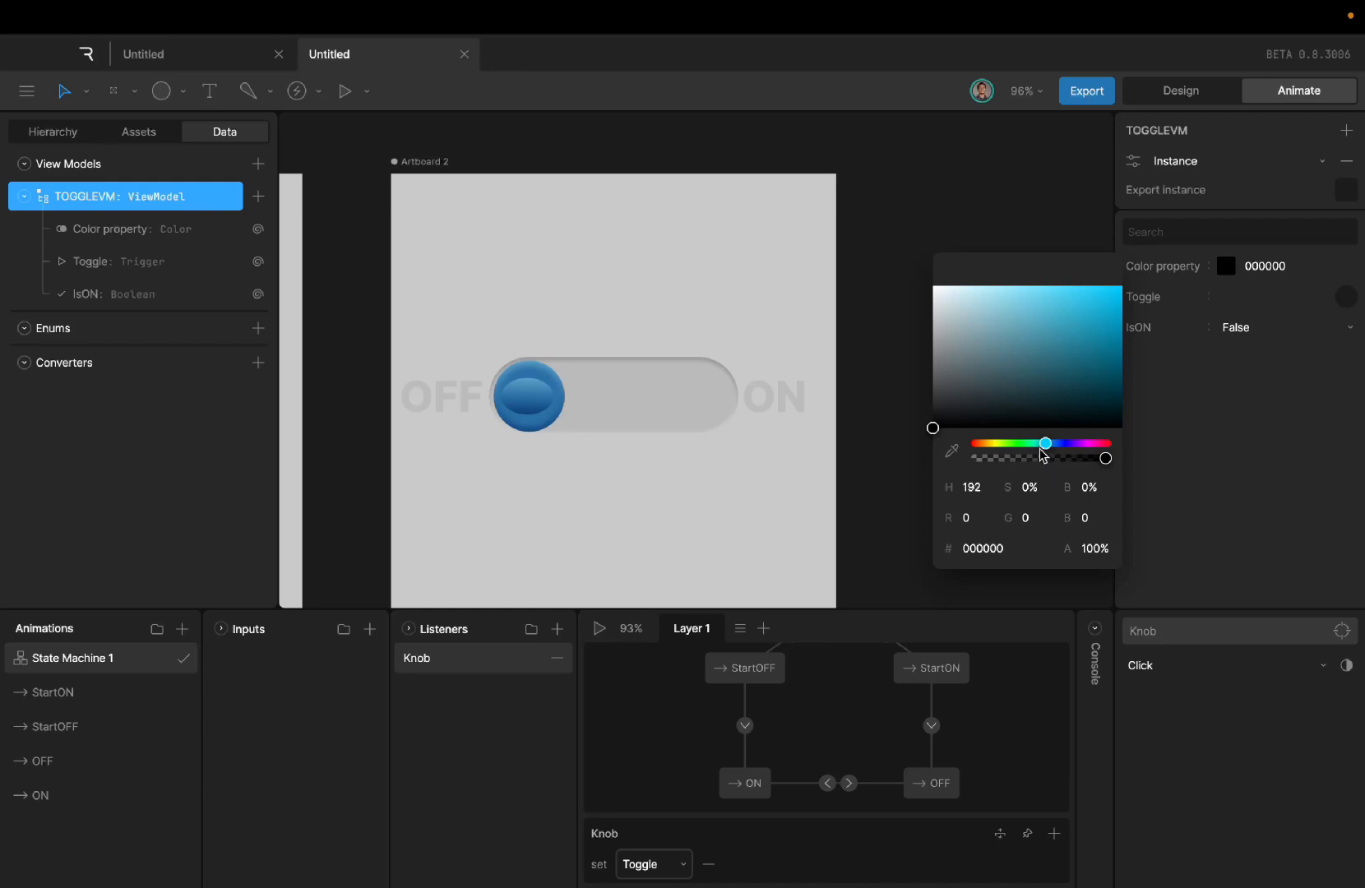
{"action": "left_click_drag", "start_coordinate": [932, 428], "coordinate": [1082, 357]}
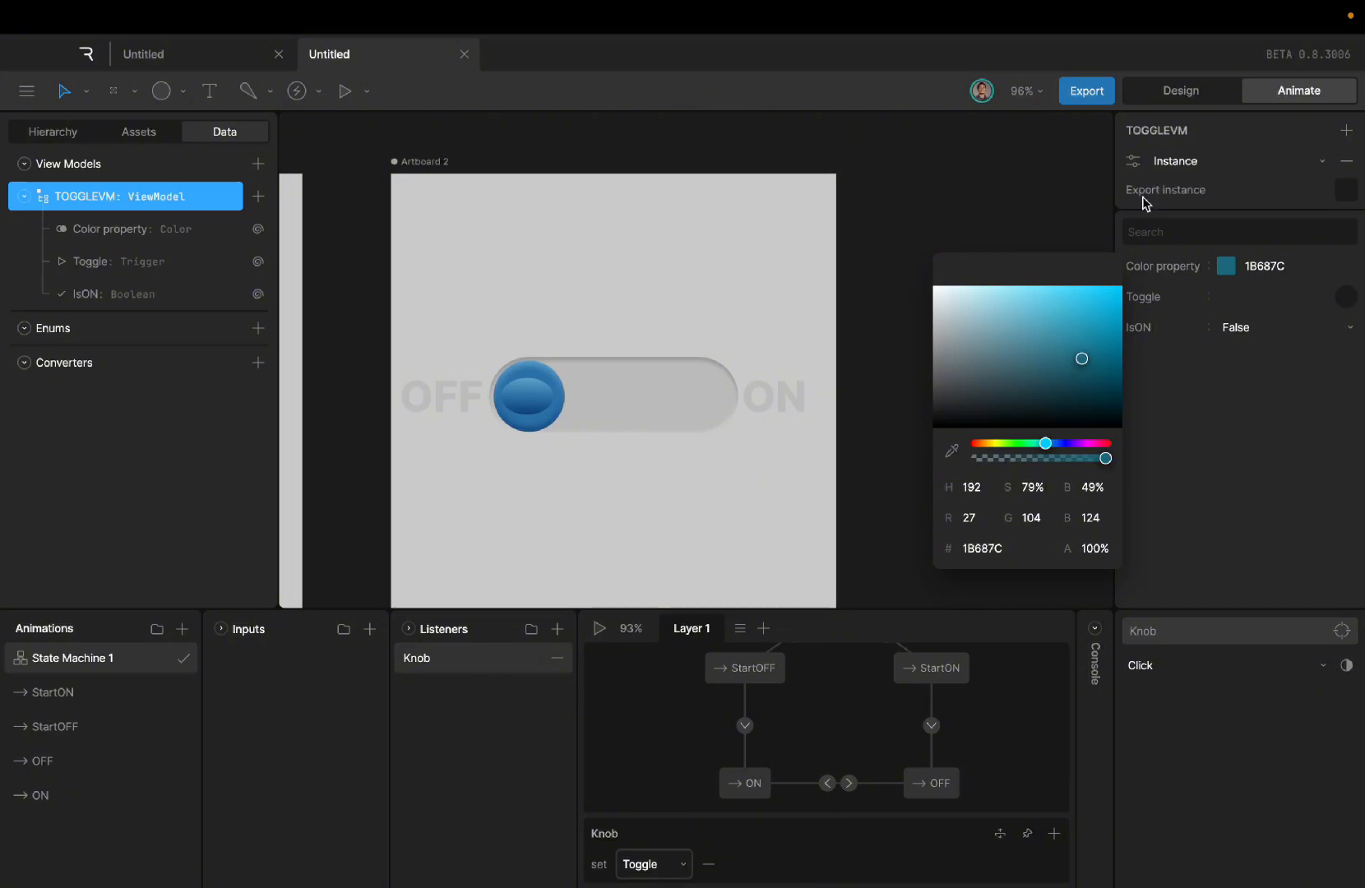
Step: Play the state machine and flip the teal knob to ON and back to OFF to test it
{"action": "key", "text": "space"}
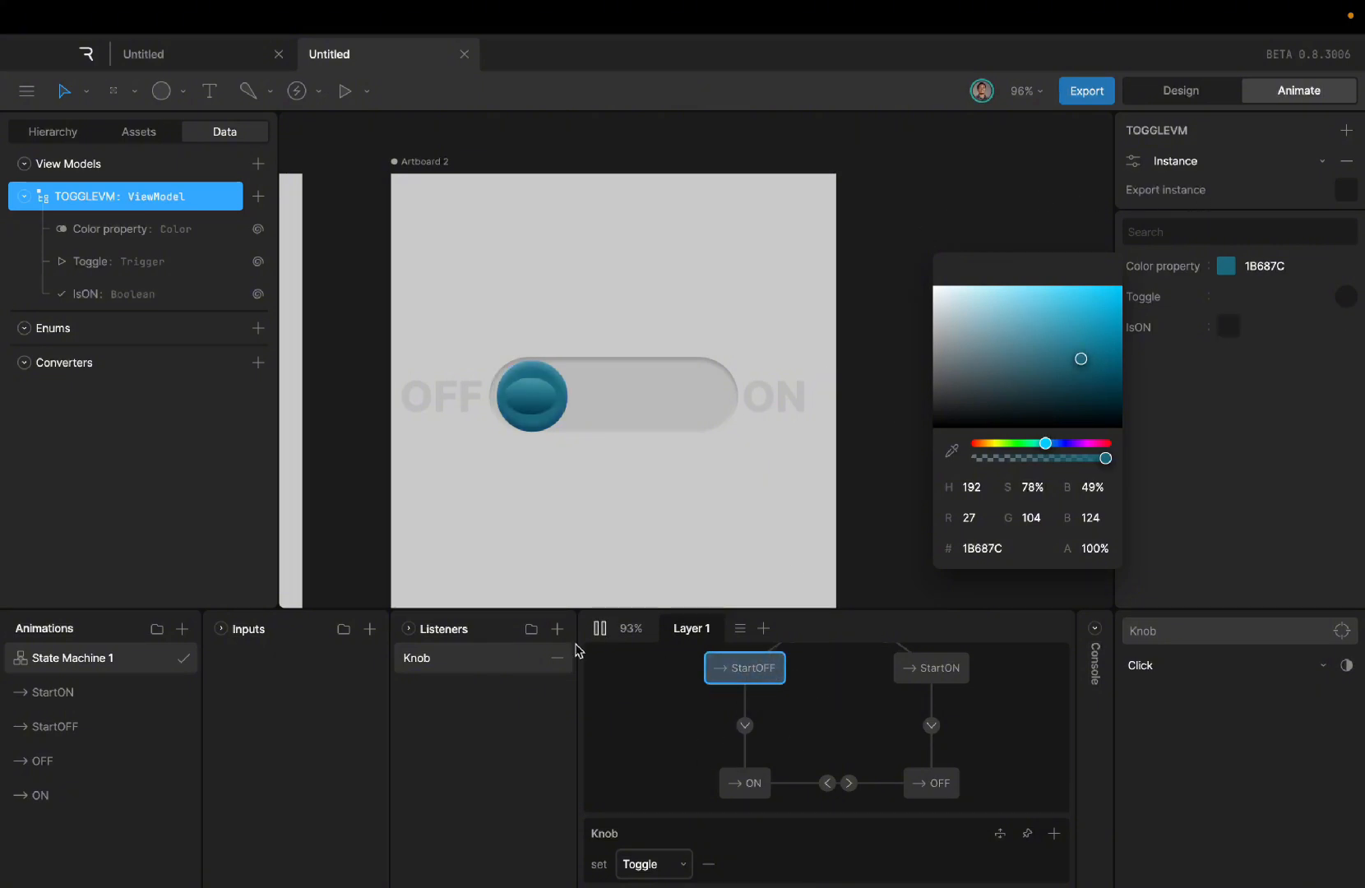
{"action": "left_click", "coordinate": [533, 396]}
{"action": "left_click", "coordinate": [687, 396]}
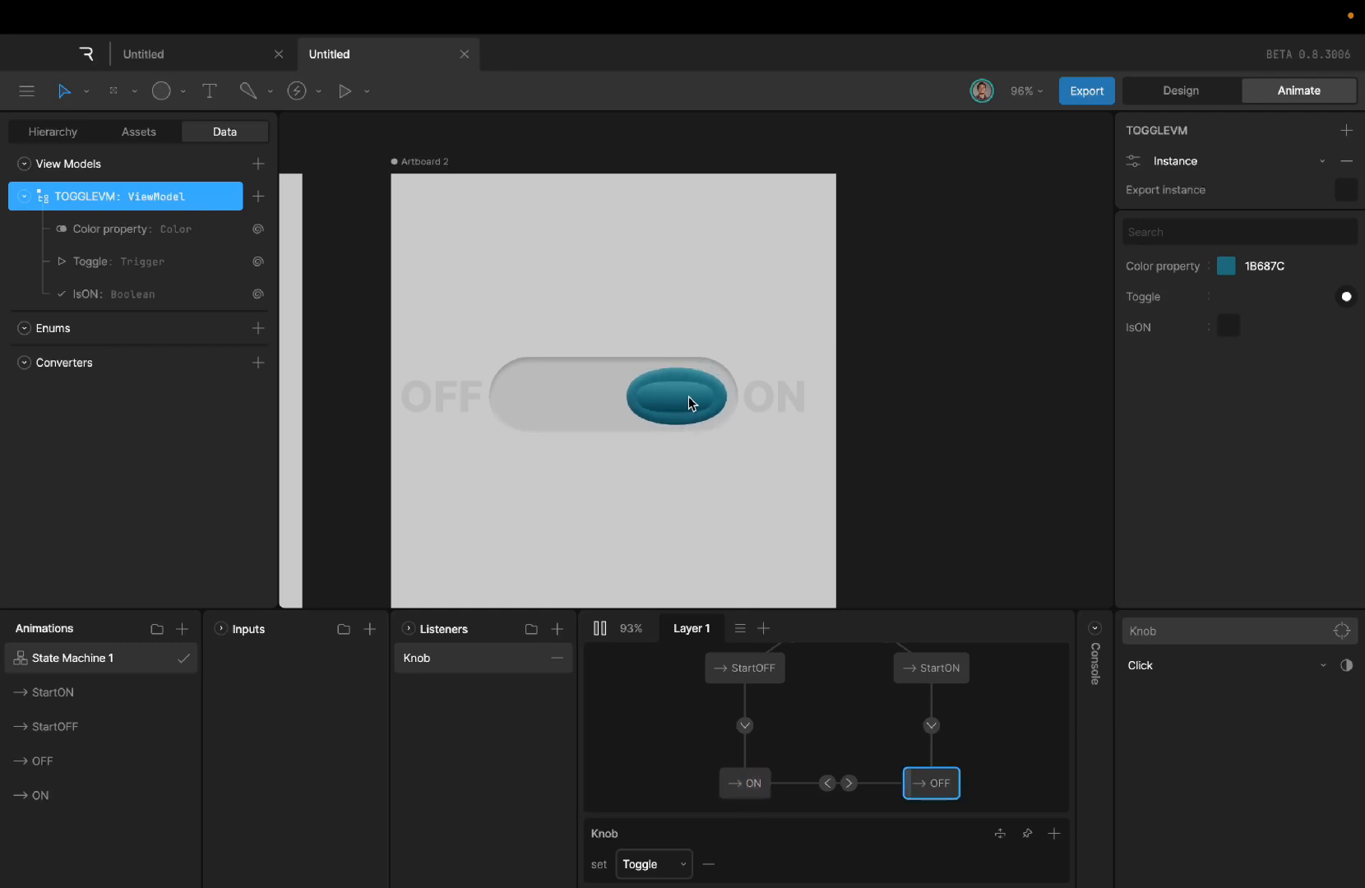
Step: Flip the teal knob on Artboard 2 repeatedly between OFF and ON to test the Toggle trigger, ending at OFF
{"action": "left_click", "coordinate": [517, 393]}
{"action": "left_click", "coordinate": [706, 397]}
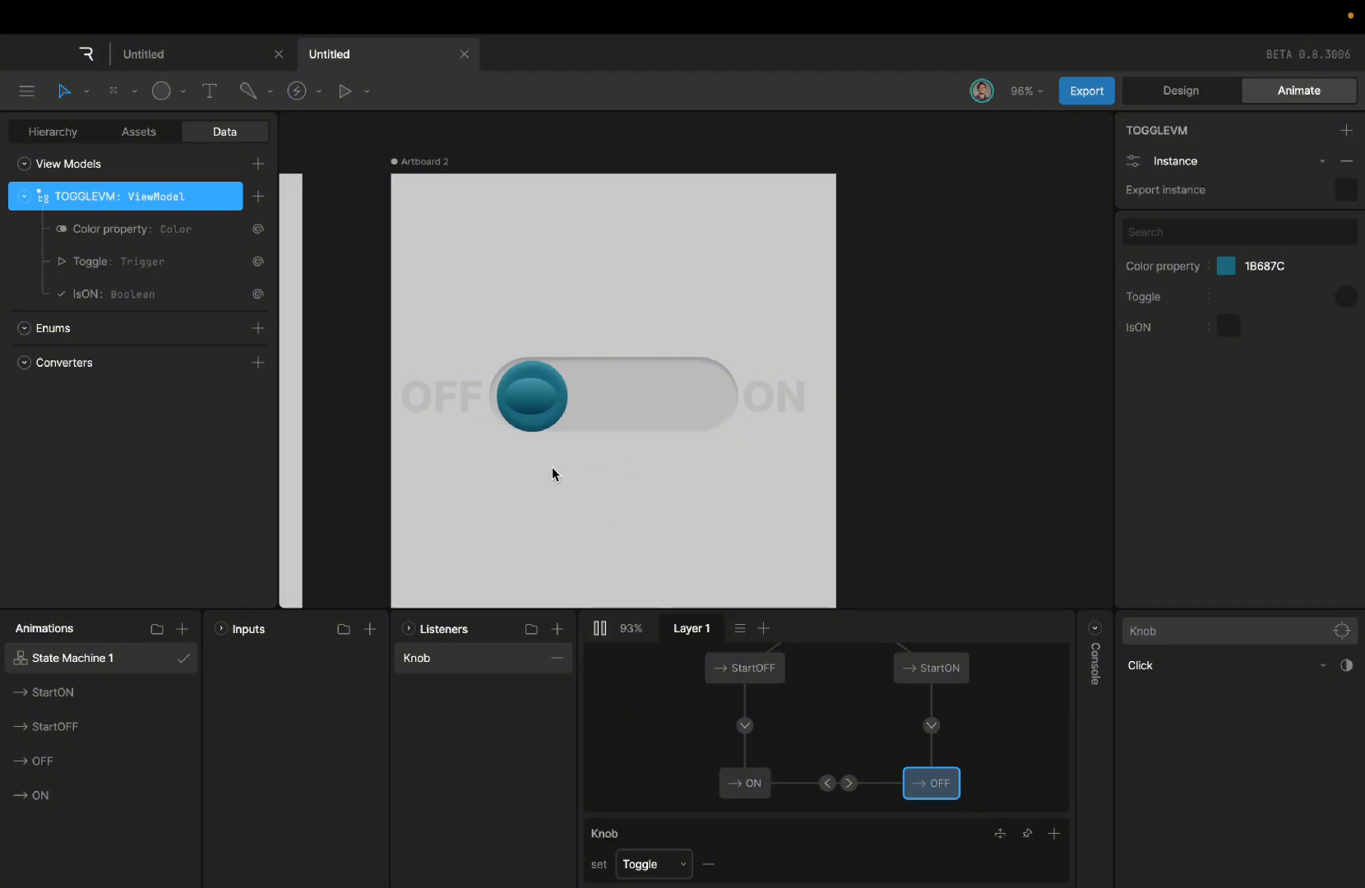
{"action": "left_click", "coordinate": [549, 401]}
{"action": "left_click", "coordinate": [683, 416]}
{"action": "left_click", "coordinate": [545, 399]}
{"action": "left_click", "coordinate": [687, 402]}
{"action": "left_click", "coordinate": [536, 417]}
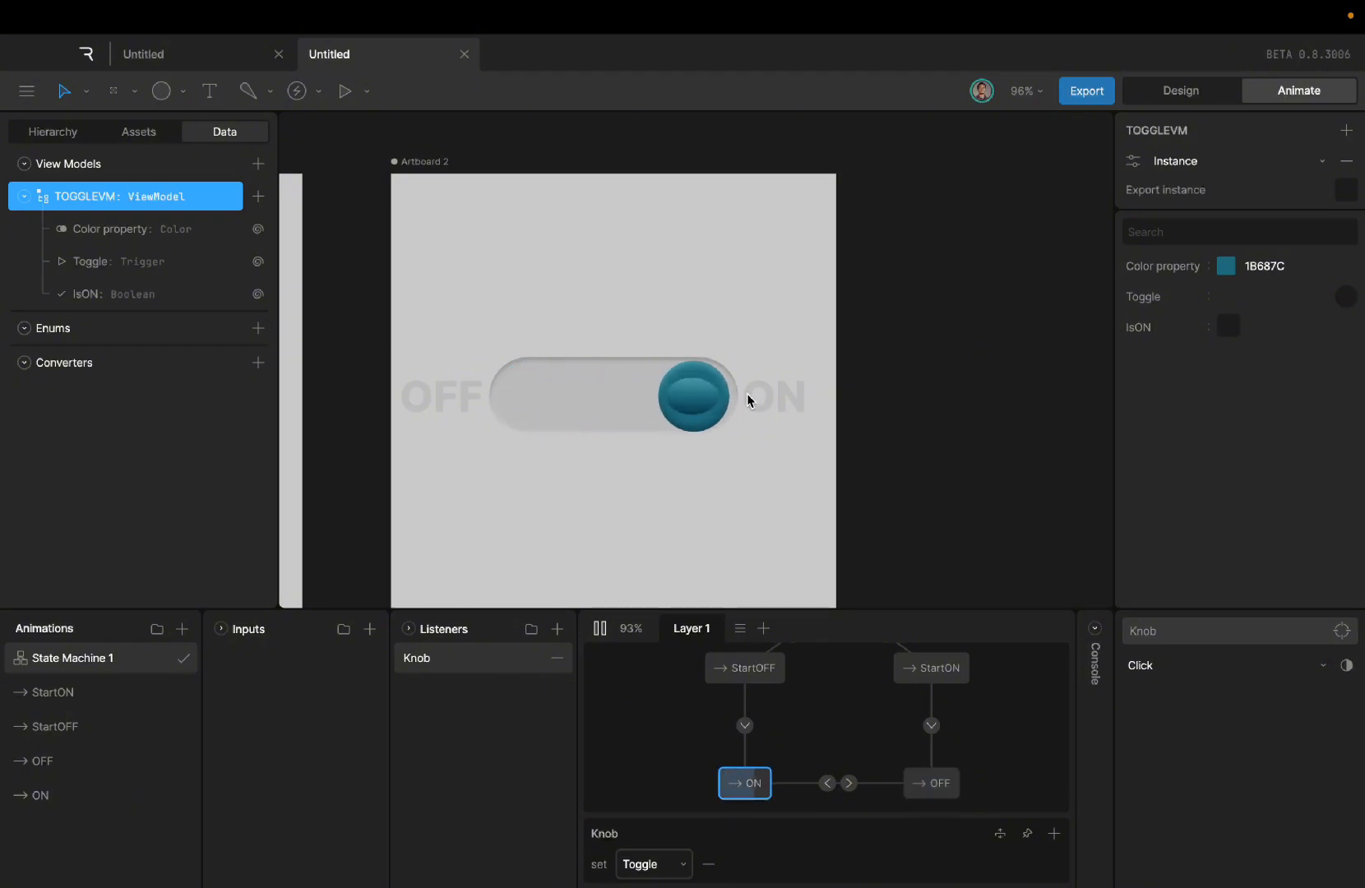
{"action": "left_click", "coordinate": [703, 404]}
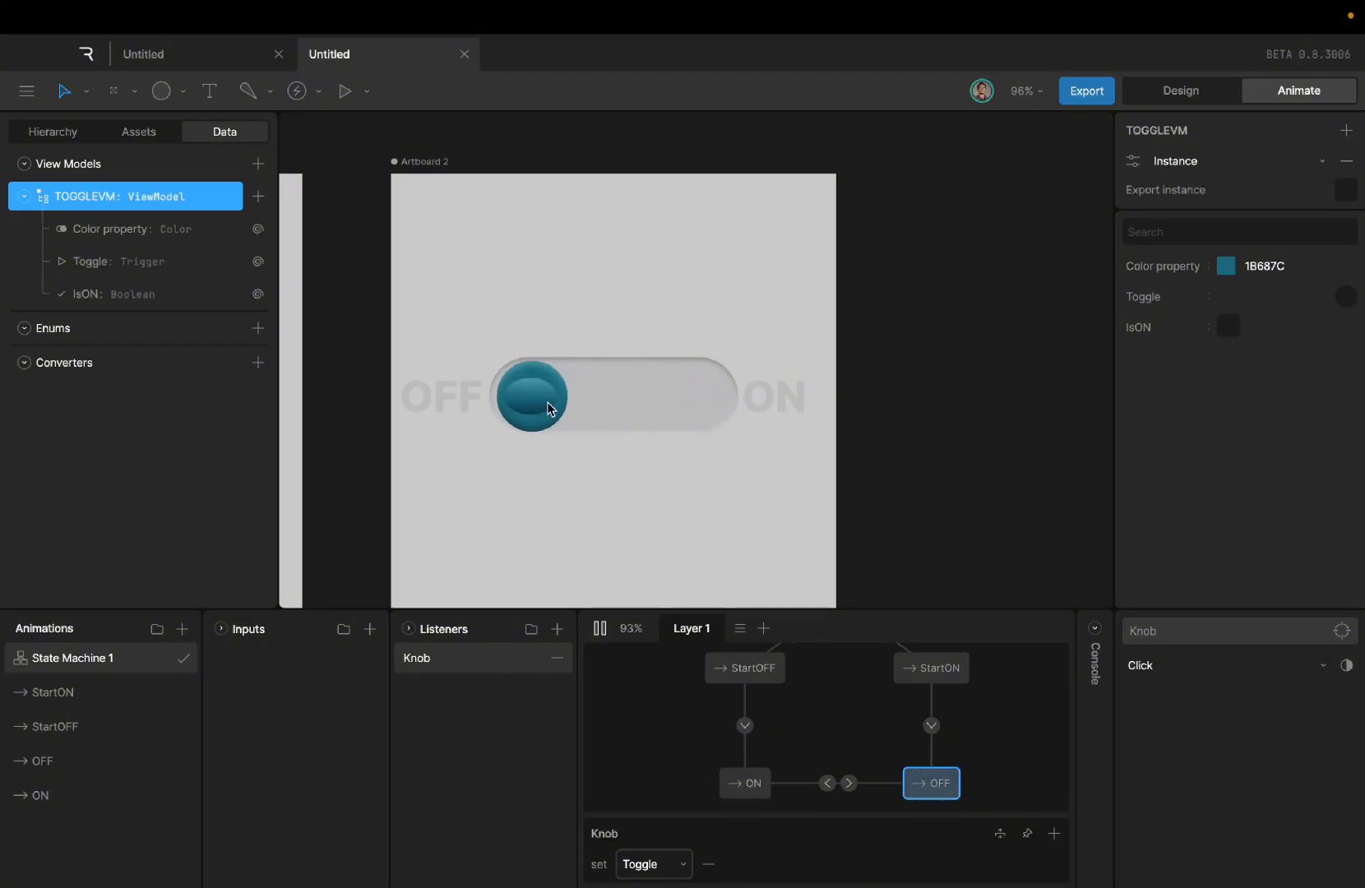
{"action": "left_click", "coordinate": [549, 408]}
{"action": "left_click", "coordinate": [694, 405]}
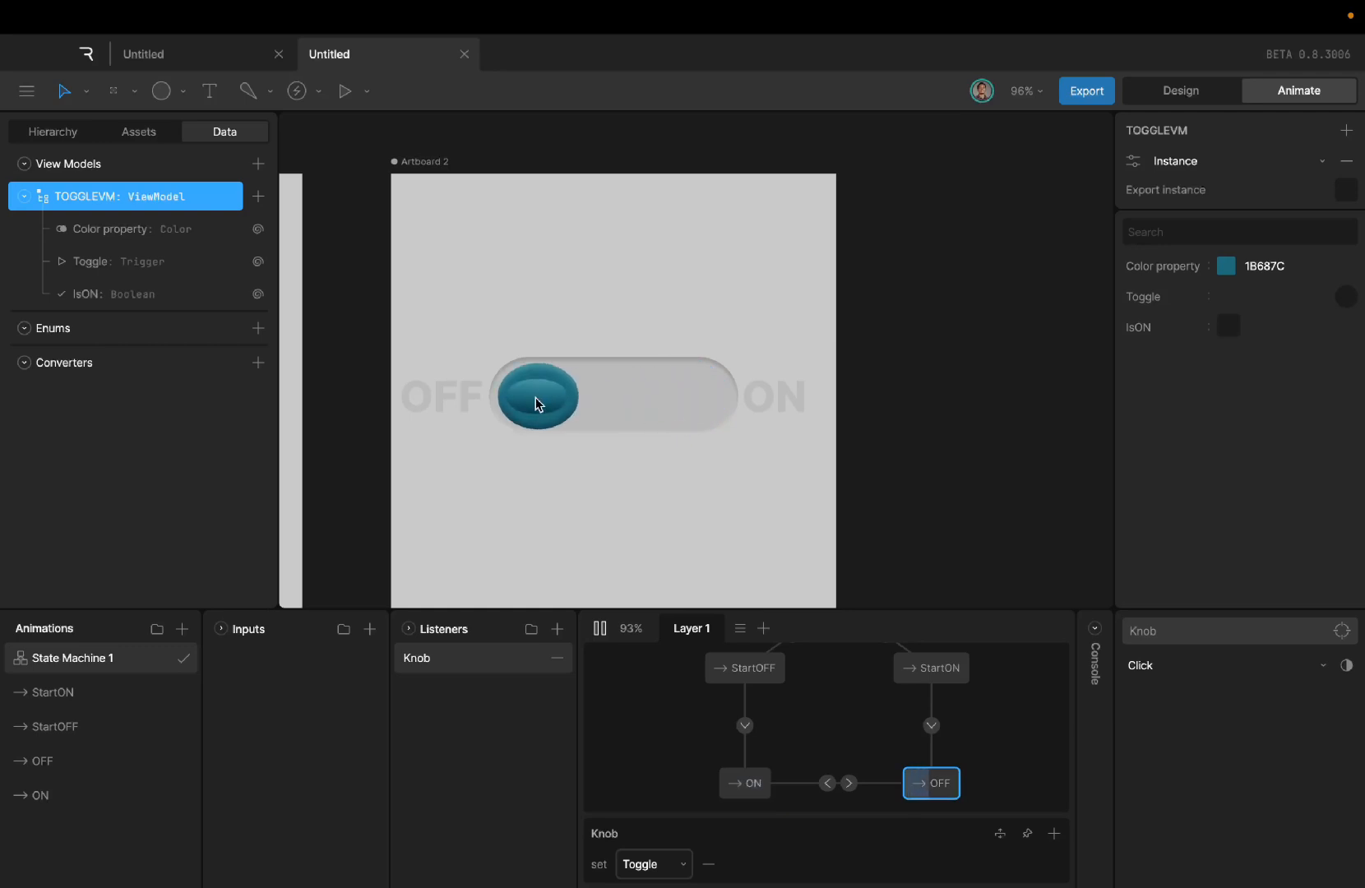
{"action": "left_click", "coordinate": [535, 401]}
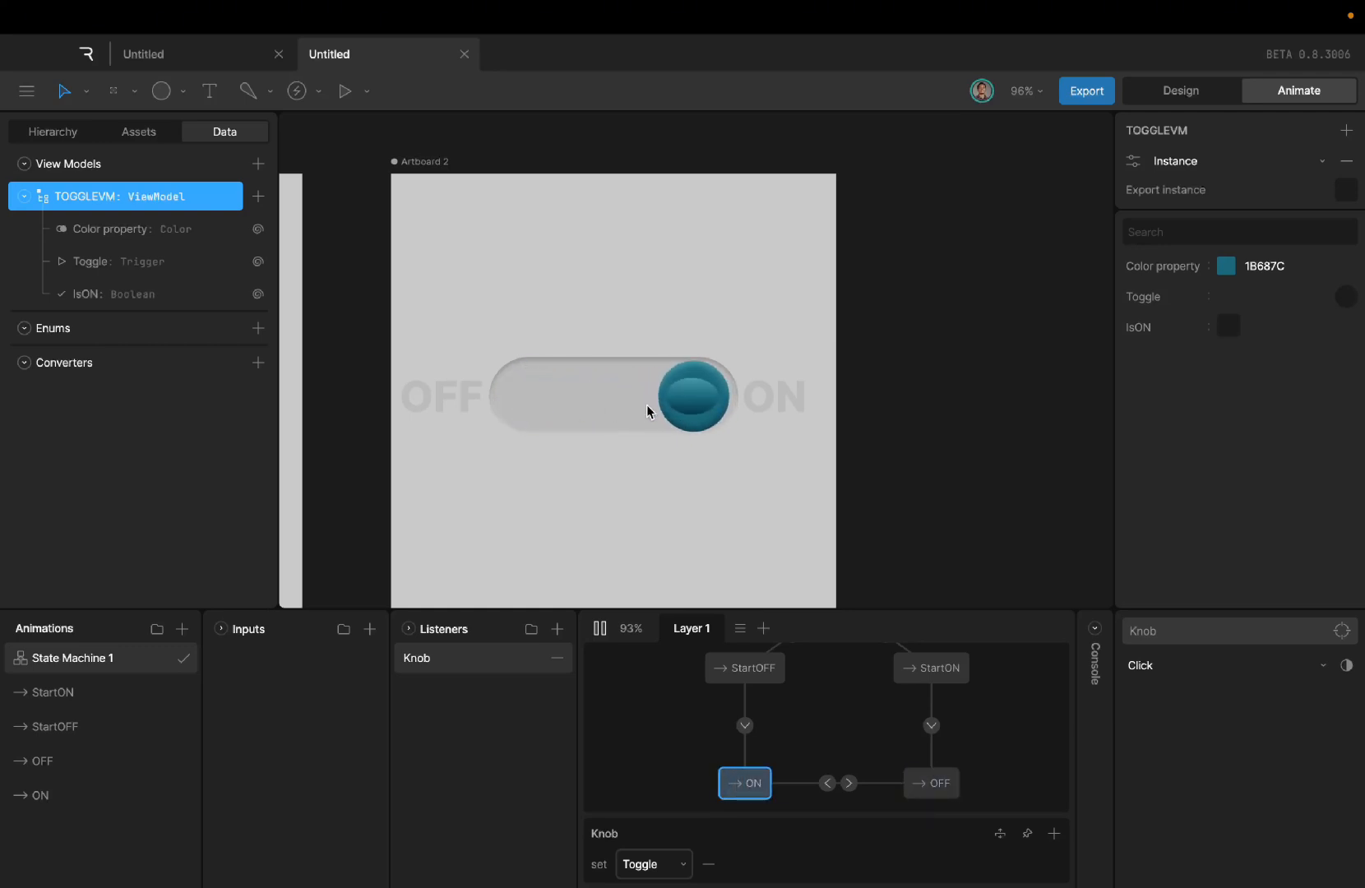
{"action": "left_click", "coordinate": [695, 405]}
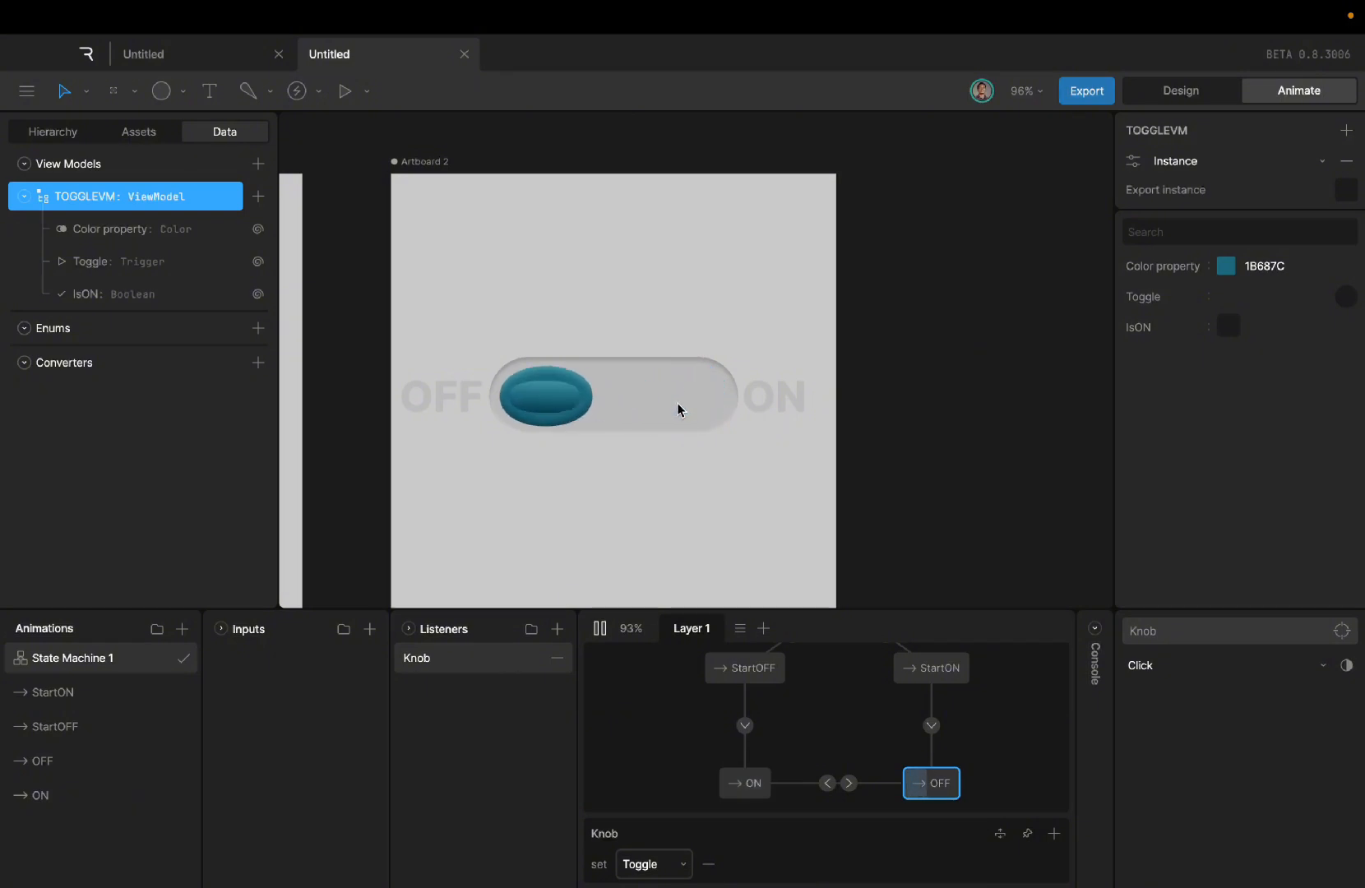
{"action": "left_click", "coordinate": [549, 405]}
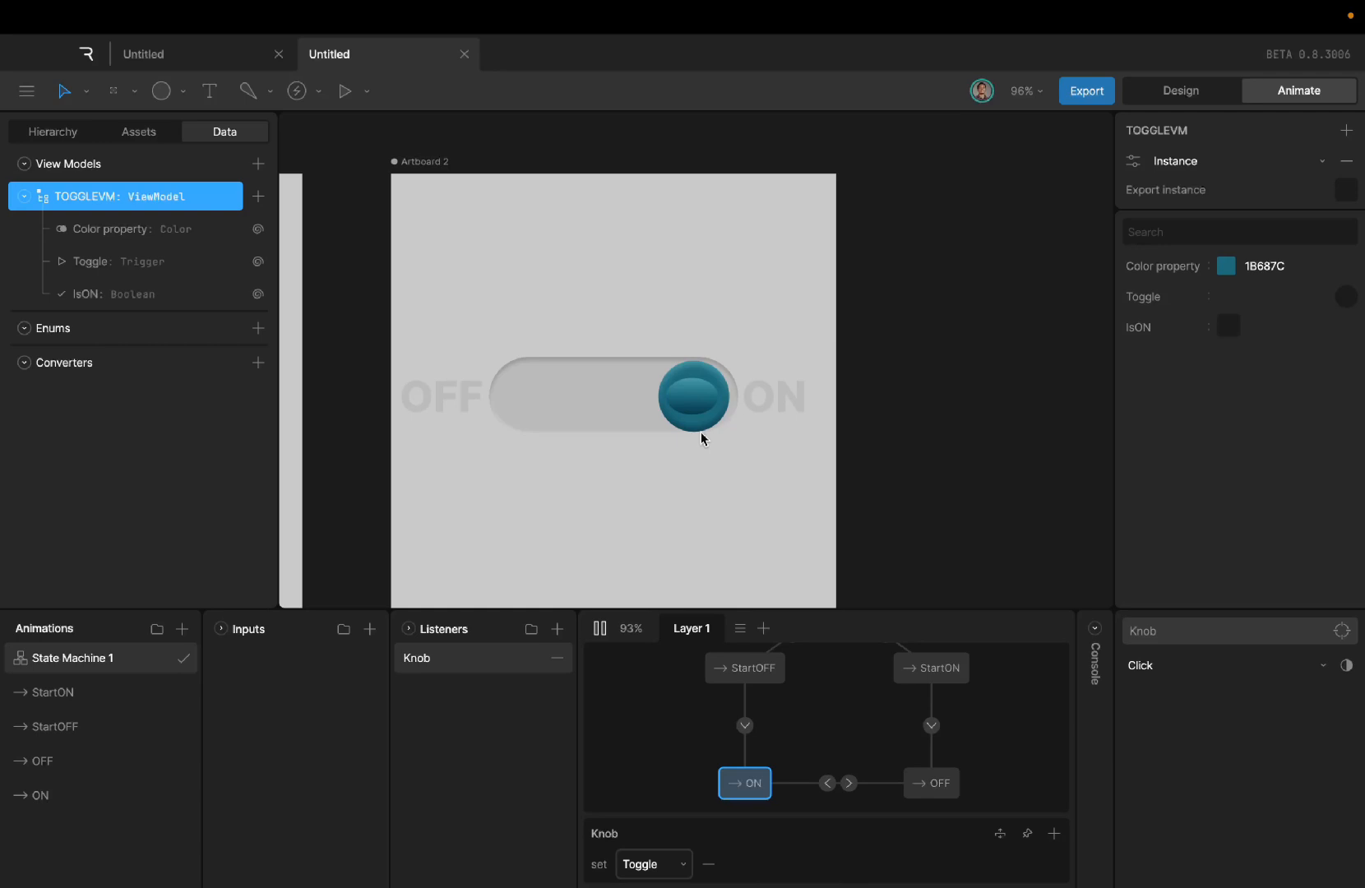
{"action": "left_click", "coordinate": [693, 388]}
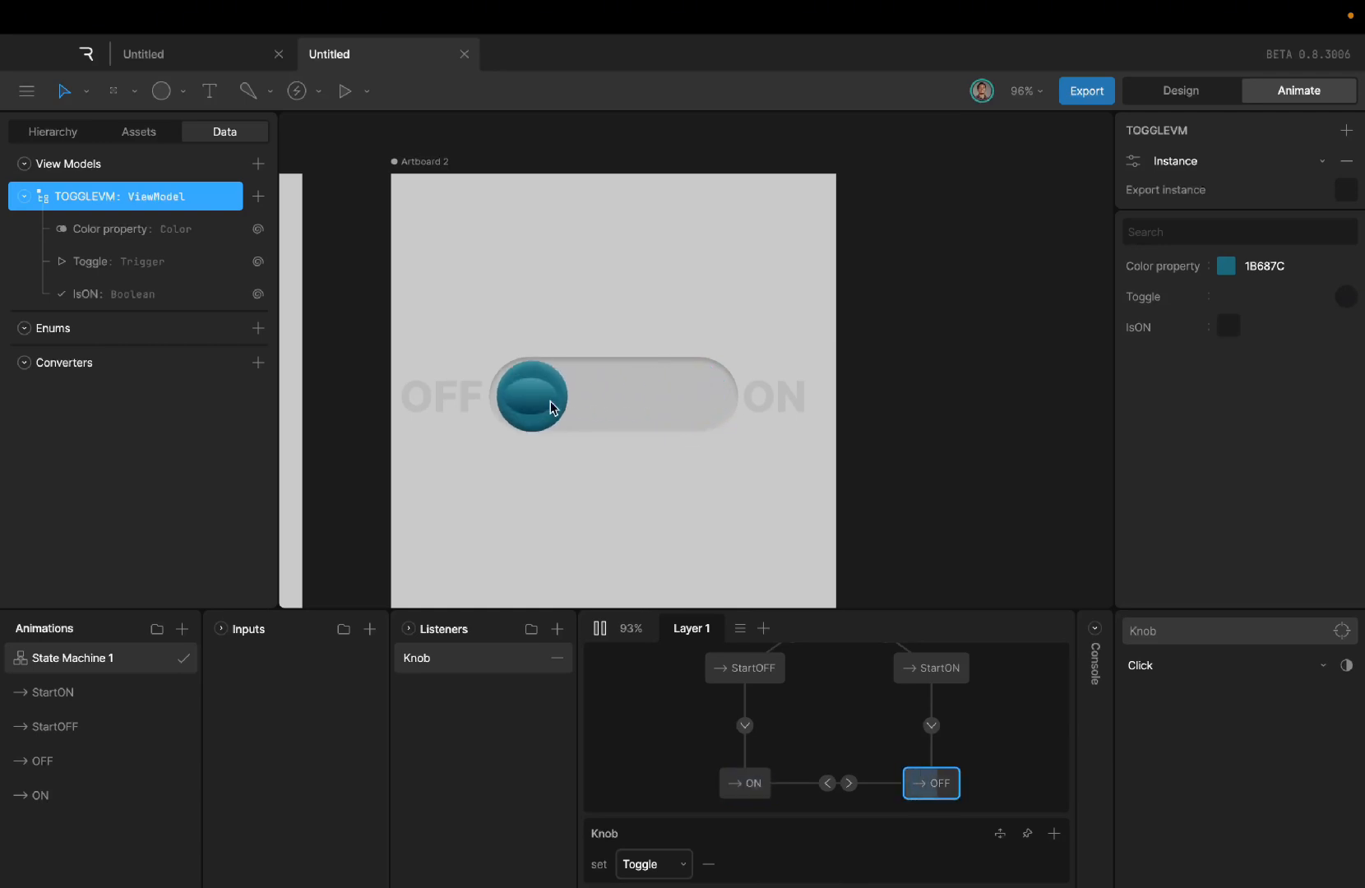